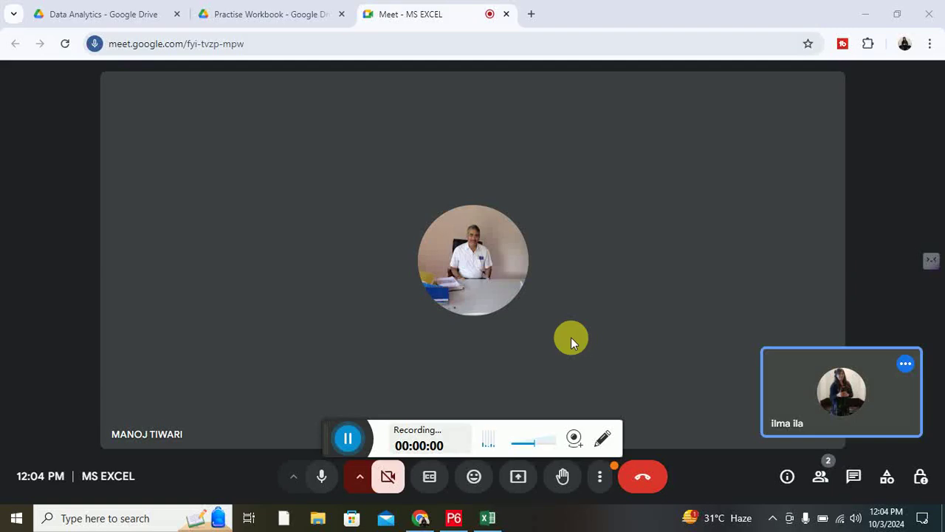
- Share the entire screen to the Google Meet call from Present now
{"action": "left_click", "coordinate": [520, 479]}
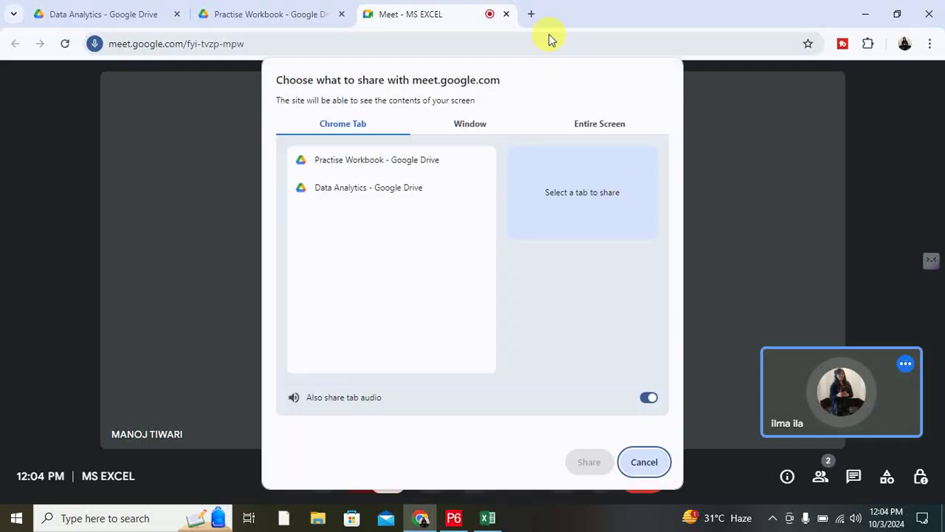
{"action": "left_click", "coordinate": [585, 127]}
{"action": "left_click", "coordinate": [379, 216]}
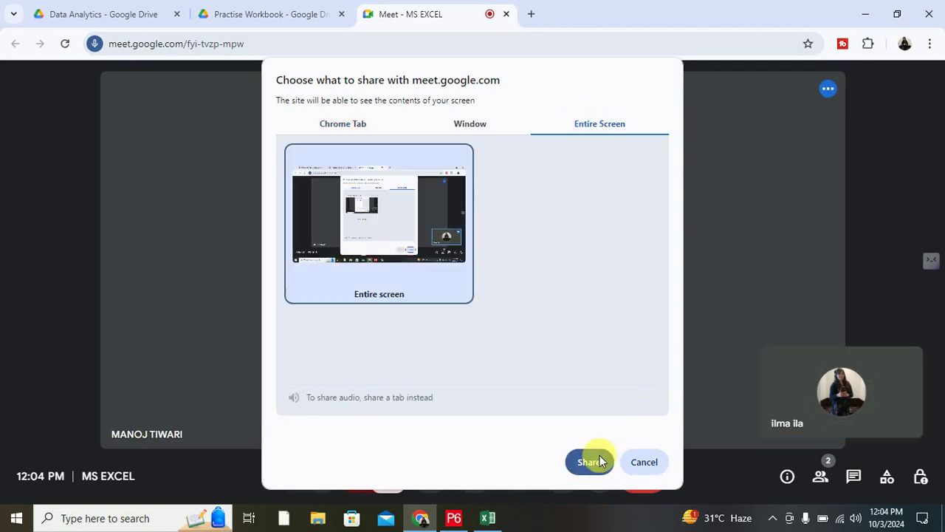
{"action": "left_click", "coordinate": [590, 462]}
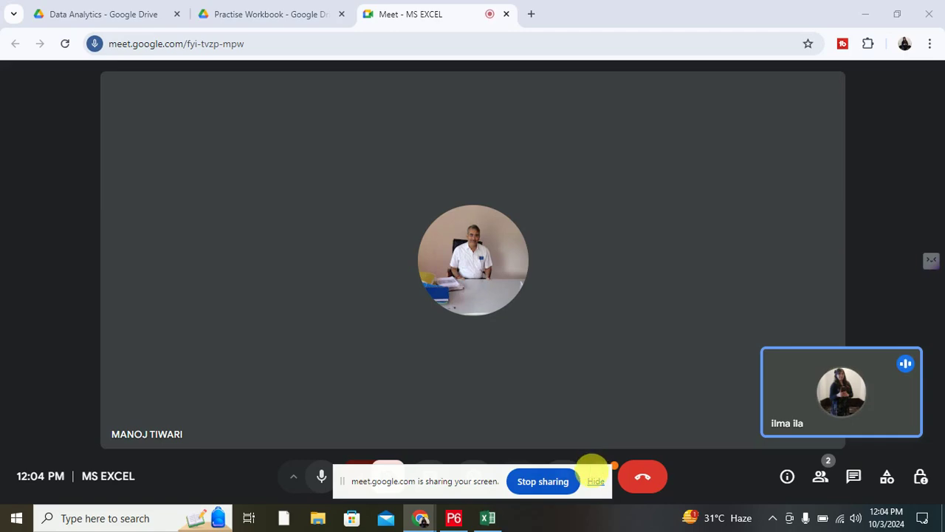
- Bring the 'Functions in Excel (3)' workbook forward and enter 12 in H19 and 12.3 in H20
{"action": "left_click", "coordinate": [488, 519]}
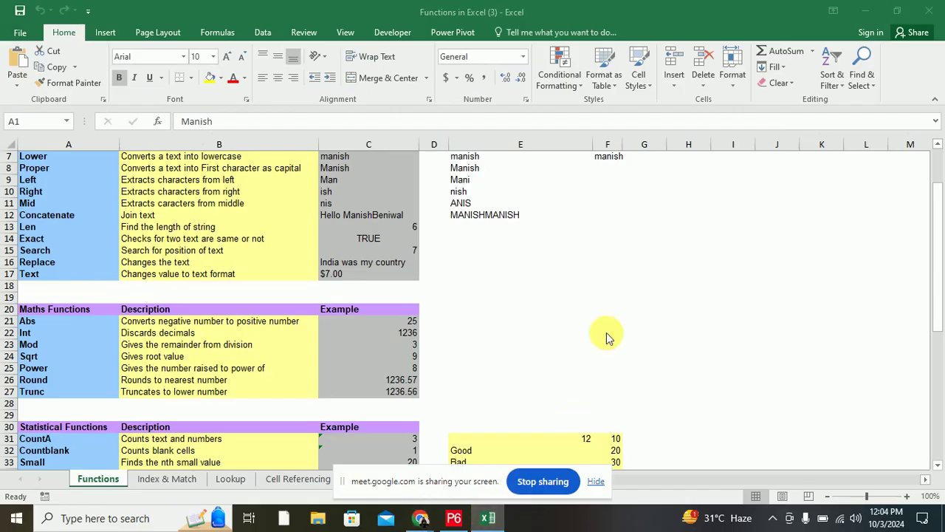
{"action": "scroll", "coordinate": [516, 307], "scroll_direction": "down", "scroll_amount": 1}
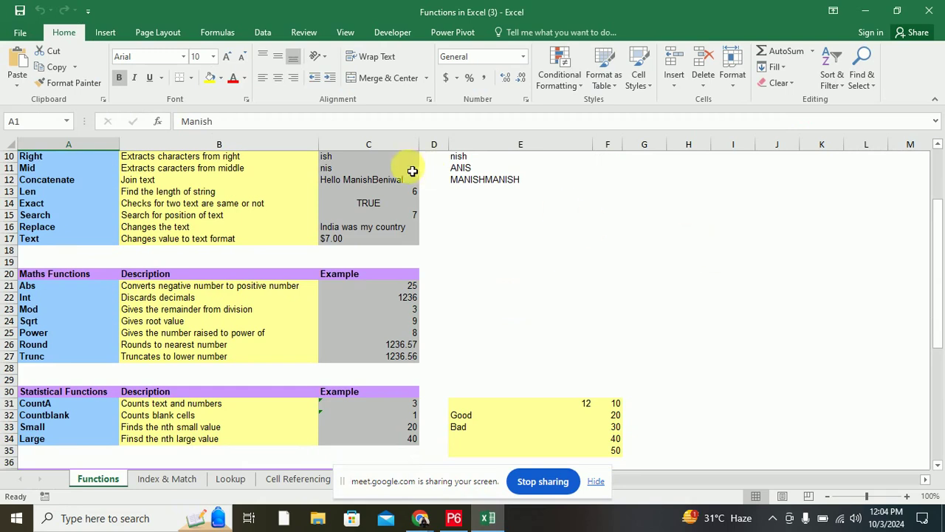
{"action": "left_click", "coordinate": [678, 265]}
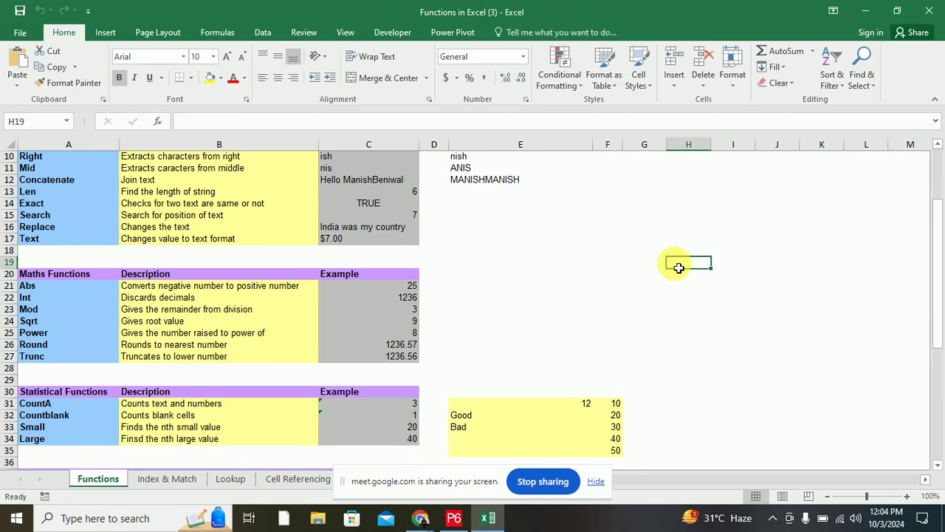
{"action": "type", "text": "12"}
{"action": "left_click", "coordinate": [678, 271]}
{"action": "type", "text": "12.3"}
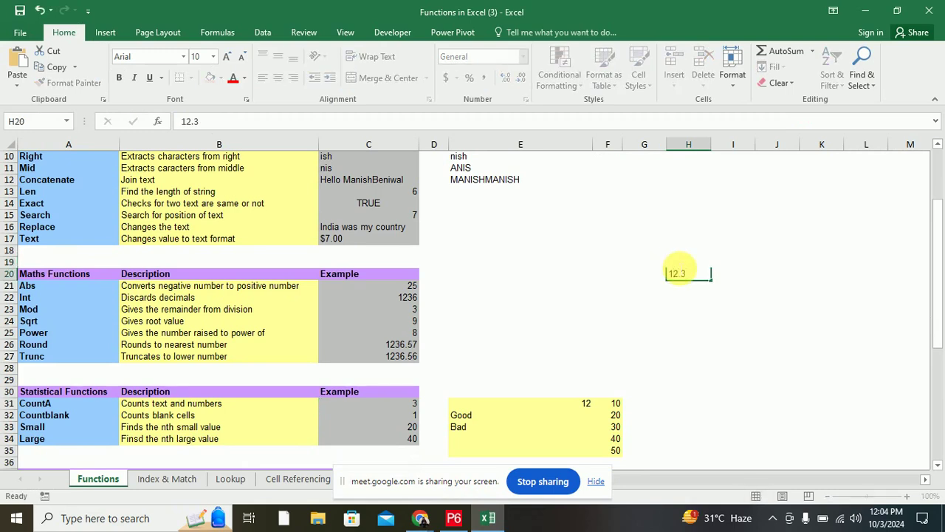
{"action": "key", "text": "Return"}
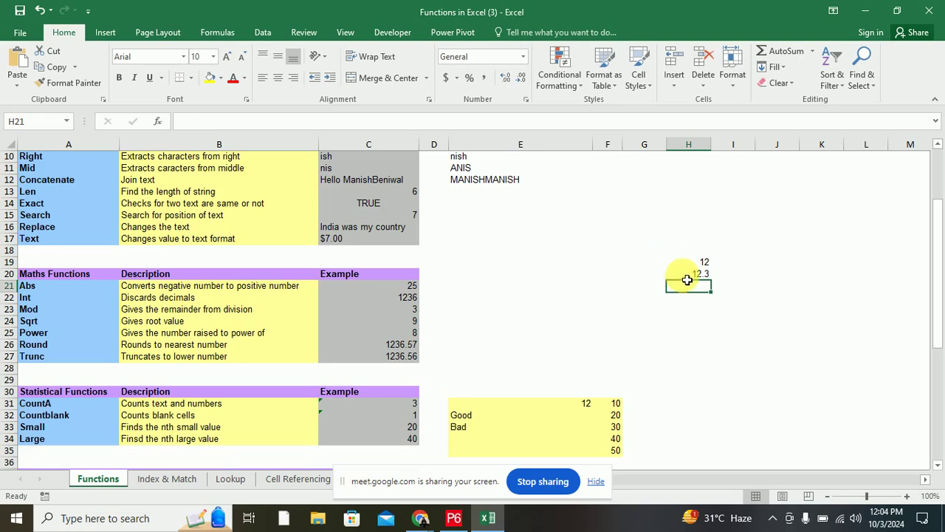
- Select the two numbers in H19:H20
{"action": "mouse_move", "coordinate": [686, 264]}
{"action": "left_mouse_down"}
{"action": "mouse_move", "coordinate": [692, 287]}
{"action": "mouse_move", "coordinate": [693, 273]}
{"action": "left_mouse_up"}
{"action": "left_click", "coordinate": [692, 287]}
{"action": "scroll", "coordinate": [403, 201], "scroll_direction": "up", "scroll_amount": 1}
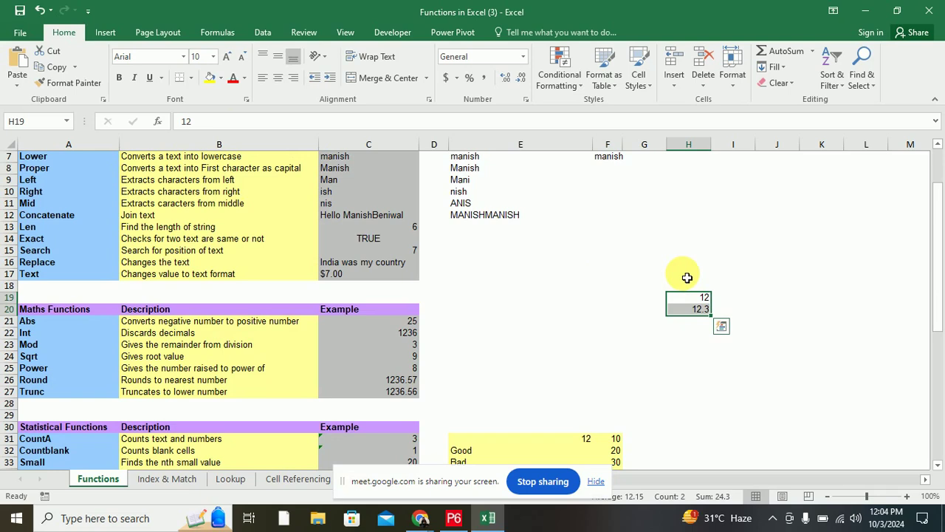
{"action": "scroll", "coordinate": [686, 277], "scroll_direction": "down", "scroll_amount": 1}
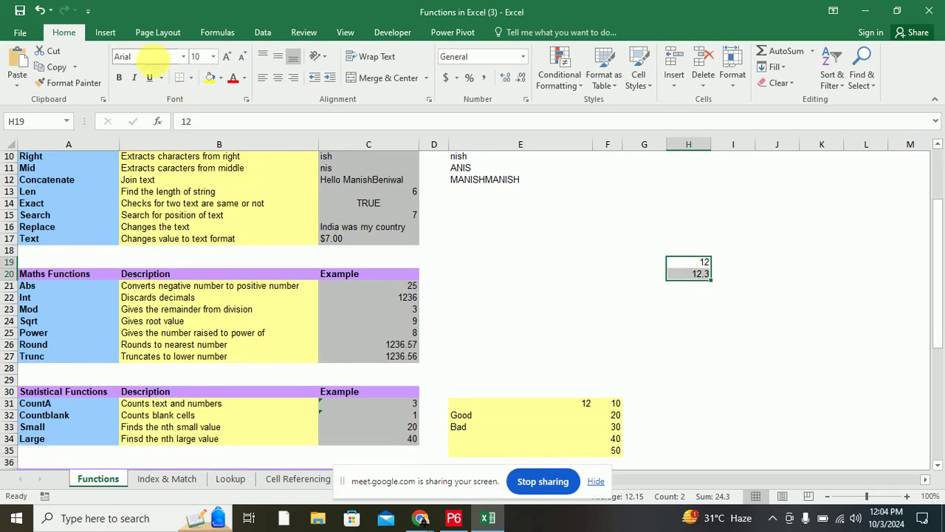
- Browse the Formulas tab's AutoSum list, then select the values 10 to 50 in F31:F35
{"action": "left_click", "coordinate": [103, 36]}
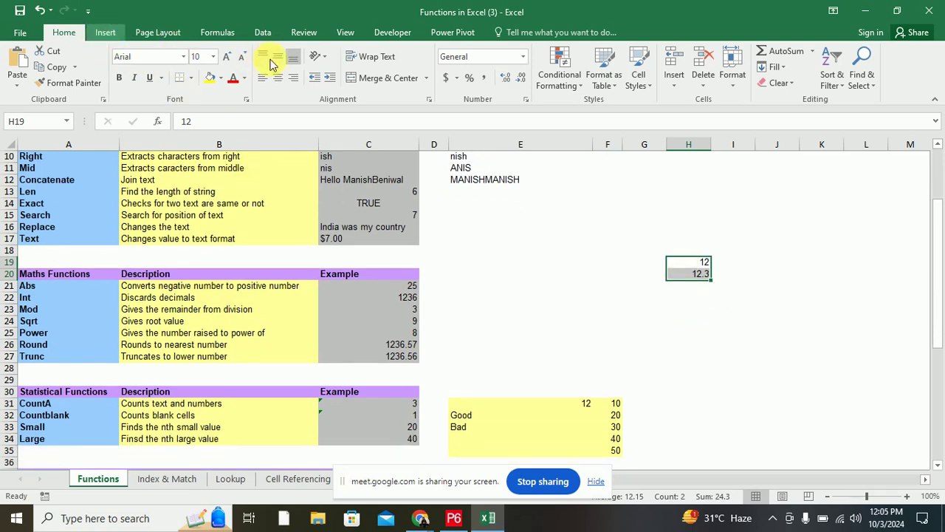
{"action": "left_click", "coordinate": [215, 33]}
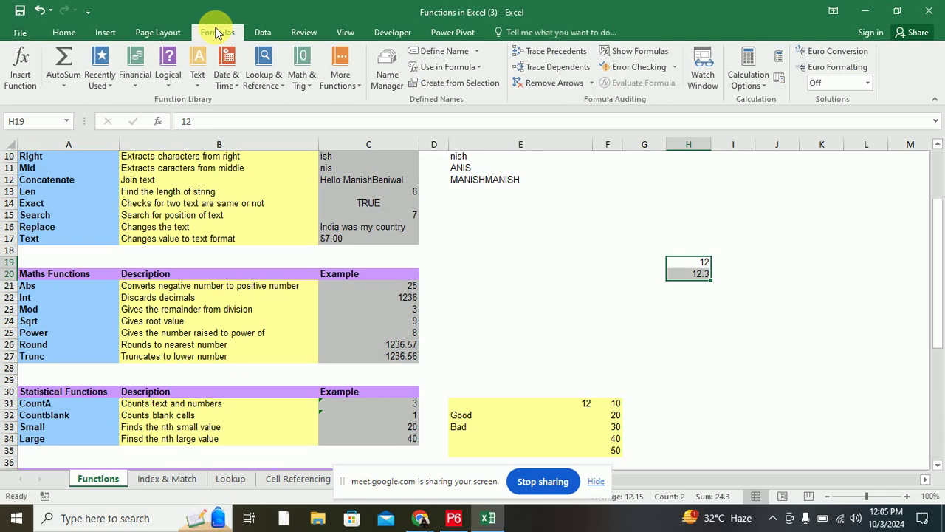
{"action": "left_click", "coordinate": [64, 85]}
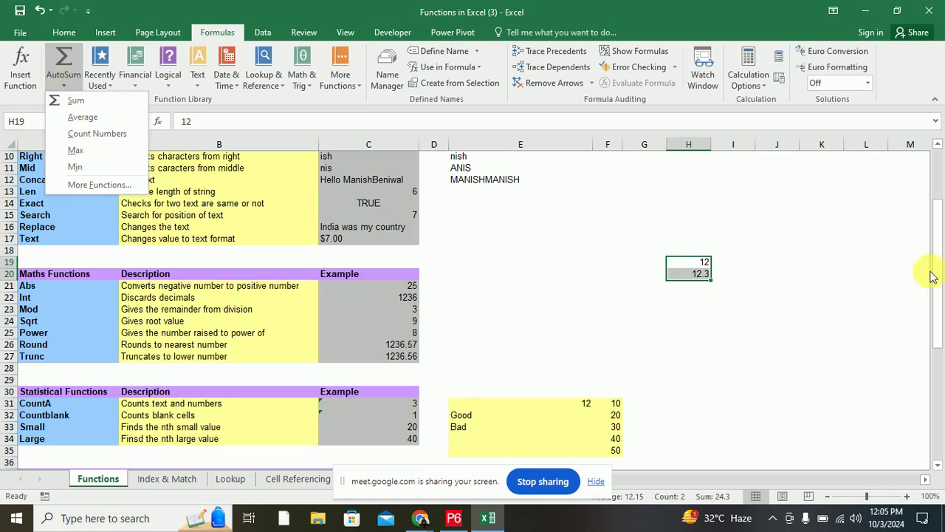
{"action": "left_click", "coordinate": [826, 268]}
{"action": "scroll", "coordinate": [805, 291], "scroll_direction": "down", "scroll_amount": 3}
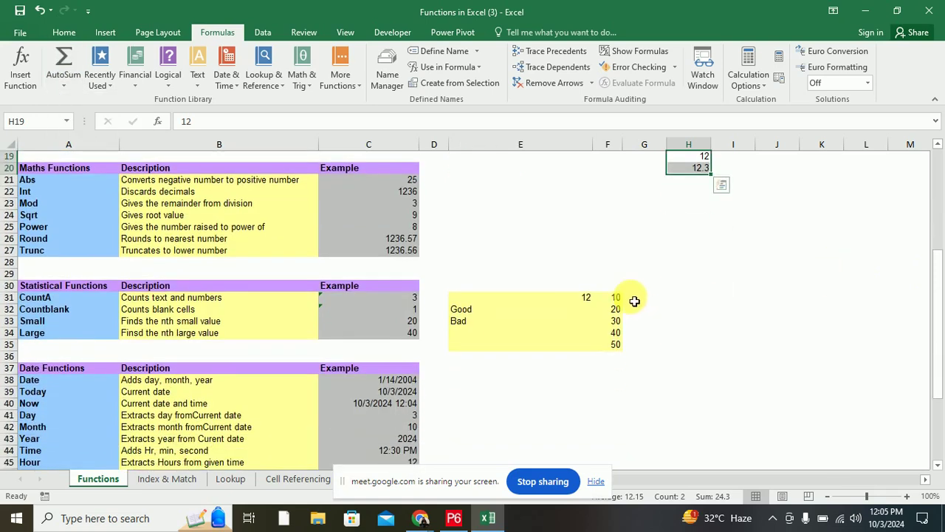
{"action": "left_click_drag", "start_coordinate": [607, 297], "coordinate": [612, 356]}
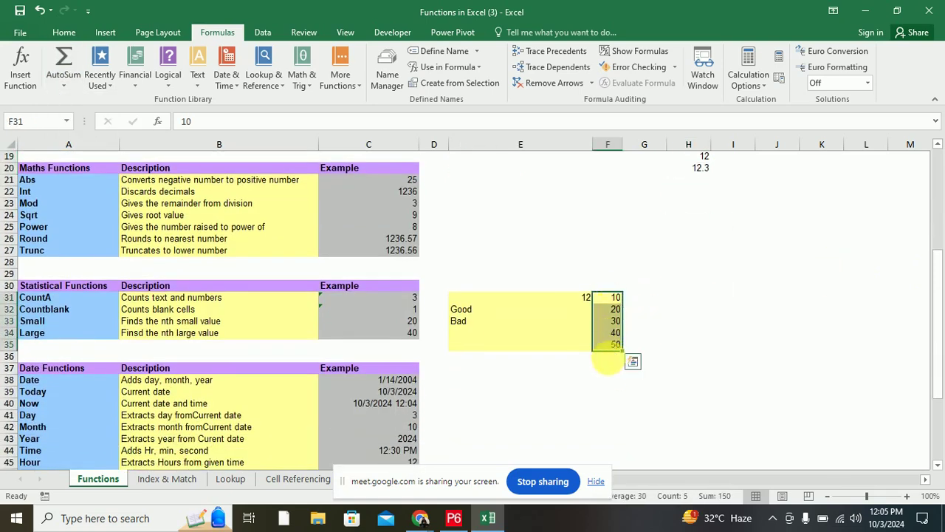
- Enter =sum(F31:F35) in F37, giving 150
{"action": "left_click", "coordinate": [614, 369]}
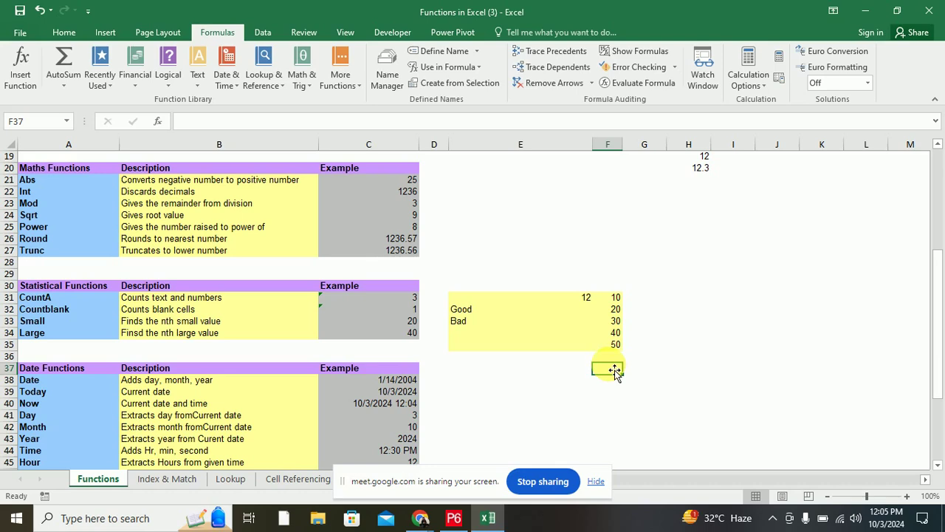
{"action": "type", "text": "="}
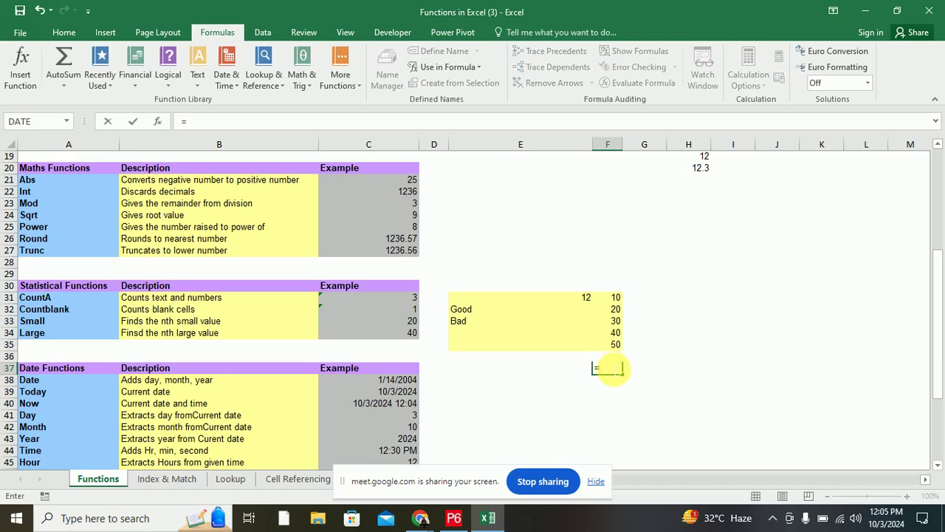
{"action": "type", "text": "su"}
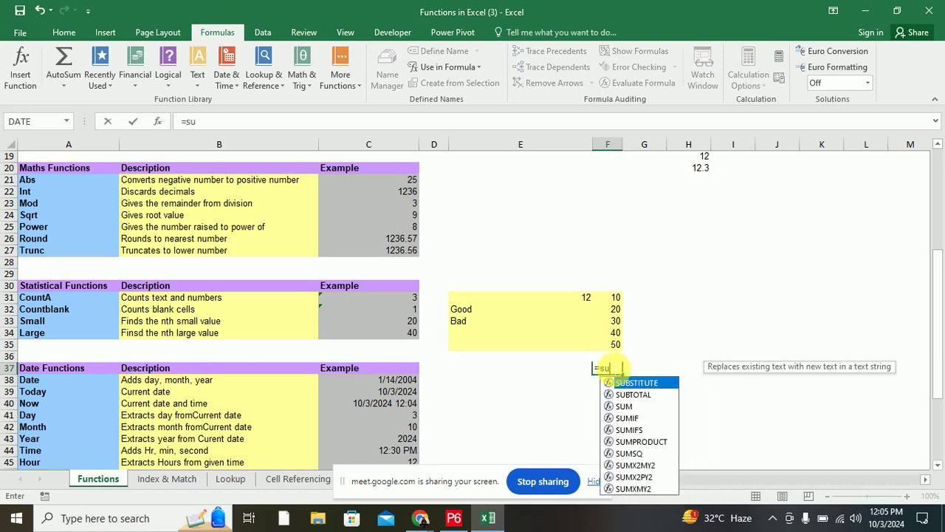
{"action": "type", "text": "m"}
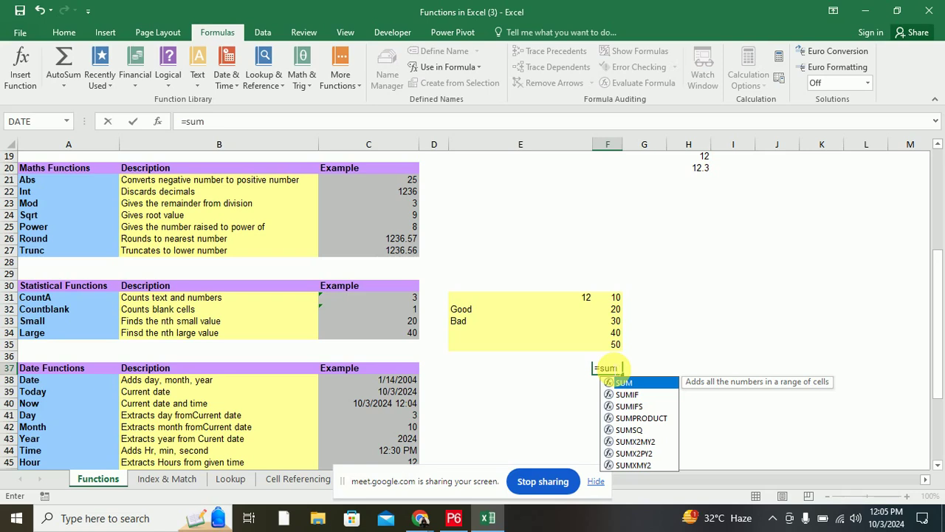
{"action": "type", "text": "("}
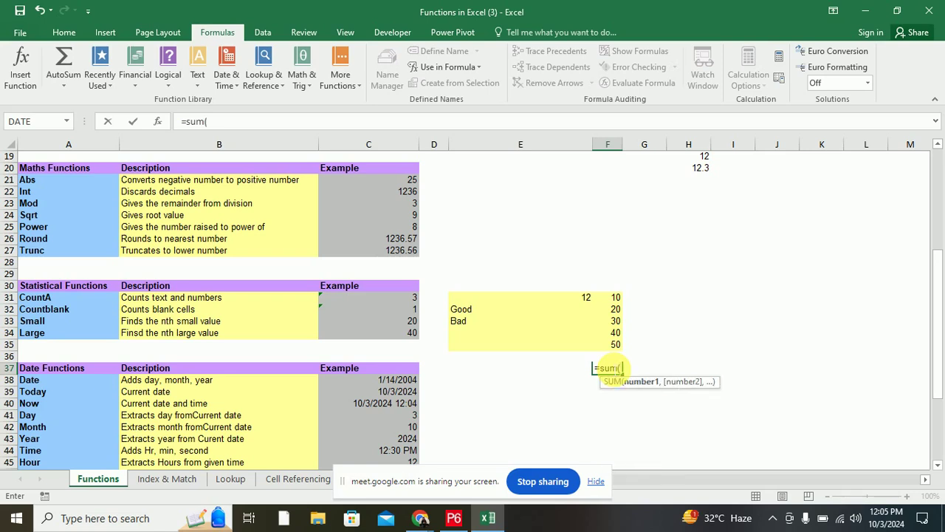
{"action": "left_click_drag", "start_coordinate": [615, 298], "coordinate": [606, 350]}
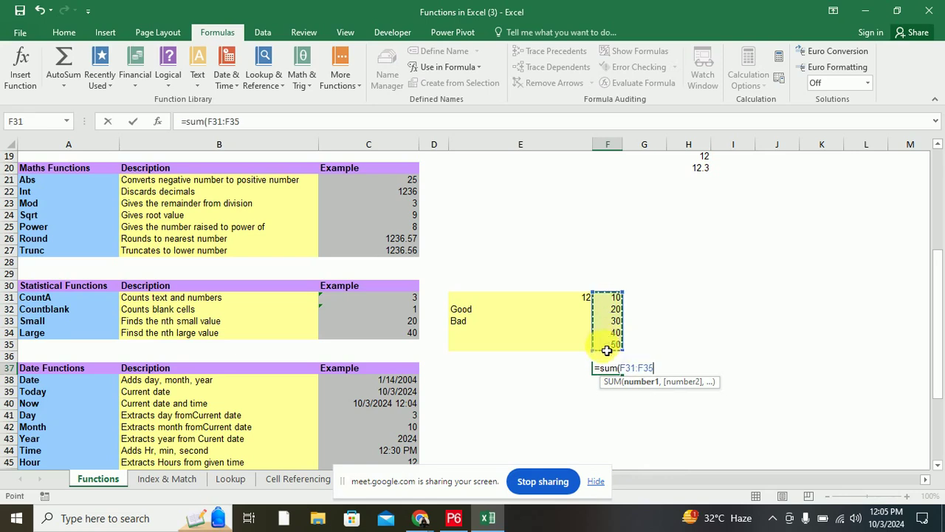
{"action": "type", "text": ")"}
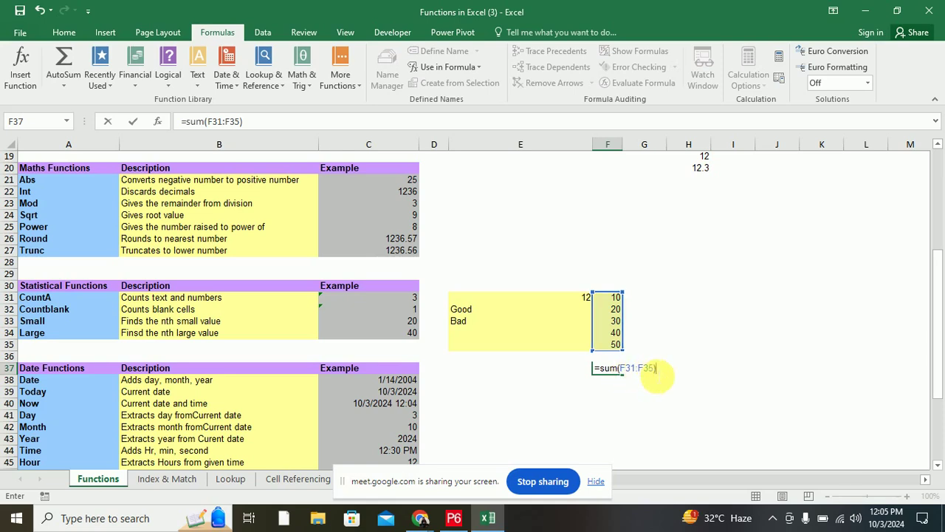
{"action": "key", "text": "Return"}
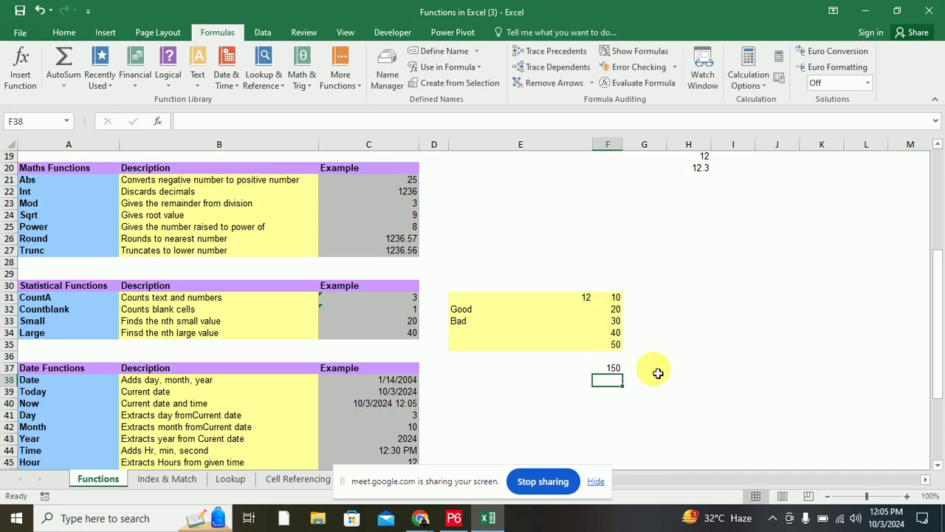
- Enter =sum(F31,F33,F35) in G37, giving 90
{"action": "left_click", "coordinate": [658, 369]}
{"action": "type", "text": "="}
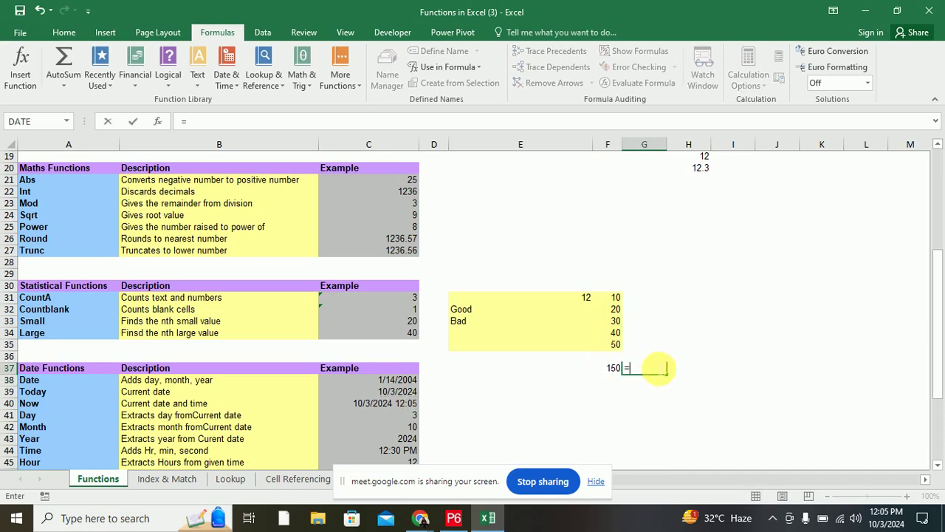
{"action": "type", "text": "sum("}
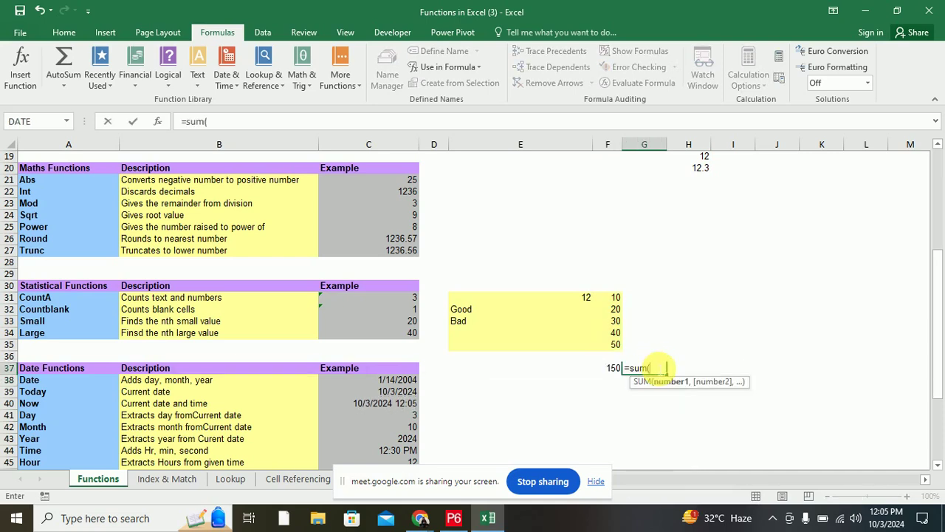
{"action": "left_click", "coordinate": [609, 301]}
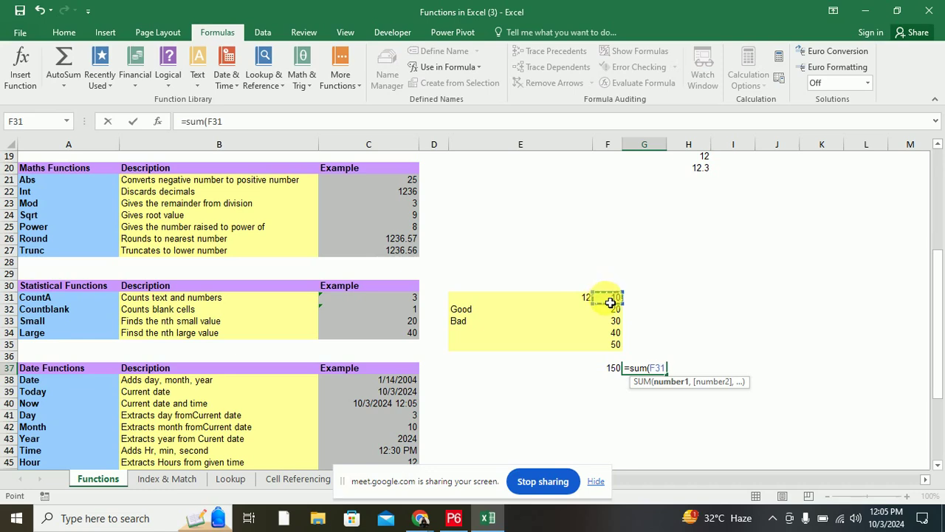
{"action": "type", "text": ","}
{"action": "left_click", "coordinate": [610, 323]}
{"action": "type", "text": ","}
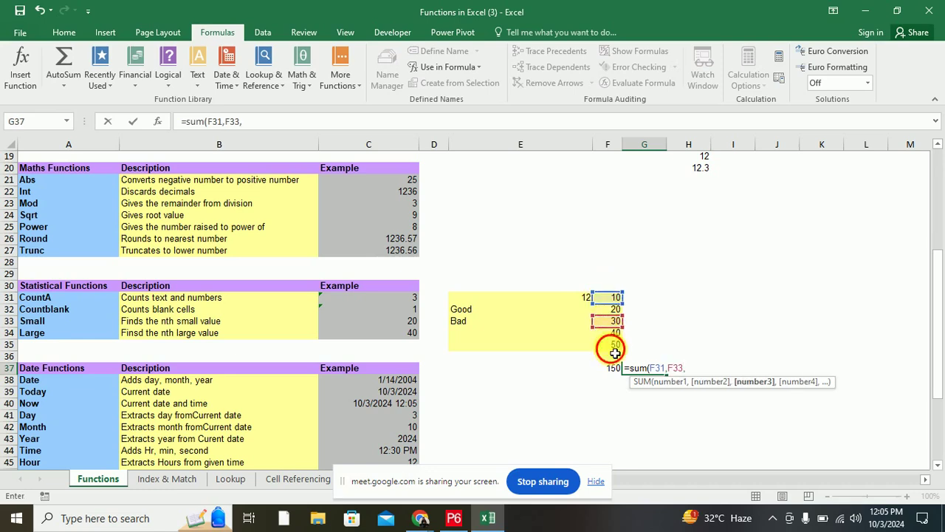
{"action": "left_click", "coordinate": [613, 345]}
{"action": "type", "text": ","}
{"action": "key", "text": "BackSpace"}
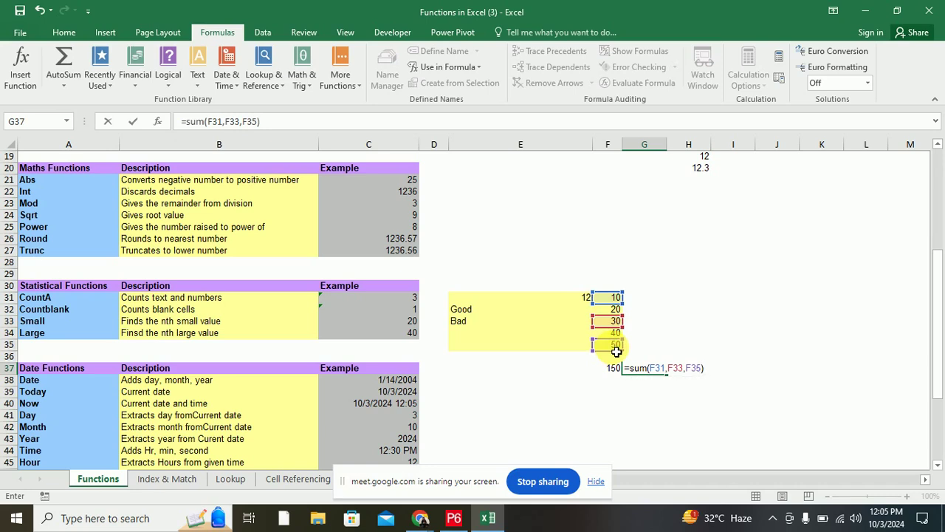
{"action": "key", "text": "Return"}
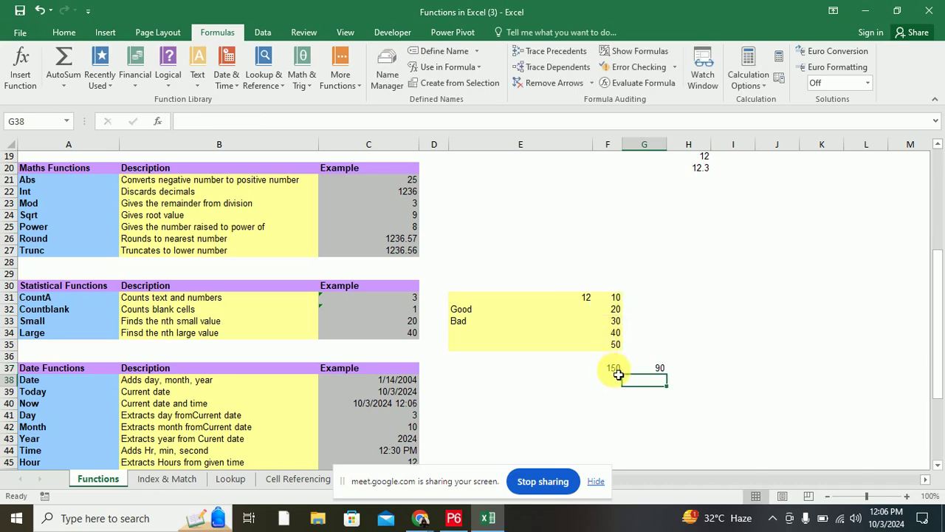
- Label E37 'sum' and E38 'average', with =average(F31:F35) in F38 returning 30
{"action": "left_click", "coordinate": [617, 371]}
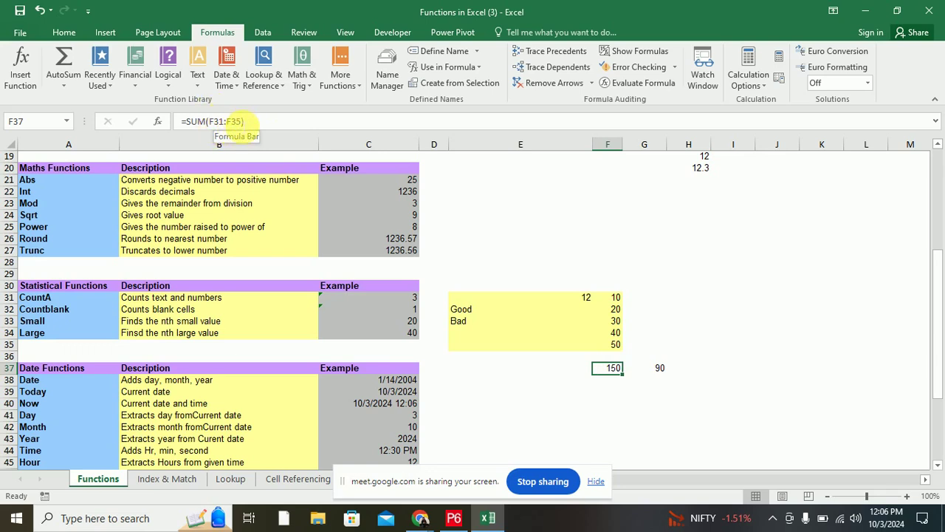
{"action": "left_click", "coordinate": [582, 372]}
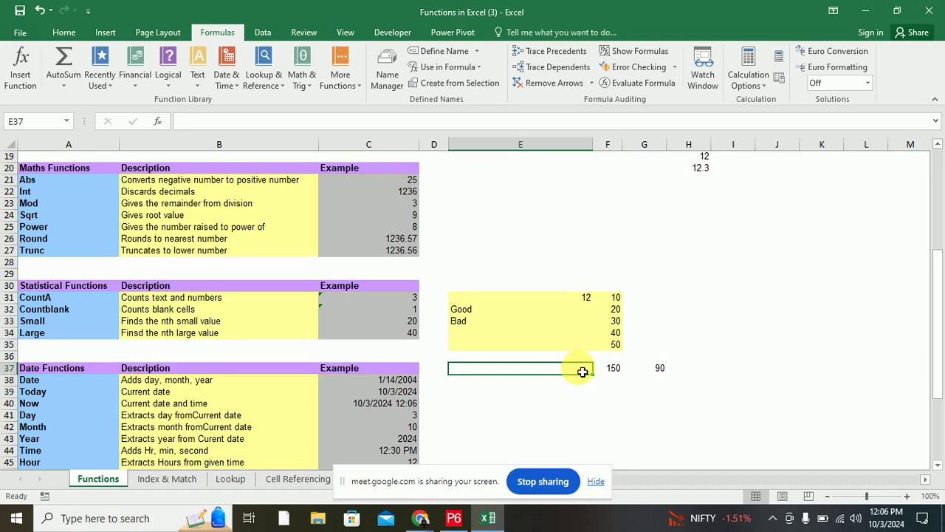
{"action": "type", "text": "sum"}
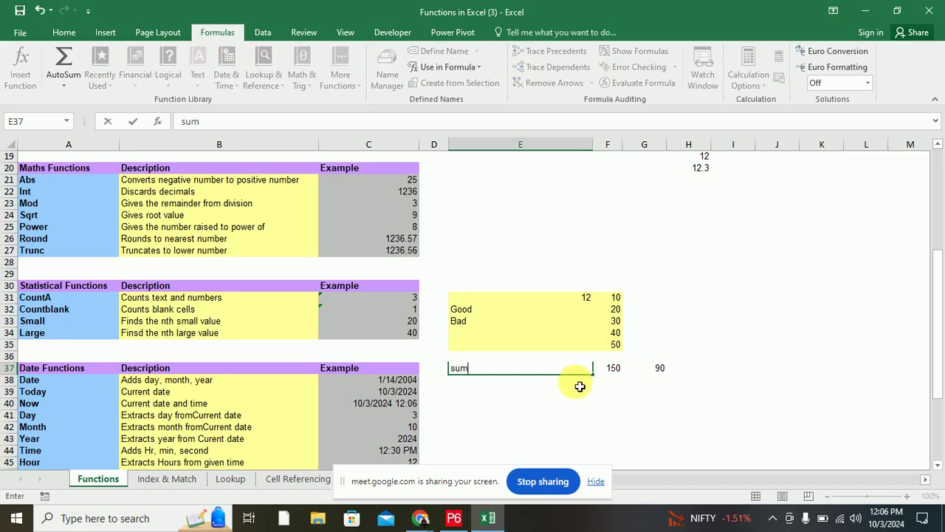
{"action": "left_click", "coordinate": [576, 379]}
{"action": "type", "text": "average"}
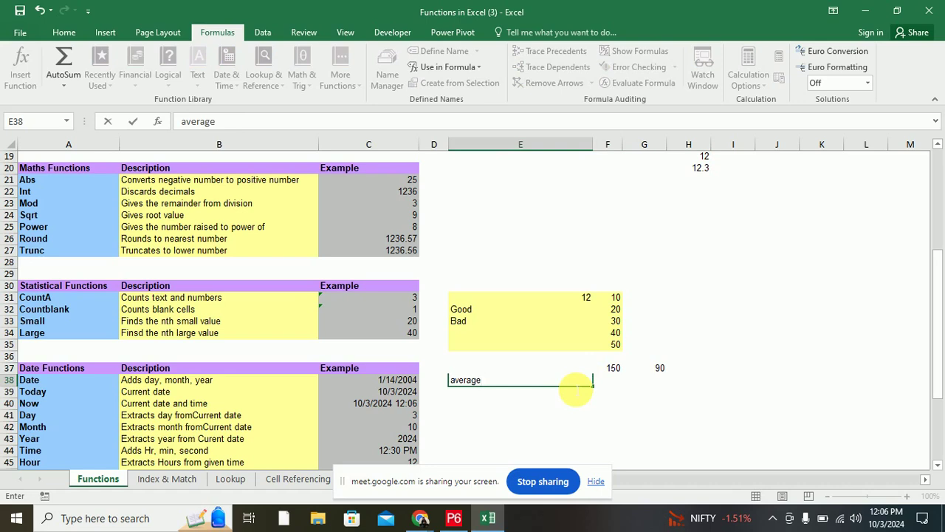
{"action": "left_click", "coordinate": [624, 386]}
{"action": "type", "text": "="}
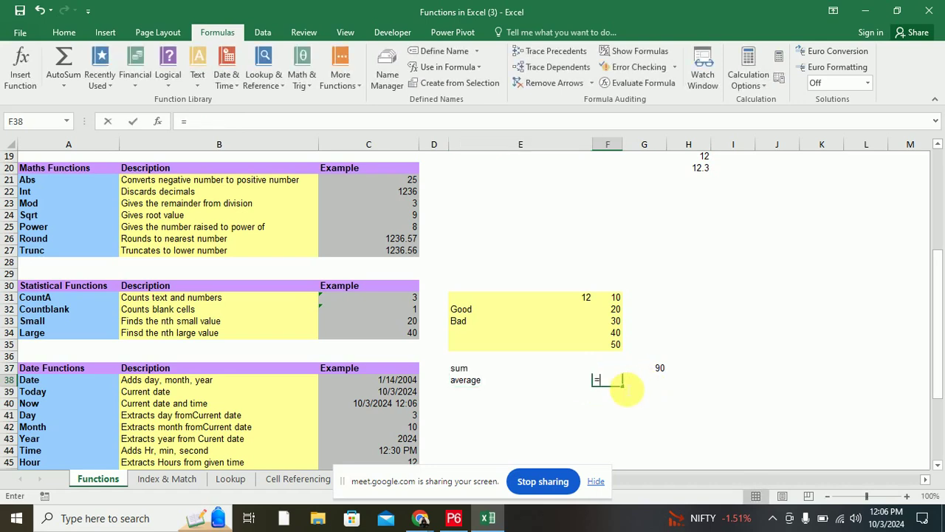
{"action": "type", "text": "aver"}
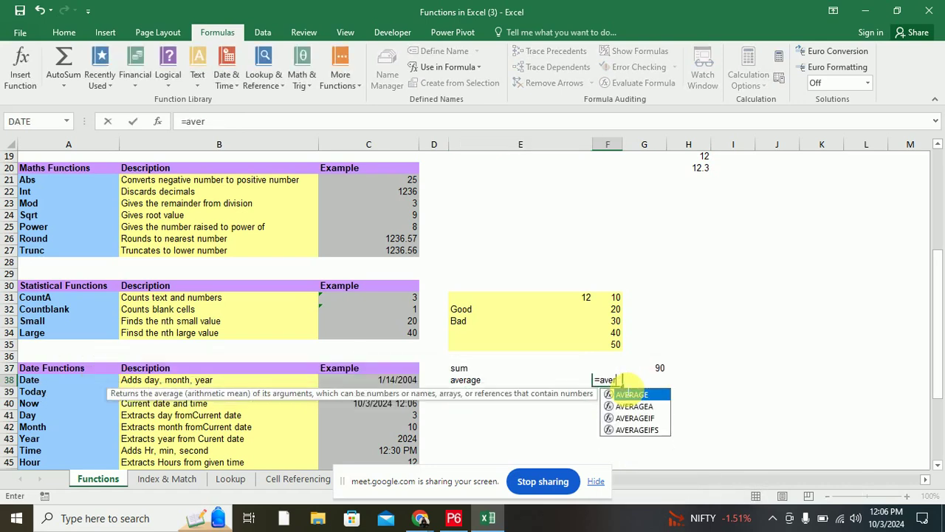
{"action": "type", "text": "age("}
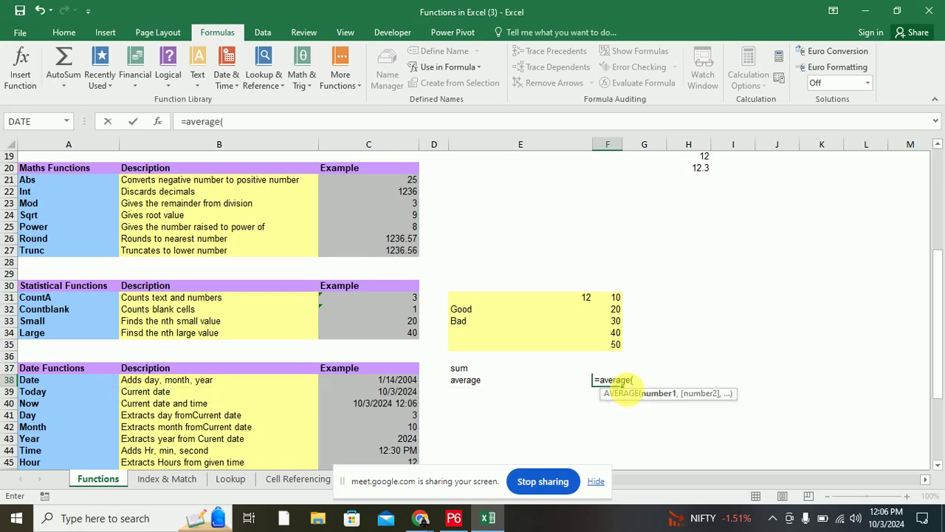
{"action": "left_click_drag", "start_coordinate": [612, 296], "coordinate": [611, 349]}
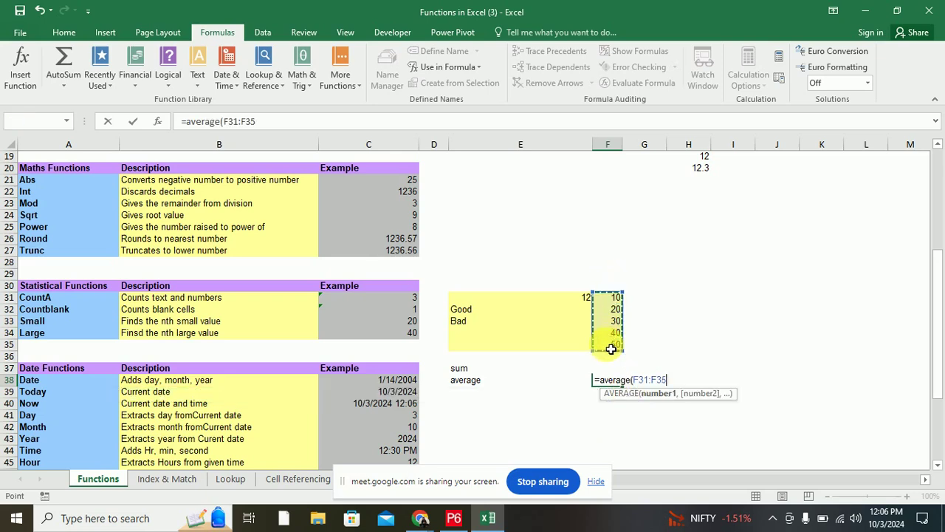
{"action": "key", "text": "Return"}
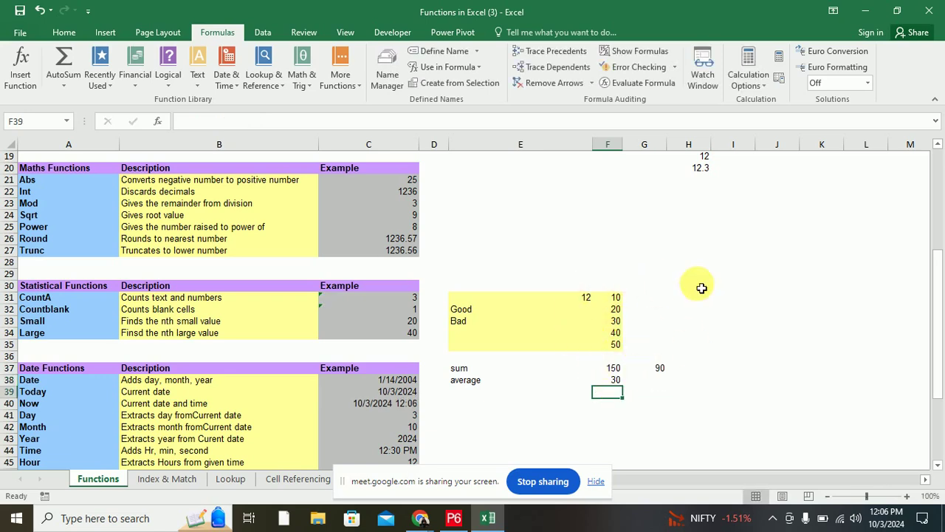
- Label E39 'Max' and enter =max(F31:F35) in F39, returning 50
{"action": "left_click", "coordinate": [472, 396]}
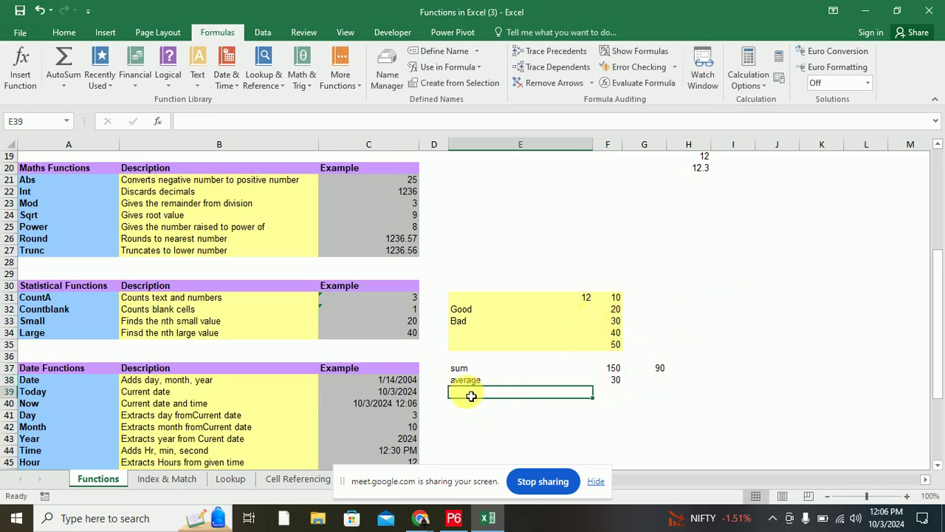
{"action": "type", "text": "Max"}
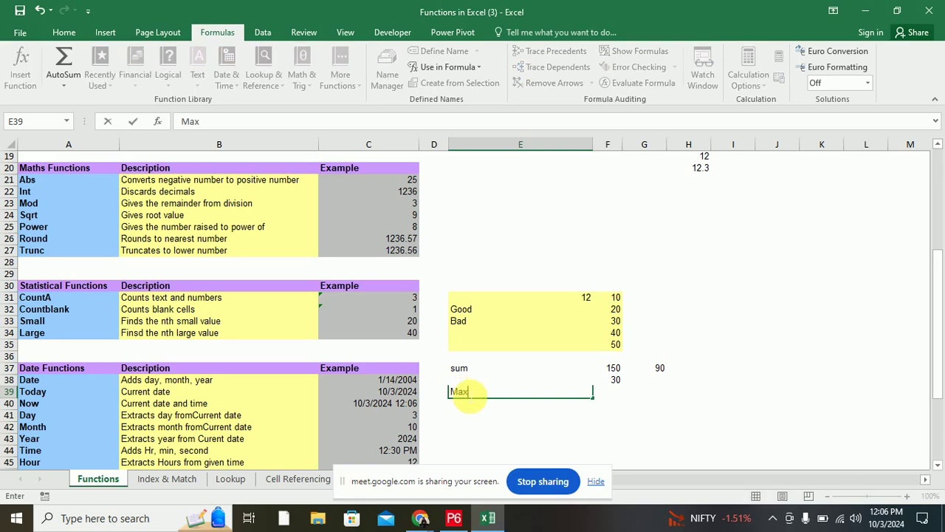
{"action": "left_click", "coordinate": [618, 402]}
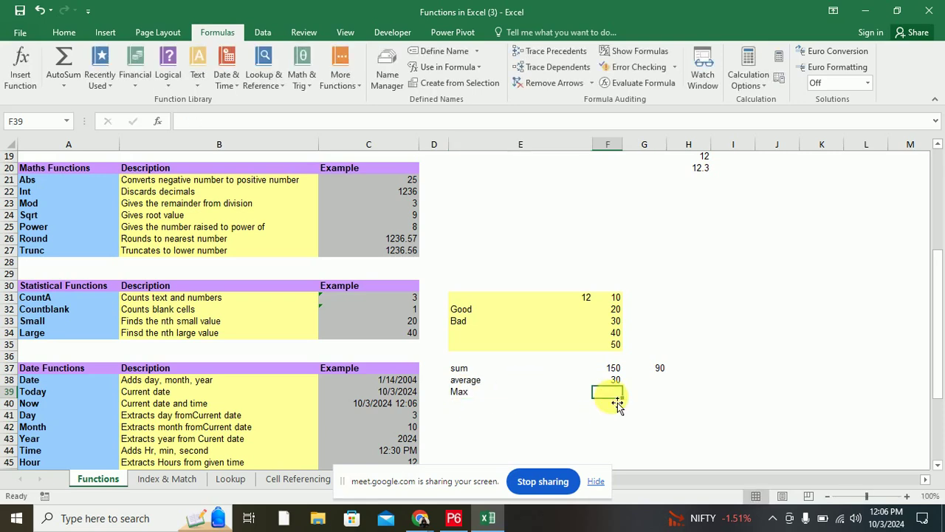
{"action": "type", "text": "=max"}
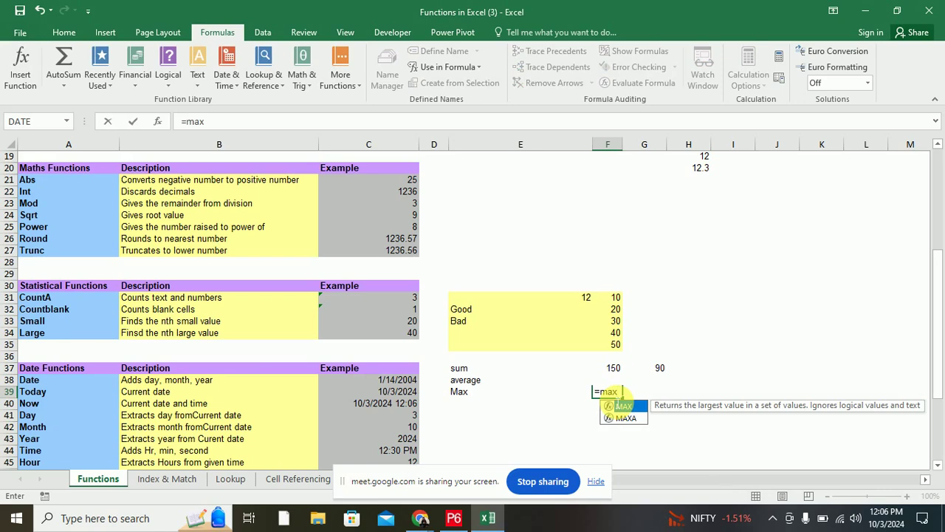
{"action": "type", "text": "("}
{"action": "left_click_drag", "start_coordinate": [612, 298], "coordinate": [610, 347]}
{"action": "type", "text": ")"}
{"action": "key", "text": "ctrl+Return"}
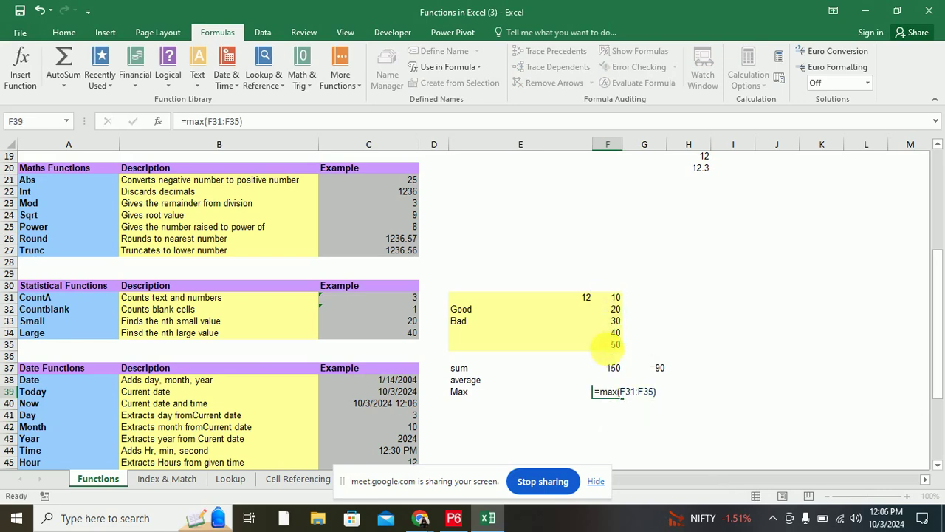
{"action": "left_click", "coordinate": [484, 403]}
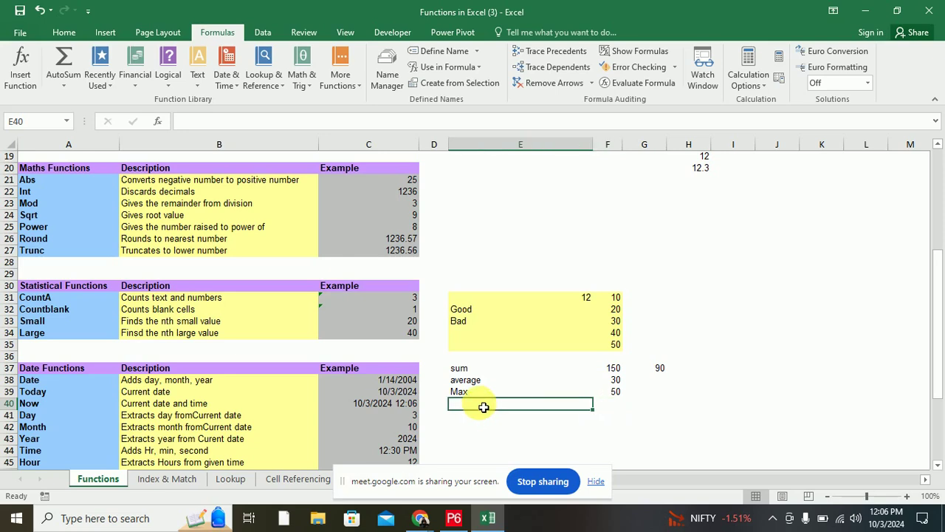
- Label E40 'min' and enter =min(F31:F35) in F40, returning 10
{"action": "type", "text": "max"}
{"action": "type", "text": "min"}
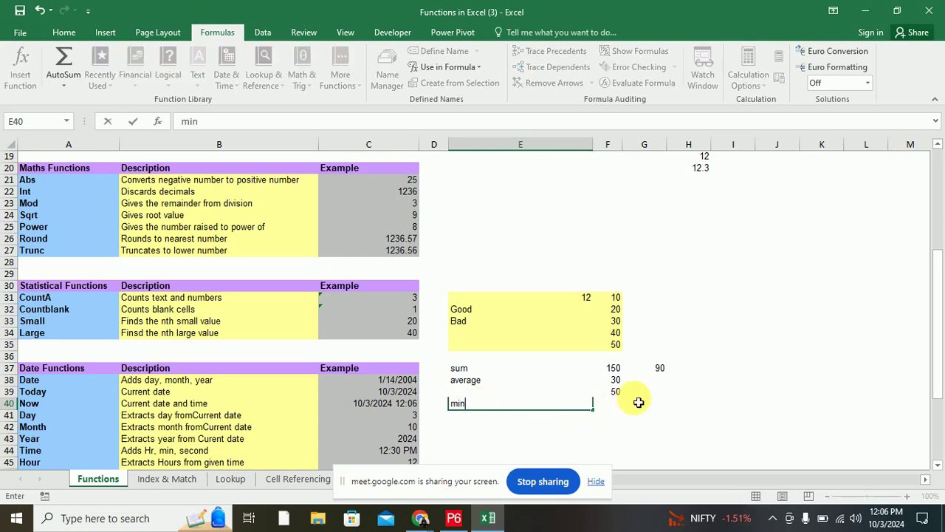
{"action": "left_click", "coordinate": [614, 407]}
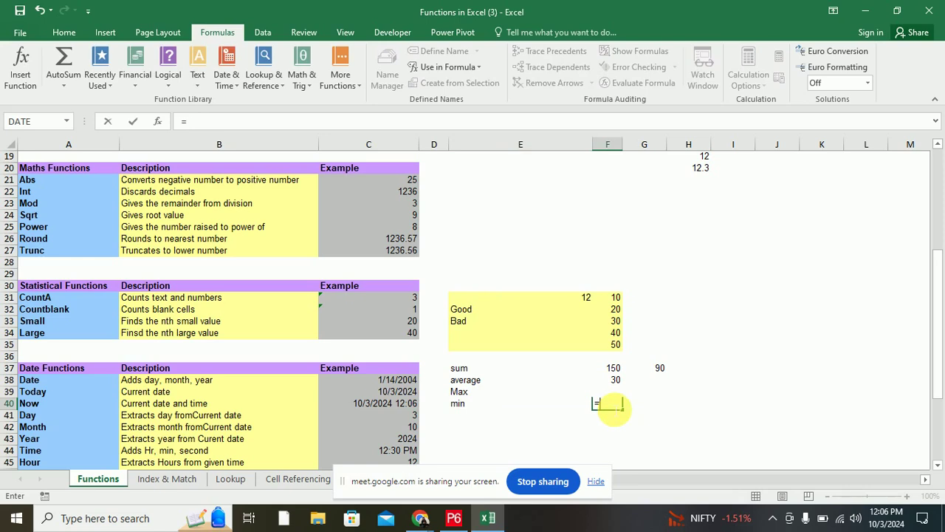
{"action": "type", "text": "=min("}
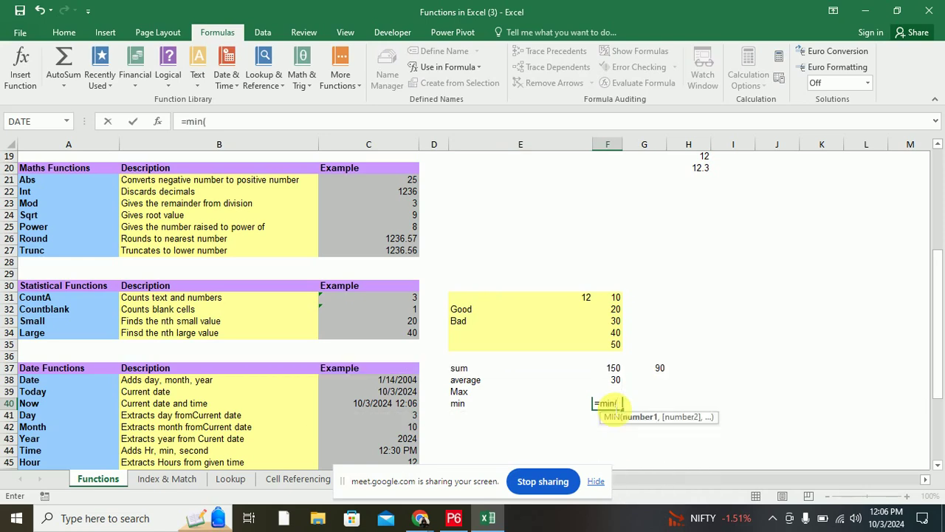
{"action": "left_click_drag", "start_coordinate": [614, 298], "coordinate": [612, 347]}
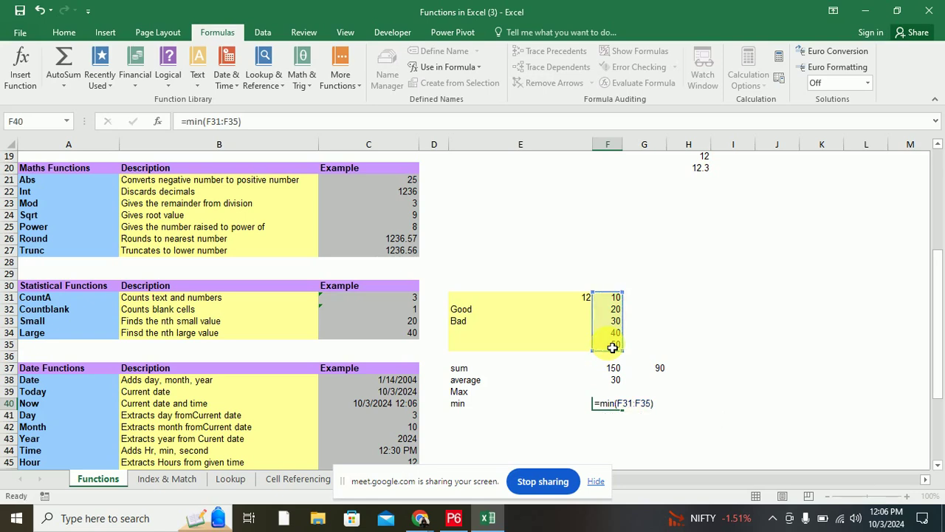
{"action": "key", "text": "Return"}
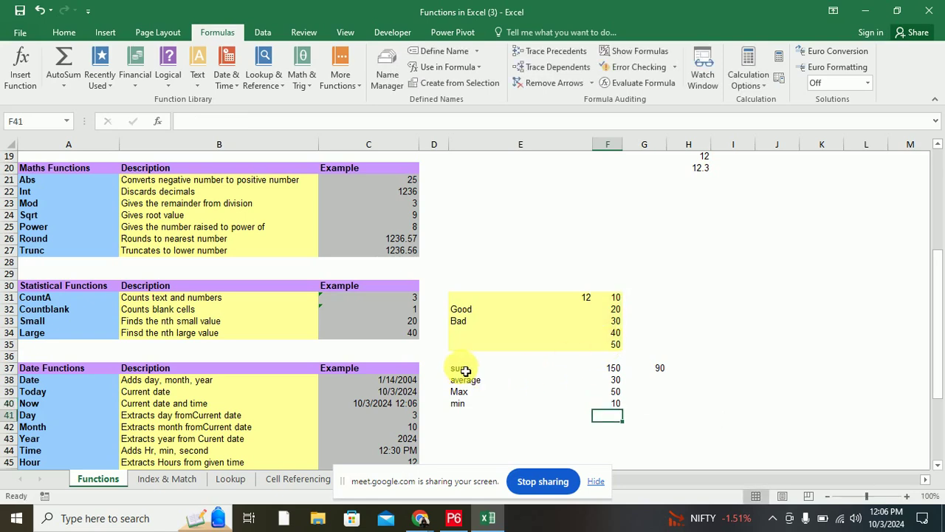
{"action": "left_click_drag", "start_coordinate": [459, 369], "coordinate": [477, 408]}
- Label E41 'count' and enter =count(F31:F35) in F41, returning 5
{"action": "left_click", "coordinate": [463, 415]}
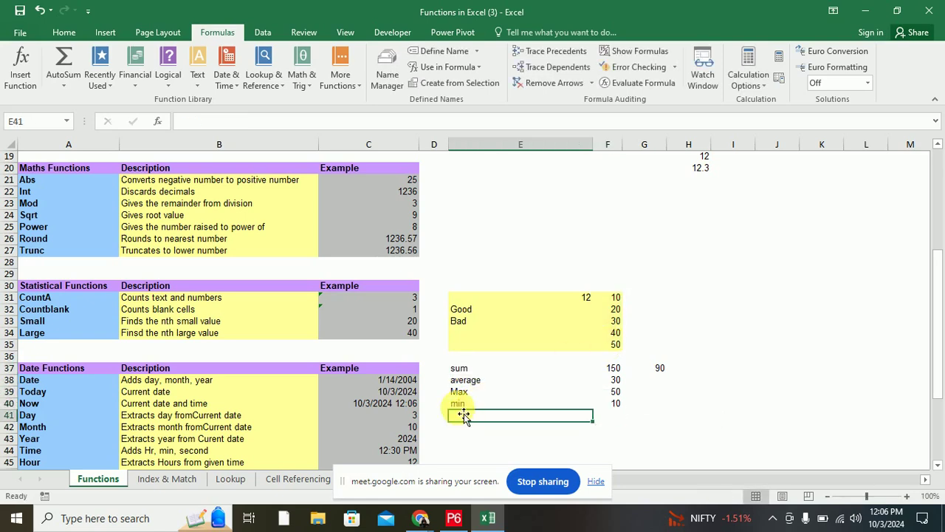
{"action": "type", "text": "count"}
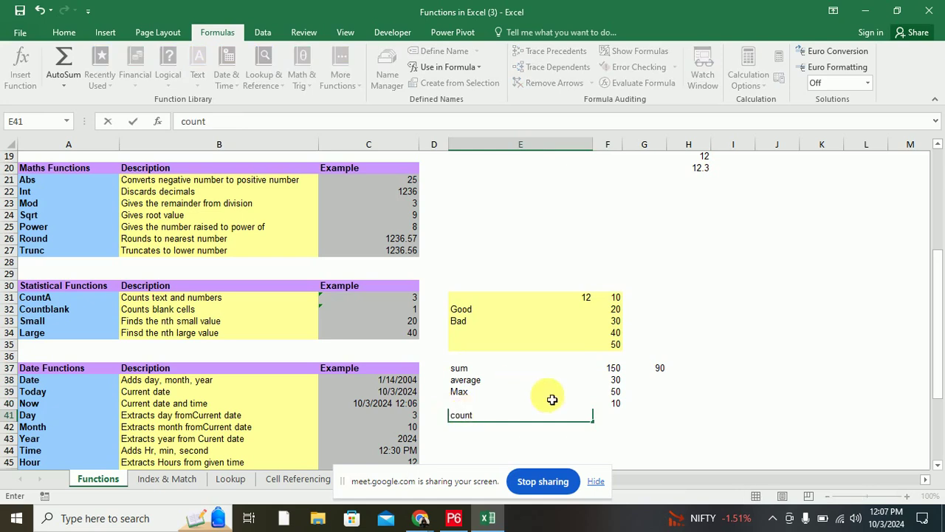
{"action": "left_click", "coordinate": [615, 416]}
{"action": "type", "text": "=c"}
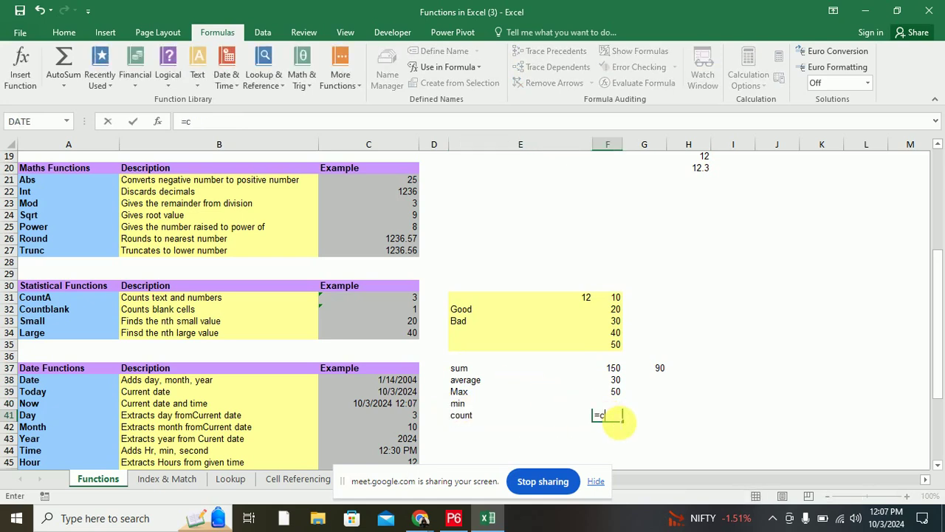
{"action": "type", "text": "ount"}
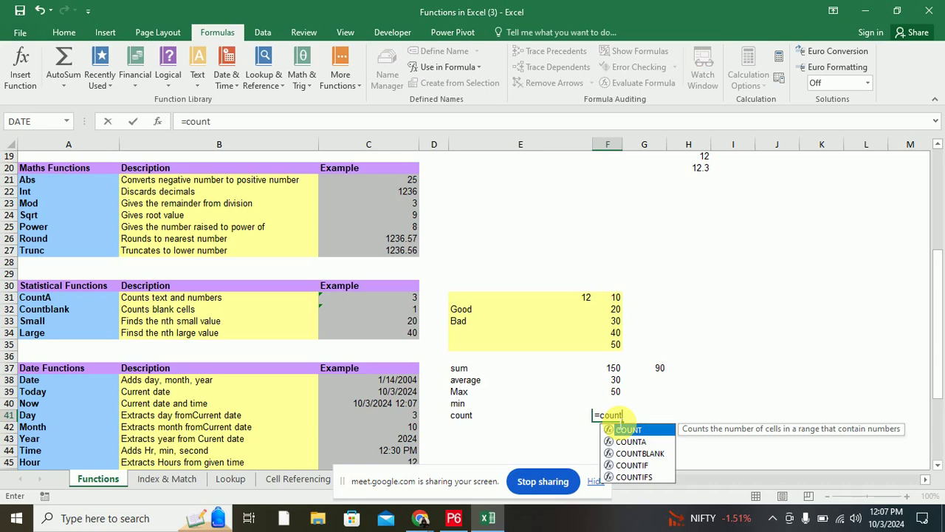
{"action": "type", "text": "("}
{"action": "mouse_move", "coordinate": [612, 298]}
{"action": "left_mouse_down"}
{"action": "mouse_move", "coordinate": [615, 338]}
{"action": "mouse_move", "coordinate": [600, 358]}
{"action": "left_mouse_up"}
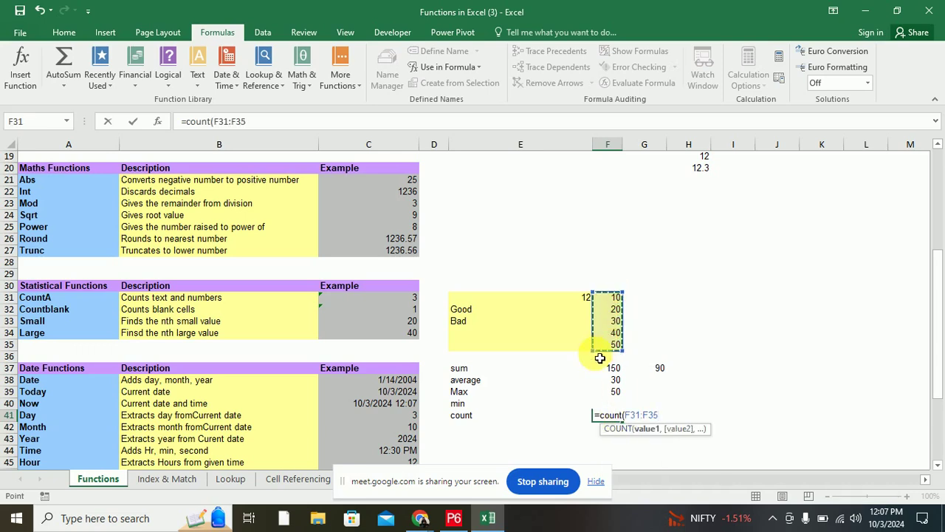
{"action": "type", "text": ")"}
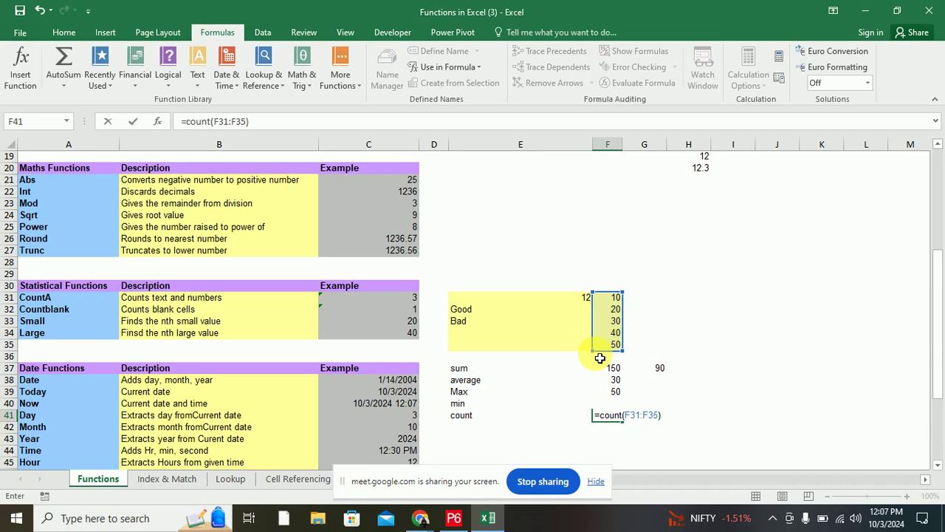
{"action": "key", "text": "Return"}
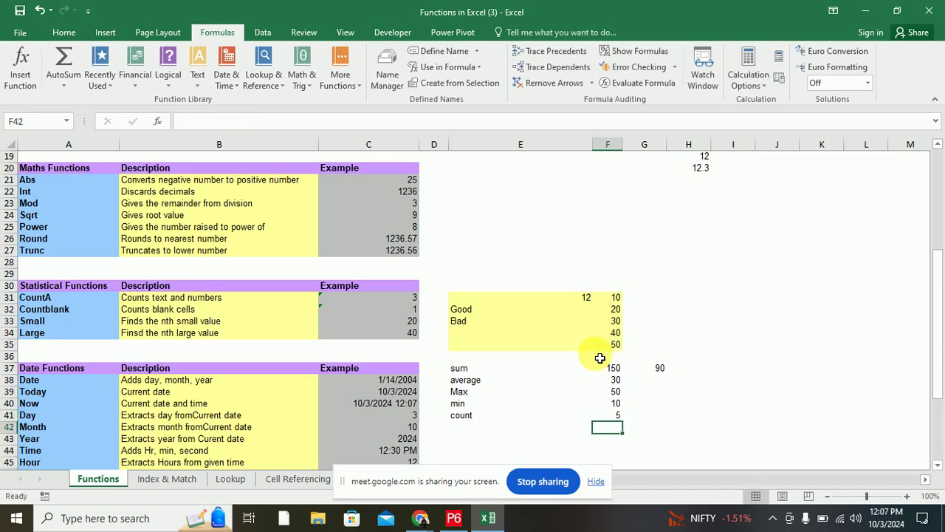
{"action": "left_click", "coordinate": [614, 286]}
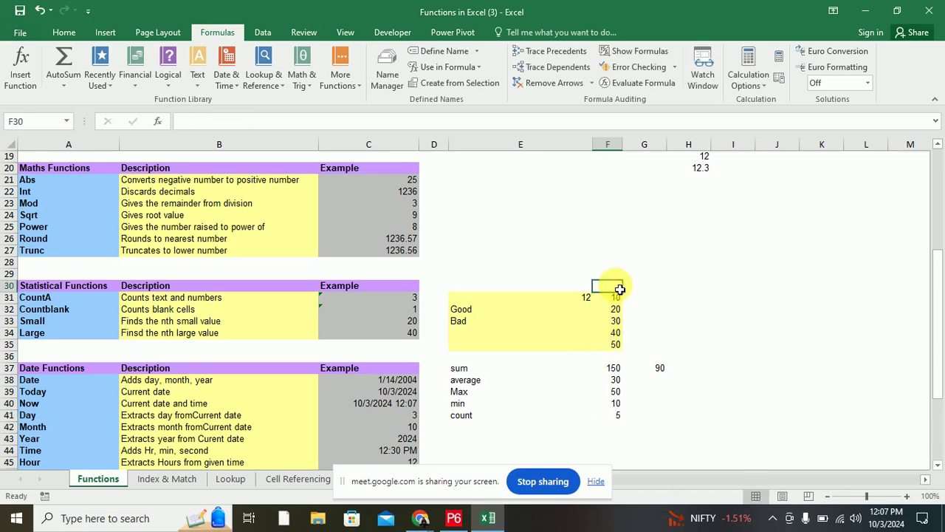
{"action": "left_click", "coordinate": [643, 416]}
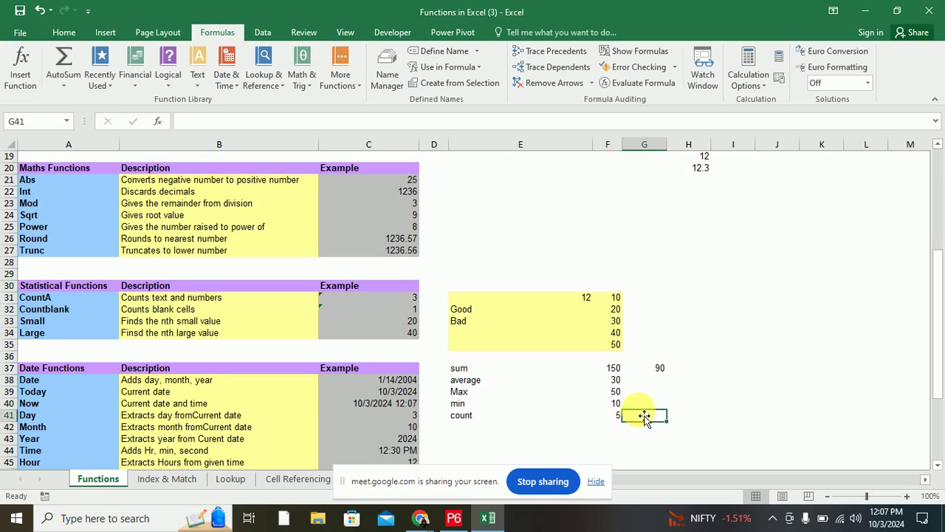
- Label G41 'counta' and enter =COUNTA(F29:F35) in H41, returning 5
{"action": "type", "text": "counta"}
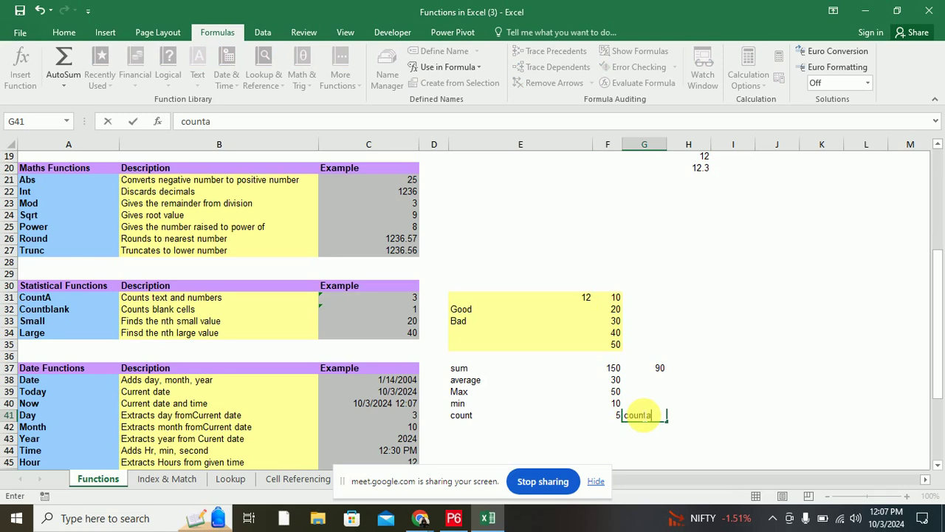
{"action": "left_click", "coordinate": [703, 417]}
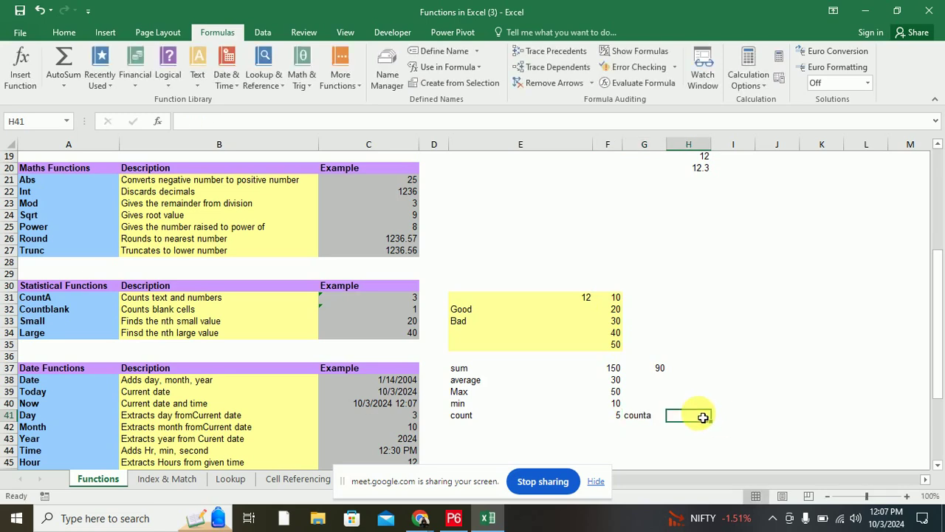
{"action": "type", "text": "=count"}
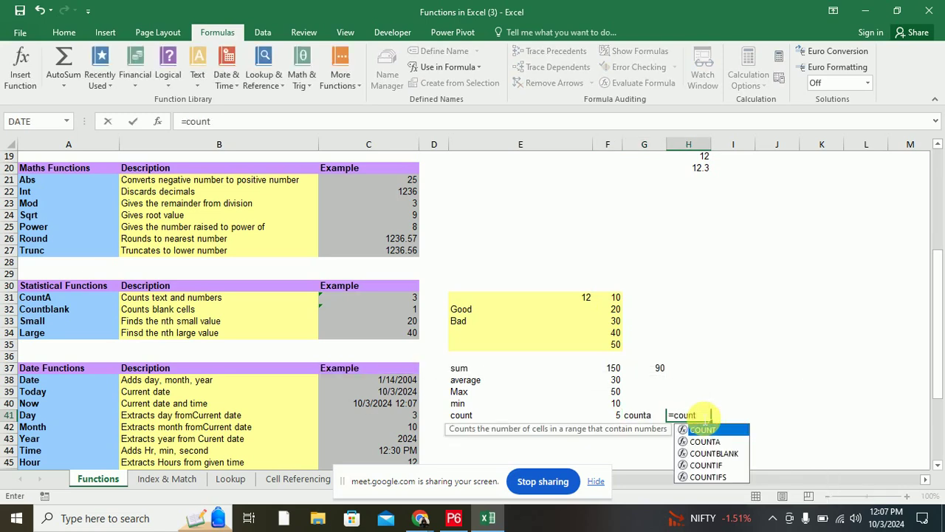
{"action": "key", "text": "Down"}
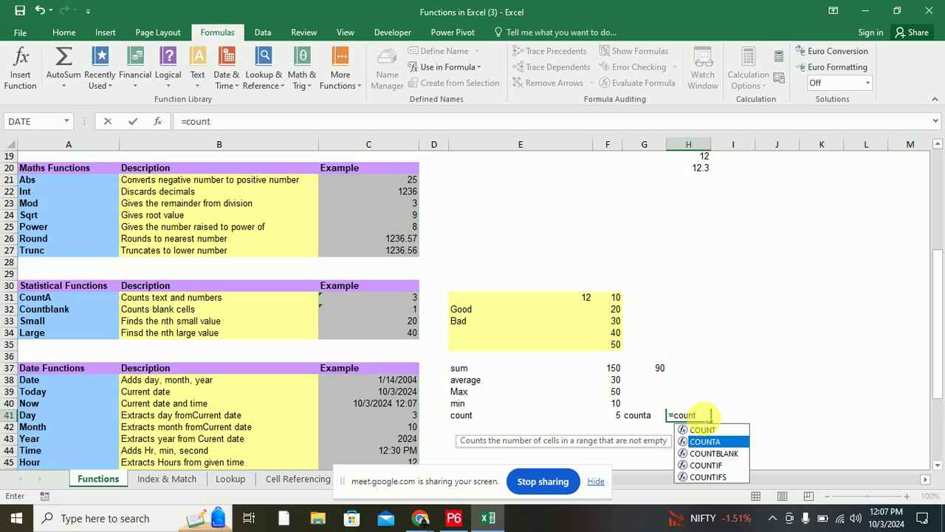
{"action": "type", "text": "a("}
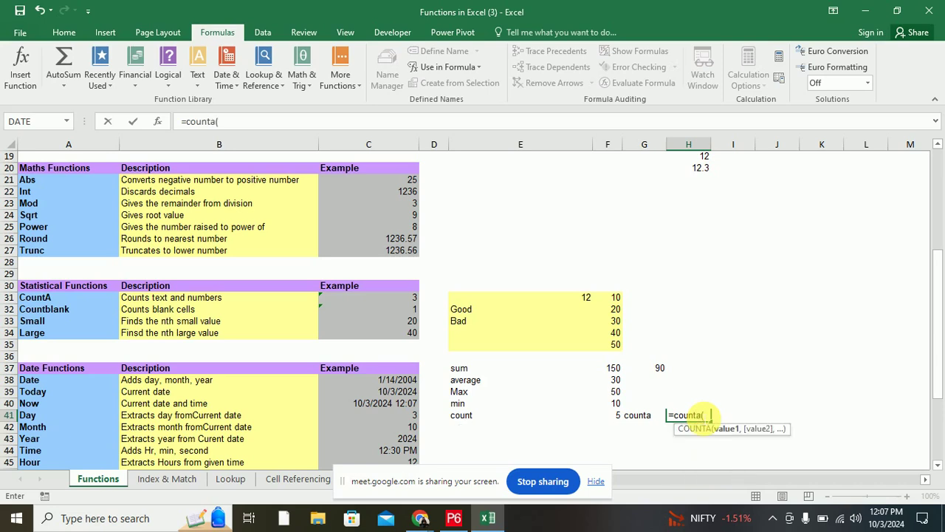
{"action": "key", "text": "BackSpace"}
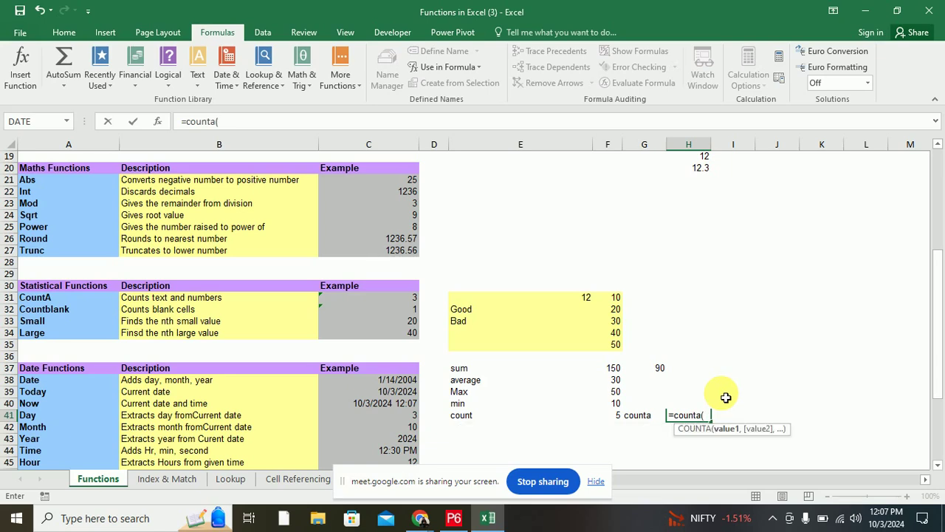
{"action": "left_click_drag", "start_coordinate": [608, 275], "coordinate": [619, 352]}
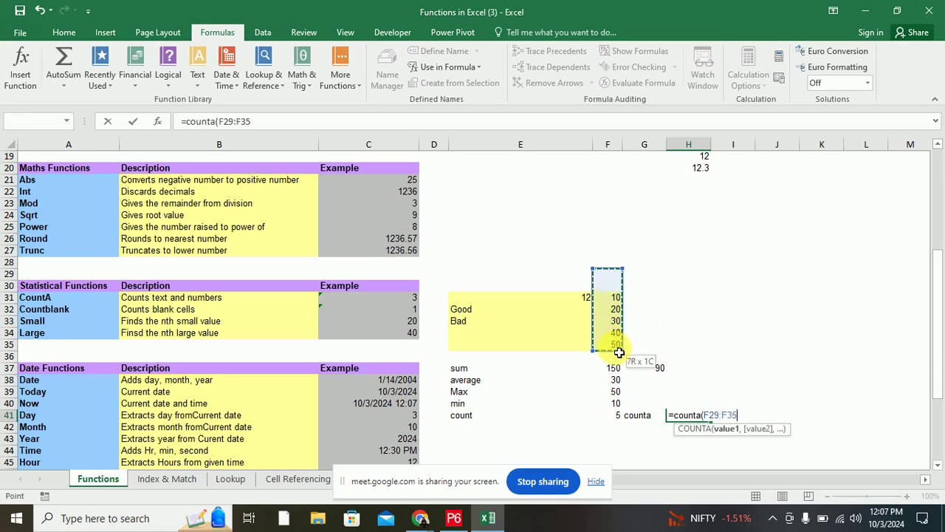
{"action": "type", "text": ")"}
{"action": "key", "text": "Return"}
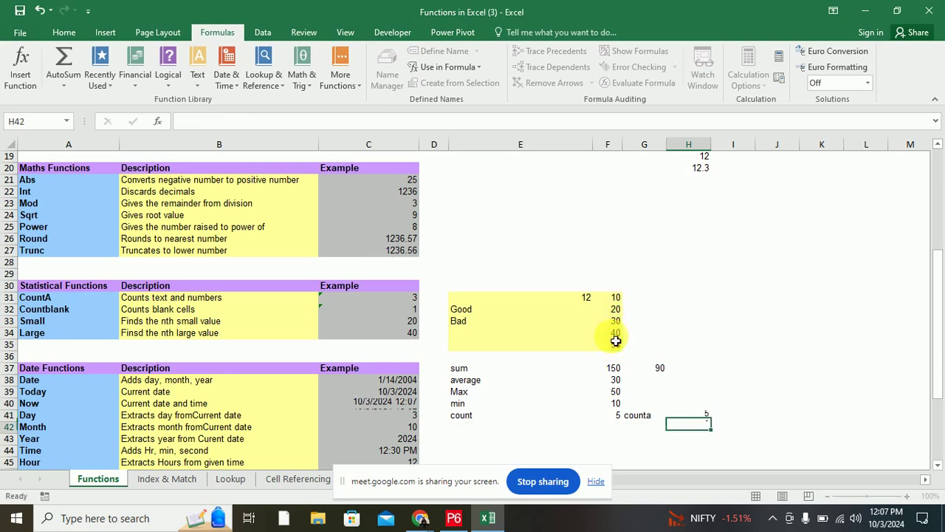
- Start typing the test text 'asv' into the empty cell F30
{"action": "left_click", "coordinate": [685, 416]}
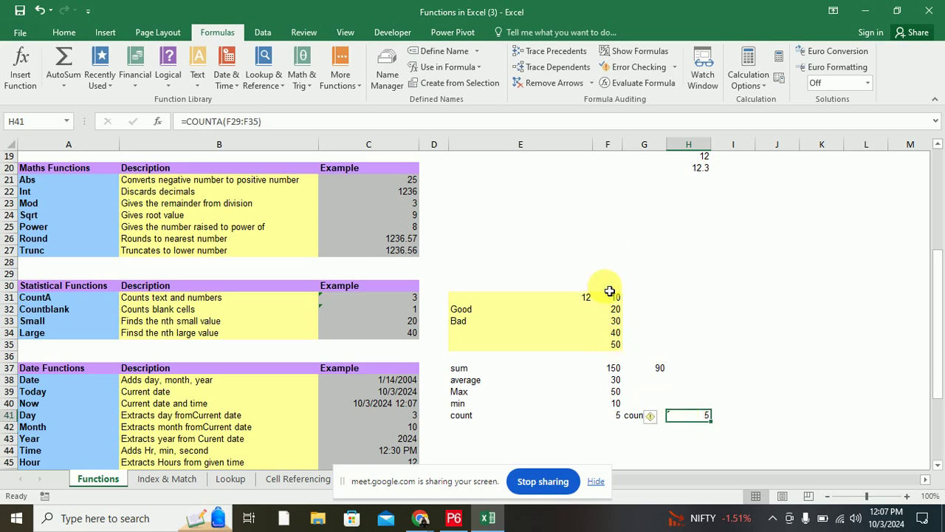
{"action": "left_click", "coordinate": [610, 291]}
{"action": "type", "text": "asv"}
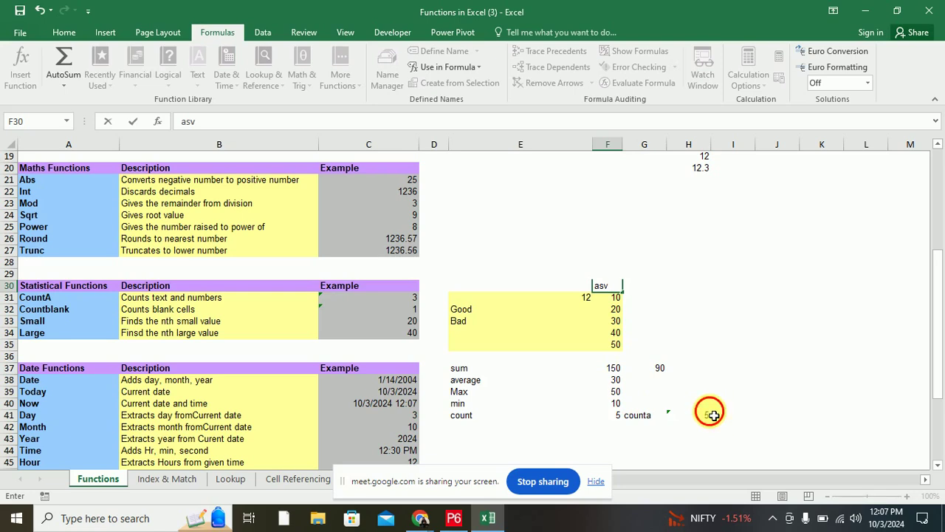
- Commit 'asv' in F30 and verify COUNTA in H41 becomes 6 while COUNT in F41 stays 5
{"action": "left_click", "coordinate": [711, 415]}
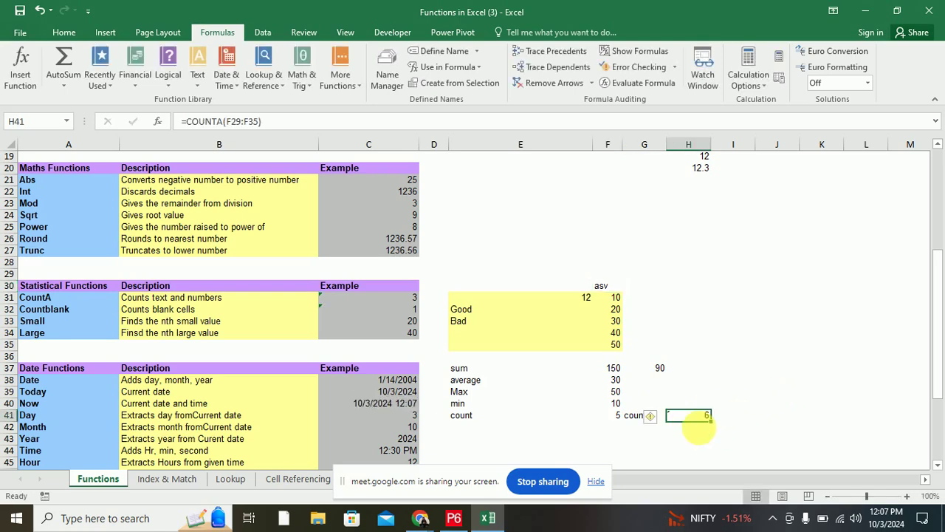
{"action": "left_click", "coordinate": [629, 418]}
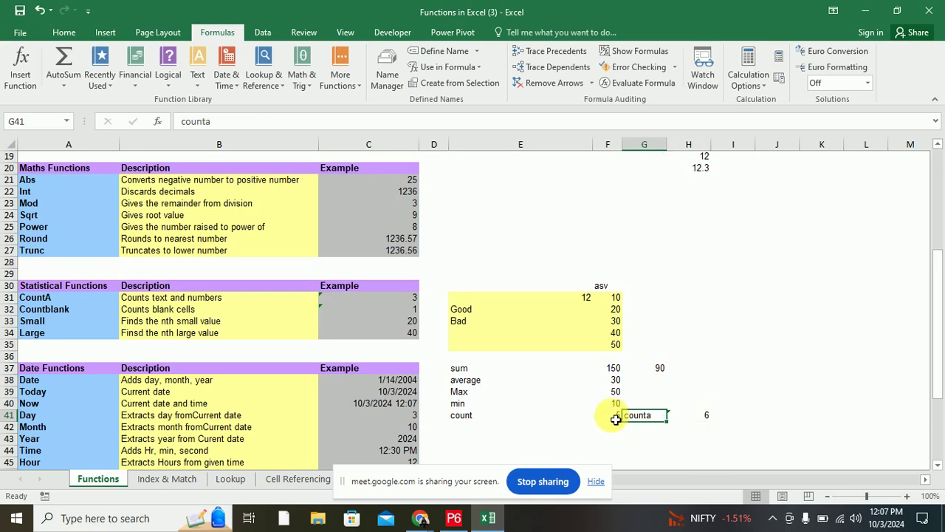
{"action": "left_click", "coordinate": [610, 417]}
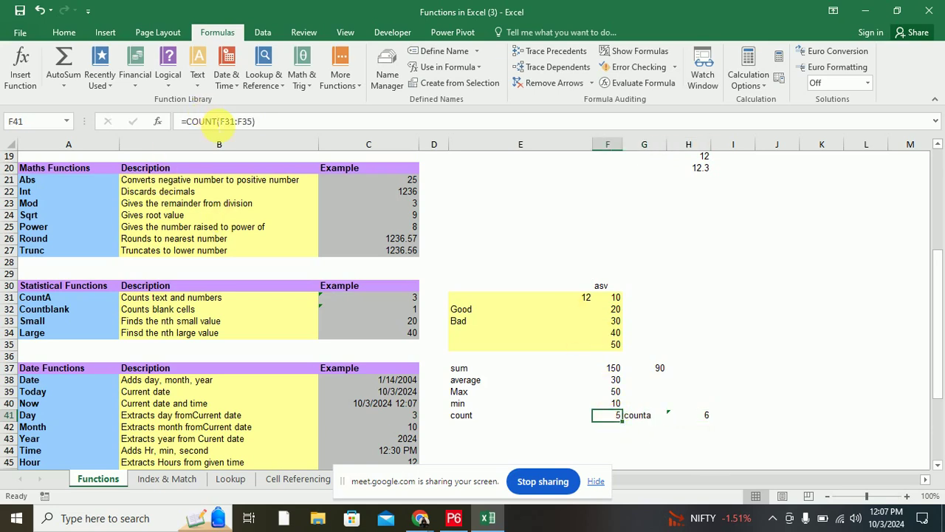
{"action": "left_click", "coordinate": [233, 122]}
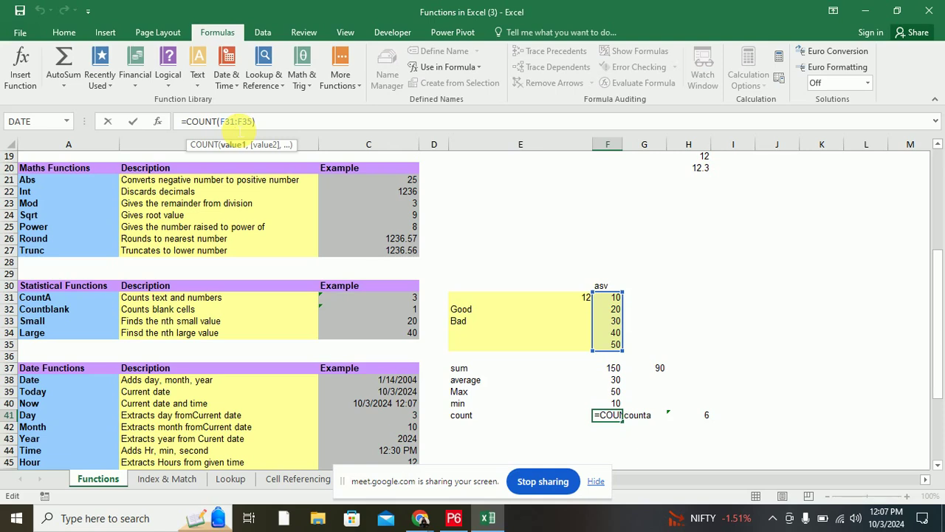
{"action": "type", "text": "0"}
{"action": "key", "text": "Return"}
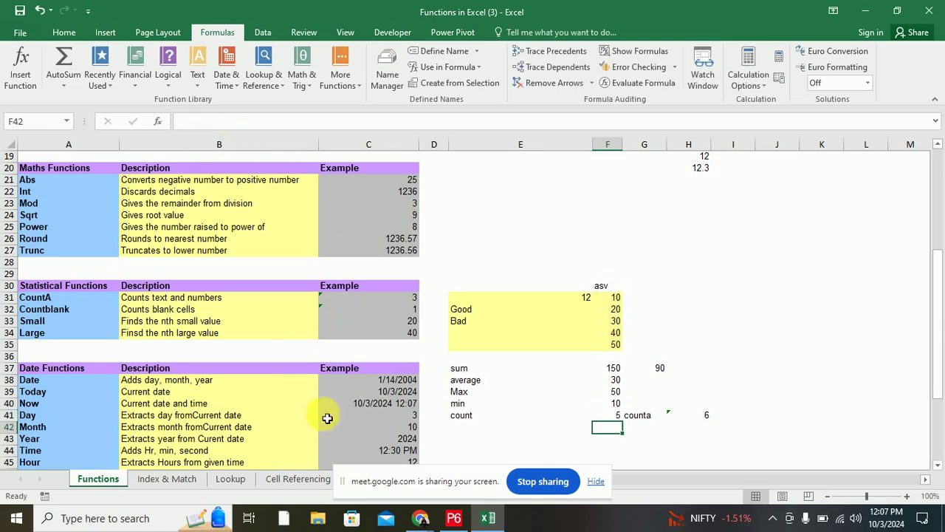
{"action": "left_click_drag", "start_coordinate": [484, 415], "coordinate": [612, 421]}
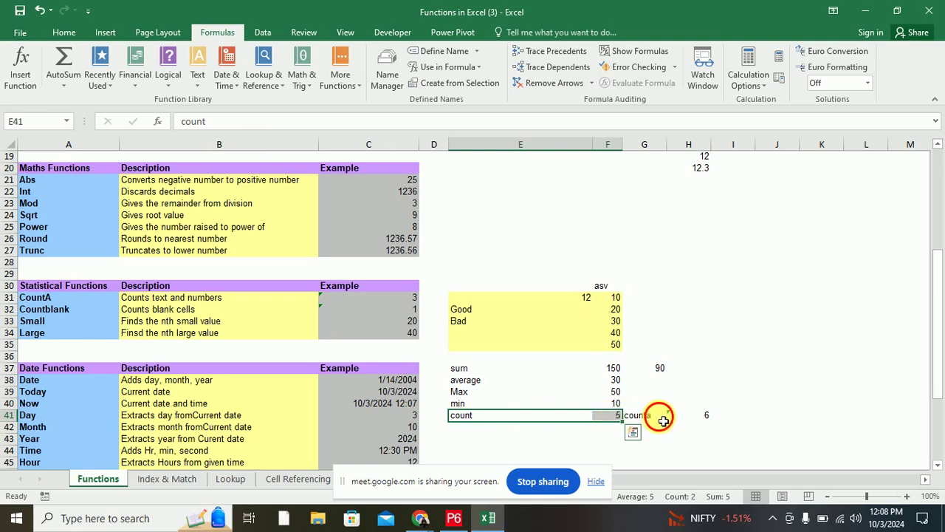
{"action": "left_click_drag", "start_coordinate": [660, 418], "coordinate": [700, 423]}
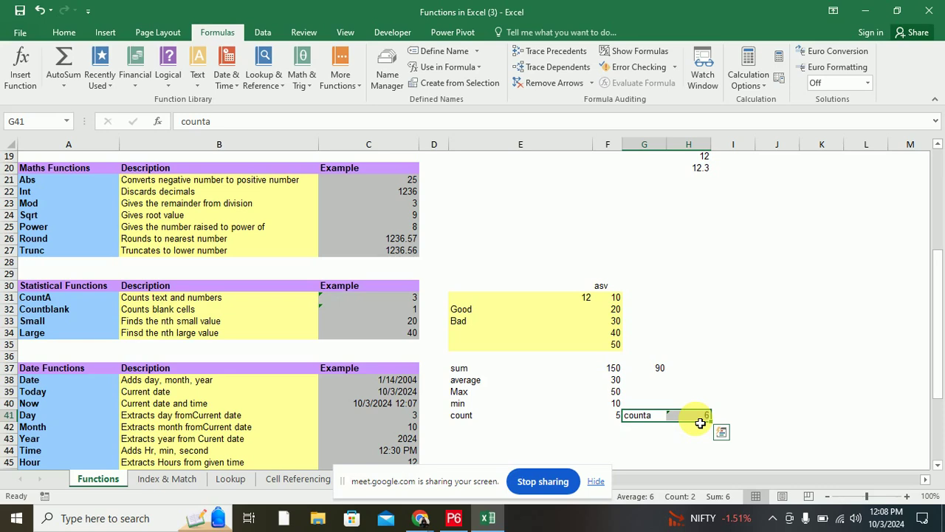
{"action": "left_click", "coordinate": [743, 419]}
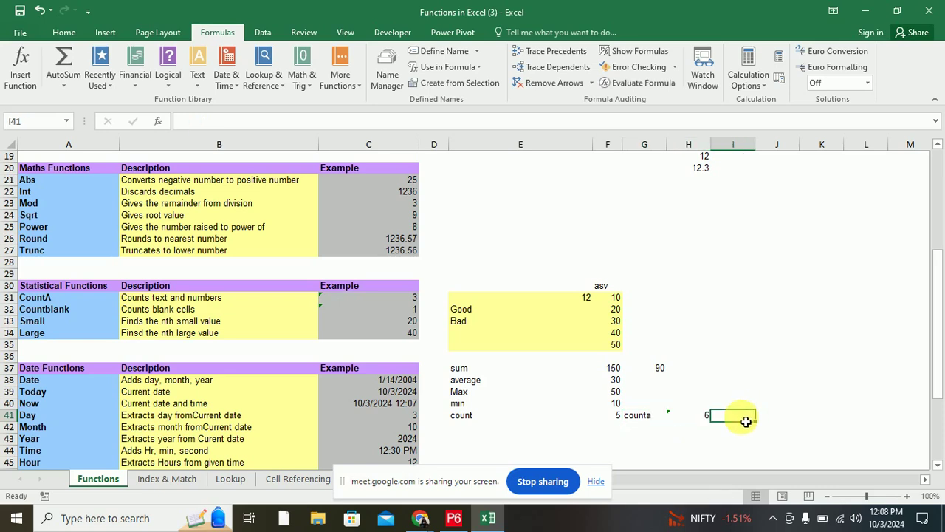
- Label I41 'countblank' and enter =countblank(F29:F36) in J41, returning 2
{"action": "type", "text": "count"}
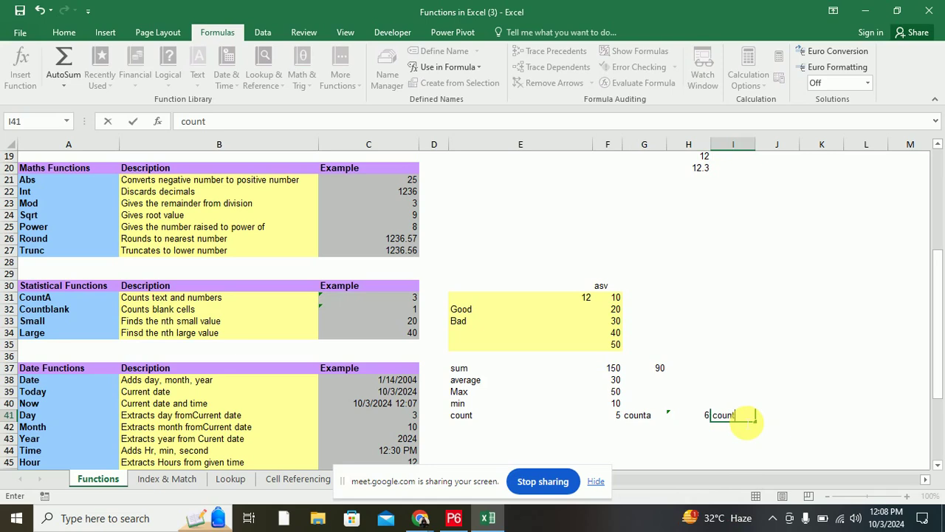
{"action": "type", "text": "b"}
{"action": "type", "text": "lank"}
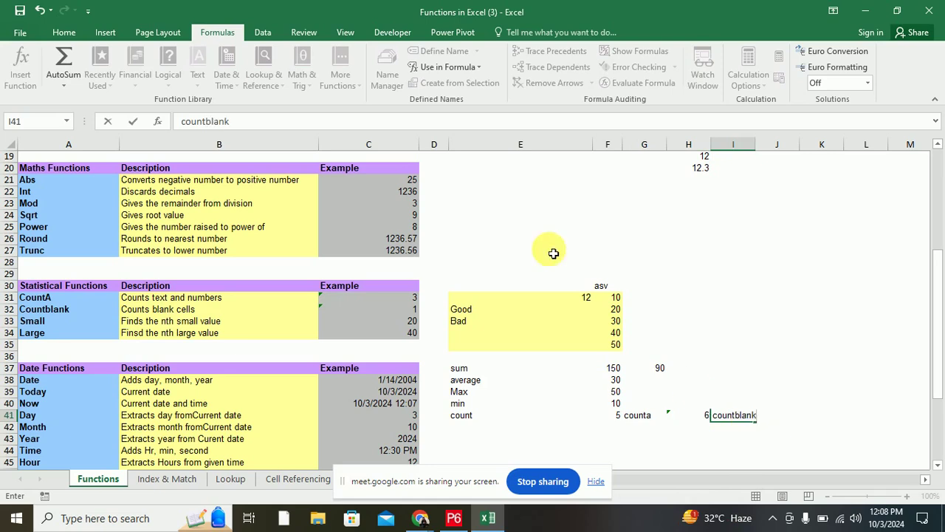
{"action": "key", "text": "F2"}
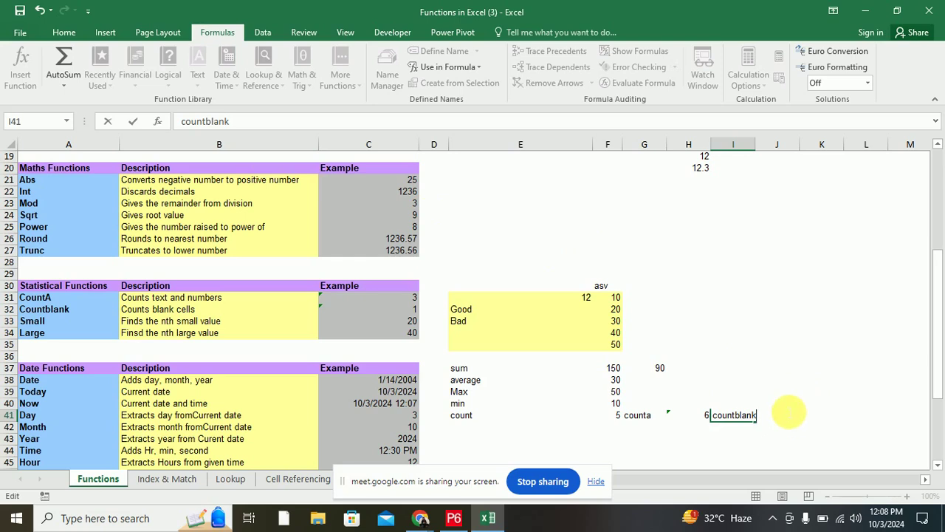
{"action": "left_click", "coordinate": [788, 411]}
{"action": "type", "text": "=c"}
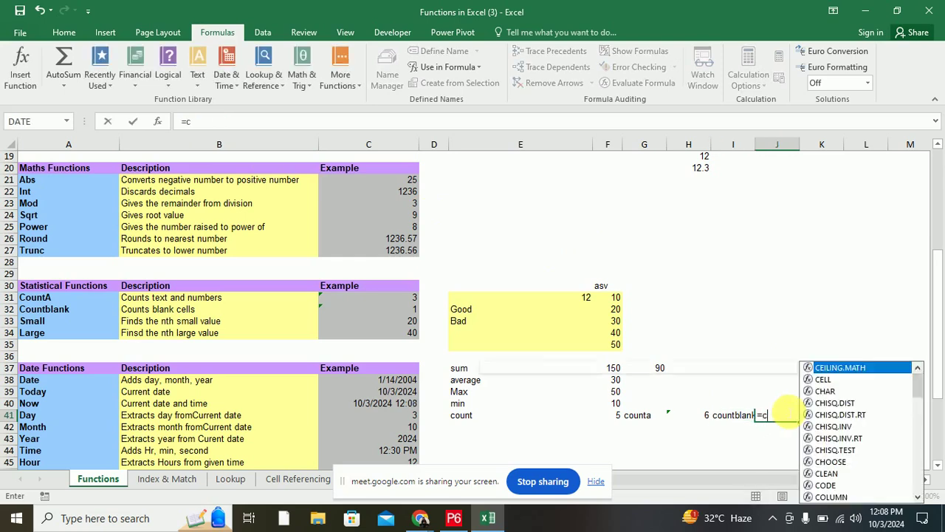
{"action": "type", "text": "ountblank"}
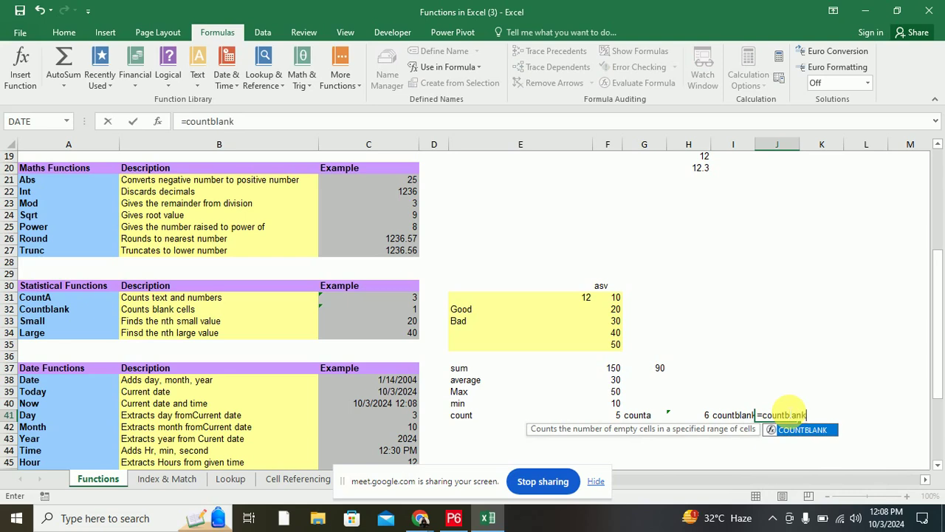
{"action": "type", "text": "("}
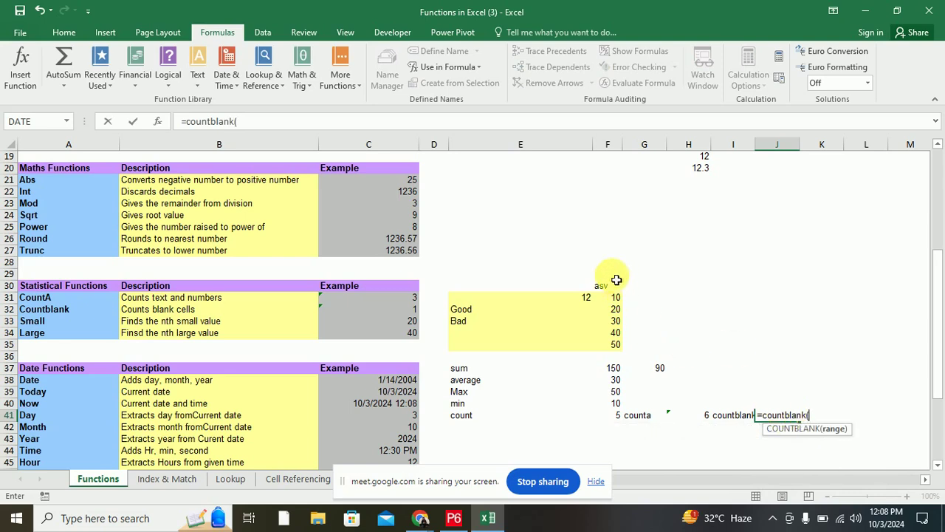
{"action": "left_click_drag", "start_coordinate": [610, 275], "coordinate": [619, 355]}
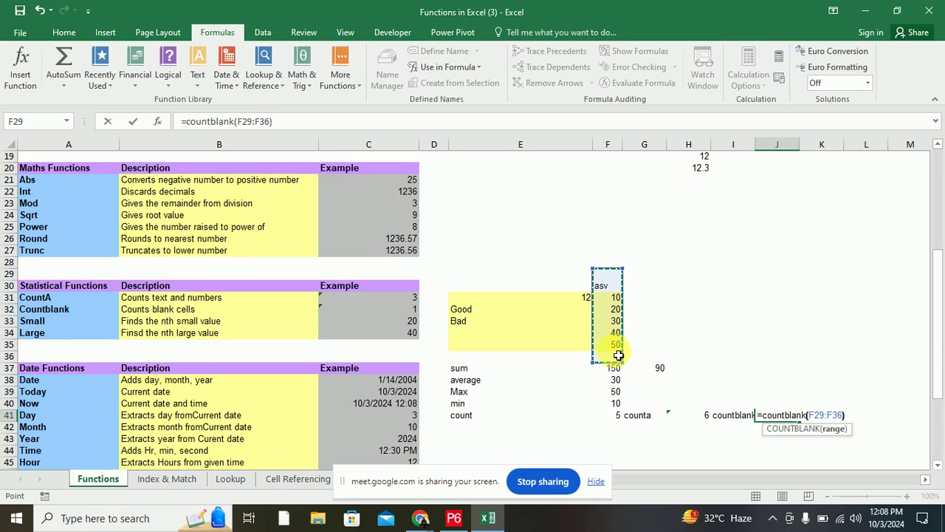
{"action": "type", "text": ")"}
{"action": "key", "text": "Return"}
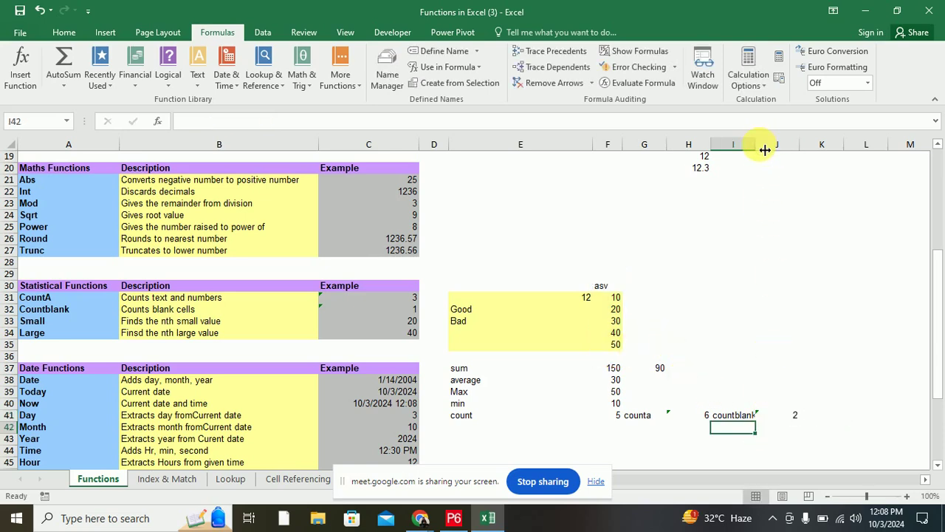
- Widen column I so the countblank label fits, then review the statistics block
{"action": "left_click_drag", "start_coordinate": [764, 150], "coordinate": [785, 153]}
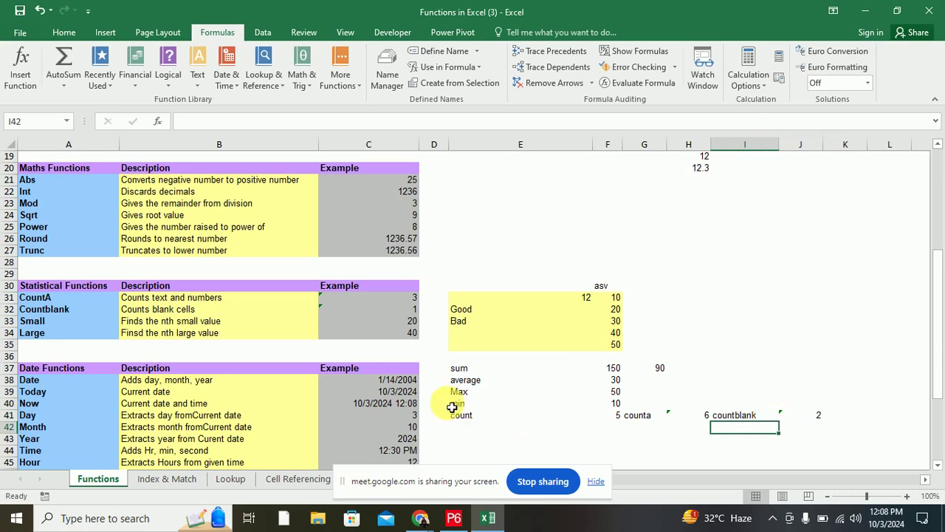
{"action": "mouse_move", "coordinate": [458, 369]}
{"action": "left_mouse_down"}
{"action": "mouse_move", "coordinate": [757, 421]}
{"action": "mouse_move", "coordinate": [833, 420]}
{"action": "left_mouse_up"}
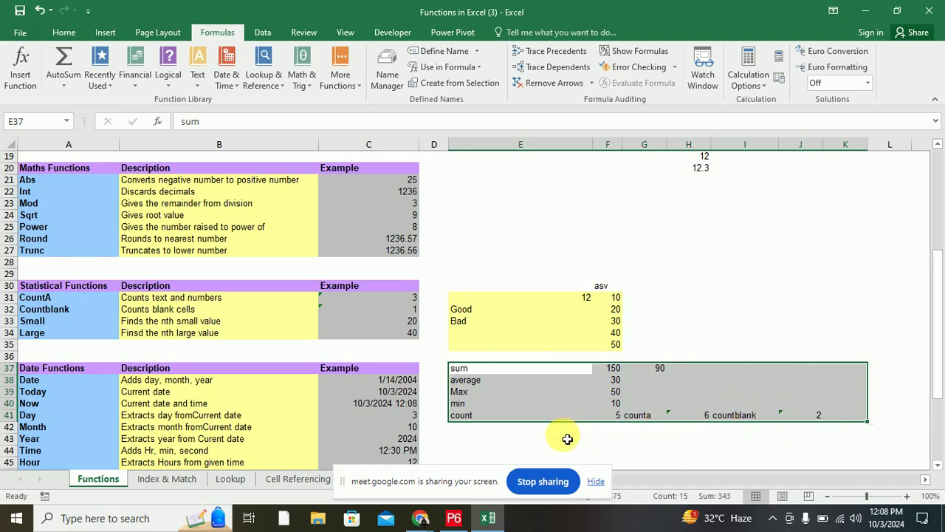
{"action": "left_click", "coordinate": [529, 432]}
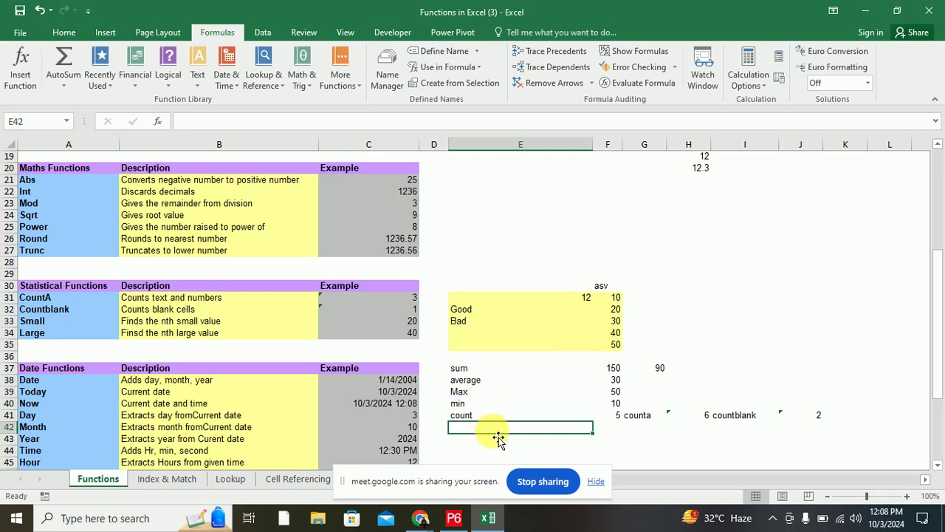
- Enter =LARGE(F31:F35,2) in F42 to return the second-largest value, 40
{"action": "left_click", "coordinate": [622, 428]}
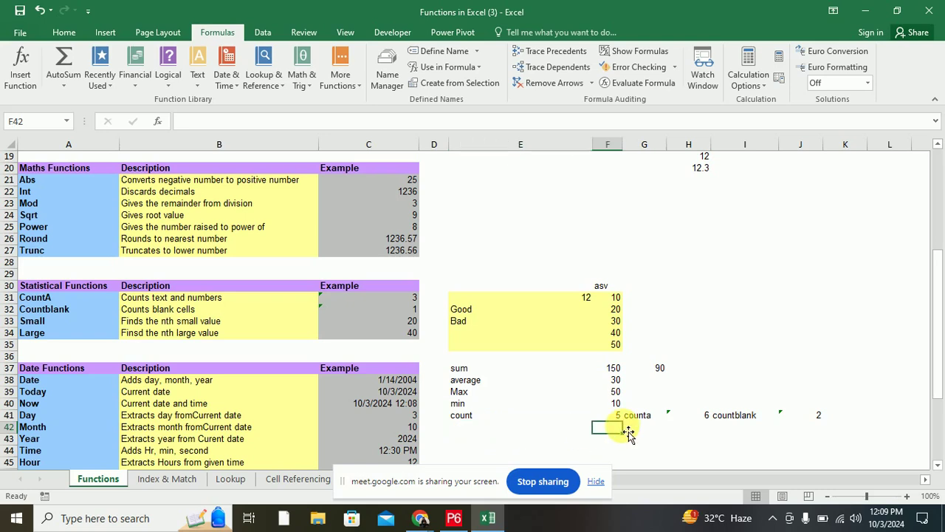
{"action": "type", "text": "="}
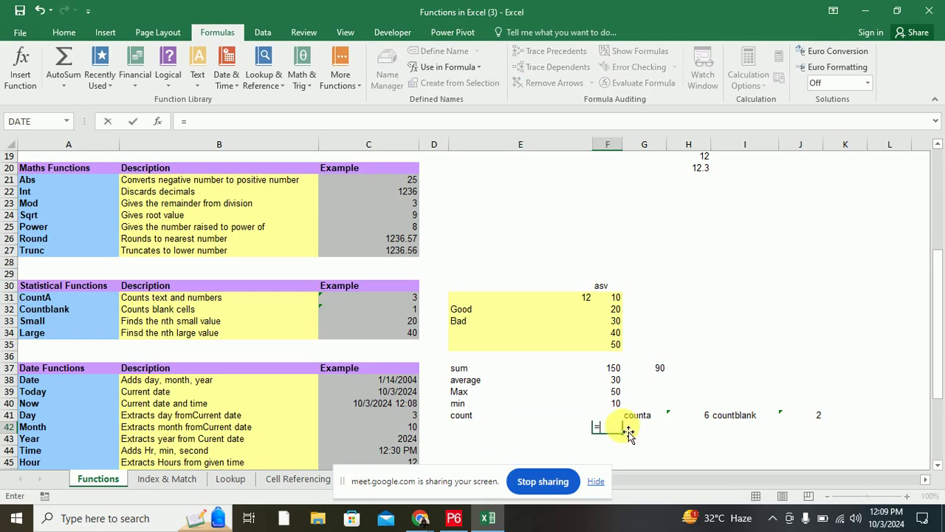
{"action": "type", "text": "large"}
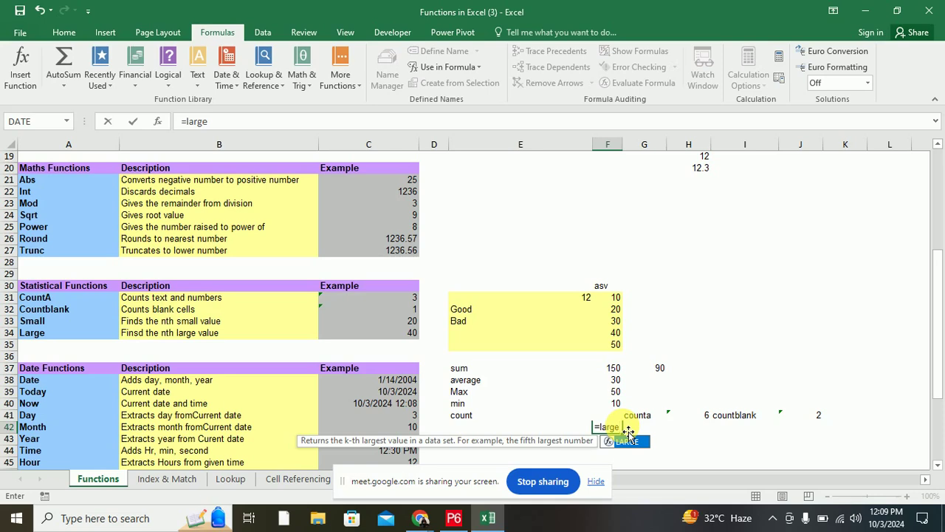
{"action": "type", "text": "("}
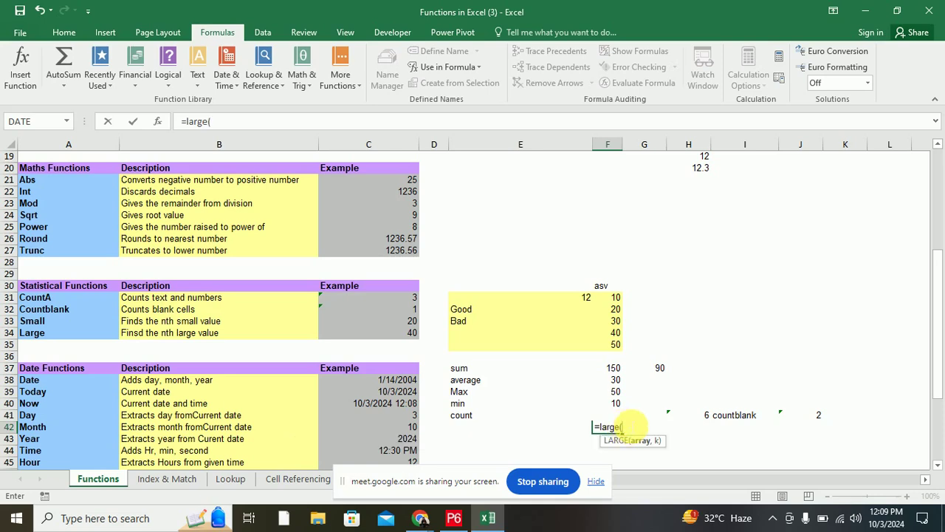
{"action": "left_click_drag", "start_coordinate": [613, 298], "coordinate": [612, 348]}
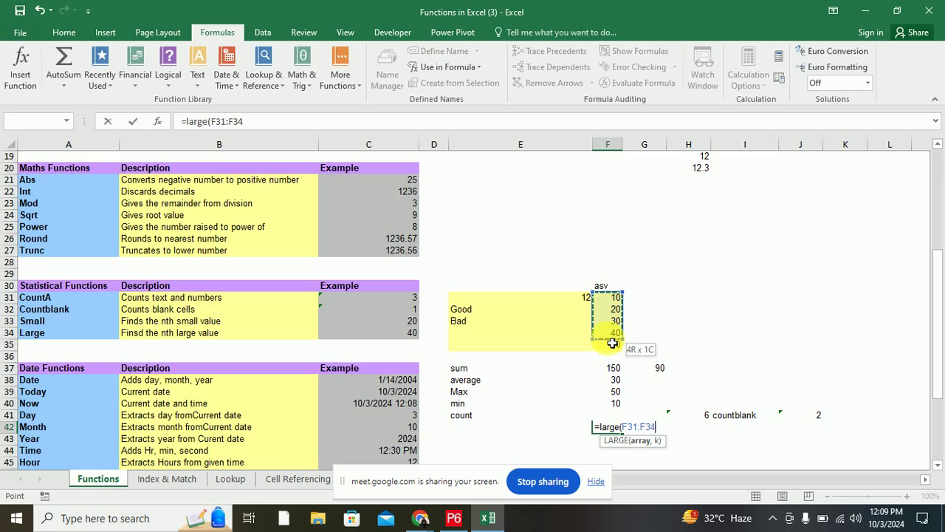
{"action": "type", "text": ","}
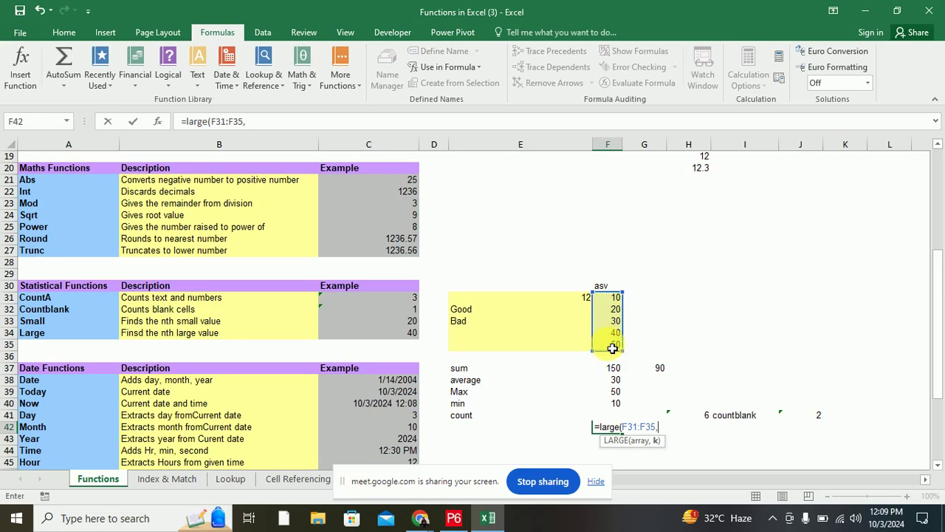
{"action": "type", "text": "2"}
{"action": "key", "text": "Return"}
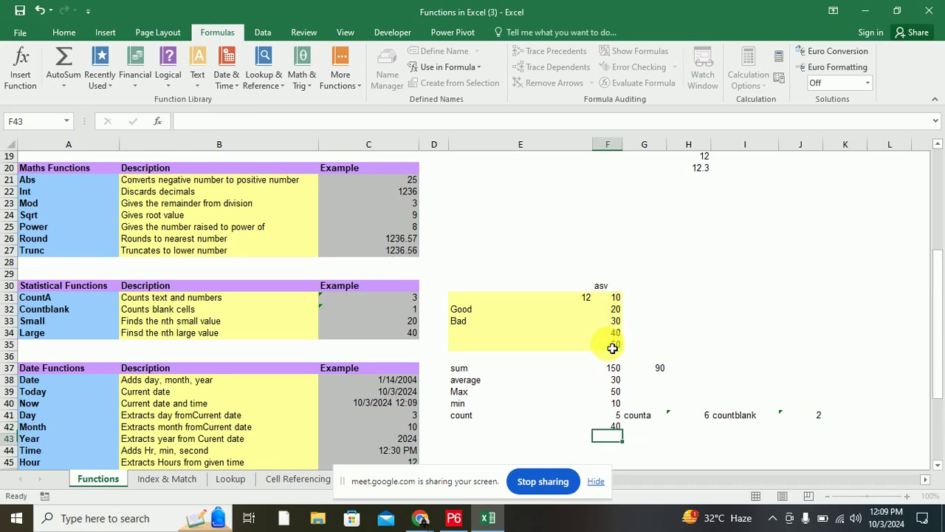
{"action": "left_click", "coordinate": [607, 428]}
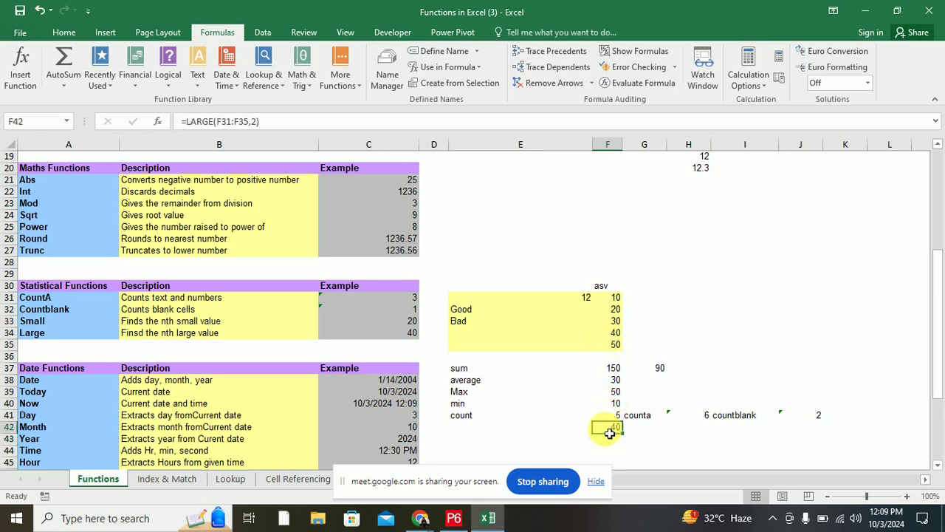
- Enter =SMALL(F31:F35,2) in F43 to return the second-smallest value, 20
{"action": "left_click", "coordinate": [612, 441]}
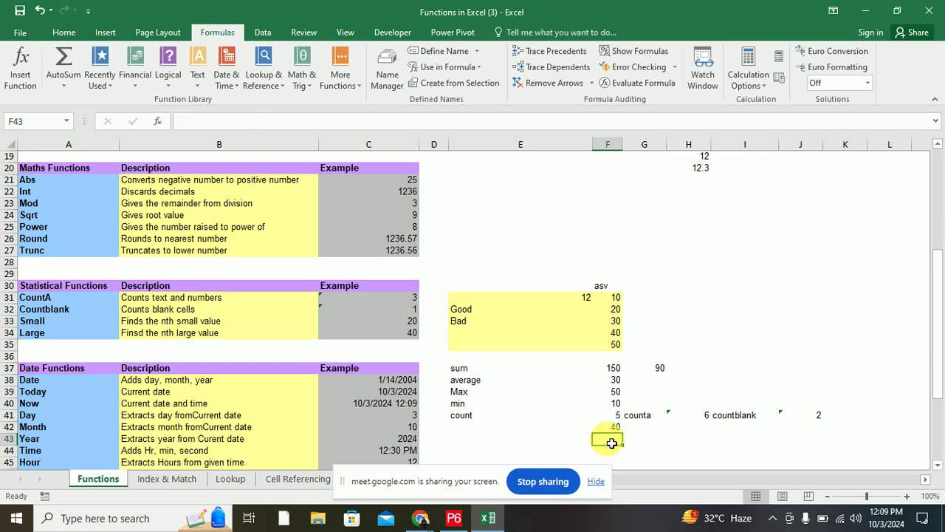
{"action": "type", "text": "="}
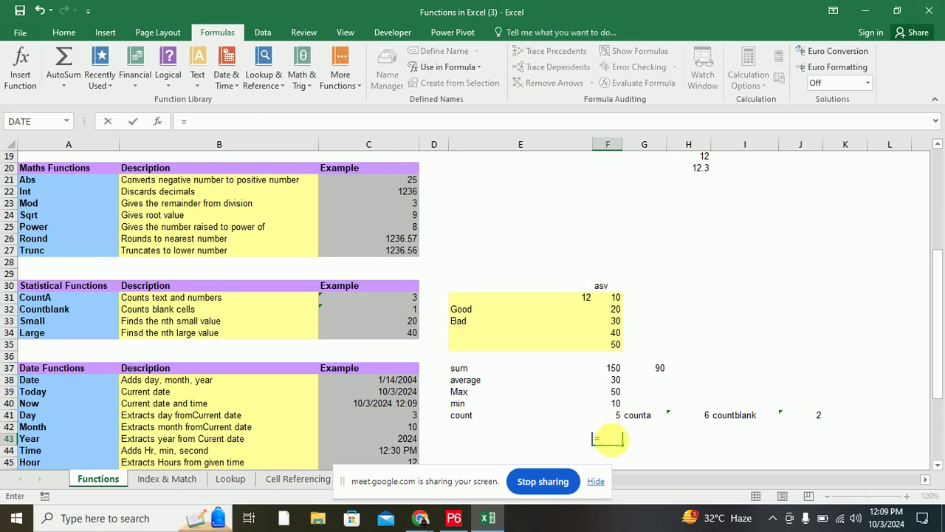
{"action": "type", "text": "small("}
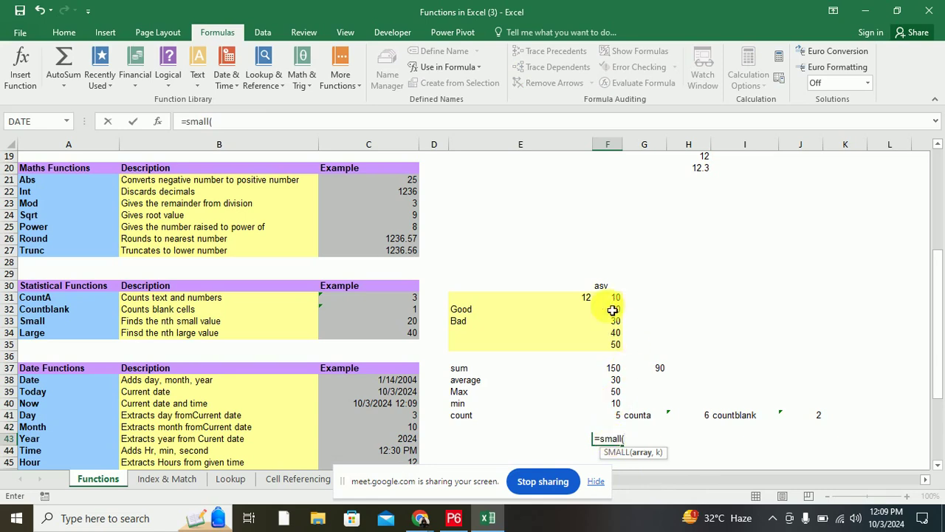
{"action": "left_click_drag", "start_coordinate": [612, 298], "coordinate": [612, 349]}
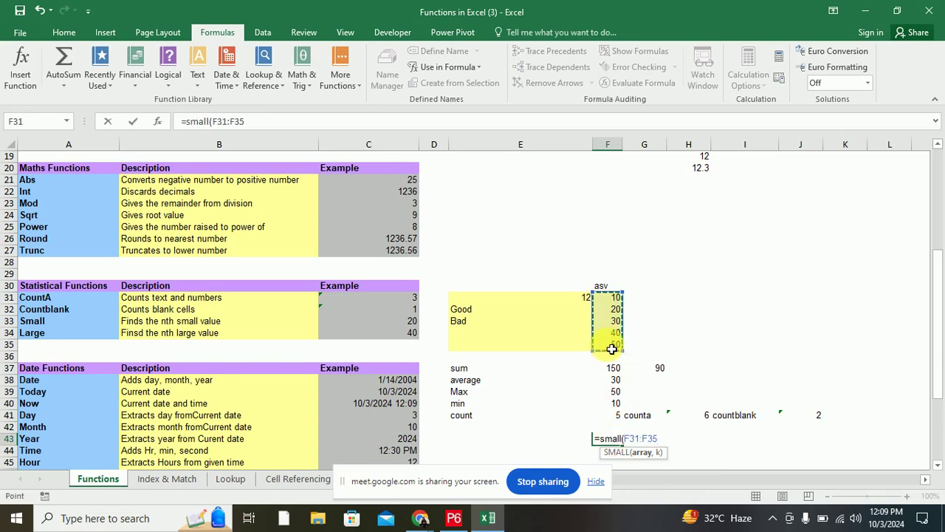
{"action": "type", "text": ",2"}
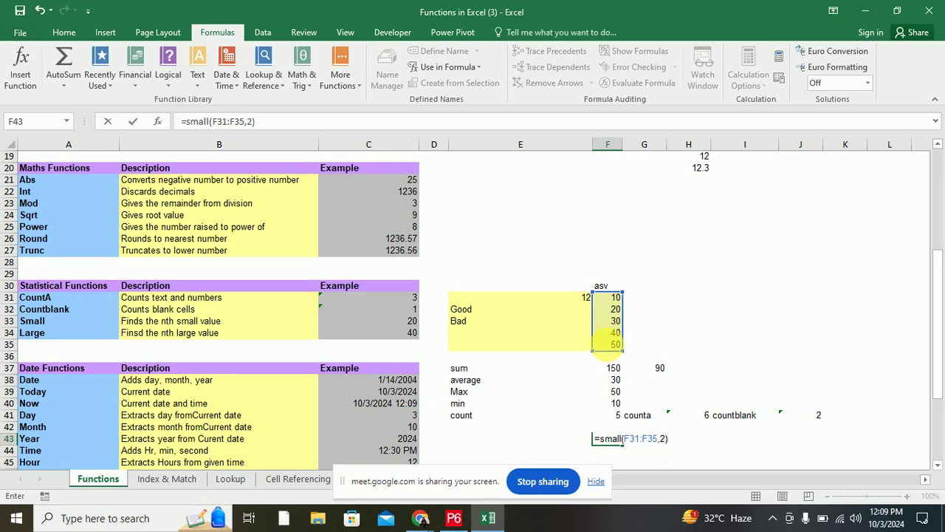
{"action": "key", "text": "Return"}
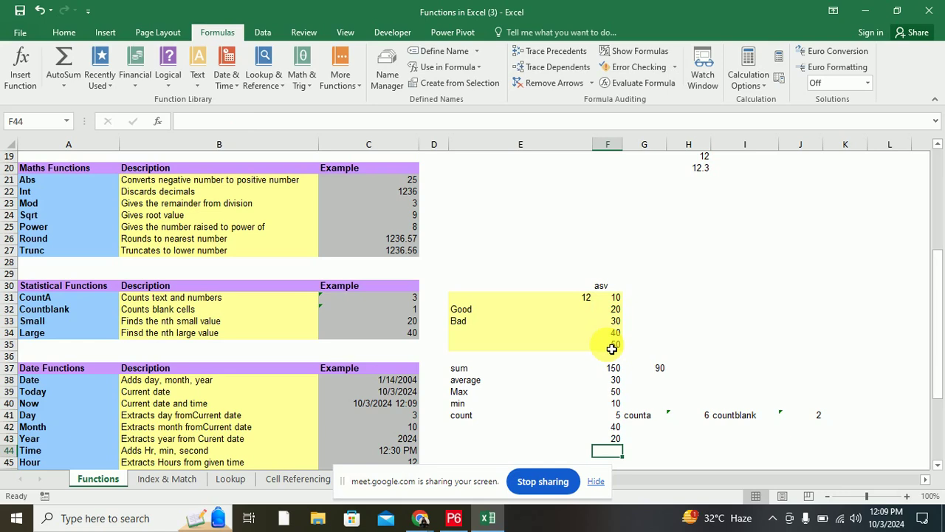
- Type the labels 'large' in E42 and 'small' in E43 beside their results
{"action": "left_click", "coordinate": [452, 424]}
{"action": "type", "text": "l"}
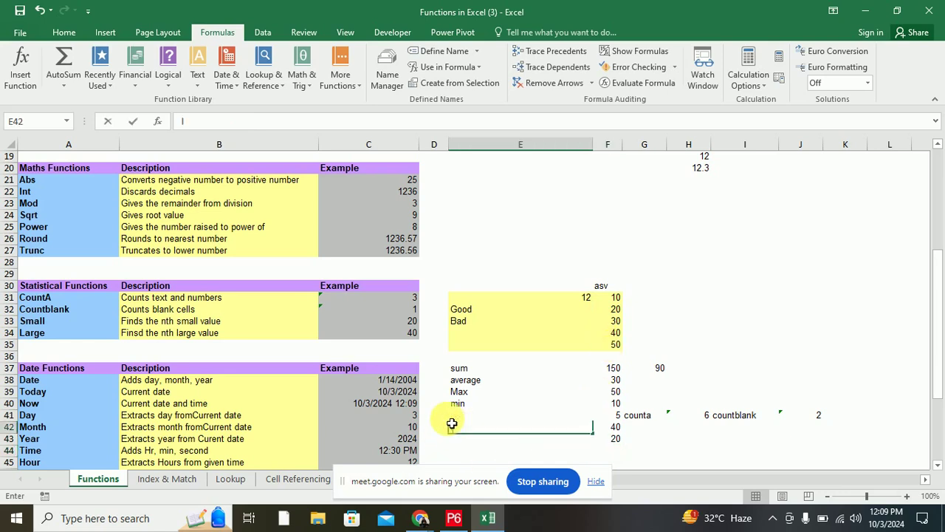
{"action": "type", "text": "arge"}
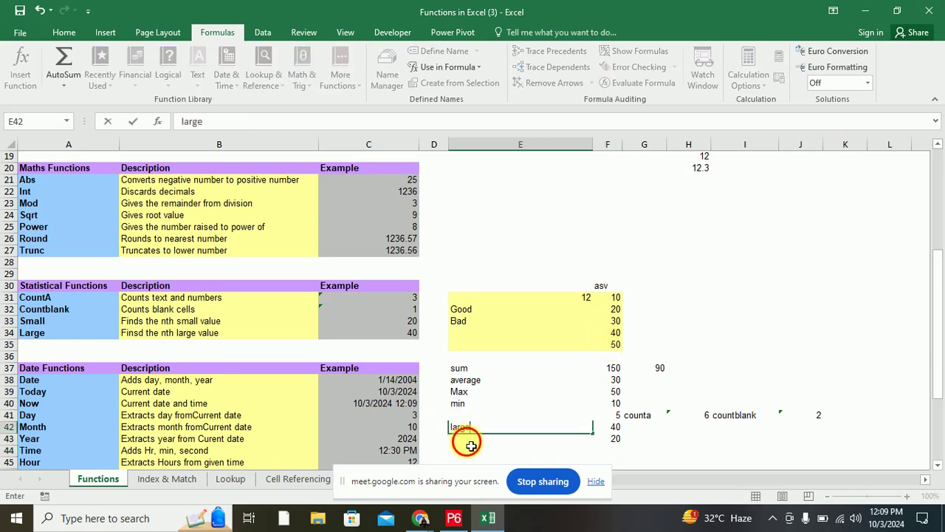
{"action": "left_click", "coordinate": [467, 443]}
{"action": "type", "text": "small"}
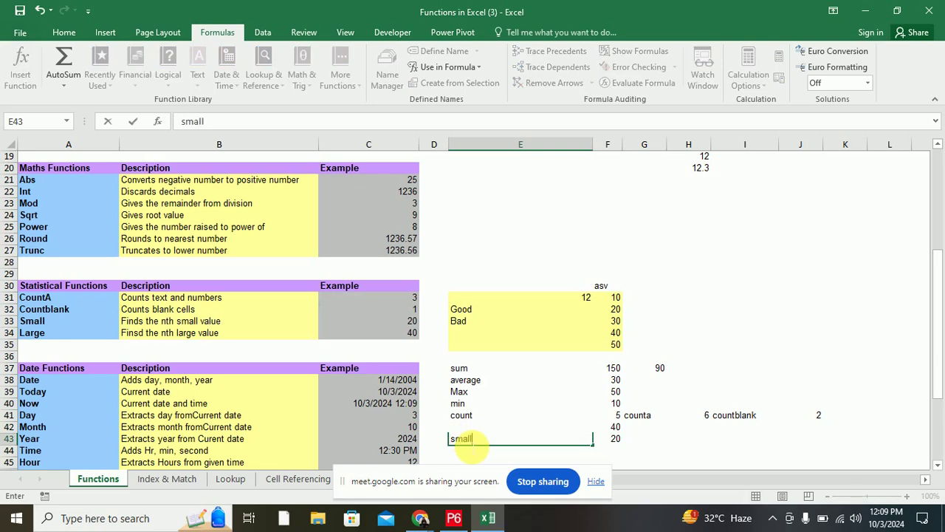
{"action": "left_click", "coordinate": [683, 440]}
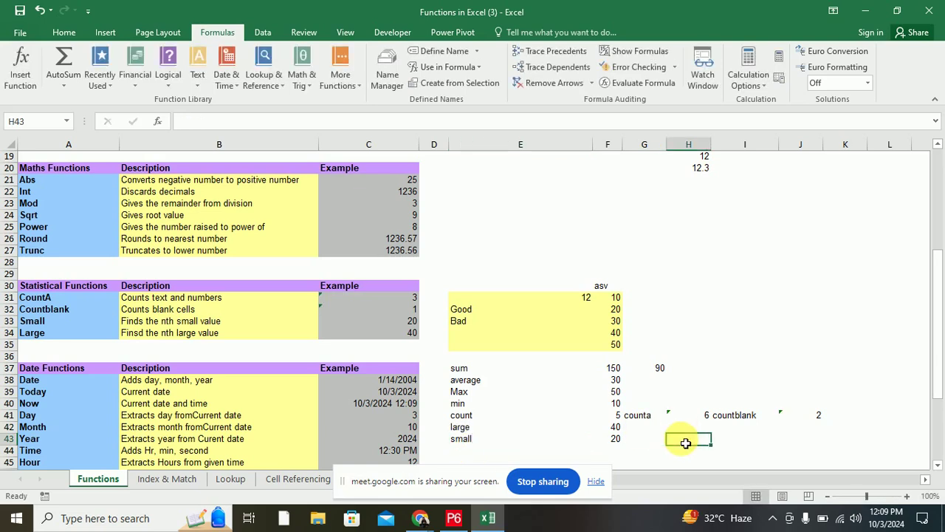
{"action": "mouse_move", "coordinate": [459, 368]}
{"action": "left_mouse_down"}
{"action": "mouse_move", "coordinate": [781, 440]}
{"action": "mouse_move", "coordinate": [827, 440]}
{"action": "left_mouse_up"}
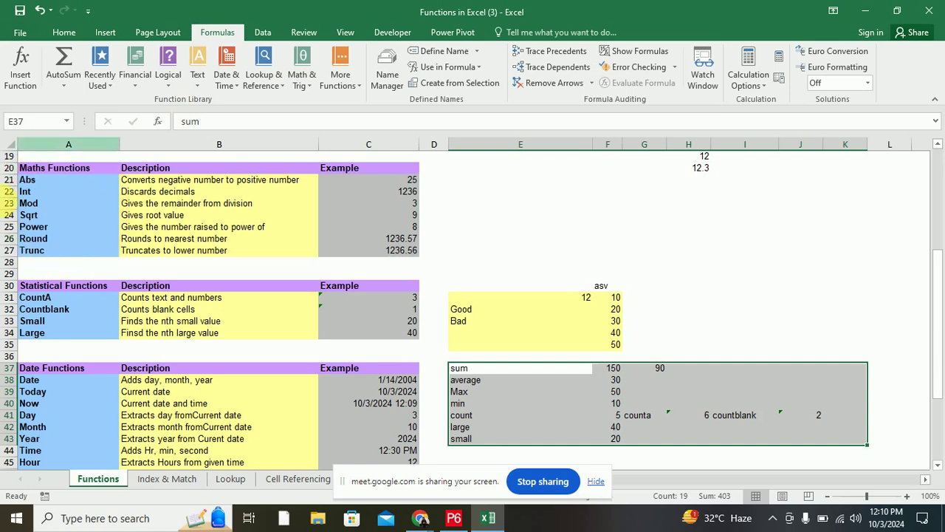
{"action": "left_click", "coordinate": [767, 304]}
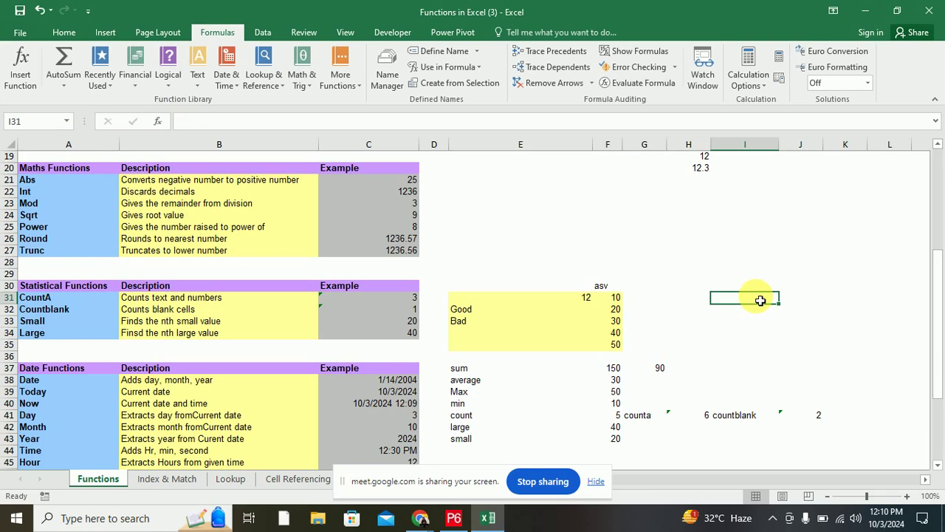
- Enter =ABS(-24) in I31 so it shows 24
{"action": "type", "text": "=abs("}
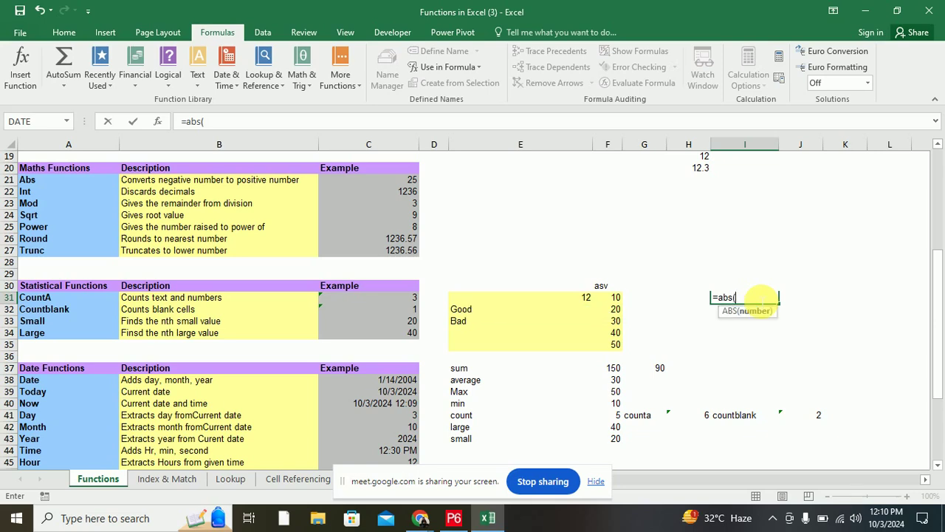
{"action": "type", "text": "24"}
{"action": "key", "text": "Return"}
{"action": "left_click", "coordinate": [760, 298]}
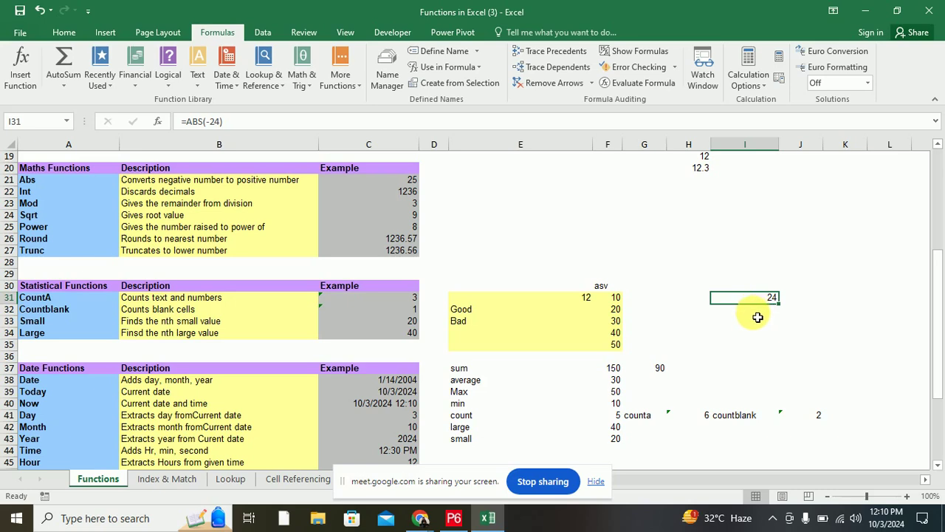
- Enter =INT(23.5) in I32 to show 23, then reselect the ABS formula text
{"action": "left_click", "coordinate": [757, 316]}
{"action": "type", "text": "="}
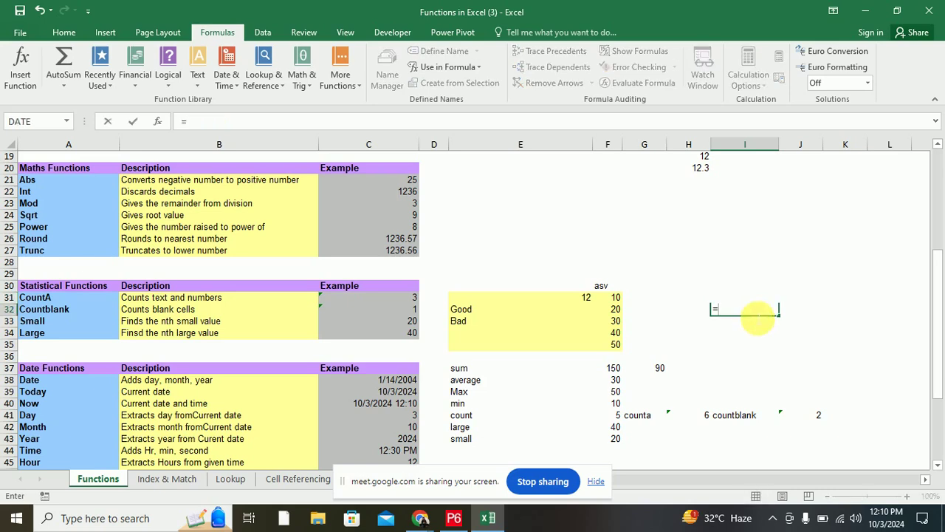
{"action": "type", "text": "int("}
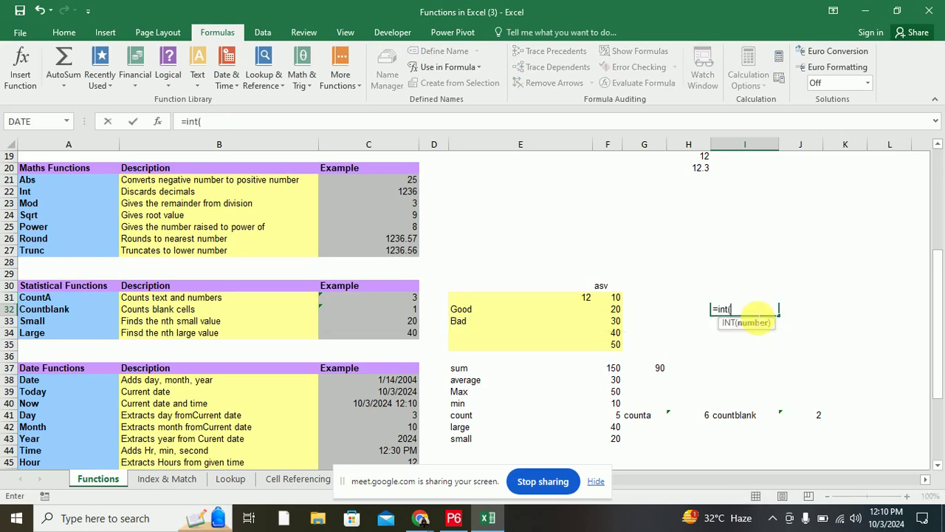
{"action": "type", "text": "23.5"}
{"action": "key", "text": "Return"}
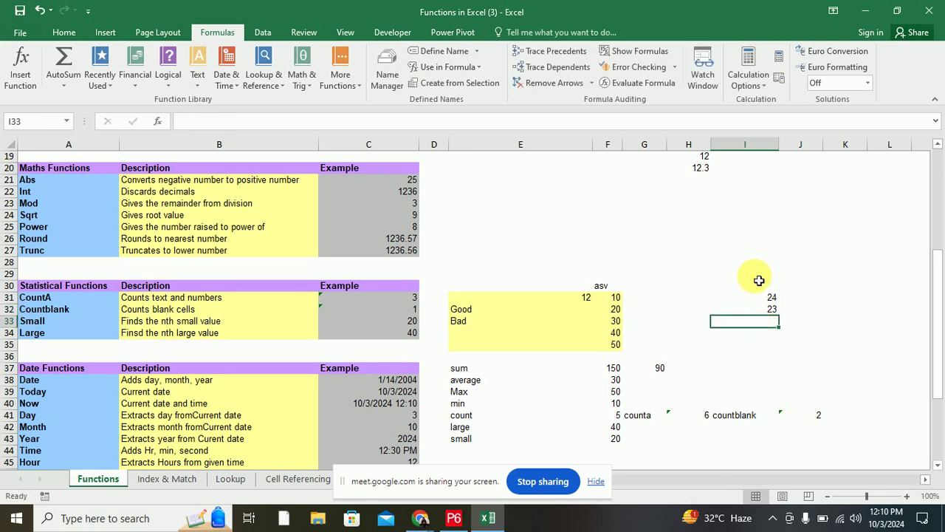
{"action": "left_click", "coordinate": [745, 301]}
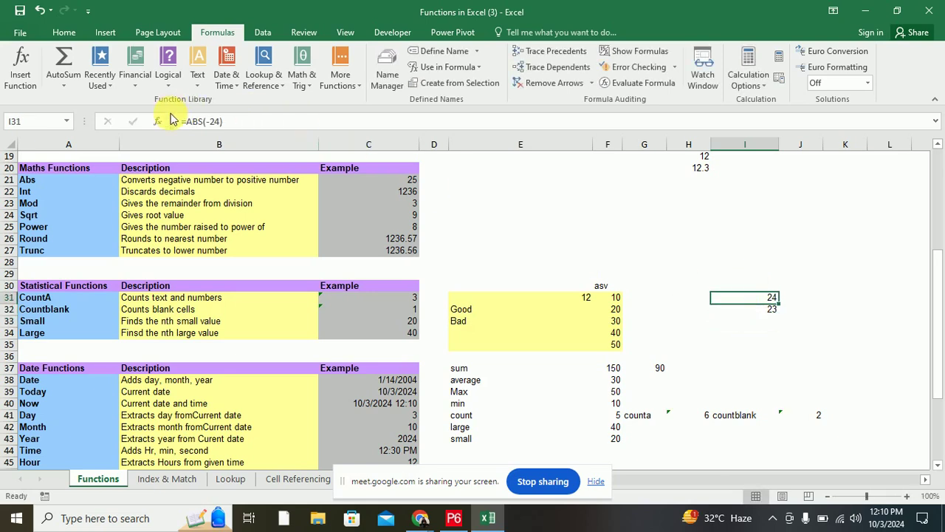
{"action": "left_click_drag", "start_coordinate": [183, 122], "coordinate": [223, 122]}
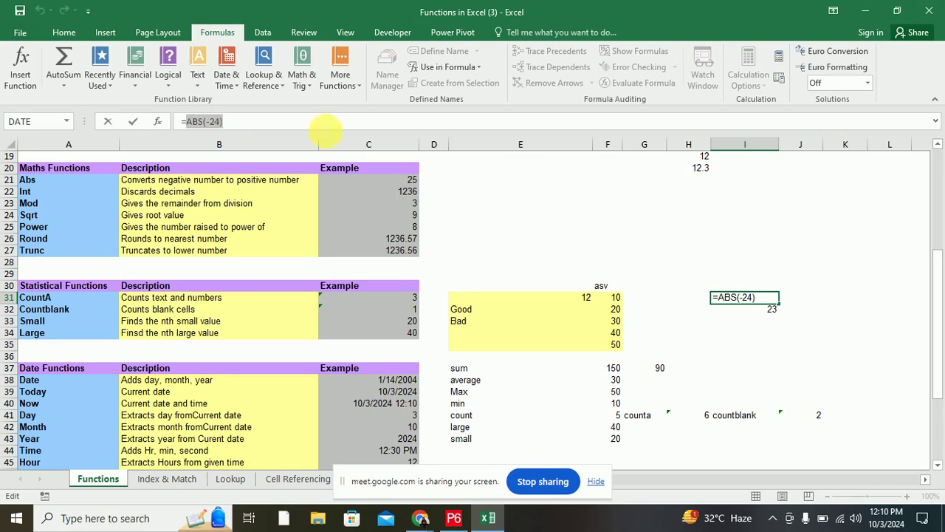
{"action": "left_click", "coordinate": [805, 302]}
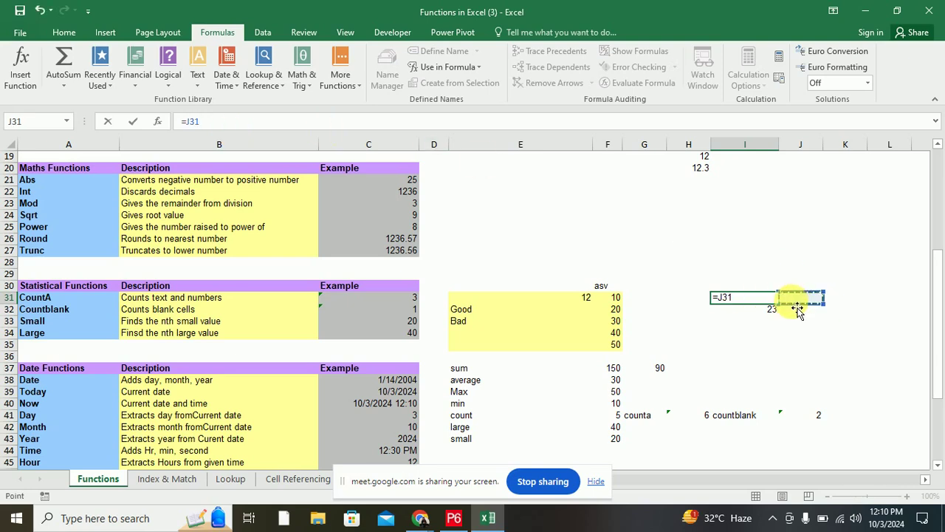
{"action": "key", "text": "ctrl+z"}
{"action": "key", "text": "ctrl+y"}
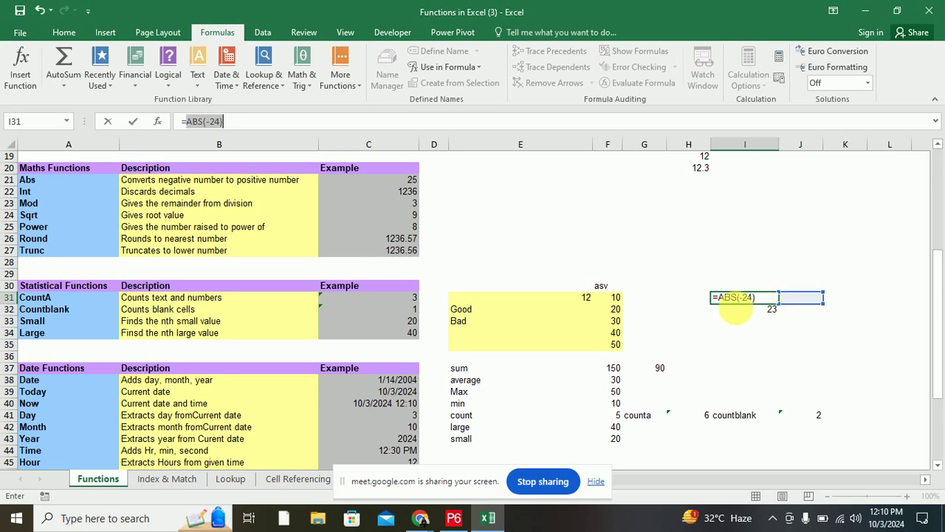
{"action": "left_click", "coordinate": [742, 310]}
{"action": "key", "text": "ctrl+z"}
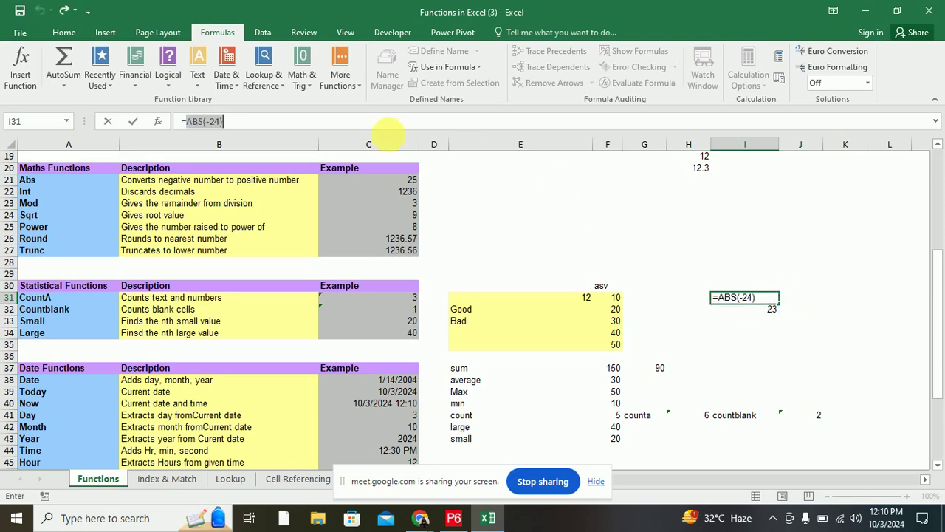
{"action": "key", "text": "Escape"}
{"action": "key", "text": "Return"}
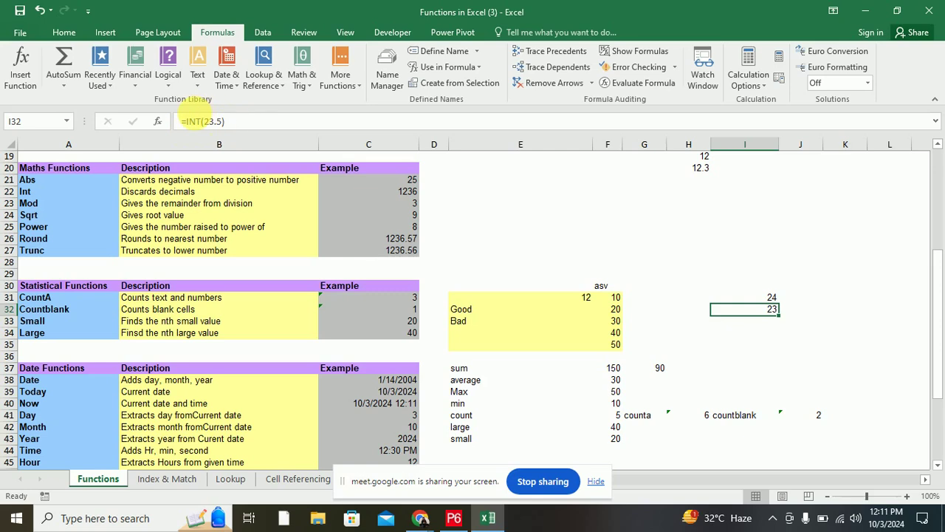
{"action": "left_click", "coordinate": [753, 327]}
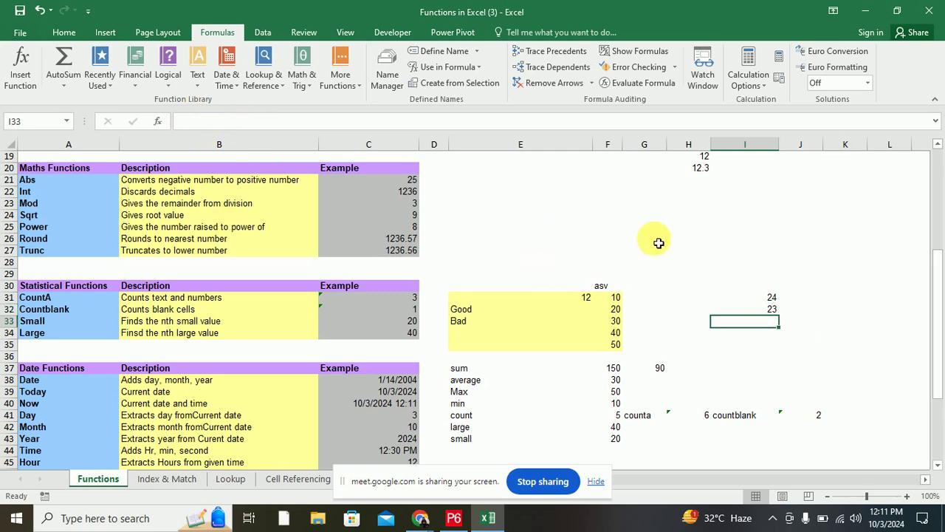
{"action": "left_click", "coordinate": [840, 229]}
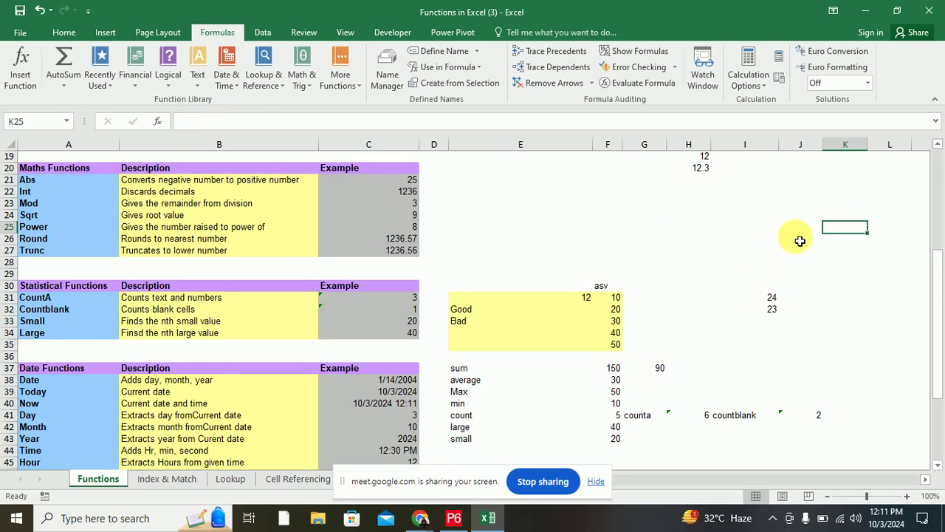
- Browse the Insert, Data and Page Layout ribbon tabs, then return to Home
{"action": "left_click", "coordinate": [89, 32]}
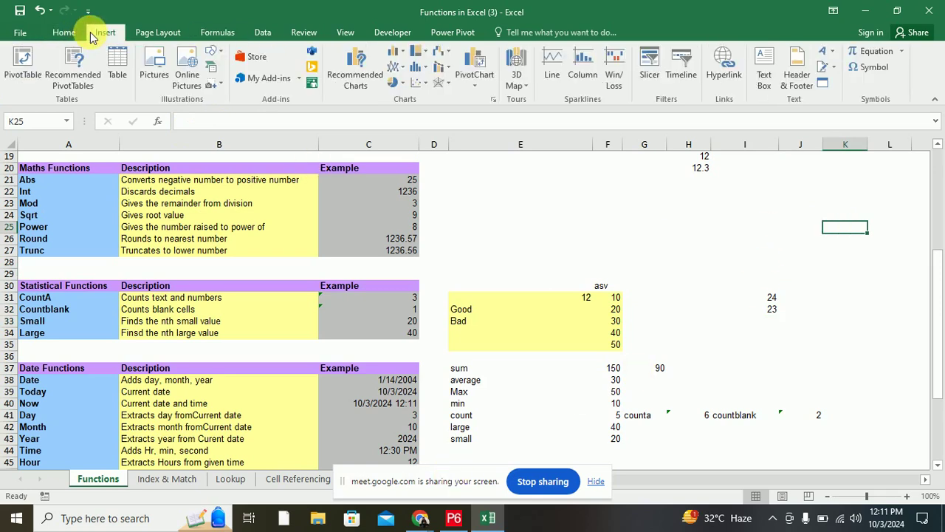
{"action": "left_click", "coordinate": [65, 32]}
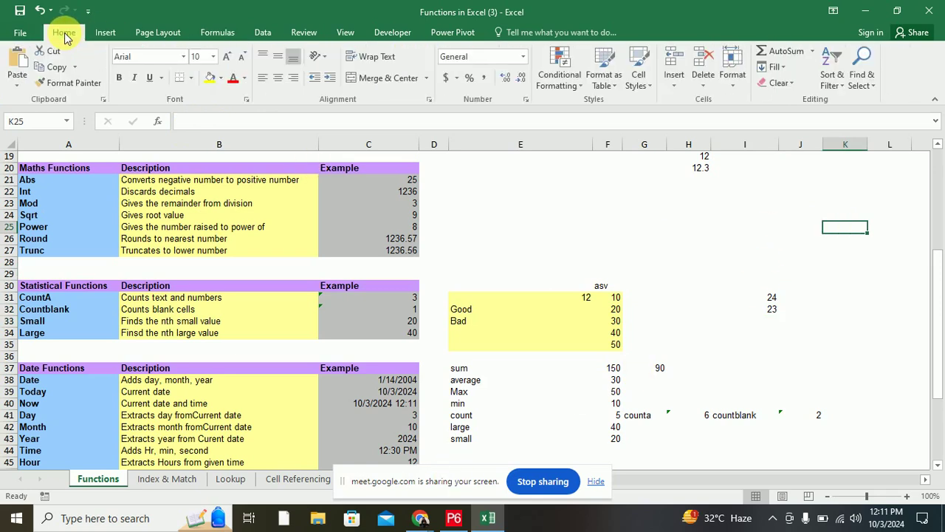
{"action": "left_click", "coordinate": [104, 39]}
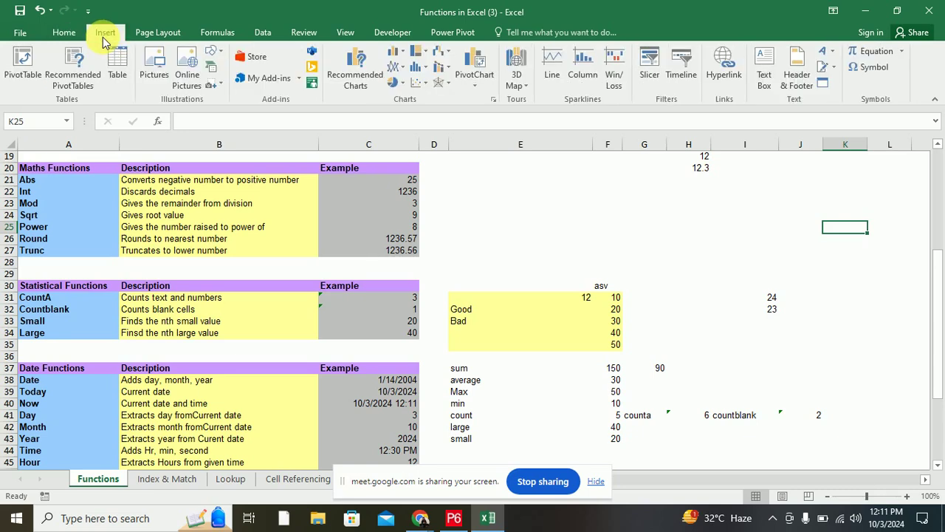
{"action": "left_click", "coordinate": [269, 34]}
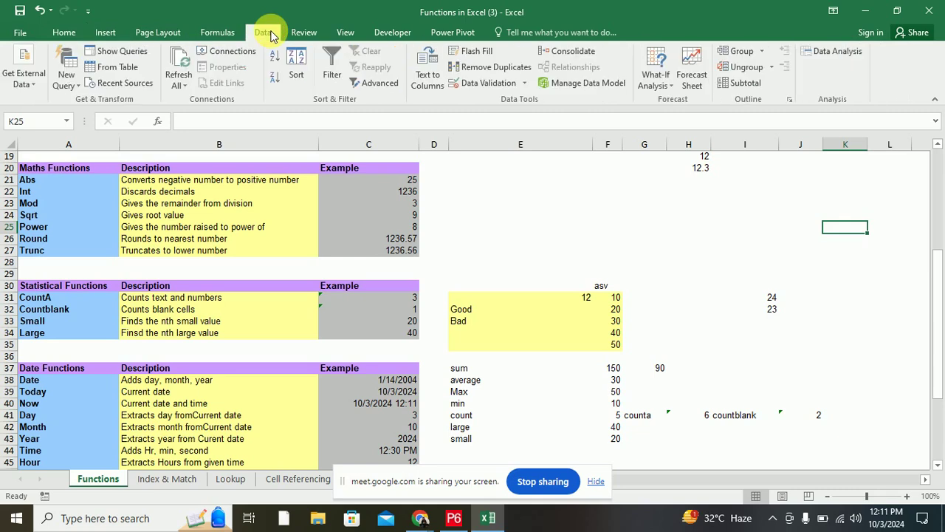
{"action": "left_click", "coordinate": [168, 35]}
{"action": "left_click", "coordinate": [103, 34]}
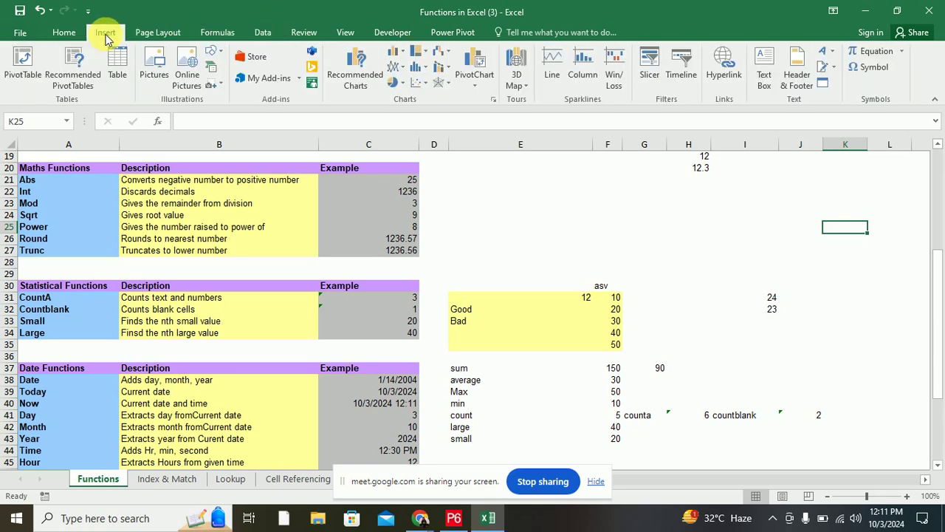
{"action": "left_click", "coordinate": [68, 33]}
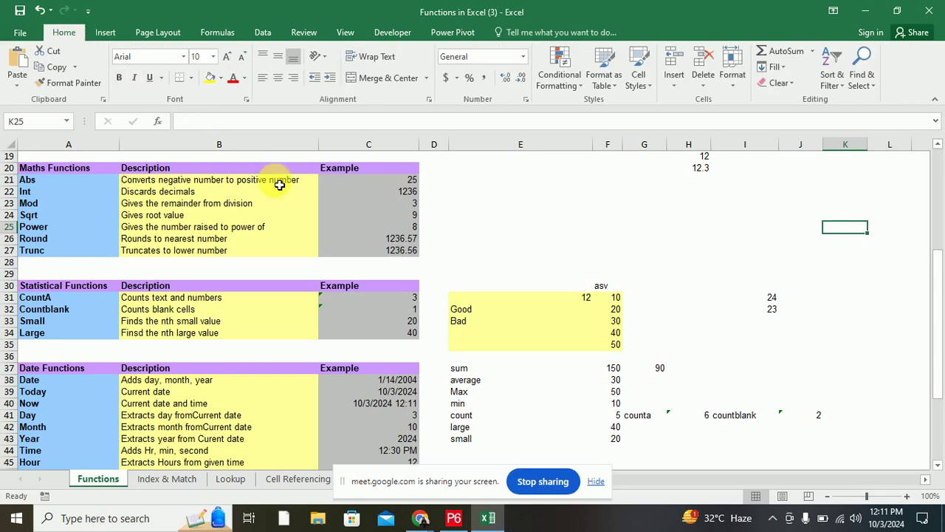
{"action": "type", "text": "5"}
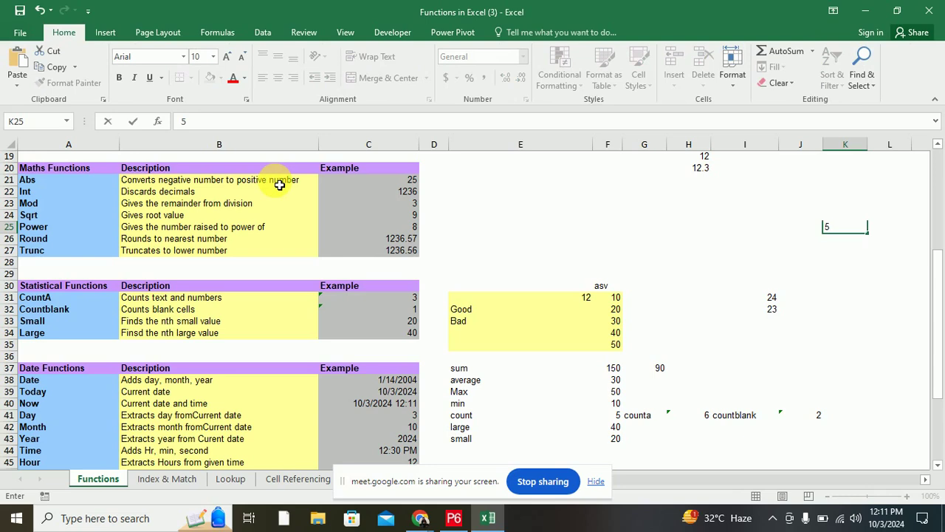
{"action": "type", "text": "/2"}
{"action": "left_click", "coordinate": [891, 233]}
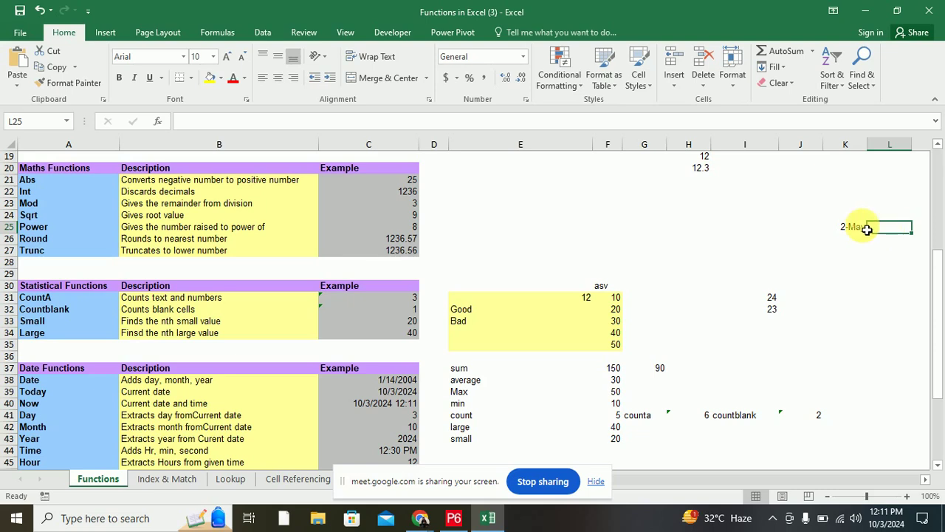
{"action": "left_click", "coordinate": [859, 229]}
{"action": "key", "text": "Delete"}
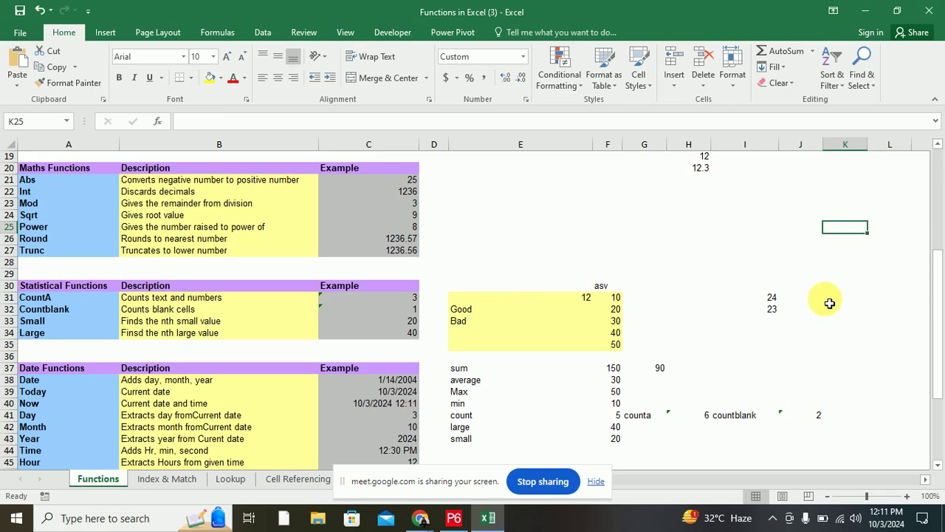
{"action": "left_click", "coordinate": [64, 208]}
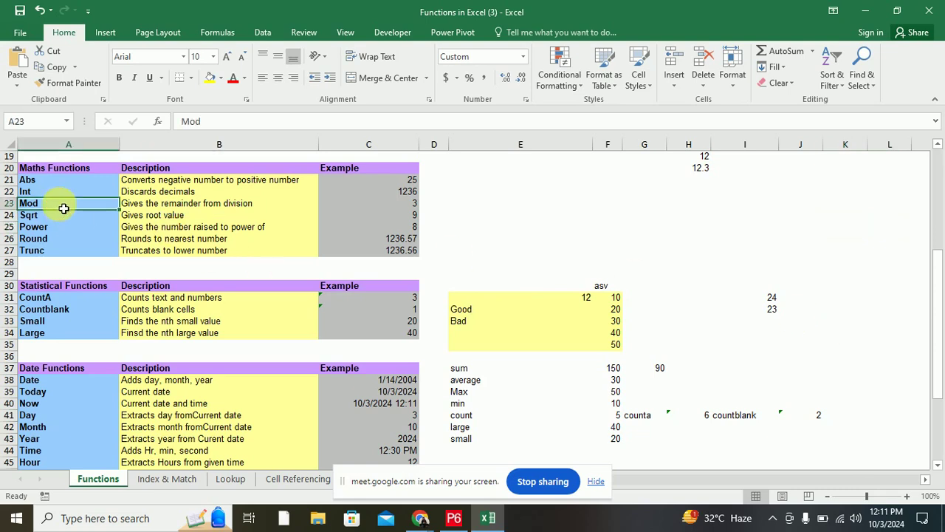
{"action": "left_click", "coordinate": [768, 324]}
{"action": "type", "text": "=mod"}
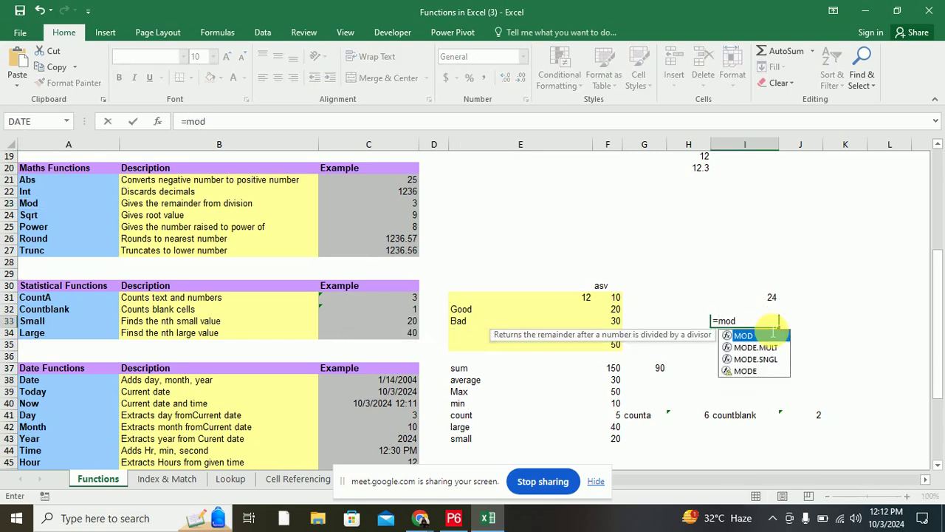
{"action": "type", "text": "("}
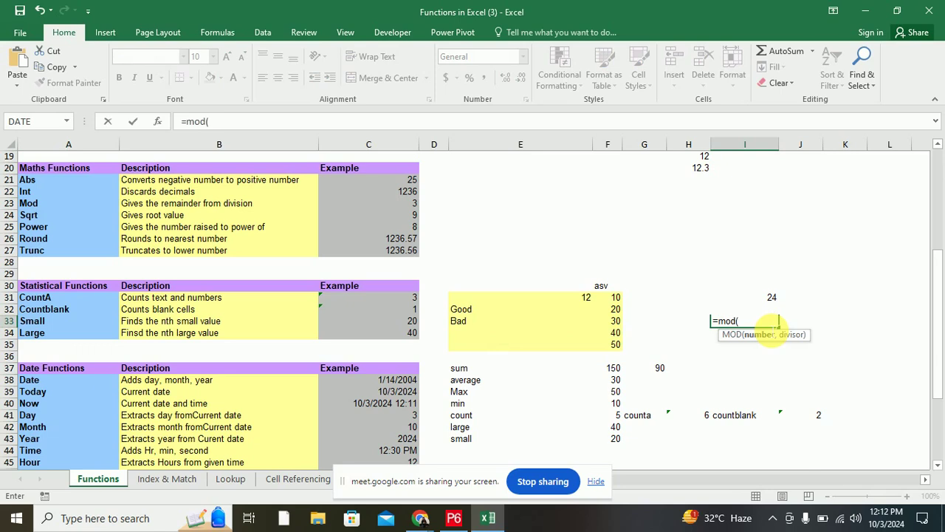
{"action": "type", "text": "5,2"}
{"action": "type", "text": ")"}
- Commit =MOD(5,2) in I33 so it shows 1, and check its formula
{"action": "key", "text": "Return"}
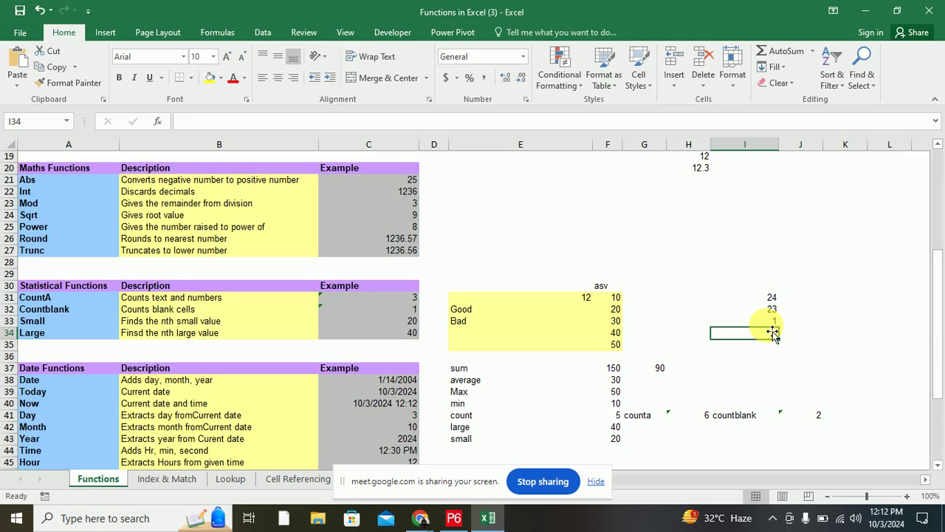
{"action": "left_click", "coordinate": [765, 320]}
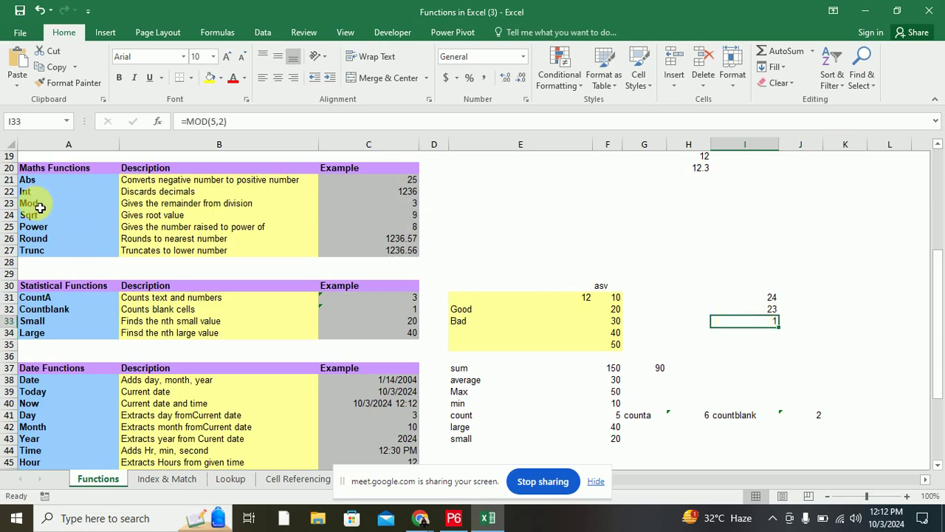
{"action": "left_click", "coordinate": [752, 333]}
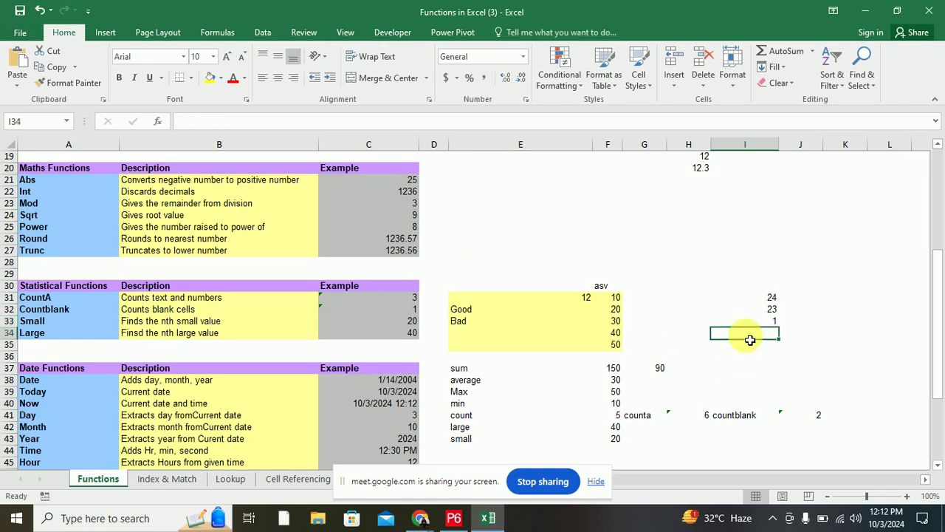
- Enter =SQRT(4) in I34 so it shows 2
{"action": "type", "text": "=s"}
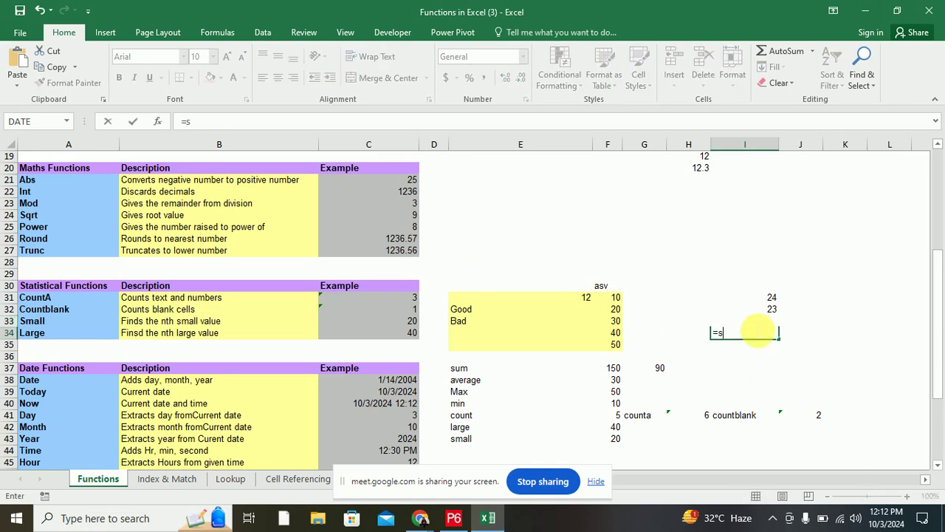
{"action": "type", "text": "qrt"}
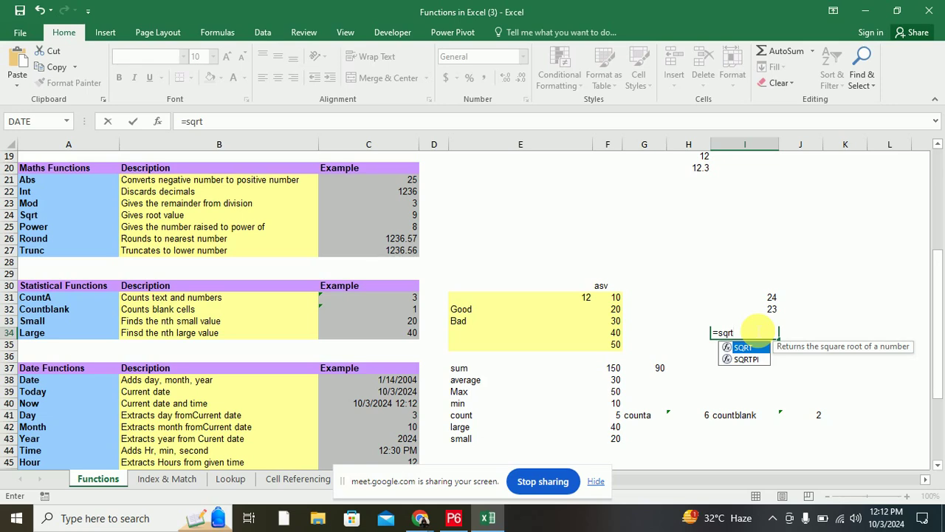
{"action": "type", "text": "(4"}
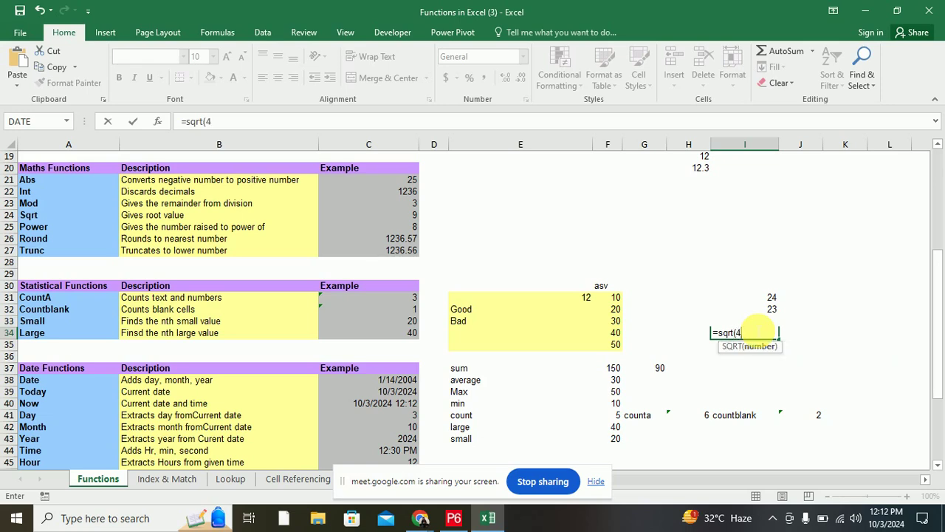
{"action": "type", "text": ")"}
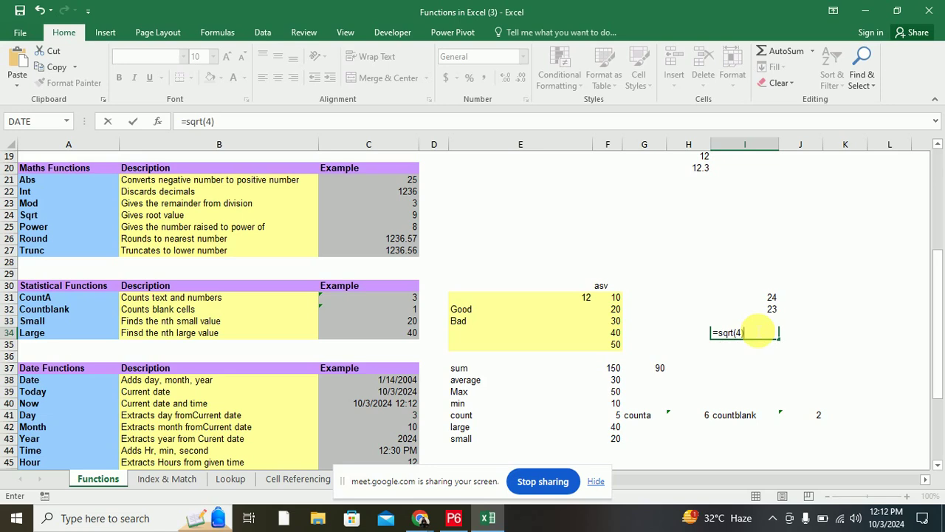
{"action": "key", "text": "Return"}
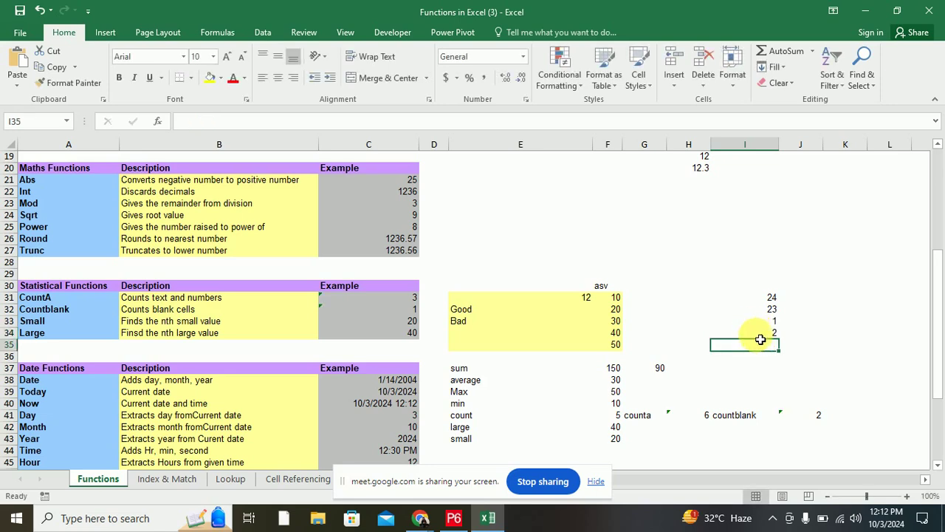
{"action": "left_click", "coordinate": [758, 332]}
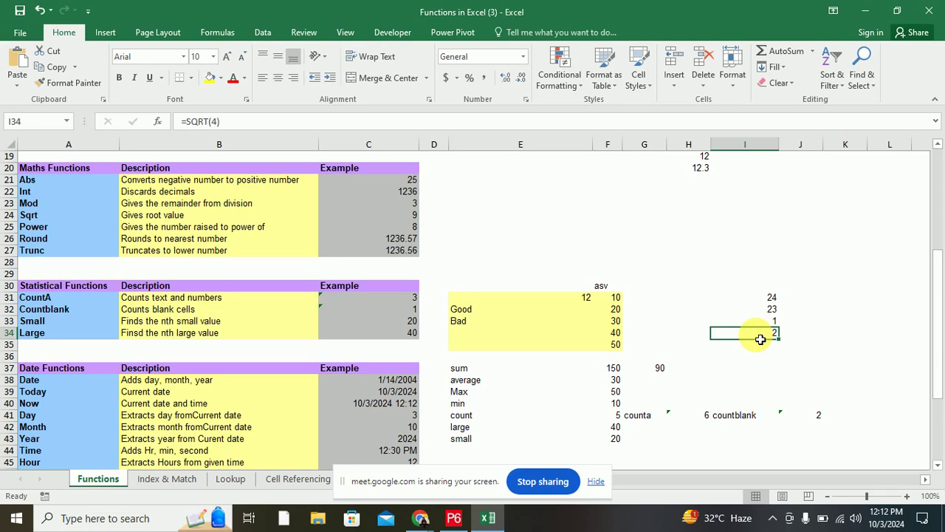
- Enter =POWER(4,3) in I35 so it shows 64
{"action": "key", "text": "Down"}
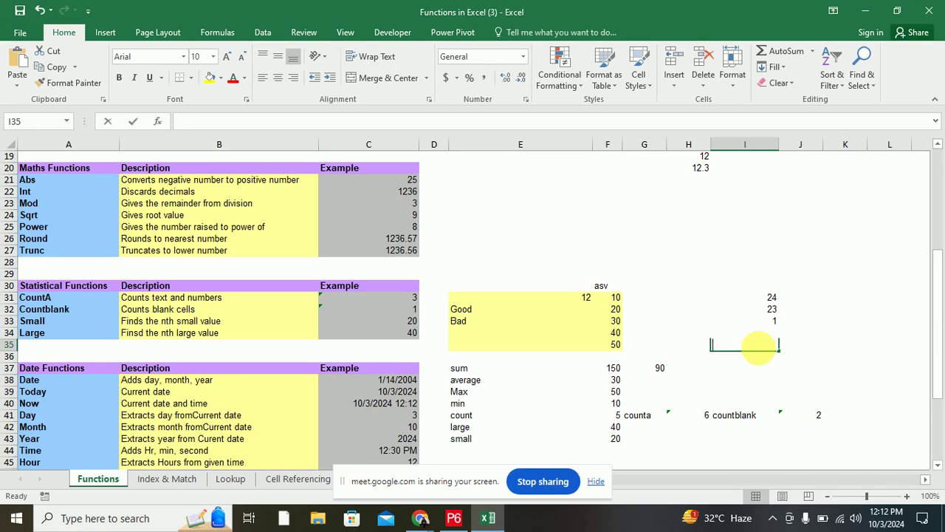
{"action": "type", "text": "=po"}
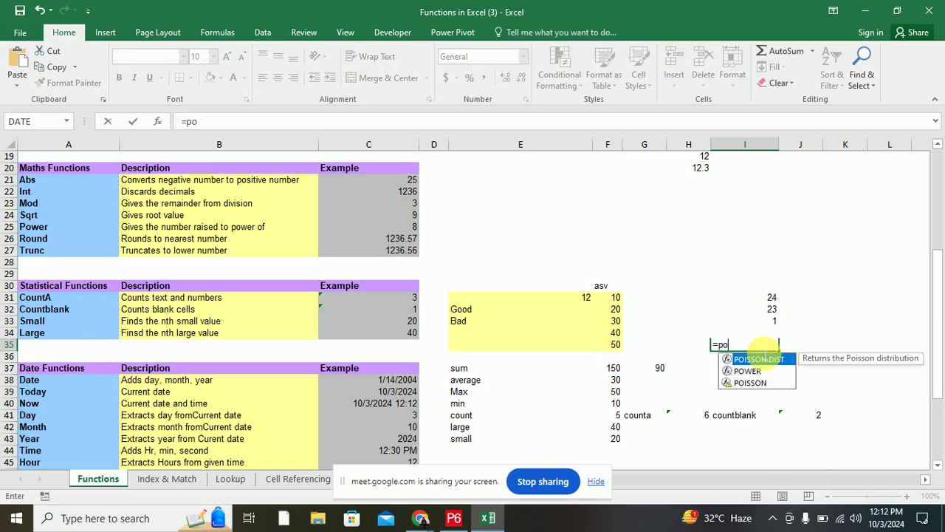
{"action": "type", "text": "wer"}
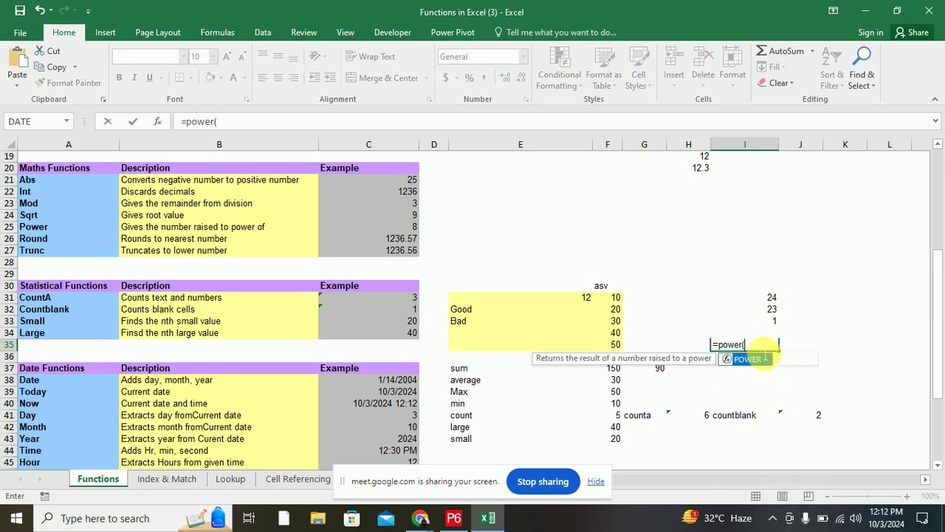
{"action": "type", "text": "("}
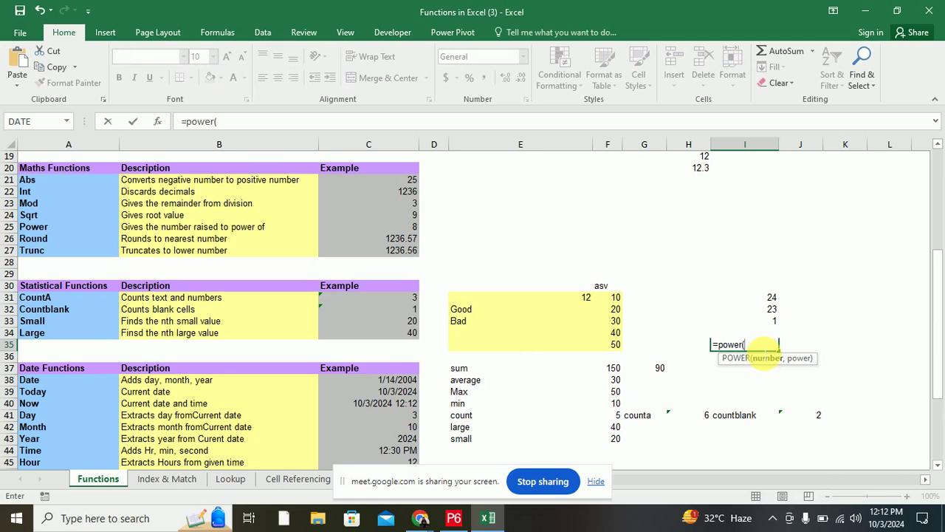
{"action": "type", "text": "4,3"}
{"action": "key", "text": "Return"}
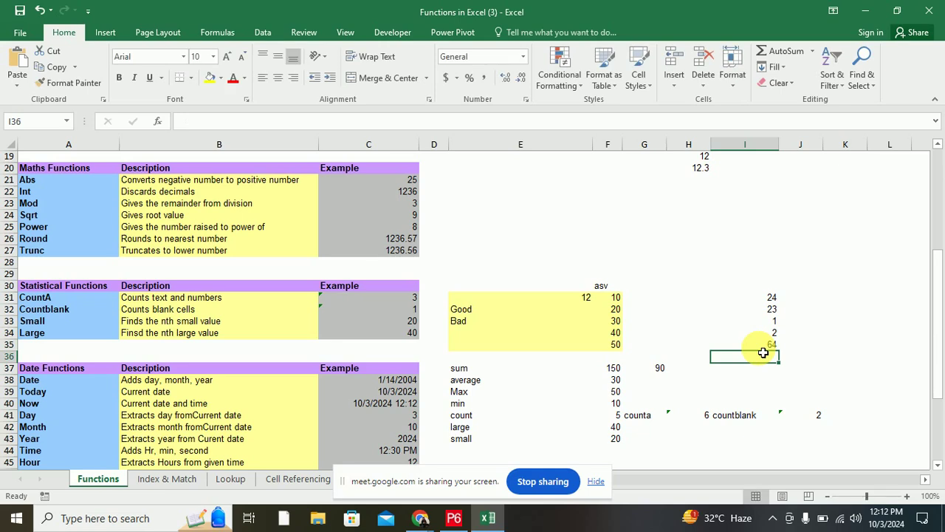
{"action": "left_click", "coordinate": [841, 286]}
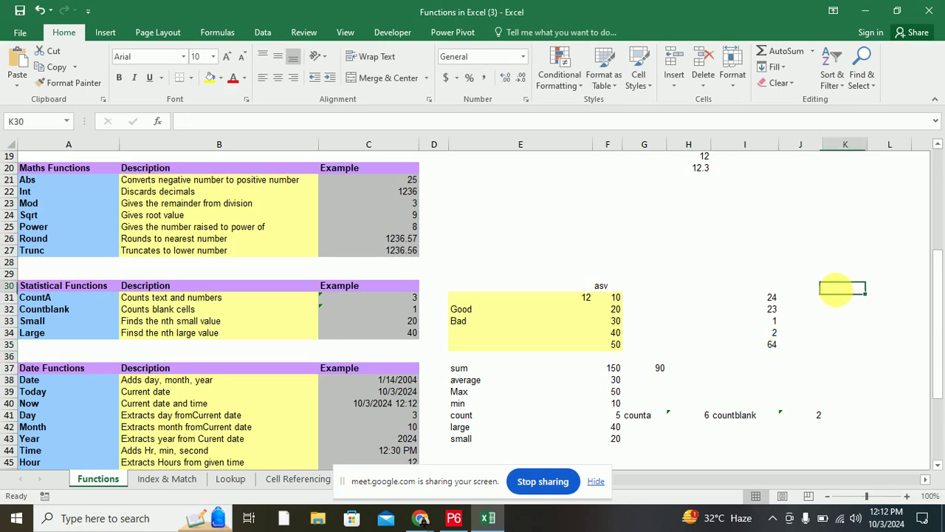
- Enter =ROUND(123.456,2) in K31 showing 123.46, and review its arguments in the formula bar
{"action": "left_click", "coordinate": [839, 302]}
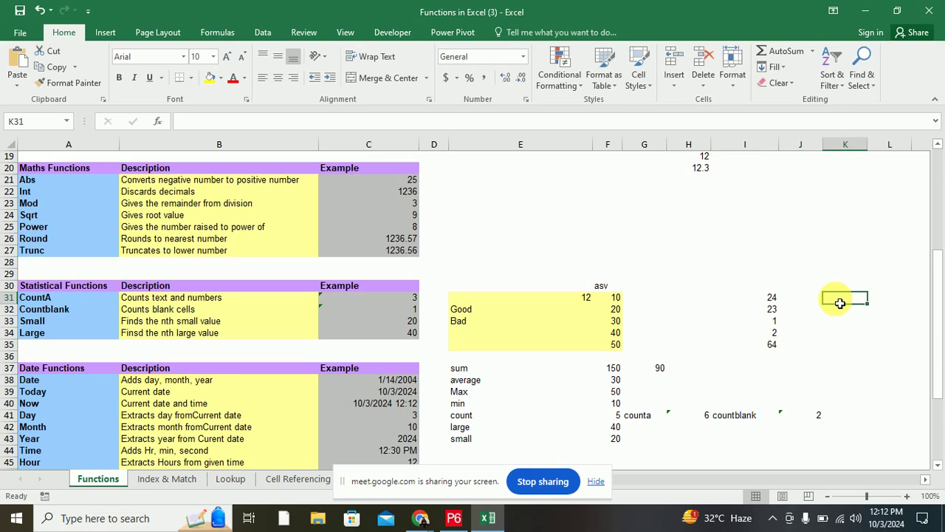
{"action": "type", "text": "=rou"}
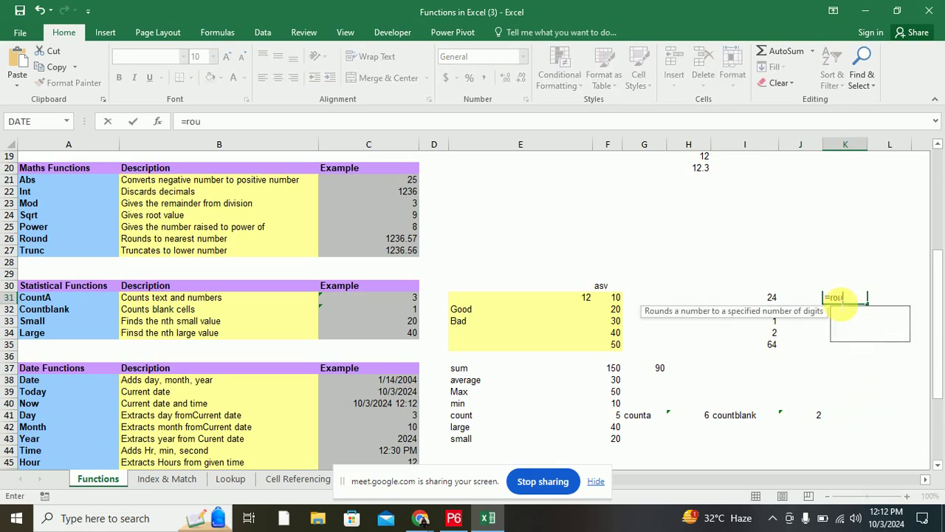
{"action": "type", "text": "nd("}
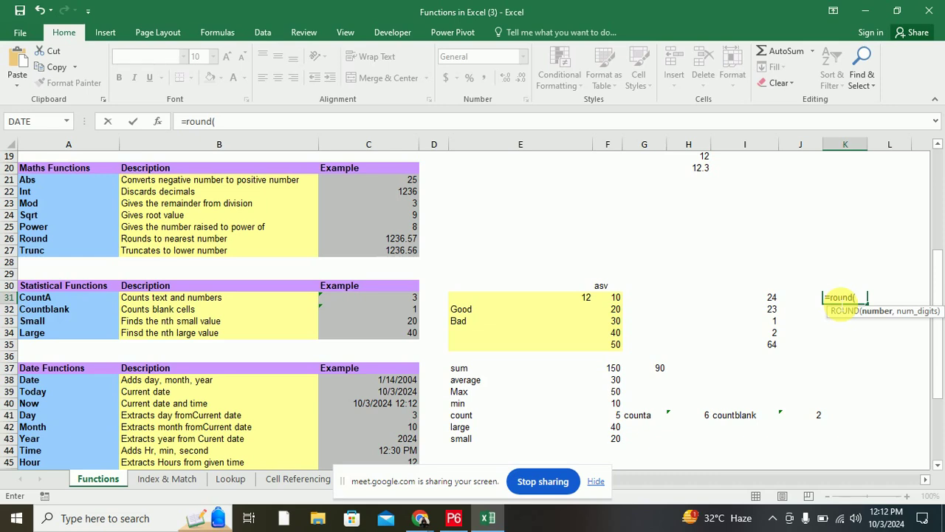
{"action": "type", "text": "123."}
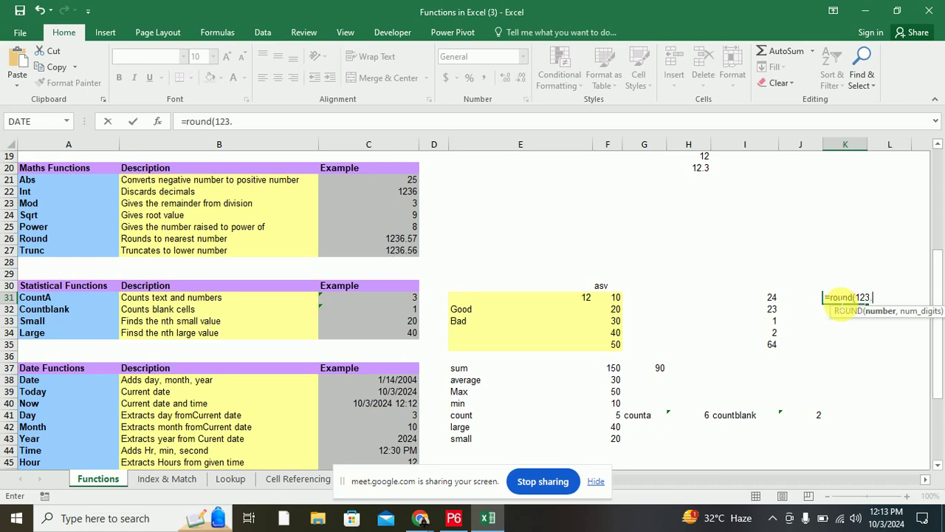
{"action": "type", "text": "456"}
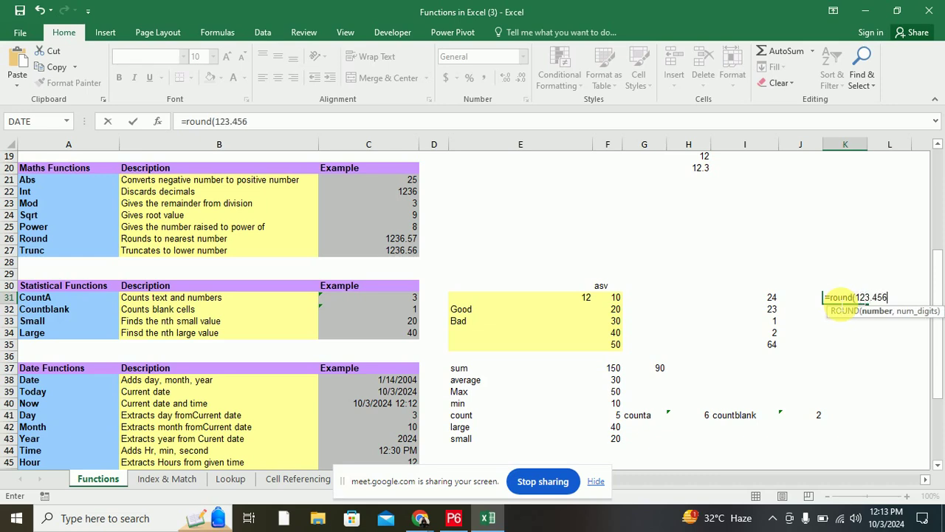
{"action": "type", "text": ",2"}
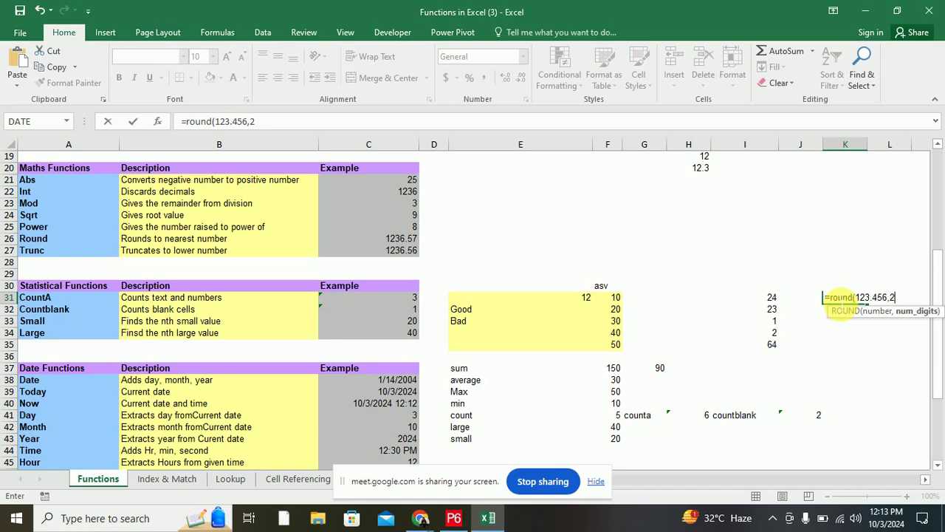
{"action": "type", "text": ")"}
{"action": "key", "text": "Return"}
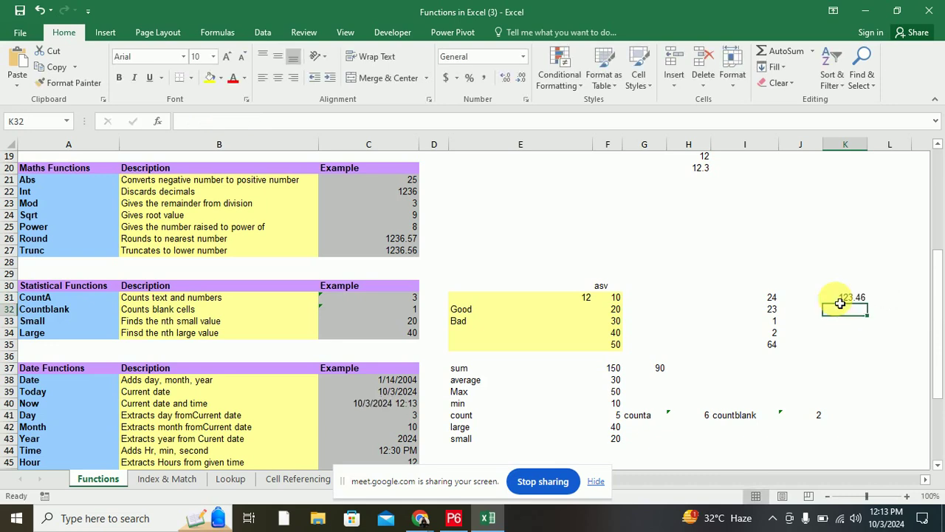
{"action": "left_click", "coordinate": [841, 297]}
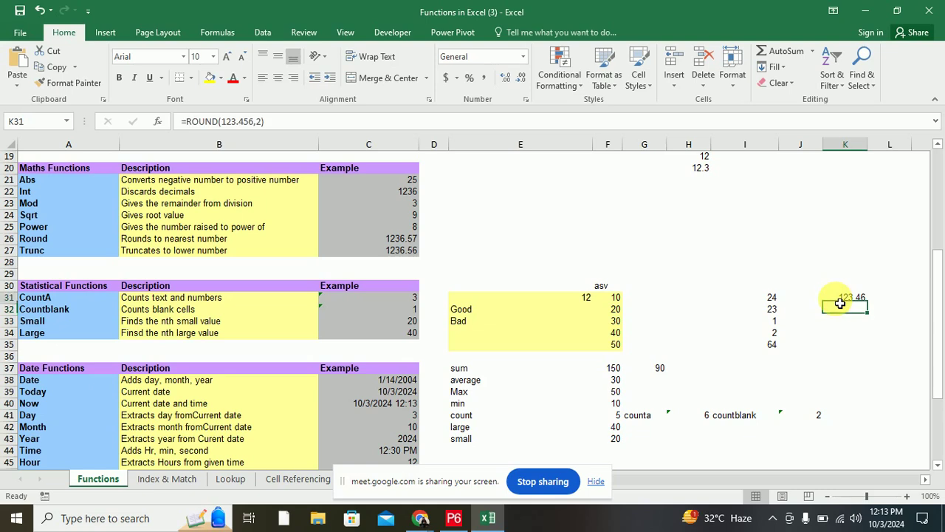
{"action": "left_click", "coordinate": [246, 121]}
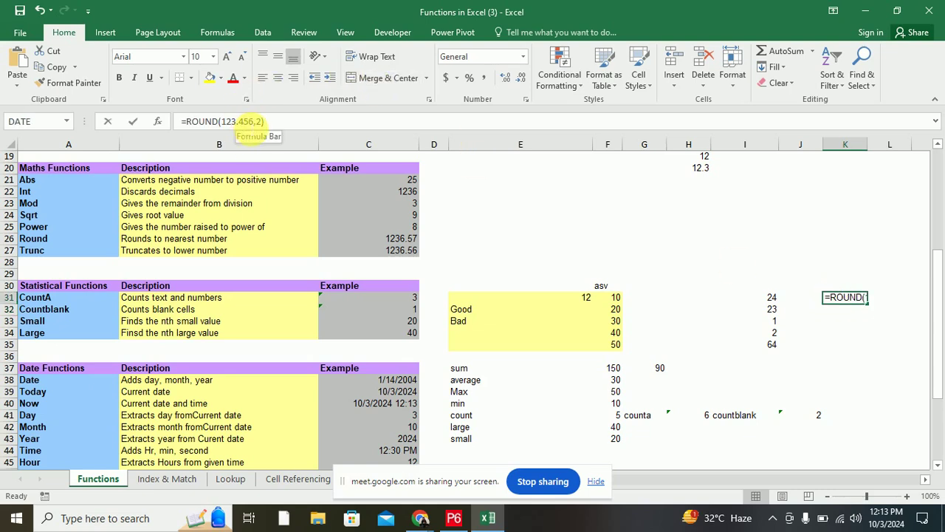
{"action": "left_click", "coordinate": [248, 121]}
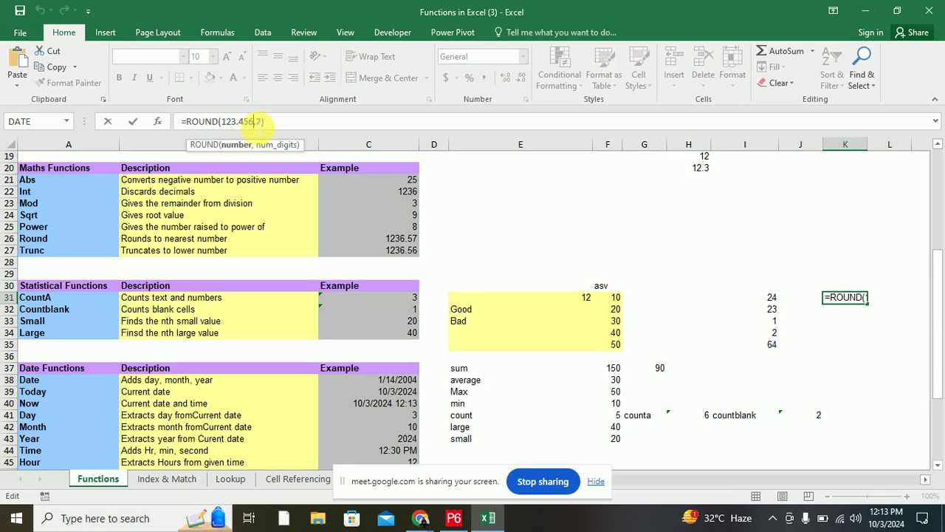
{"action": "left_click", "coordinate": [253, 121]}
{"action": "left_click_drag", "start_coordinate": [254, 121], "coordinate": [237, 122]}
{"action": "left_click", "coordinate": [282, 122]}
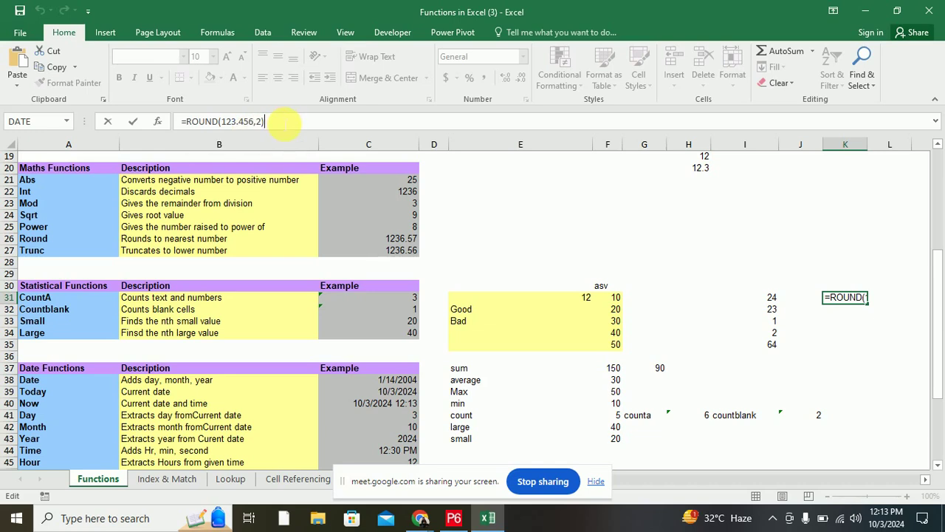
{"action": "key", "text": "Return"}
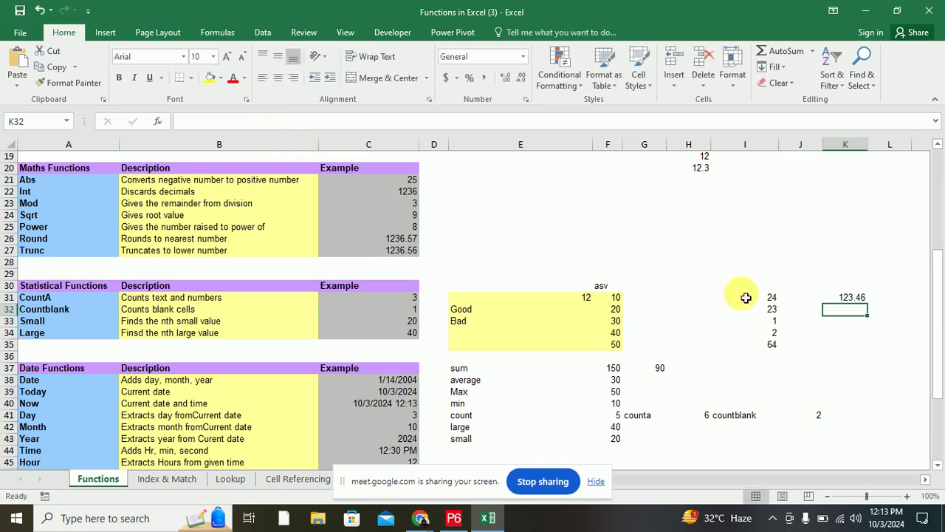
{"action": "type", "text": "="}
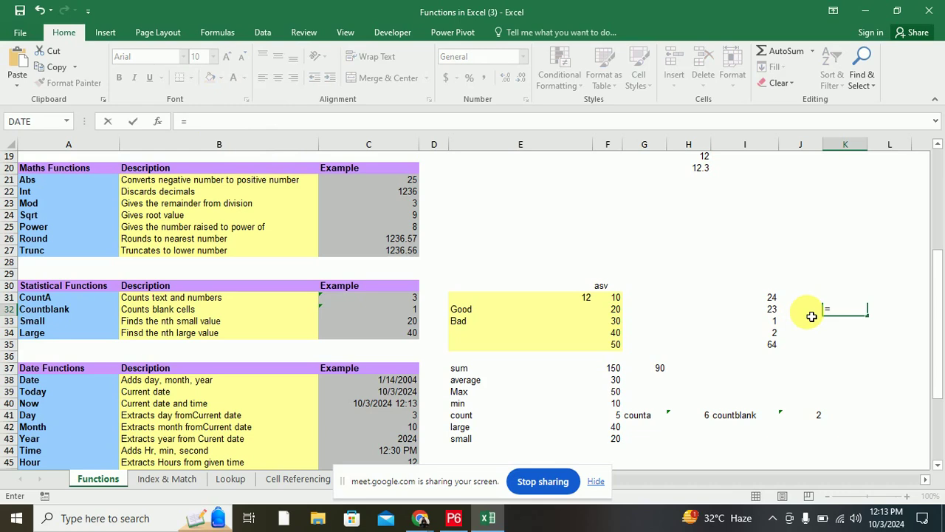
{"action": "type", "text": "tr"}
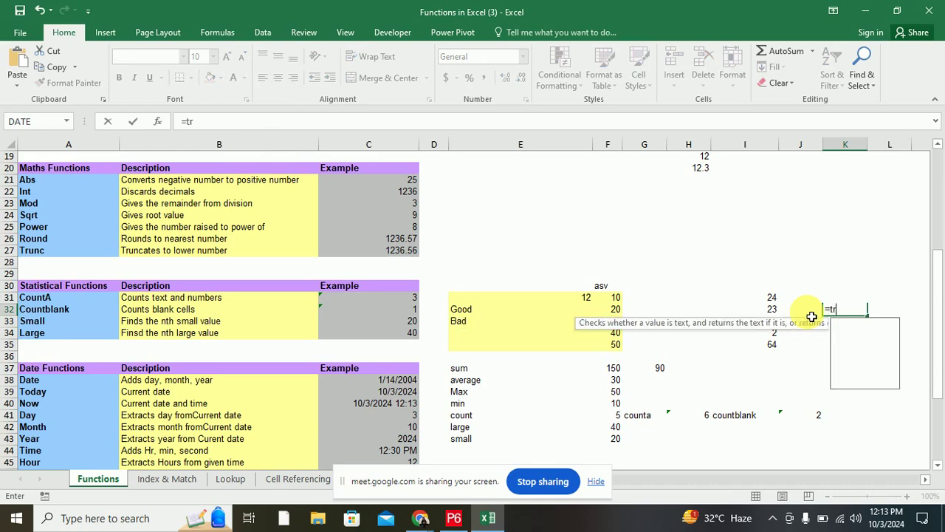
{"action": "type", "text": "un"}
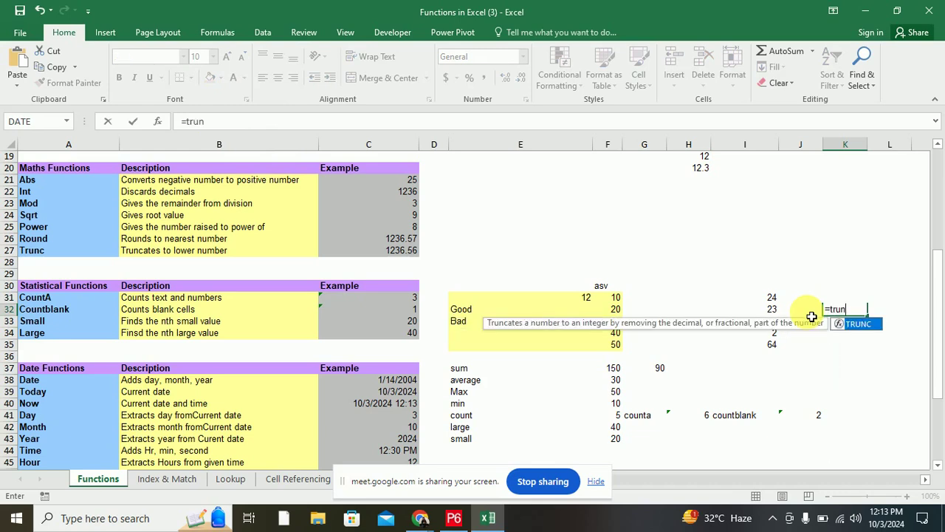
{"action": "type", "text": "c"}
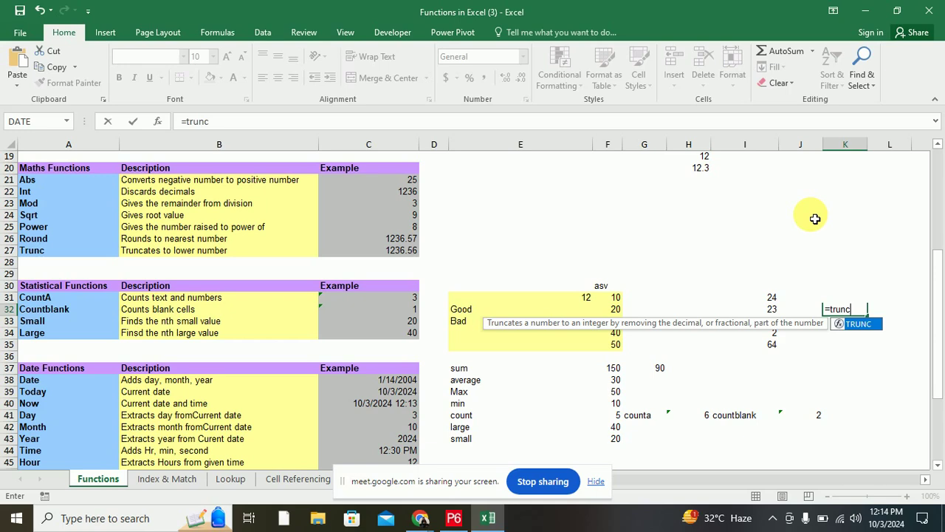
{"action": "key", "text": "BackSpace"}
{"action": "key", "text": "BackSpace"}
{"action": "key", "text": "BackSpace"}
{"action": "key", "text": "BackSpace"}
{"action": "key", "text": "BackSpace"}
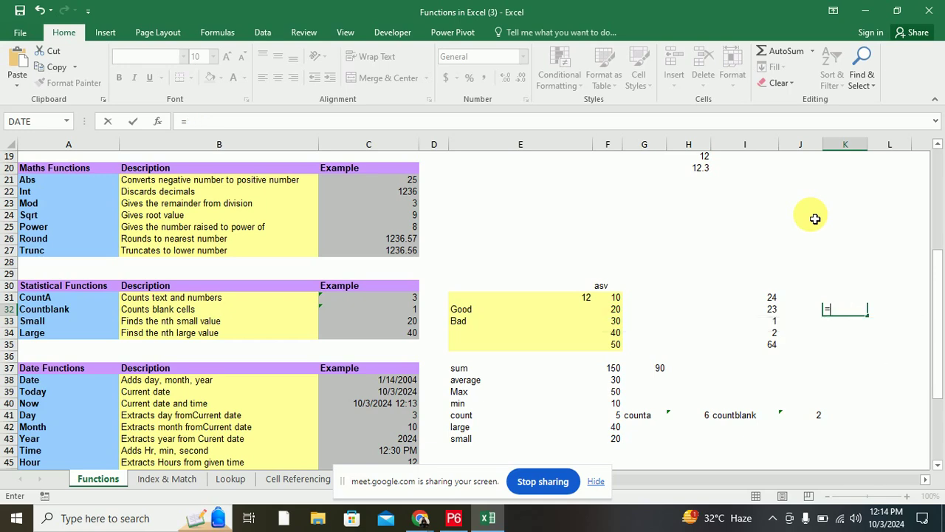
{"action": "key", "text": "BackSpace"}
- Change the K31 formula to =ROUND(123.456,0), giving 123
{"action": "left_click", "coordinate": [865, 297]}
{"action": "type", "text": "=ROUND(123.456,2)"}
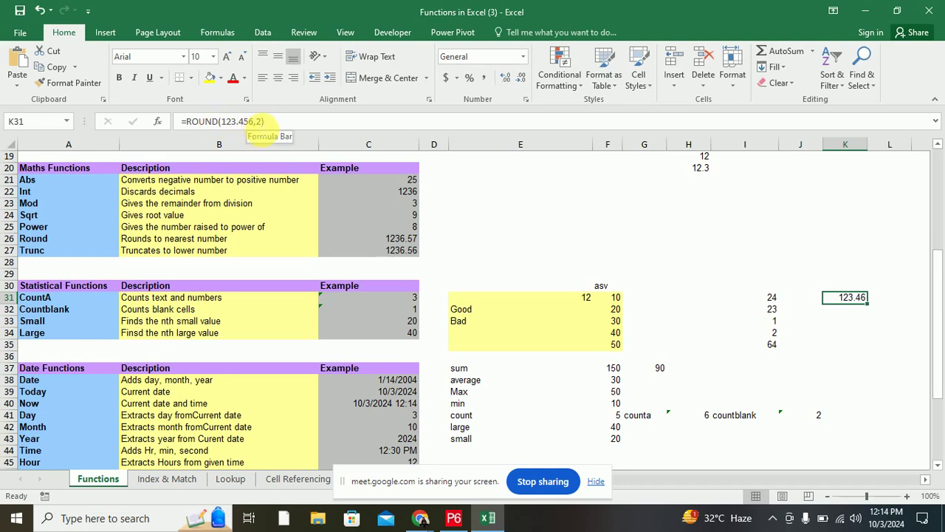
{"action": "left_click", "coordinate": [260, 122]}
{"action": "key", "text": "BackSpace"}
{"action": "type", "text": "0"}
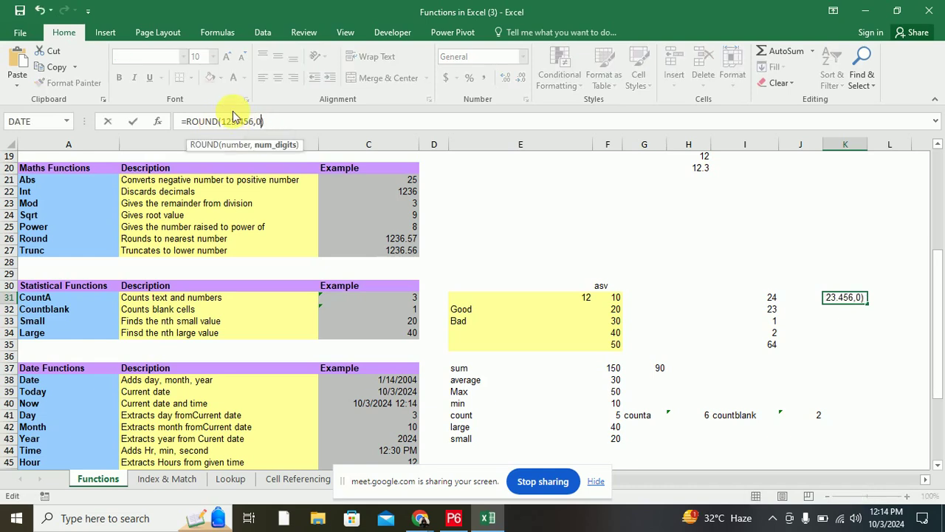
{"action": "key", "text": "Return"}
- Change the rounded number to 123.656 so K31 shows 124
{"action": "left_click", "coordinate": [848, 296]}
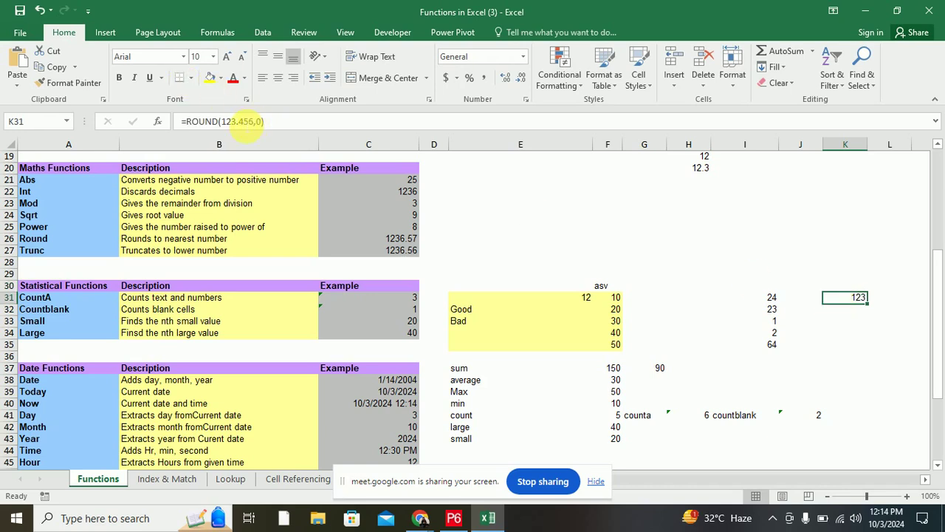
{"action": "left_click", "coordinate": [243, 122]}
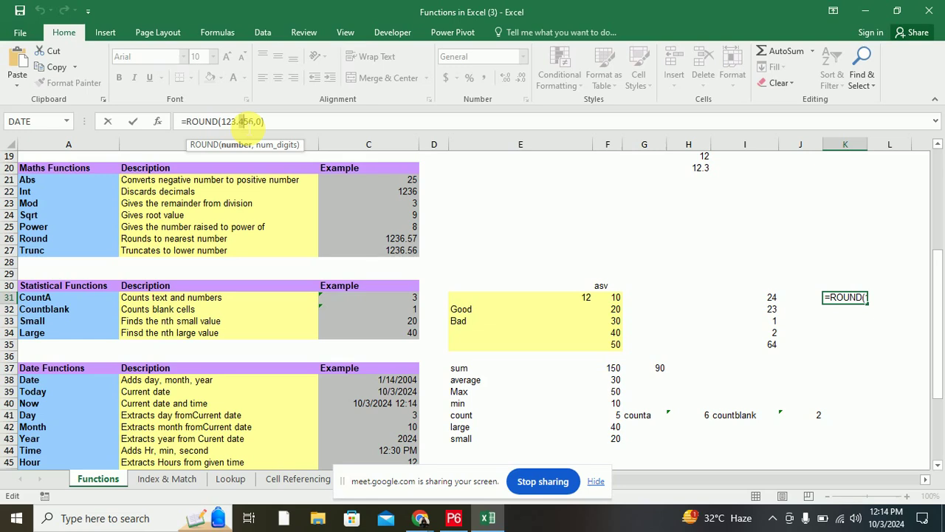
{"action": "left_click", "coordinate": [242, 124]}
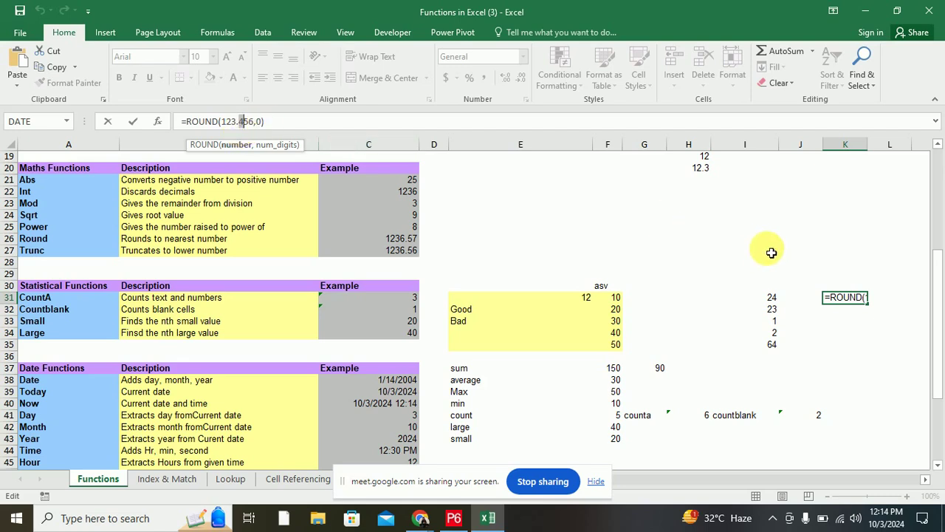
{"action": "left_click", "coordinate": [303, 122]}
{"action": "left_click", "coordinate": [240, 123]}
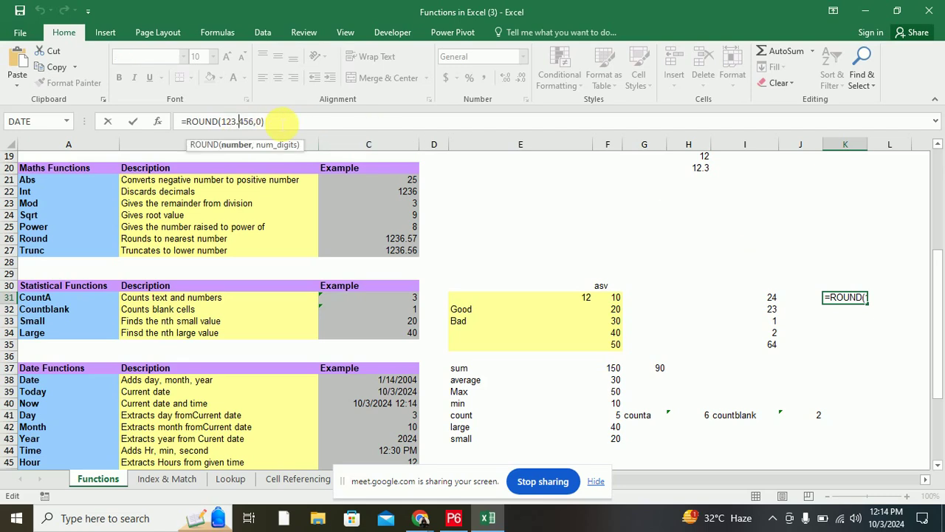
{"action": "type", "text": "6"}
{"action": "key", "text": "Return"}
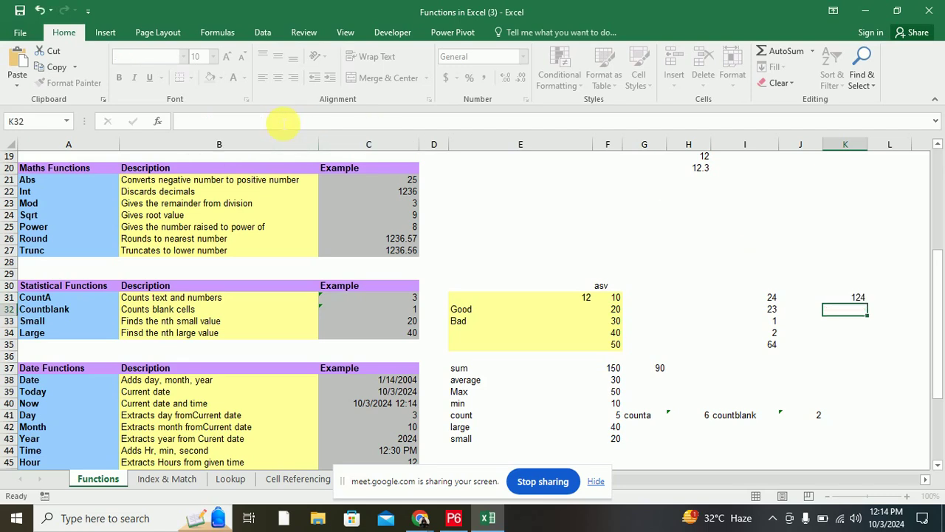
{"action": "left_click", "coordinate": [859, 298]}
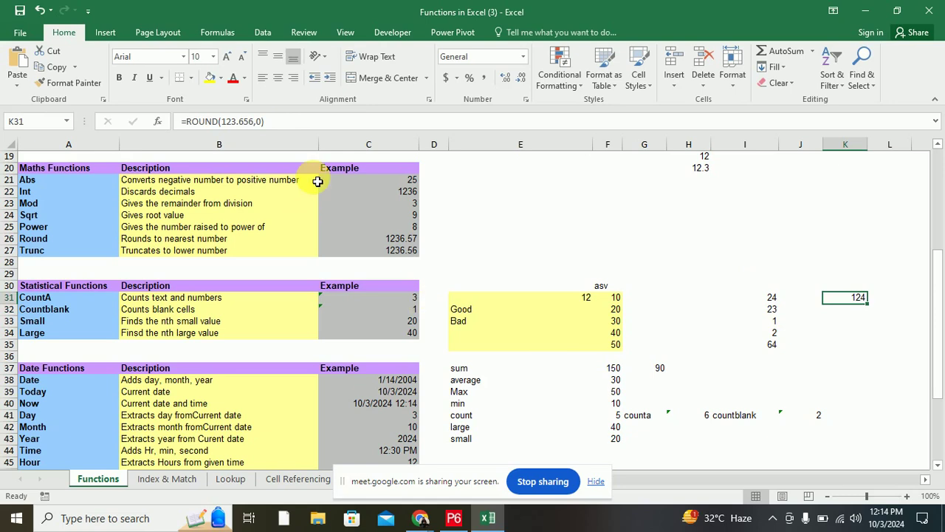
{"action": "left_click", "coordinate": [849, 316]}
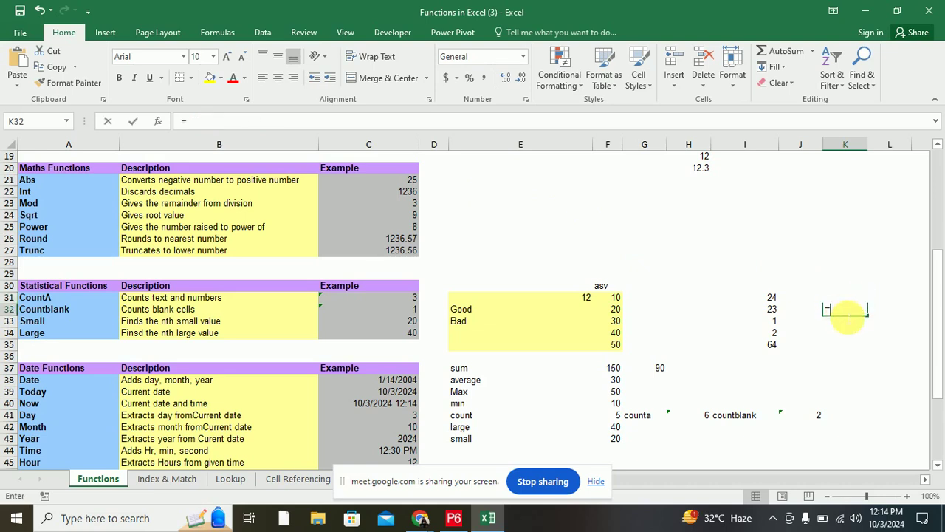
- Enter =TRUNC(123.456,2) in K32 to show 123.45
{"action": "type", "text": "=trunc"}
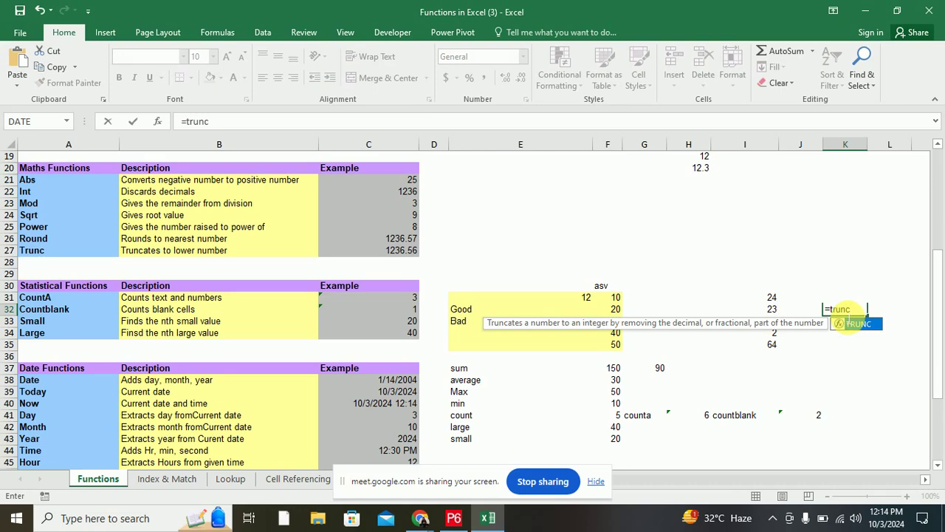
{"action": "type", "text": "("}
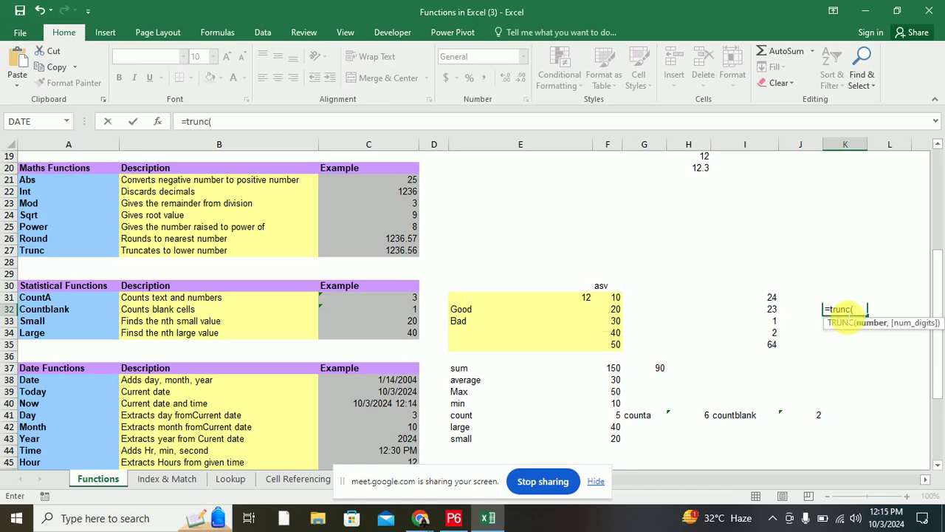
{"action": "type", "text": "1"}
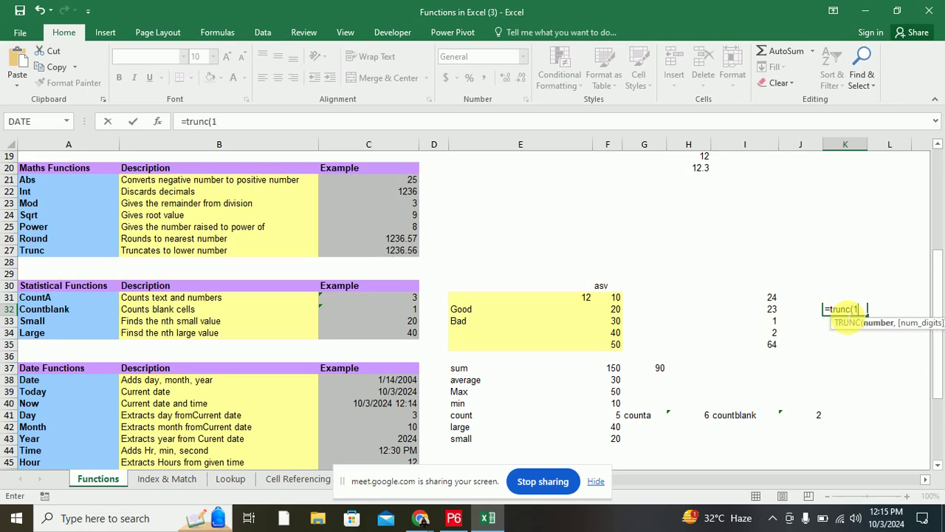
{"action": "type", "text": "23.4"}
{"action": "type", "text": "56,2"}
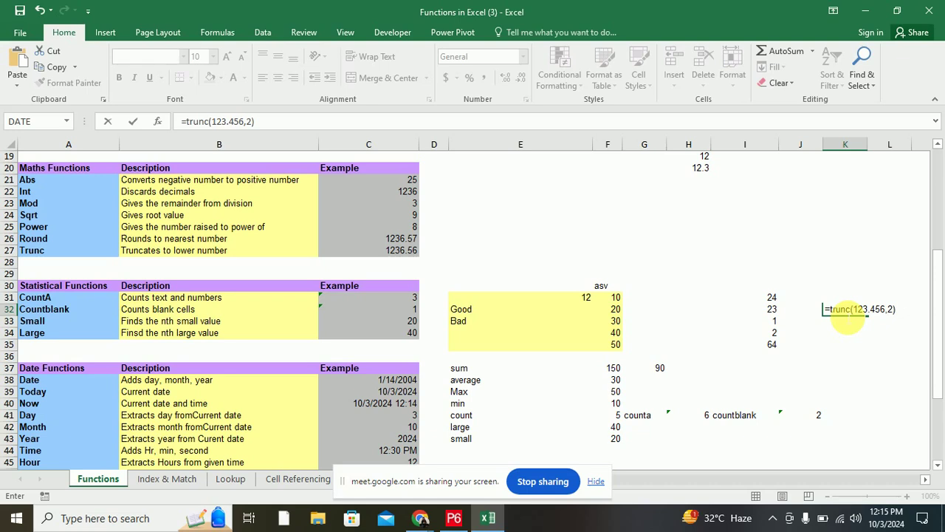
{"action": "key", "text": "Return"}
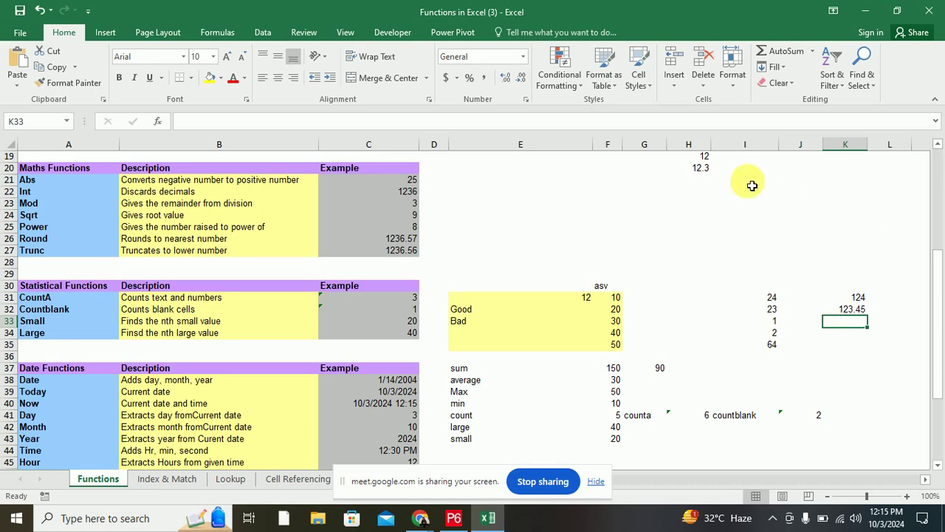
- Review the maths results in H31:K35, then bring up the open Chrome windows
{"action": "mouse_move", "coordinate": [705, 298]}
{"action": "left_mouse_down"}
{"action": "mouse_move", "coordinate": [878, 340]}
{"action": "mouse_move", "coordinate": [840, 347]}
{"action": "left_mouse_up"}
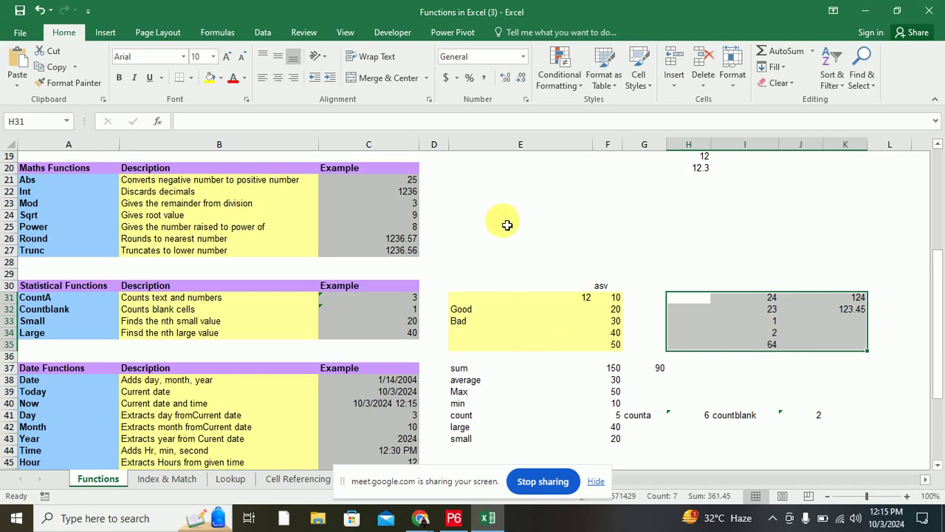
{"action": "scroll", "coordinate": [507, 225], "scroll_direction": "down", "scroll_amount": 3}
{"action": "scroll", "coordinate": [508, 225], "scroll_direction": "down", "scroll_amount": 3}
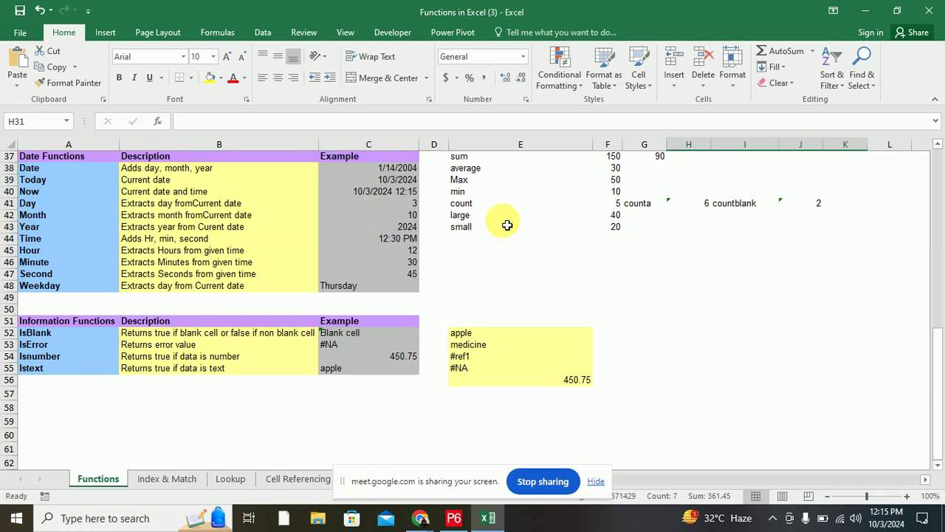
{"action": "scroll", "coordinate": [507, 225], "scroll_direction": "up", "scroll_amount": 5}
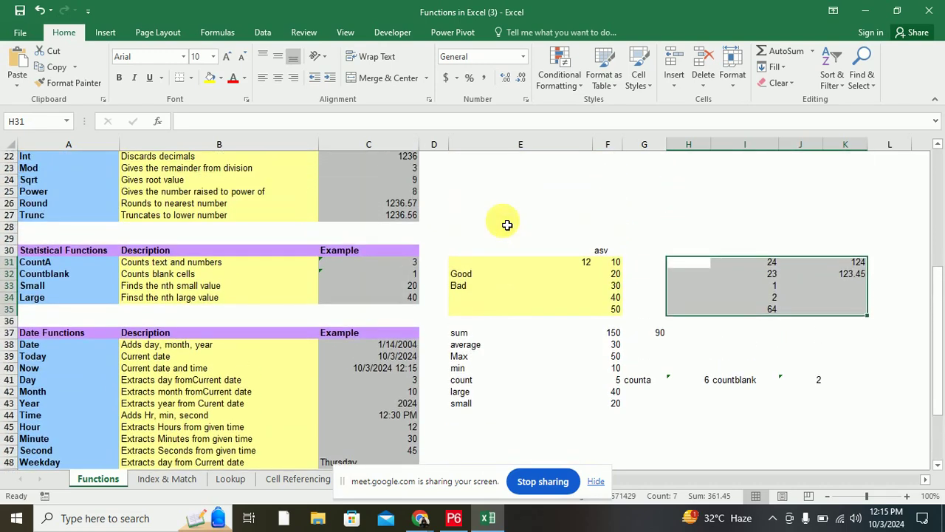
{"action": "left_click", "coordinate": [420, 518]}
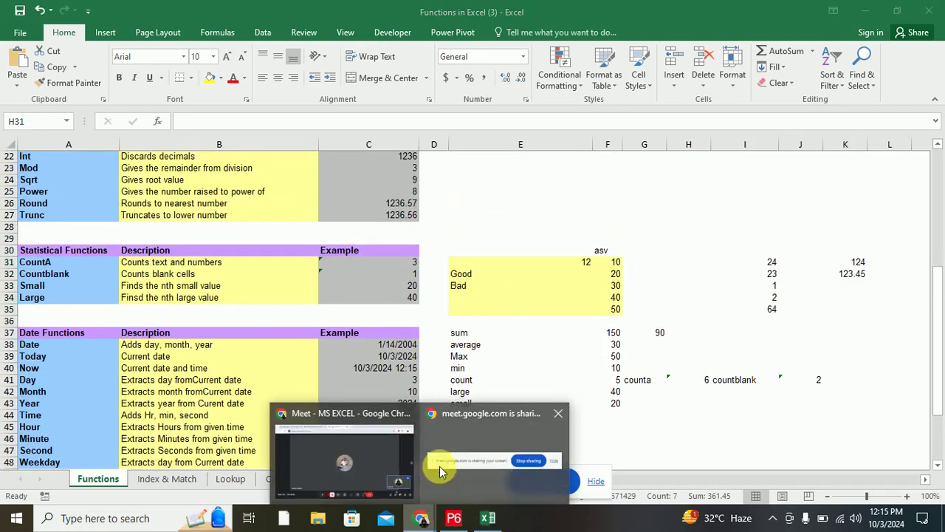
- In a new Chrome tab, search Google for 'functions in excel'
{"action": "left_click", "coordinate": [362, 447]}
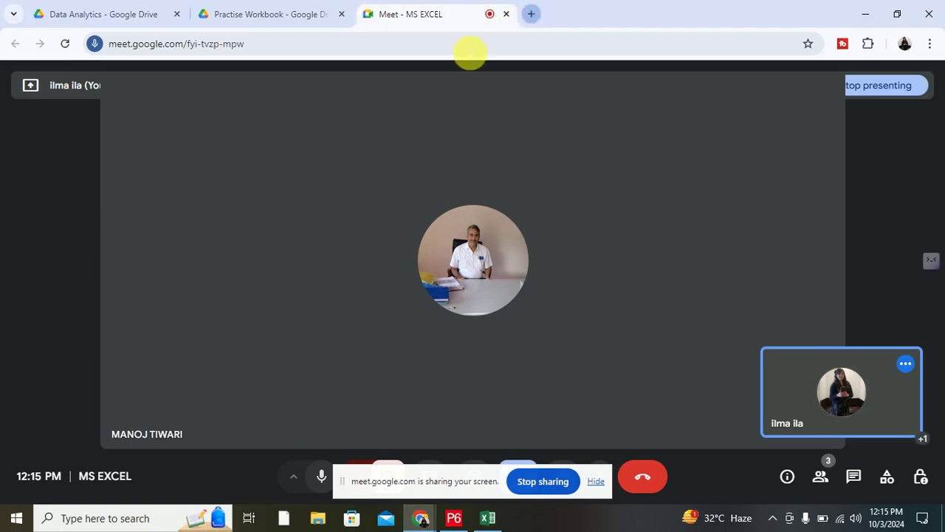
{"action": "key", "text": "ctrl+t"}
{"action": "type", "text": "funct"}
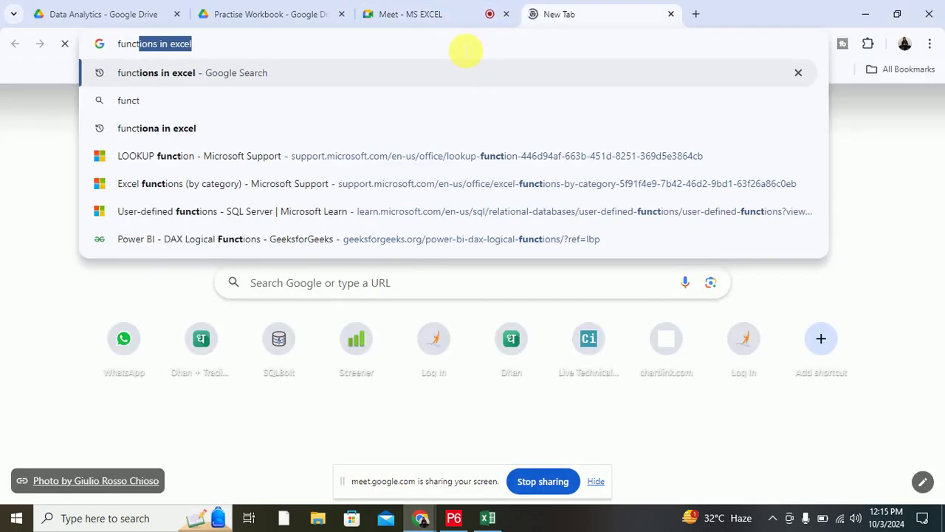
{"action": "type", "text": "iona"}
{"action": "key", "text": "BackSpace"}
{"action": "type", "text": "s in "}
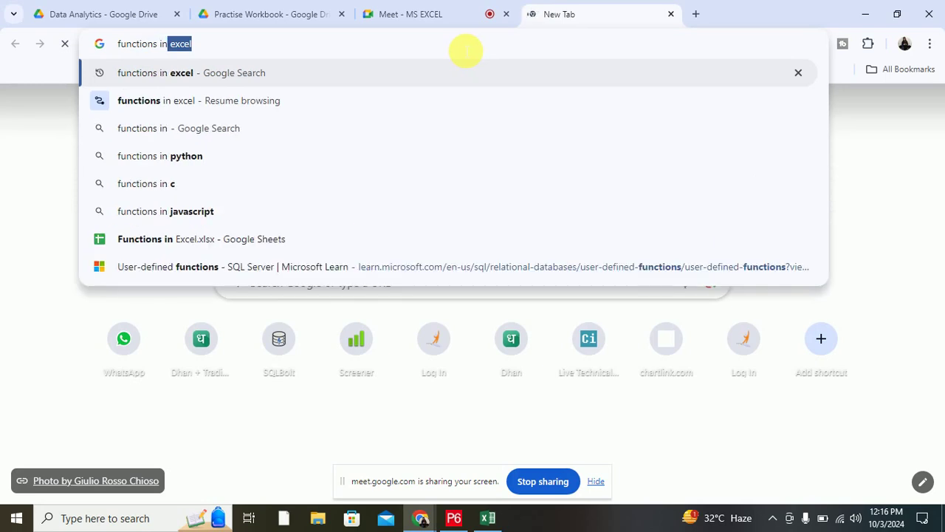
{"action": "type", "text": "excel"}
{"action": "key", "text": "Return"}
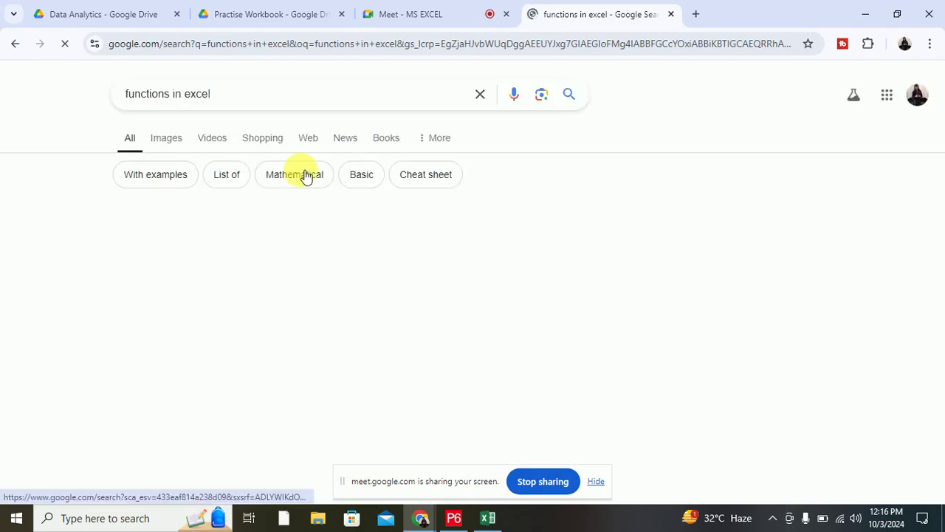
- Open Microsoft's Excel functions (by category) page in a background tab and return to Excel
{"action": "scroll", "coordinate": [225, 280], "scroll_direction": "down", "scroll_amount": 2}
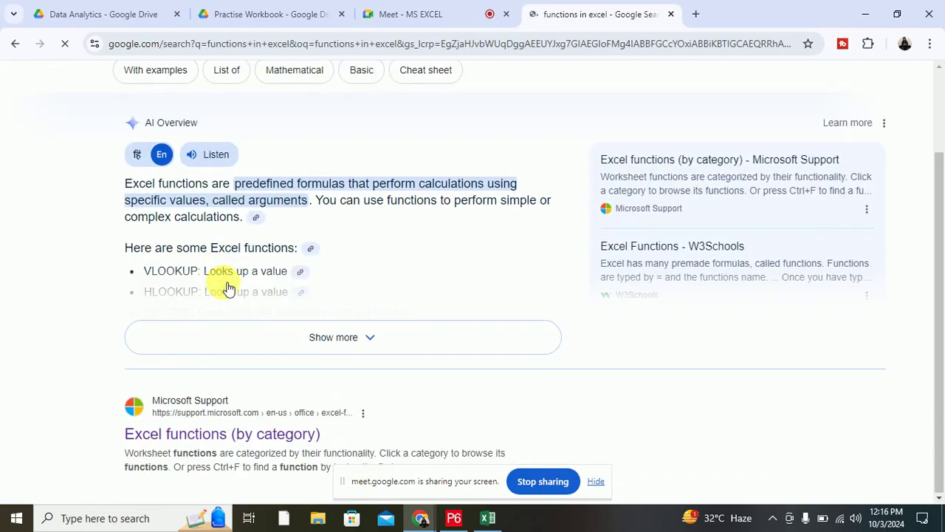
{"action": "middle_click", "coordinate": [232, 434]}
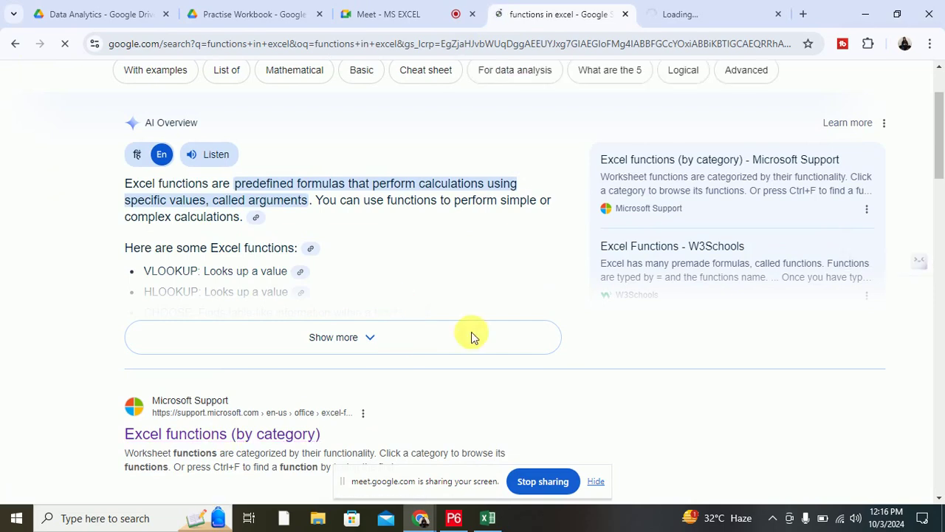
{"action": "left_click", "coordinate": [487, 518]}
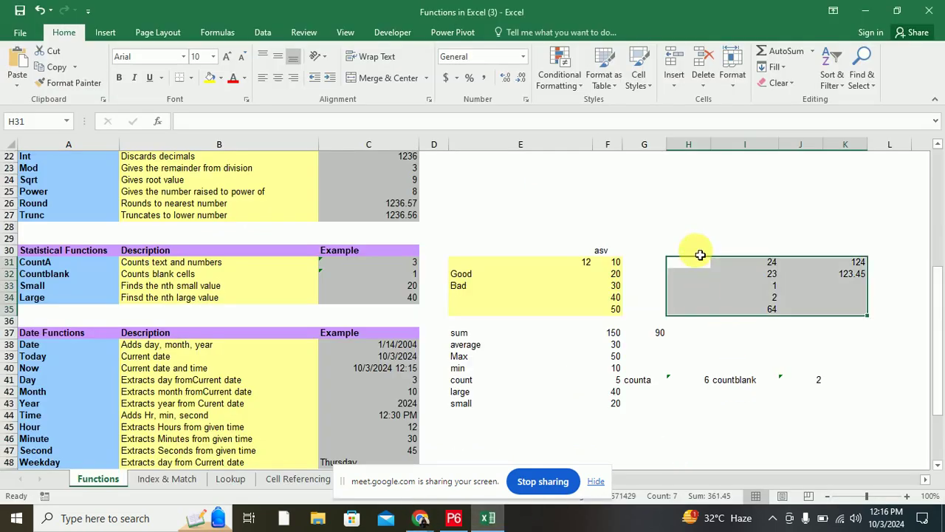
- Add the label 'if' in cell H27
{"action": "left_click", "coordinate": [690, 213]}
{"action": "type", "text": "i"}
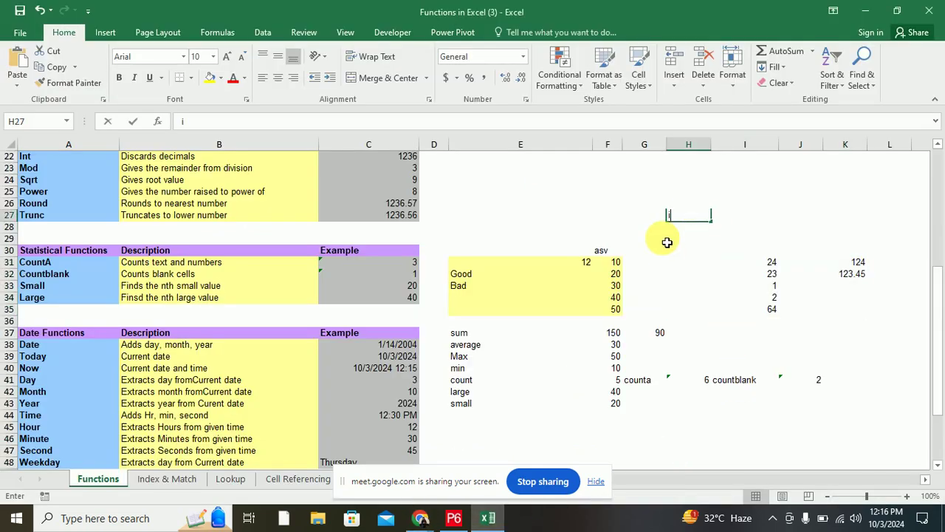
{"action": "type", "text": "f"}
{"action": "left_click", "coordinate": [688, 239]}
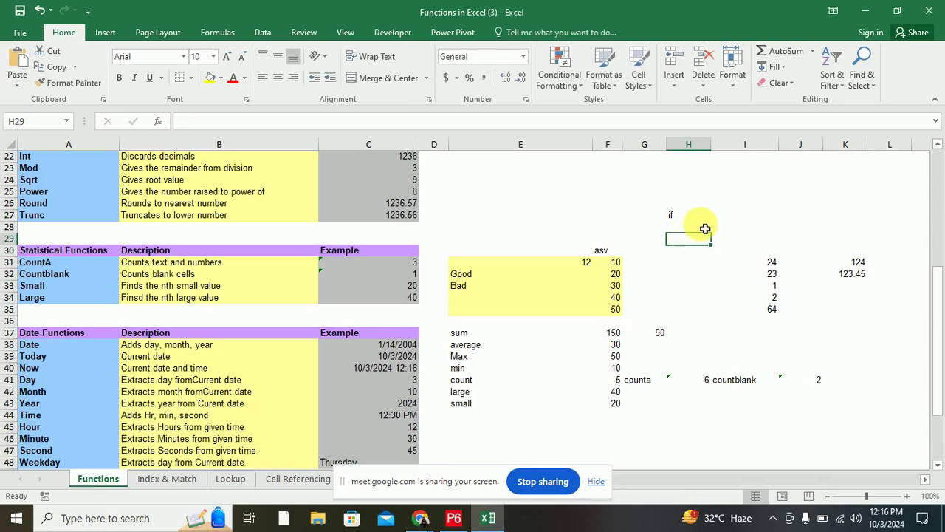
- Enter =IF(F31>30,"Good","Bad") in G31, which returns Bad for 10
{"action": "left_click", "coordinate": [610, 261]}
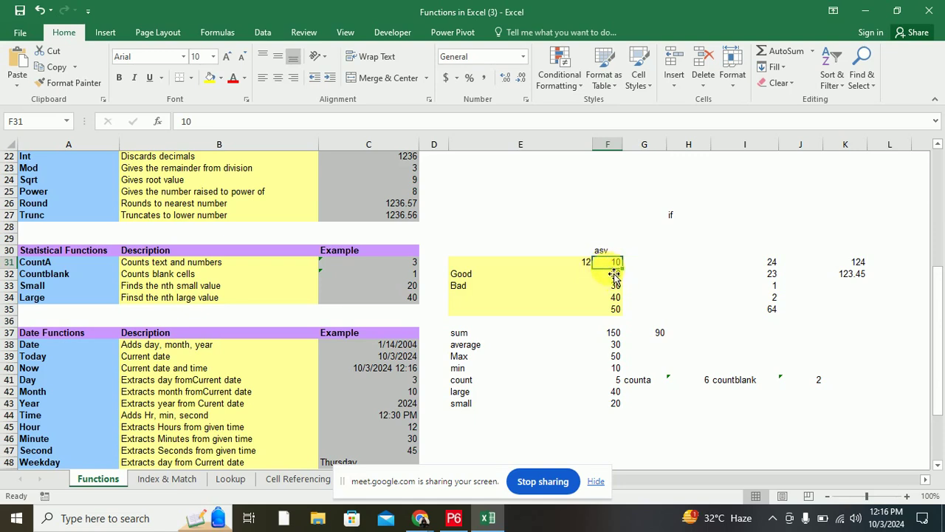
{"action": "key", "text": "Right"}
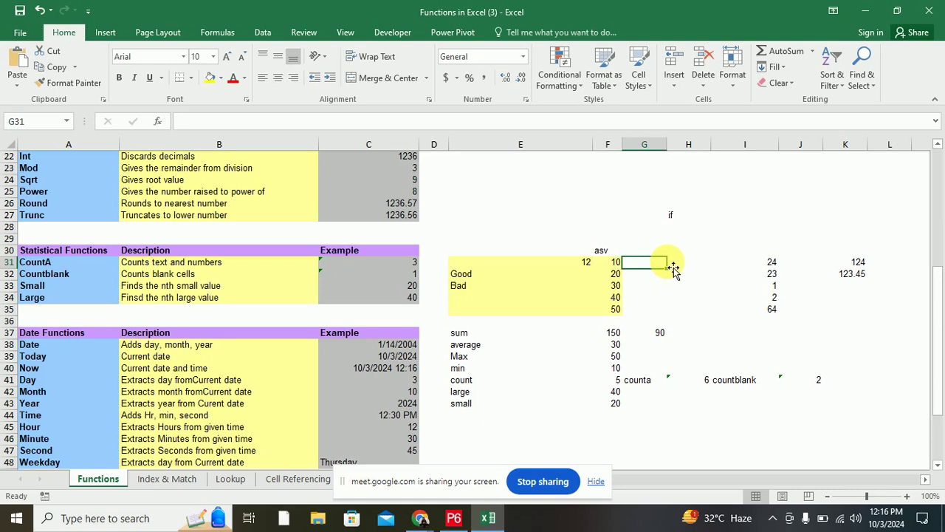
{"action": "type", "text": "=if"}
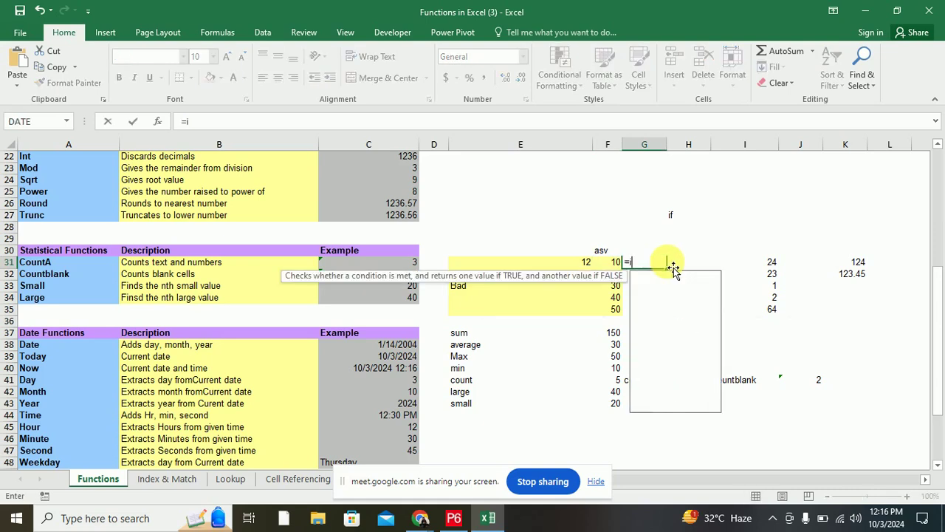
{"action": "type", "text": "("}
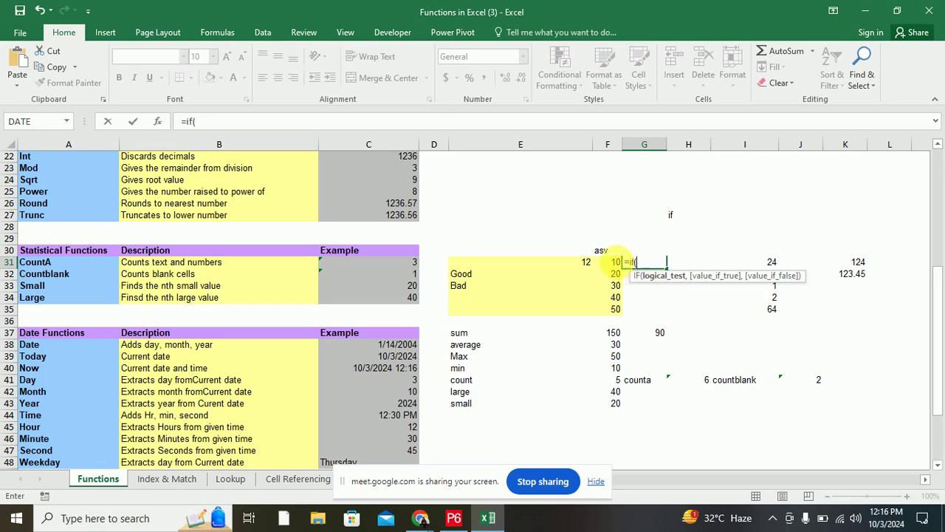
{"action": "left_click", "coordinate": [614, 265]}
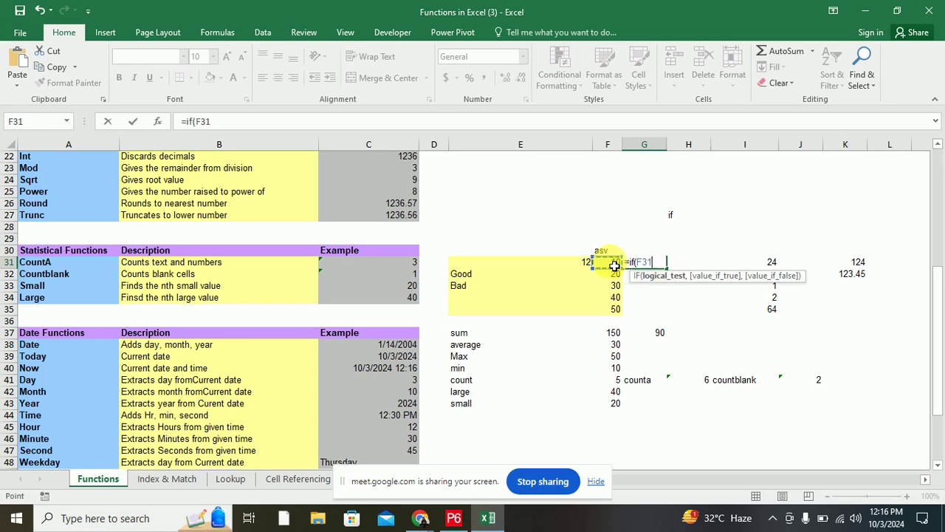
{"action": "type", "text": "="}
{"action": "key", "text": "BackSpace"}
{"action": "type", "text": ">"}
{"action": "type", "text": "30"}
{"action": "key", "text": "Return"}
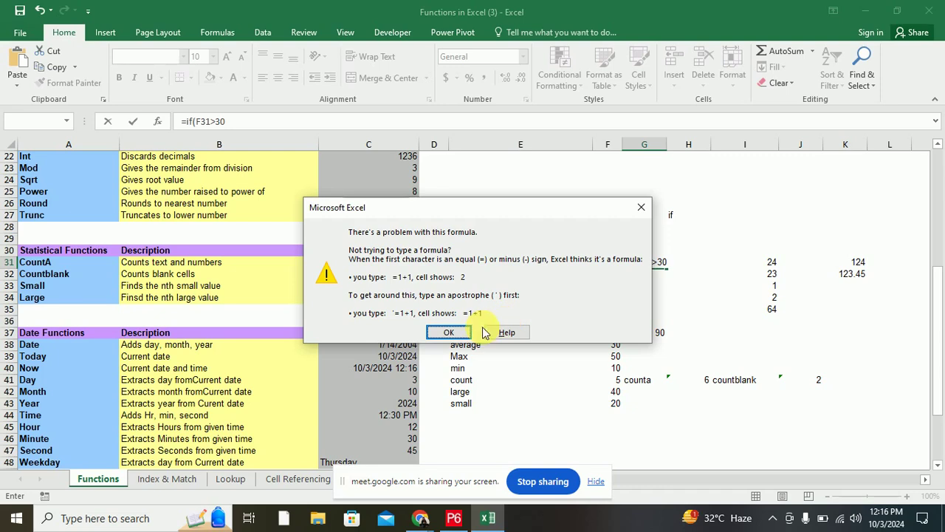
{"action": "left_click", "coordinate": [443, 334]}
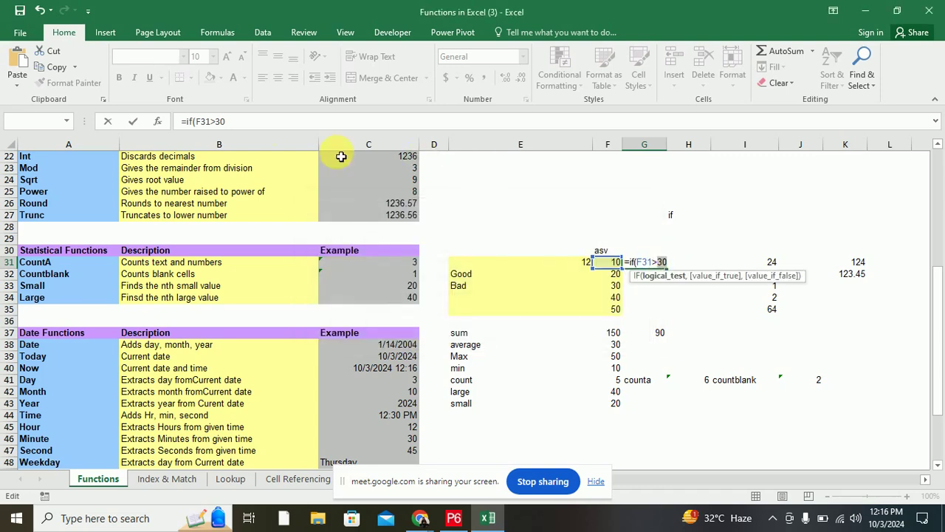
{"action": "left_click", "coordinate": [270, 125]}
{"action": "type", "text": ", "}
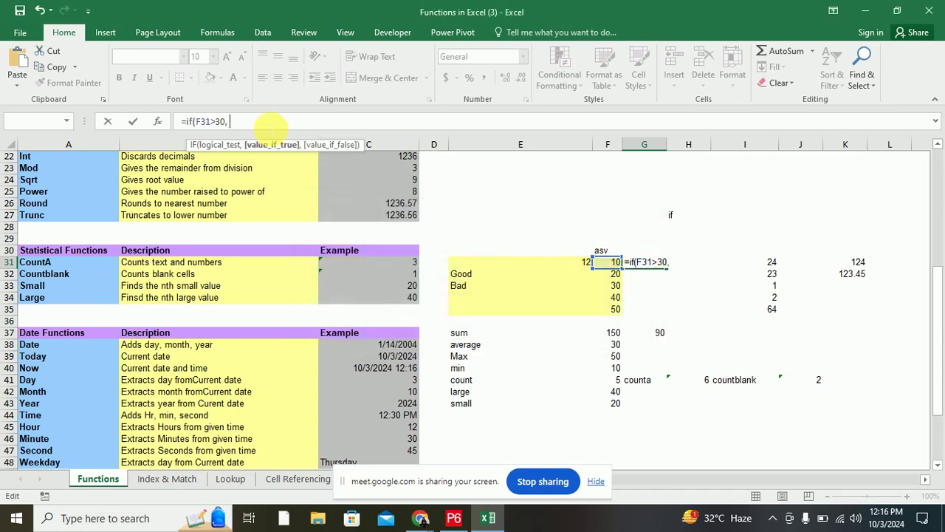
{"action": "type", "text": "\"Good"}
{"action": "type", "text": "\",\"Bad"}
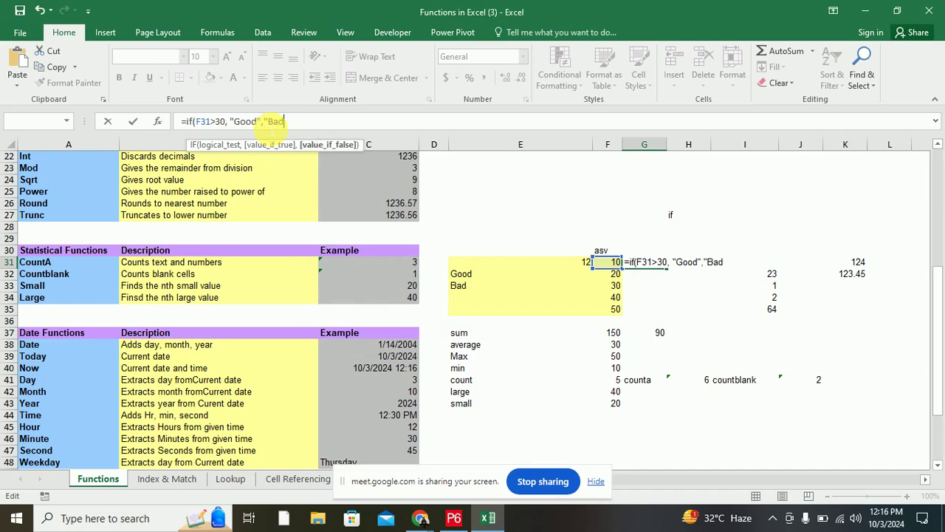
{"action": "type", "text": "\""}
{"action": "key", "text": "Return"}
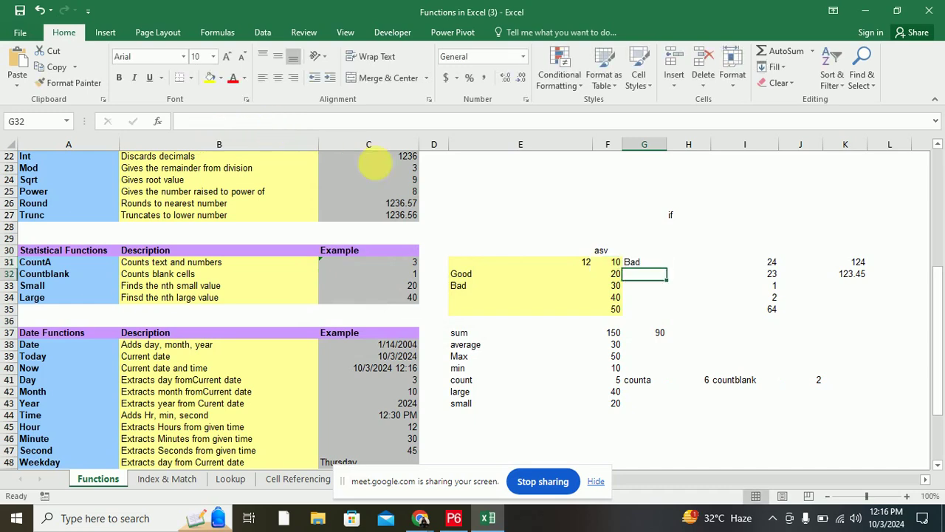
- Fill the IF formula from G31 to G35, marking 10, 20 and 30 Bad and 40 and 50 Good
{"action": "left_click", "coordinate": [651, 263]}
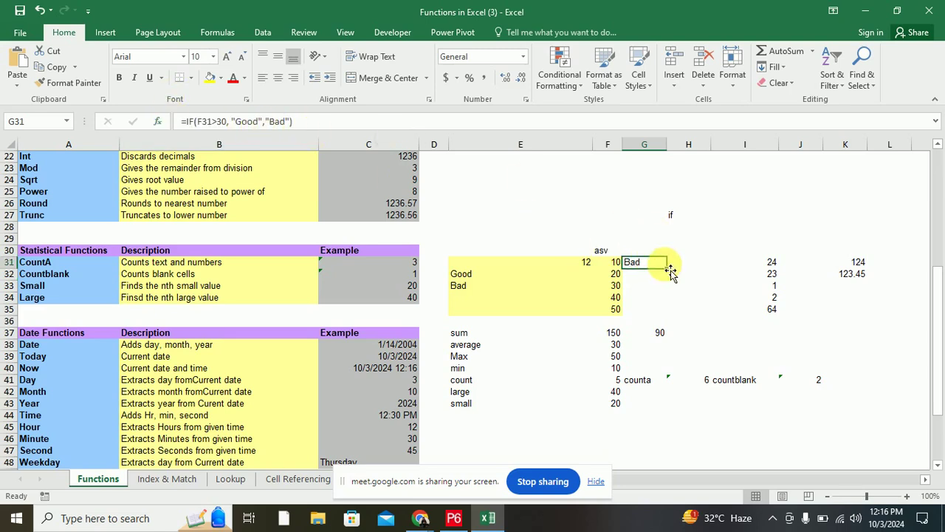
{"action": "left_click_drag", "start_coordinate": [666, 268], "coordinate": [673, 316]}
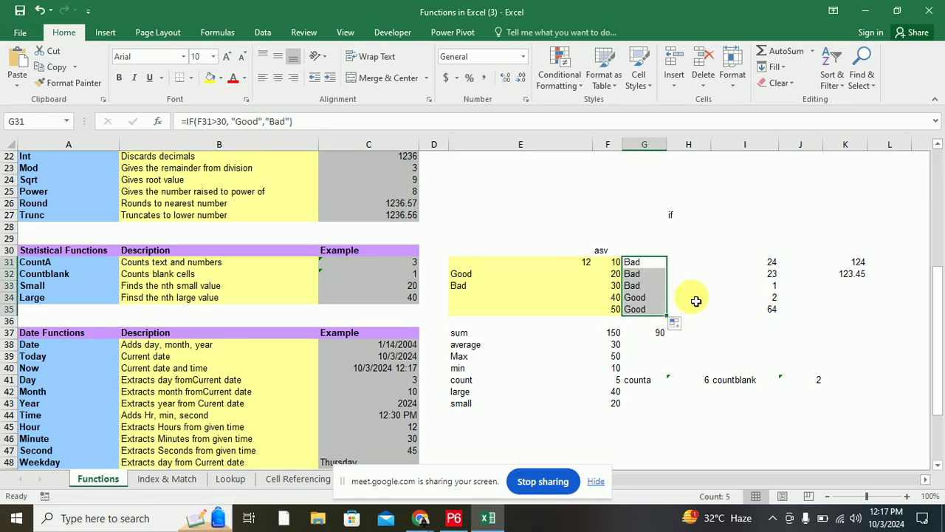
{"action": "left_click", "coordinate": [696, 301]}
{"action": "left_click", "coordinate": [678, 218]}
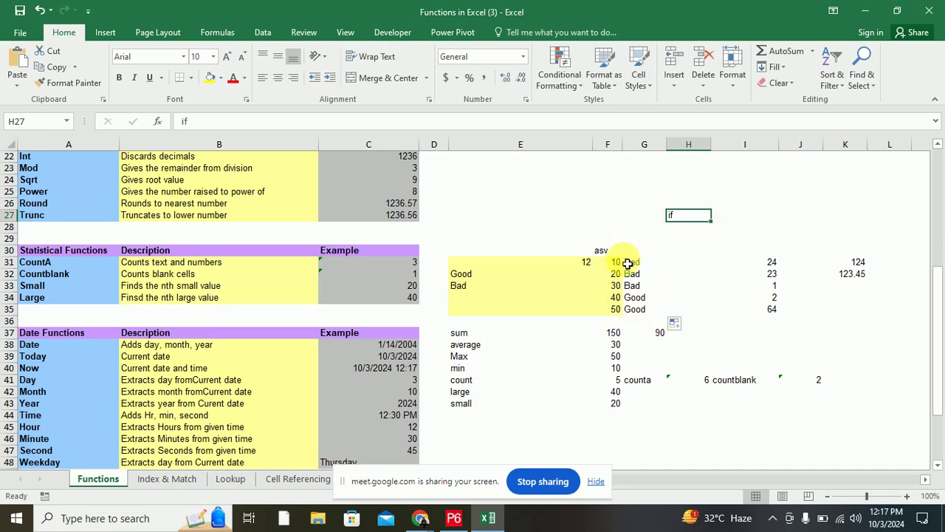
{"action": "left_click_drag", "start_coordinate": [465, 333], "coordinate": [610, 336]}
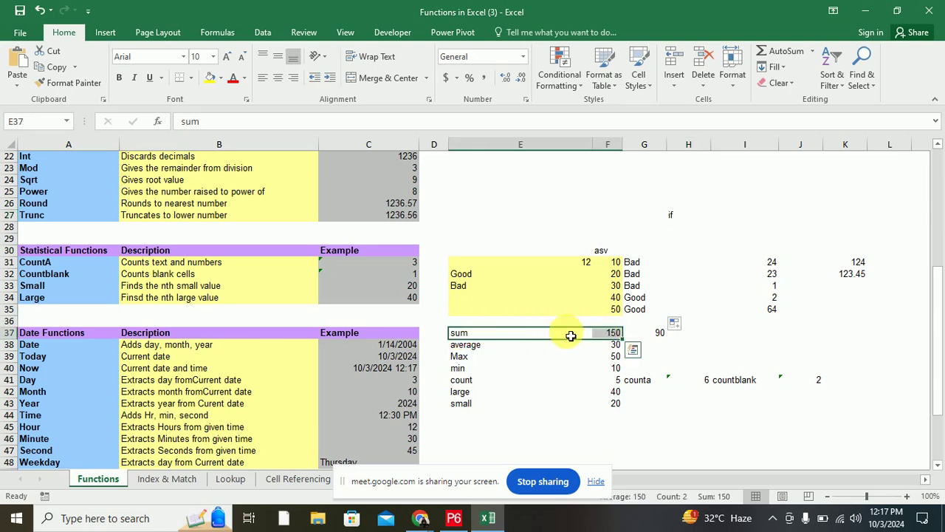
{"action": "scroll", "coordinate": [571, 336], "scroll_direction": "down", "scroll_amount": 1}
{"action": "scroll", "coordinate": [570, 336], "scroll_direction": "down", "scroll_amount": 1}
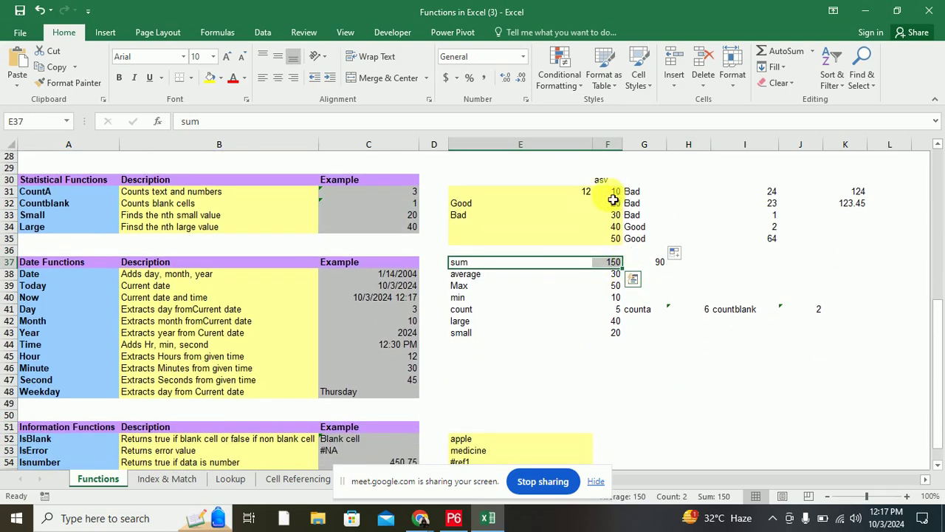
{"action": "left_click_drag", "start_coordinate": [614, 192], "coordinate": [620, 242]}
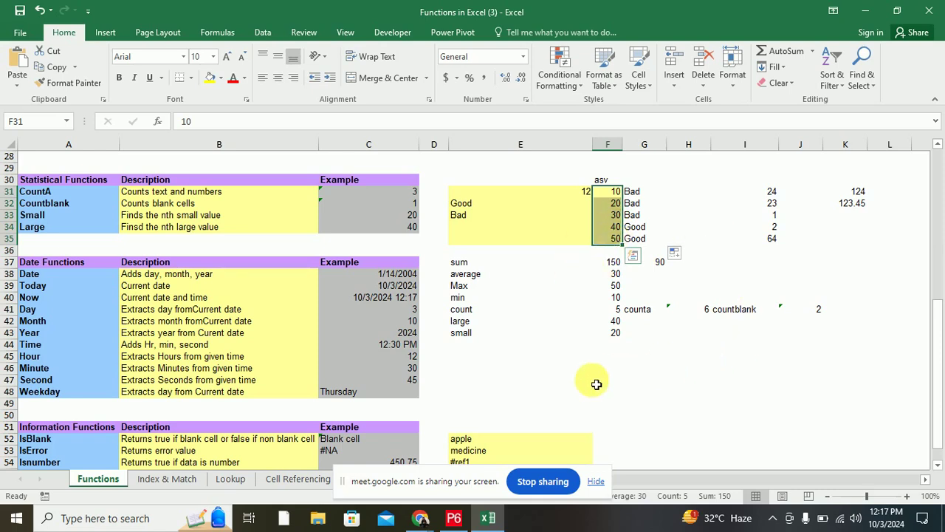
{"action": "left_click", "coordinate": [702, 358]}
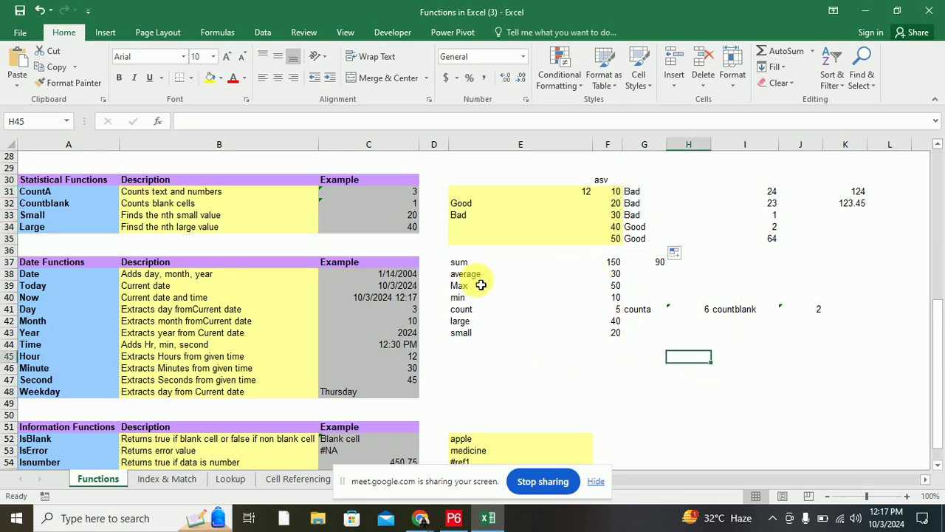
{"action": "left_click", "coordinate": [464, 263]}
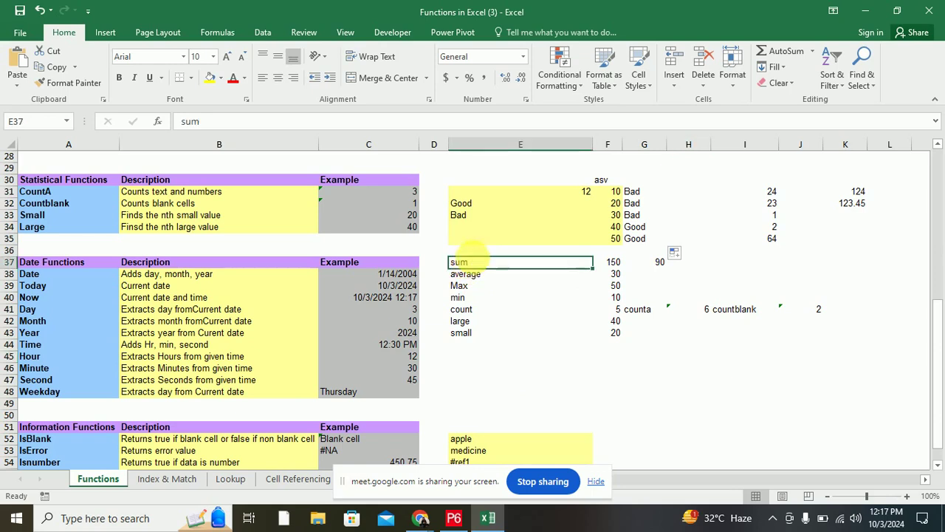
- Begin =sumif(F31:F35, in H47, ready for the criteria argument
{"action": "double_click", "coordinate": [675, 378]}
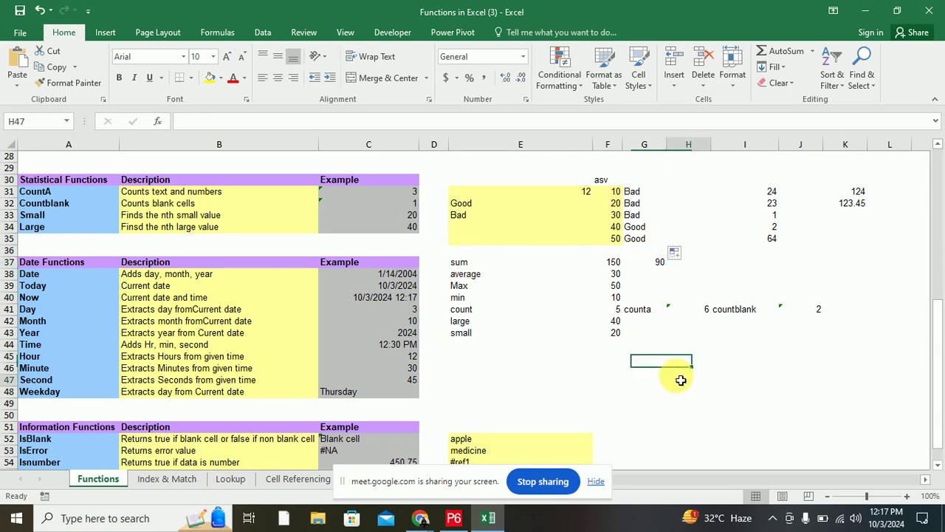
{"action": "type", "text": "=su"}
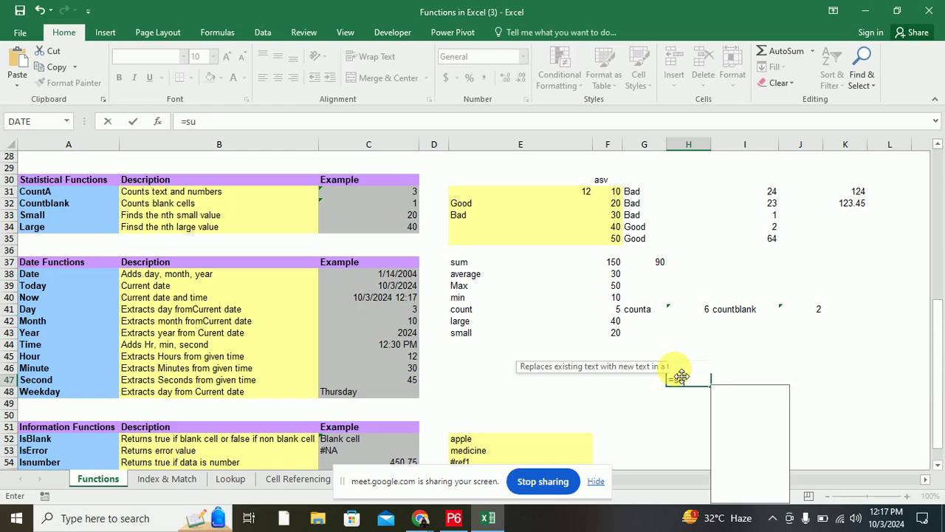
{"action": "type", "text": "mif"}
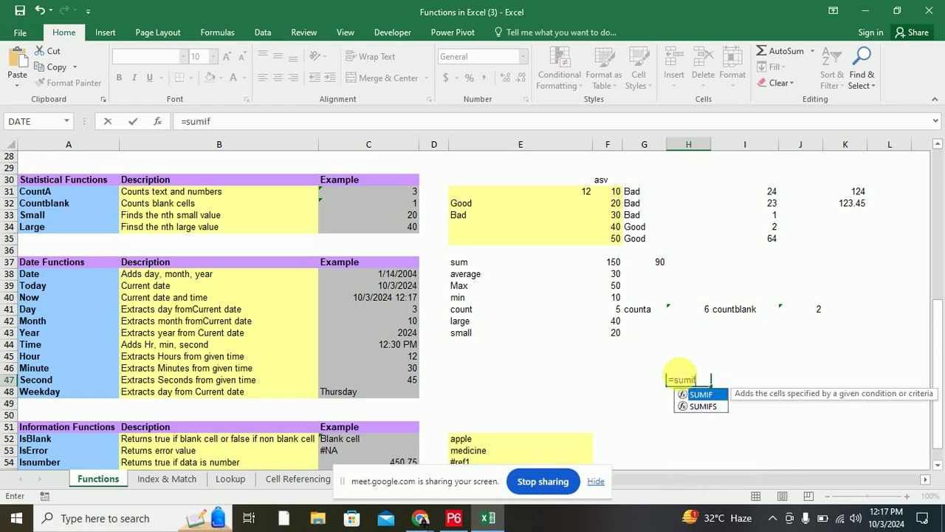
{"action": "type", "text": "("}
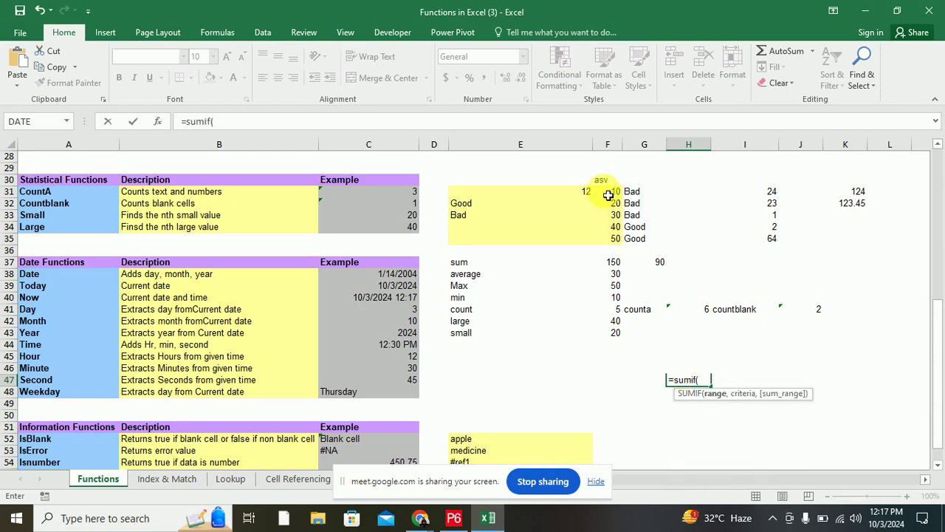
{"action": "left_click_drag", "start_coordinate": [612, 191], "coordinate": [609, 244]}
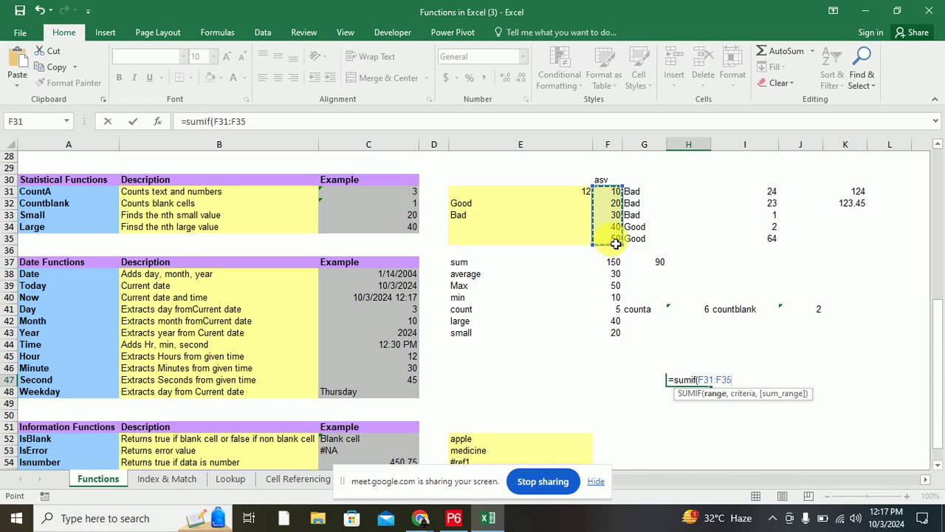
{"action": "type", "text": ",\">=30"}
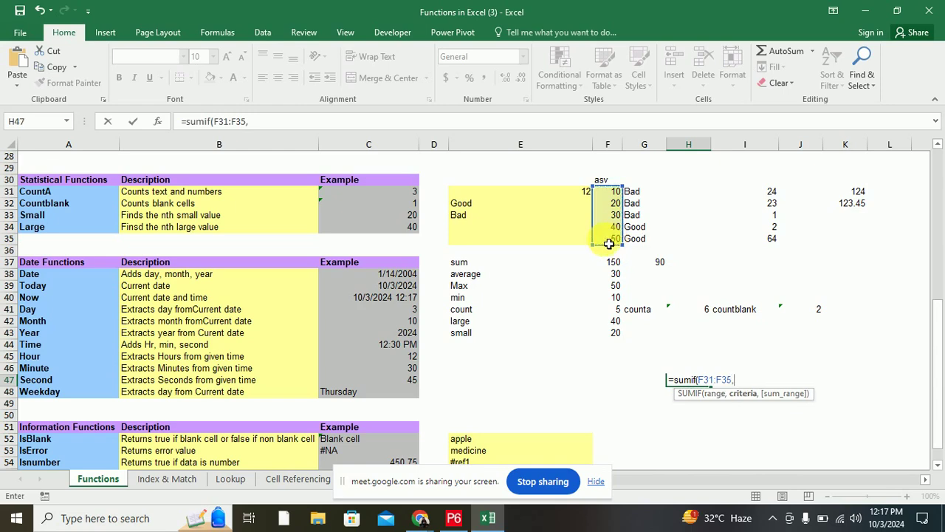
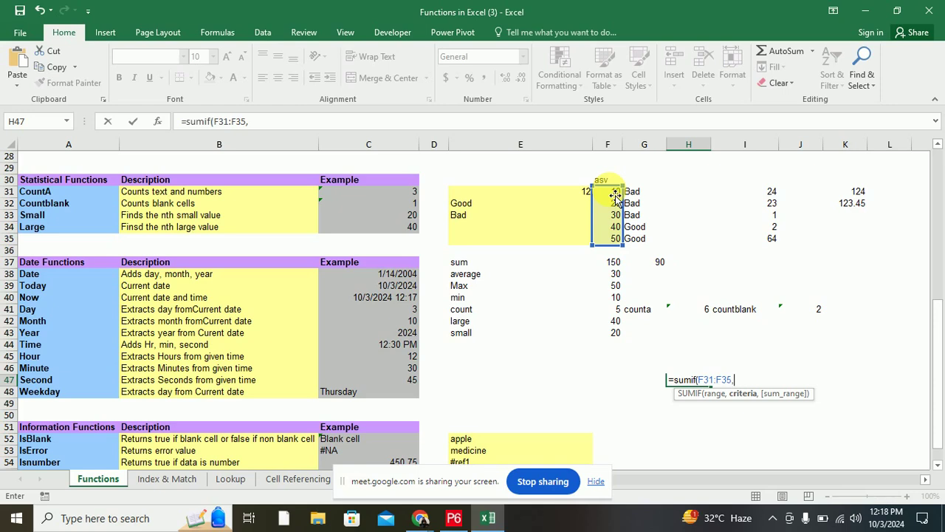
- Complete =SUMIF(F31:F35,">=30") in H47 and check that F33:F35 add up to 120
{"action": "type", "text": "\""}
{"action": "type", "text": ">="}
{"action": "type", "text": "30\""}
{"action": "type", "text": ")"}
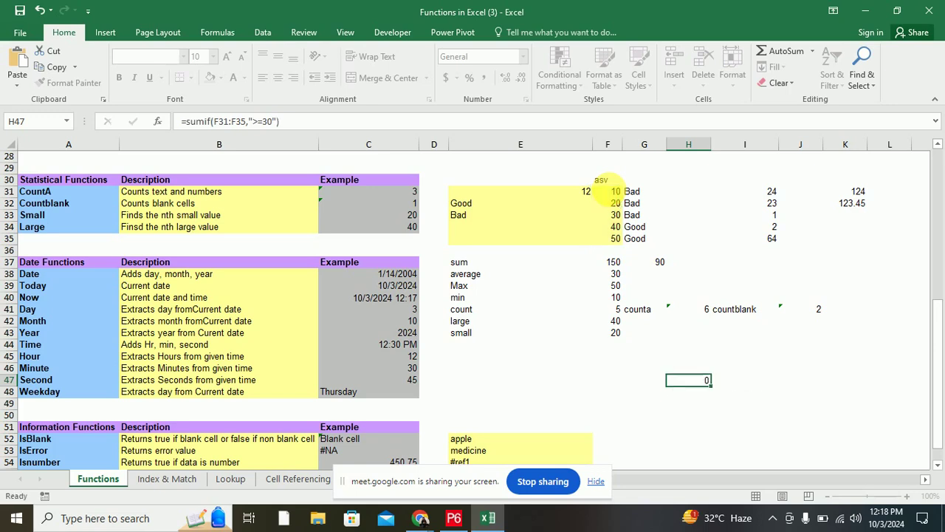
{"action": "key", "text": "Return"}
{"action": "left_click", "coordinate": [672, 378]}
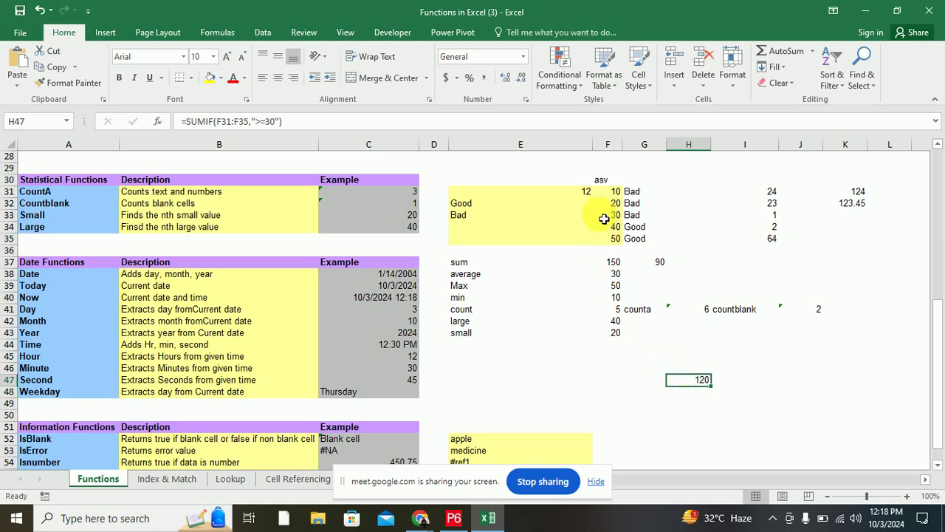
{"action": "left_click_drag", "start_coordinate": [605, 214], "coordinate": [604, 241]}
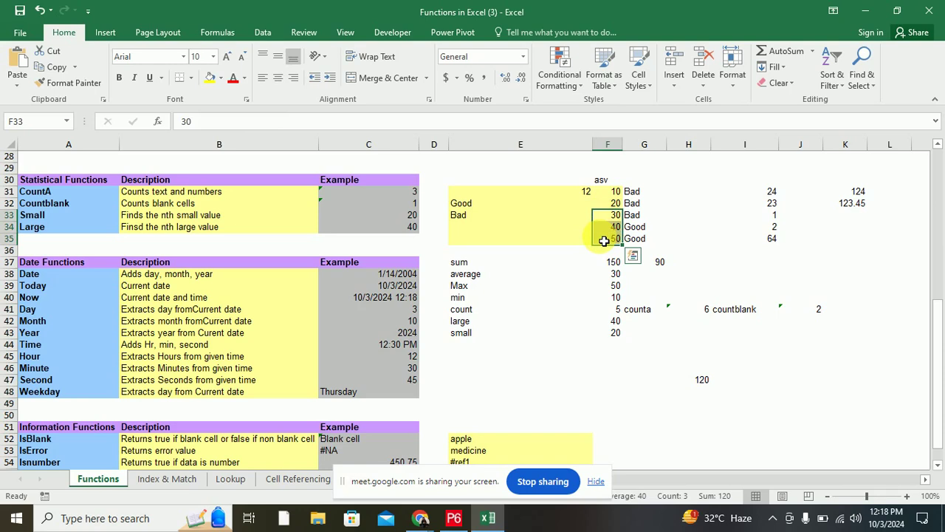
- Review H47's SUMIF formula, highlighting its F31:F35 range
{"action": "left_click", "coordinate": [690, 380]}
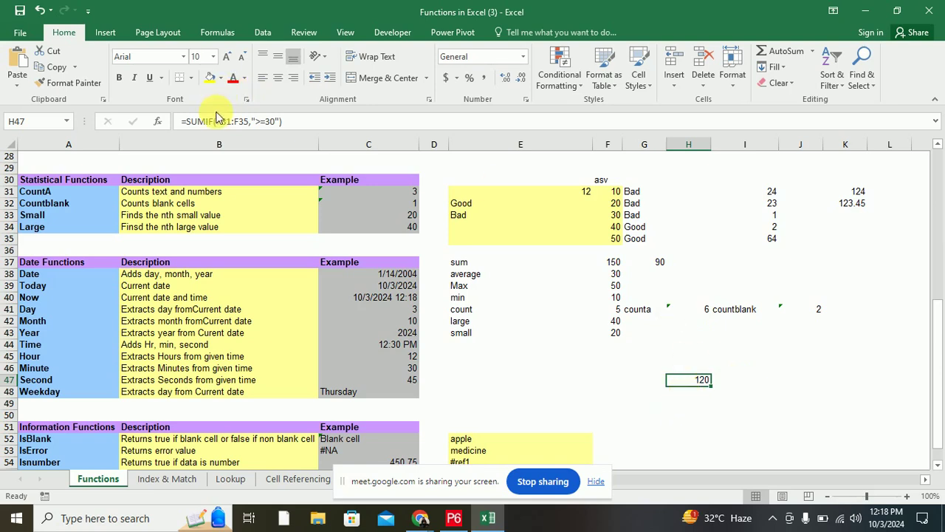
{"action": "left_click_drag", "start_coordinate": [217, 121], "coordinate": [279, 121]}
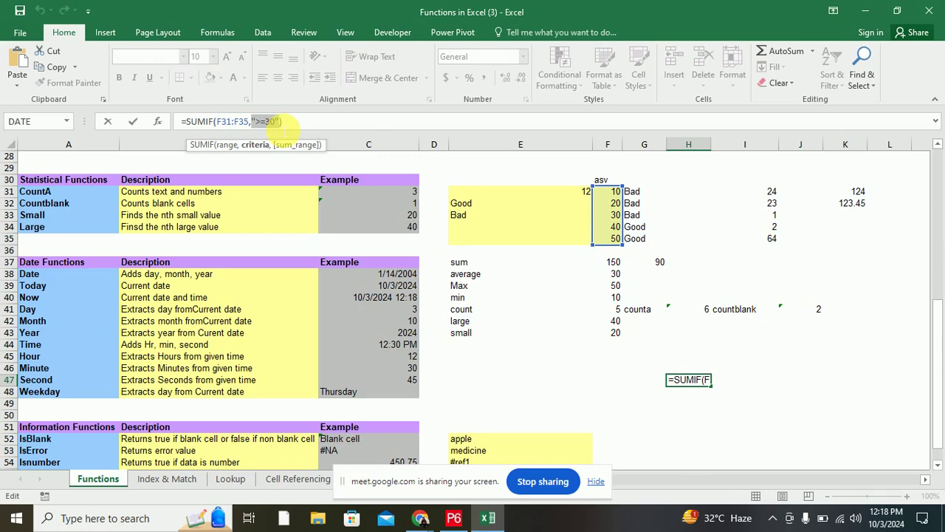
{"action": "left_click", "coordinate": [315, 124]}
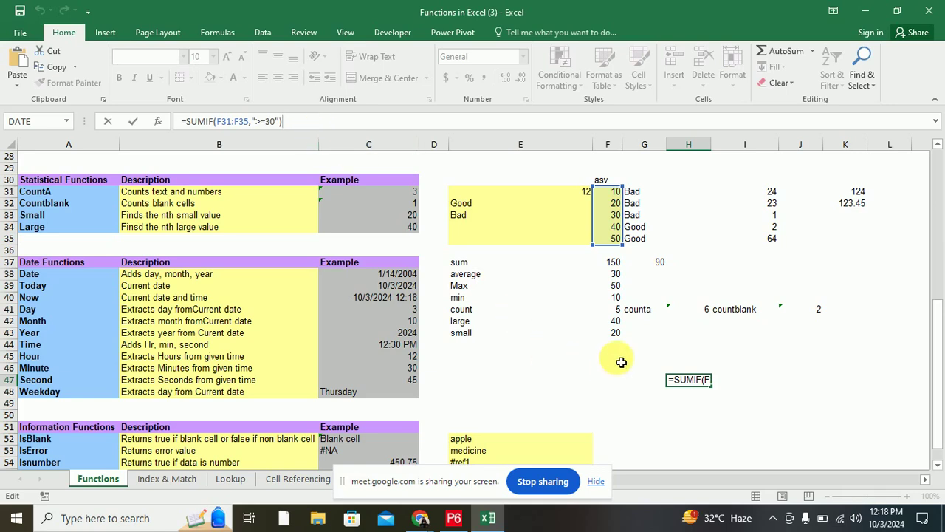
{"action": "left_click", "coordinate": [685, 404]}
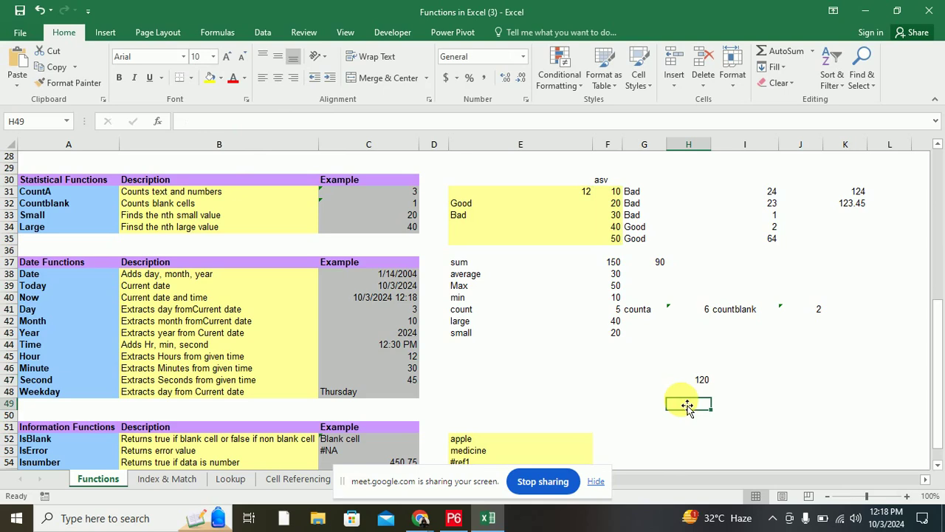
- Enter =AVERAGEIF(F31:F35,">=30") in H49, which returns 40
{"action": "type", "text": "=ave"}
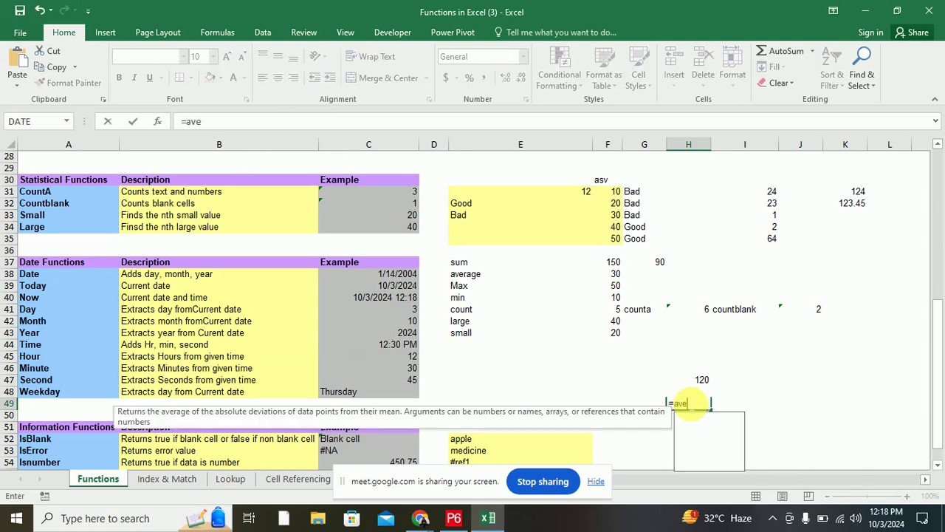
{"action": "type", "text": "rage("}
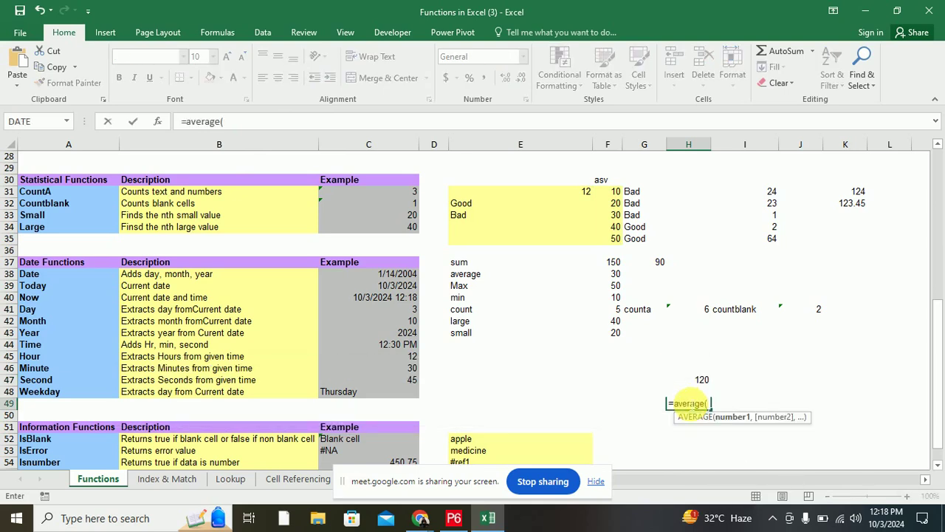
{"action": "key", "text": "BackSpace"}
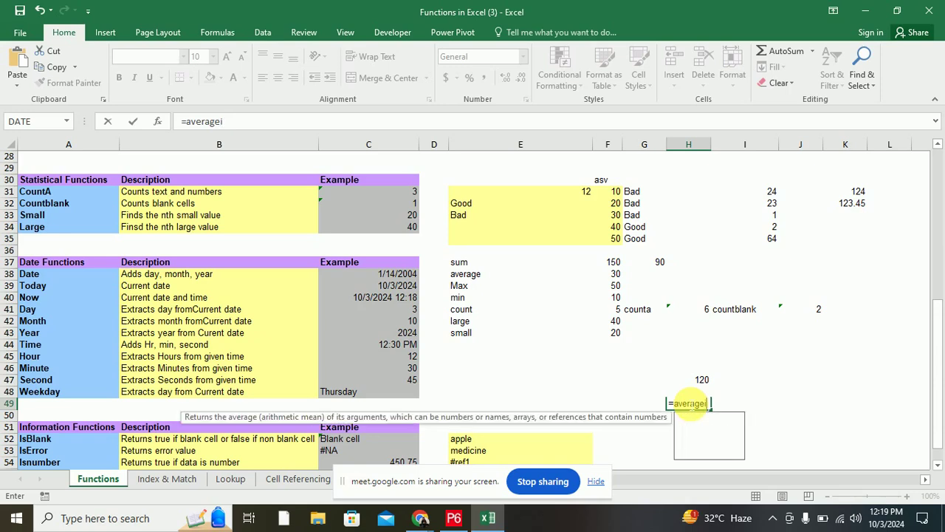
{"action": "type", "text": "if"}
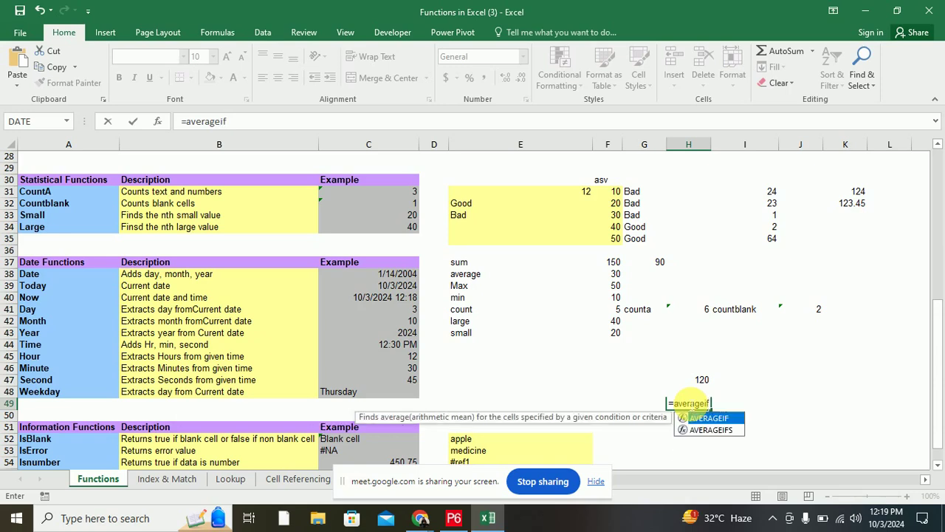
{"action": "type", "text": "("}
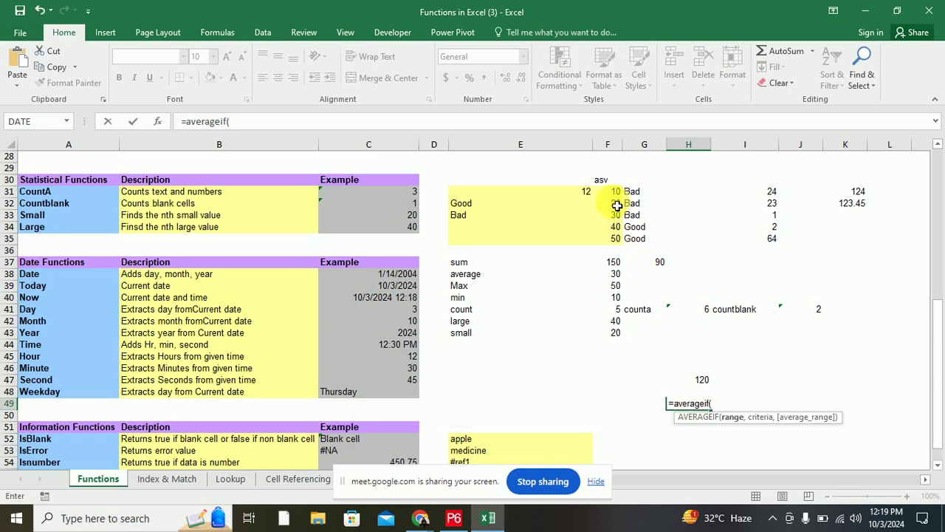
{"action": "left_click_drag", "start_coordinate": [612, 192], "coordinate": [628, 249]}
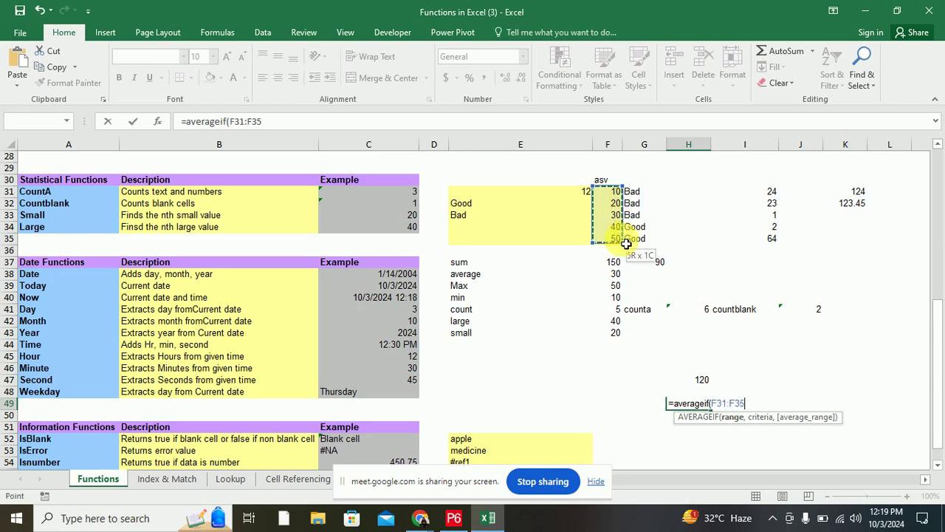
{"action": "type", "text": ",\""}
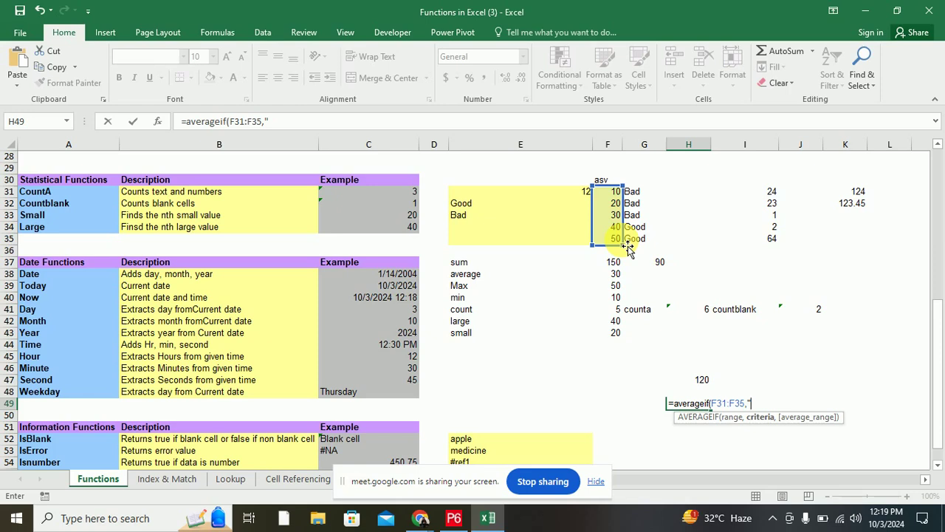
{"action": "type", "text": ">=3"}
{"action": "type", "text": "0\")"}
{"action": "key", "text": "Return"}
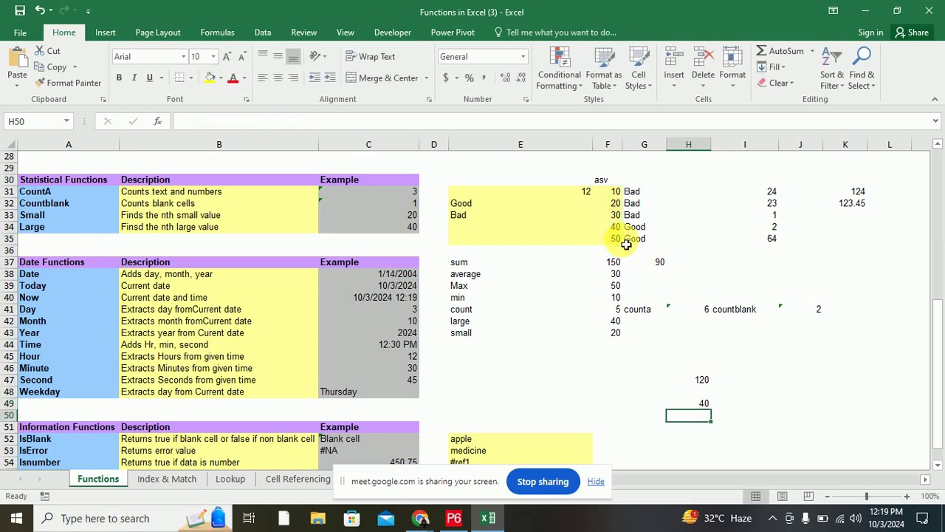
{"action": "key", "text": "Up"}
{"action": "key", "text": "Up"}
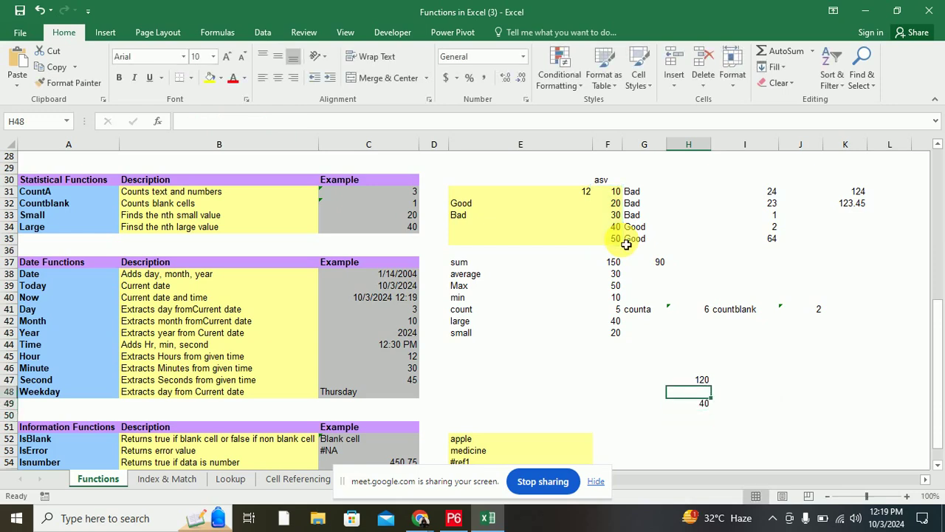
{"action": "type", "text": "=maxi"}
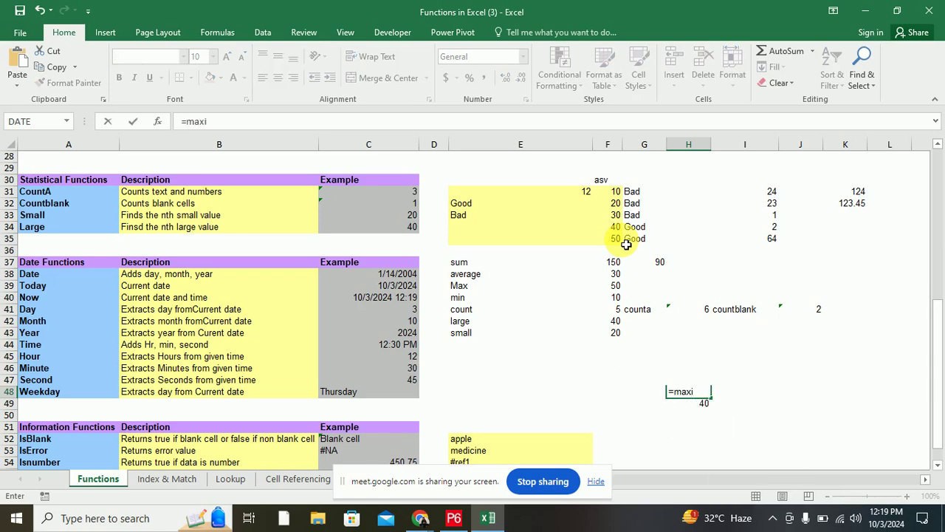
{"action": "key", "text": "BackSpace"}
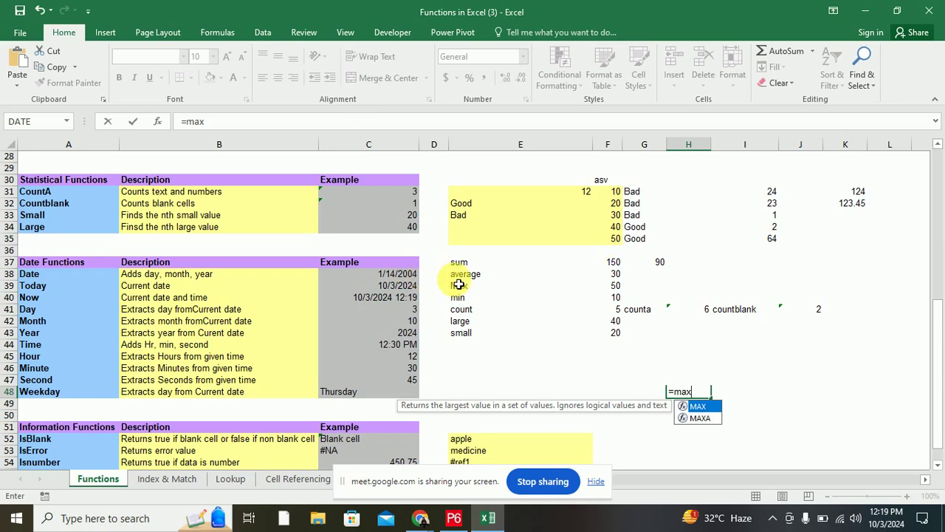
{"action": "left_click_drag", "start_coordinate": [473, 290], "coordinate": [513, 310]}
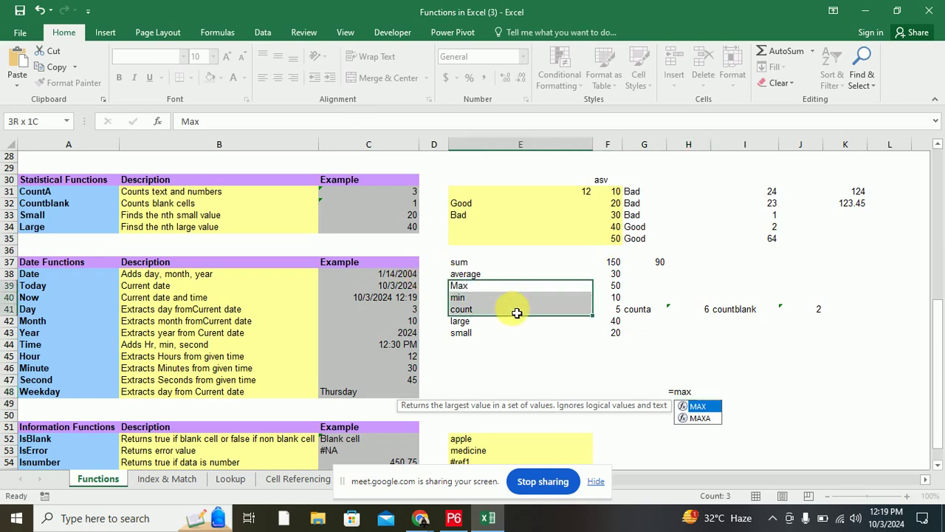
{"action": "left_click", "coordinate": [691, 391]}
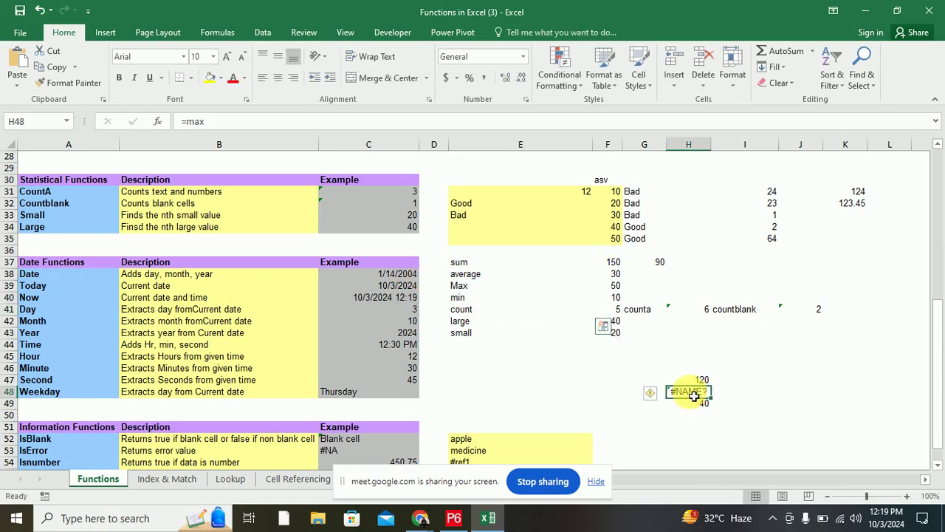
{"action": "left_click", "coordinate": [198, 121]}
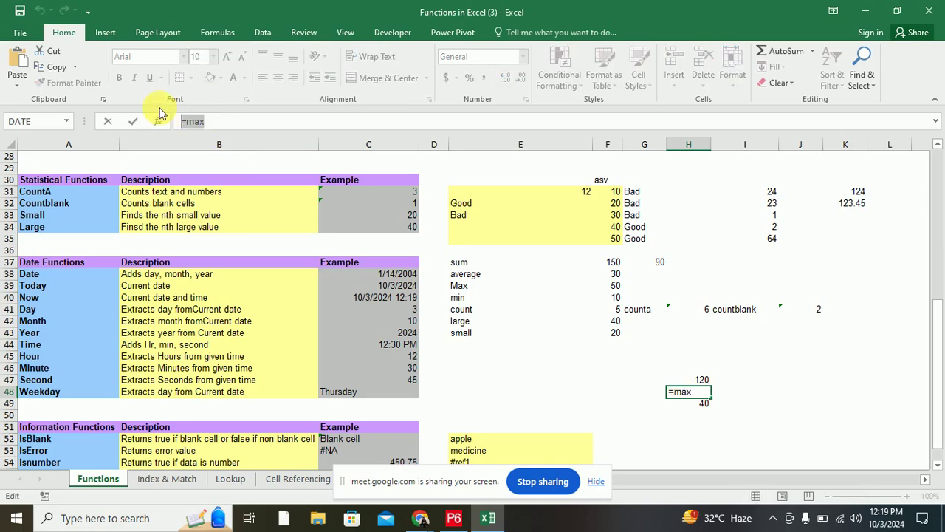
{"action": "key", "text": "BackSpace"}
{"action": "key", "text": "BackSpace"}
{"action": "key", "text": "BackSpace"}
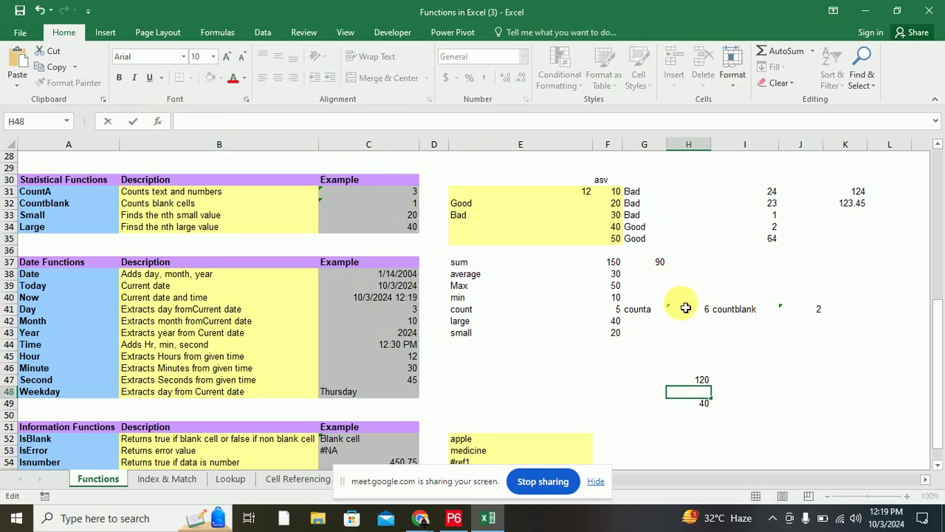
- Review the IF formula in G31 and the 'if' label in H27
{"action": "left_click", "coordinate": [728, 242]}
{"action": "scroll", "coordinate": [665, 225], "scroll_direction": "up", "scroll_amount": 2}
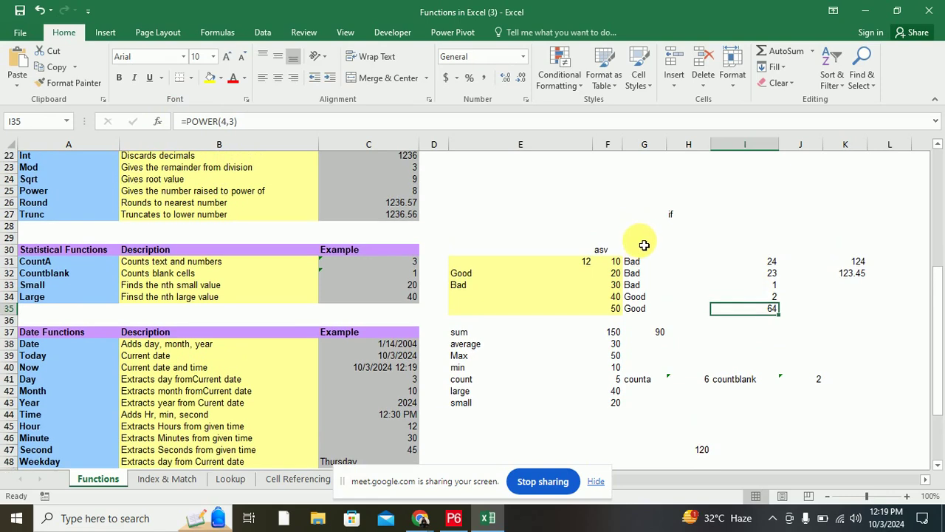
{"action": "left_click", "coordinate": [640, 265]}
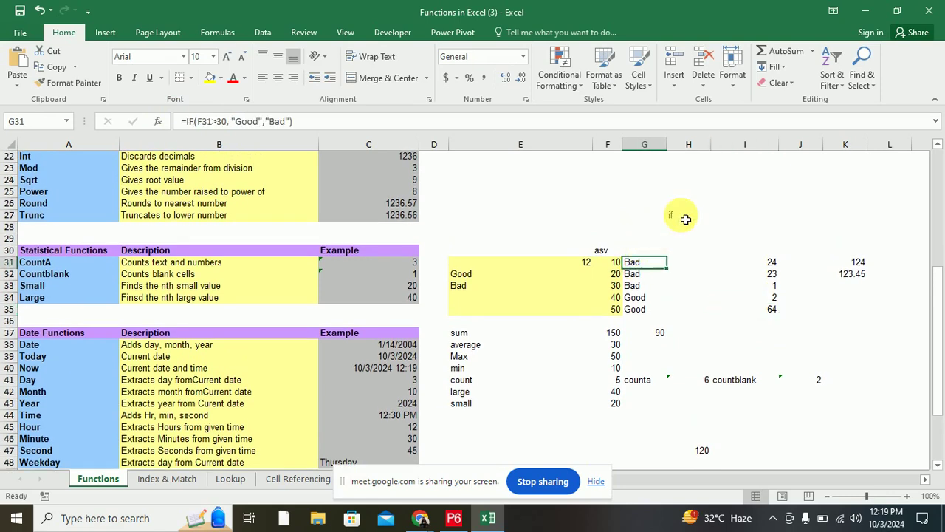
{"action": "left_click", "coordinate": [679, 217]}
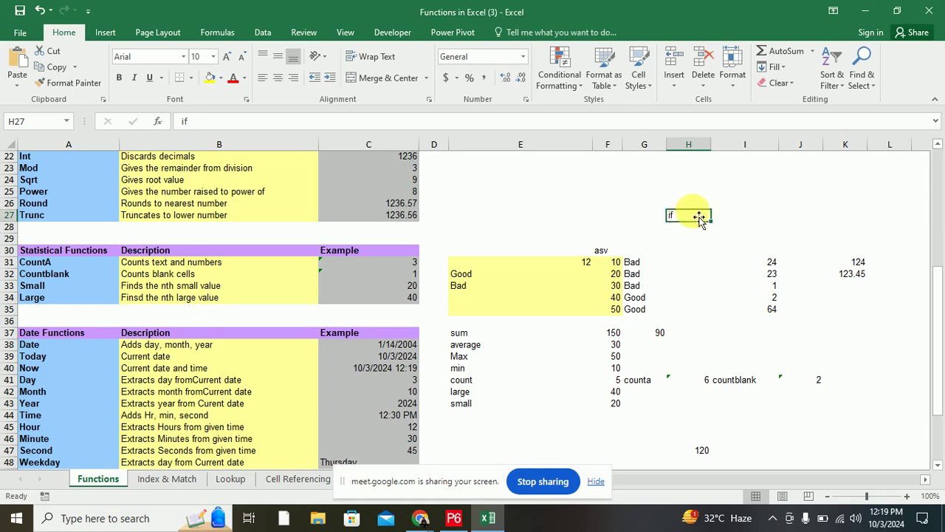
{"action": "left_click", "coordinate": [739, 215]}
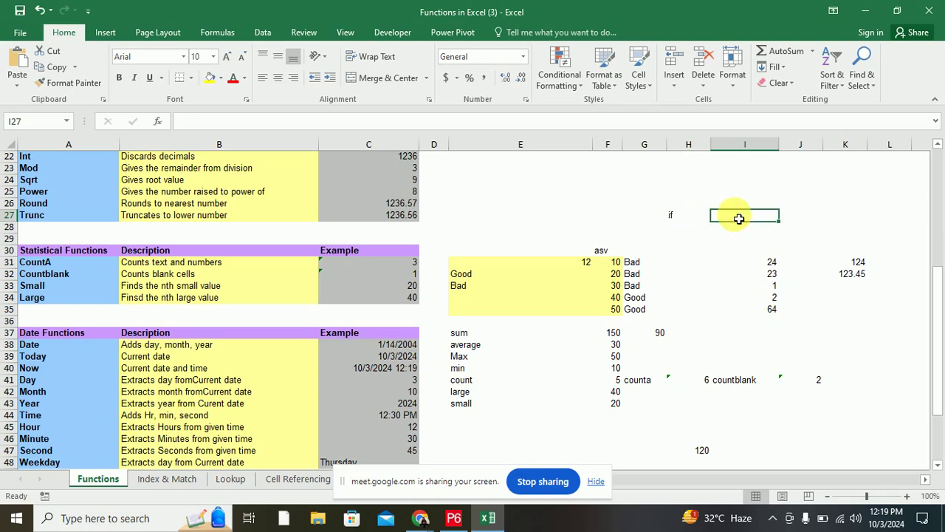
- Enter the first band, 0-30 labelled poor, in I23:J23
{"action": "left_click", "coordinate": [750, 168]}
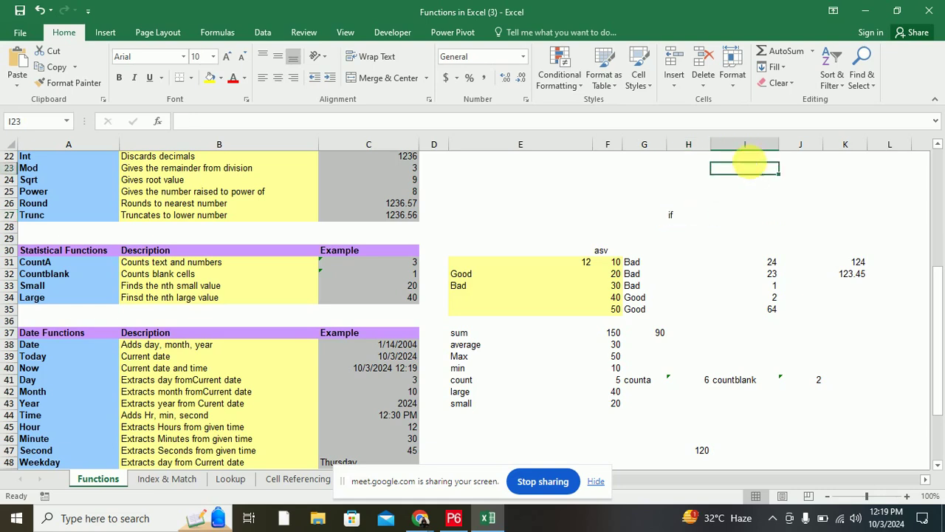
{"action": "type", "text": "0-"}
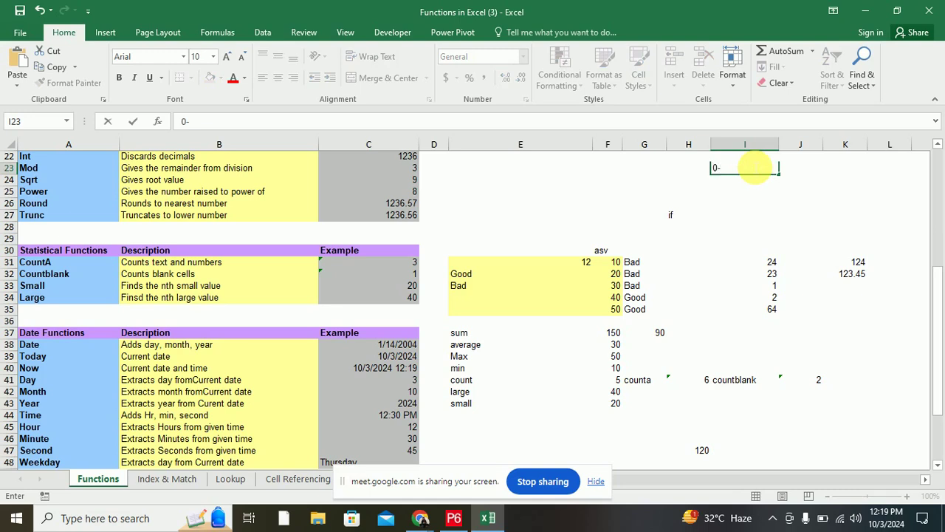
{"action": "type", "text": "30"}
{"action": "left_click", "coordinate": [813, 171]}
{"action": "type", "text": "poo"}
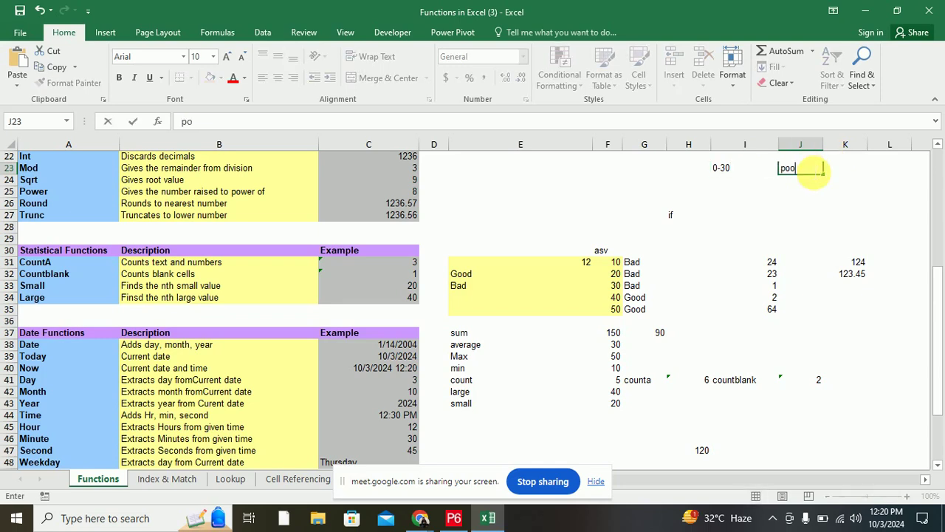
{"action": "type", "text": "r"}
- Add the 30-40 band labelled average in I24:J24
{"action": "left_click", "coordinate": [731, 180]}
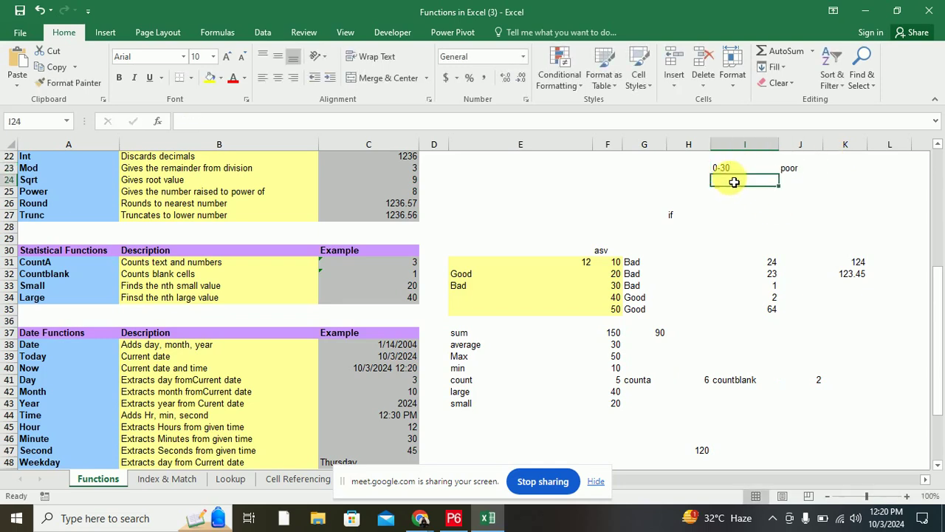
{"action": "type", "text": "30"}
{"action": "left_click", "coordinate": [794, 181]}
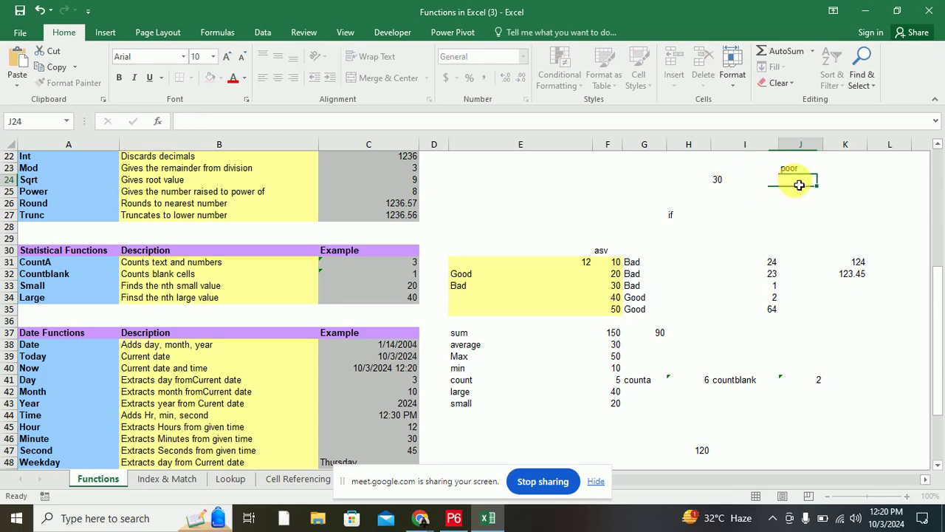
{"action": "type", "text": "average"}
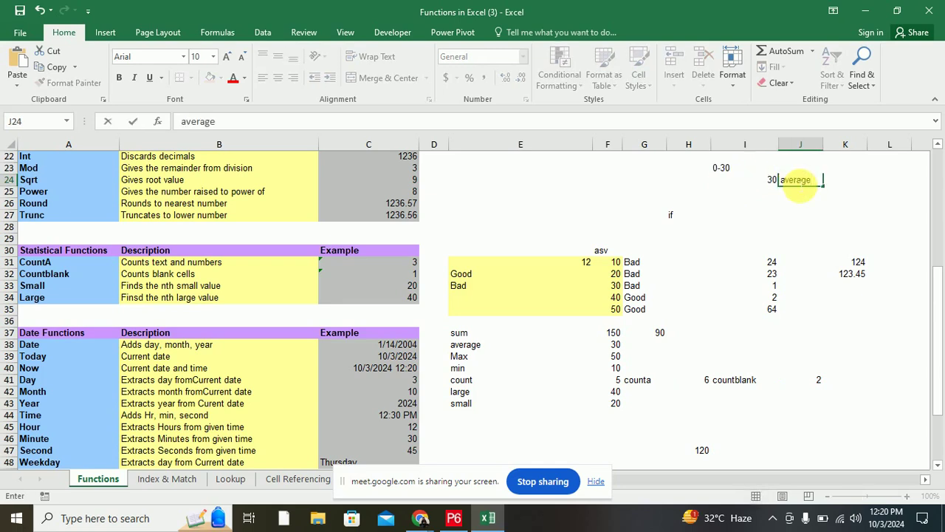
{"action": "left_click", "coordinate": [716, 180]}
{"action": "left_click", "coordinate": [305, 124]}
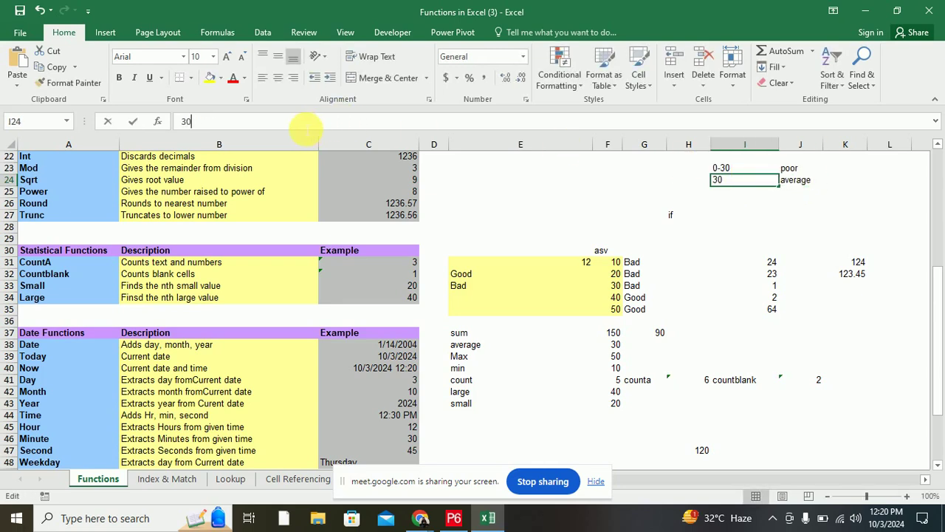
{"action": "type", "text": "-40"}
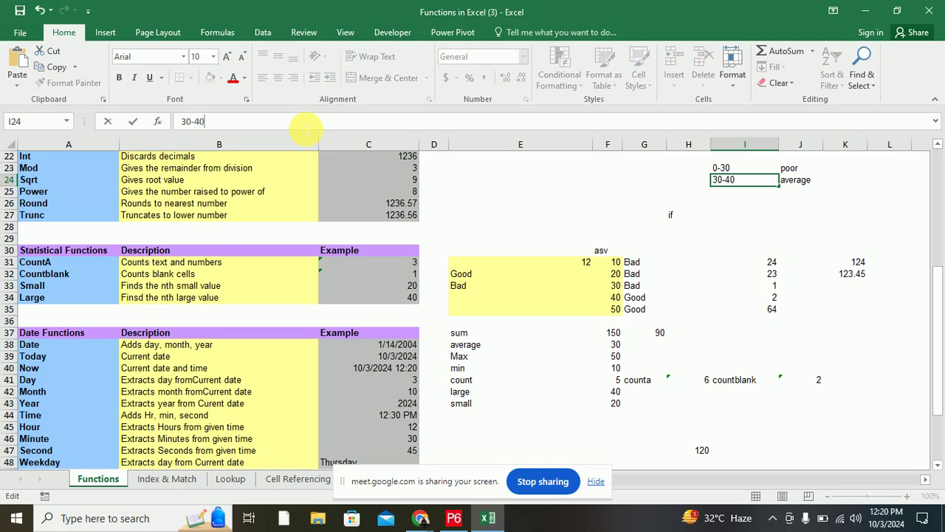
{"action": "left_click", "coordinate": [745, 192]}
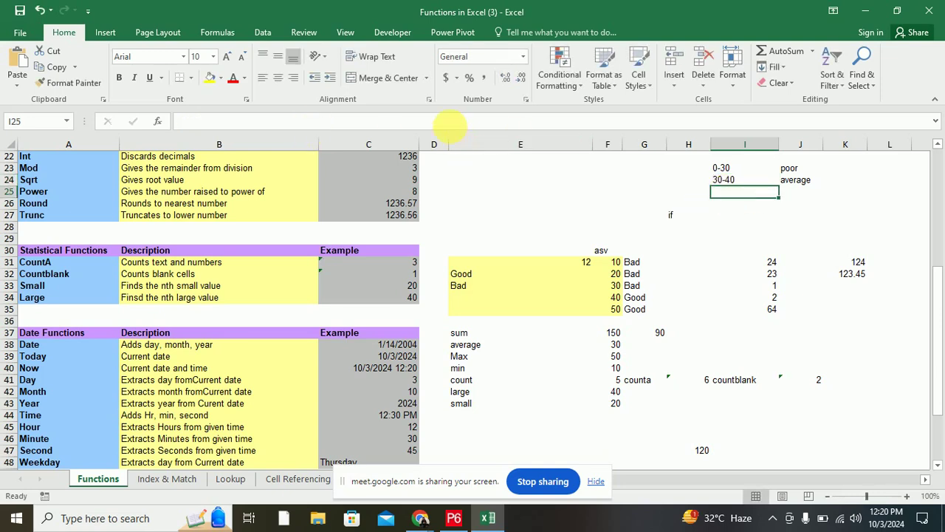
- Add the 40-50 band labelled good in row 25 and select I23:J25
{"action": "type", "text": "40-"}
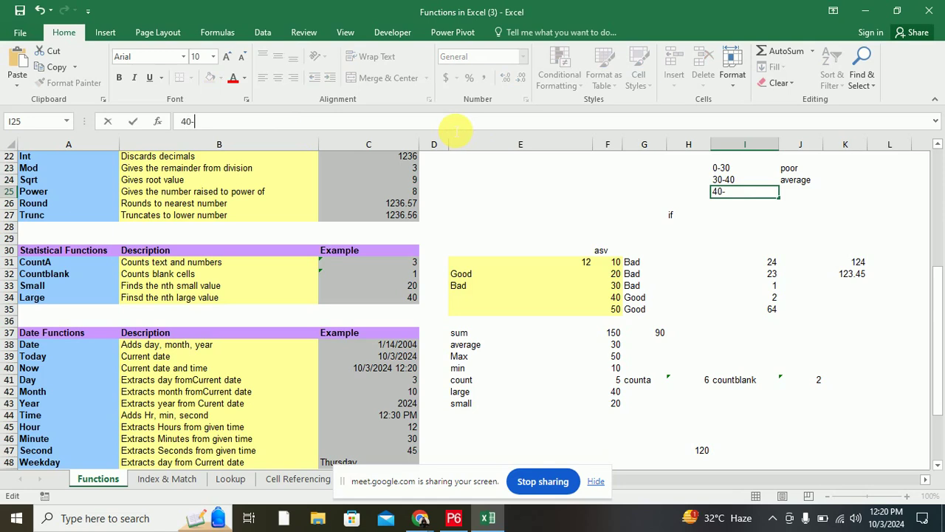
{"action": "type", "text": "50"}
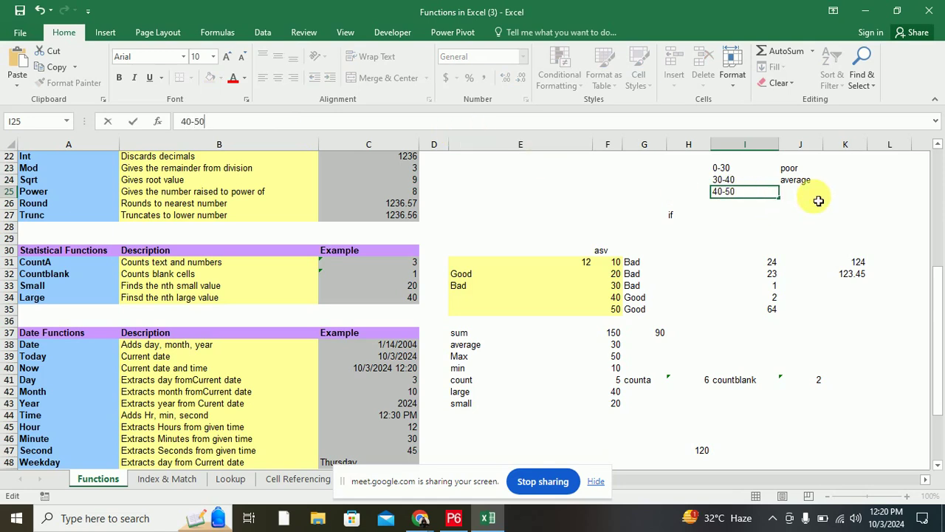
{"action": "left_click", "coordinate": [811, 193]}
{"action": "type", "text": "good"}
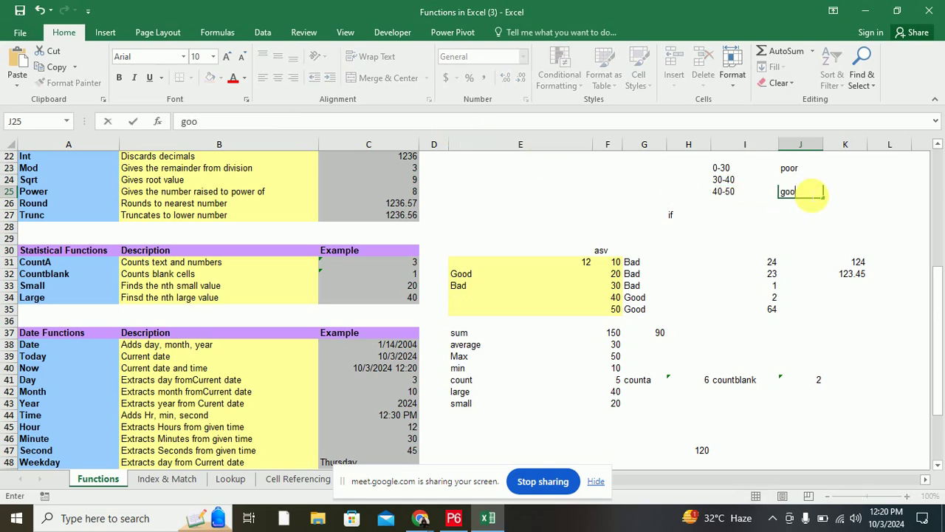
{"action": "left_click", "coordinate": [709, 220]}
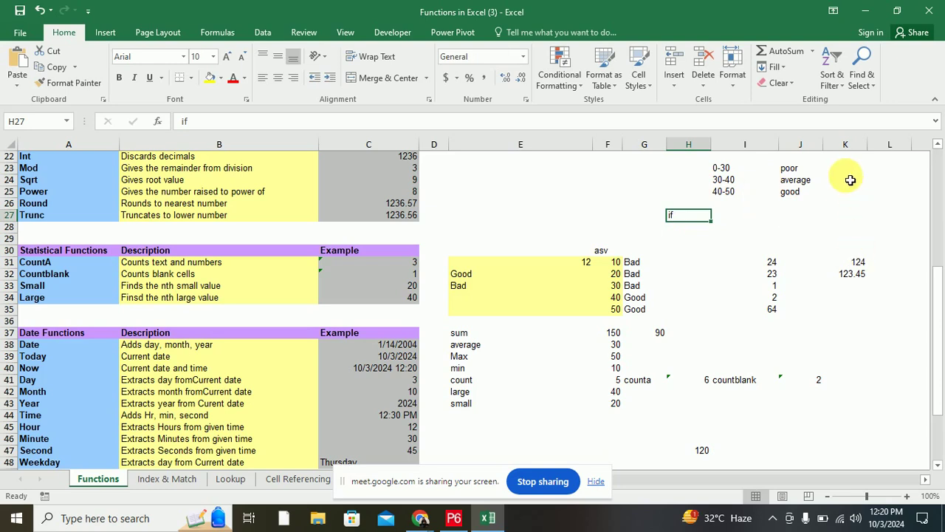
{"action": "left_click_drag", "start_coordinate": [716, 166], "coordinate": [795, 194]}
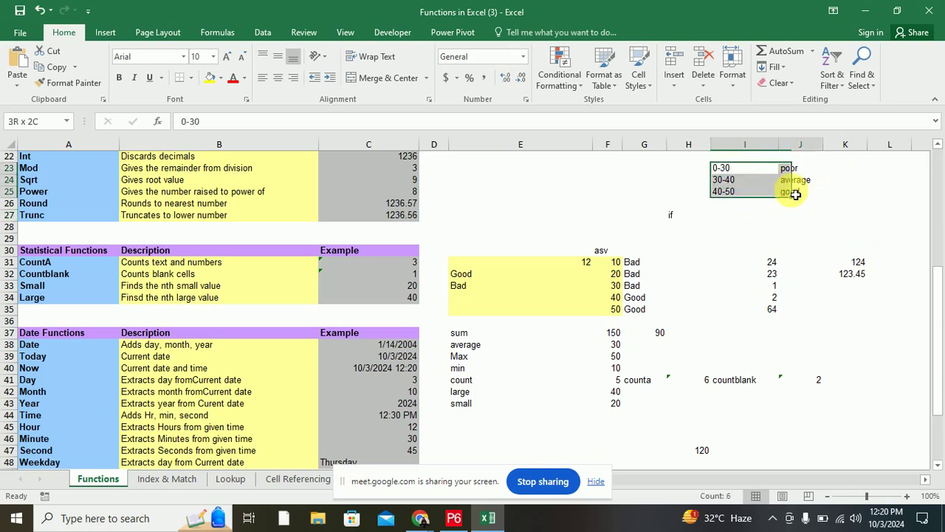
- Start an IF formula in H31 testing whether F31 is below 30
{"action": "left_click", "coordinate": [644, 263]}
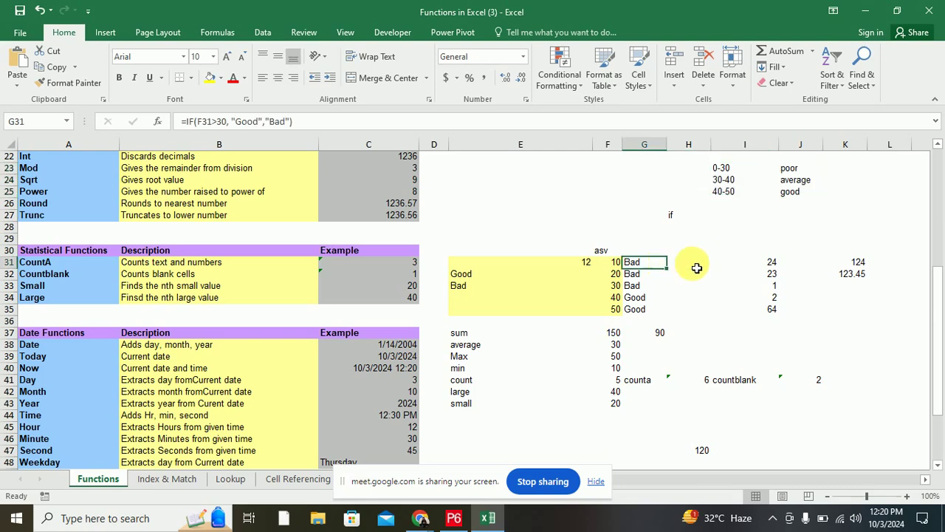
{"action": "left_click", "coordinate": [696, 264]}
{"action": "left_click", "coordinate": [377, 124]}
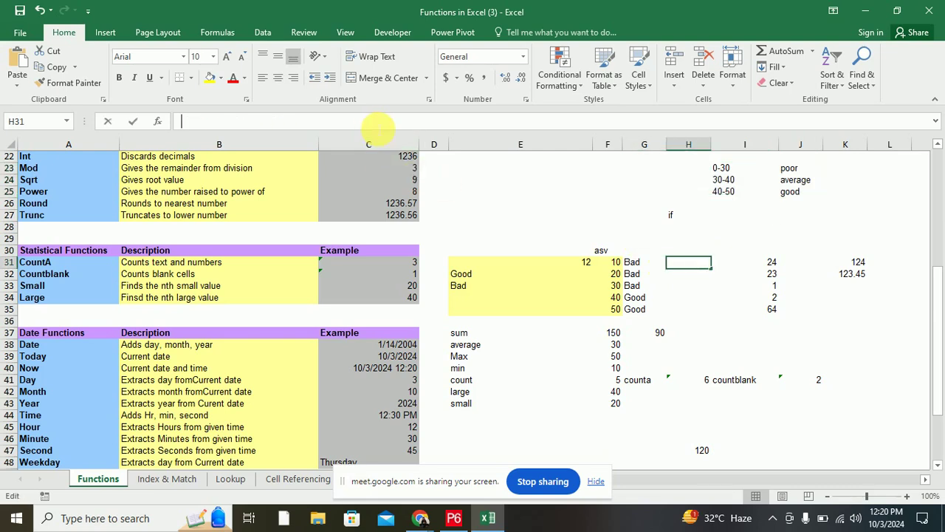
{"action": "type", "text": "=if"}
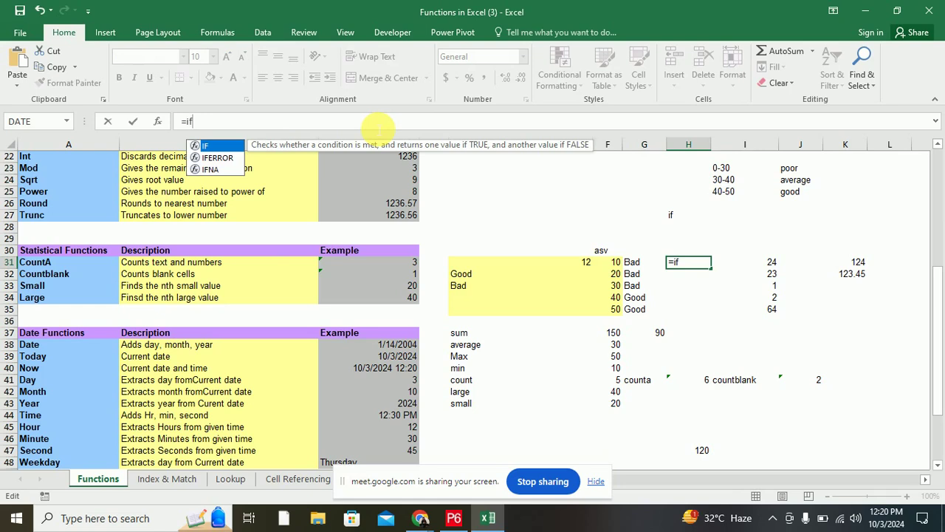
{"action": "type", "text": "("}
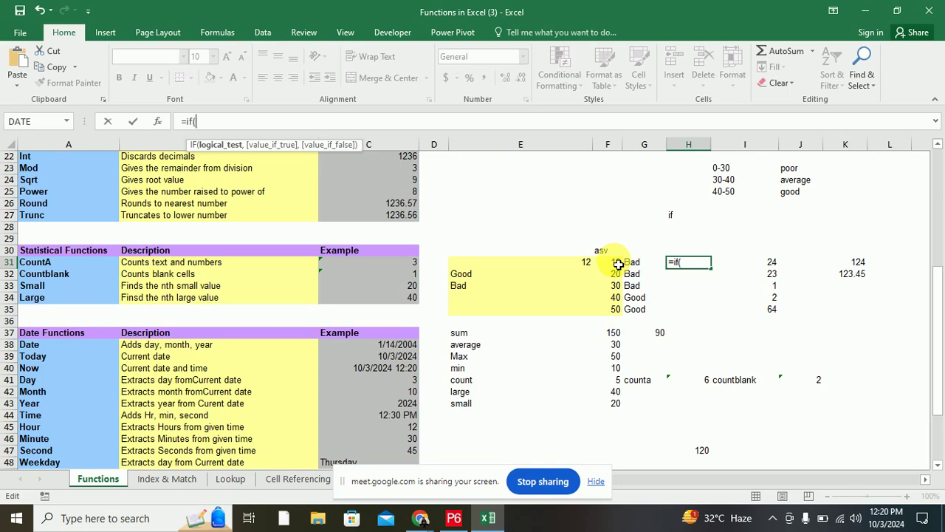
{"action": "left_click", "coordinate": [619, 265]}
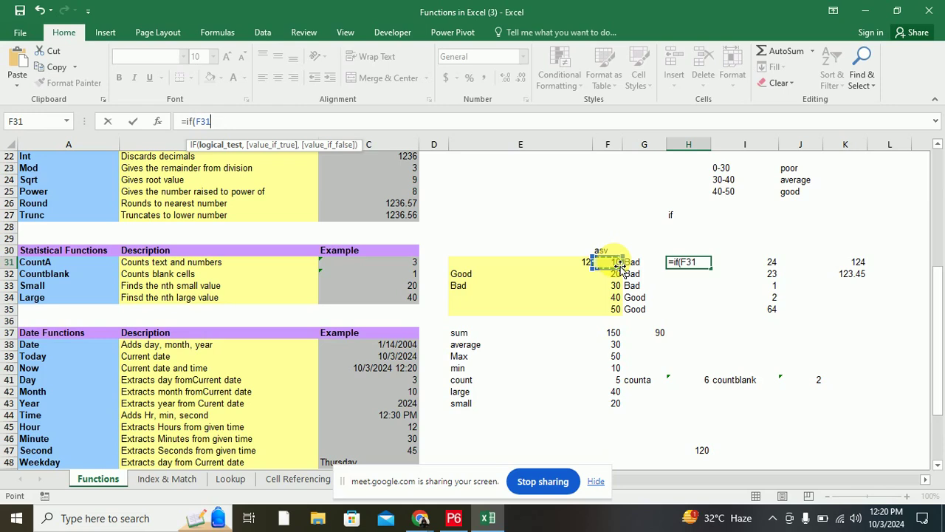
{"action": "type", "text": "<"}
{"action": "type", "text": "30,"}
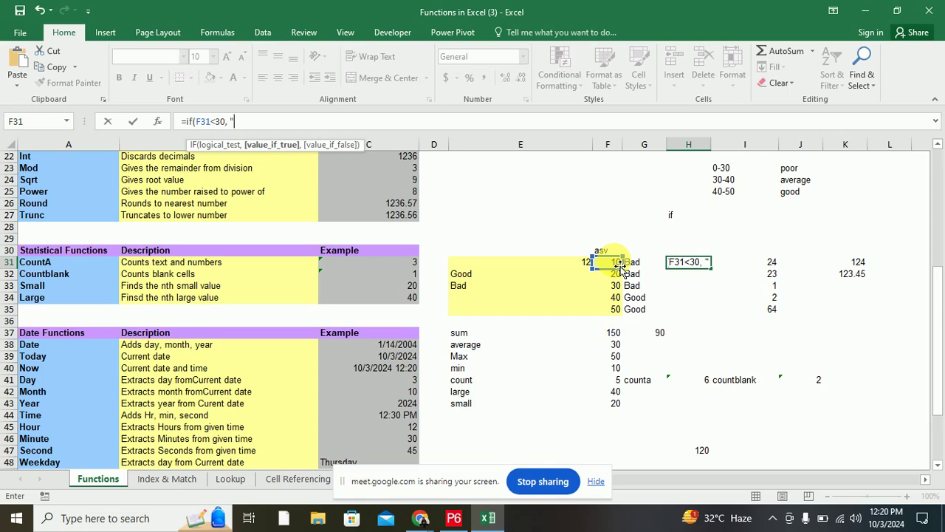
- Add the "poor" result and a nested IF on F31 for the average and Good grades
{"action": "type", "text": "poor\""}
{"action": "type", "text": ", "}
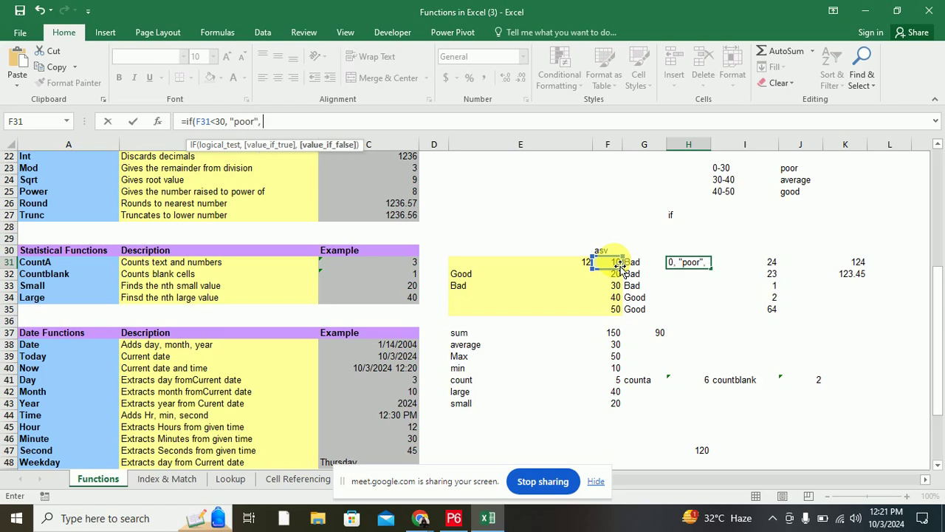
{"action": "type", "text": "if"}
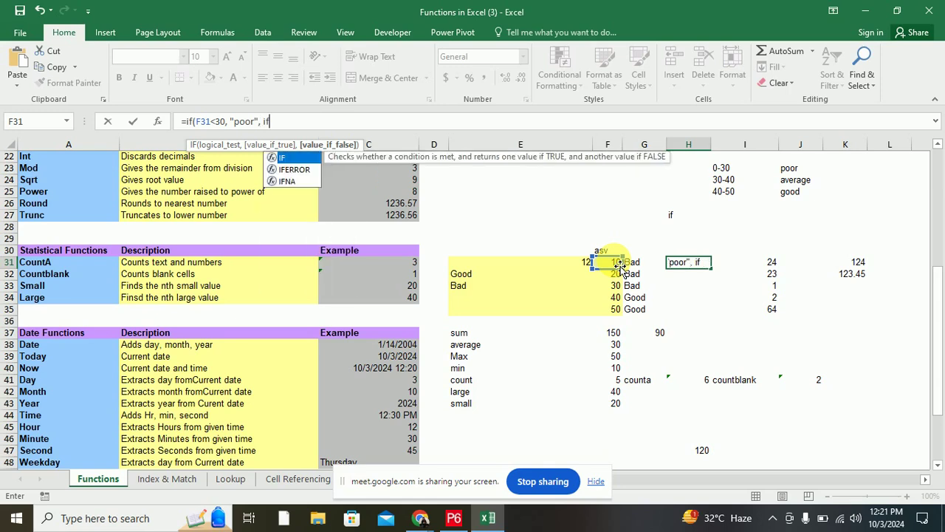
{"action": "type", "text": "()"}
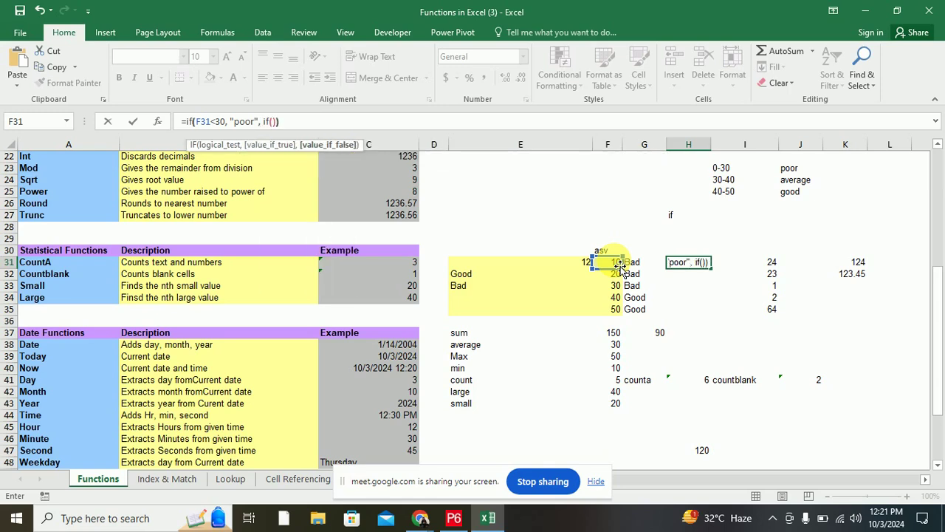
{"action": "left_click", "coordinate": [620, 266]}
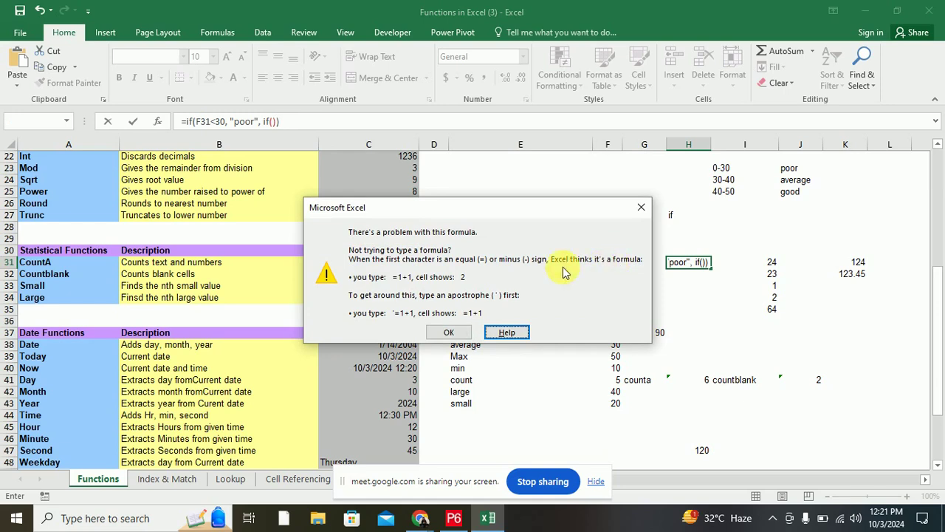
{"action": "left_click", "coordinate": [449, 332]}
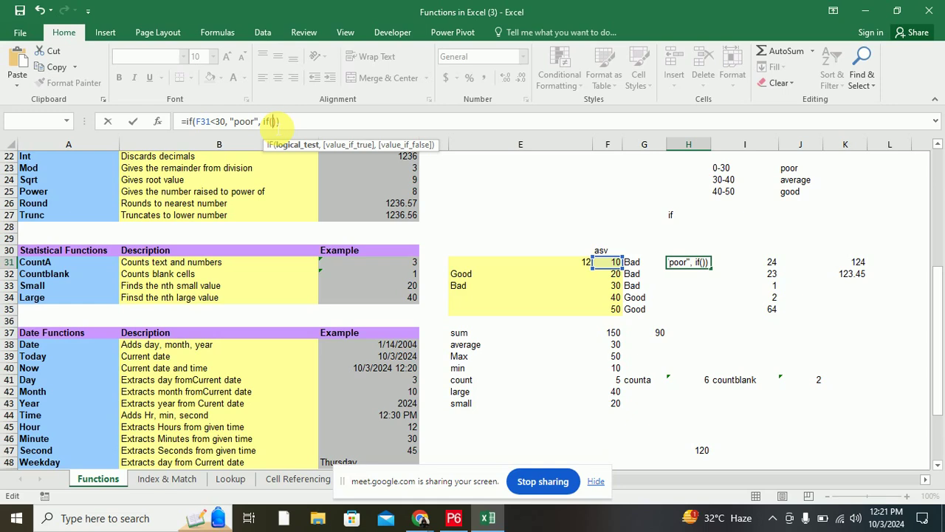
{"action": "left_click", "coordinate": [606, 267]}
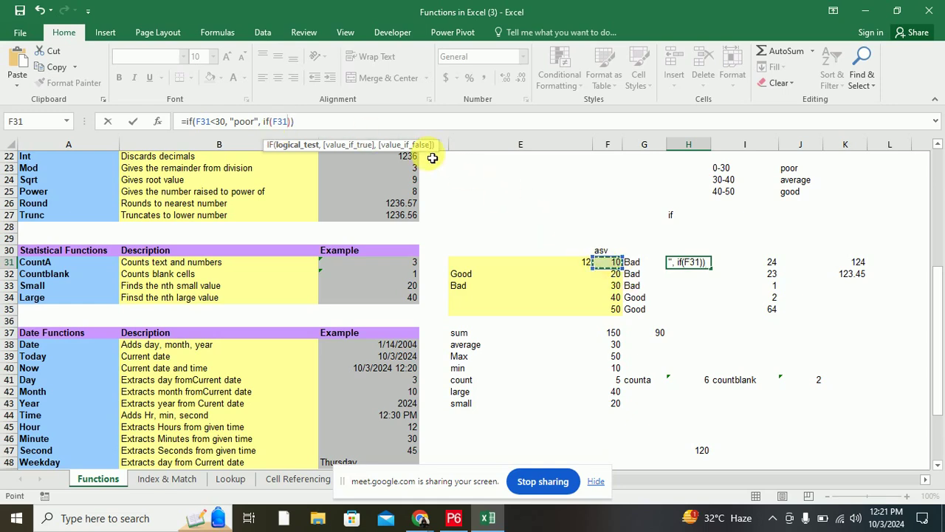
{"action": "type", "text": "<4"}
{"action": "type", "text": "0"}
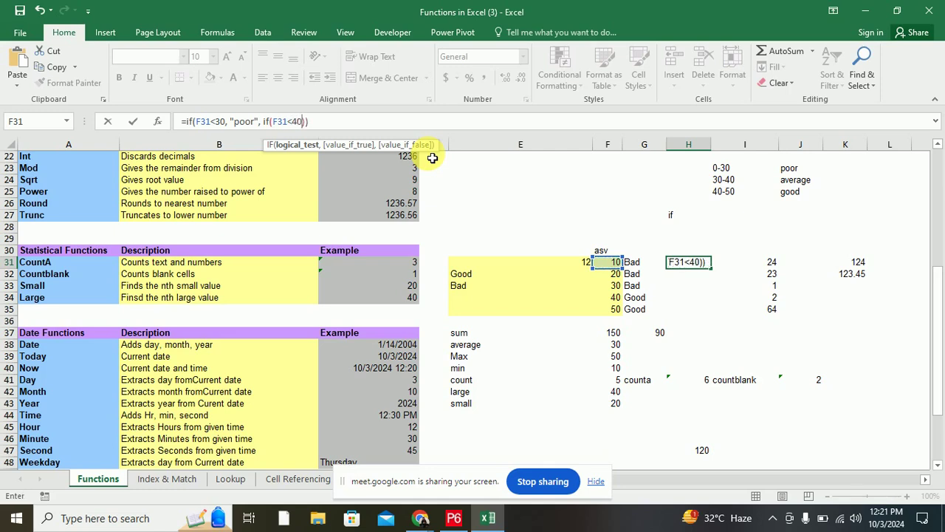
{"action": "type", "text": ", "}
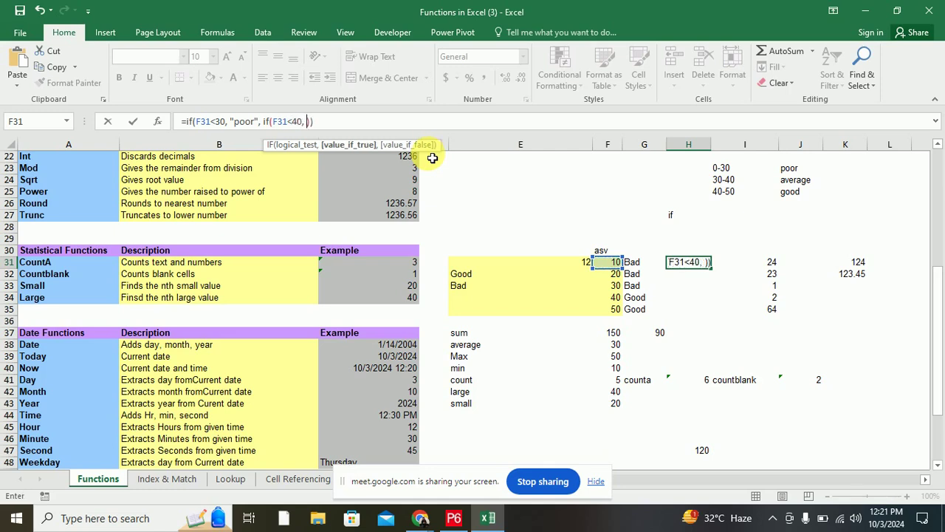
{"action": "type", "text": "A"}
{"action": "type", "text": "erage\""}
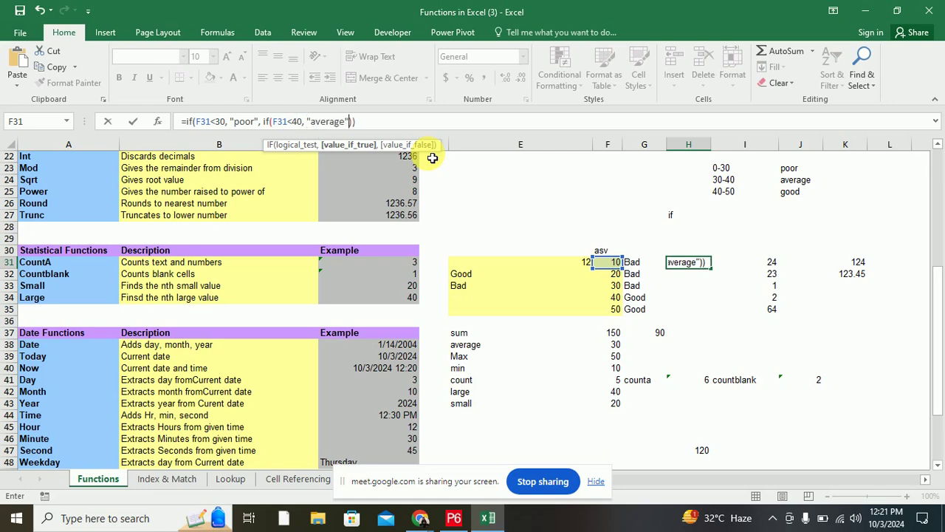
{"action": "type", "text": ", "}
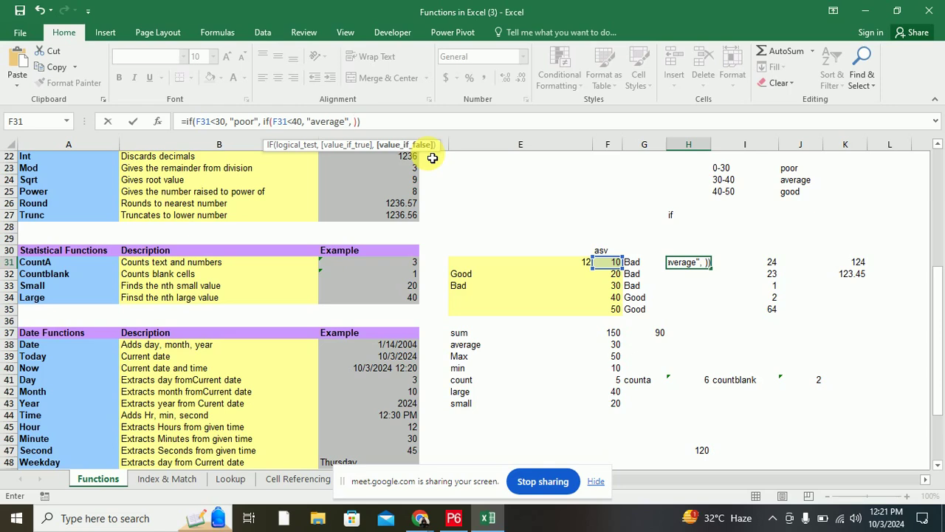
{"action": "type", "text": "Go"}
{"action": "type", "text": "od"}
{"action": "key", "text": "Return"}
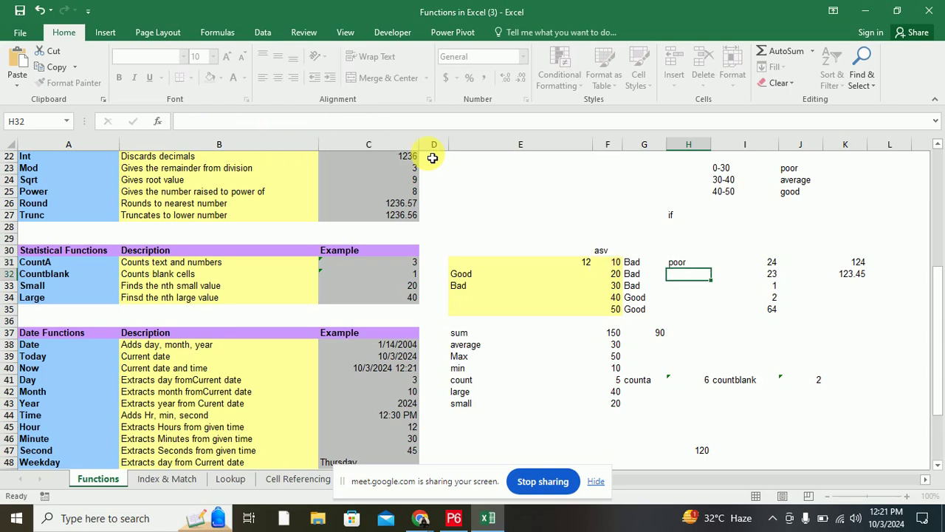
{"action": "left_click", "coordinate": [674, 264]}
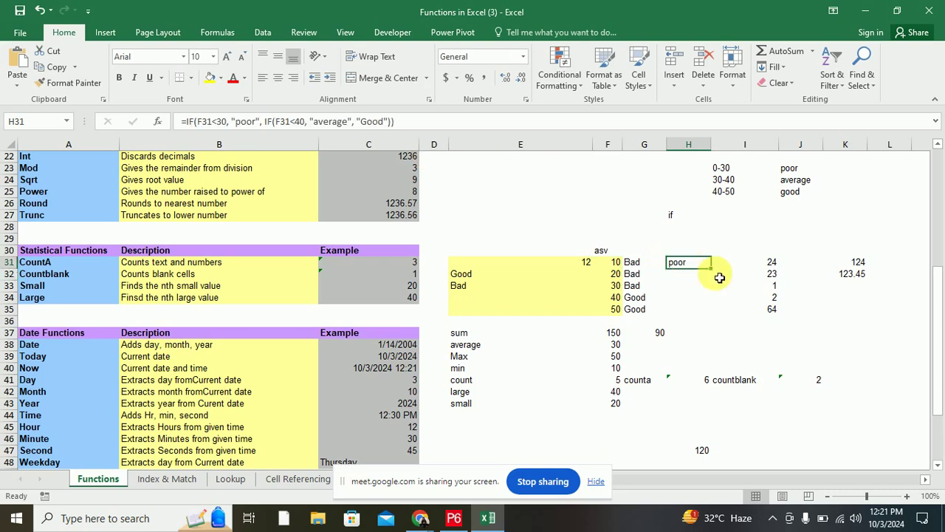
{"action": "left_click_drag", "start_coordinate": [717, 274], "coordinate": [713, 310]}
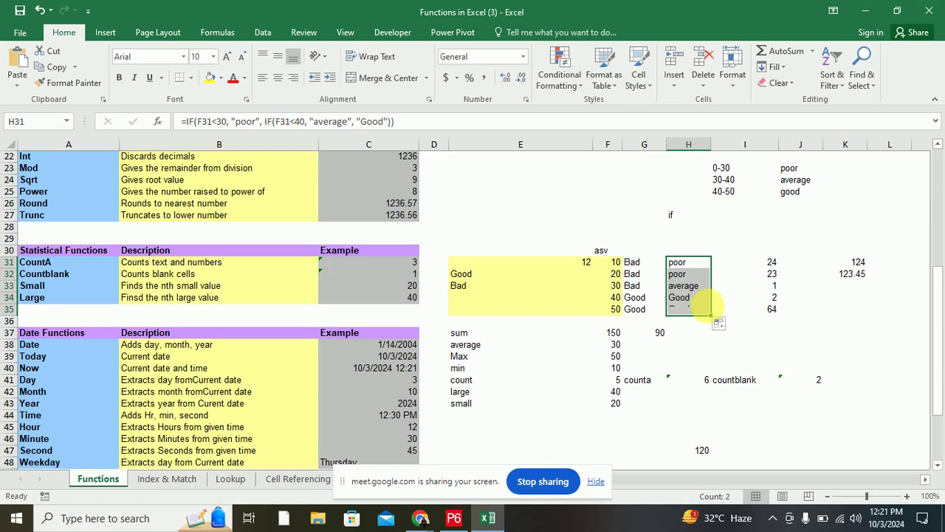
{"action": "left_click", "coordinate": [690, 286]}
{"action": "left_click", "coordinate": [687, 297]}
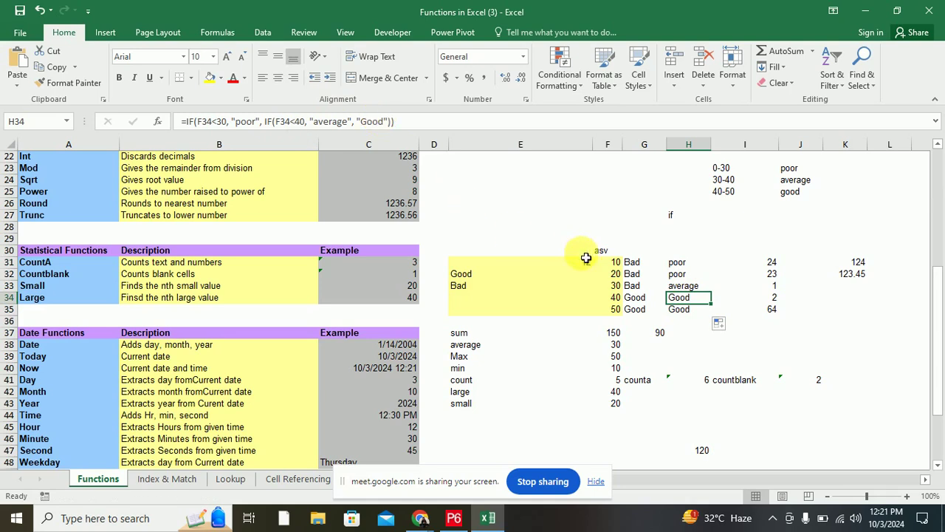
{"action": "left_click", "coordinate": [687, 309]}
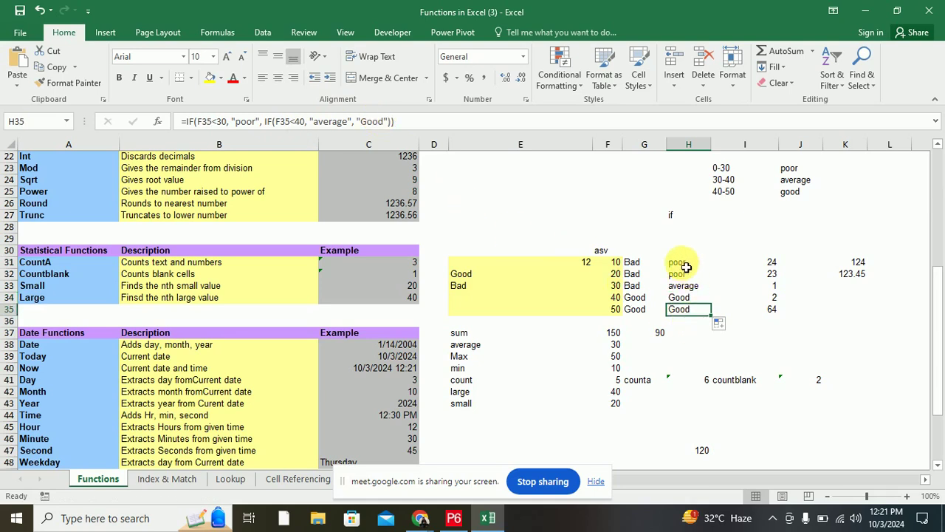
{"action": "left_click_drag", "start_coordinate": [680, 262], "coordinate": [687, 313]}
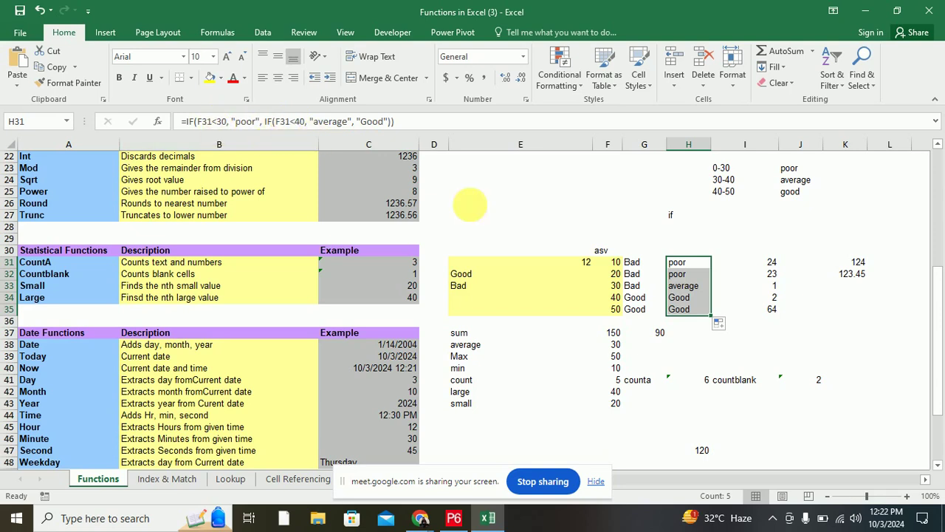
- Type the label 'nested if' in K36 and show the column H grades with H31's formula
{"action": "left_click", "coordinate": [861, 323]}
{"action": "type", "text": "ne"}
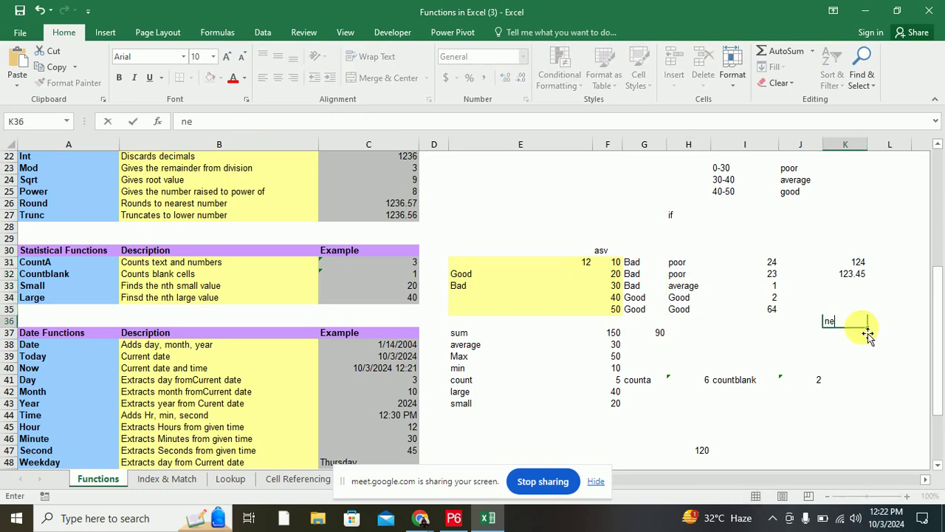
{"action": "type", "text": "st"}
{"action": "left_click", "coordinate": [872, 334]}
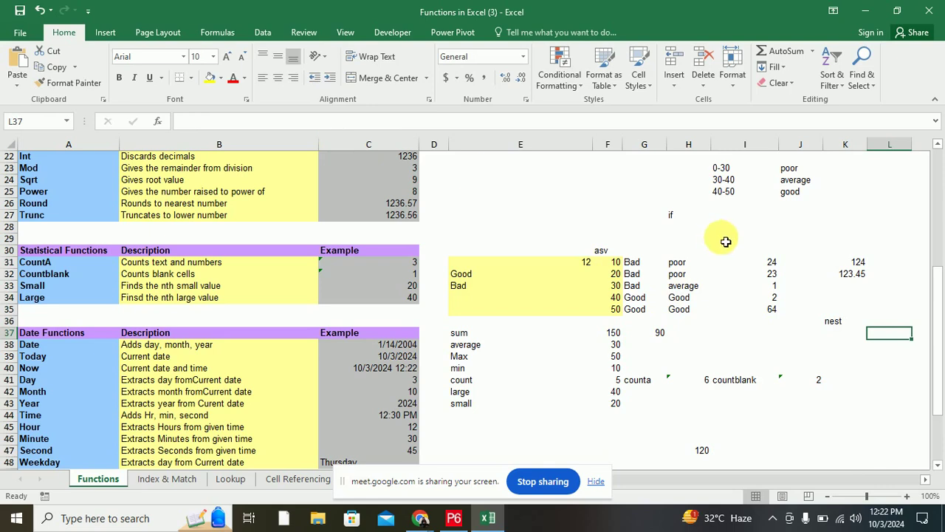
{"action": "left_click", "coordinate": [680, 263]}
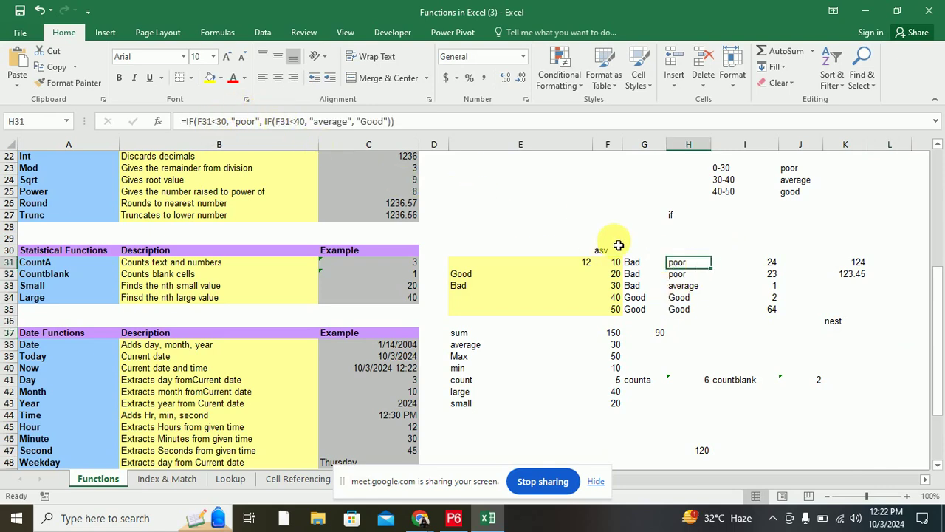
{"action": "left_click", "coordinate": [835, 321]}
{"action": "left_click", "coordinate": [367, 121]}
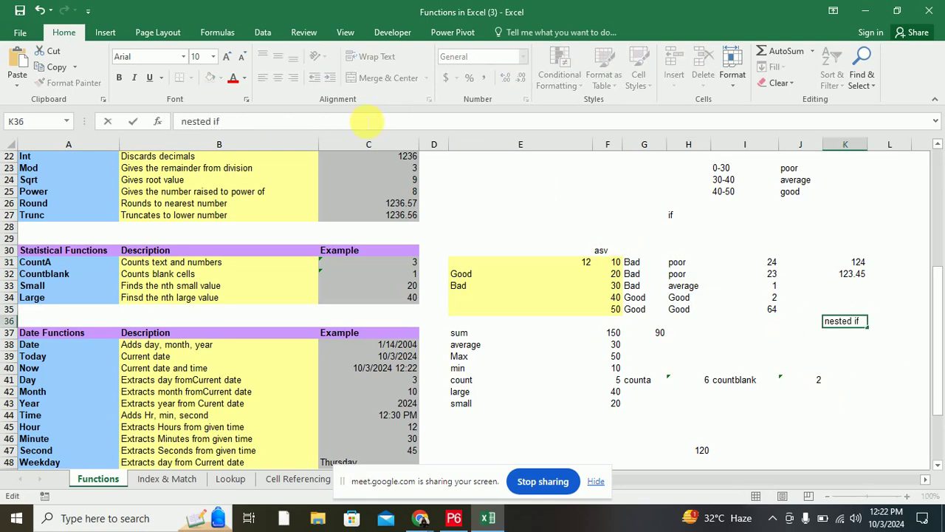
{"action": "left_click", "coordinate": [849, 345]}
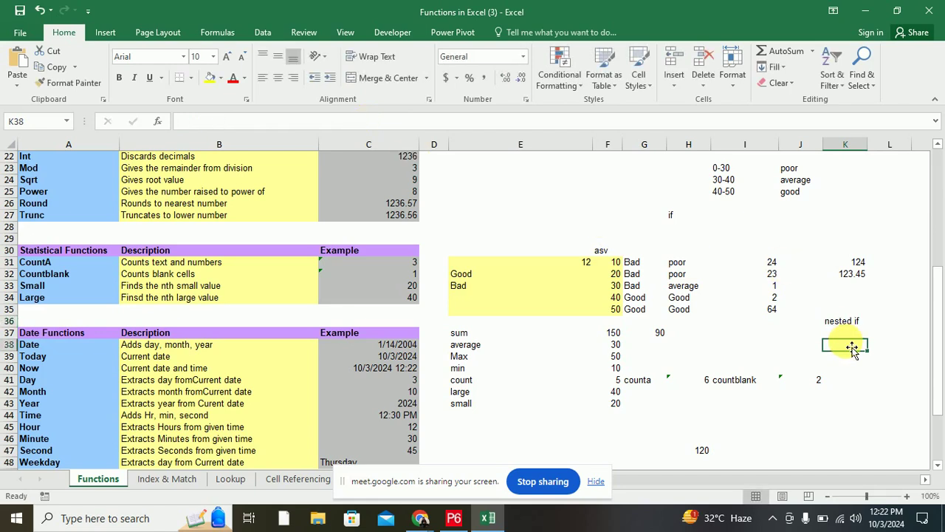
{"action": "left_click_drag", "start_coordinate": [676, 251], "coordinate": [683, 316]}
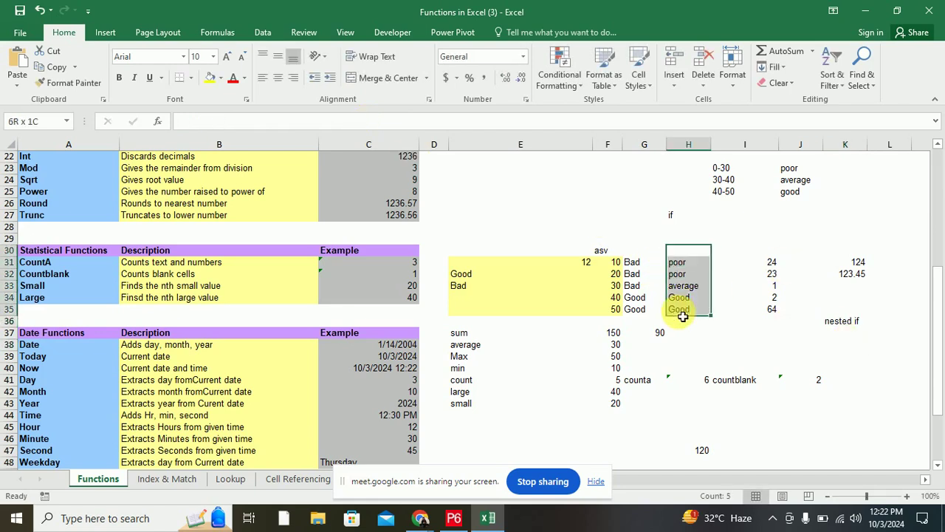
{"action": "left_click", "coordinate": [676, 262]}
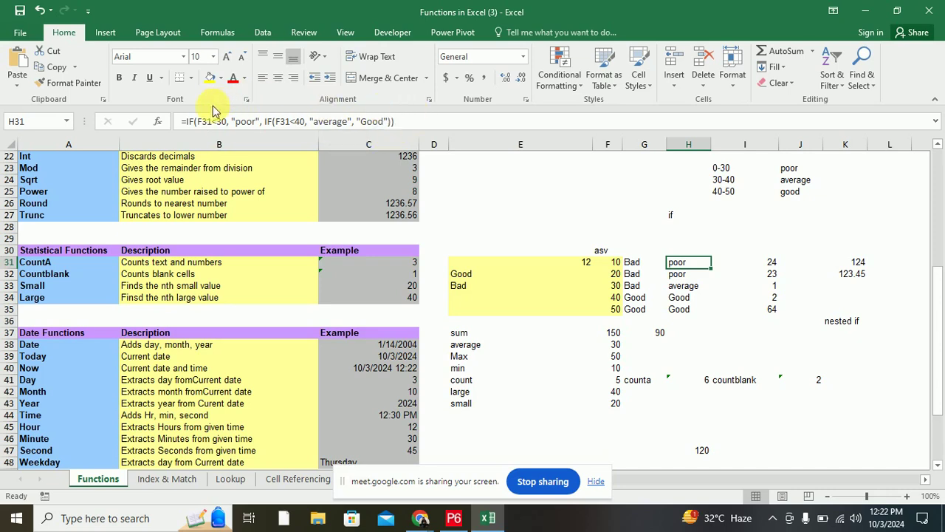
{"action": "left_click", "coordinate": [730, 268]}
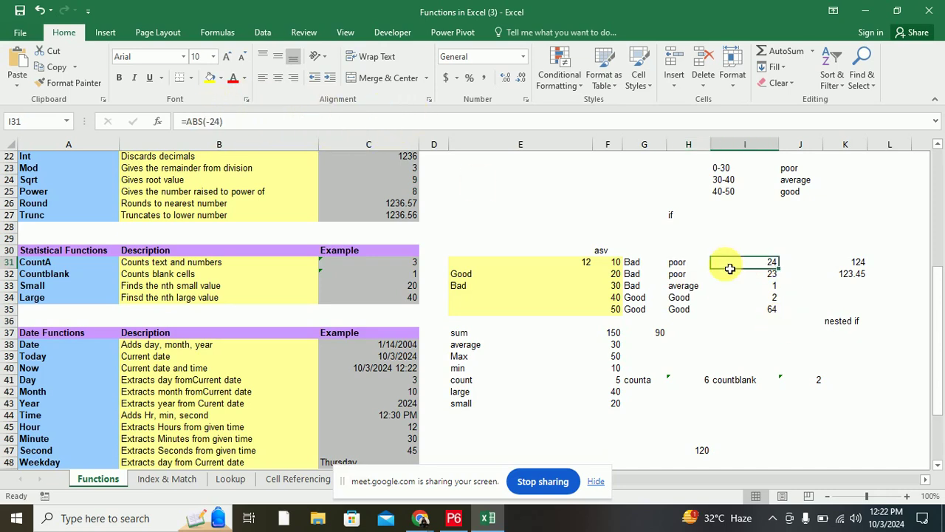
{"action": "right_click", "coordinate": [737, 146]}
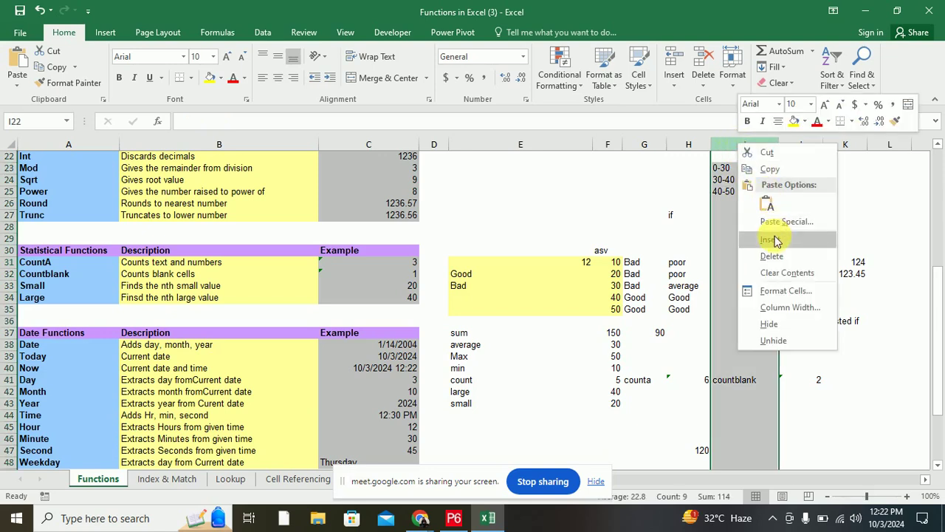
{"action": "left_click", "coordinate": [770, 239]}
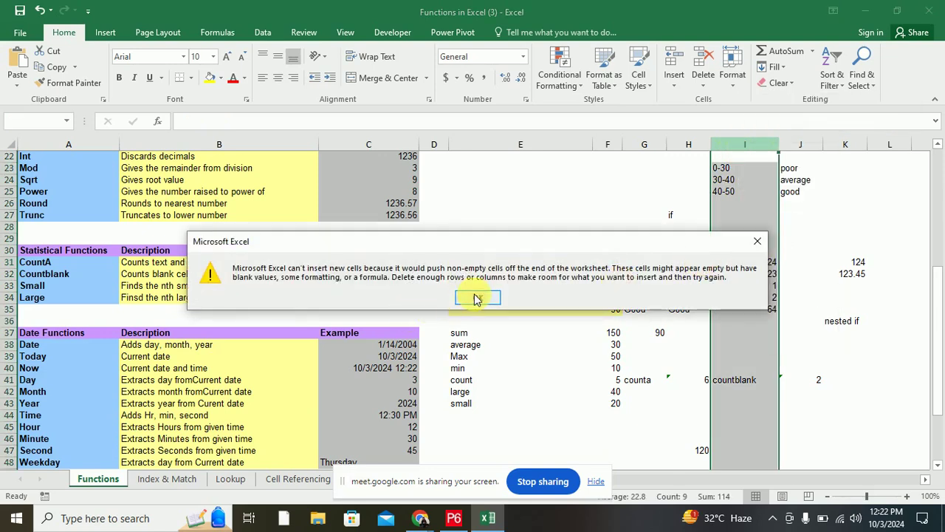
{"action": "left_click", "coordinate": [478, 297]}
{"action": "left_click", "coordinate": [907, 268]}
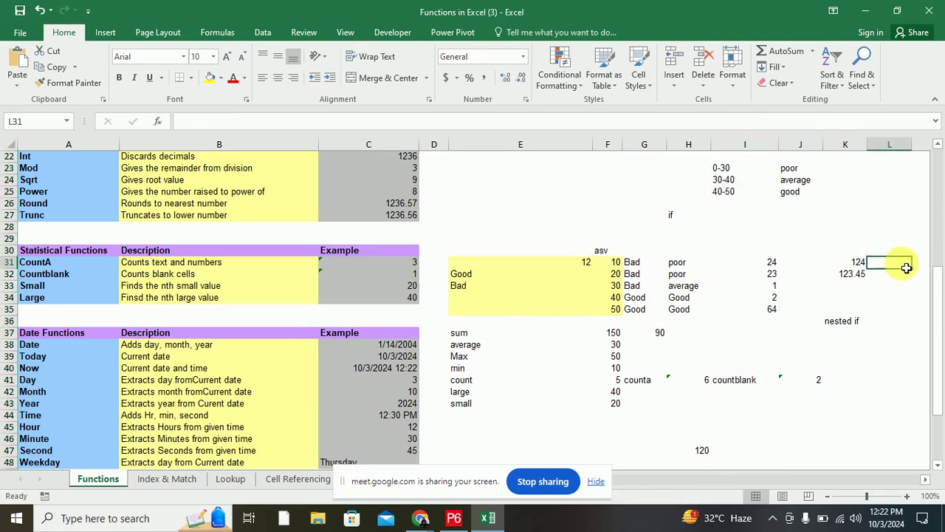
{"action": "type", "text": "=ifs"}
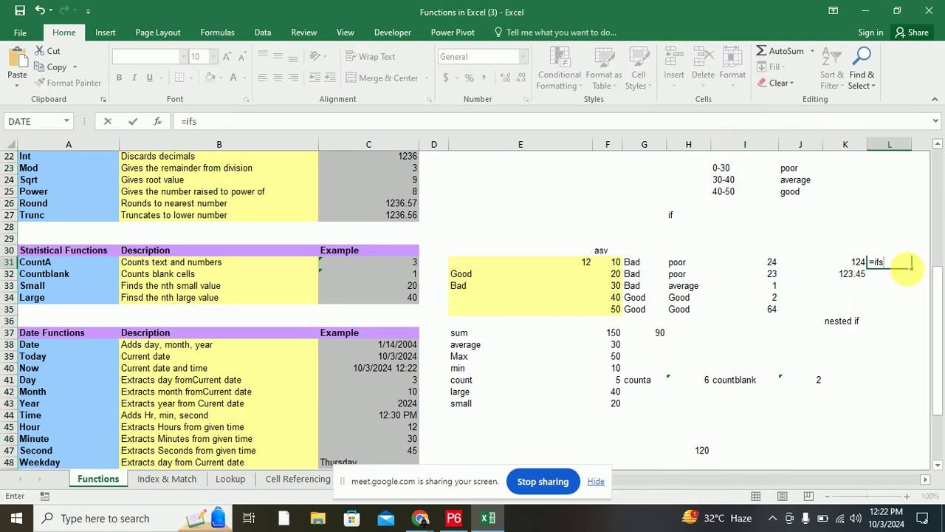
{"action": "key", "text": "BackSpace"}
{"action": "key", "text": "BackSpace"}
{"action": "key", "text": "BackSpace"}
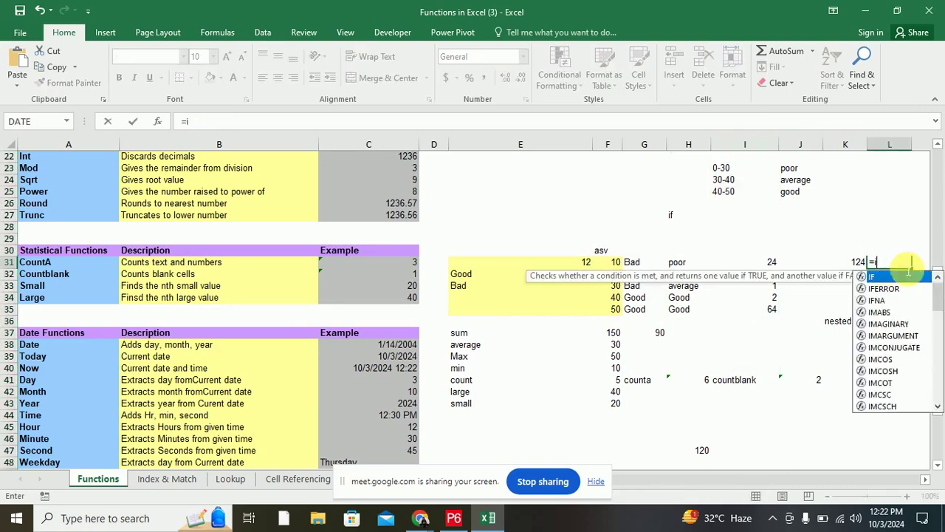
{"action": "key", "text": "BackSpace"}
{"action": "key", "text": "BackSpace"}
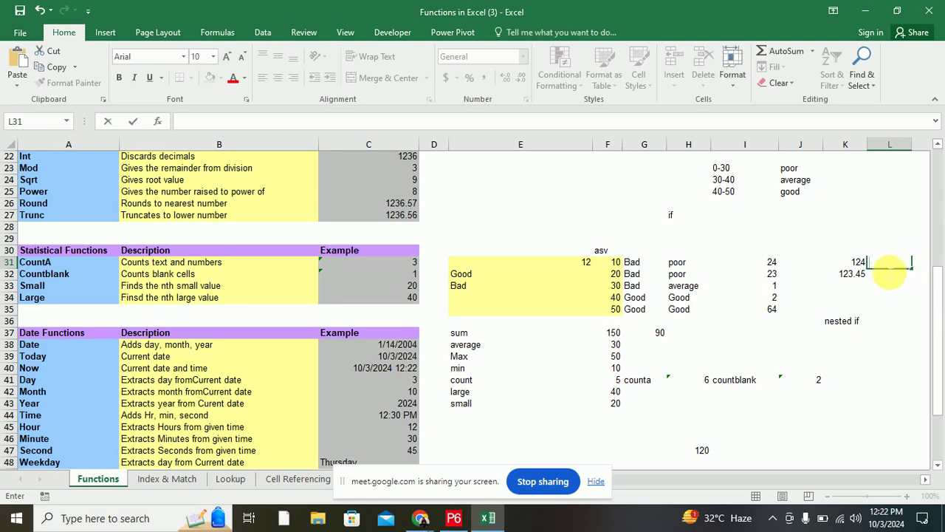
{"action": "left_click", "coordinate": [421, 518]}
- Bring Chrome forward and run a web search for 'sheets'
{"action": "left_click", "coordinate": [375, 485]}
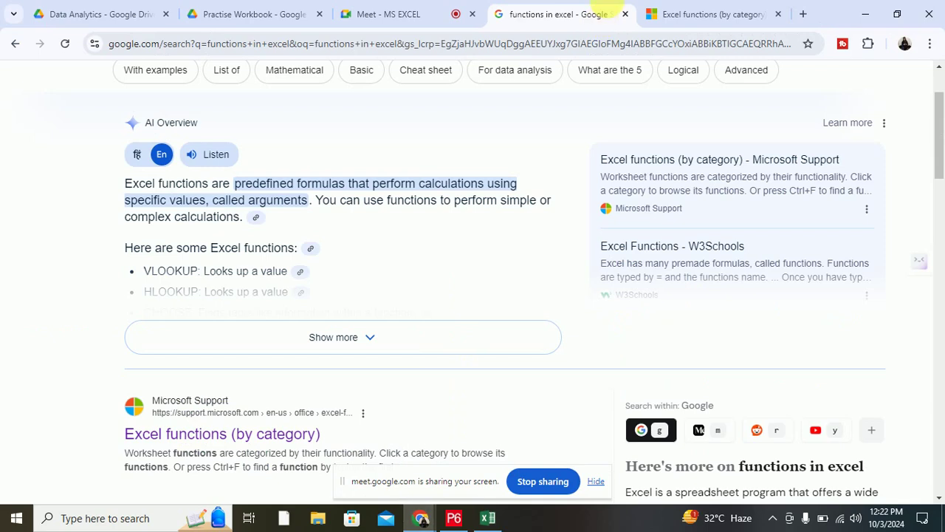
{"action": "left_click", "coordinate": [930, 44]}
{"action": "left_click", "coordinate": [537, 109]}
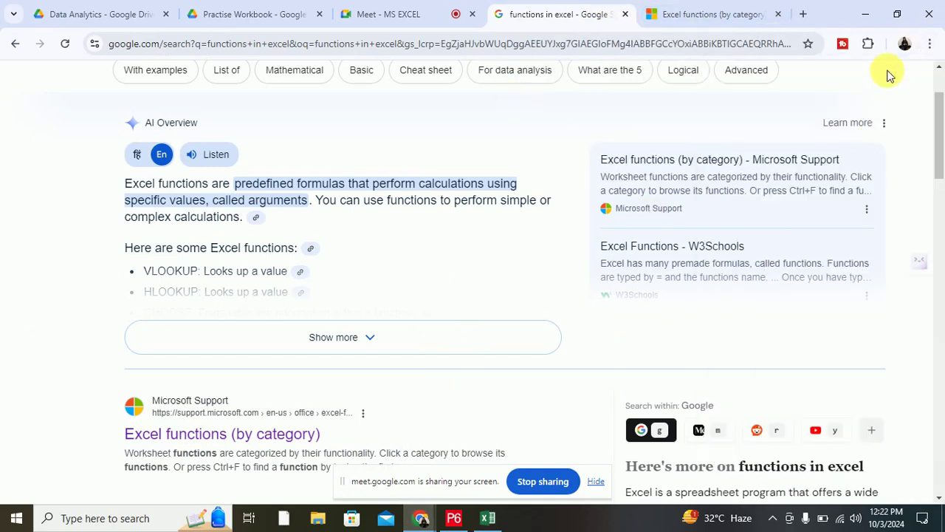
{"action": "left_click", "coordinate": [587, 45]}
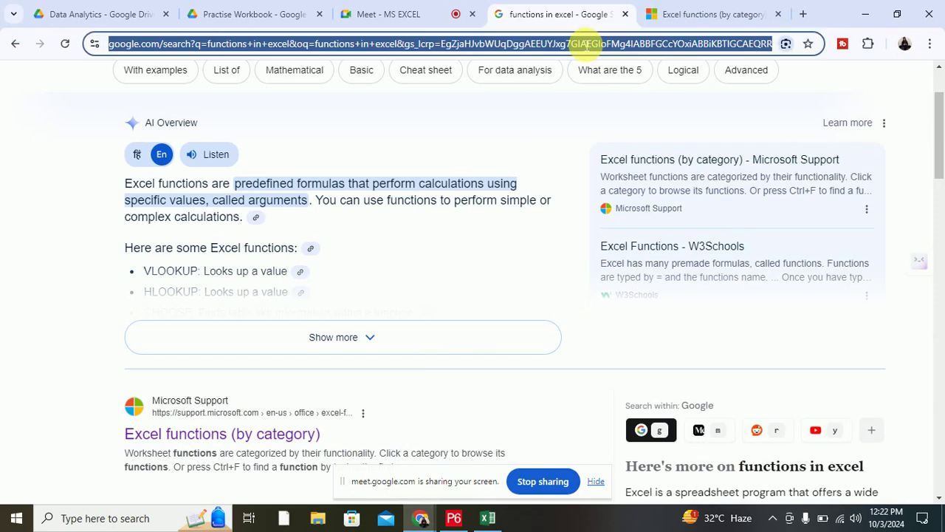
{"action": "type", "text": "sheets"}
{"action": "key", "text": "Return"}
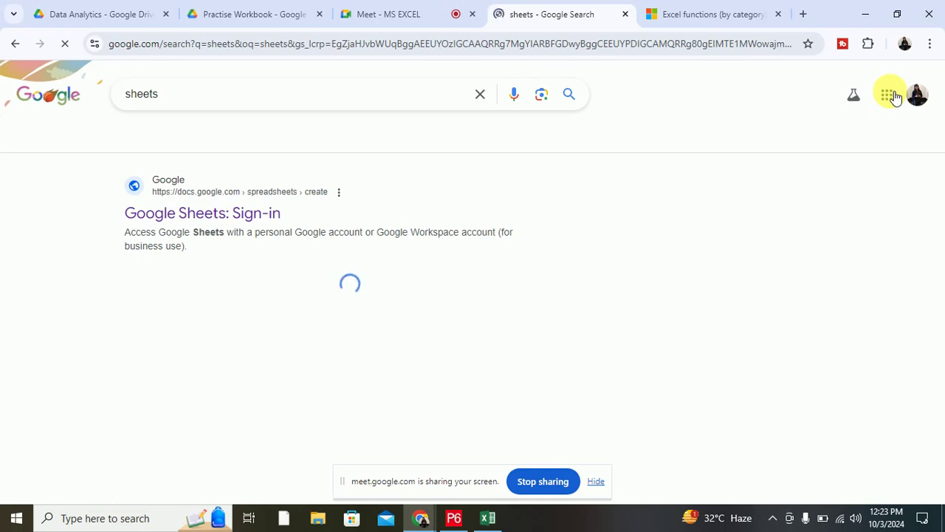
- Open Google's all-products page and look through the Chrome menu
{"action": "left_click", "coordinate": [892, 95]}
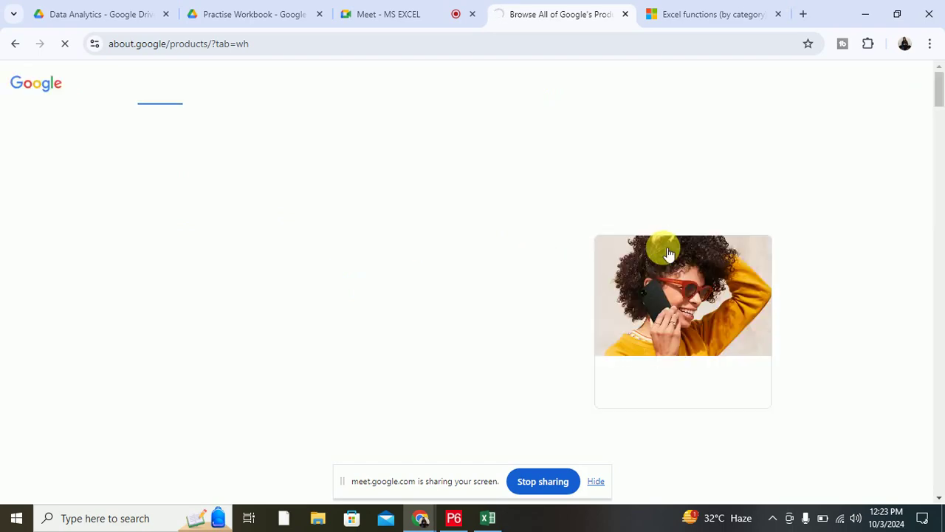
{"action": "left_click", "coordinate": [929, 44]}
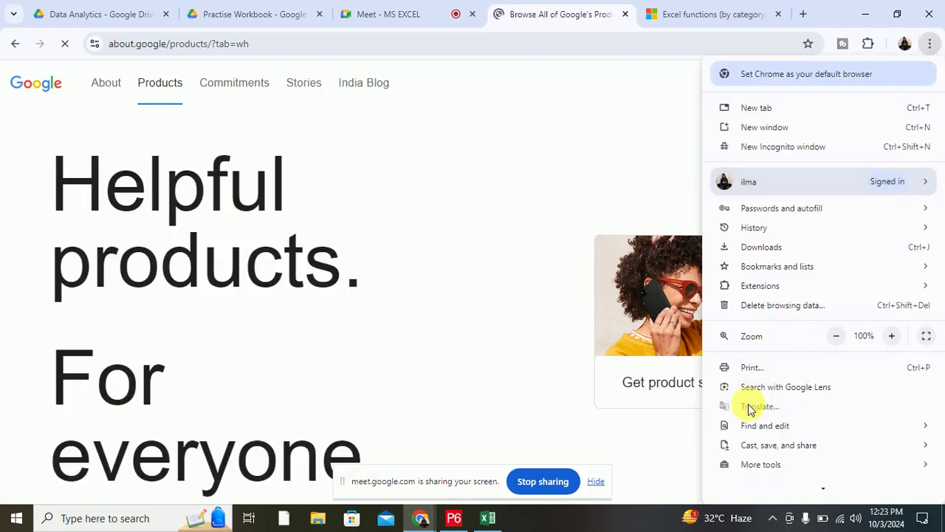
{"action": "mouse_move", "coordinate": [754, 434]}
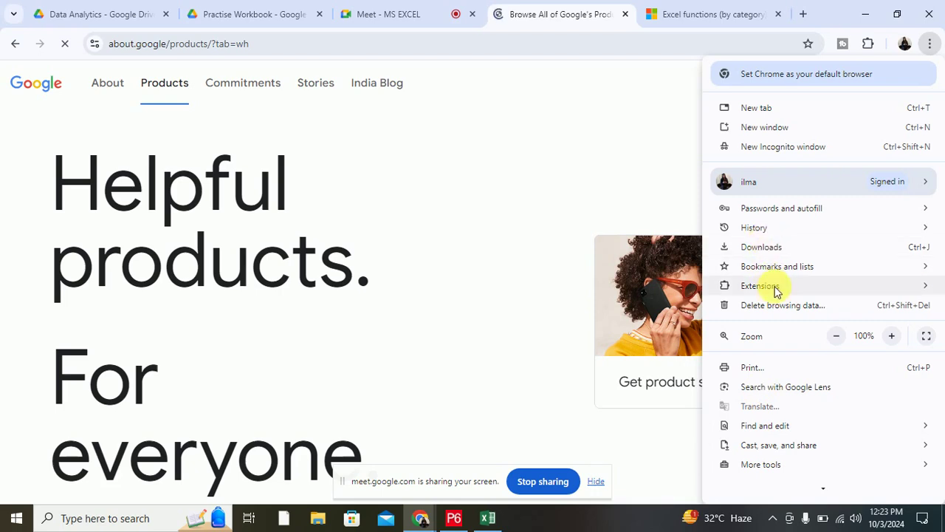
{"action": "left_click", "coordinate": [604, 161]}
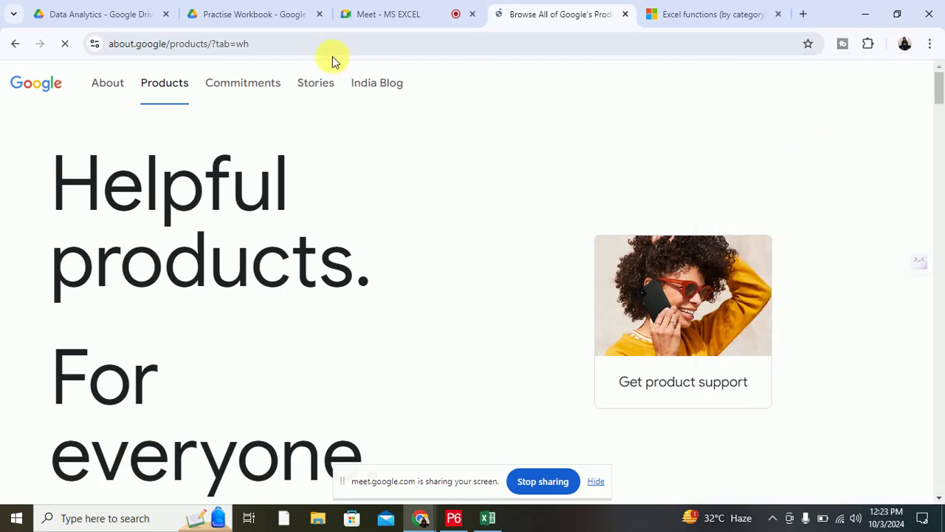
{"action": "scroll", "coordinate": [295, 317], "scroll_direction": "down", "scroll_amount": 4}
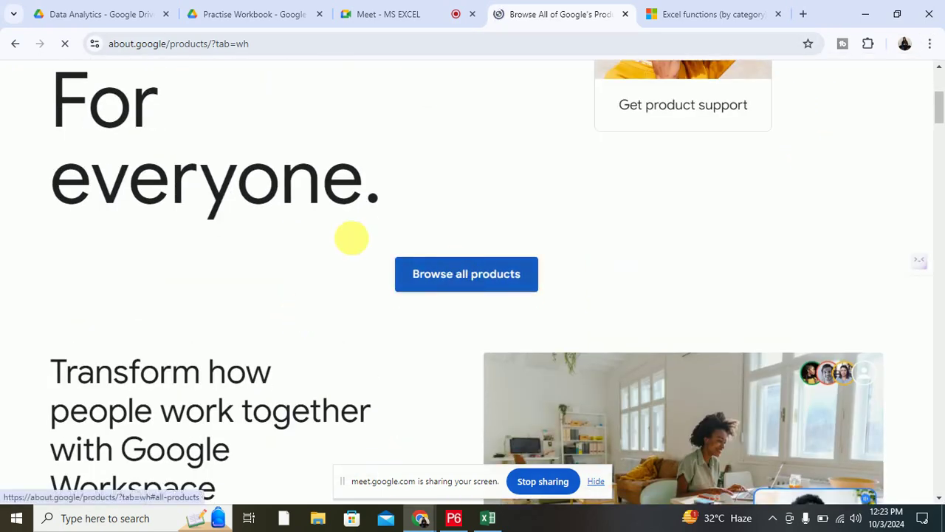
{"action": "scroll", "coordinate": [352, 237], "scroll_direction": "up", "scroll_amount": 4}
- Search for 'google sheets' from the address bar
{"action": "left_click", "coordinate": [180, 43]}
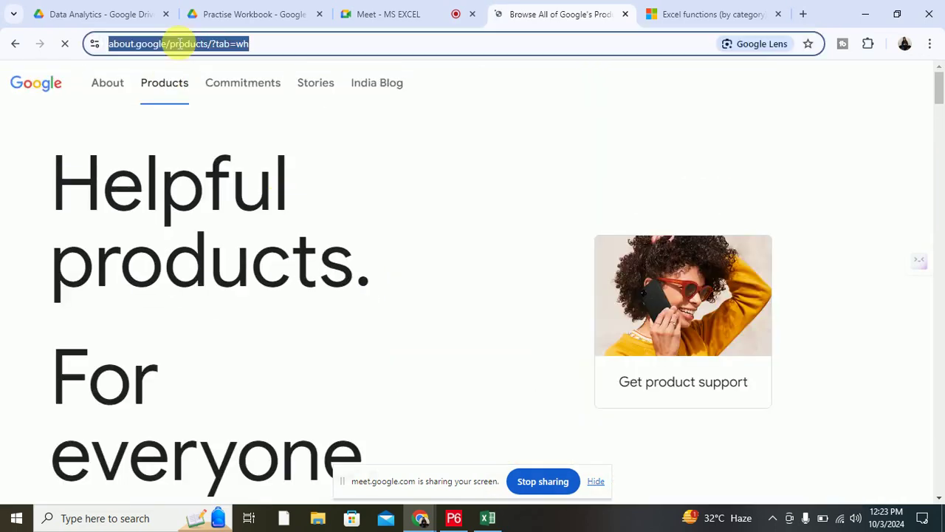
{"action": "key", "text": "BackSpace"}
{"action": "type", "text": "goof"}
{"action": "key", "text": "BackSpace"}
{"action": "type", "text": "gle"}
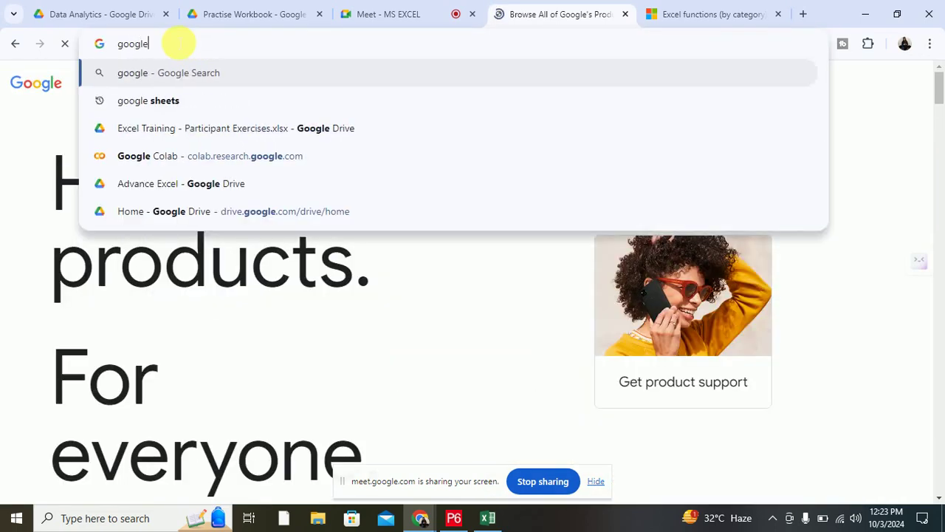
{"action": "type", "text": "+sheets"}
{"action": "key", "text": "Return"}
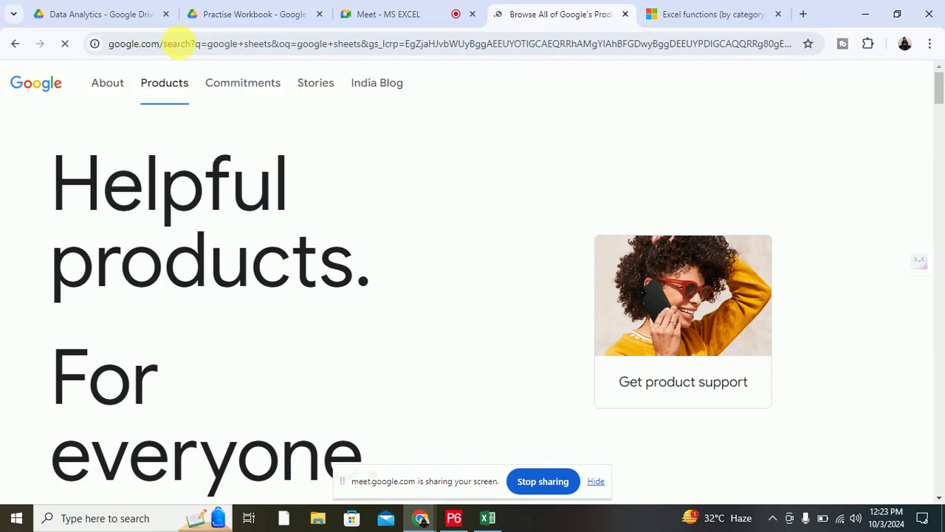
{"action": "left_click", "coordinate": [487, 517]}
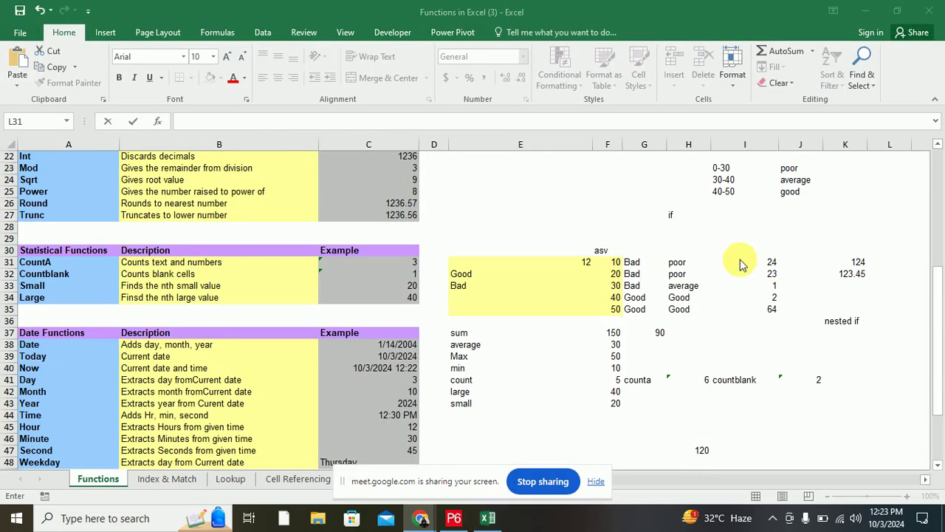
{"action": "left_click", "coordinate": [629, 285]}
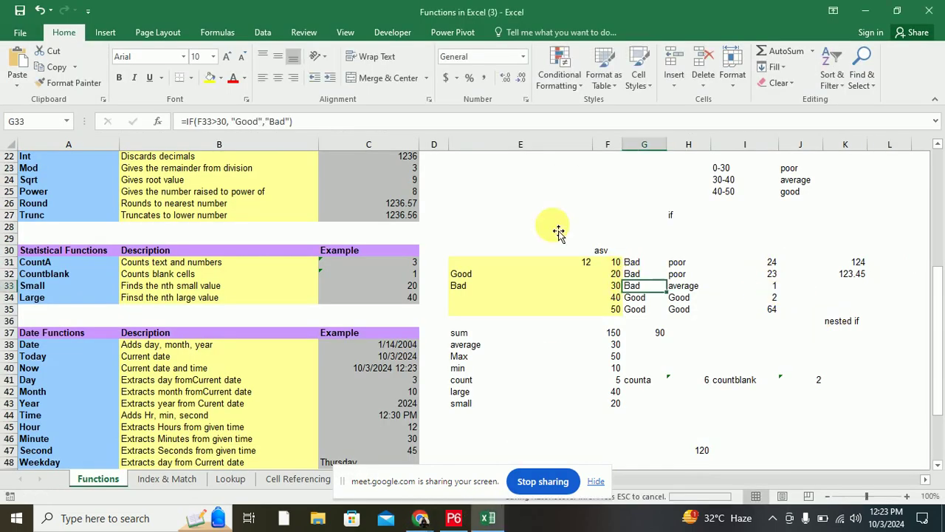
{"action": "left_click", "coordinate": [686, 286]}
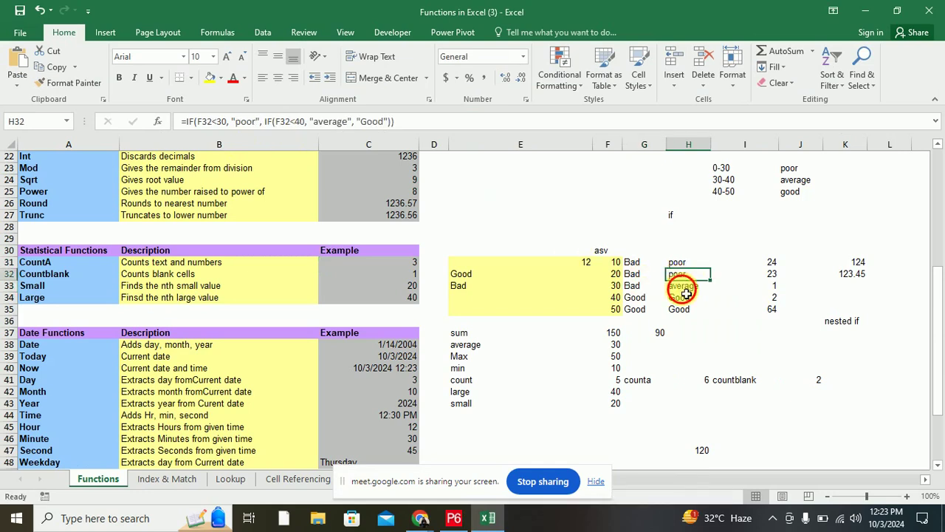
{"action": "left_click", "coordinate": [290, 121]}
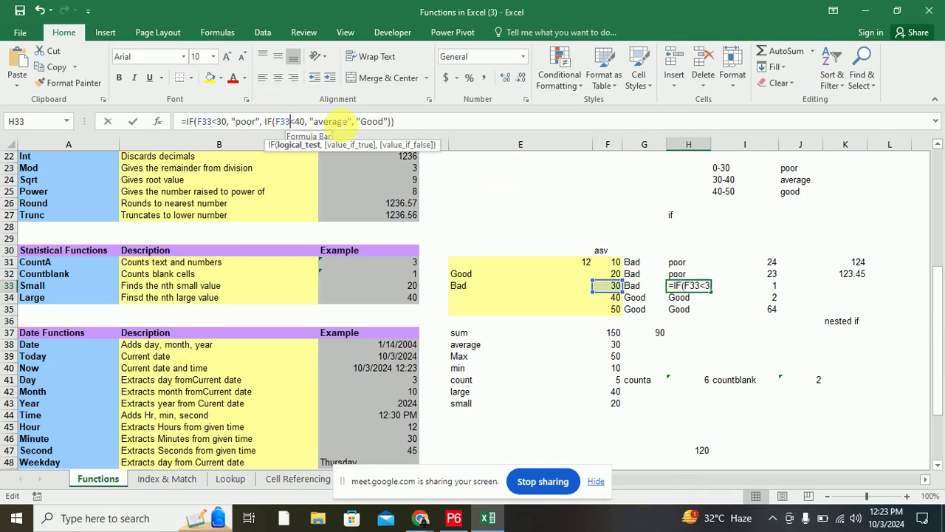
{"action": "type", "text": "="}
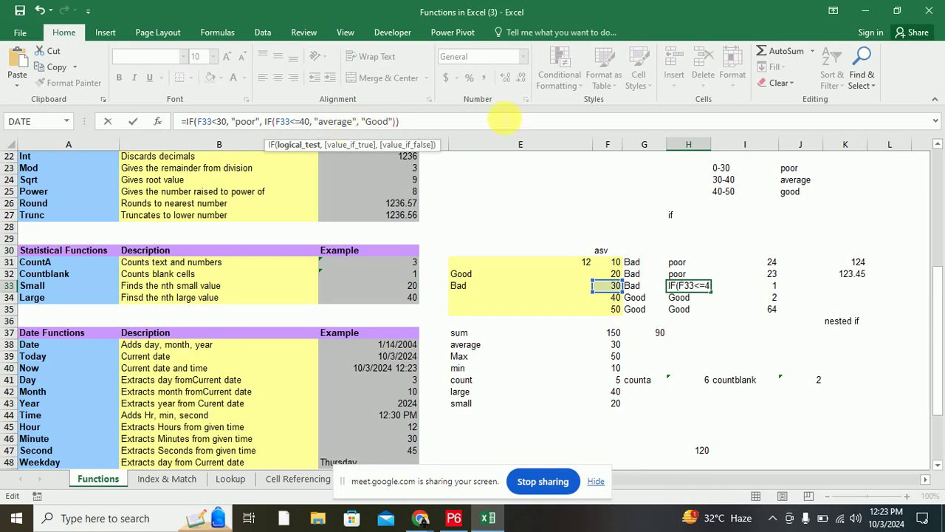
{"action": "key", "text": "ctrl+Return"}
{"action": "key", "text": "Return"}
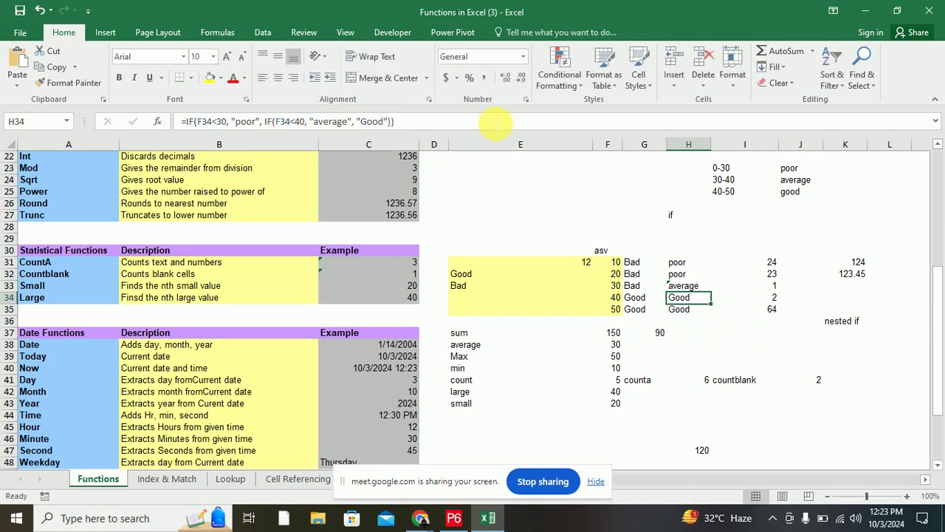
{"action": "left_click", "coordinate": [702, 288]}
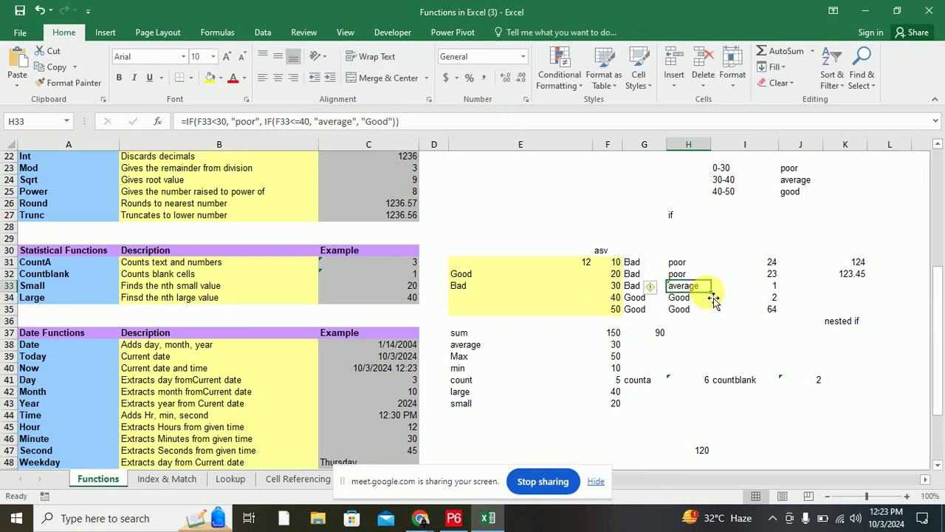
{"action": "left_click_drag", "start_coordinate": [711, 292], "coordinate": [711, 315]}
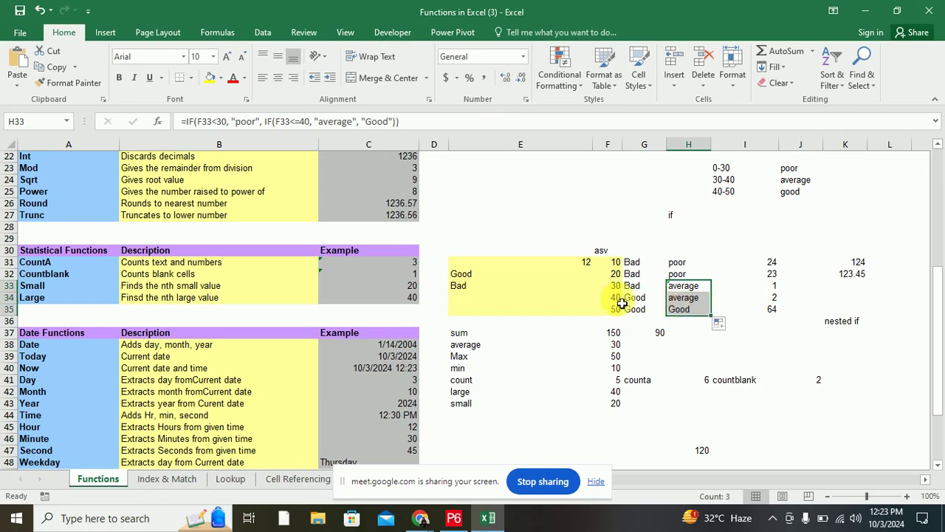
{"action": "left_click", "coordinate": [683, 298]}
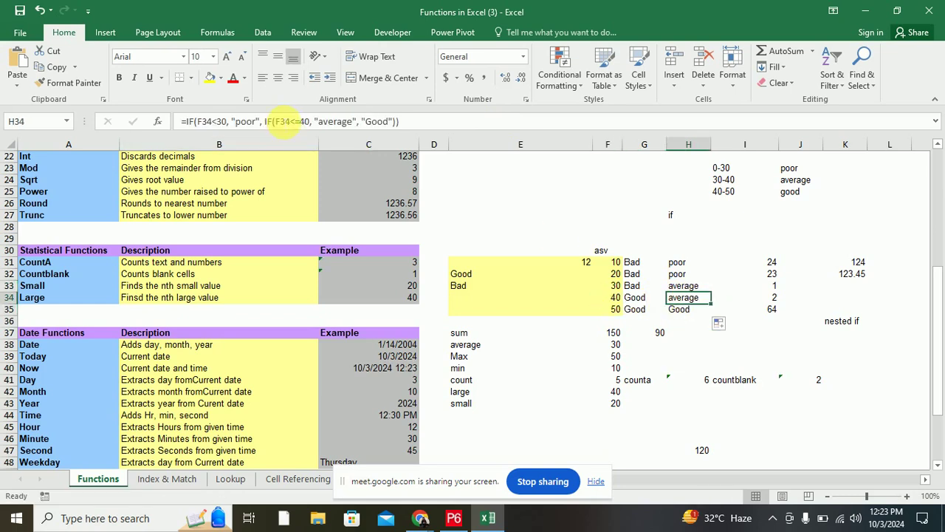
{"action": "left_click", "coordinate": [296, 124]}
{"action": "left_click", "coordinate": [299, 124]}
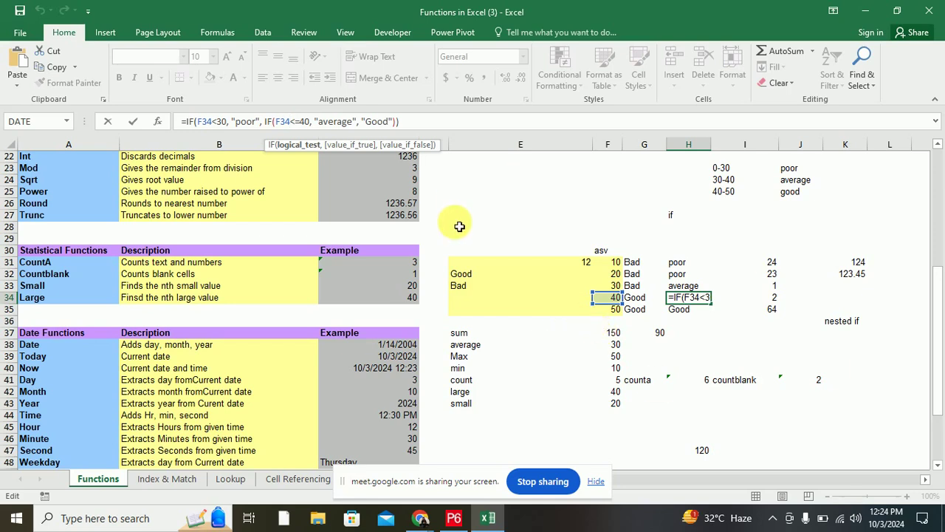
{"action": "left_click", "coordinate": [290, 121]}
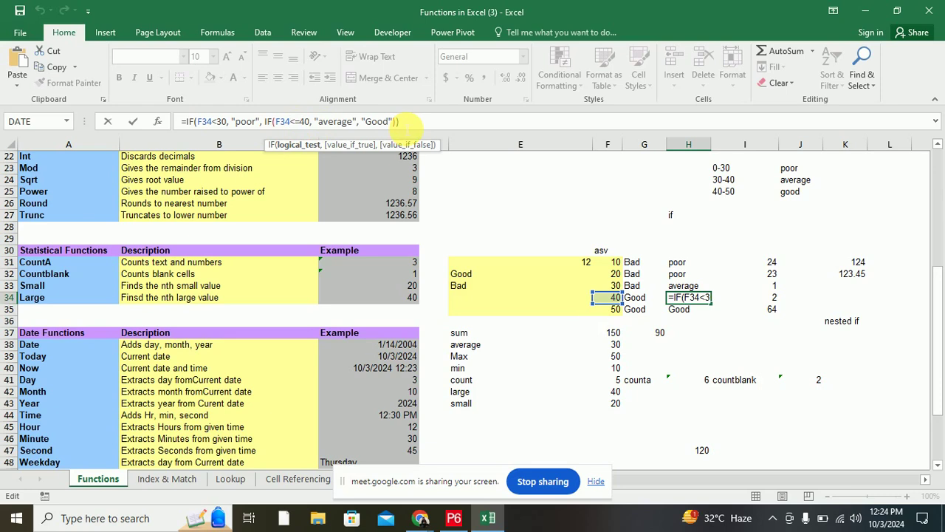
{"action": "left_click", "coordinate": [408, 126]}
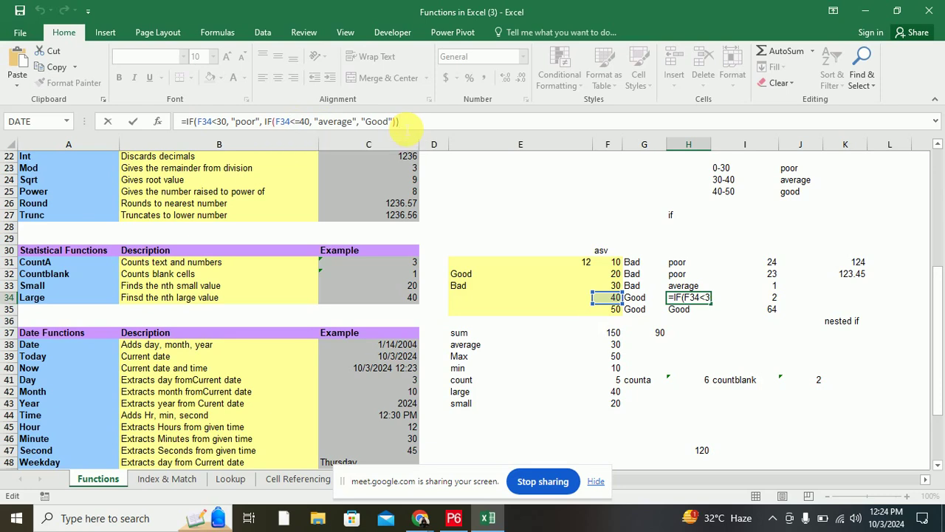
{"action": "key", "text": "ctrl+Return"}
{"action": "key", "text": "alt+Tab"}
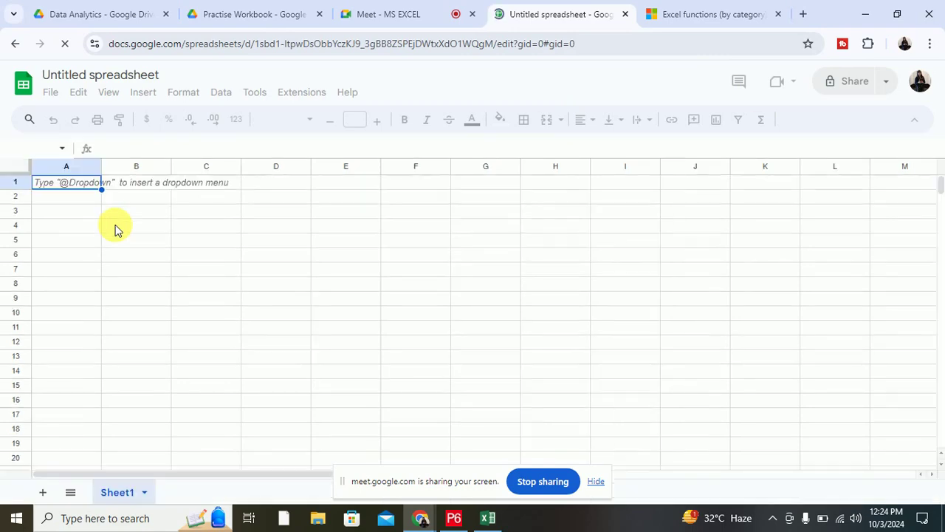
{"action": "left_click", "coordinate": [116, 225]}
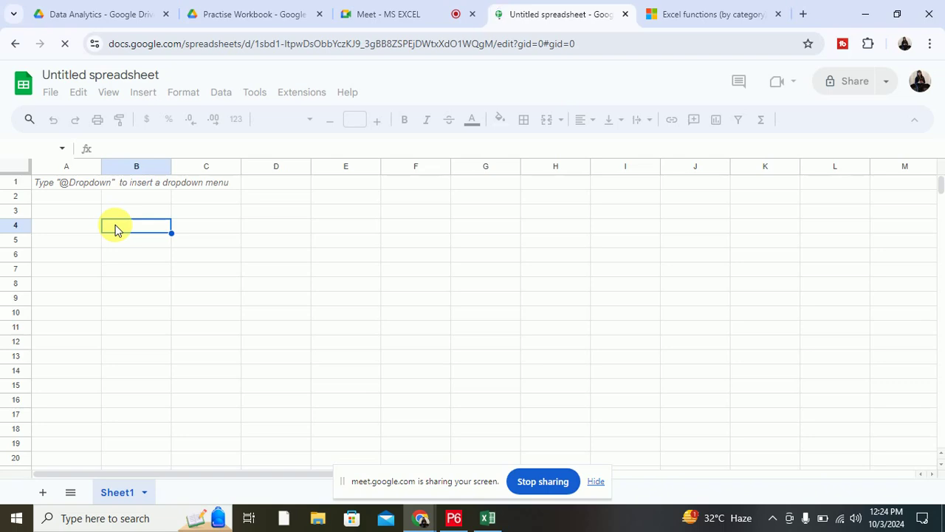
{"action": "type", "text": "="}
{"action": "key", "text": "BackSpace"}
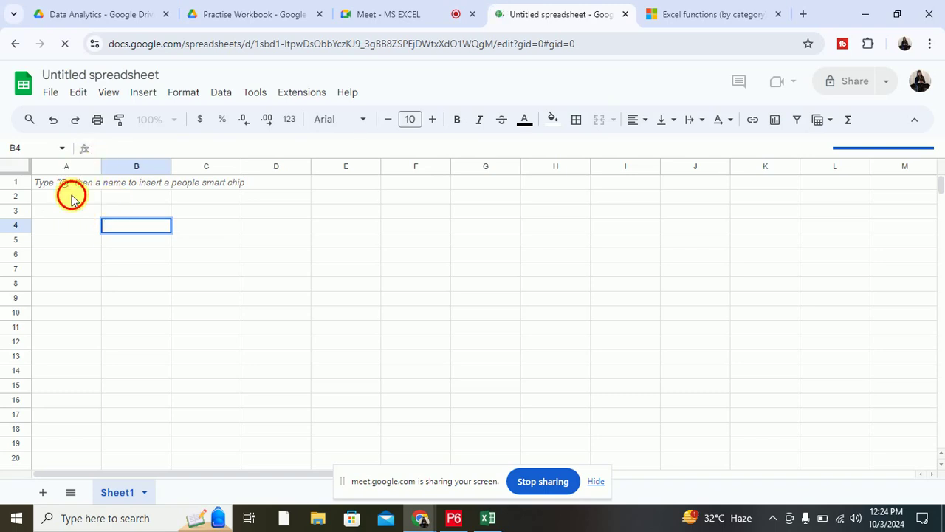
{"action": "left_click", "coordinate": [71, 197]}
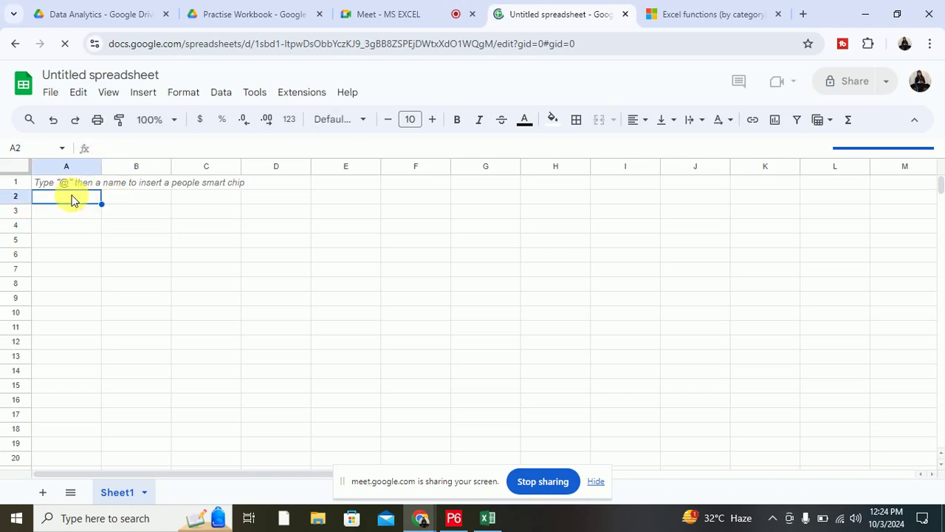
{"action": "type", "text": "10 20 30"}
{"action": "key", "text": "Return"}
{"action": "type", "text": "40"}
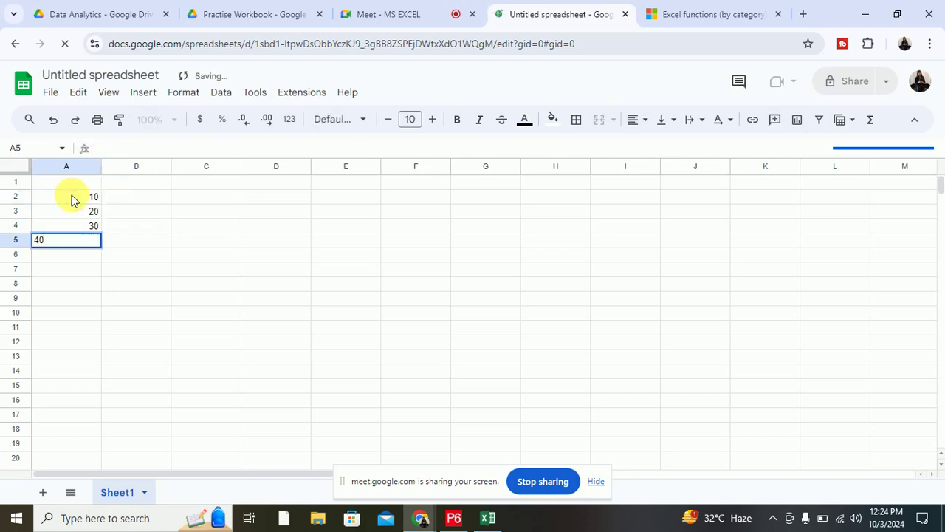
{"action": "key", "text": "Return"}
{"action": "type", "text": "50"}
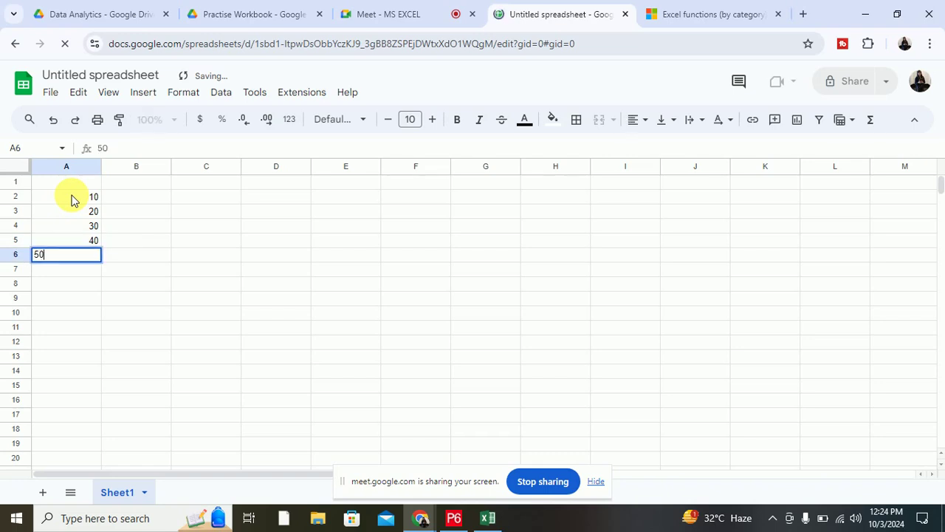
{"action": "key", "text": "Return"}
{"action": "left_click", "coordinate": [198, 200]}
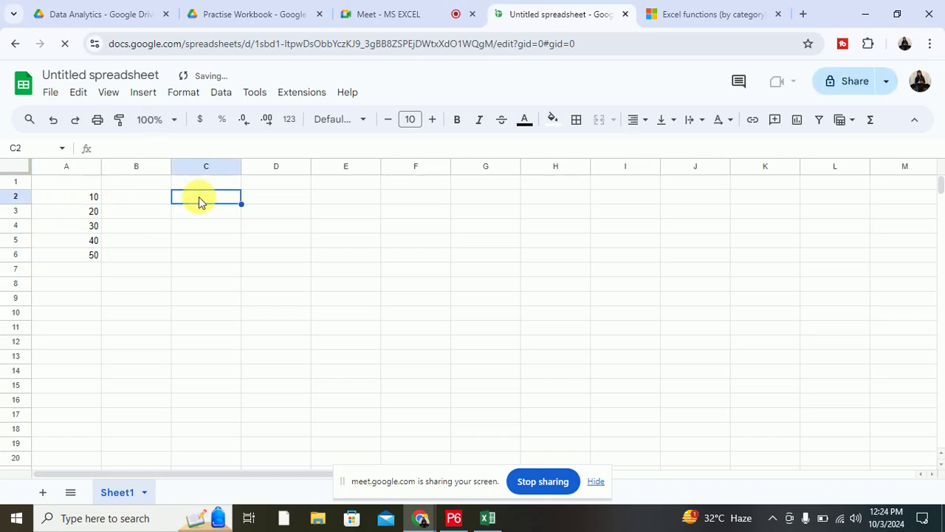
{"action": "type", "text": "=if"}
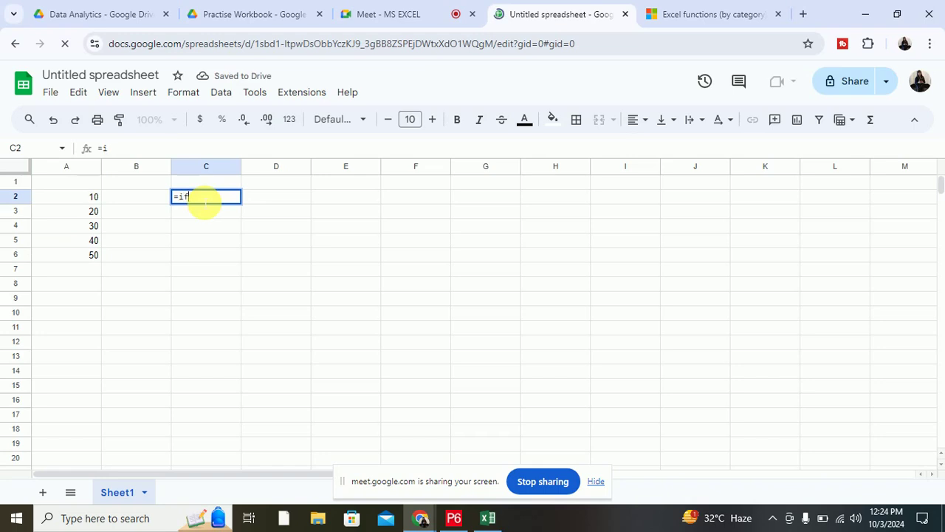
{"action": "type", "text": "s("}
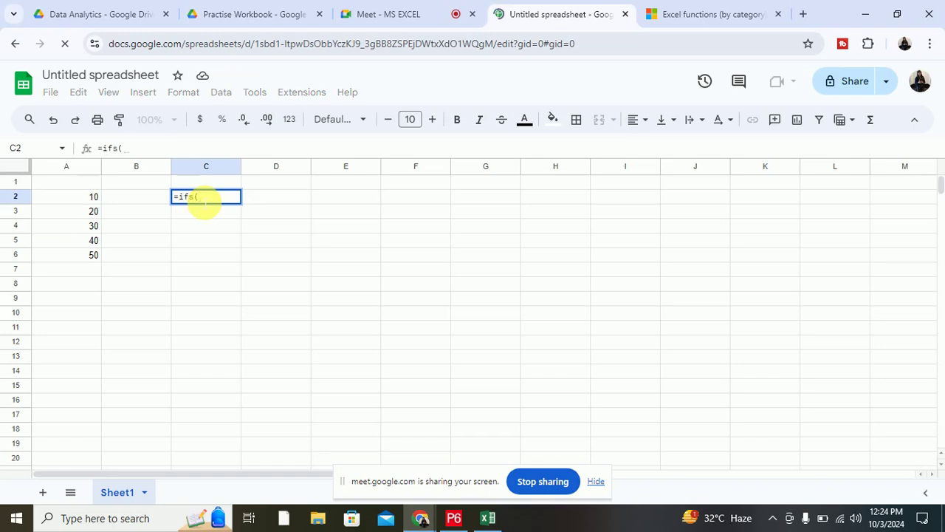
- Continue the IFS in C2 with A2<30 "poor" and 50<A2<40 "average" conditions
{"action": "left_click", "coordinate": [87, 197]}
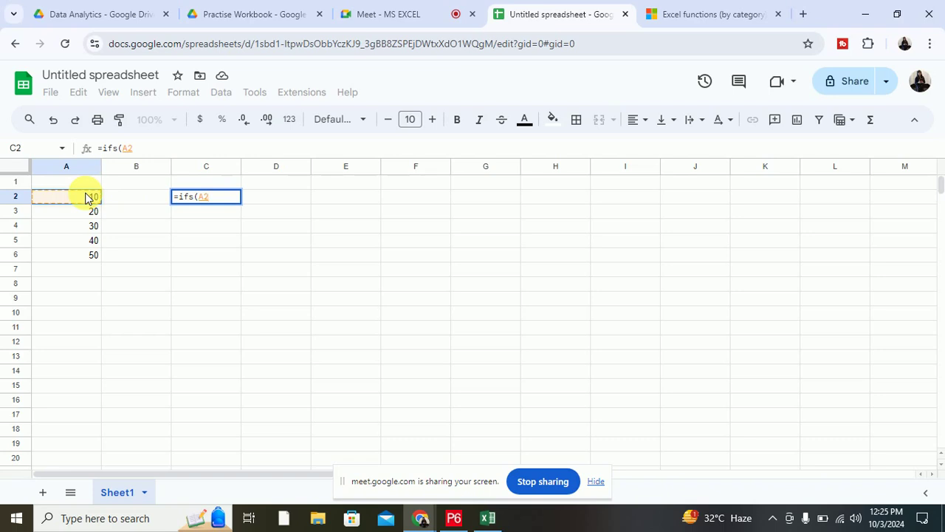
{"action": "type", "text": "<3"}
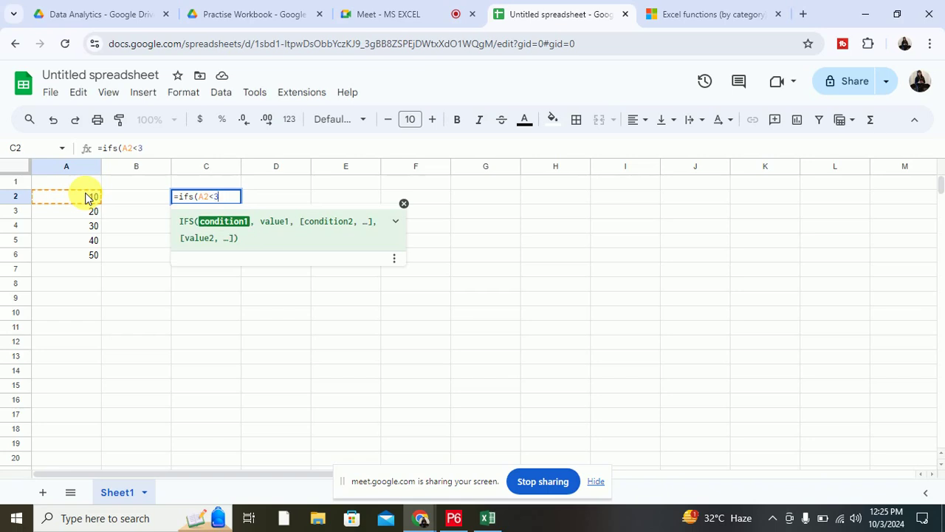
{"action": "type", "text": "0"}
{"action": "type", "text": ","}
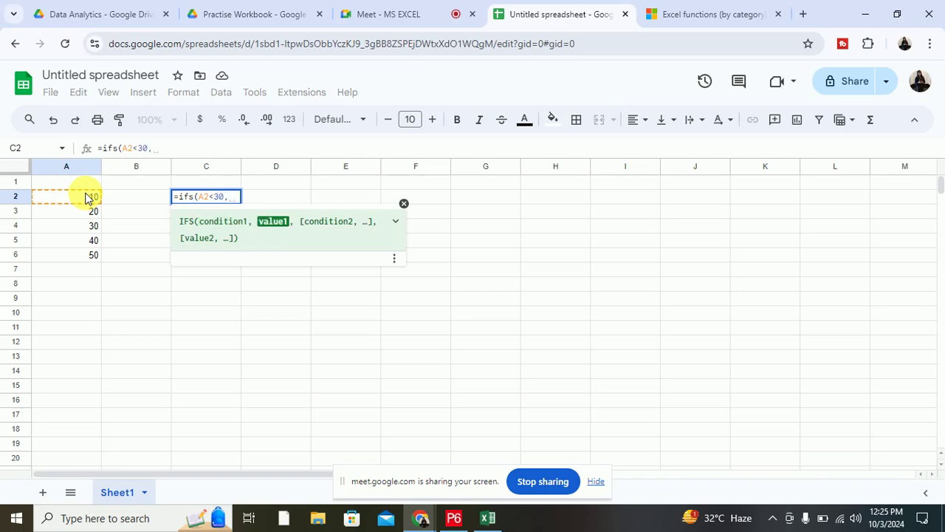
{"action": "type", "text": "\""}
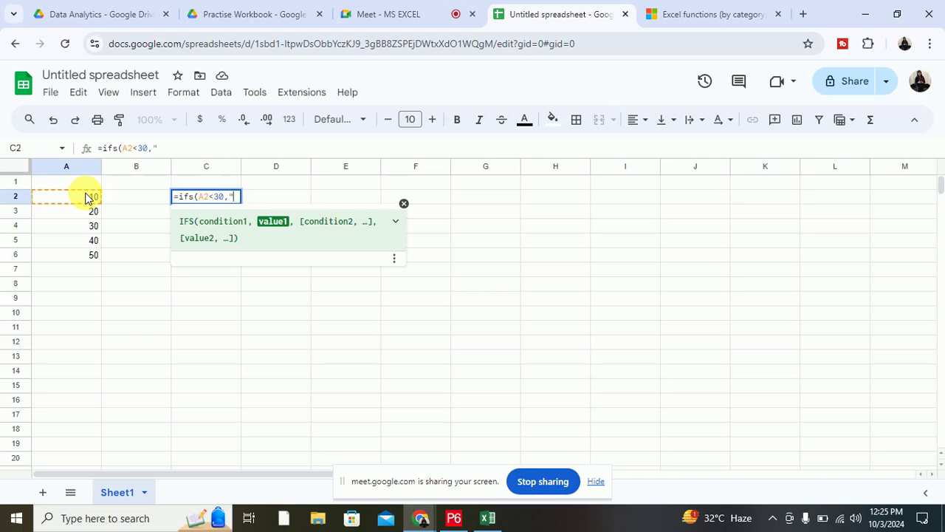
{"action": "type", "text": "poor"}
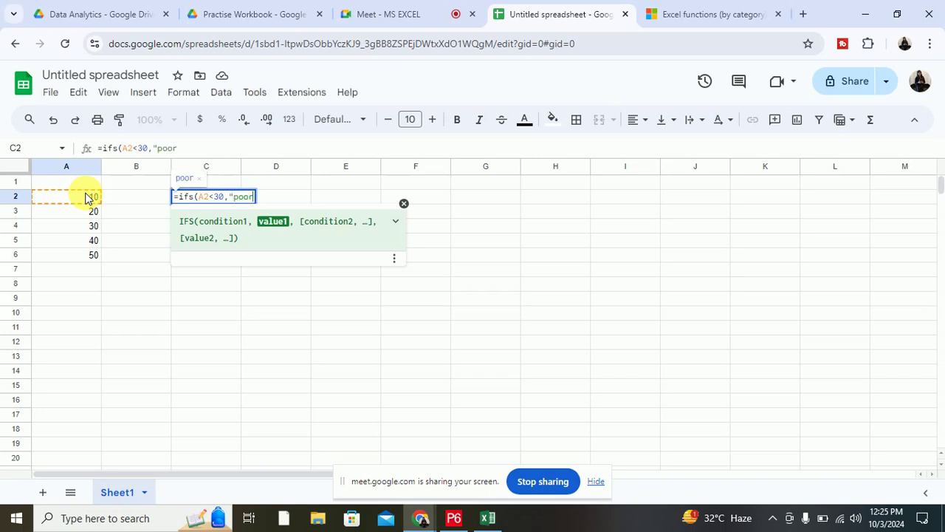
{"action": "type", "text": "\","}
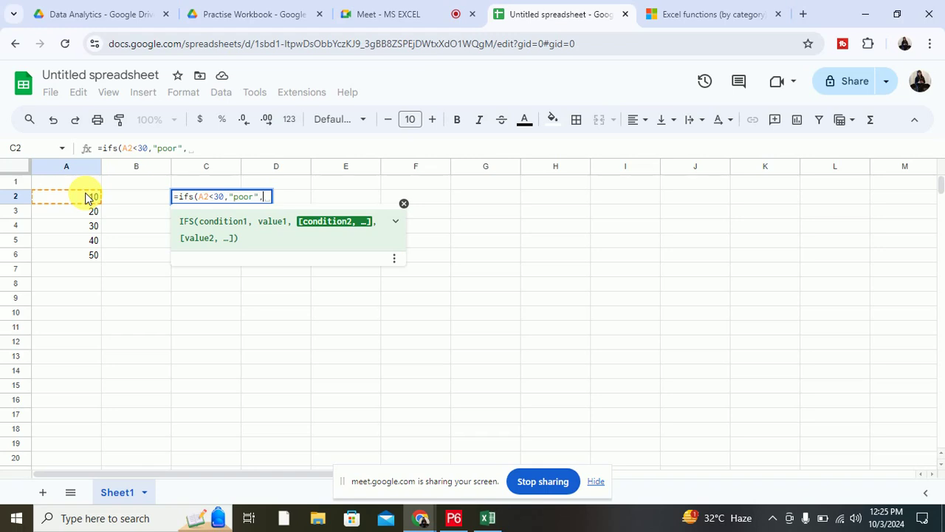
{"action": "left_click", "coordinate": [75, 198]}
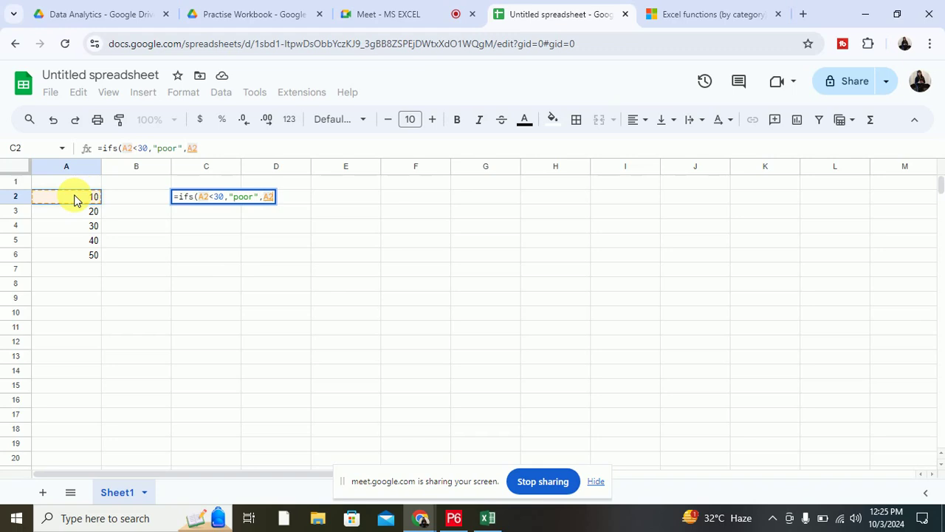
{"action": "type", "text": "<4"}
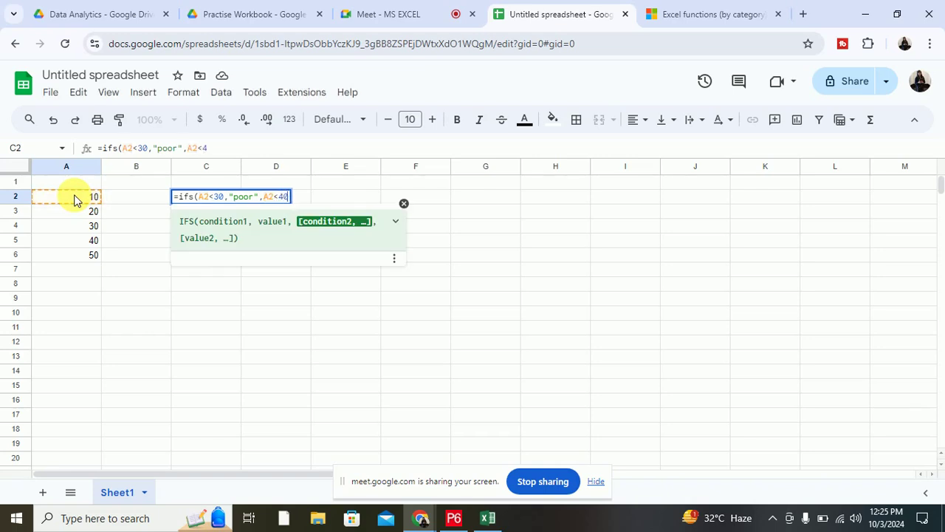
{"action": "type", "text": "0"}
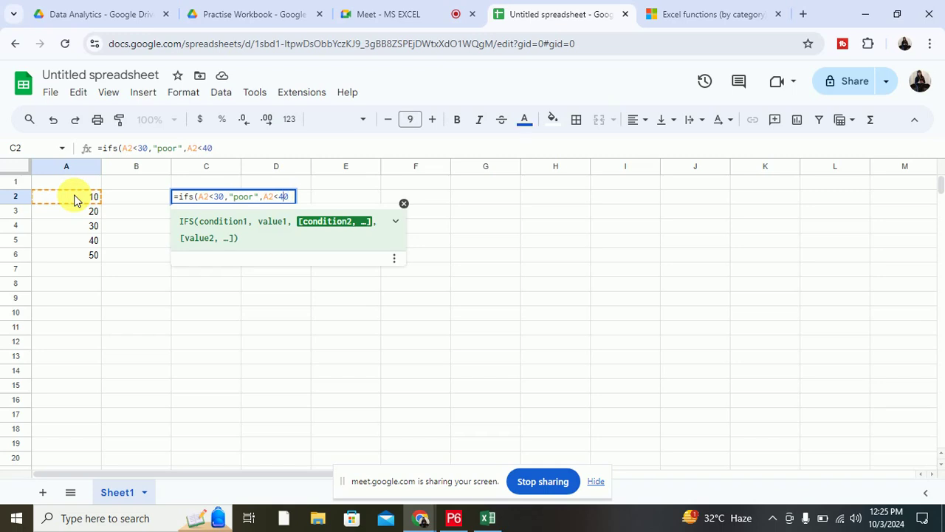
{"action": "key", "text": "Left"}
{"action": "key", "text": "Left"}
{"action": "key", "text": "Left"}
{"action": "type", "text": "50<"}
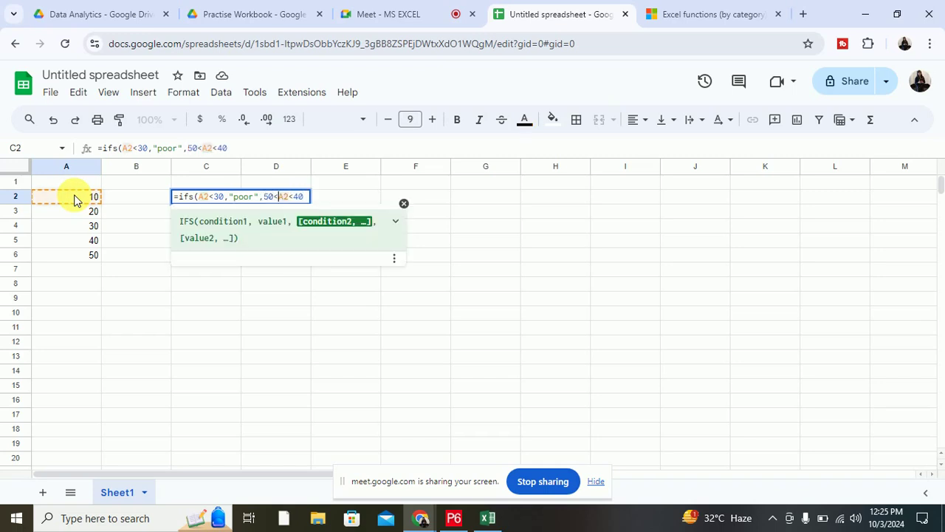
{"action": "key", "text": "End"}
{"action": "type", "text": ",\"aver"}
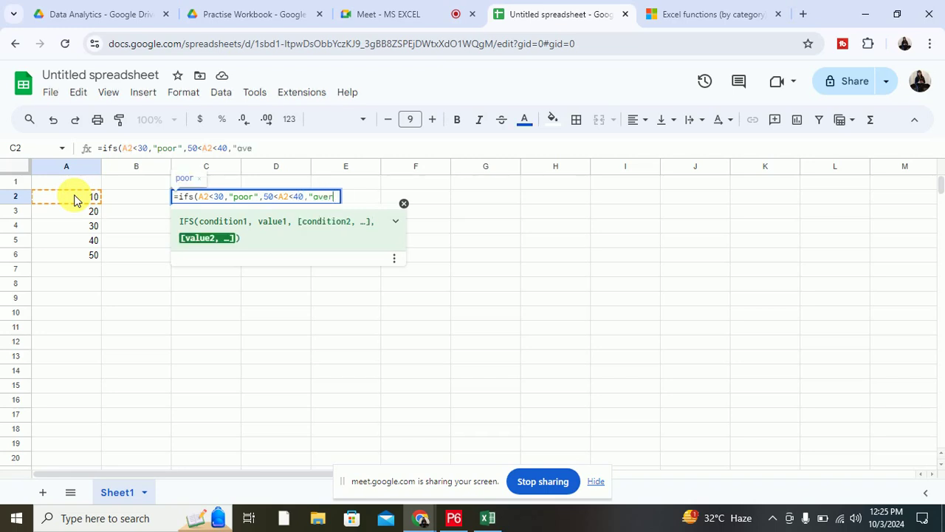
{"action": "type", "text": "age\","}
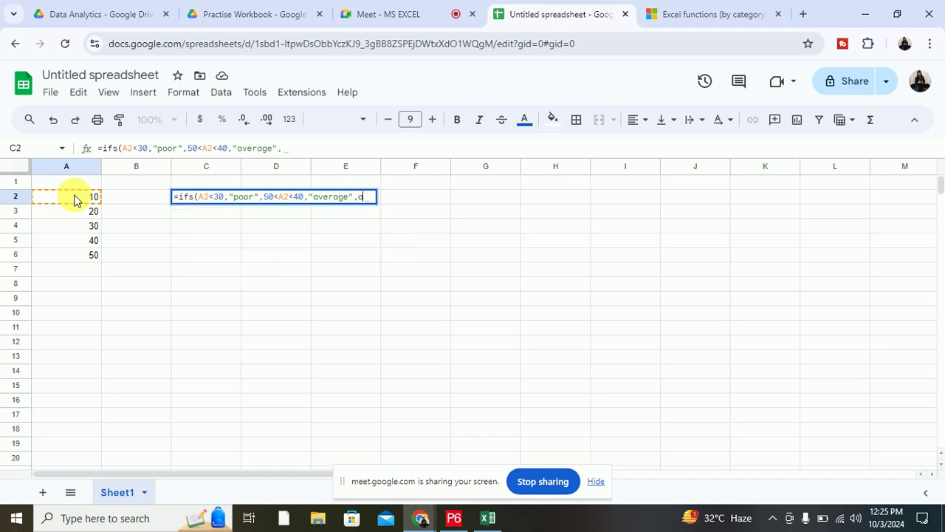
- Add the A2>40 "Good" condition, change the average bound to 50<A2<=40, and commit
{"action": "left_click", "coordinate": [72, 200]}
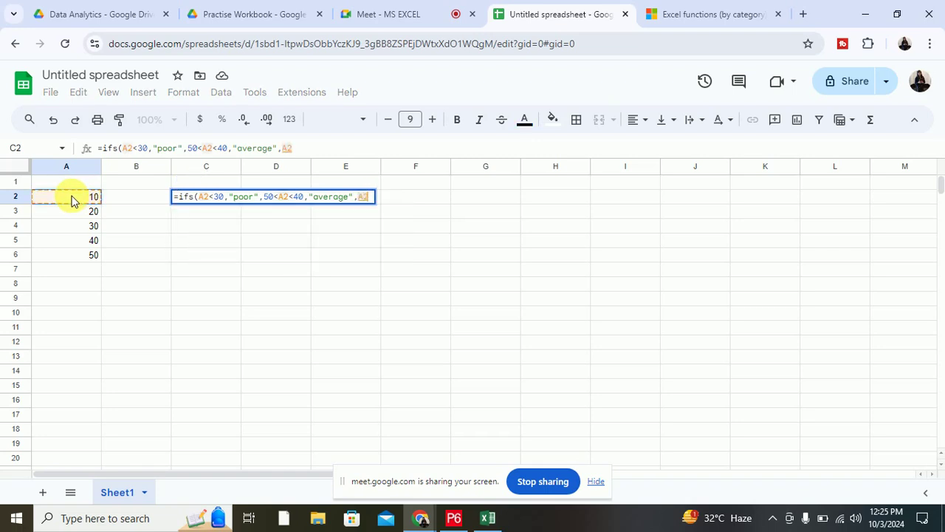
{"action": "type", "text": "<"}
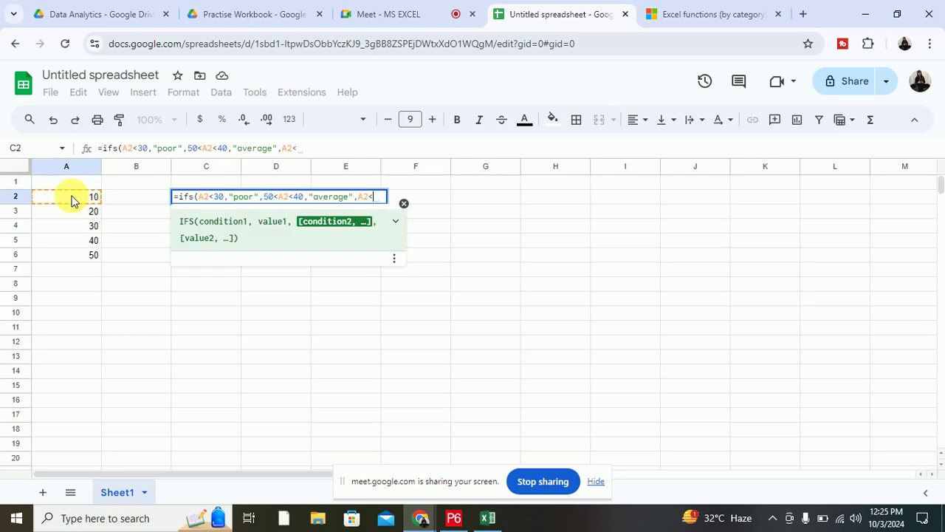
{"action": "key", "text": "BackSpace"}
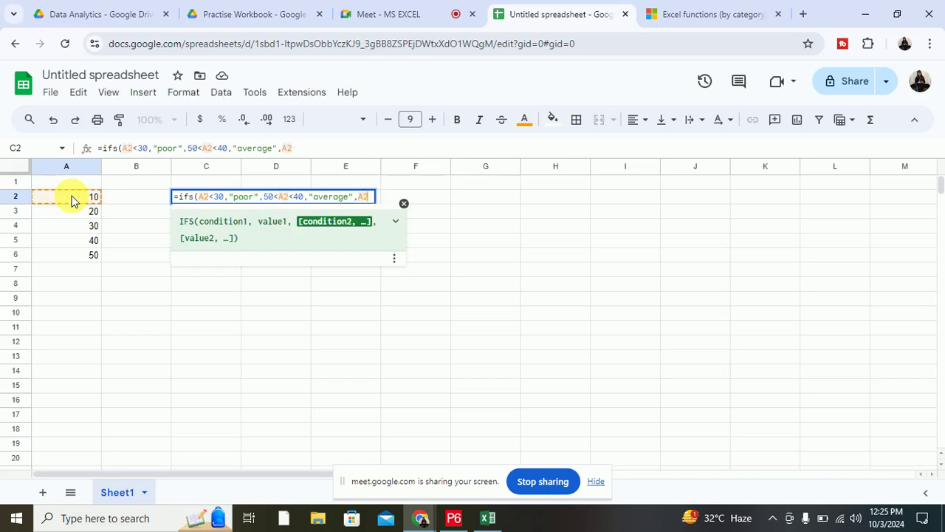
{"action": "type", "text": ">"}
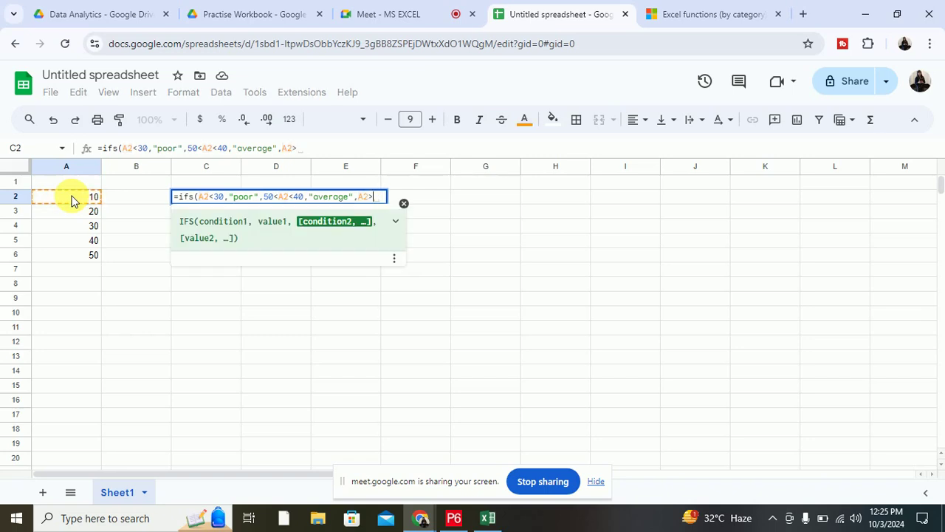
{"action": "type", "text": "40,"}
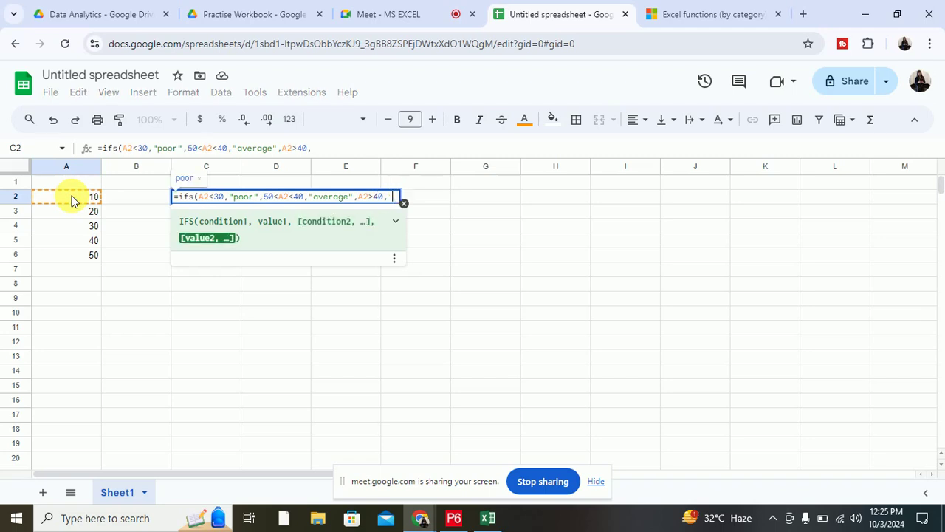
{"action": "type", "text": " \"Goog"}
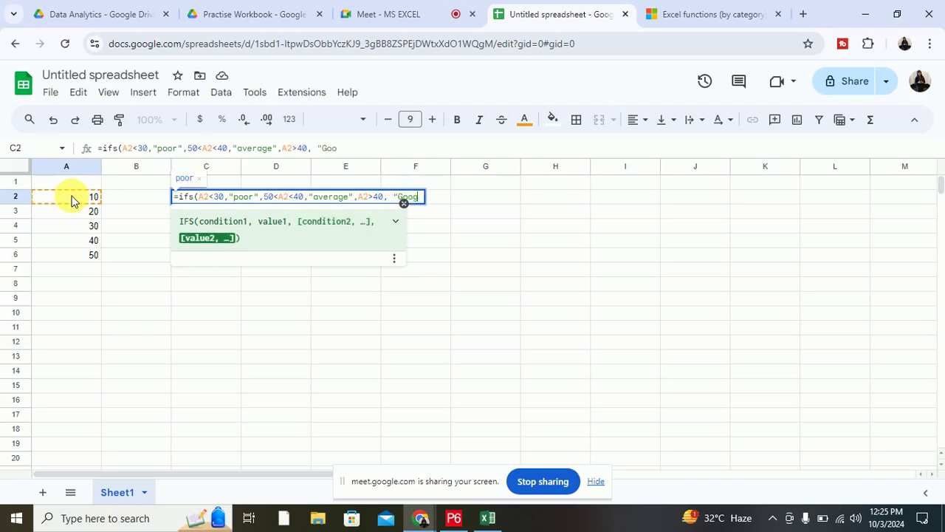
{"action": "type", "text": "\""}
{"action": "type", "text": ")"}
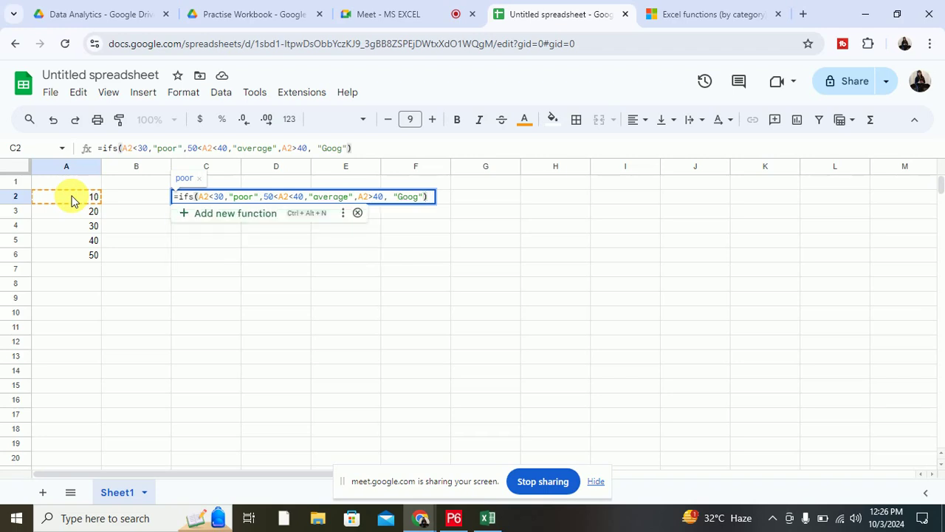
{"action": "key", "text": "Left"}
{"action": "key", "text": "Left"}
{"action": "key", "text": "BackSpace"}
{"action": "type", "text": "d"}
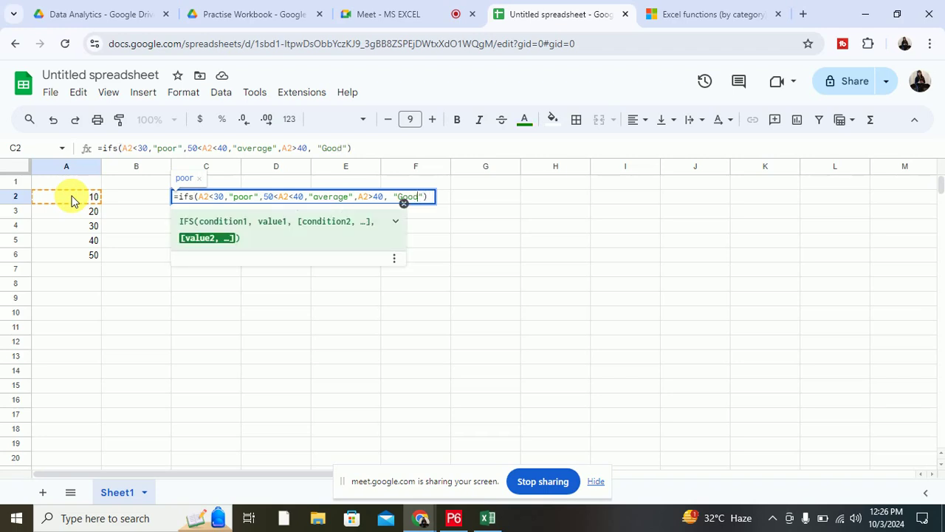
{"action": "key", "text": "Left"}
{"action": "key", "text": "Left"}
{"action": "key", "text": "Left"}
{"action": "key", "text": "Left"}
{"action": "key", "text": "Left"}
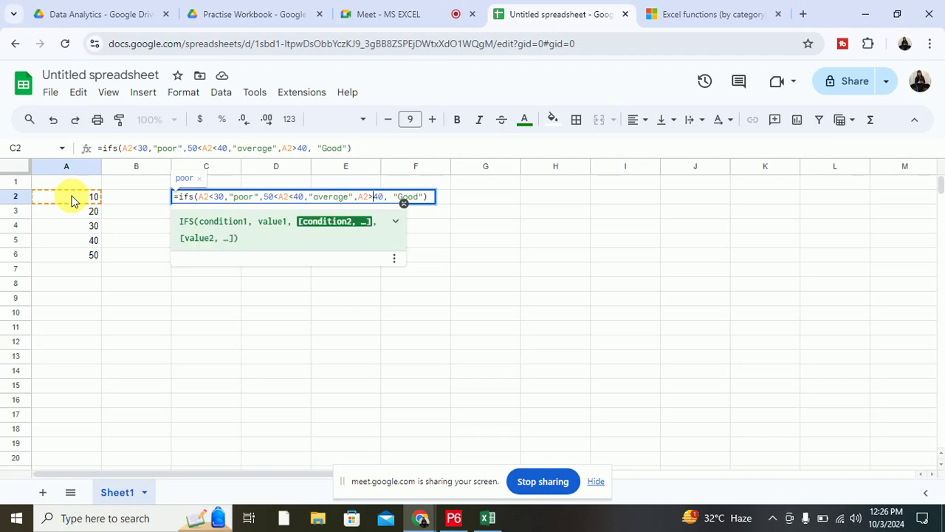
{"action": "key", "text": "Left"}
{"action": "key", "text": "Left"}
{"action": "key", "text": "Left"}
{"action": "key", "text": "Left"}
{"action": "key", "text": "Left"}
{"action": "key", "text": "Left"}
{"action": "key", "text": "Left"}
{"action": "key", "text": "Left"}
{"action": "key", "text": "Left"}
{"action": "key", "text": "Left"}
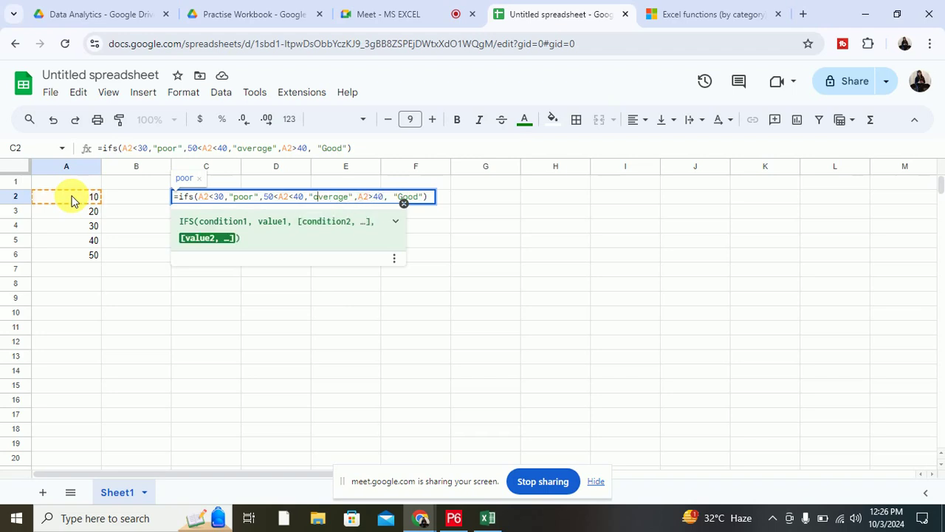
{"action": "key", "text": "Left"}
{"action": "key", "text": "Left"}
{"action": "key", "text": "Left"}
{"action": "key", "text": "Left"}
{"action": "key", "text": "Left"}
{"action": "type", "text": "="}
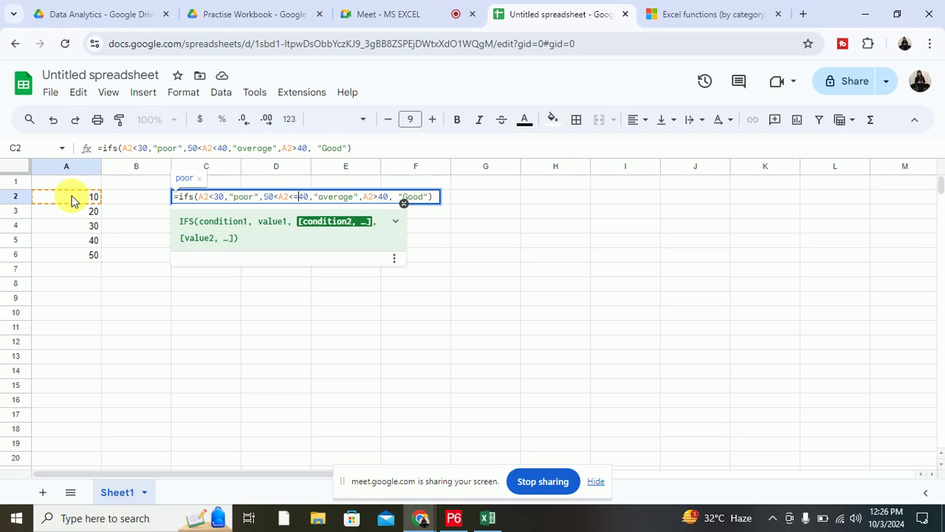
{"action": "key", "text": "Return"}
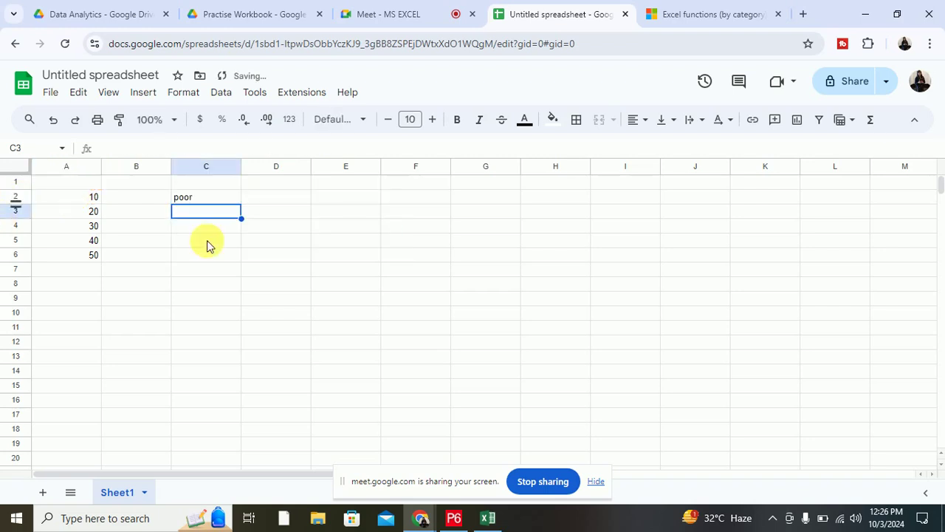
- Fill the C2 formula down to C6 and reopen C4's formula to check its #N/A
{"action": "left_click", "coordinate": [217, 198]}
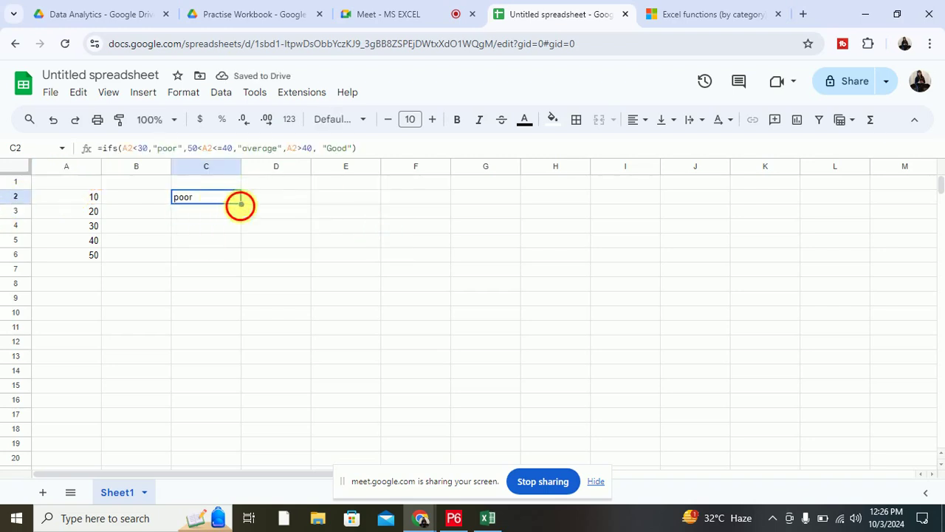
{"action": "left_click_drag", "start_coordinate": [240, 204], "coordinate": [236, 261]}
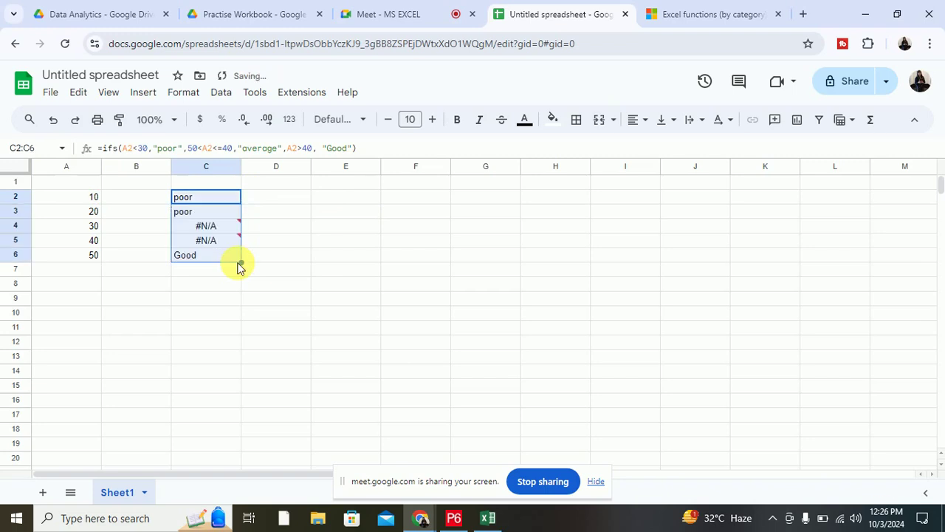
{"action": "left_click", "coordinate": [208, 230]}
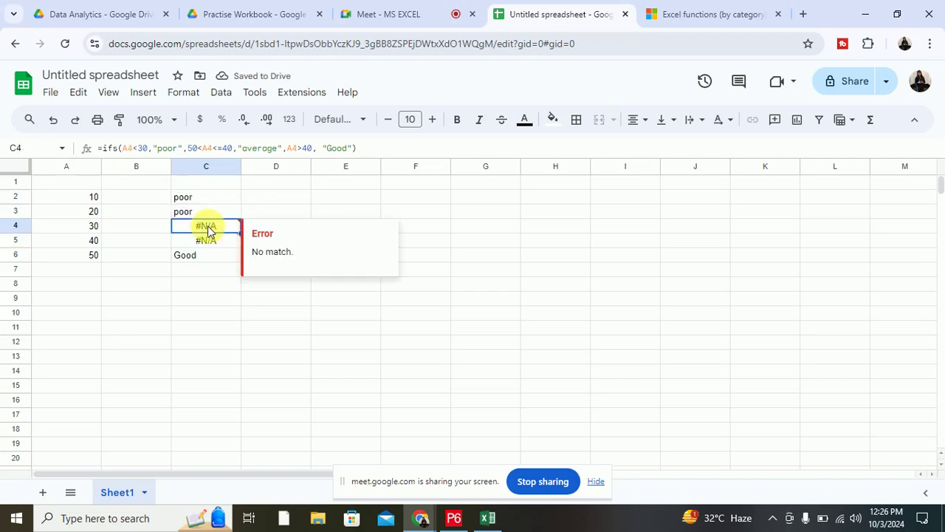
{"action": "left_click", "coordinate": [196, 148]}
{"action": "left_click_drag", "start_coordinate": [189, 149], "coordinate": [233, 149]}
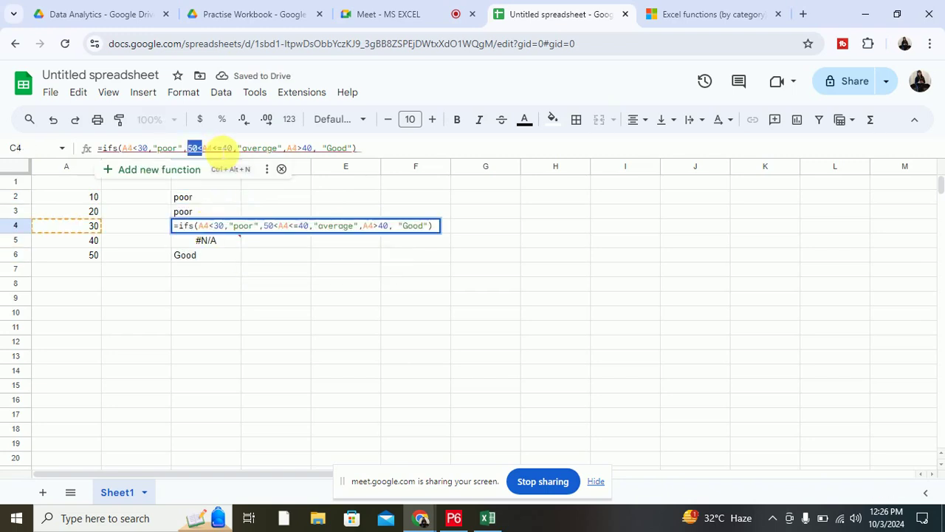
{"action": "left_click", "coordinate": [480, 274]}
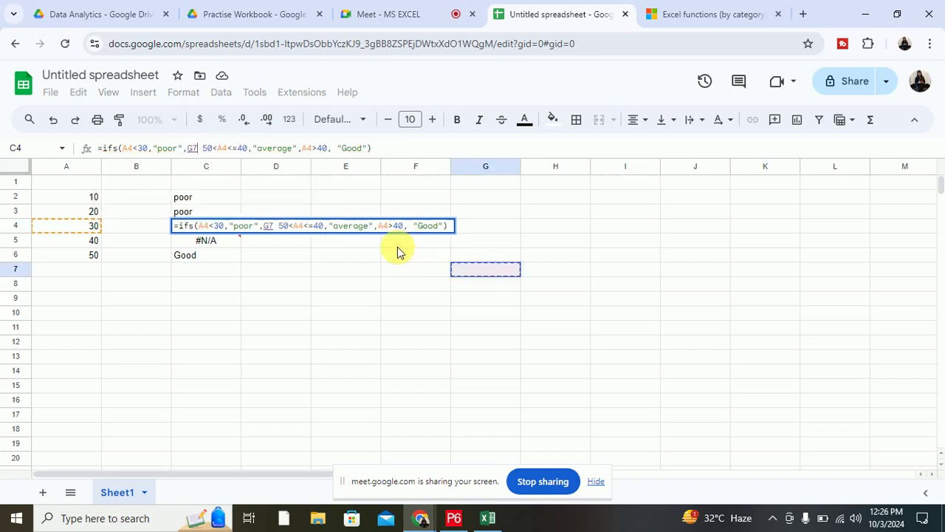
{"action": "left_click", "coordinate": [286, 239]}
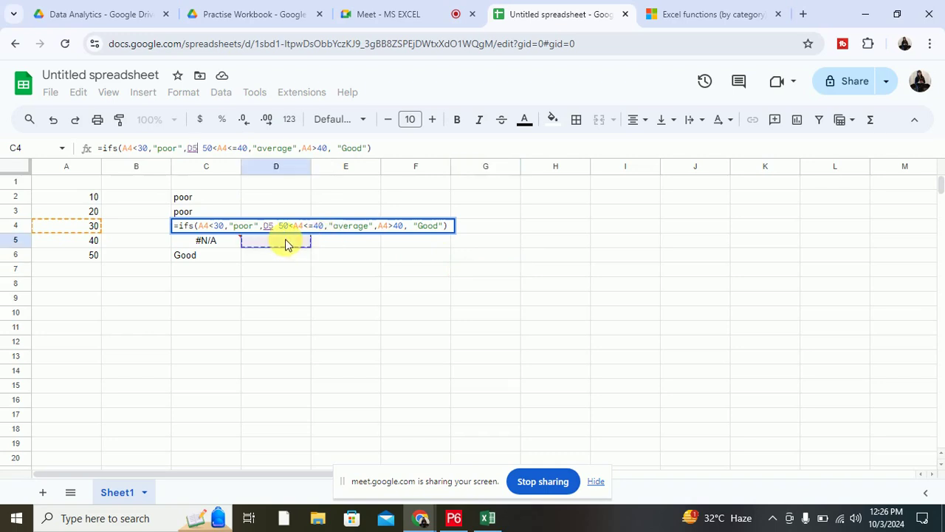
{"action": "key", "text": "BackSpace"}
{"action": "key", "text": "BackSpace"}
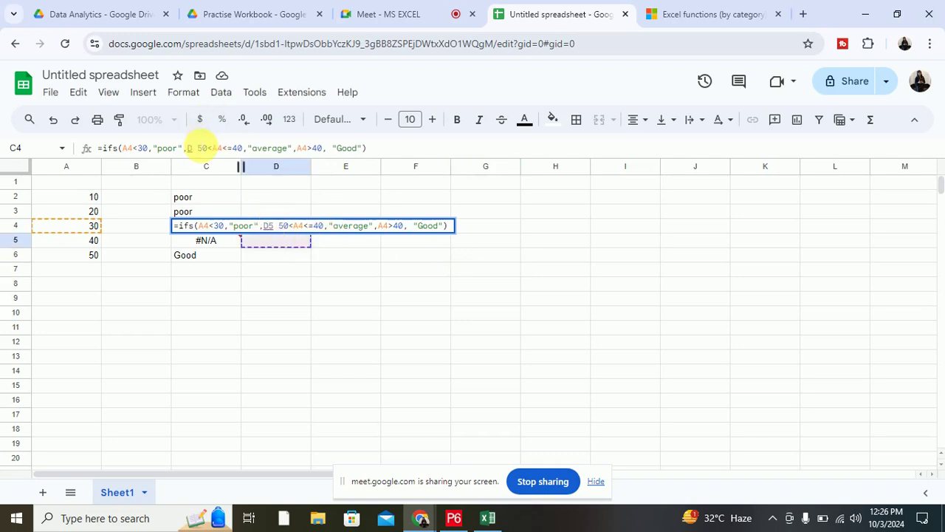
{"action": "left_click", "coordinate": [390, 146]}
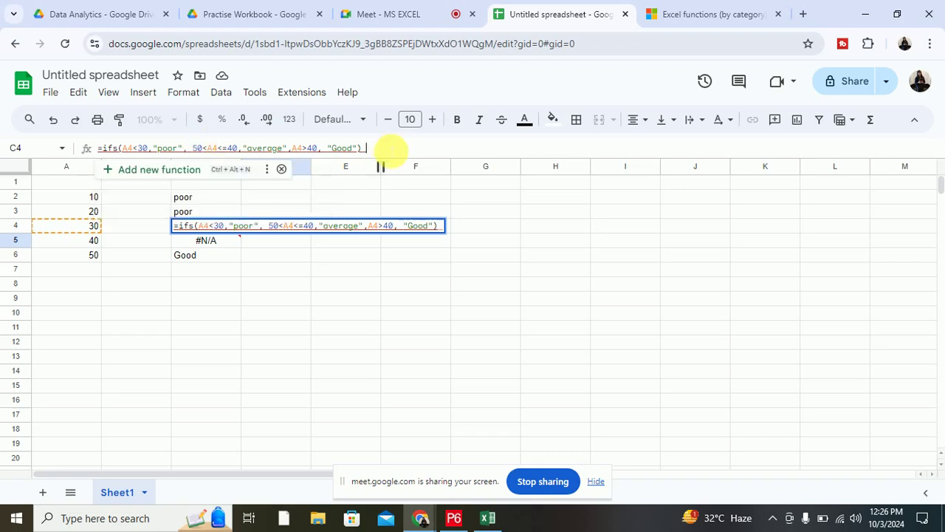
{"action": "key", "text": "Return"}
- Enter the labels AND and OR in H4:H5
{"action": "left_click", "coordinate": [530, 230]}
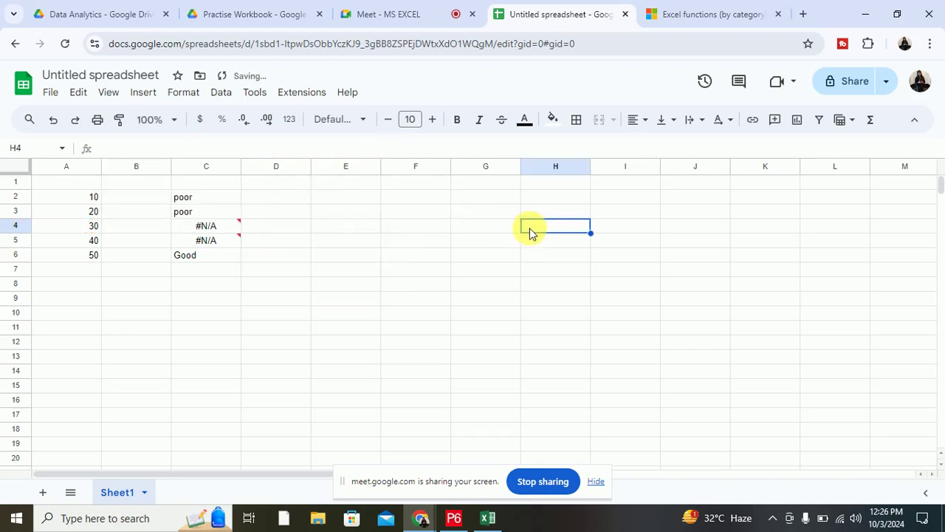
{"action": "type", "text": "AND"}
{"action": "key", "text": "Return"}
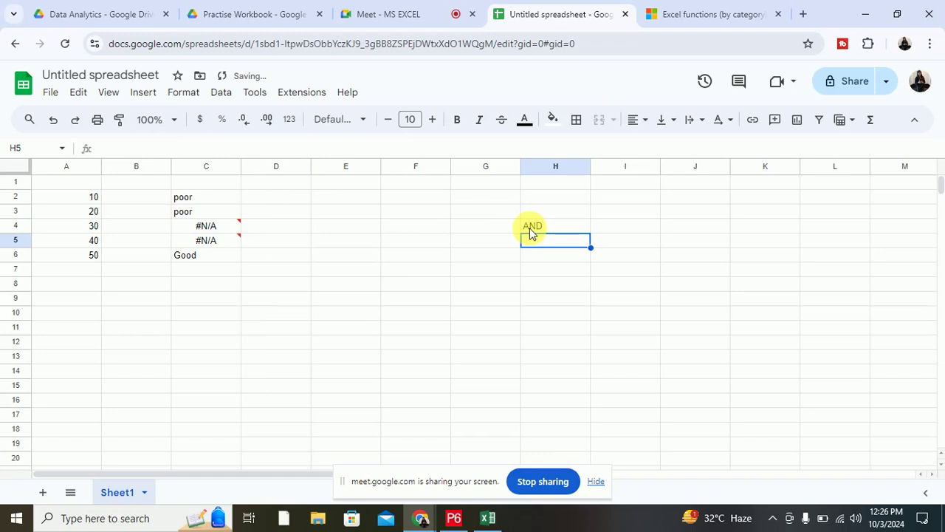
{"action": "type", "text": "OR"}
{"action": "key", "text": "Return"}
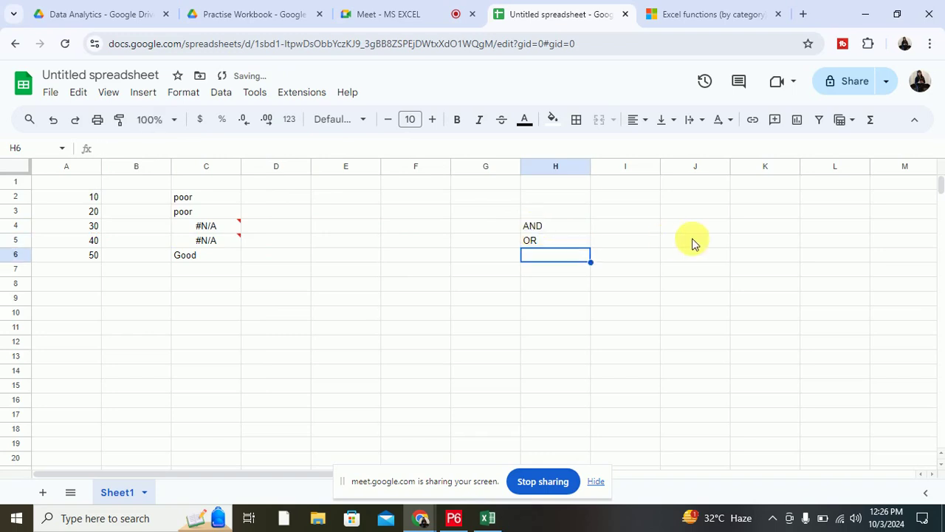
{"action": "left_click", "coordinate": [565, 230]}
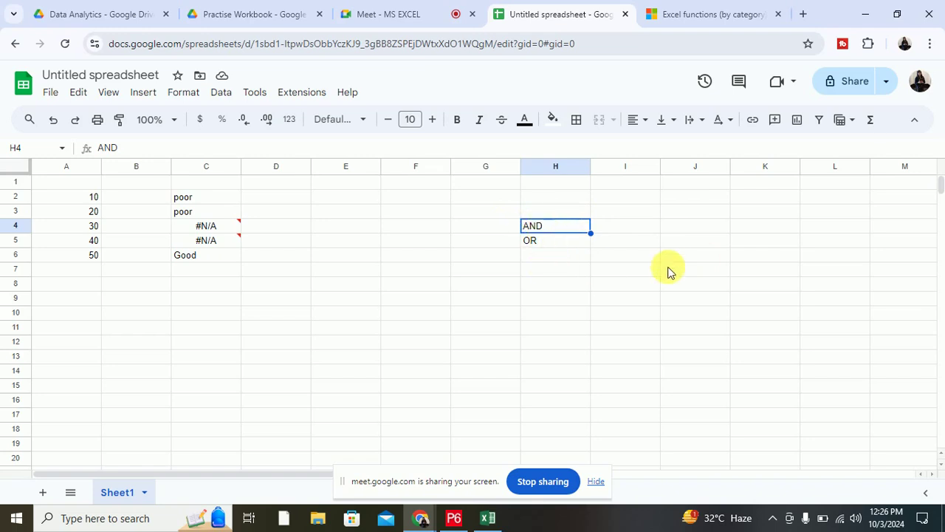
- Add the headers c1, c2 and res in H9:J9
{"action": "left_click", "coordinate": [539, 302]}
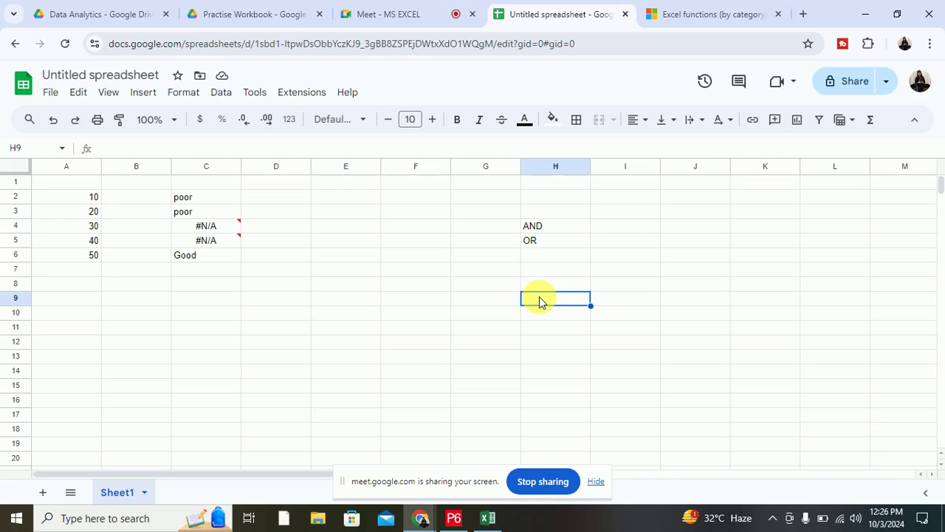
{"action": "type", "text": "c1"}
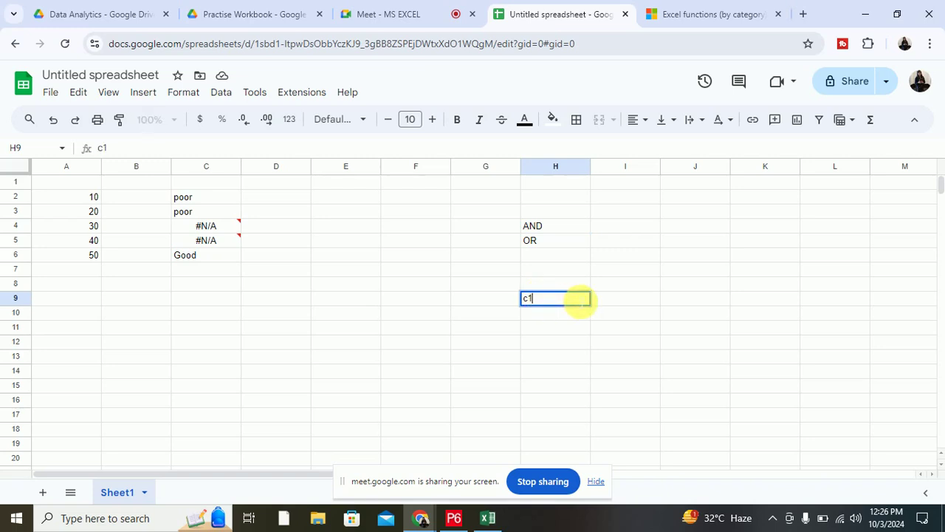
{"action": "left_click", "coordinate": [620, 302]}
{"action": "type", "text": "c2"}
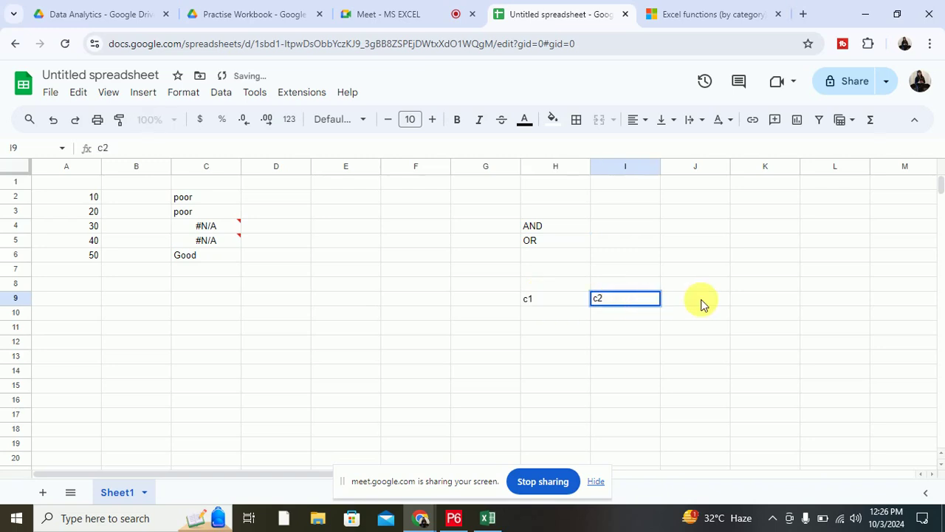
{"action": "left_click", "coordinate": [702, 303]}
{"action": "type", "text": "res"}
- Enter the conditions a2>40 in H10 and a2<50 in I10
{"action": "left_click", "coordinate": [527, 310]}
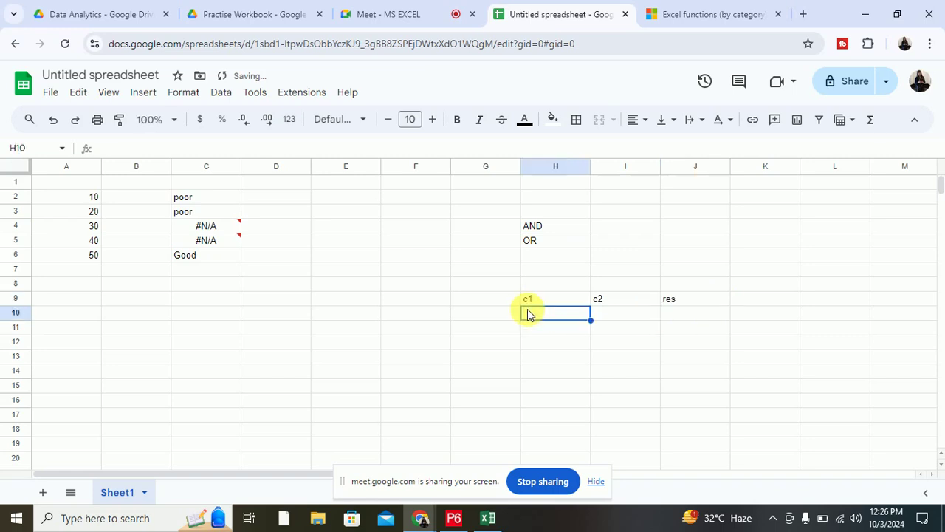
{"action": "type", "text": "f"}
{"action": "key", "text": "BackSpace"}
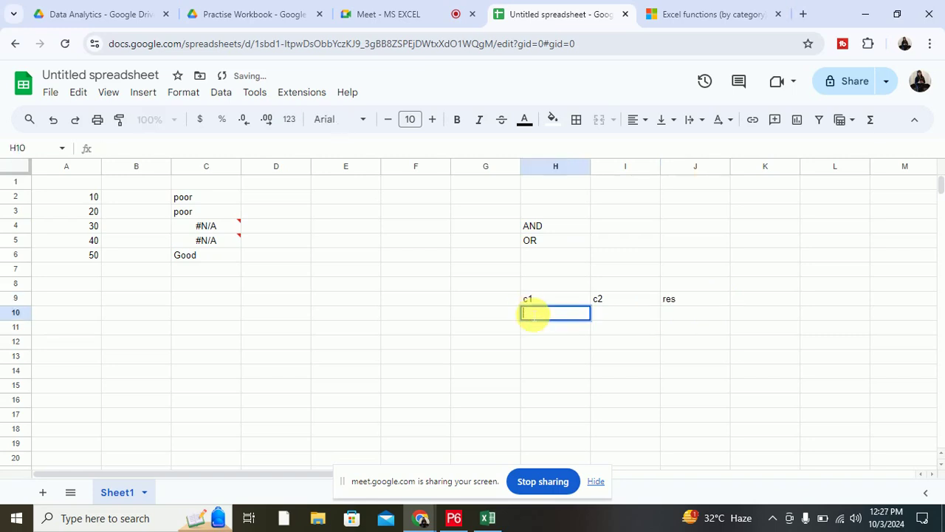
{"action": "type", "text": "a"}
{"action": "type", "text": "2>"}
{"action": "type", "text": "40"}
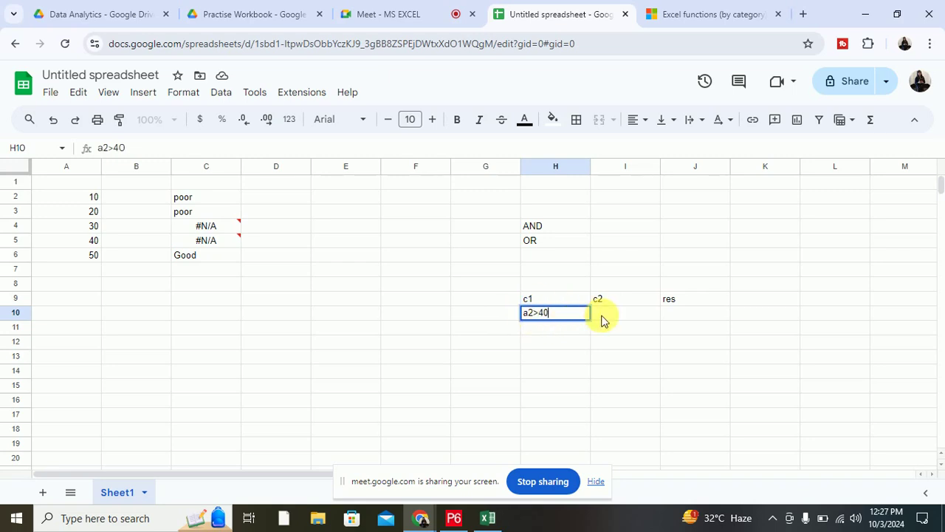
{"action": "left_click", "coordinate": [602, 317]}
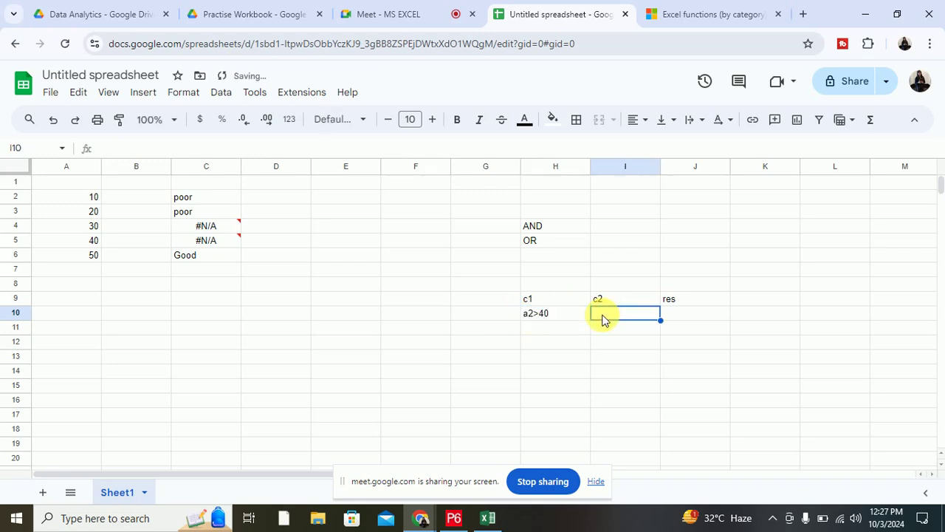
{"action": "type", "text": "a2"}
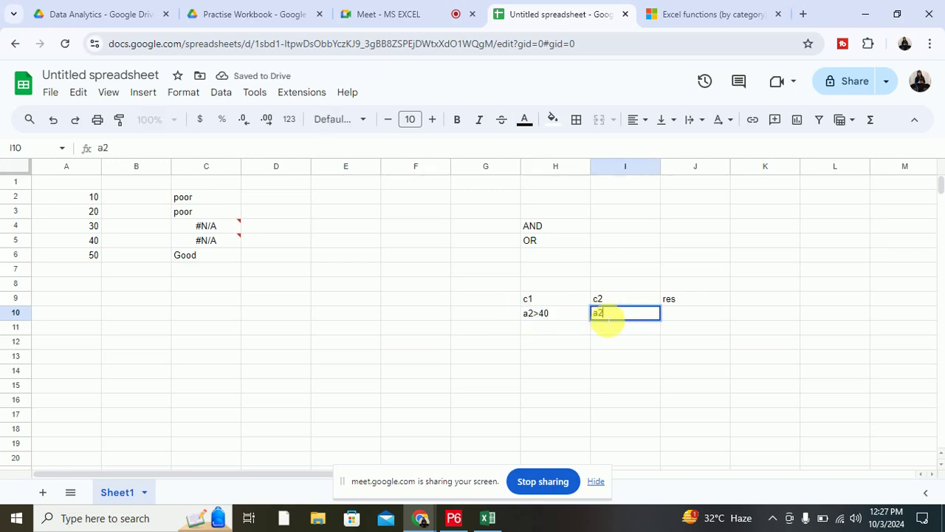
{"action": "type", "text": "<5"}
{"action": "type", "text": "0"}
{"action": "mouse_move", "coordinate": [186, 226]}
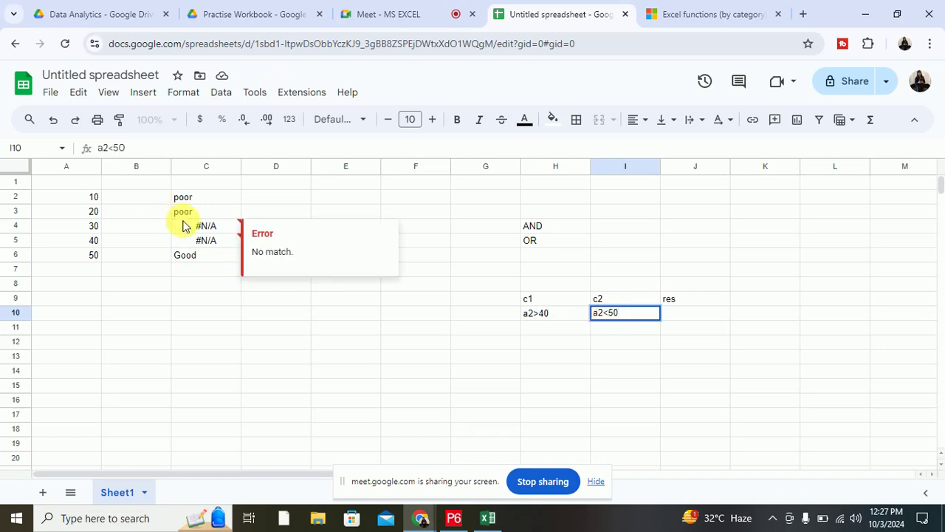
{"action": "left_click", "coordinate": [533, 329]}
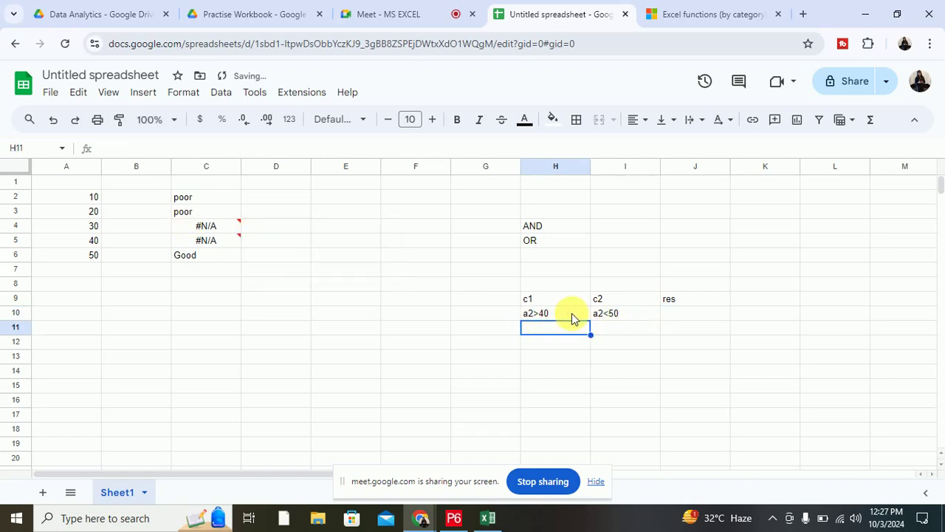
{"action": "left_click", "coordinate": [698, 316]}
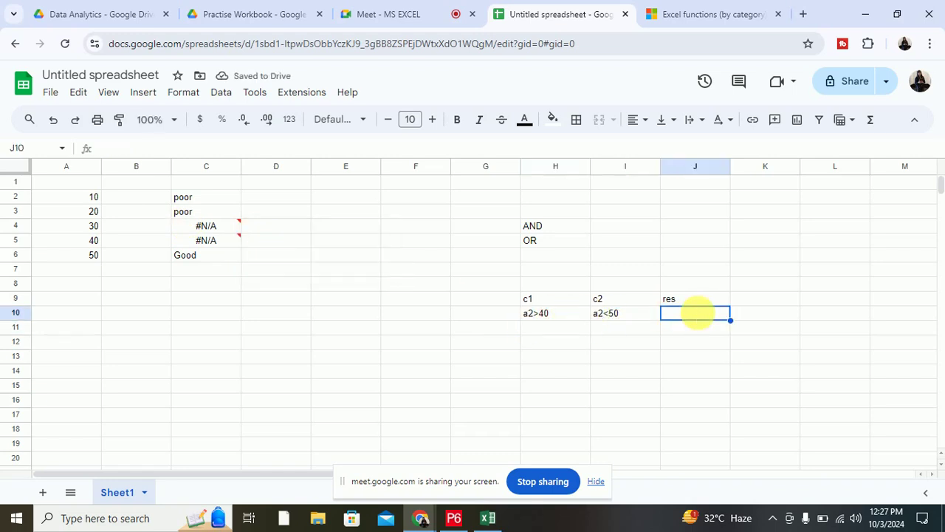
- Enter FALSE in J10 and place the a2>40 and a2<50 condition headers in H10:I10
{"action": "type", "text": "false"}
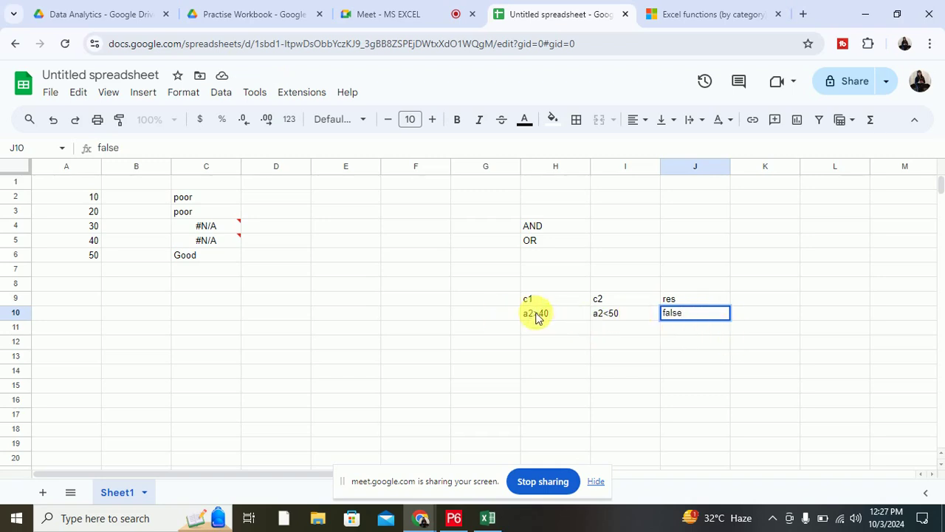
{"action": "left_click_drag", "start_coordinate": [531, 314], "coordinate": [615, 312]}
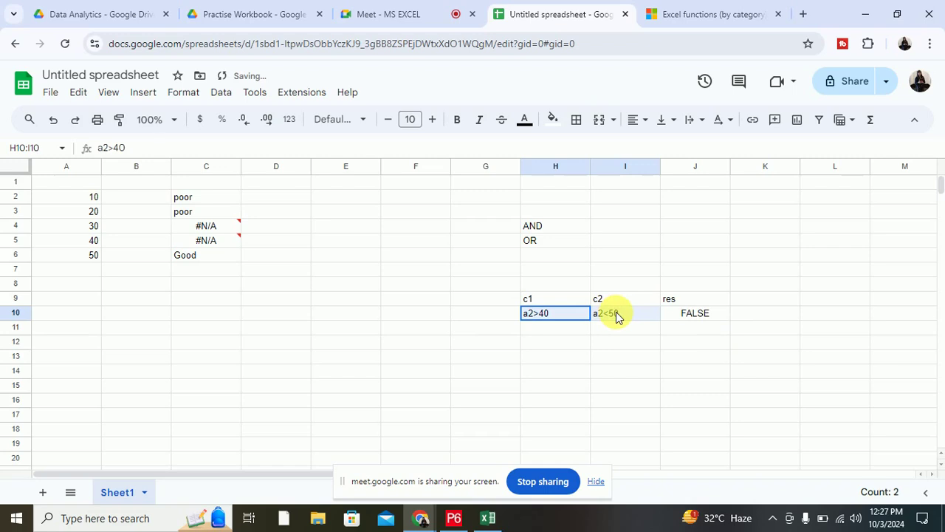
{"action": "key", "text": "shift+Right"}
{"action": "key", "text": "shift+Left"}
{"action": "key", "text": "ctrl+c"}
{"action": "left_click", "coordinate": [423, 312]}
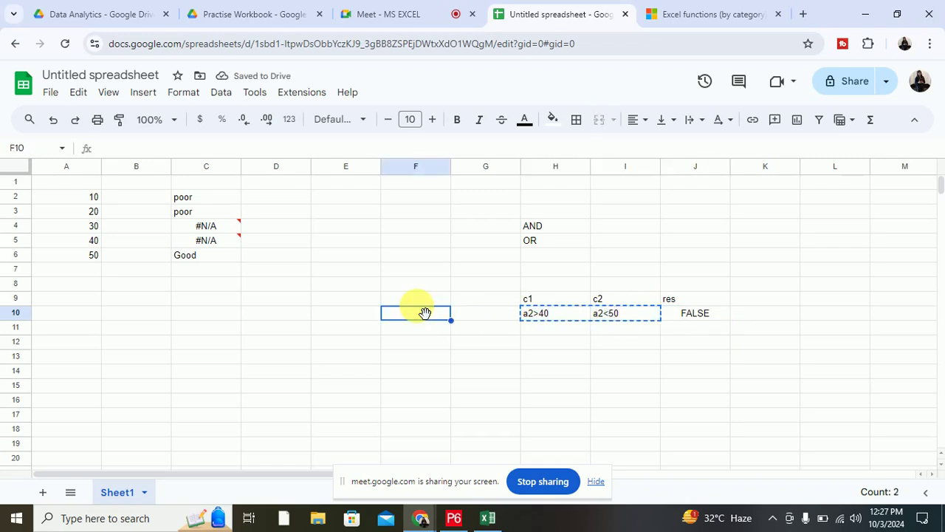
{"action": "key", "text": "ctrl+v"}
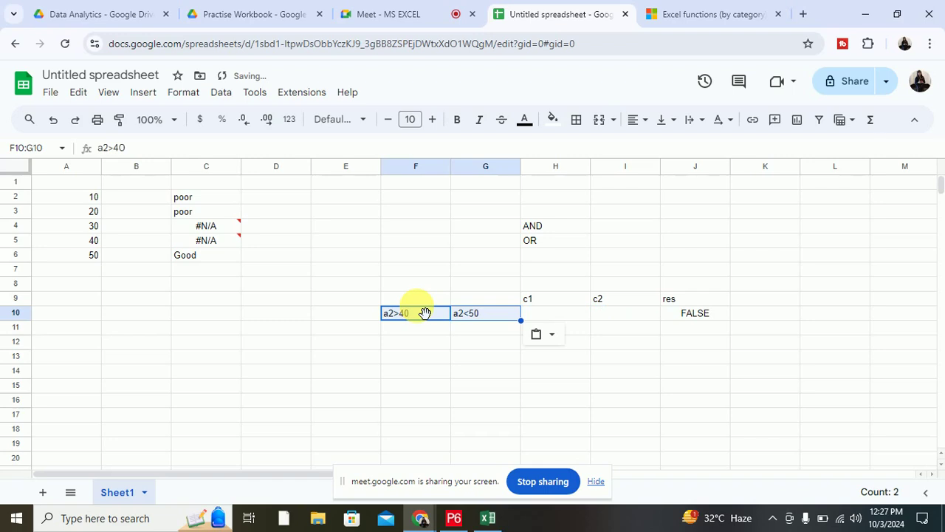
{"action": "key", "text": "ctrl+c"}
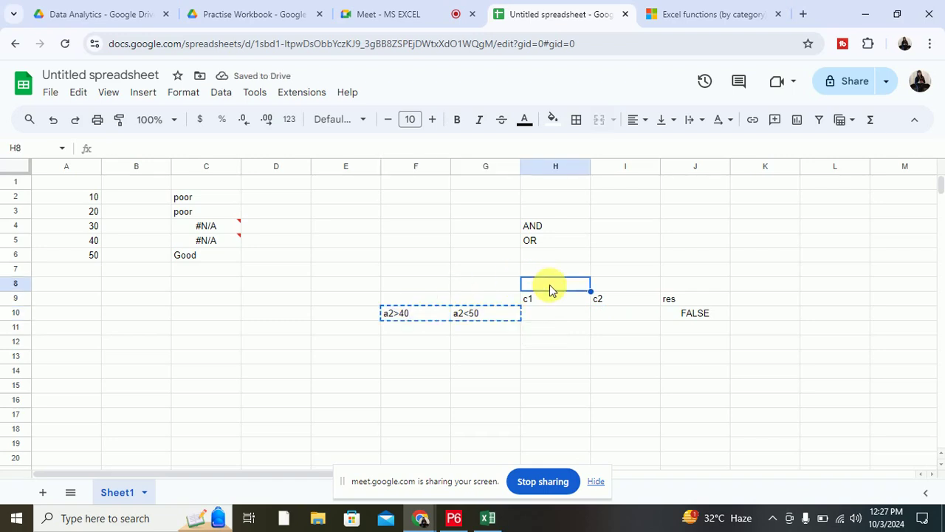
{"action": "left_click", "coordinate": [545, 315]}
{"action": "key", "text": "ctrl+v"}
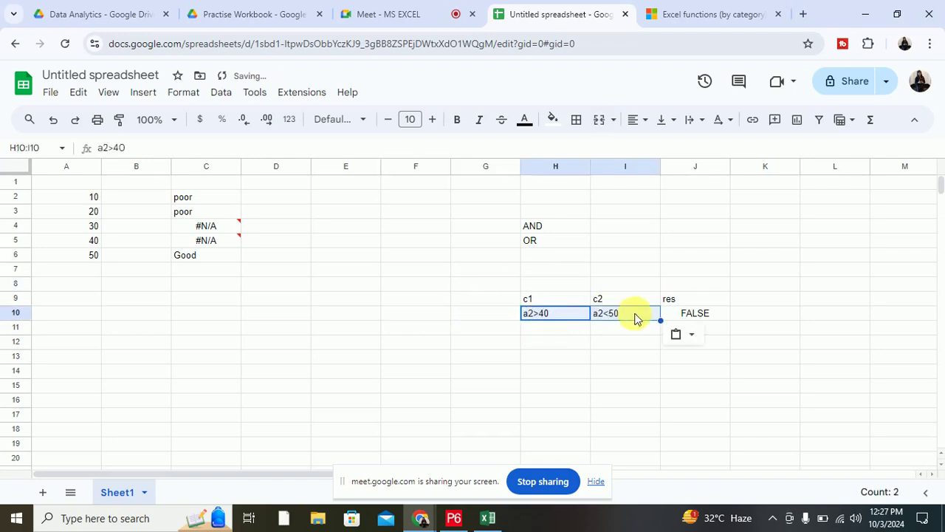
- Fill rows 11–12 of the AND table: FALSE/FALSE→FALSE and FALSE/TRUE→FALSE
{"action": "left_click", "coordinate": [695, 313]}
{"action": "key", "text": "ctrl+c"}
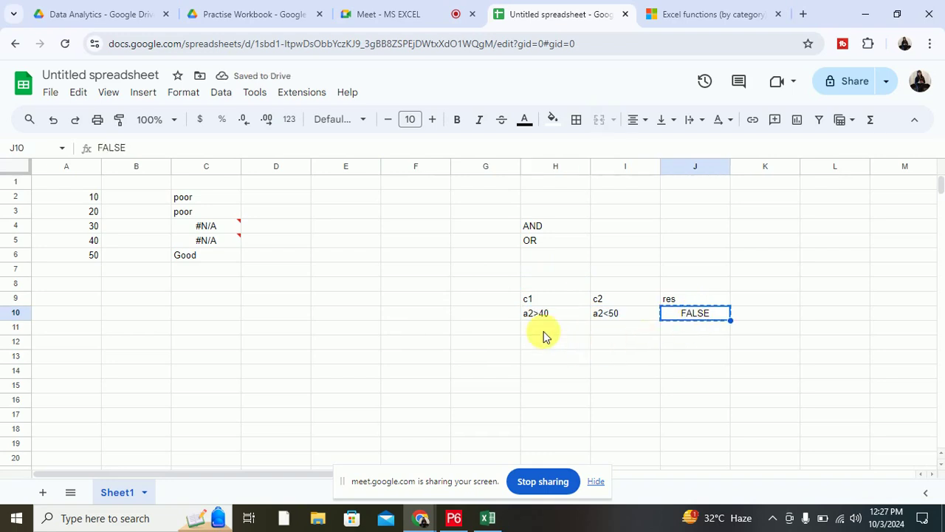
{"action": "left_click", "coordinate": [544, 334]}
{"action": "key", "text": "ctrl+v"}
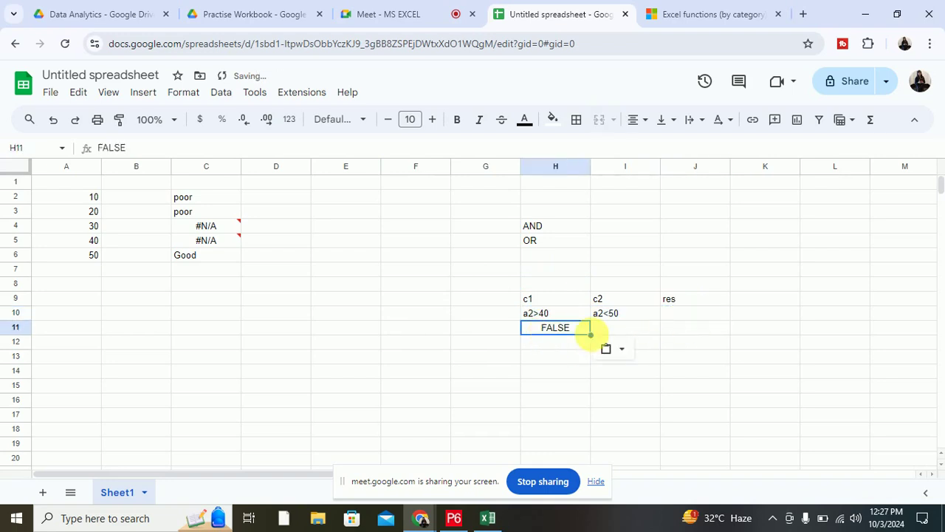
{"action": "left_click", "coordinate": [621, 336]}
{"action": "key", "text": "ctrl+v"}
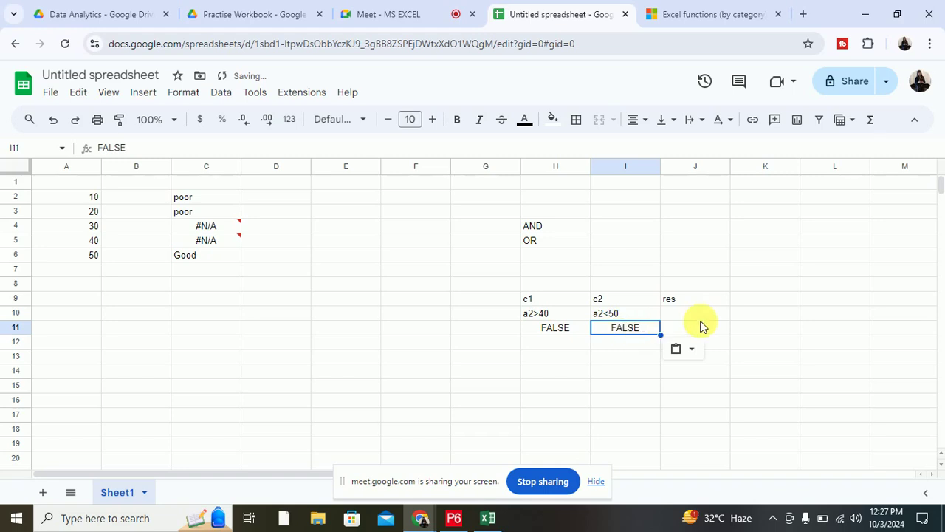
{"action": "left_click", "coordinate": [702, 330]}
{"action": "key", "text": "ctrl+v"}
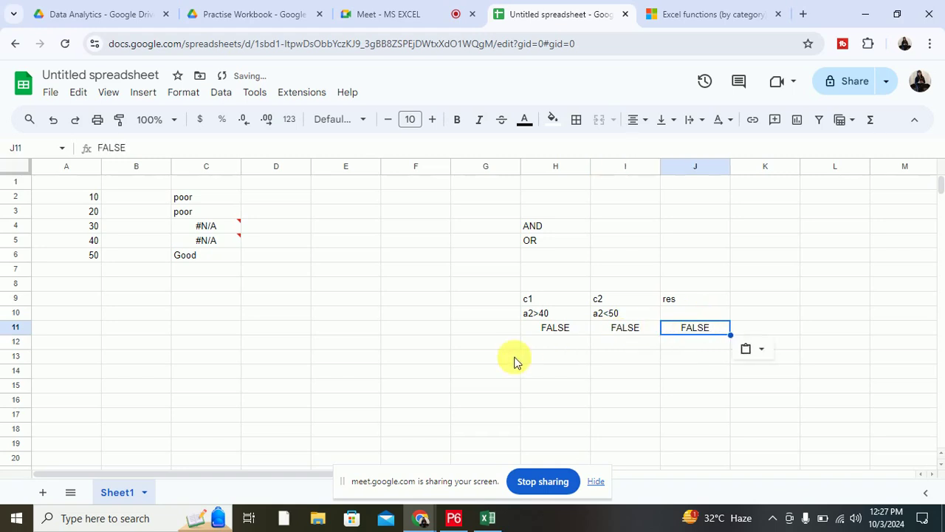
{"action": "left_click", "coordinate": [562, 345]}
{"action": "key", "text": "ctrl+v"}
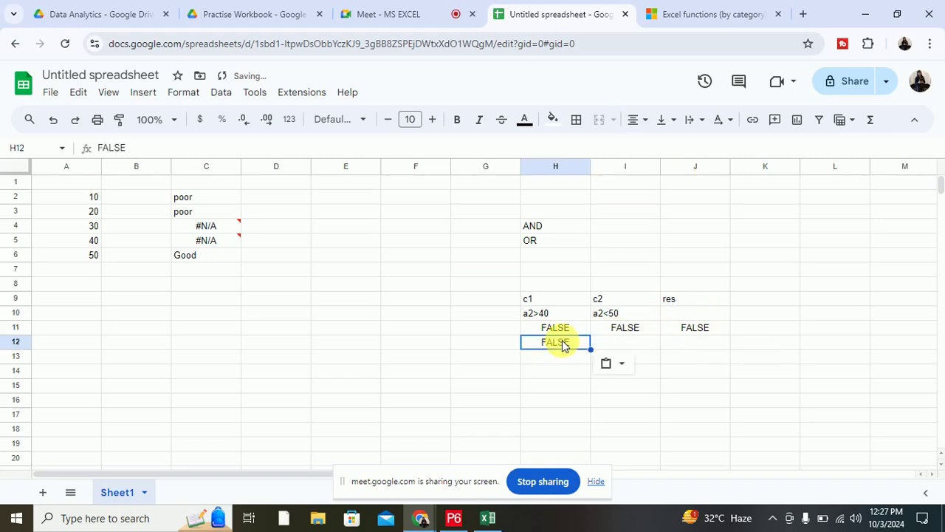
{"action": "left_click", "coordinate": [614, 342]}
{"action": "type", "text": "TRUE"}
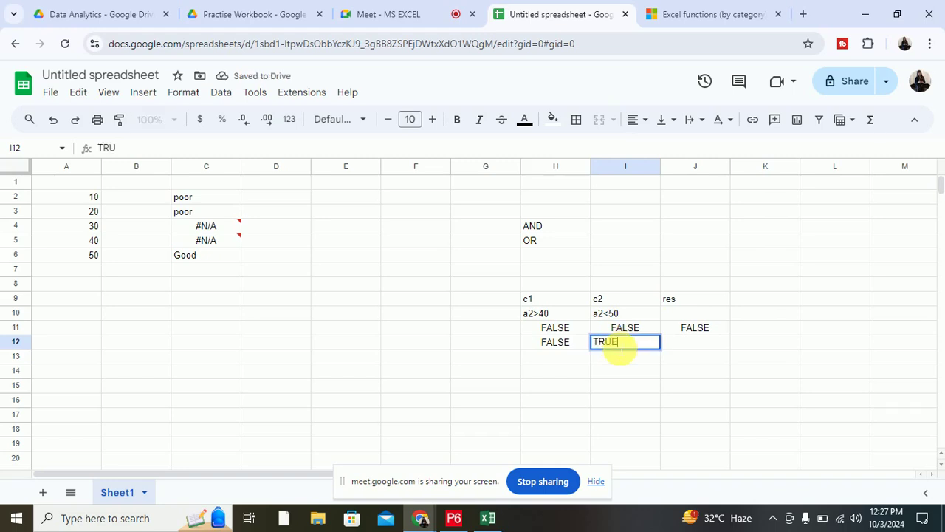
{"action": "left_click", "coordinate": [691, 341]}
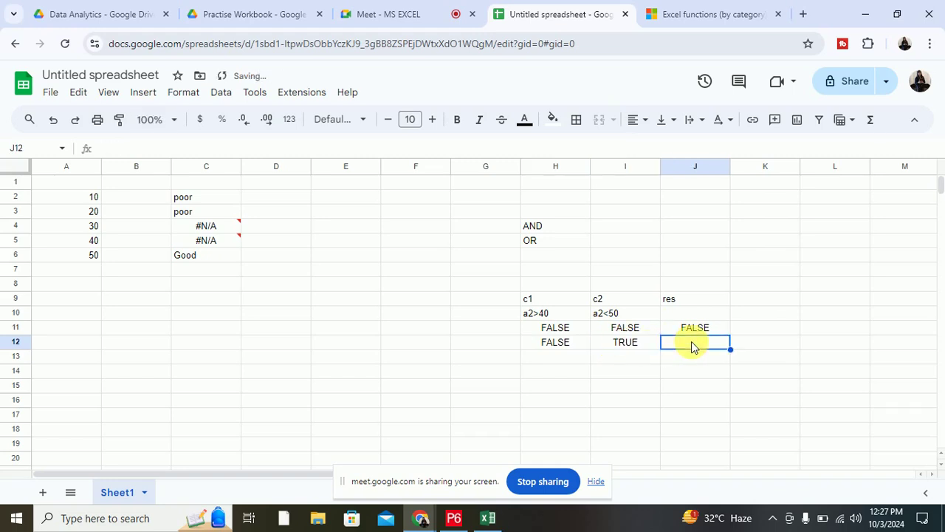
{"action": "key", "text": "ctrl+v"}
- Fill rows 13–14 of the AND table: TRUE/FALSE→FALSE and TRUE/TRUE→TRUE
{"action": "left_click", "coordinate": [546, 358]}
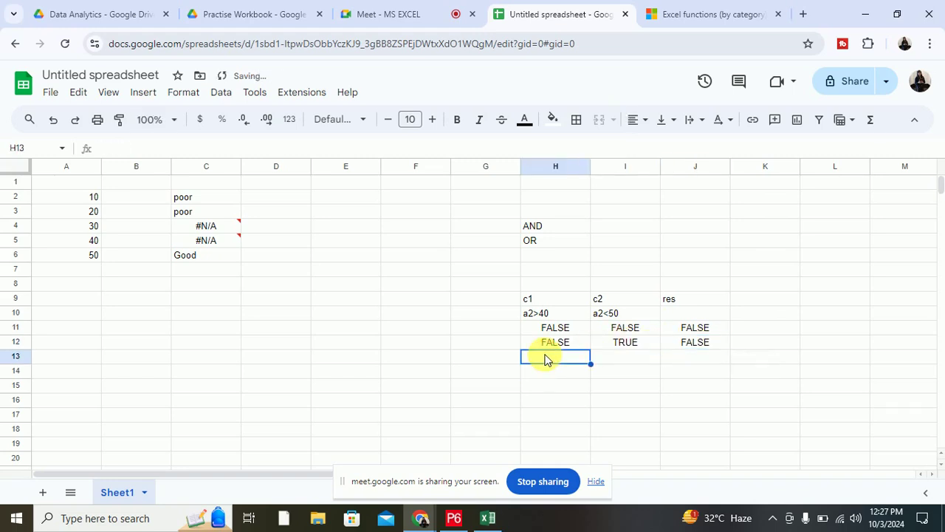
{"action": "type", "text": "True"}
{"action": "key", "text": "Tab"}
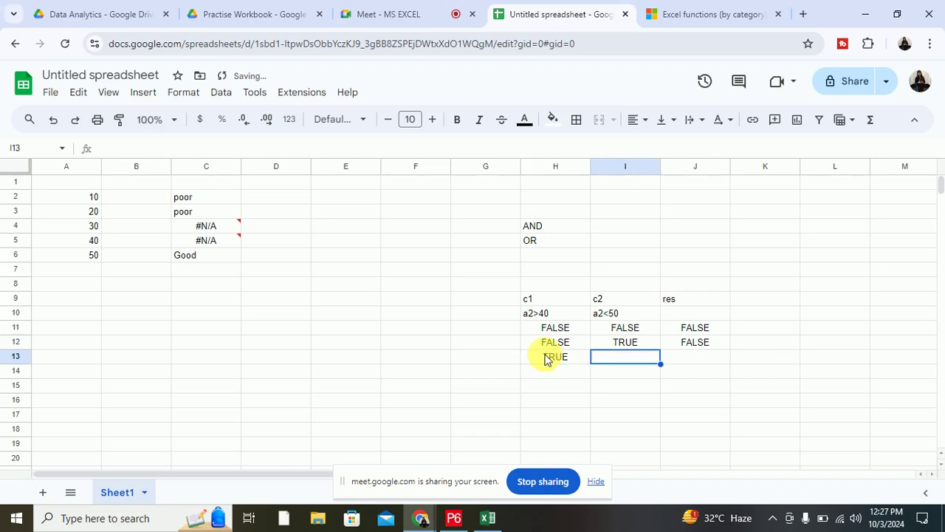
{"action": "key", "text": "ctrl+v"}
{"action": "left_click", "coordinate": [714, 359]}
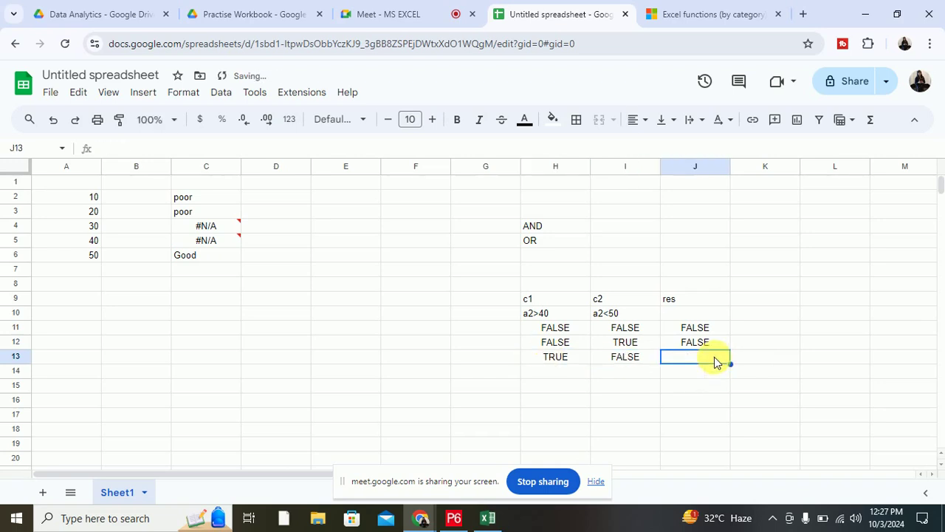
{"action": "key", "text": "ctrl+v"}
{"action": "left_click", "coordinate": [546, 371]}
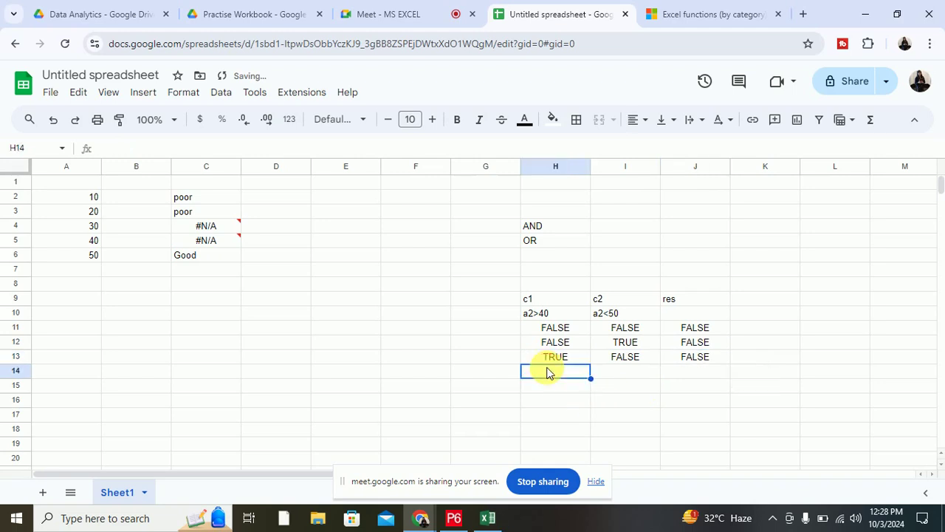
{"action": "type", "text": "True"}
{"action": "key", "text": "Tab"}
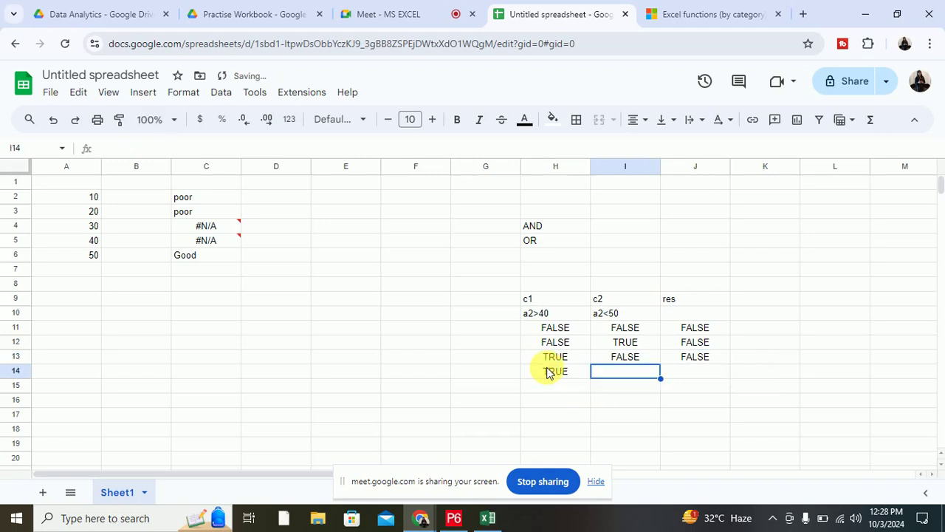
{"action": "type", "text": "true"}
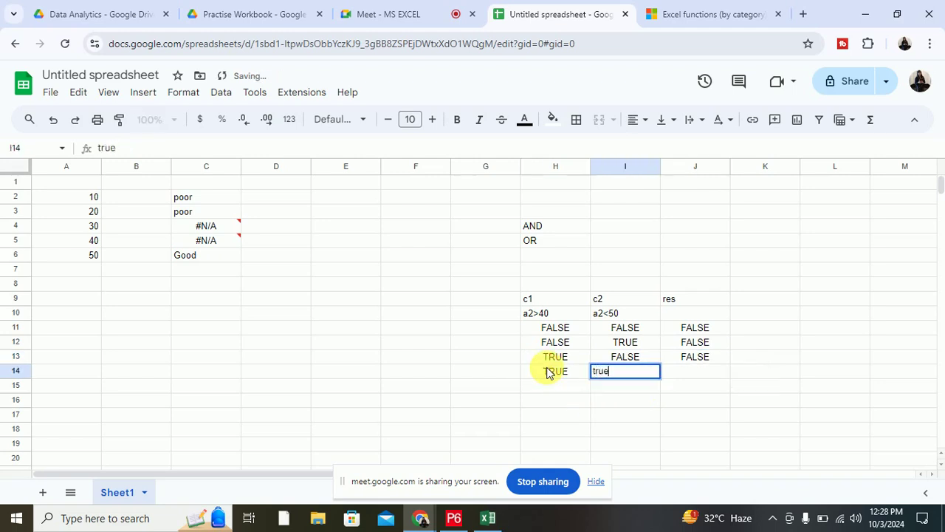
{"action": "key", "text": "Tab"}
{"action": "type", "text": "tru"}
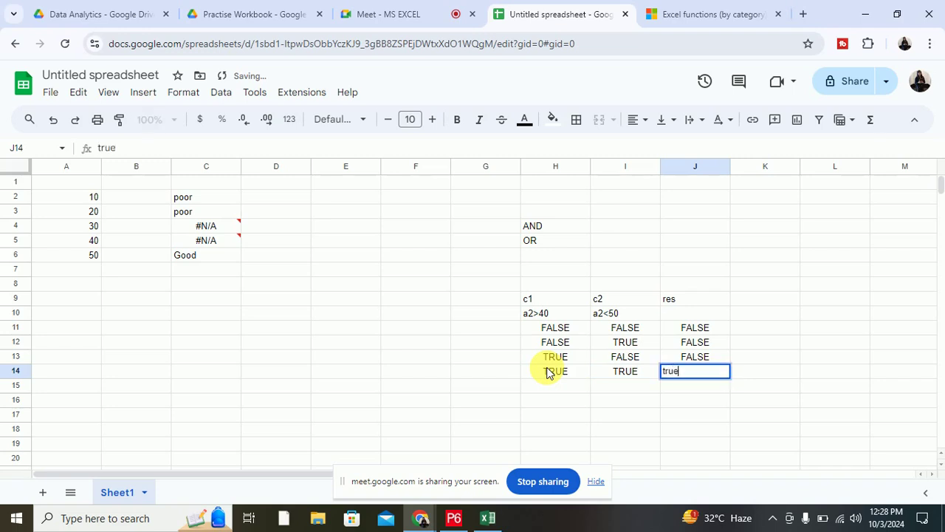
{"action": "left_click", "coordinate": [558, 399]}
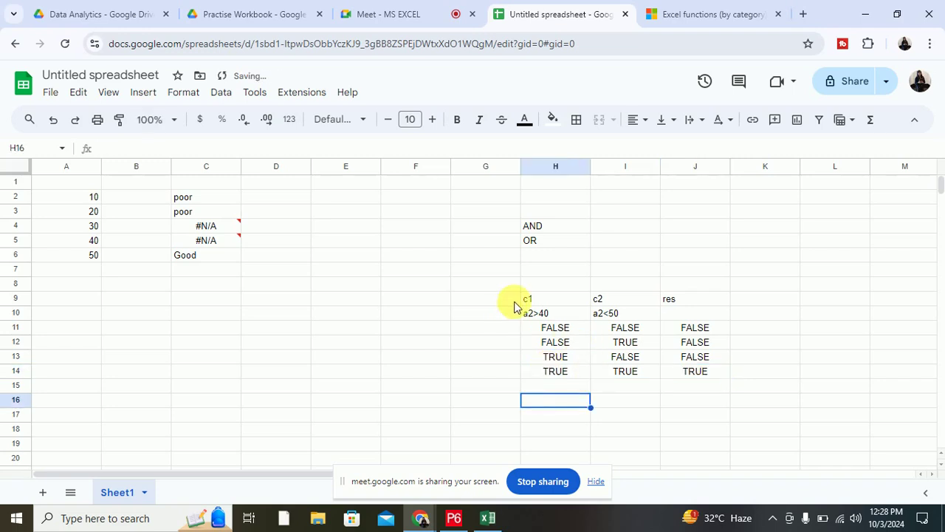
- Label G9 'AND' and G17 'OR', then copy the AND table H9:J14
{"action": "left_click", "coordinate": [473, 302]}
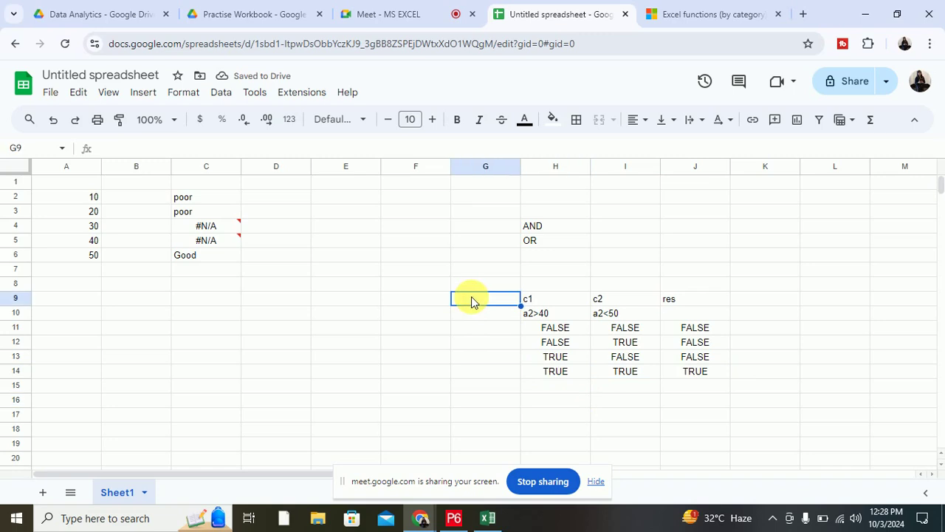
{"action": "type", "text": "AND"}
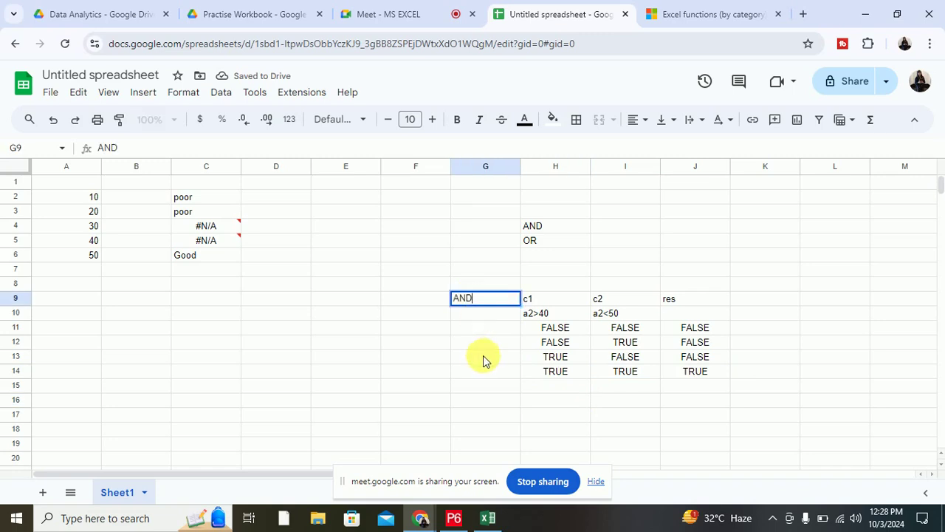
{"action": "left_click", "coordinate": [484, 359]}
{"action": "left_click", "coordinate": [487, 415]}
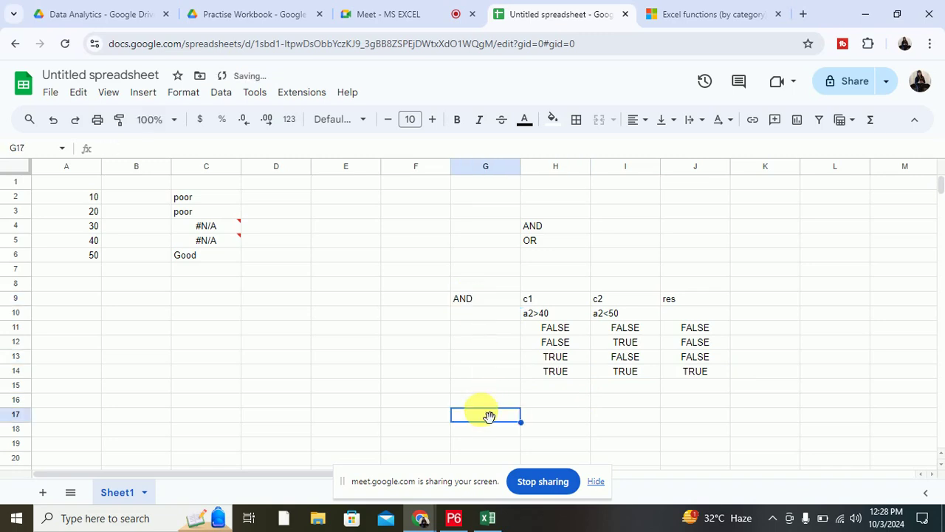
{"action": "type", "text": "OR"}
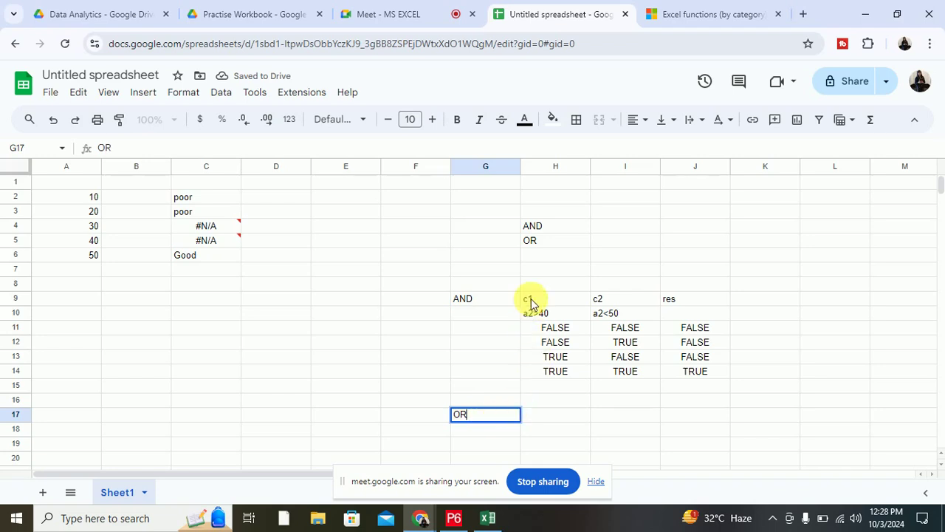
{"action": "left_click_drag", "start_coordinate": [532, 299], "coordinate": [698, 376]}
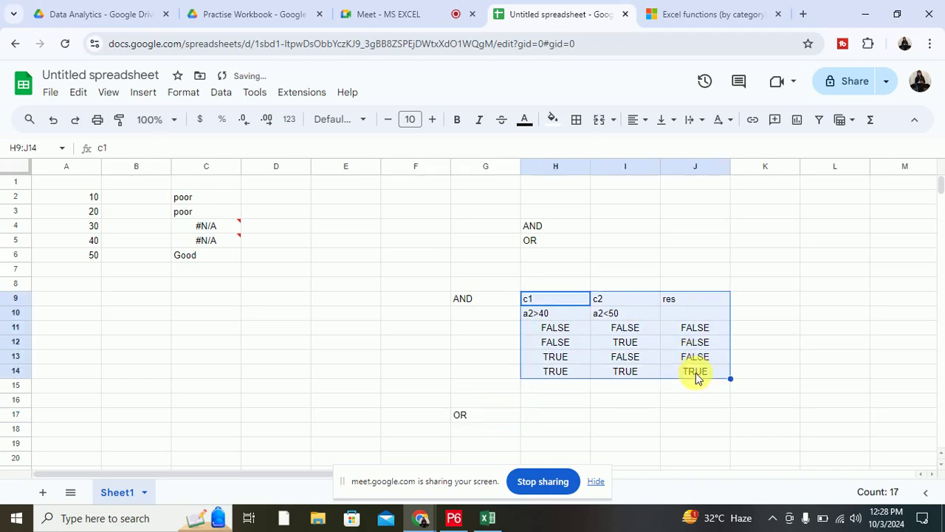
{"action": "key", "text": "ctrl+c"}
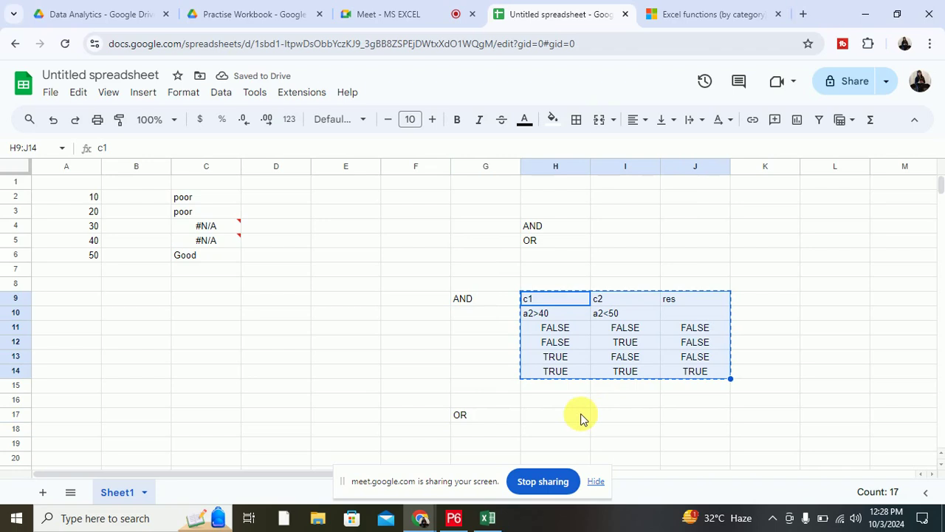
- Paste the truth table at H17 under OR and change the J20 and J21 results to TRUE
{"action": "left_click", "coordinate": [581, 418]}
{"action": "key", "text": "ctrl+v"}
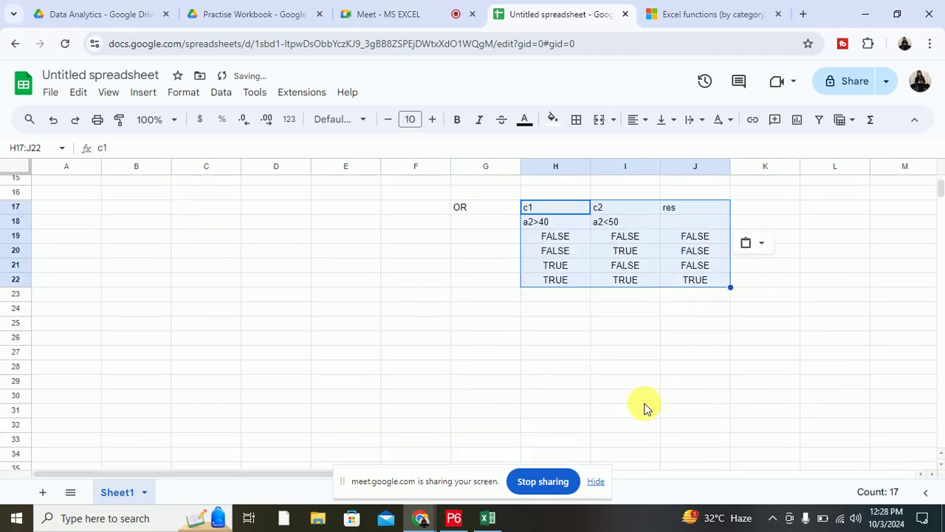
{"action": "scroll", "coordinate": [645, 407], "scroll_direction": "down", "scroll_amount": 5}
{"action": "left_click", "coordinate": [702, 259]}
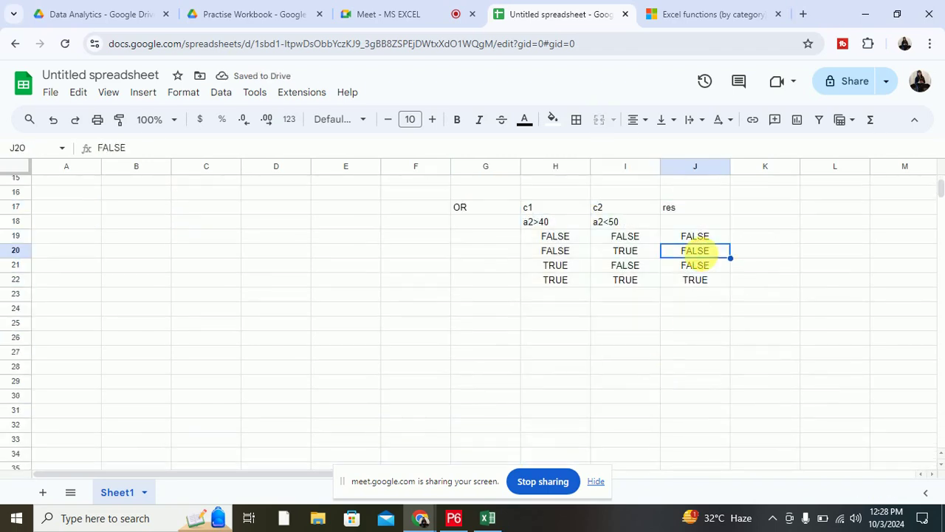
{"action": "type", "text": "true"}
{"action": "key", "text": "Return"}
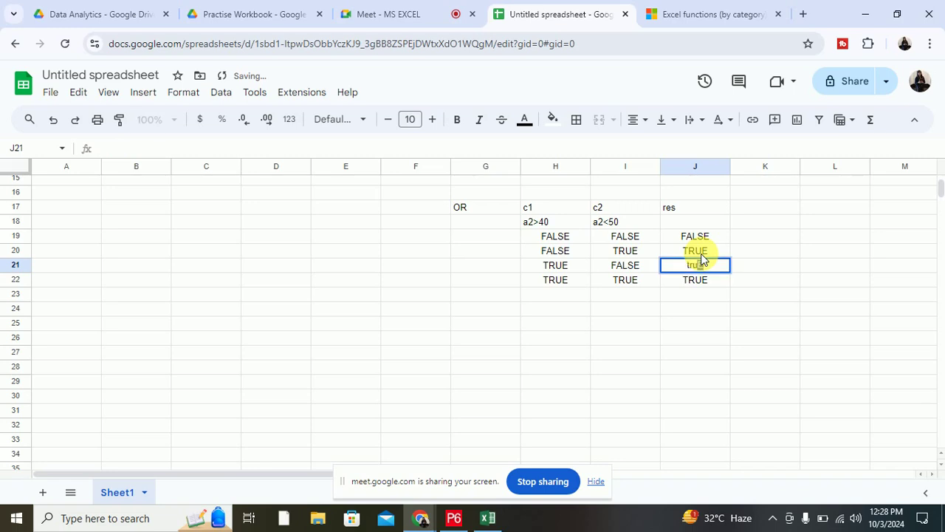
{"action": "type", "text": "true"}
{"action": "key", "text": "Return"}
{"action": "scroll", "coordinate": [337, 321], "scroll_direction": "up", "scroll_amount": 5}
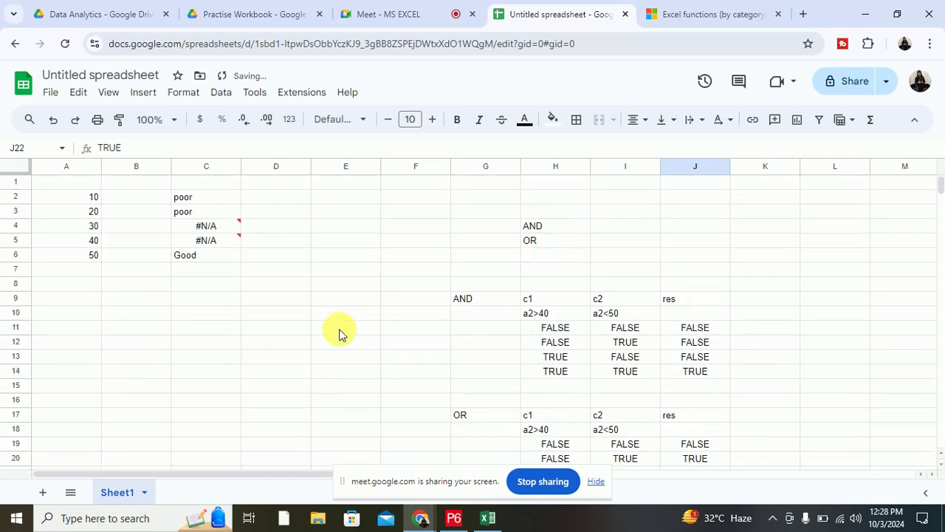
{"action": "left_click", "coordinate": [198, 228]}
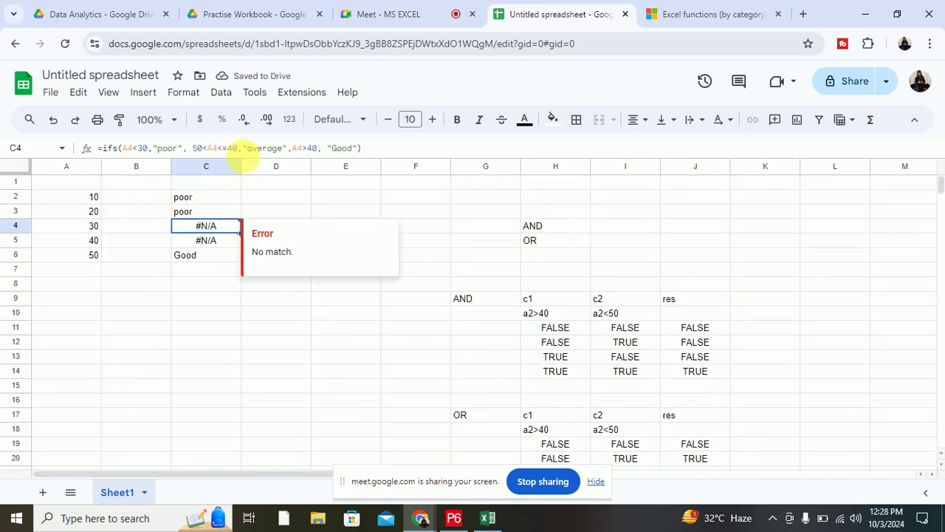
- Replace the 50<A2<=40 condition in C2's IFS formula with AND(A2>30, A2<=40)
{"action": "left_click", "coordinate": [205, 198]}
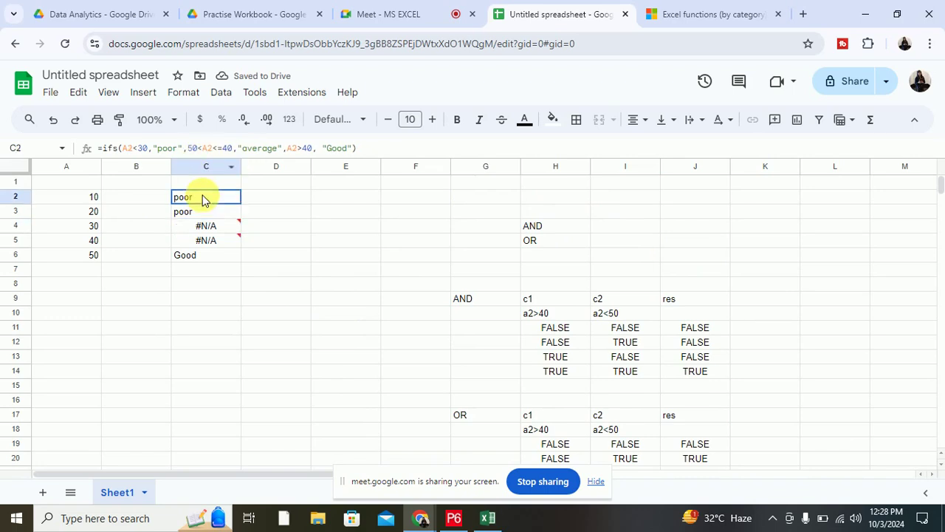
{"action": "left_click", "coordinate": [187, 148]}
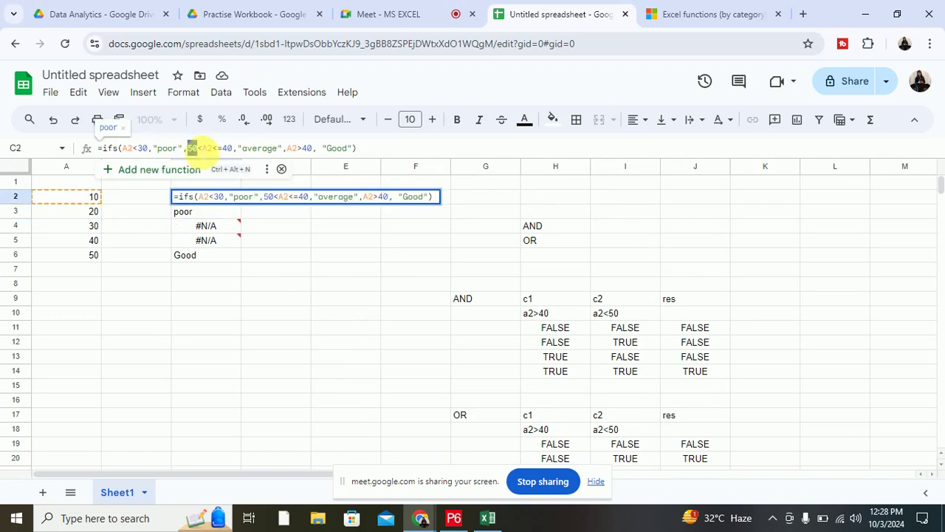
{"action": "left_click_drag", "start_coordinate": [188, 148], "coordinate": [230, 148]}
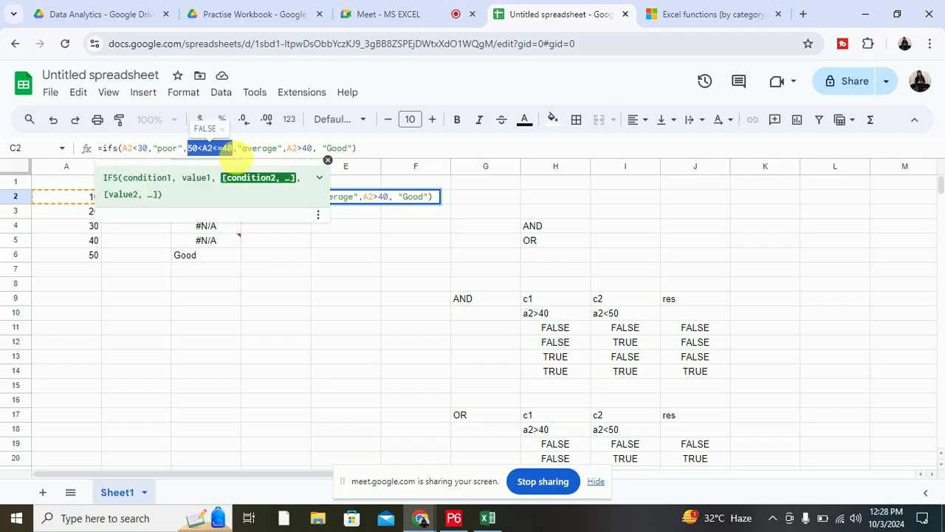
{"action": "key", "text": "BackSpace"}
{"action": "type", "text": "AN"}
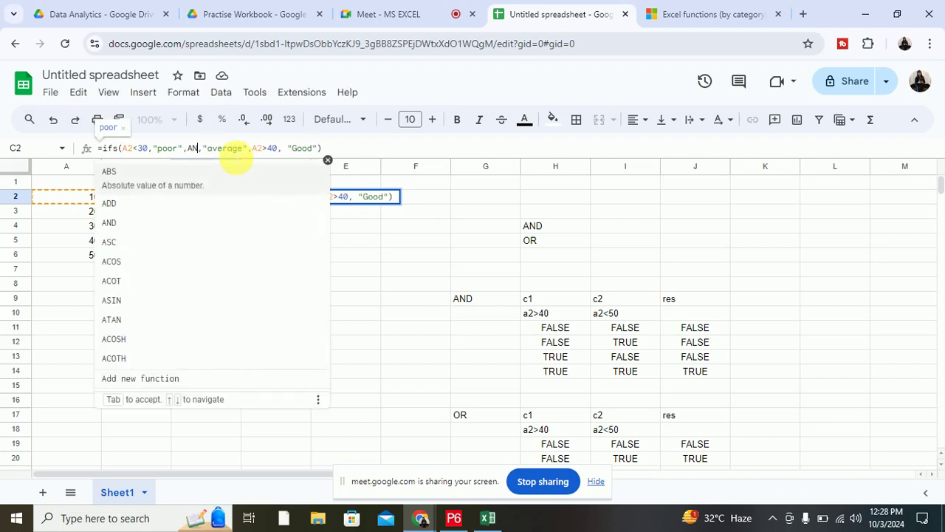
{"action": "type", "text": "D("}
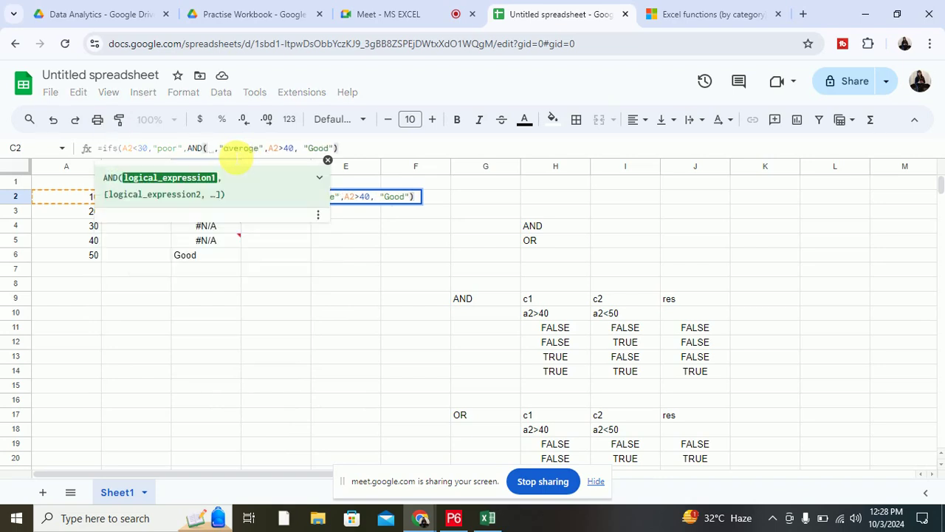
{"action": "type", "text": "A2"}
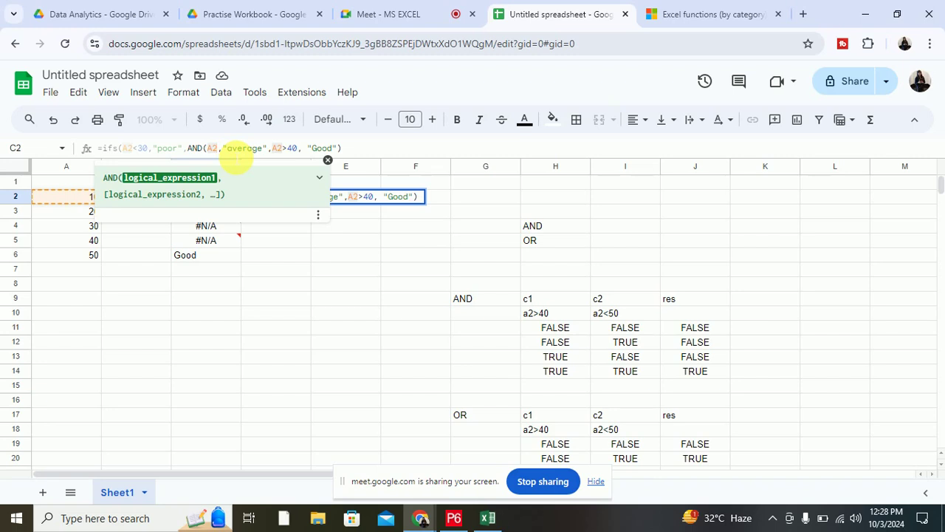
{"action": "type", "text": ">3"}
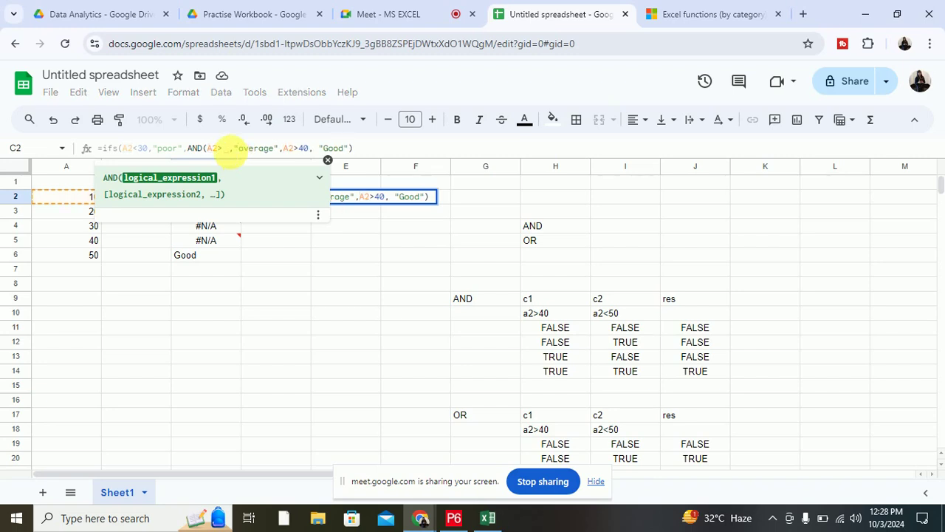
{"action": "type", "text": "0 , ,"}
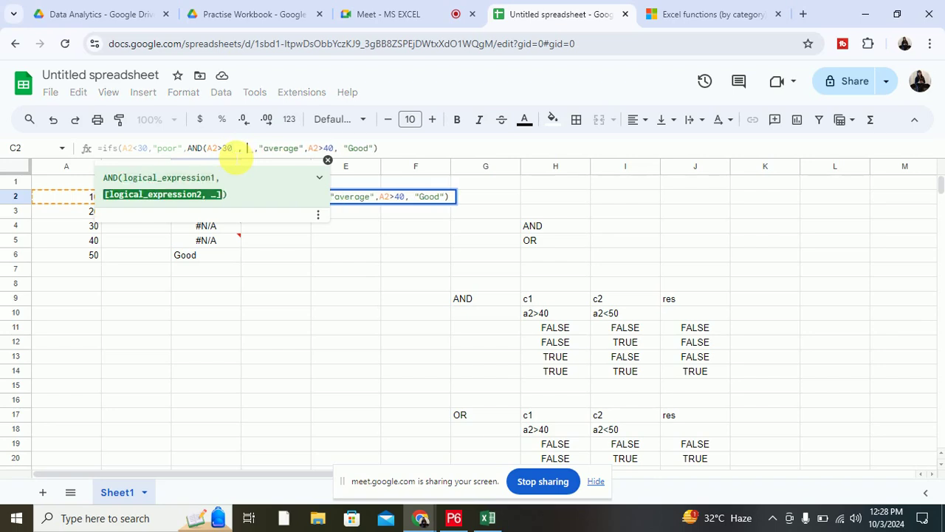
{"action": "type", "text": "A"}
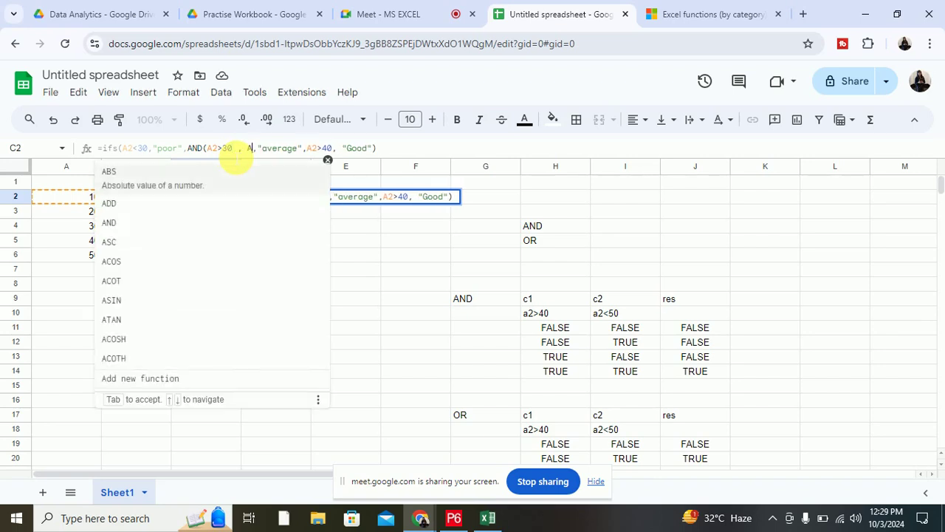
{"action": "type", "text": "2<40"}
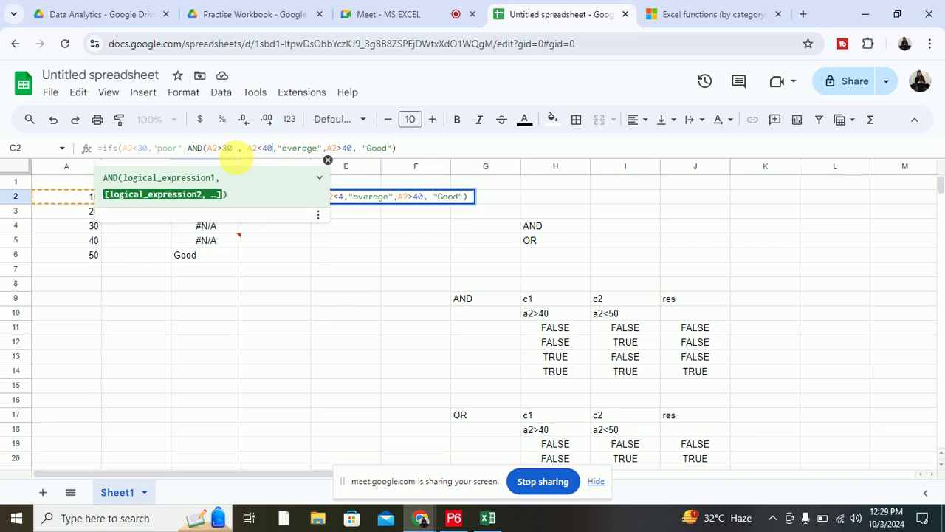
{"action": "type", "text": ")"}
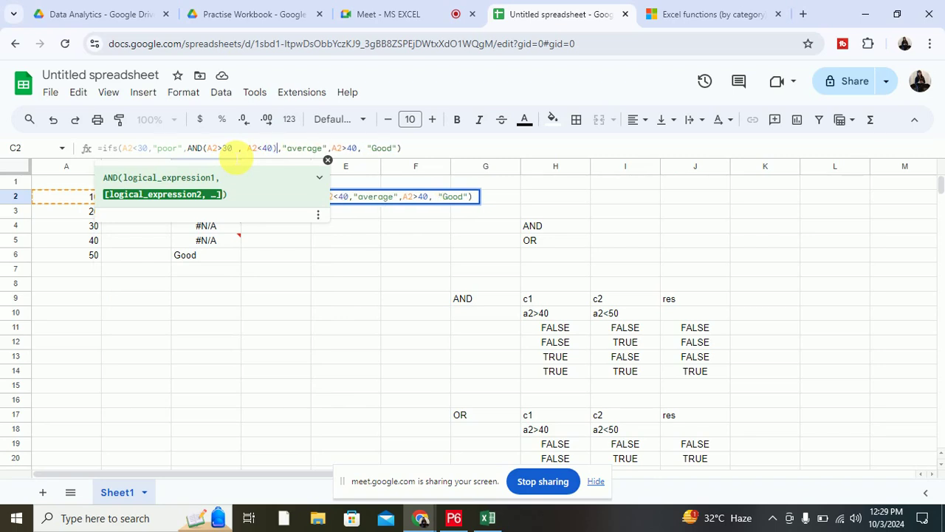
{"action": "key", "text": "Left"}
{"action": "key", "text": "Left"}
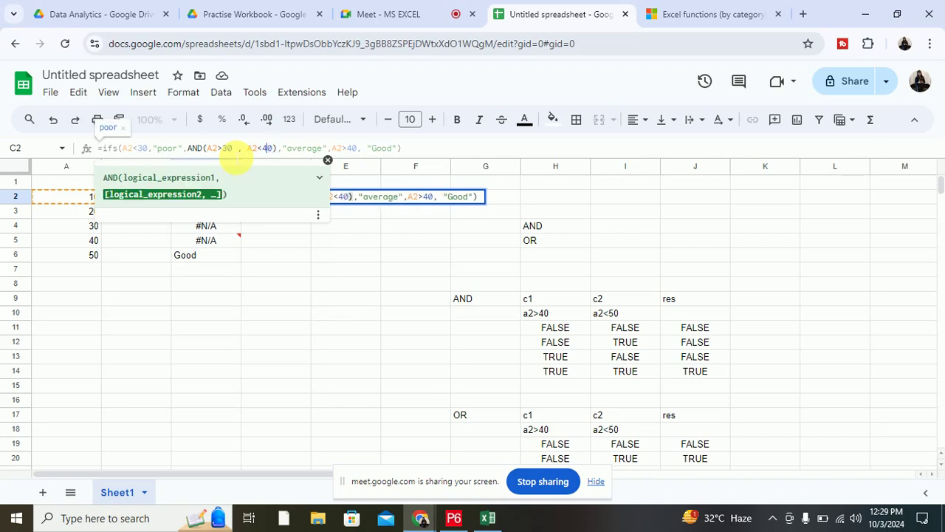
{"action": "type", "text": "="}
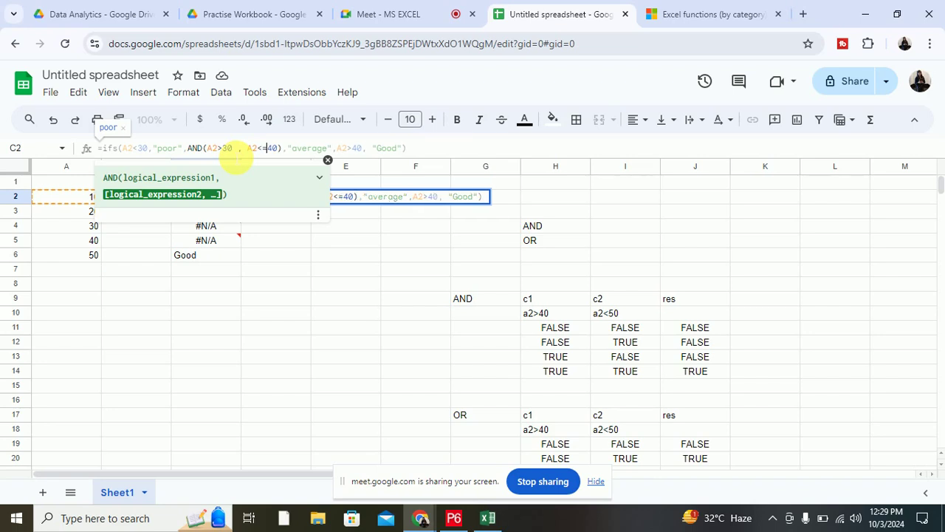
{"action": "left_click", "coordinate": [465, 149]}
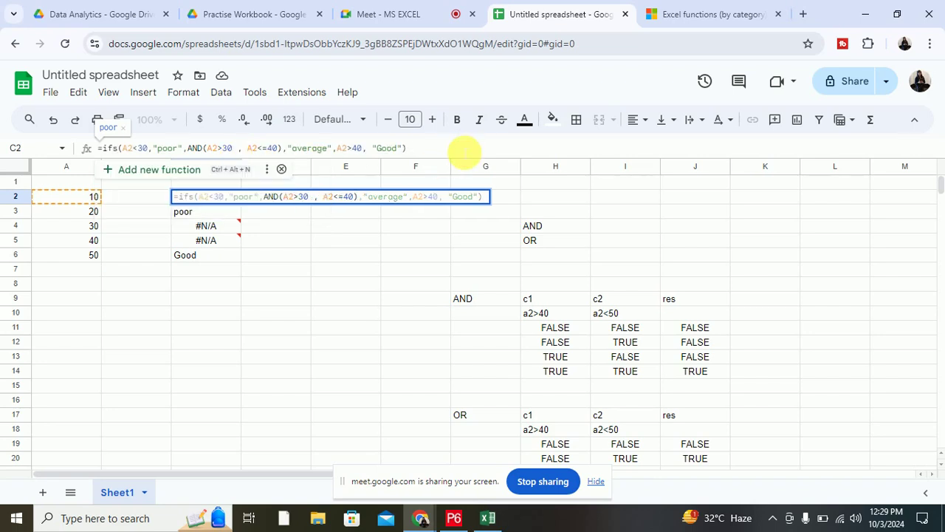
{"action": "key", "text": "Return"}
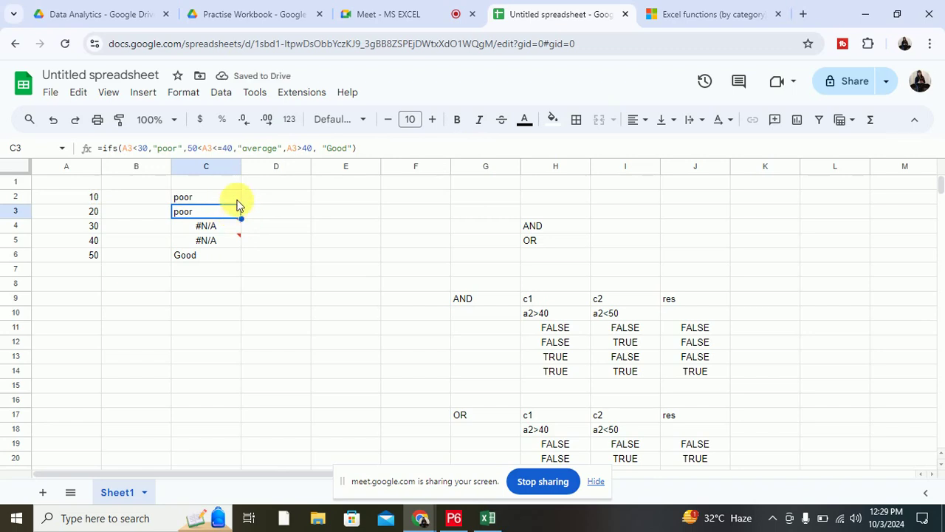
- Fill C2's formula down to C6 and change C4's A4>30 to A4>=30
{"action": "left_click", "coordinate": [236, 200]}
{"action": "left_click_drag", "start_coordinate": [240, 203], "coordinate": [244, 255]}
{"action": "left_click", "coordinate": [215, 226]}
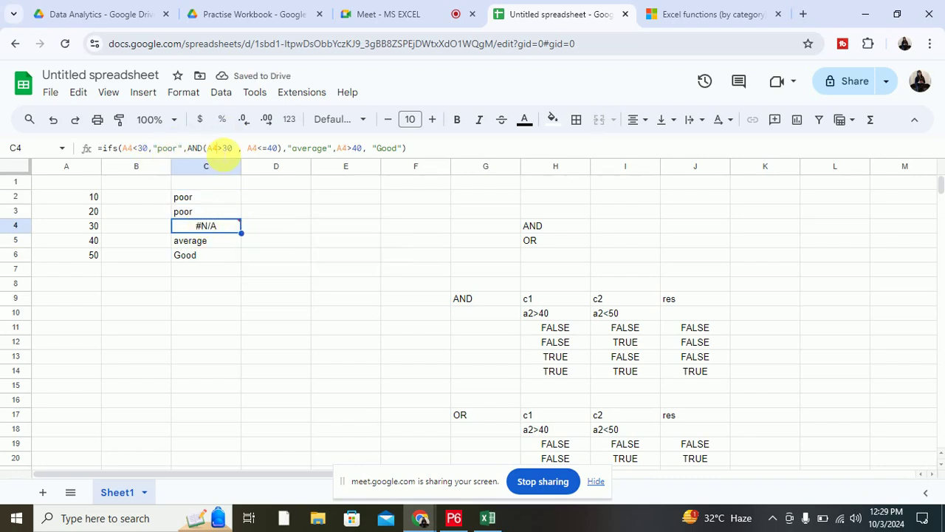
{"action": "left_click", "coordinate": [224, 147]}
{"action": "type", "text": "="}
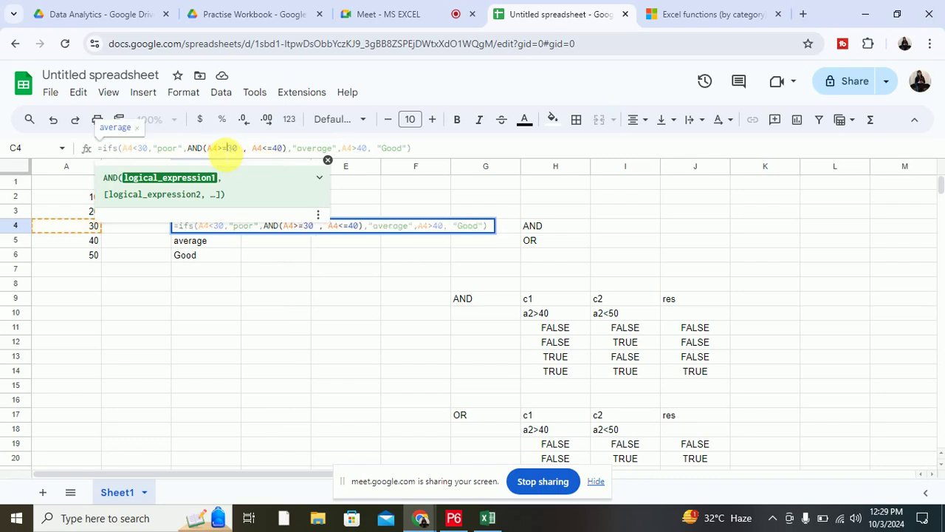
{"action": "left_click", "coordinate": [428, 154]}
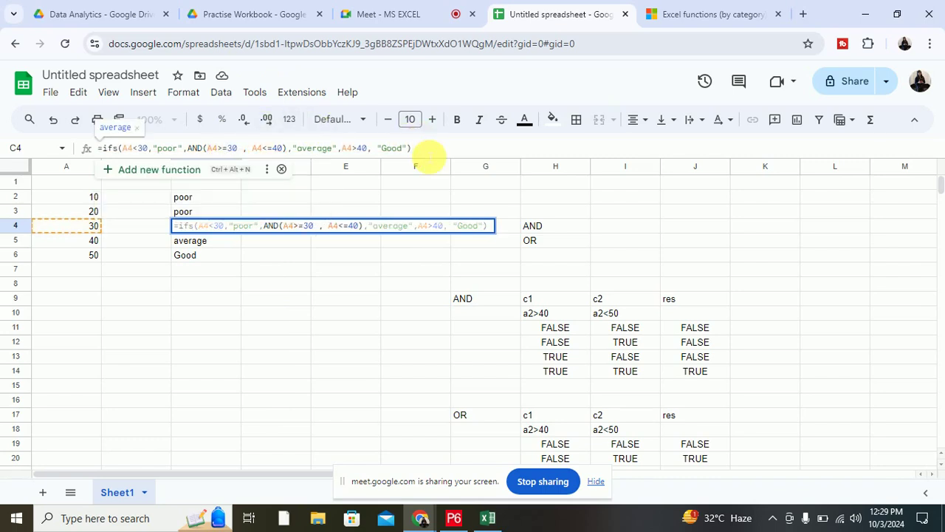
{"action": "key", "text": "Return"}
- Fill C4's corrected formula down through C6 and review its two AND conditions
{"action": "left_click", "coordinate": [225, 231]}
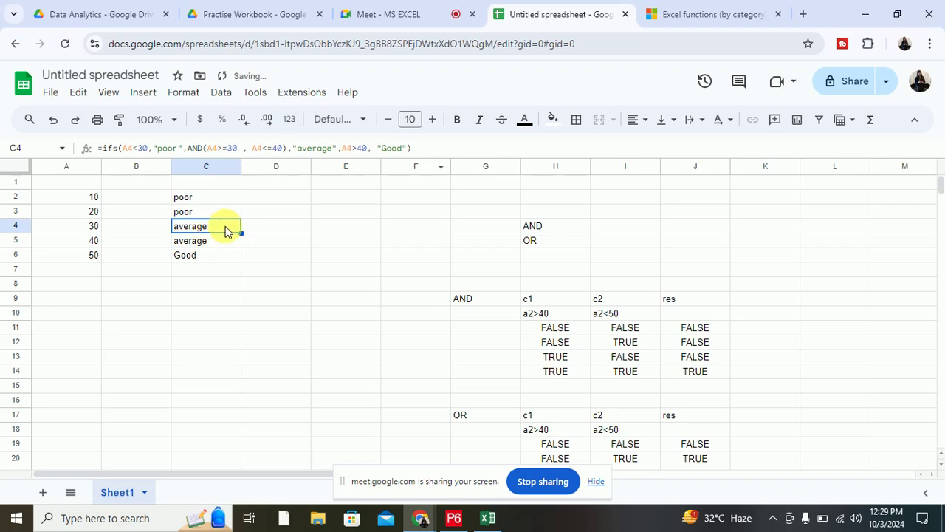
{"action": "left_click_drag", "start_coordinate": [241, 233], "coordinate": [231, 254]}
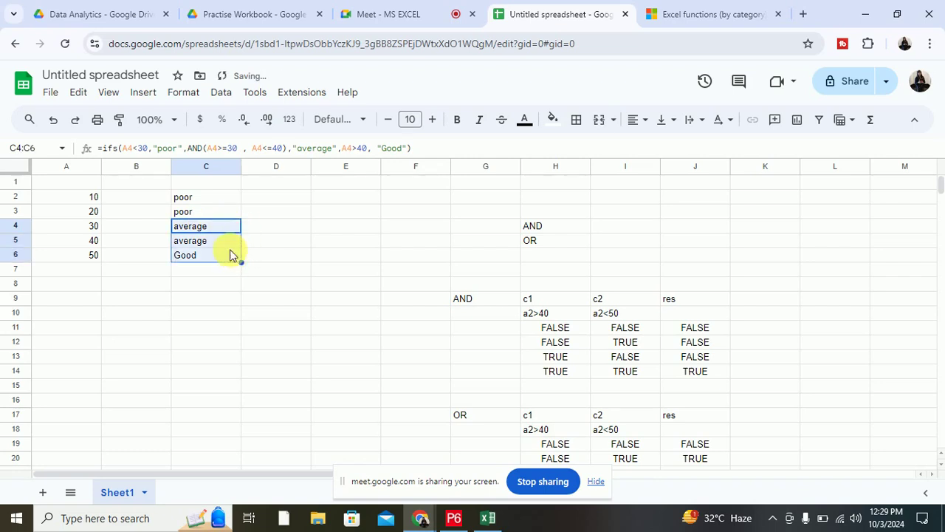
{"action": "left_click", "coordinate": [259, 242]}
{"action": "left_click", "coordinate": [211, 225]}
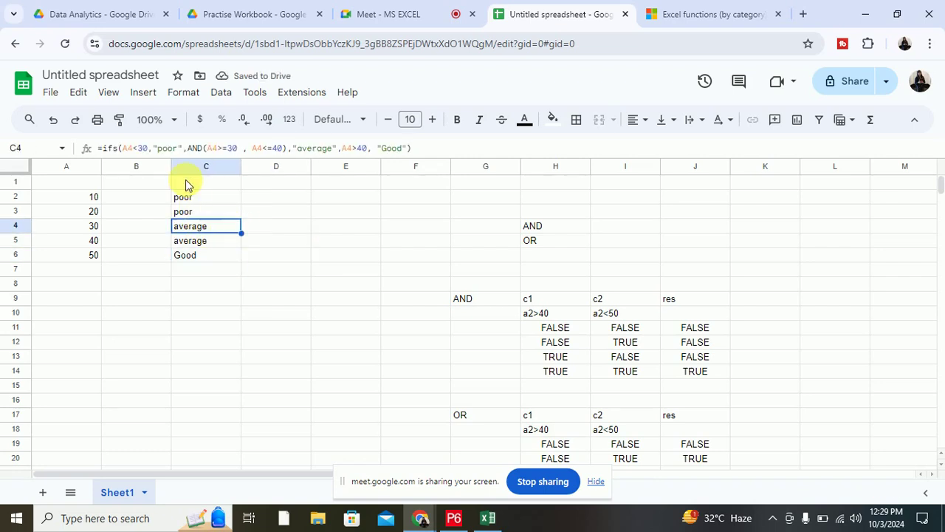
{"action": "double_click", "coordinate": [119, 147]}
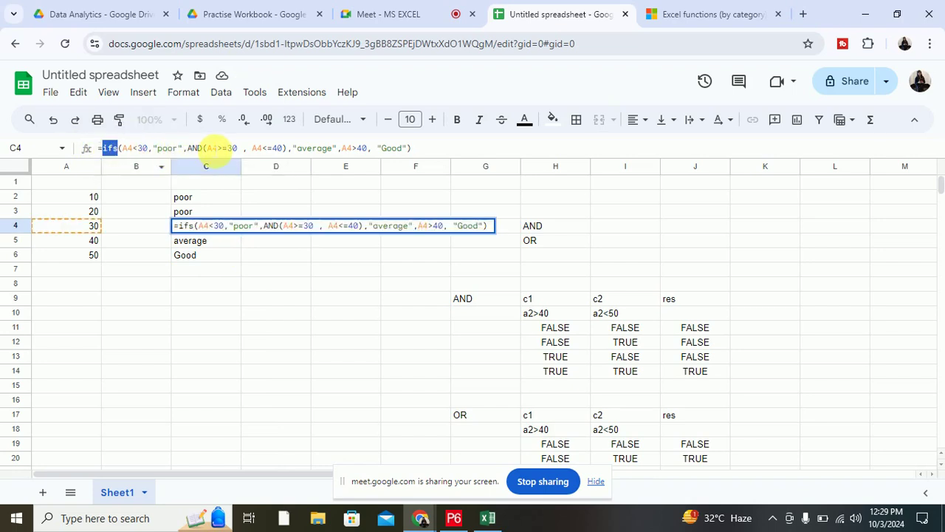
{"action": "left_click_drag", "start_coordinate": [208, 148], "coordinate": [284, 148]}
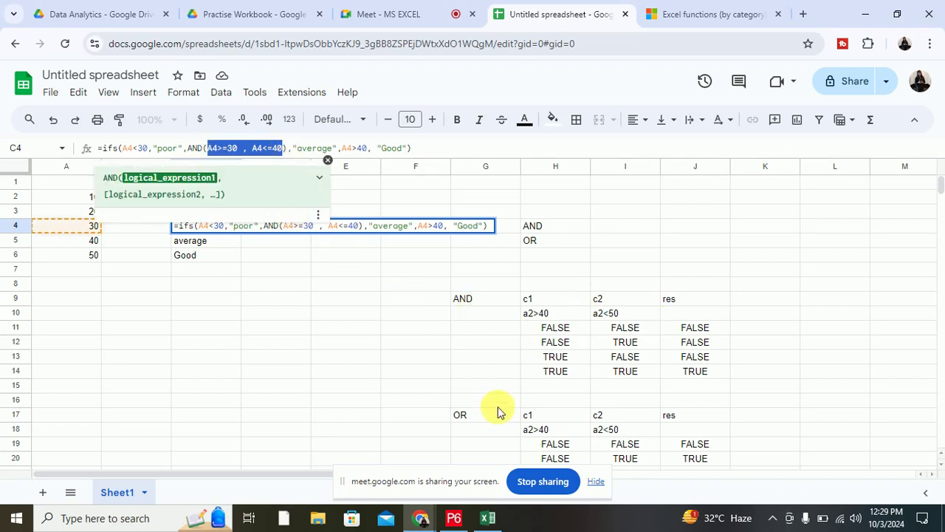
{"action": "left_click", "coordinate": [281, 347]}
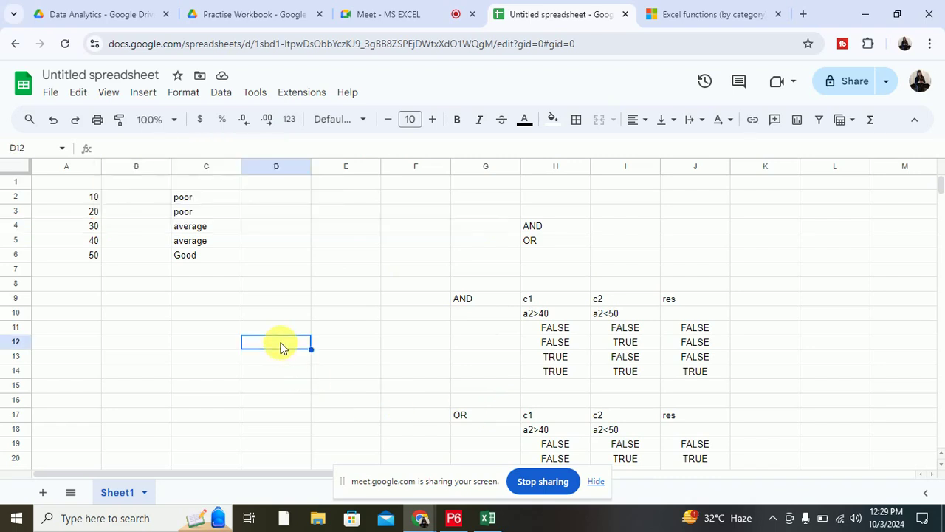
- Enter =AND(A2>5, A2<15) in B10 so it returns TRUE
{"action": "left_click", "coordinate": [467, 299]}
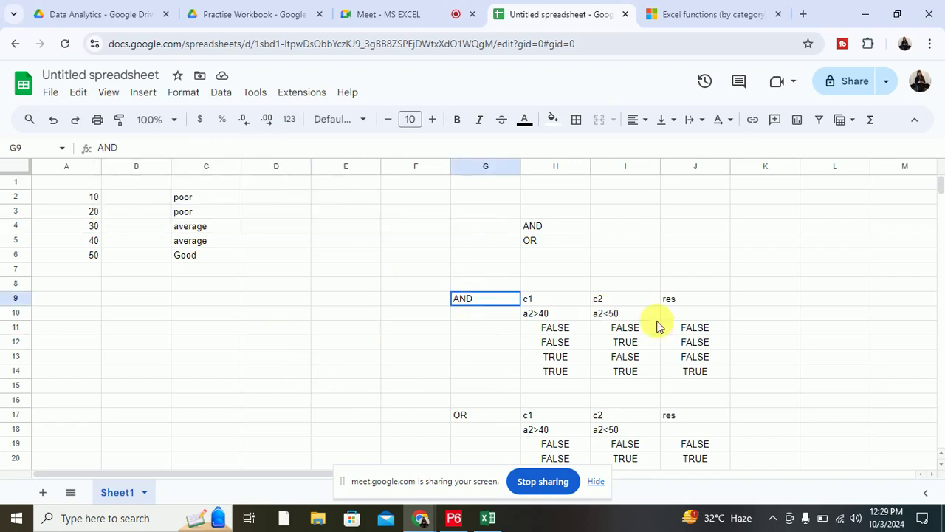
{"action": "left_click_drag", "start_coordinate": [660, 328], "coordinate": [688, 376]}
{"action": "left_click", "coordinate": [127, 319]}
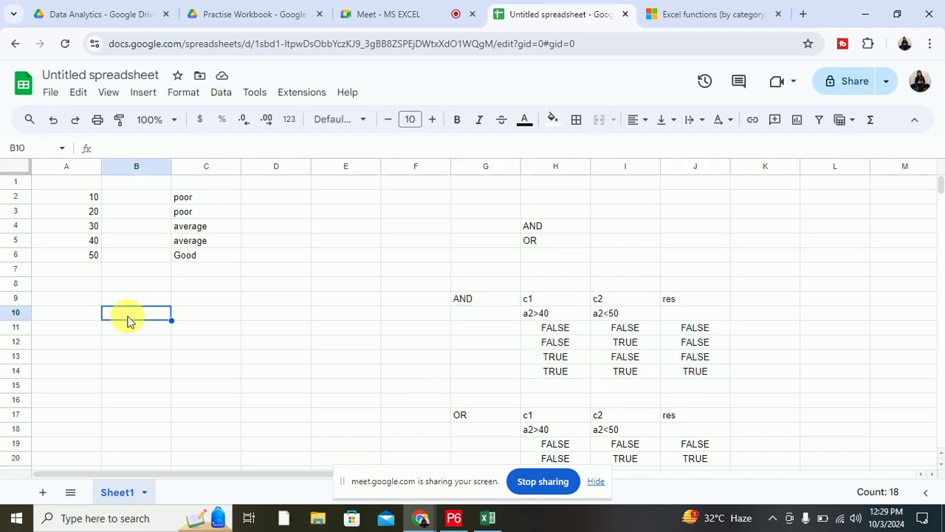
{"action": "type", "text": "=A"}
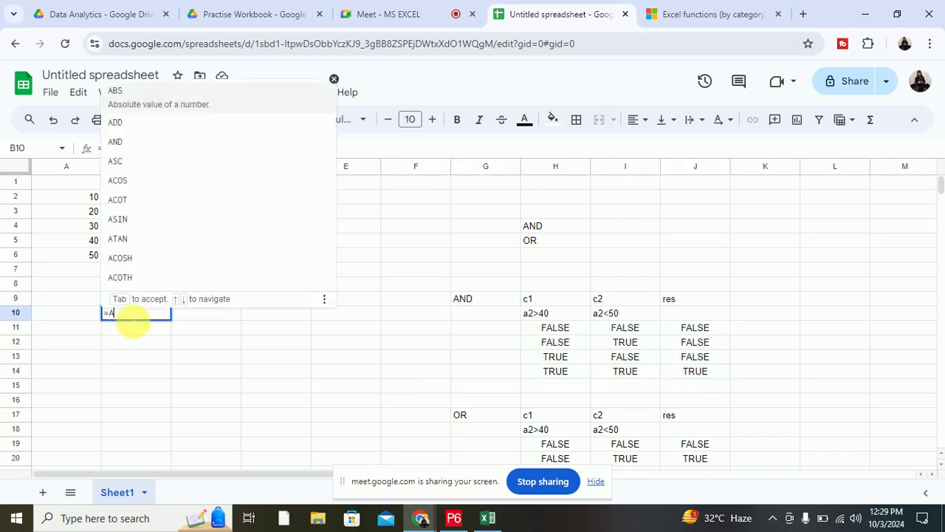
{"action": "type", "text": "ND("}
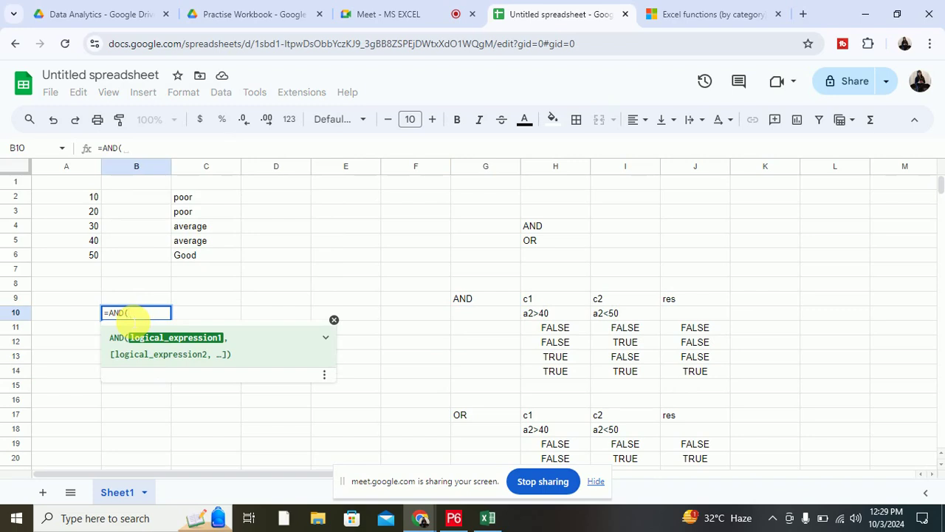
{"action": "left_click", "coordinate": [91, 198]}
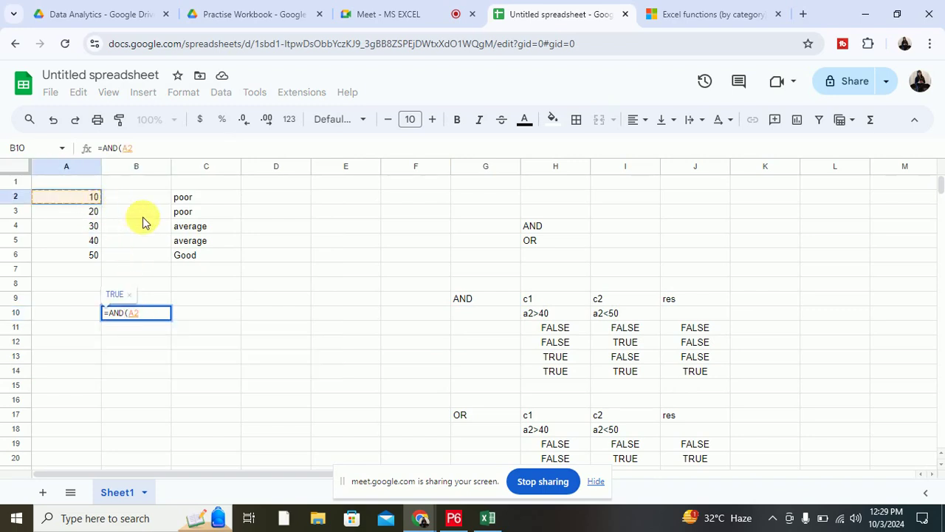
{"action": "type", "text": ">"}
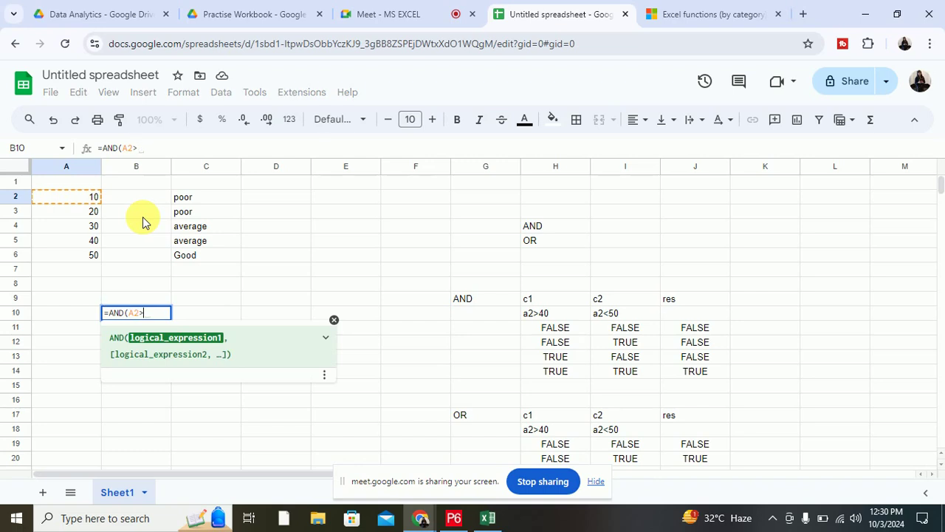
{"action": "type", "text": "5,"}
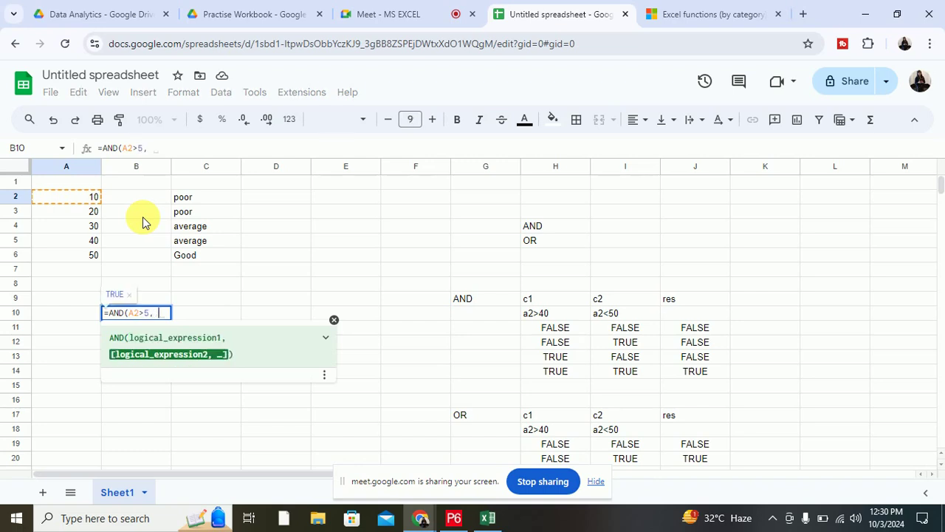
{"action": "type", "text": "A@"}
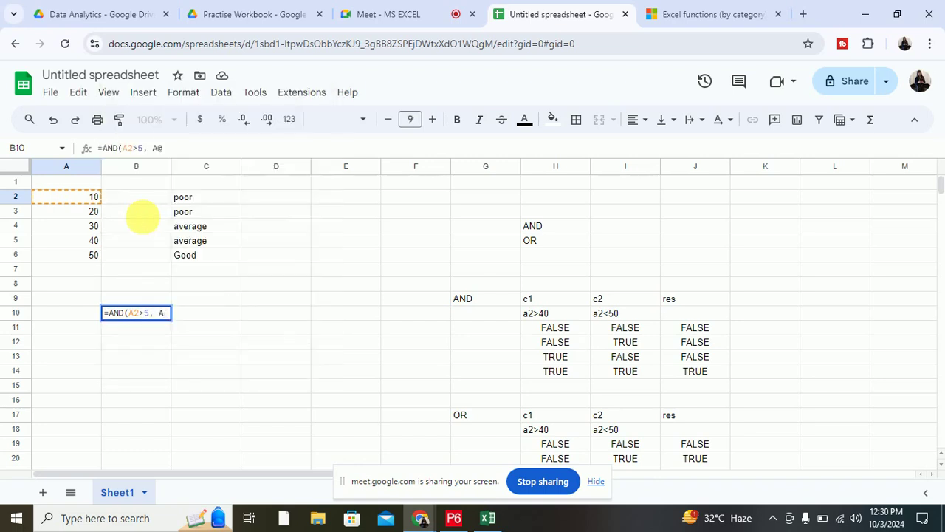
{"action": "type", "text": "2<"}
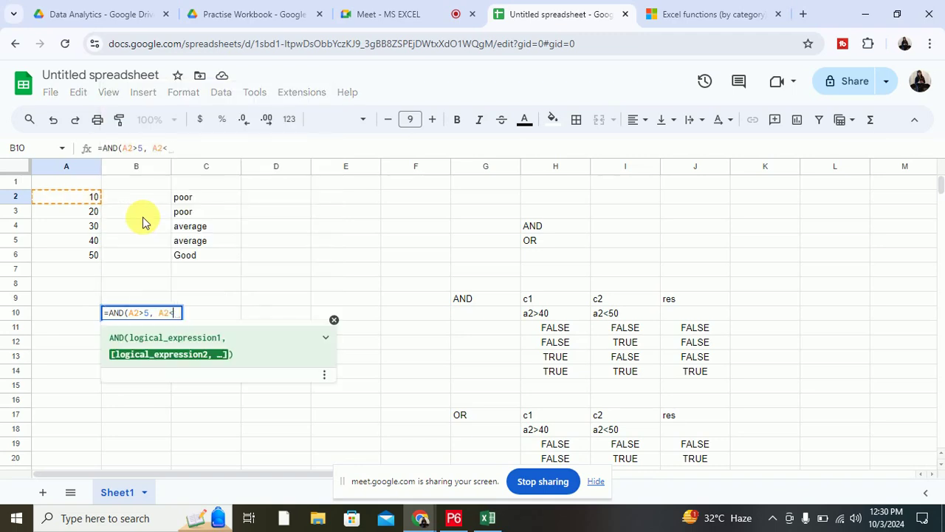
{"action": "type", "text": "15)"}
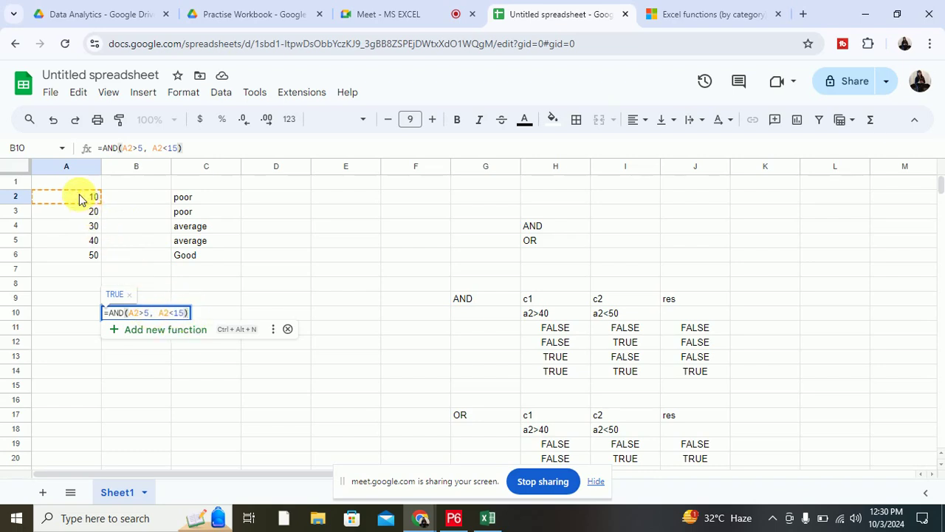
{"action": "key", "text": "Return"}
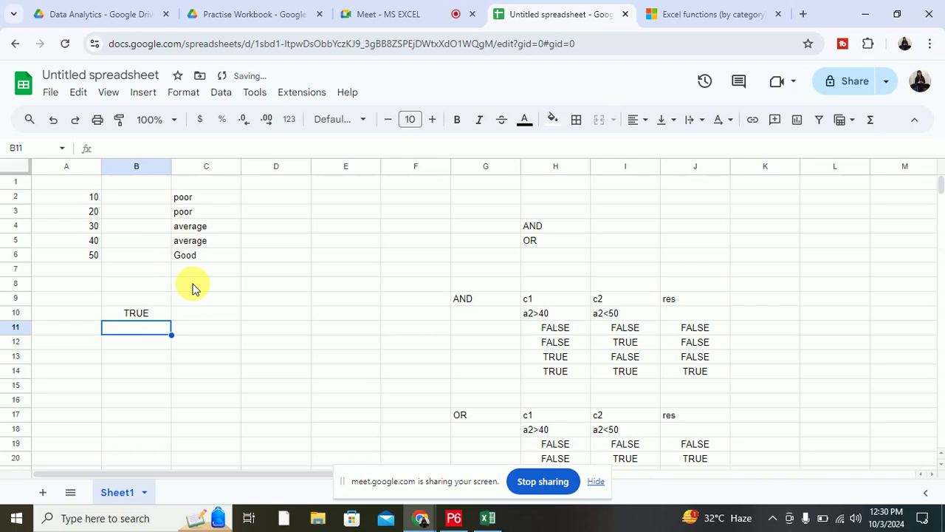
- Copy B10's AND formula into B11 and change both A2 references to A3
{"action": "left_click", "coordinate": [131, 313]}
{"action": "left_click_drag", "start_coordinate": [181, 148], "coordinate": [66, 145]}
{"action": "key", "text": "ctrl+c"}
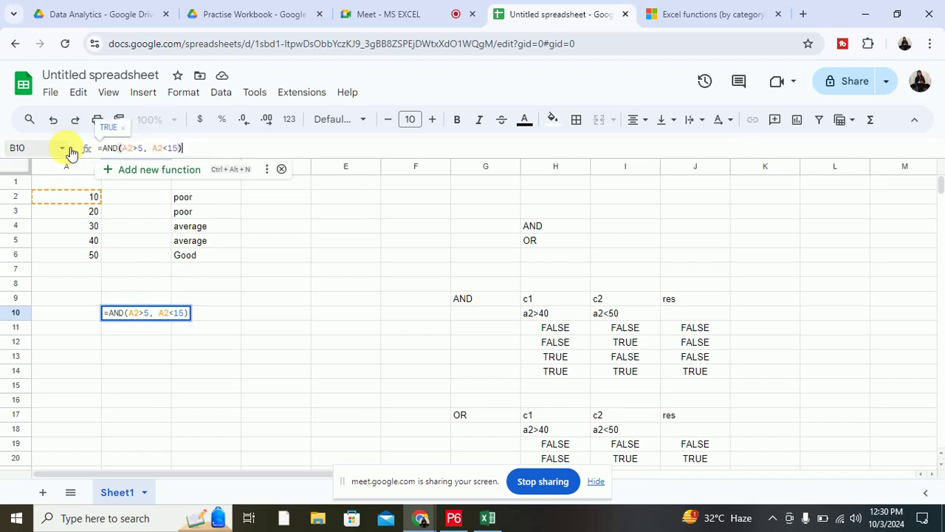
{"action": "key", "text": "Return"}
{"action": "key", "text": "ctrl+v"}
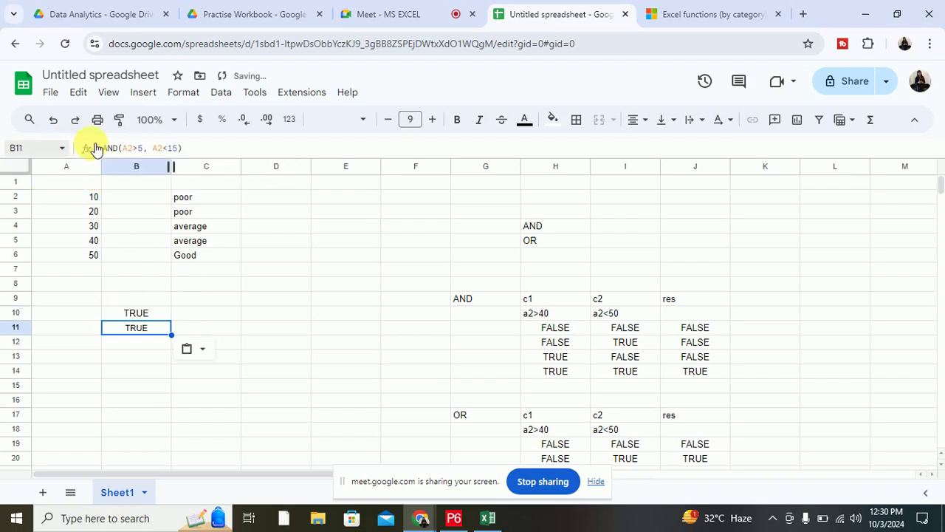
{"action": "left_click", "coordinate": [135, 148]}
{"action": "key", "text": "BackSpace"}
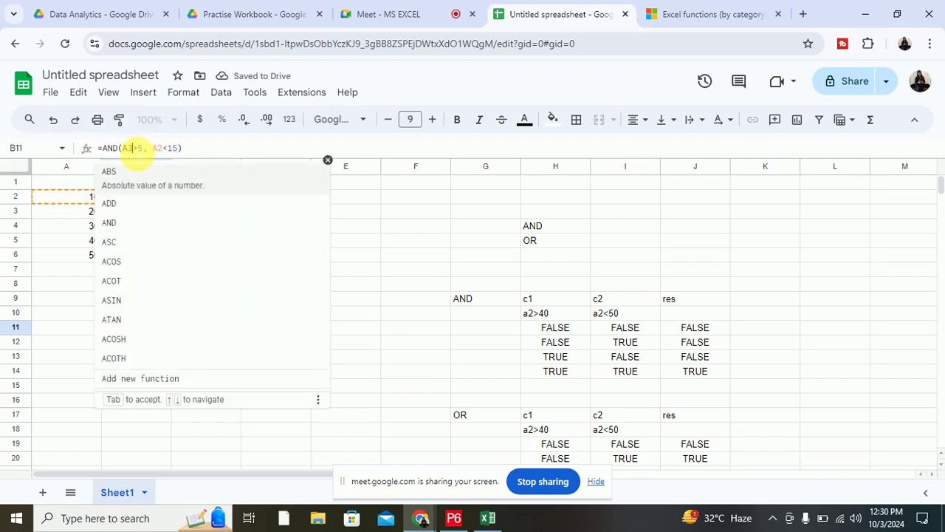
{"action": "type", "text": "3"}
{"action": "left_click", "coordinate": [167, 148]}
{"action": "key", "text": "BackSpace"}
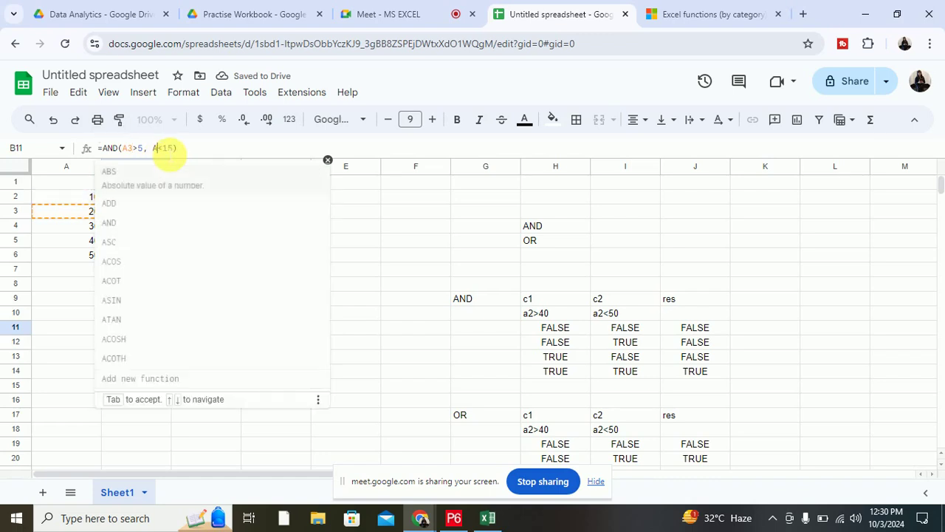
{"action": "type", "text": "3"}
{"action": "key", "text": "Return"}
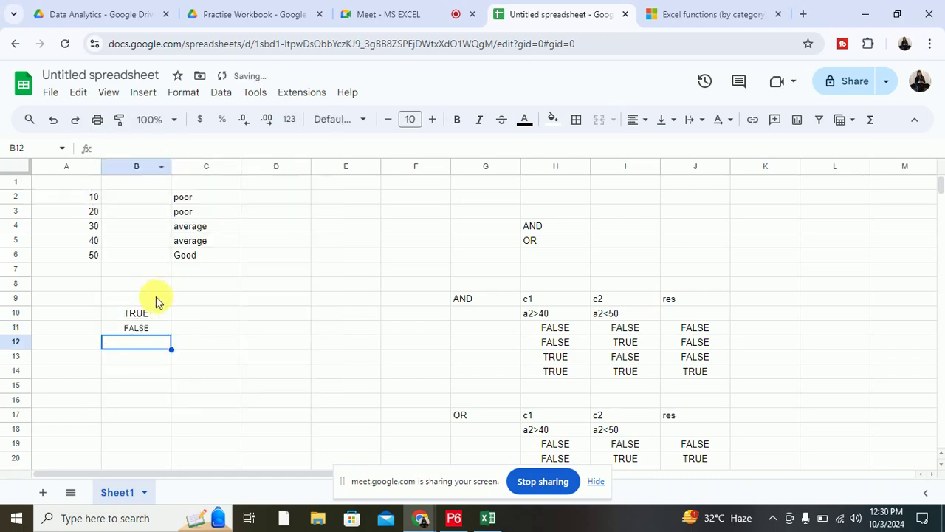
- Check B11's =AND(A3>5, A3<15) result of FALSE and select B11 for copying
{"action": "left_click", "coordinate": [133, 327]}
{"action": "left_click", "coordinate": [140, 148]}
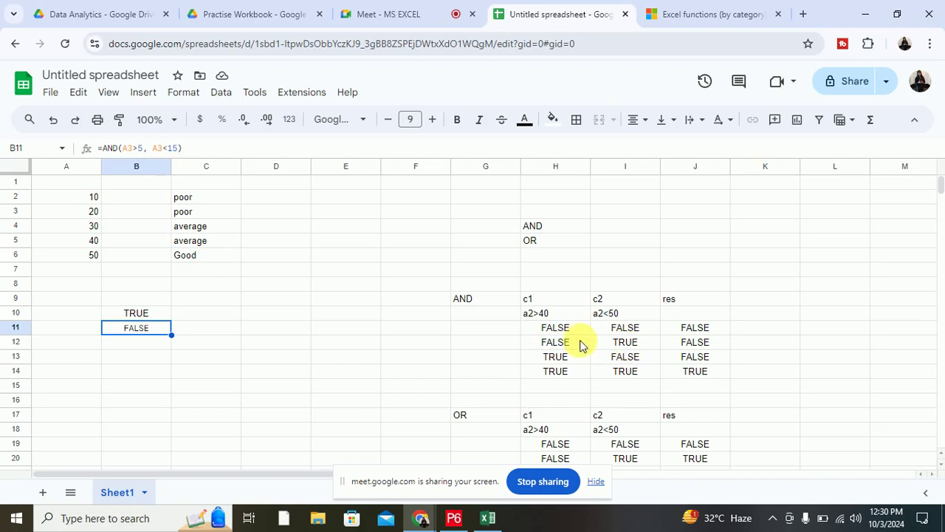
{"action": "left_click", "coordinate": [682, 344]}
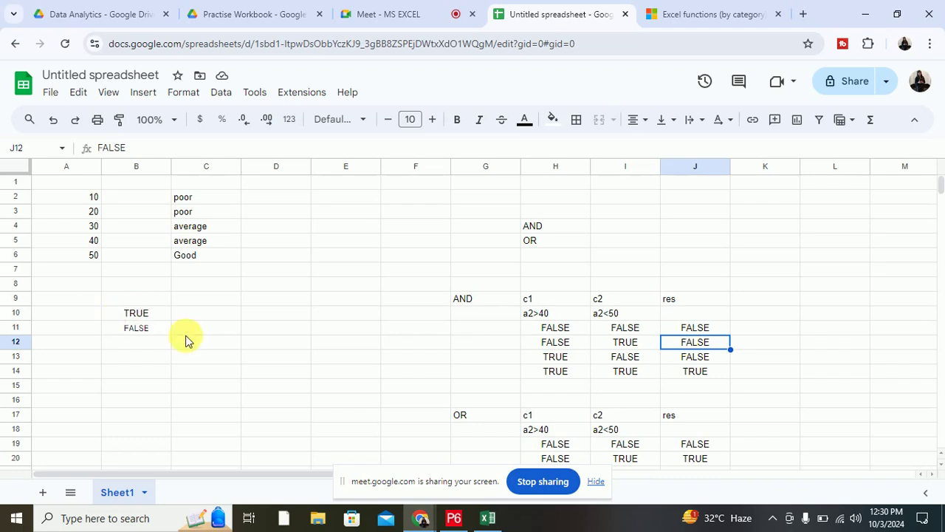
{"action": "left_click", "coordinate": [204, 327]}
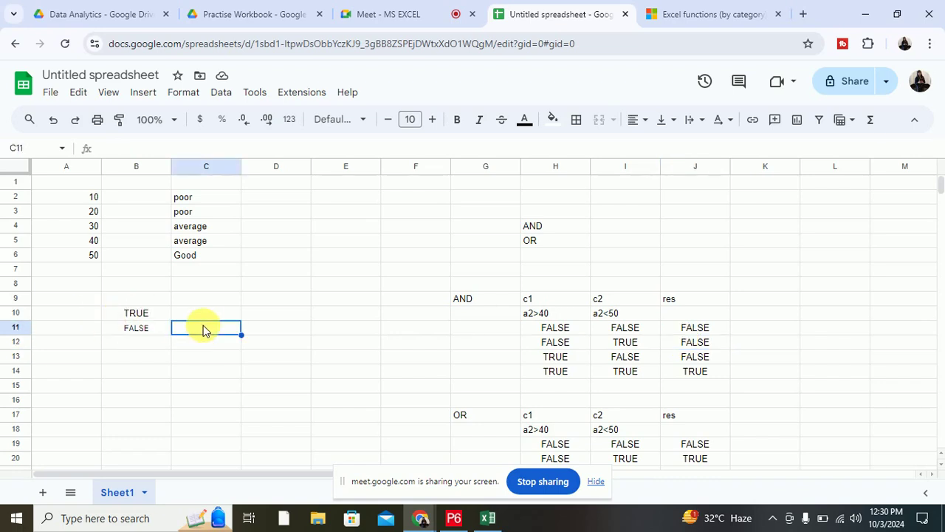
{"action": "left_click", "coordinate": [145, 335]}
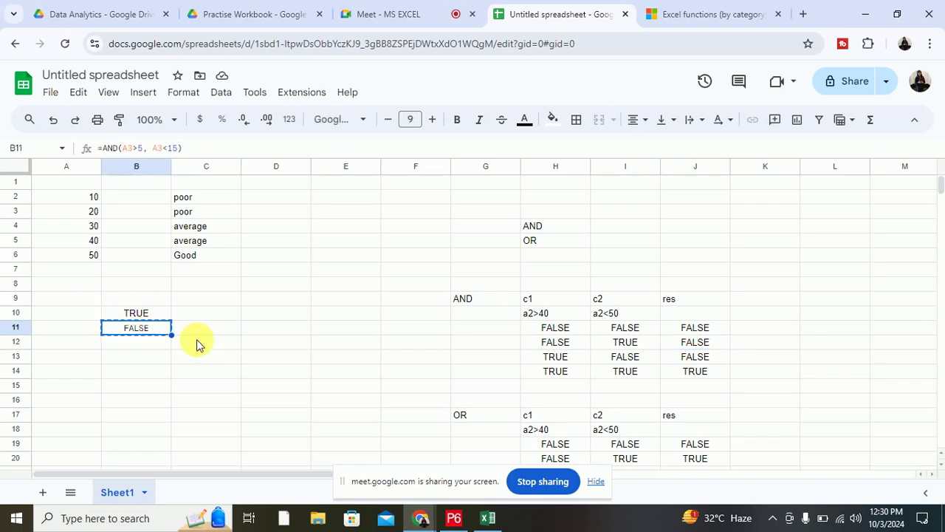
- Paste the test into C11 and change AND to OR, giving TRUE
{"action": "left_click", "coordinate": [204, 332]}
{"action": "type", "text": "=AND(B3>5, B3<15)"}
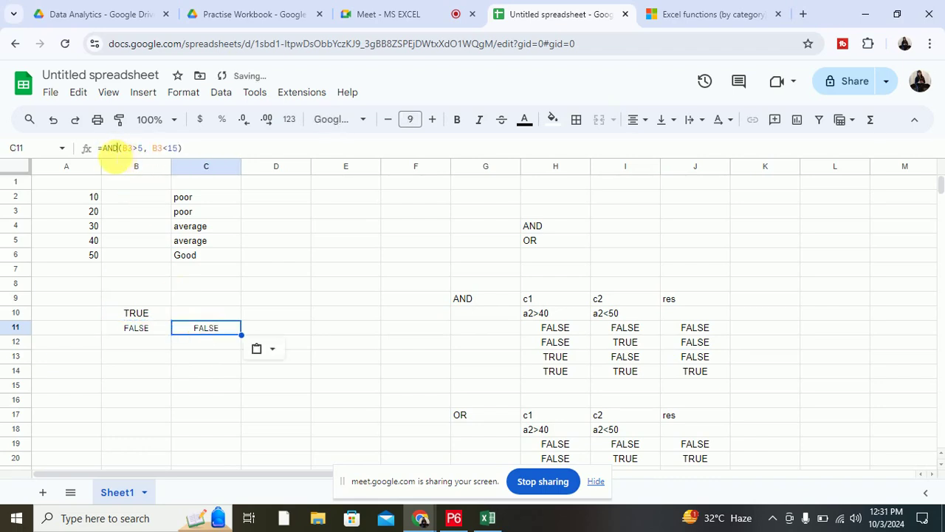
{"action": "double_click", "coordinate": [109, 148]}
{"action": "type", "text": "OR"}
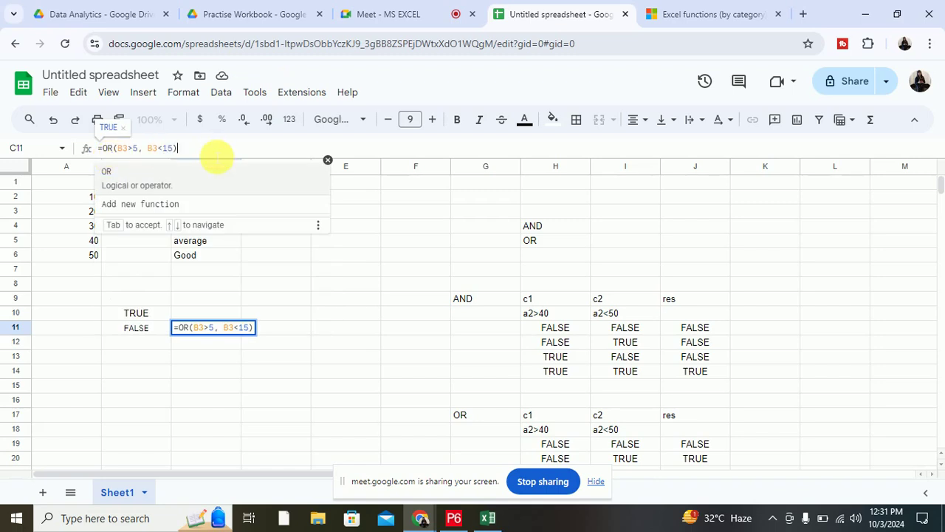
{"action": "left_click", "coordinate": [214, 149]}
{"action": "key", "text": "Return"}
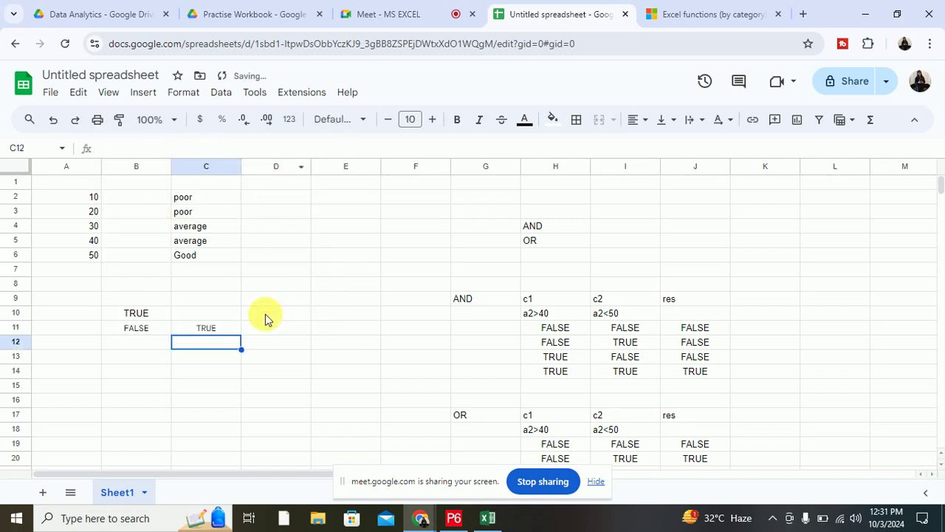
{"action": "left_click", "coordinate": [191, 330]}
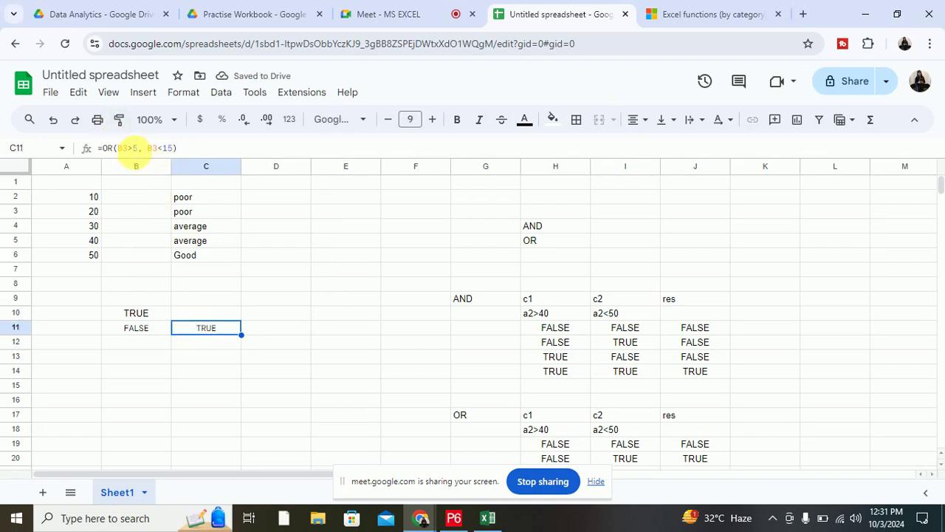
- Review rows 20–21 of the OR truth table and the scores and grades block A1:C7
{"action": "scroll", "coordinate": [554, 387], "scroll_direction": "down", "scroll_amount": 1}
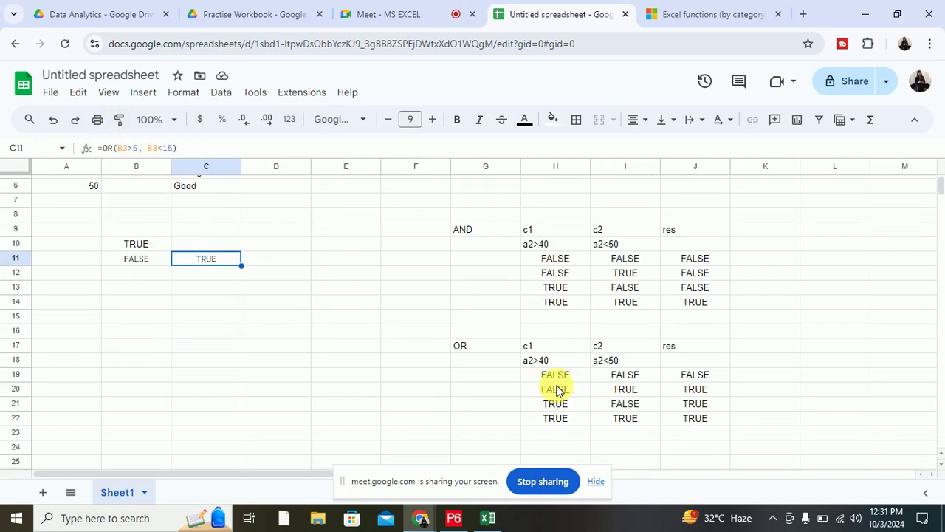
{"action": "left_click_drag", "start_coordinate": [588, 394], "coordinate": [694, 405]}
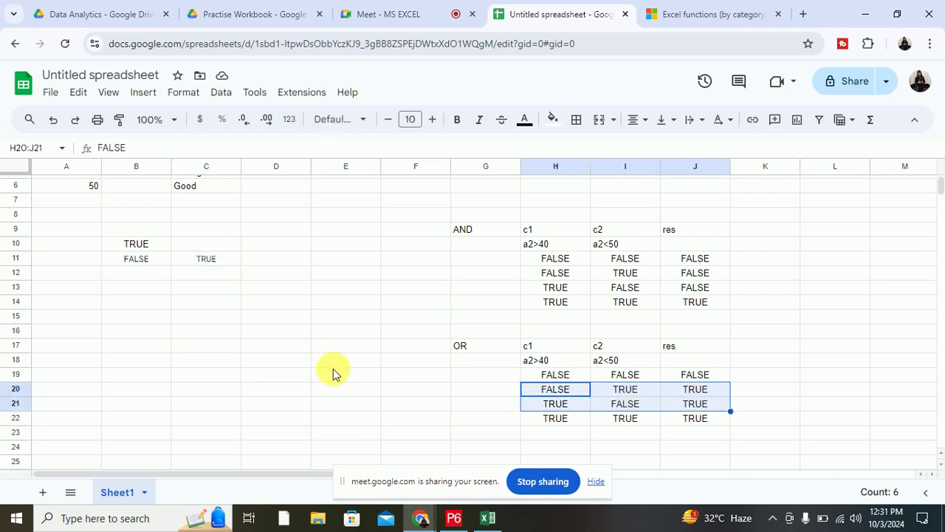
{"action": "scroll", "coordinate": [330, 369], "scroll_direction": "up", "scroll_amount": 1}
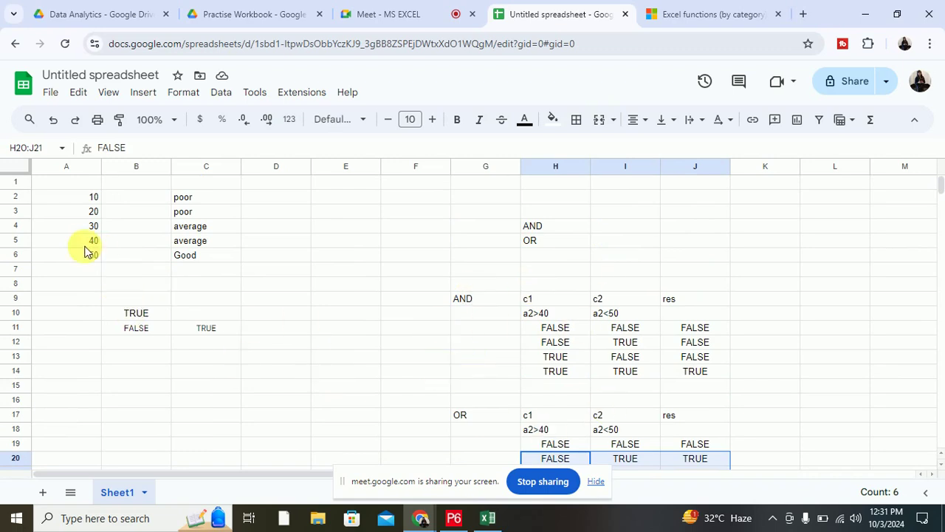
{"action": "left_click_drag", "start_coordinate": [68, 186], "coordinate": [236, 272]}
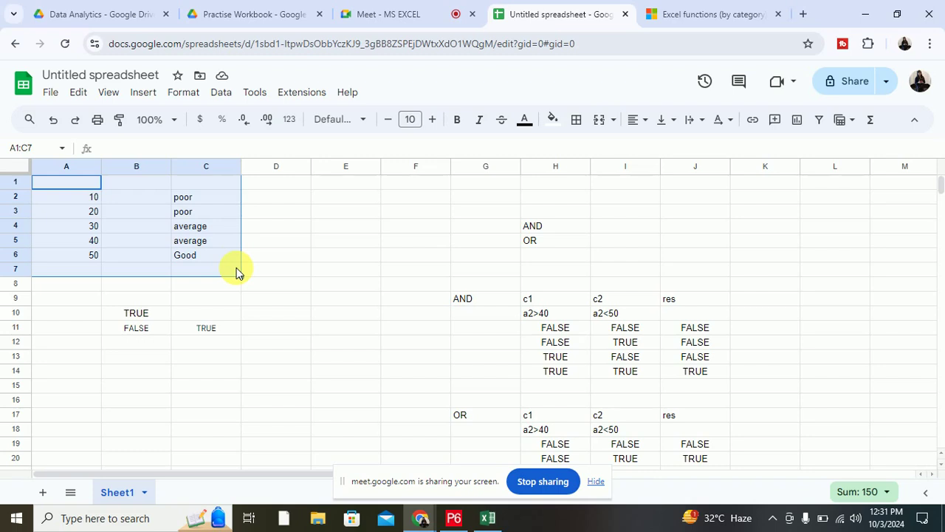
{"action": "left_click", "coordinate": [200, 212]}
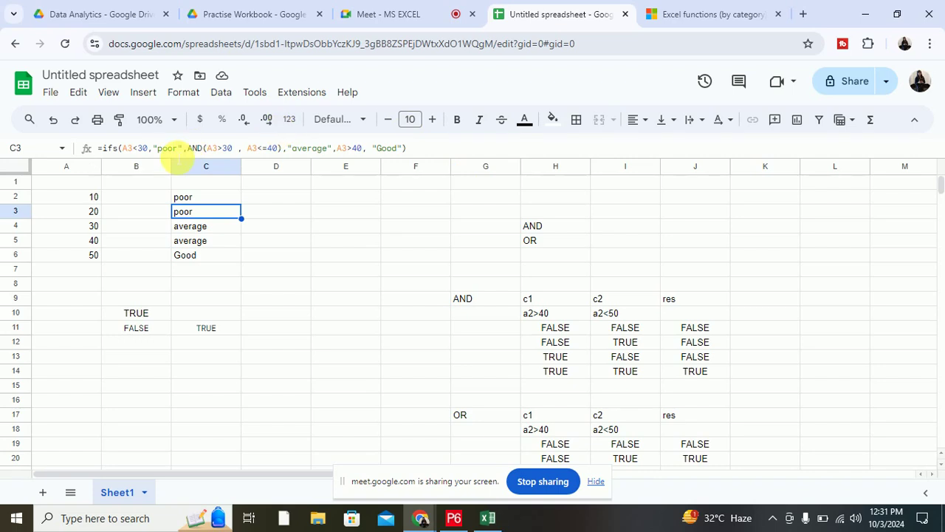
{"action": "left_click", "coordinate": [487, 518]}
{"action": "left_click", "coordinate": [684, 287]}
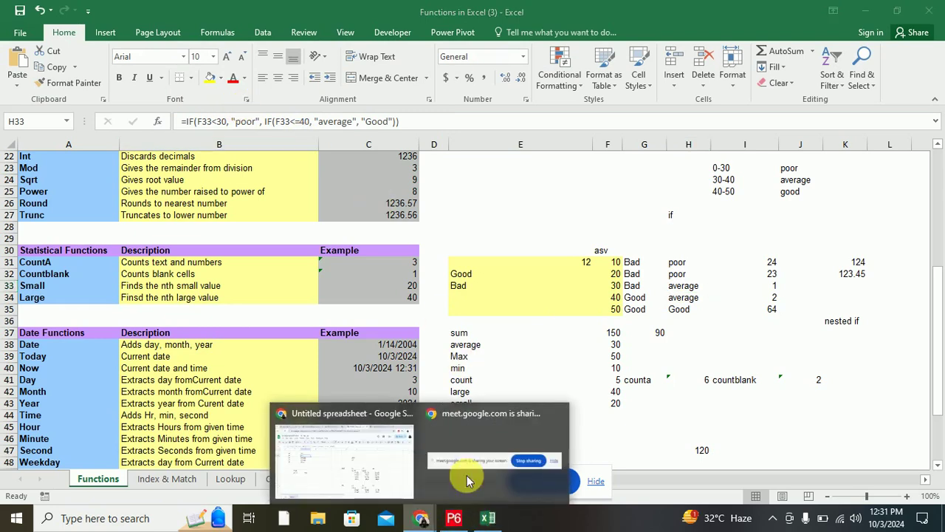
{"action": "left_click", "coordinate": [373, 466]}
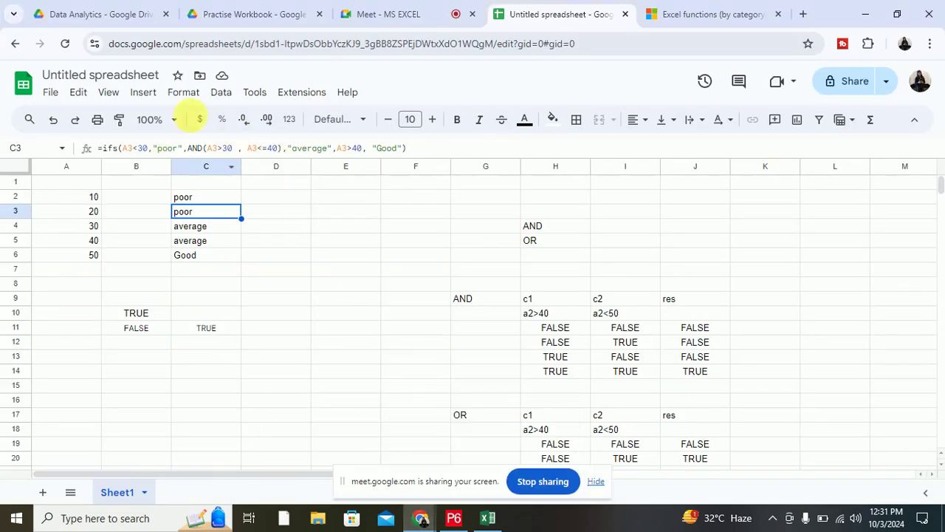
{"action": "left_click_drag", "start_coordinate": [100, 147], "coordinate": [411, 141]}
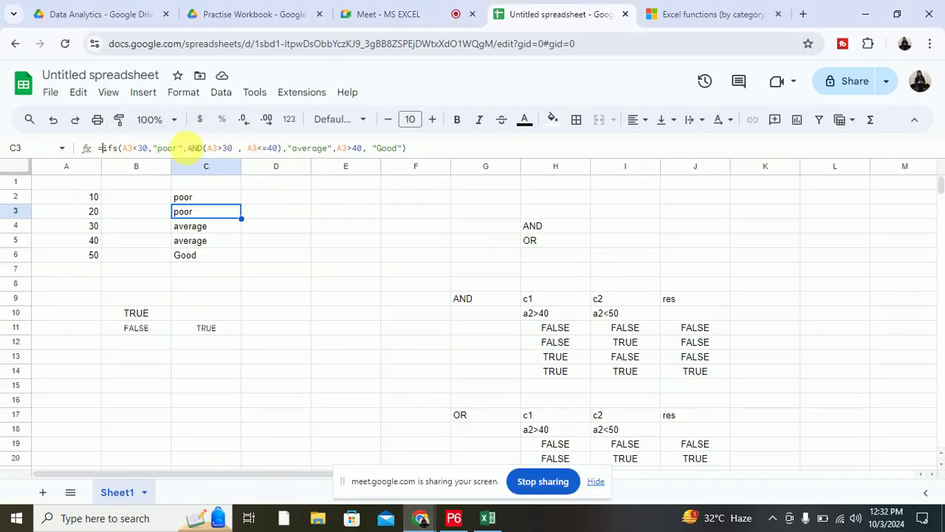
{"action": "left_click", "coordinate": [420, 148]}
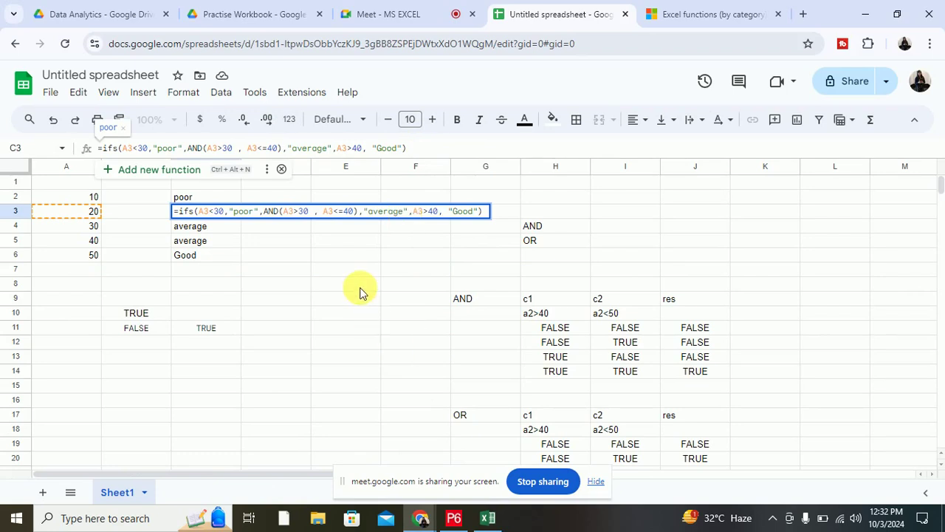
{"action": "key", "text": "Return"}
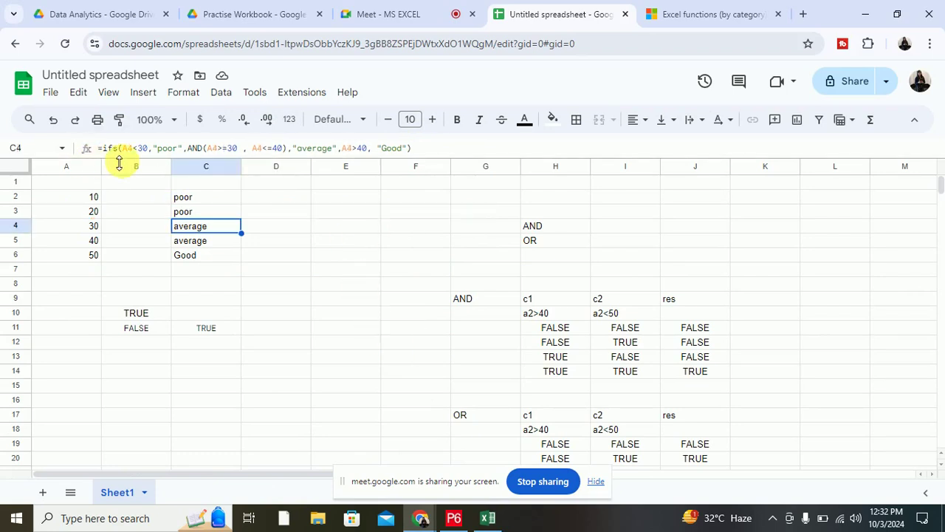
{"action": "left_click", "coordinate": [289, 299]}
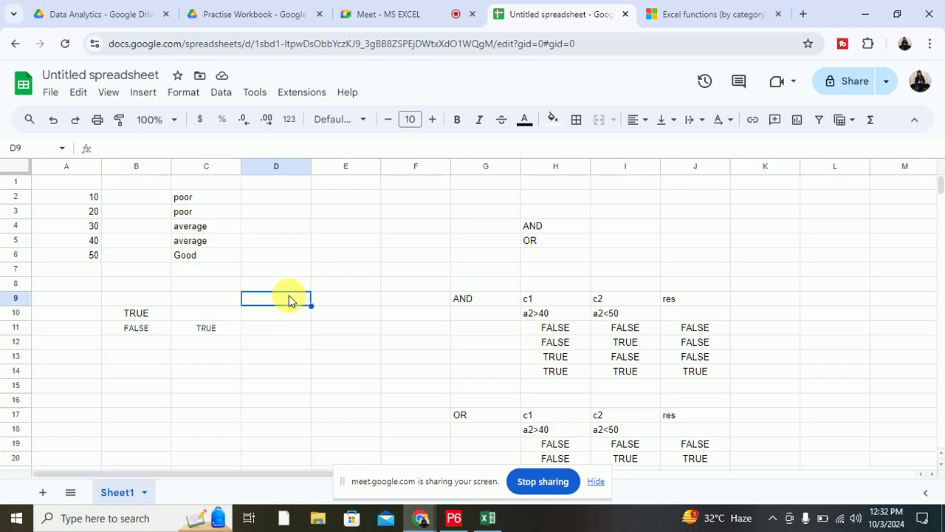
{"action": "type", "text": "=ma"}
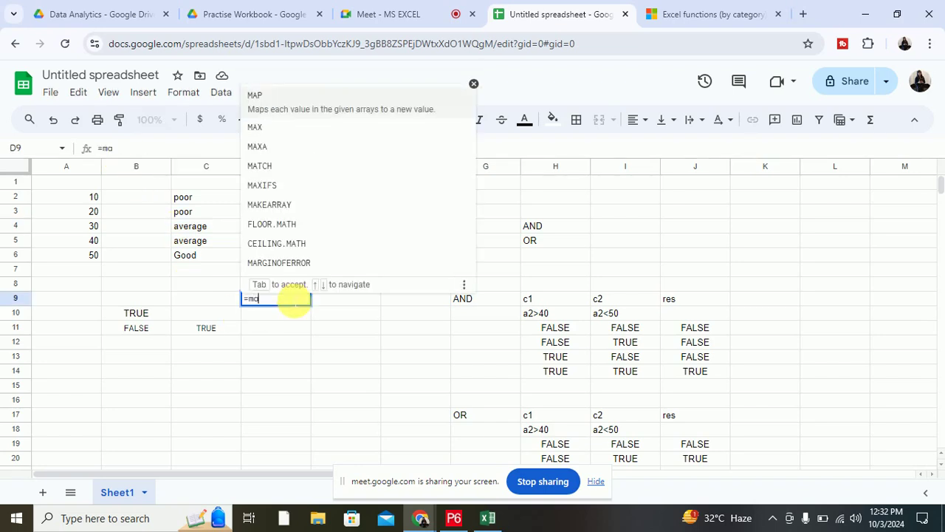
{"action": "key", "text": "BackSpace"}
{"action": "key", "text": "BackSpace"}
{"action": "type", "text": "if"}
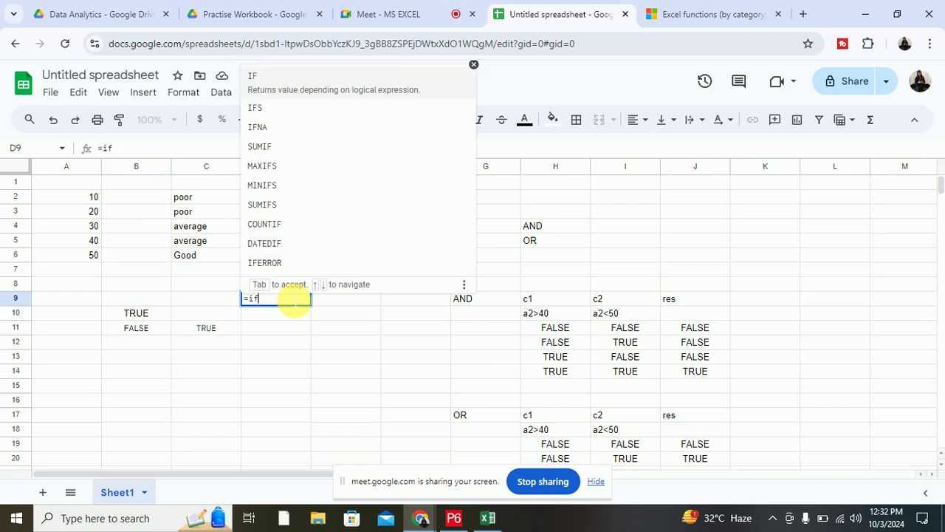
{"action": "type", "text": "s"}
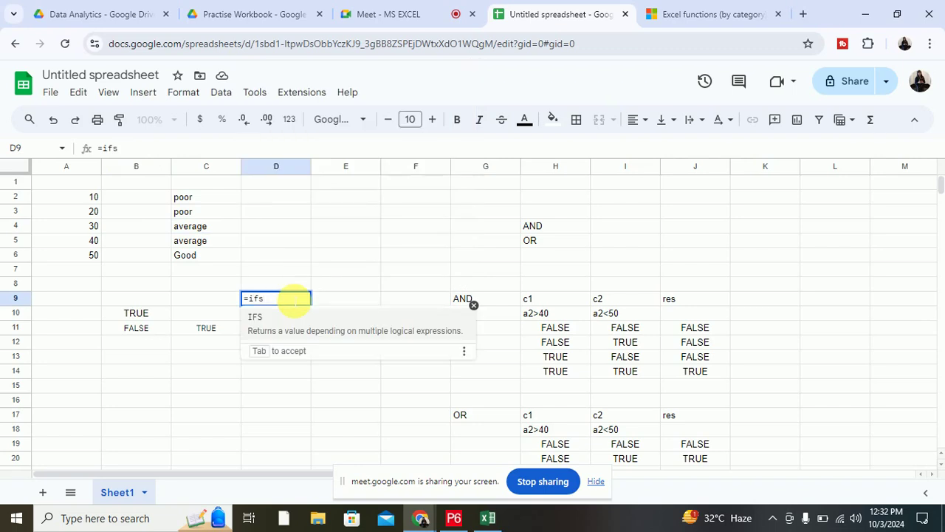
{"action": "key", "text": "BackSpace"}
{"action": "key", "text": "BackSpace"}
{"action": "key", "text": "BackSpace"}
{"action": "type", "text": "max"}
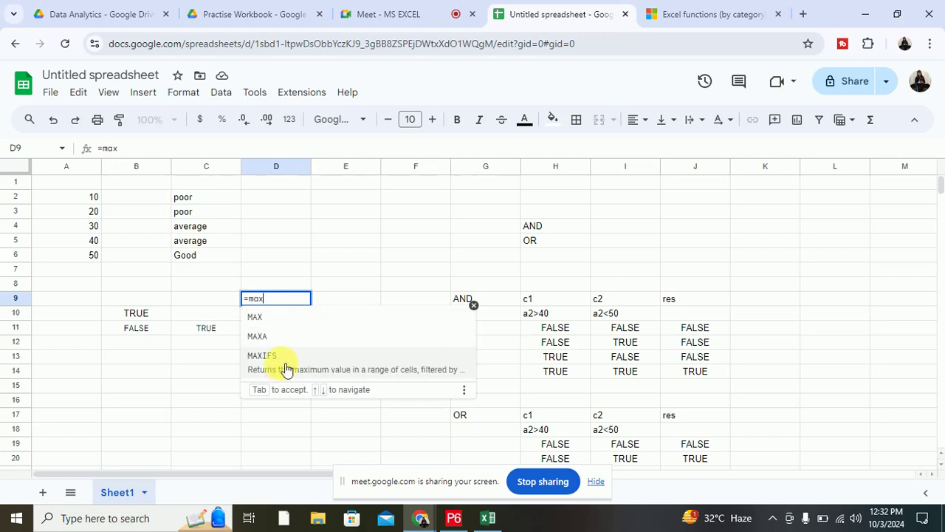
{"action": "key", "text": "BackSpace"}
{"action": "key", "text": "BackSpace"}
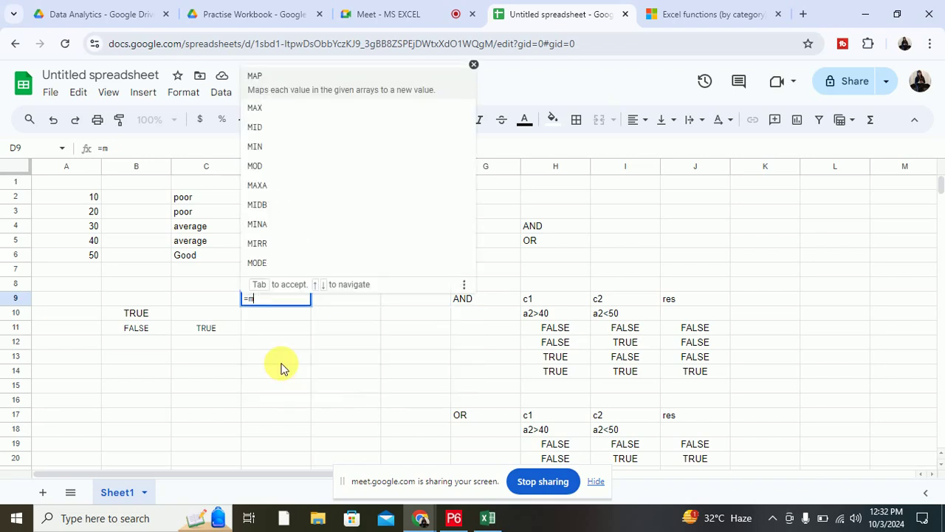
{"action": "type", "text": "in"}
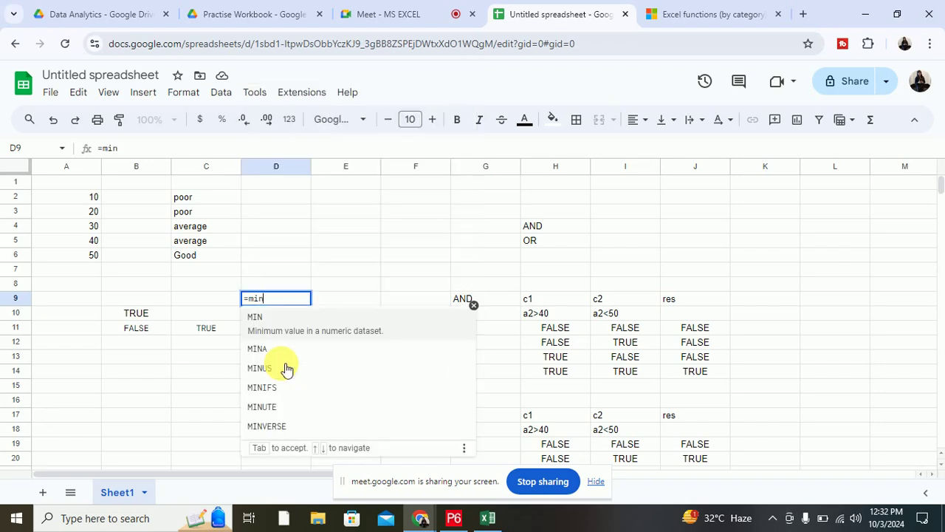
{"action": "type", "text": "ifs"}
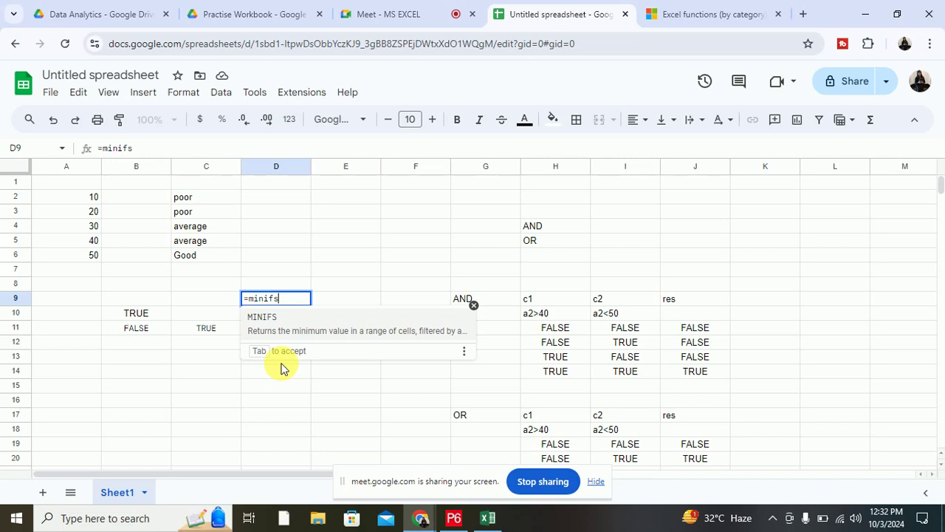
{"action": "key", "text": "BackSpace"}
{"action": "key", "text": "BackSpace"}
{"action": "key", "text": "BackSpace"}
{"action": "key", "text": "BackSpace"}
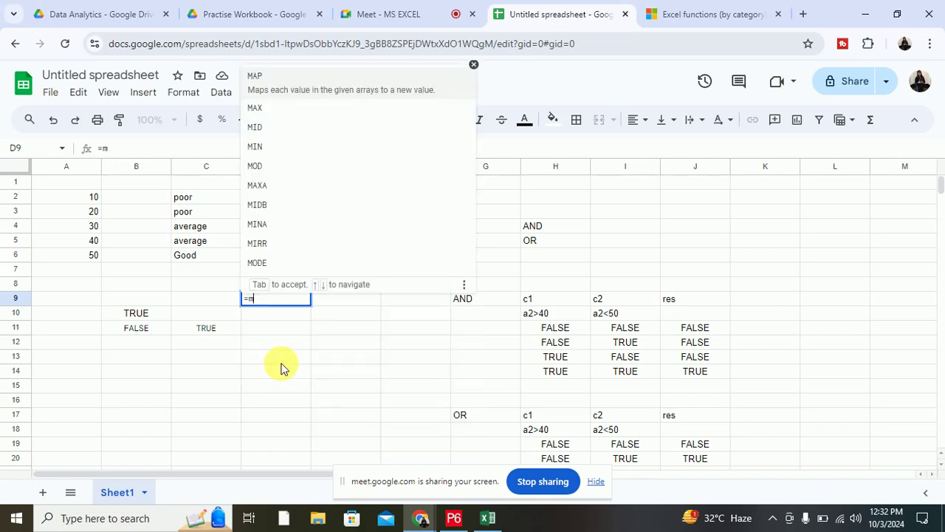
{"action": "key", "text": "BackSpace"}
{"action": "type", "text": "sum"}
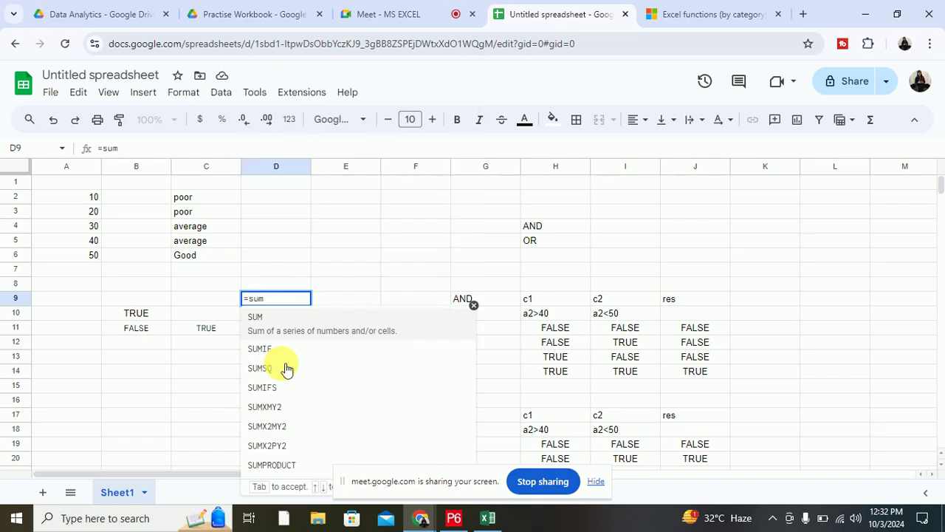
{"action": "type", "text": "ifs"}
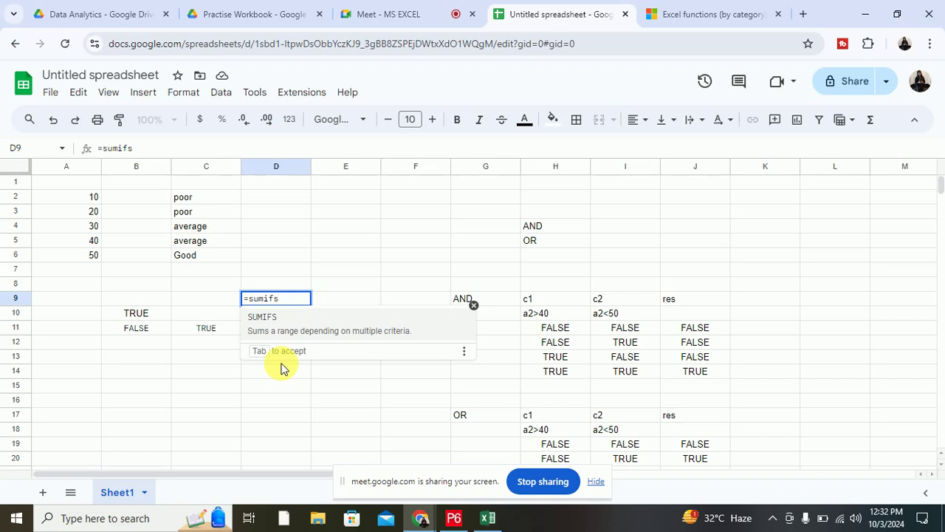
{"action": "key", "text": "BackSpace"}
{"action": "key", "text": "BackSpace"}
{"action": "key", "text": "BackSpace"}
{"action": "key", "text": "BackSpace"}
{"action": "key", "text": "BackSpace"}
{"action": "key", "text": "BackSpace"}
{"action": "key", "text": "BackSpace"}
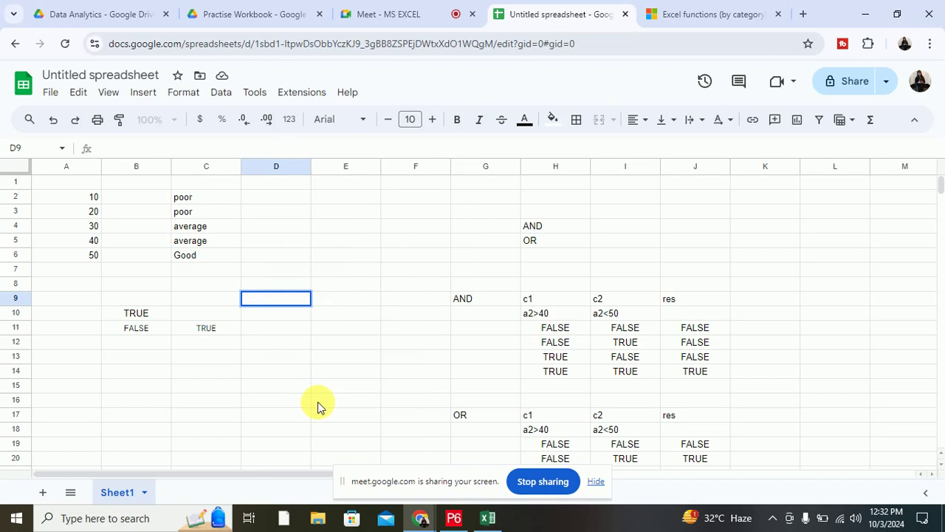
{"action": "left_click", "coordinate": [493, 521]}
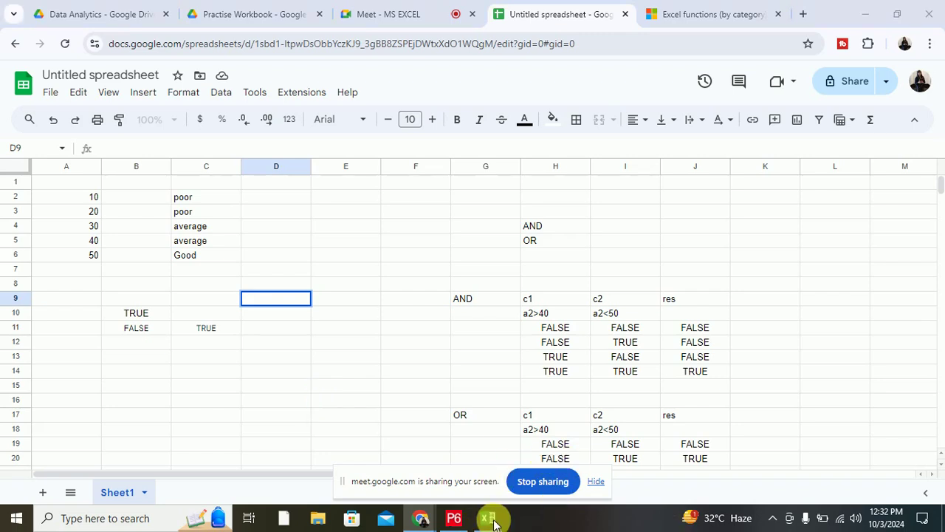
{"action": "left_click", "coordinate": [585, 228]}
{"action": "left_click", "coordinate": [488, 521]}
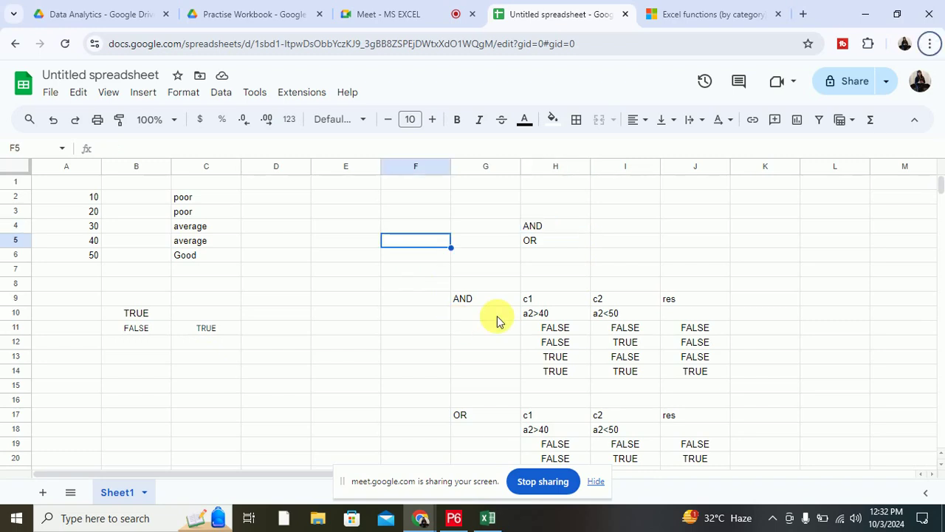
{"action": "key", "text": "alt+Tab"}
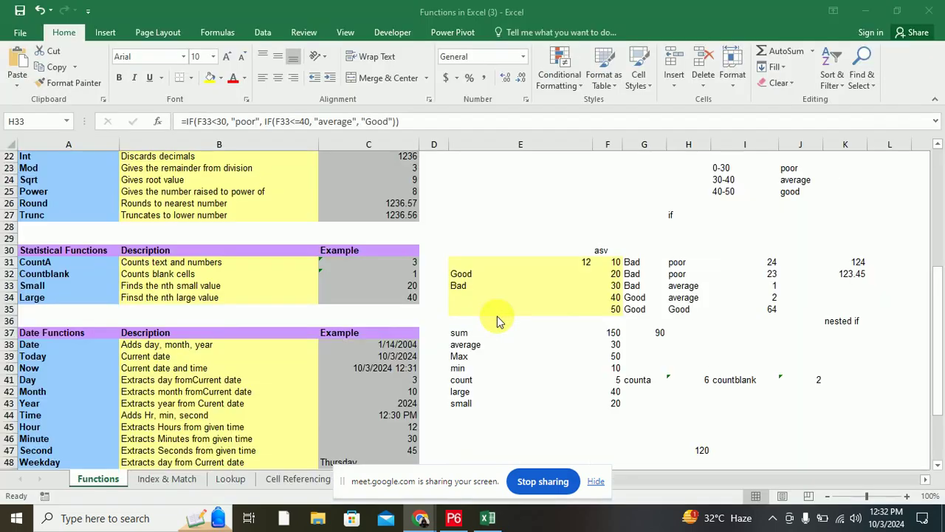
{"action": "mouse_move", "coordinate": [447, 333]}
{"action": "left_mouse_down"}
{"action": "mouse_move", "coordinate": [824, 415]}
{"action": "mouse_move", "coordinate": [842, 403]}
{"action": "left_mouse_up"}
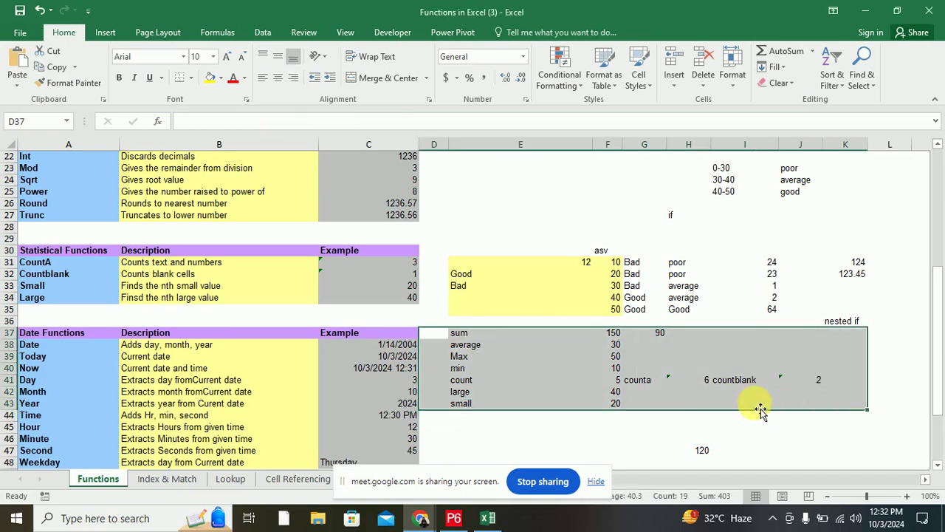
{"action": "key", "text": "alt+Tab"}
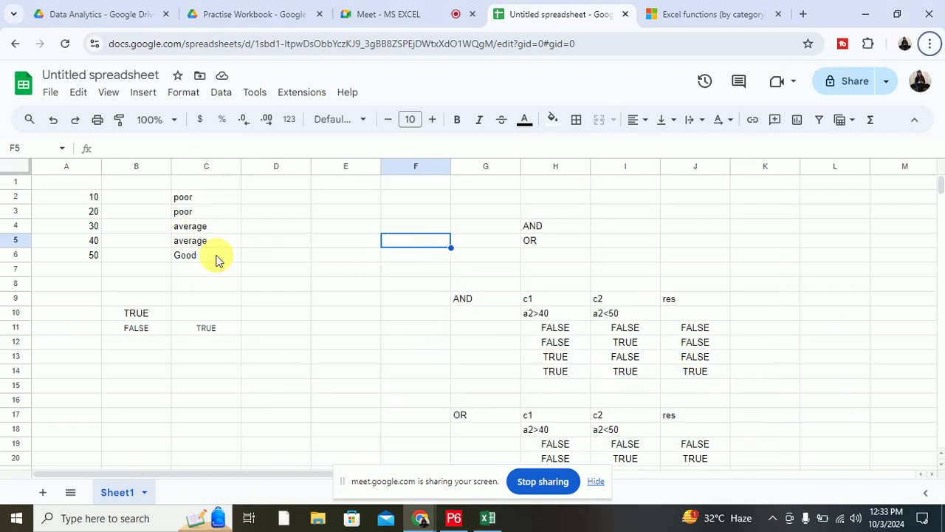
{"action": "left_click", "coordinate": [94, 198]}
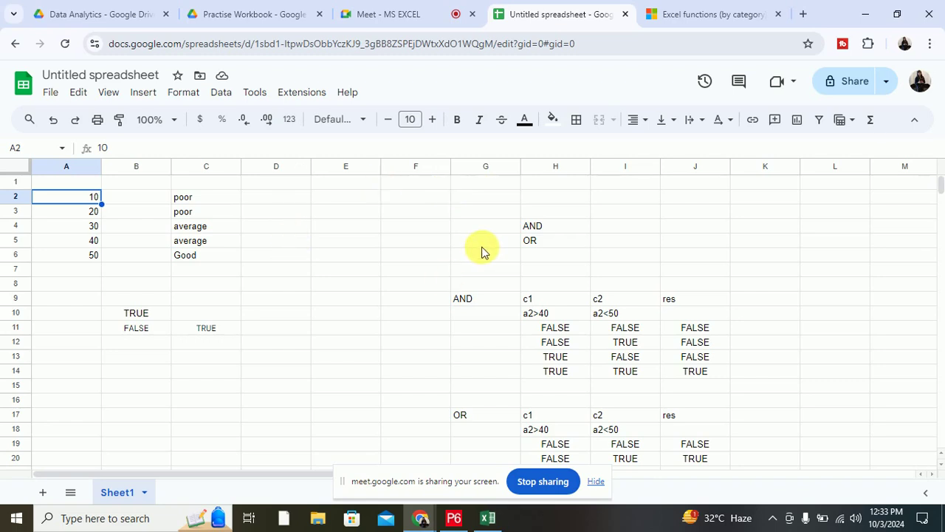
- Type 'conditional' in E4, then 'if', 'ifs' and 'switch' in E5:E7
{"action": "left_click", "coordinate": [356, 227]}
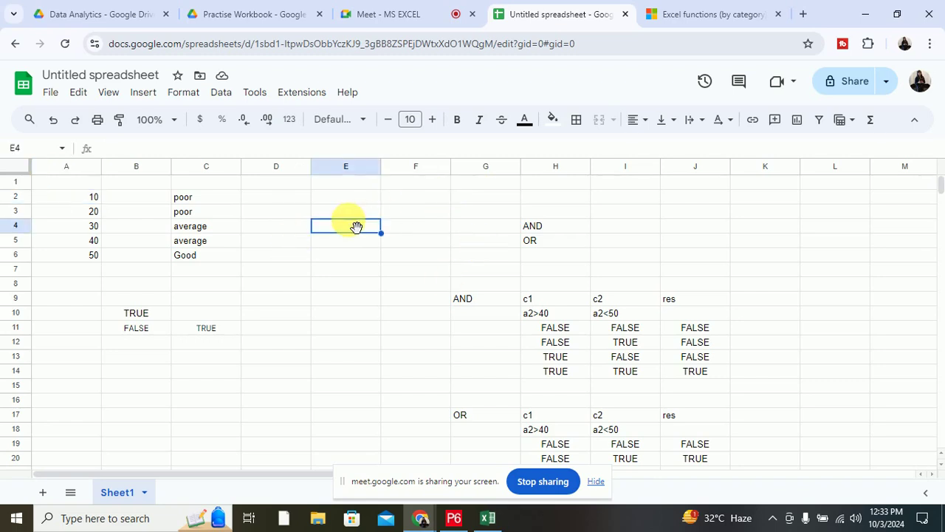
{"action": "type", "text": "conditional"}
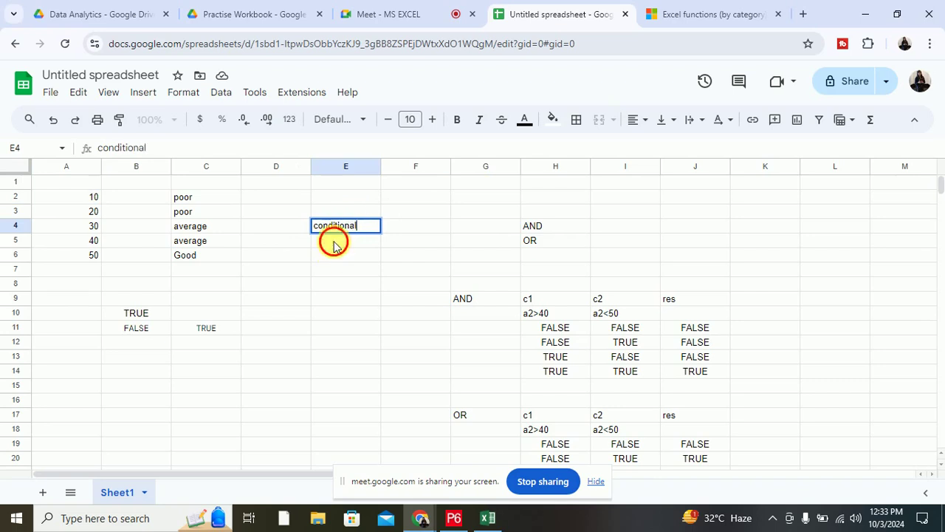
{"action": "double_click", "coordinate": [334, 240]}
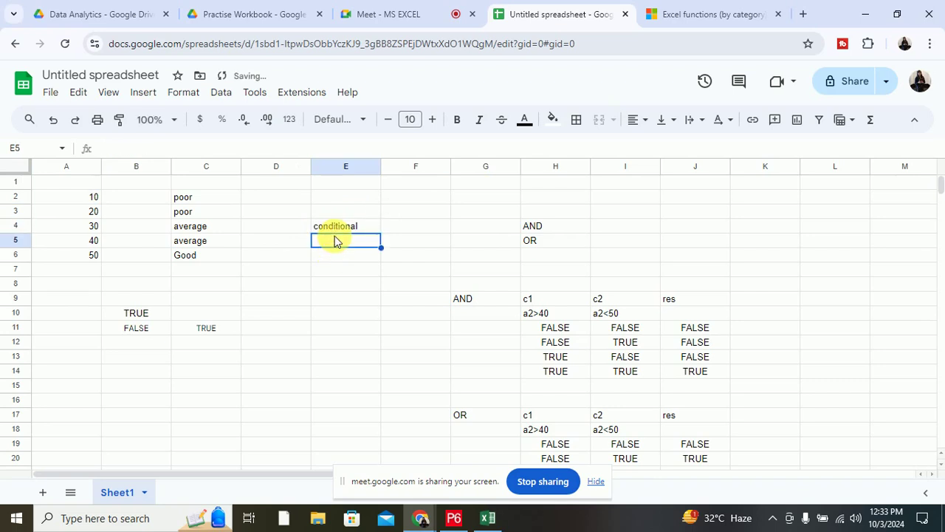
{"action": "type", "text": "if"}
{"action": "key", "text": "Return"}
{"action": "type", "text": "ifs"}
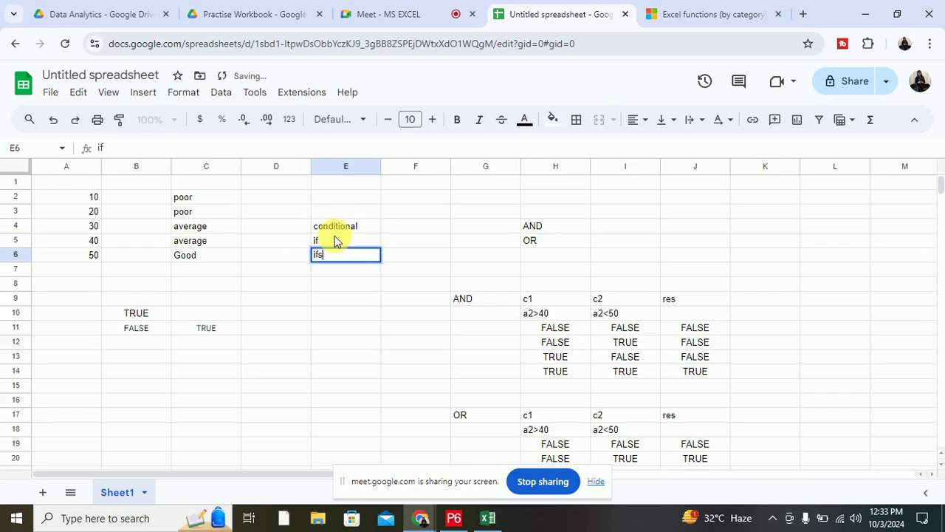
{"action": "key", "text": "Return"}
{"action": "type", "text": "switc"}
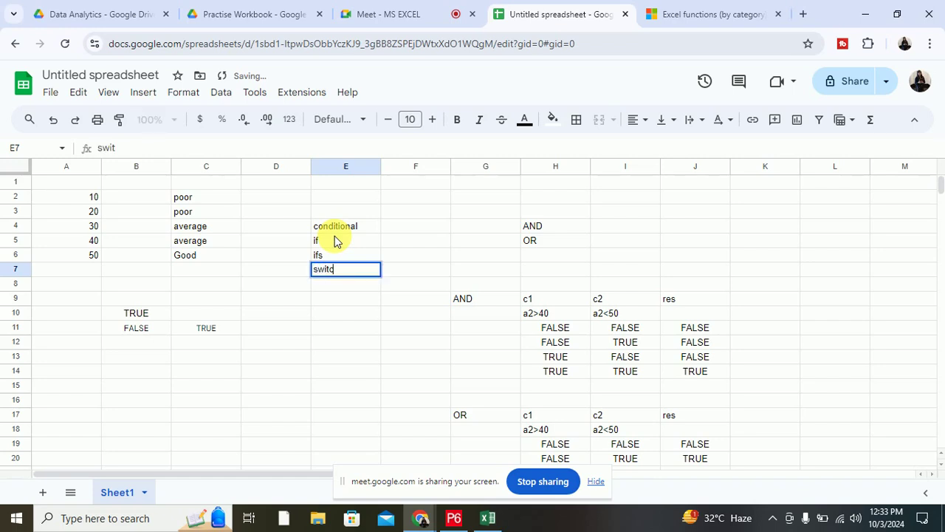
{"action": "type", "text": "h"}
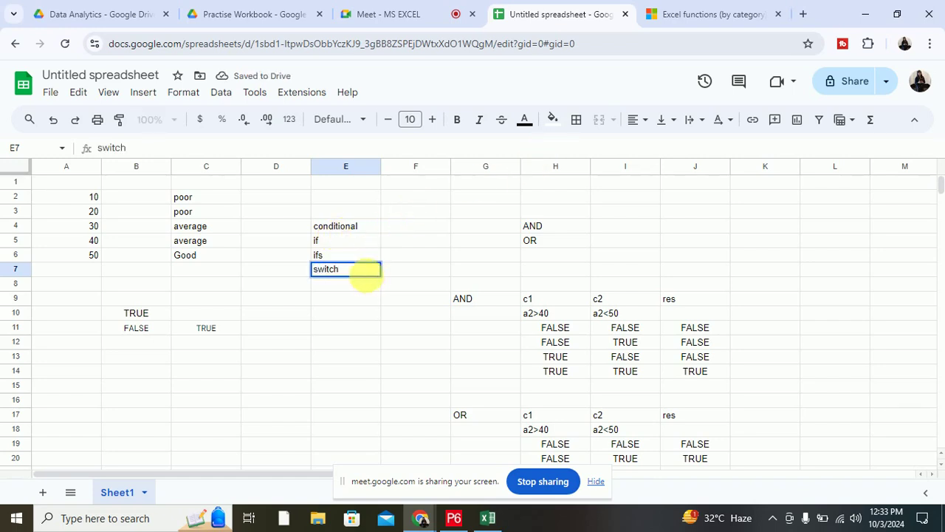
{"action": "left_click", "coordinate": [361, 287]}
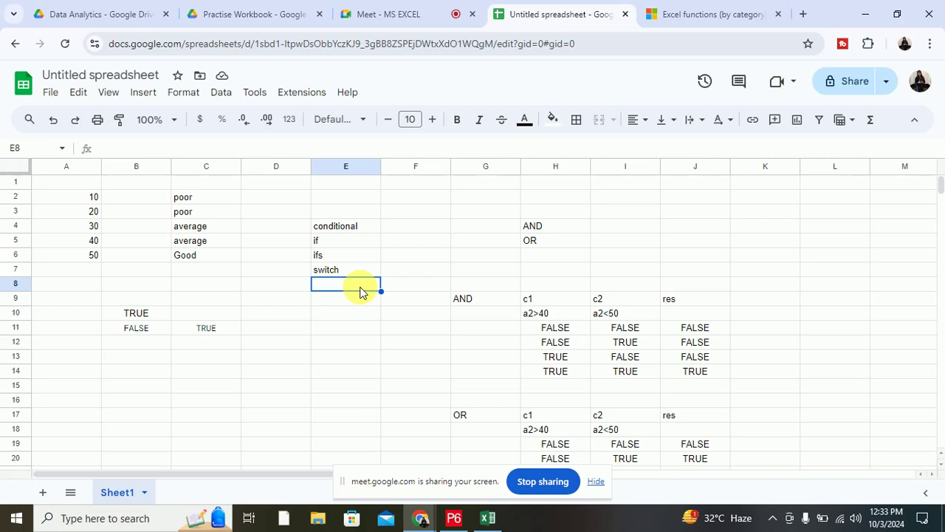
- Start a SWITCH formula in E11, then erase it unfinished
{"action": "left_click", "coordinate": [331, 330]}
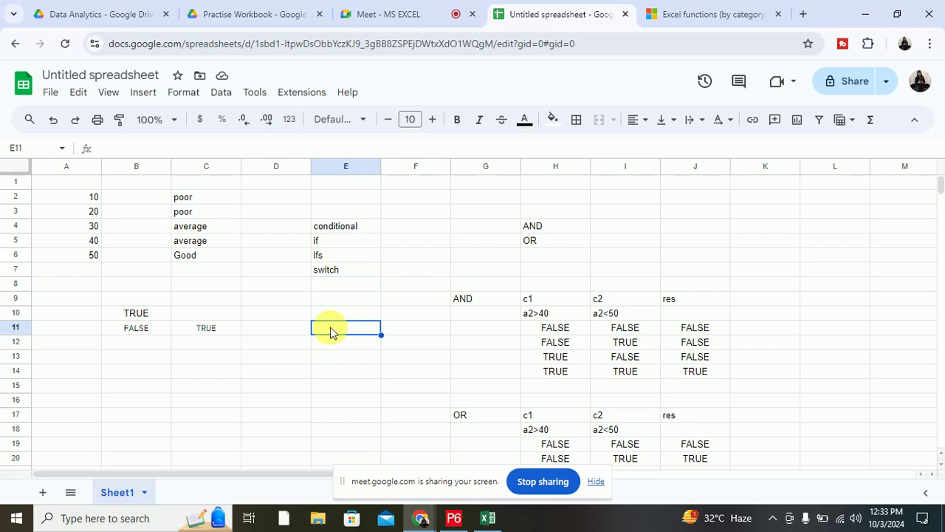
{"action": "type", "text": "=sw"}
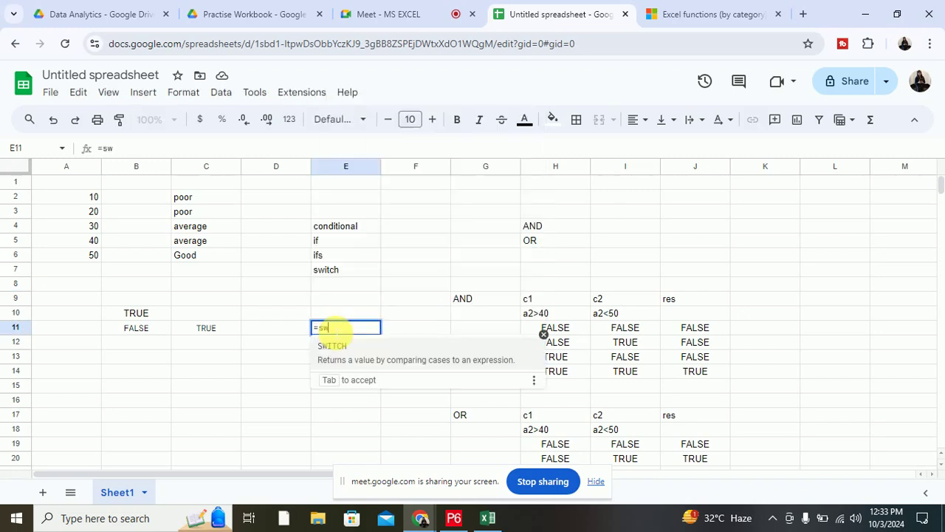
{"action": "type", "text": "itch("}
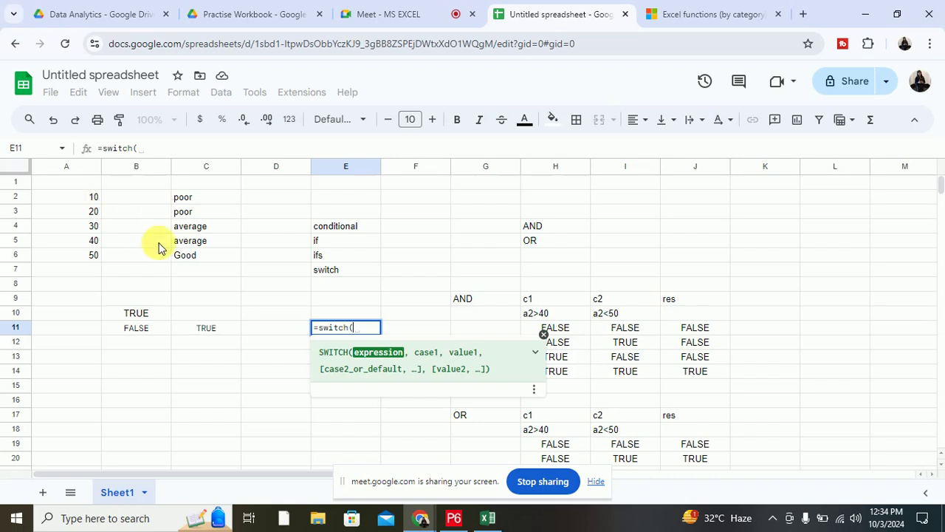
{"action": "key", "text": "BackSpace"}
{"action": "key", "text": "BackSpace"}
{"action": "key", "text": "BackSpace"}
{"action": "key", "text": "BackSpace"}
{"action": "key", "text": "BackSpace"}
{"action": "key", "text": "BackSpace"}
{"action": "key", "text": "BackSpace"}
{"action": "key", "text": "BackSpace"}
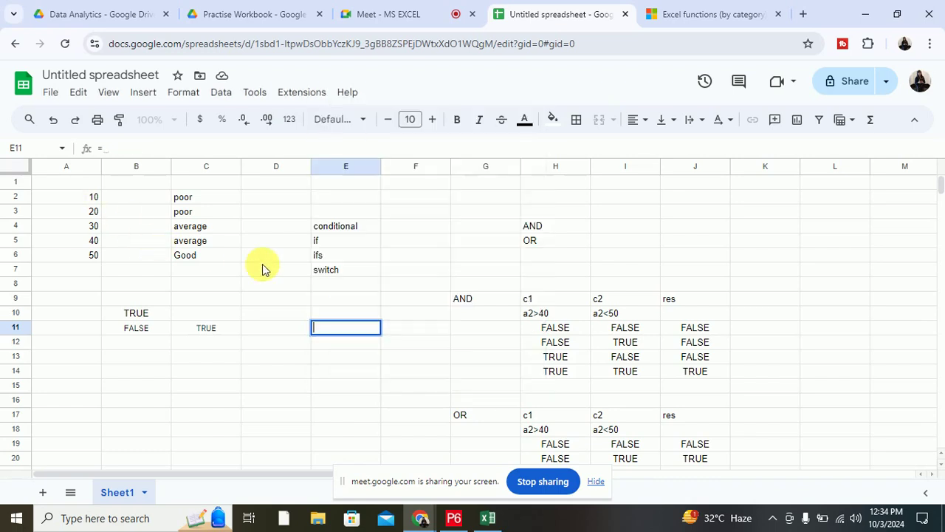
- Enter =weekday() with no arguments in cell A13
{"action": "left_click", "coordinate": [73, 359]}
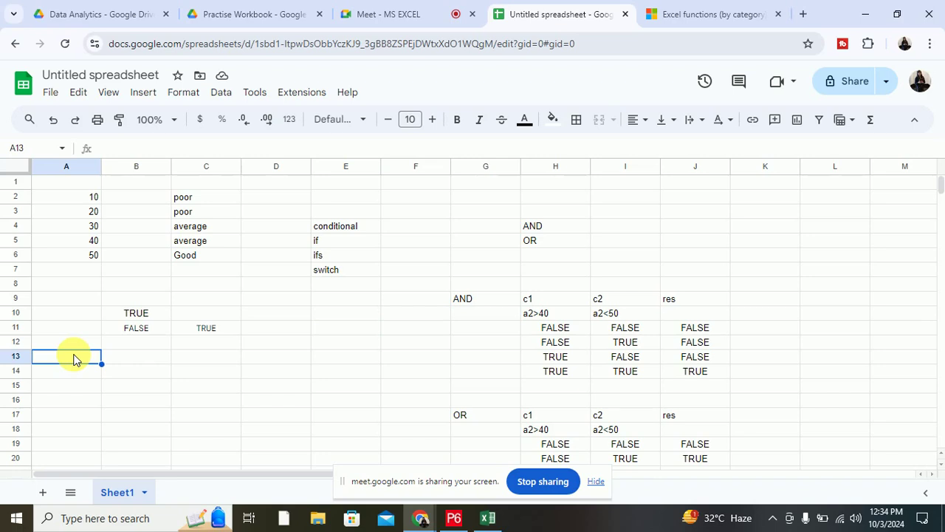
{"action": "type", "text": "=we"}
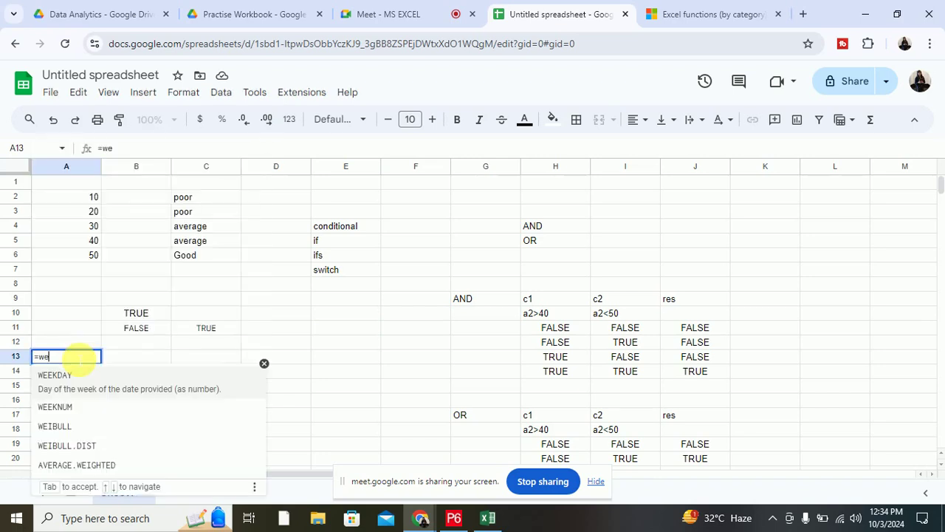
{"action": "type", "text": "ekday("}
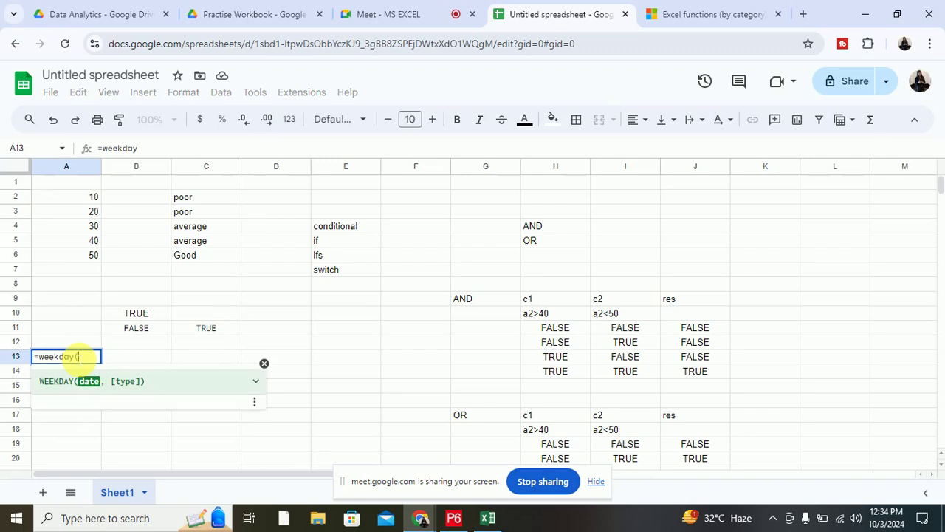
{"action": "type", "text": ")"}
{"action": "key", "text": "Return"}
- Edit A13's formula to =weekday(01/02/2024) so it returns 7
{"action": "left_click", "coordinate": [73, 359]}
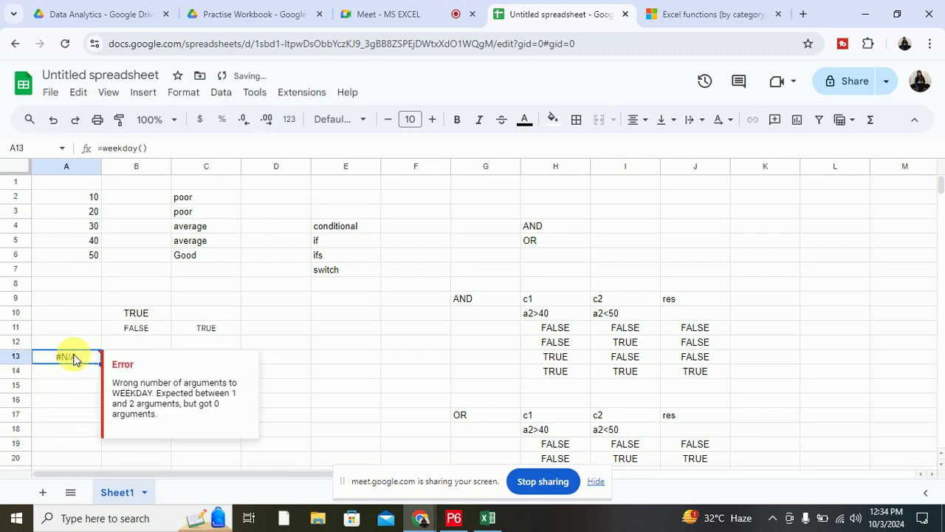
{"action": "double_click", "coordinate": [73, 359]}
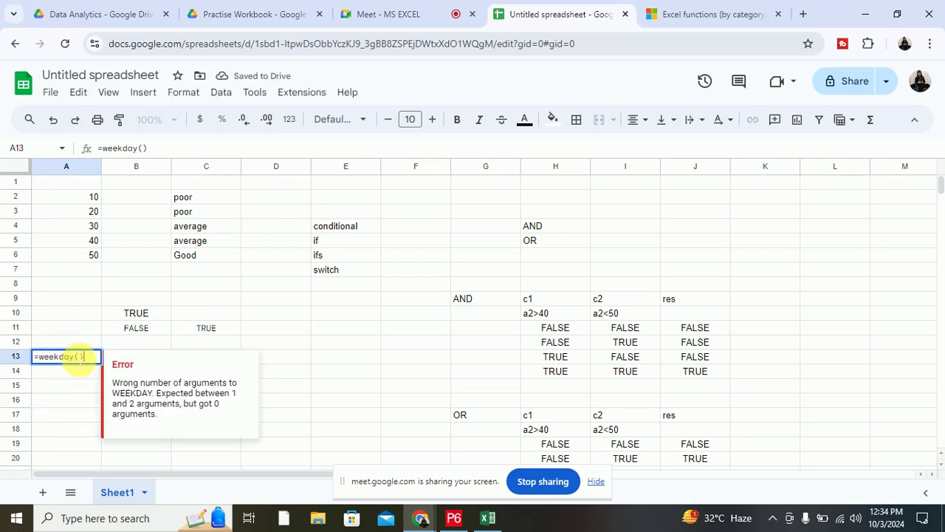
{"action": "left_click", "coordinate": [143, 147]}
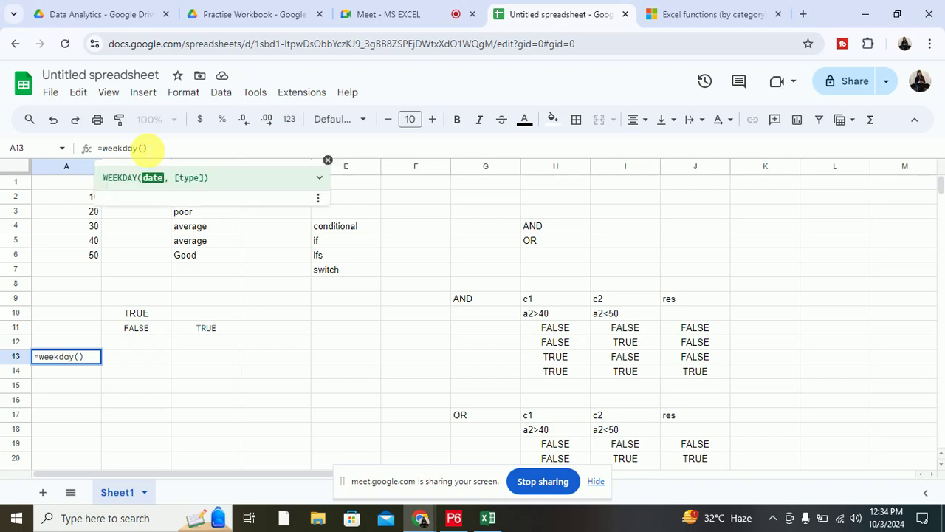
{"action": "left_click_drag", "start_coordinate": [145, 148], "coordinate": [109, 148]}
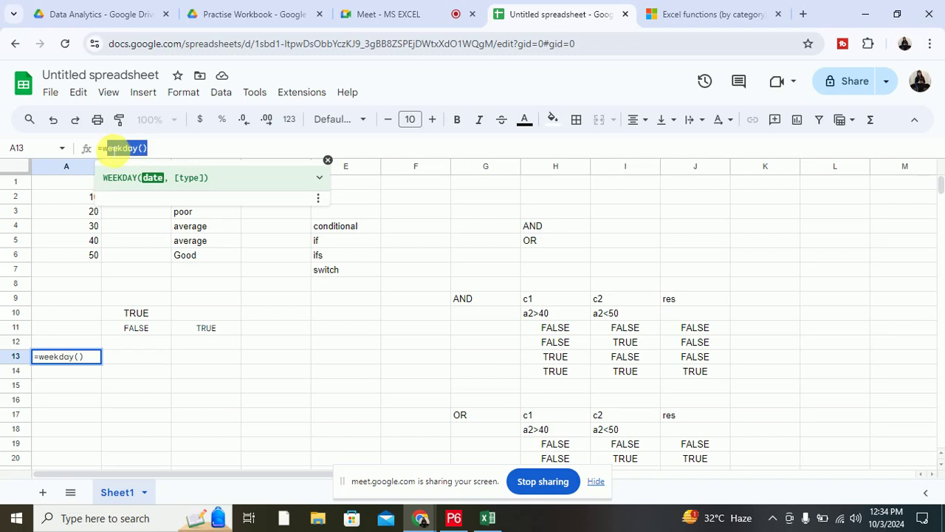
{"action": "left_click", "coordinate": [143, 147]}
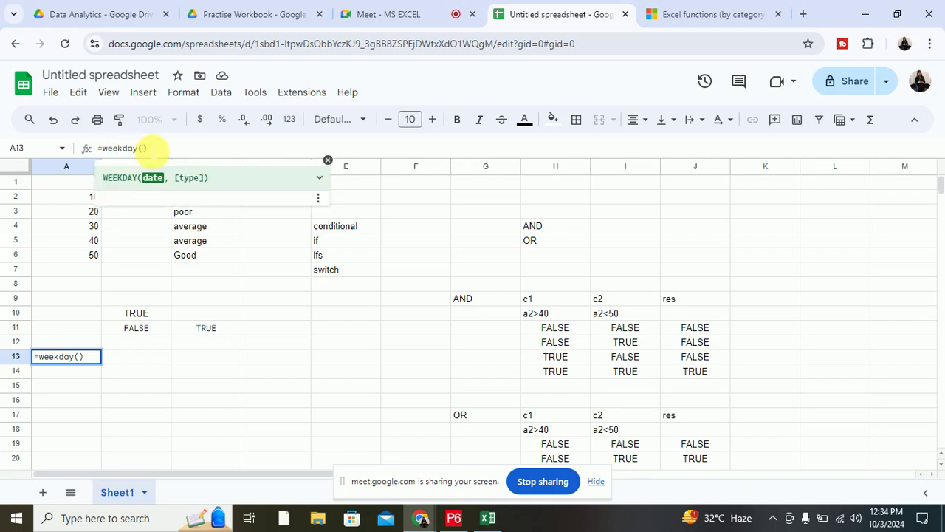
{"action": "type", "text": "01/"}
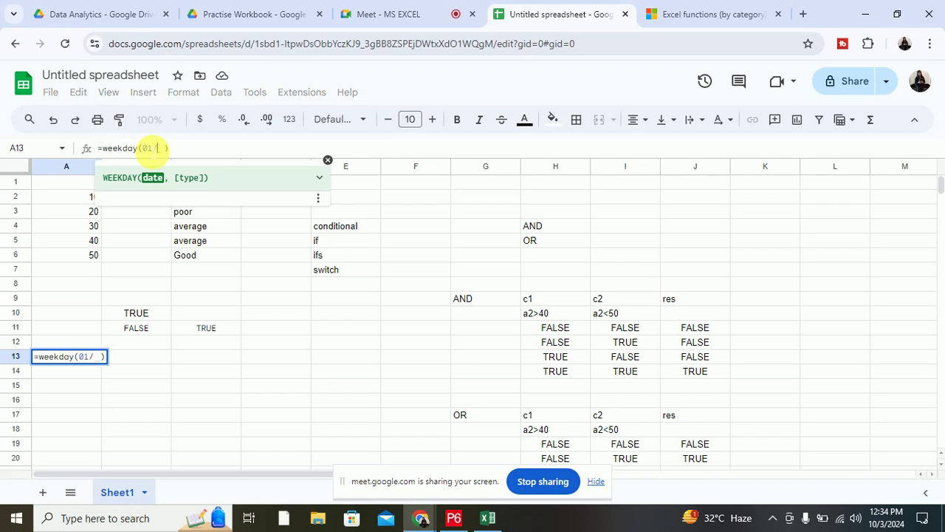
{"action": "type", "text": "02/2024"}
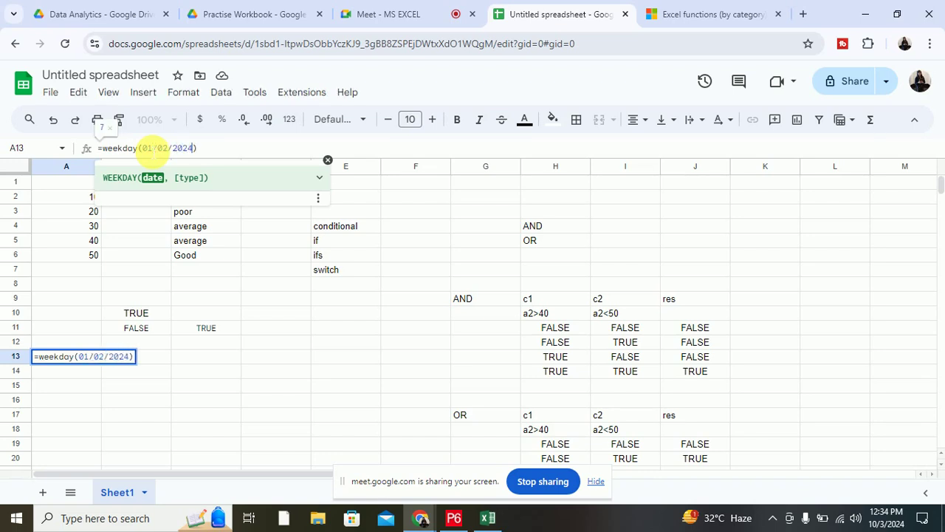
{"action": "key", "text": "Return"}
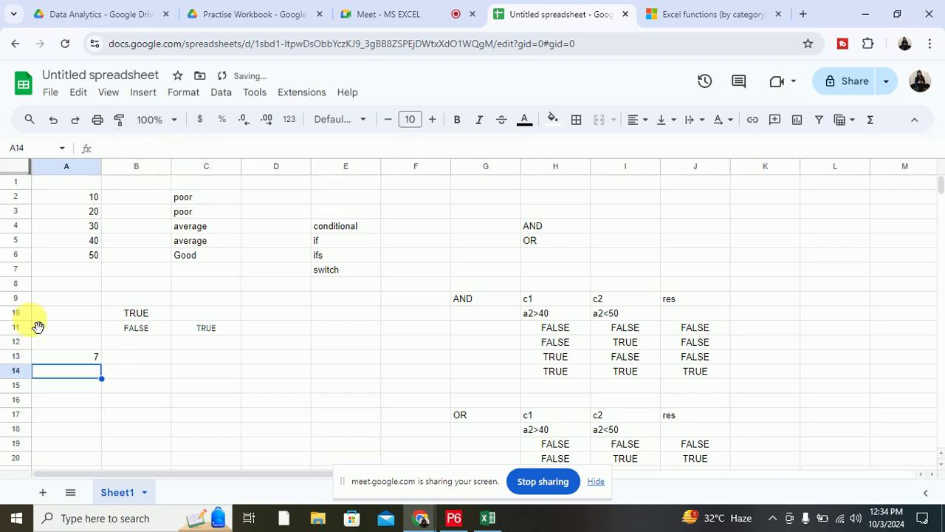
{"action": "left_click", "coordinate": [81, 357]}
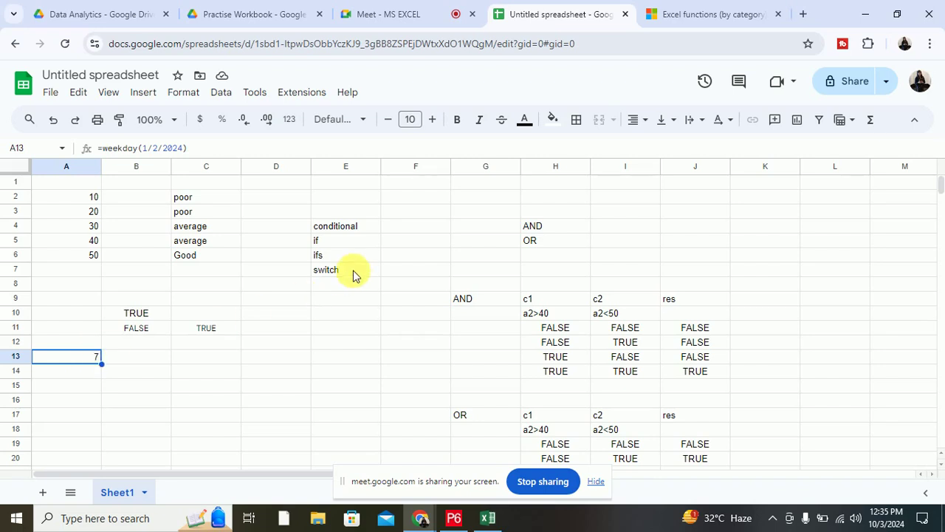
{"action": "left_click", "coordinate": [82, 361]}
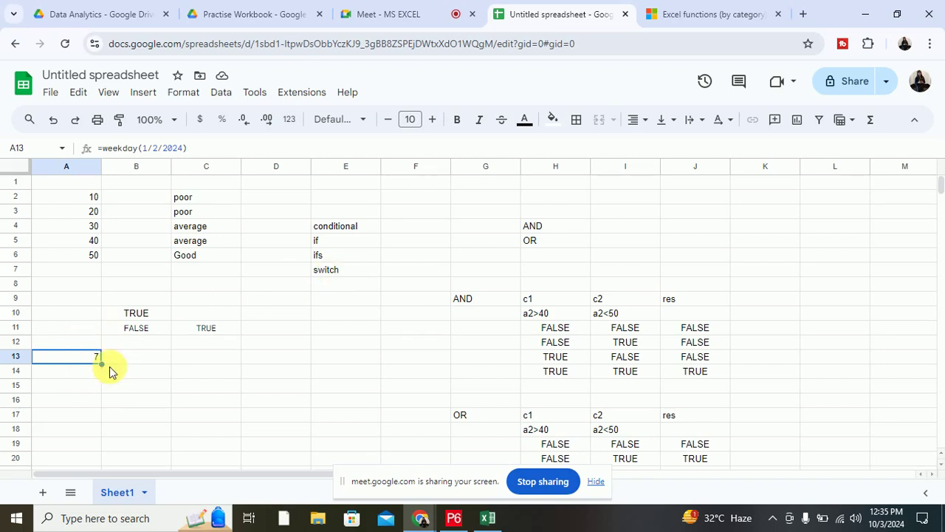
{"action": "left_click_drag", "start_coordinate": [102, 147], "coordinate": [199, 149]}
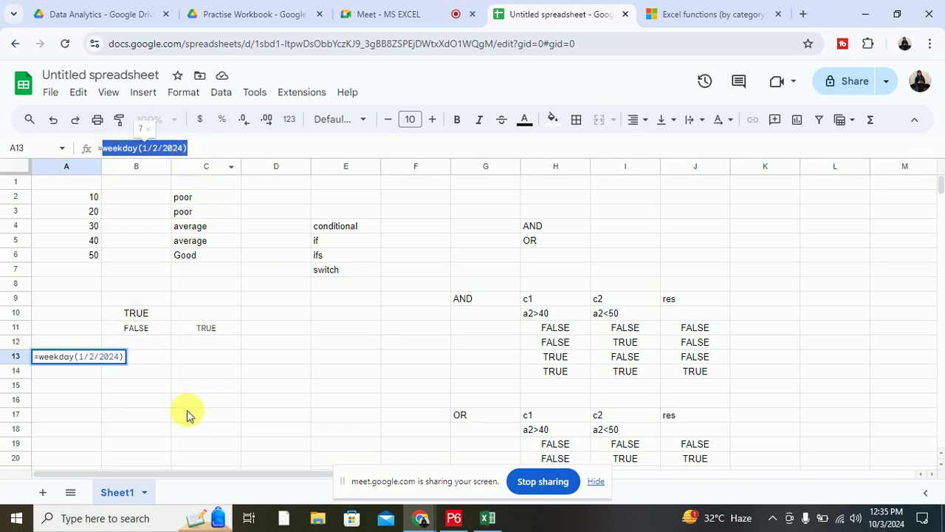
{"action": "key", "text": "Return"}
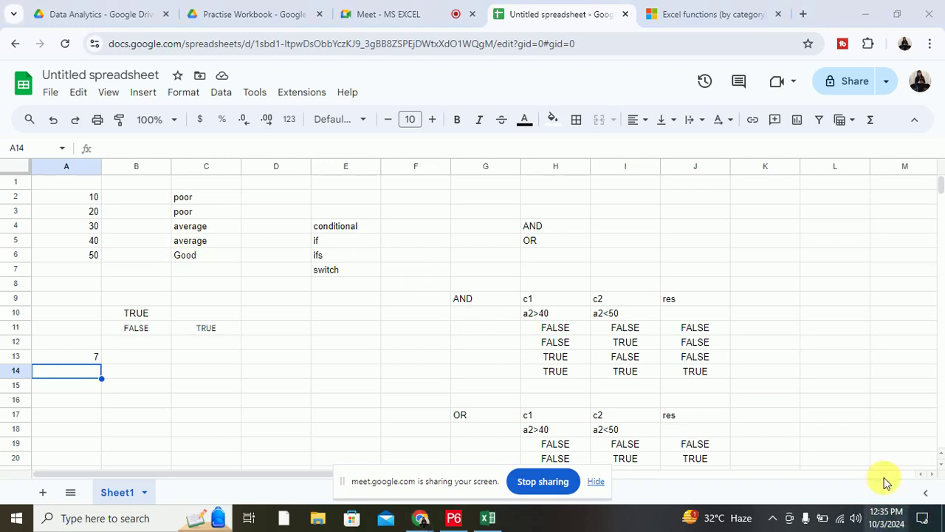
{"action": "left_click", "coordinate": [886, 516]}
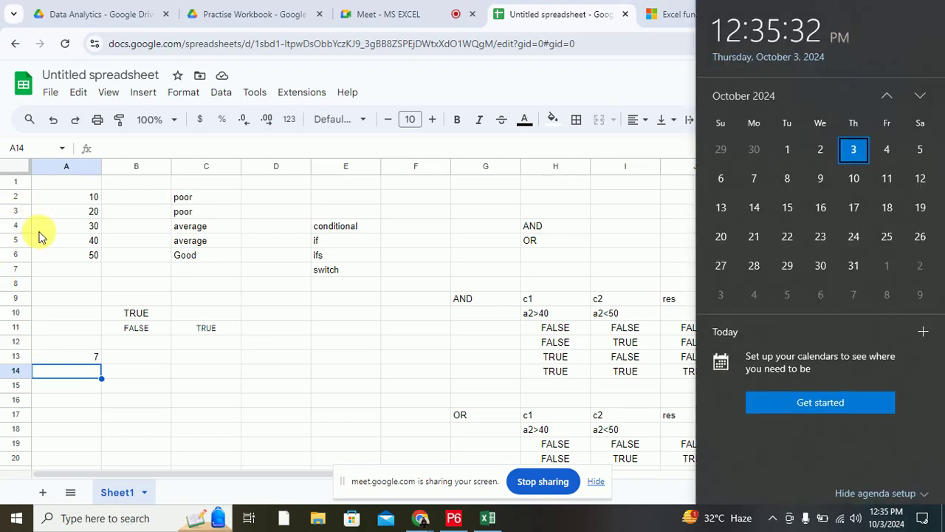
{"action": "left_click", "coordinate": [80, 345]}
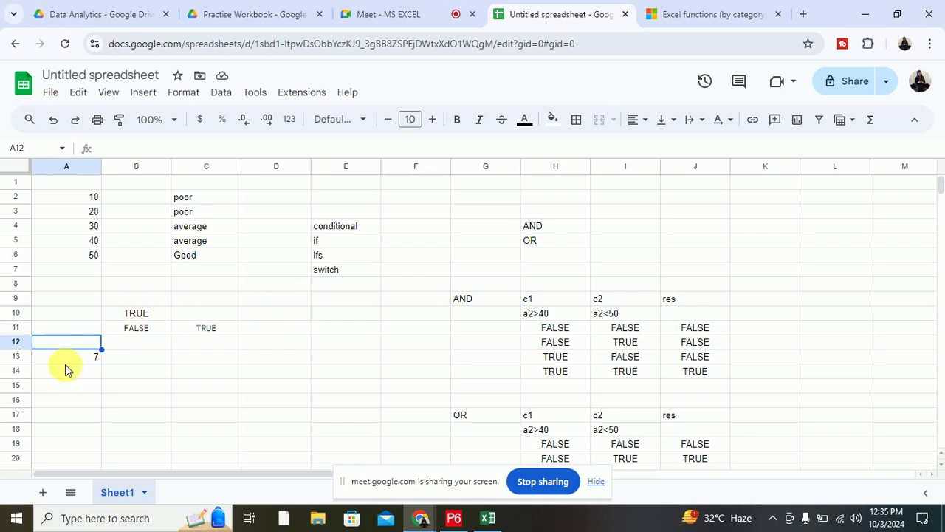
{"action": "left_click", "coordinate": [62, 354]}
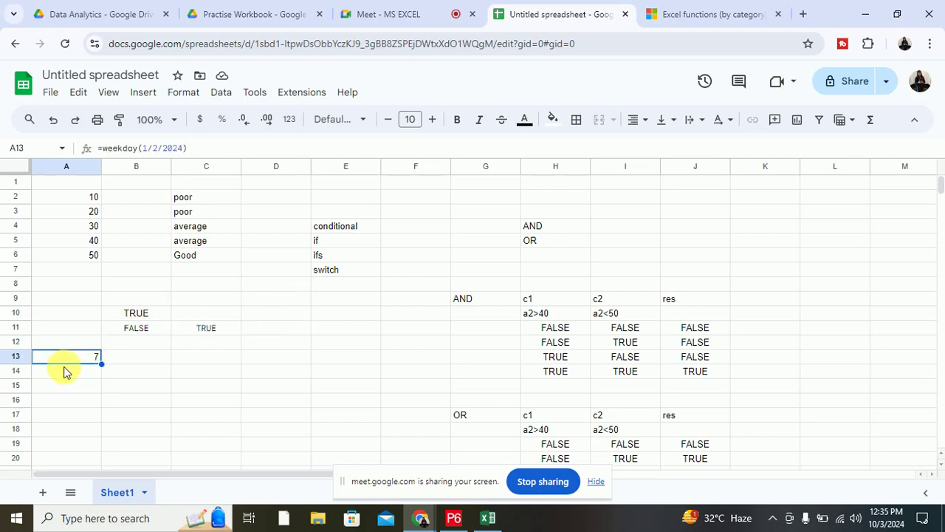
- Enter 1 and Sun in row 15, then 2 and mon in row 16
{"action": "left_click", "coordinate": [74, 385]}
{"action": "type", "text": "1"}
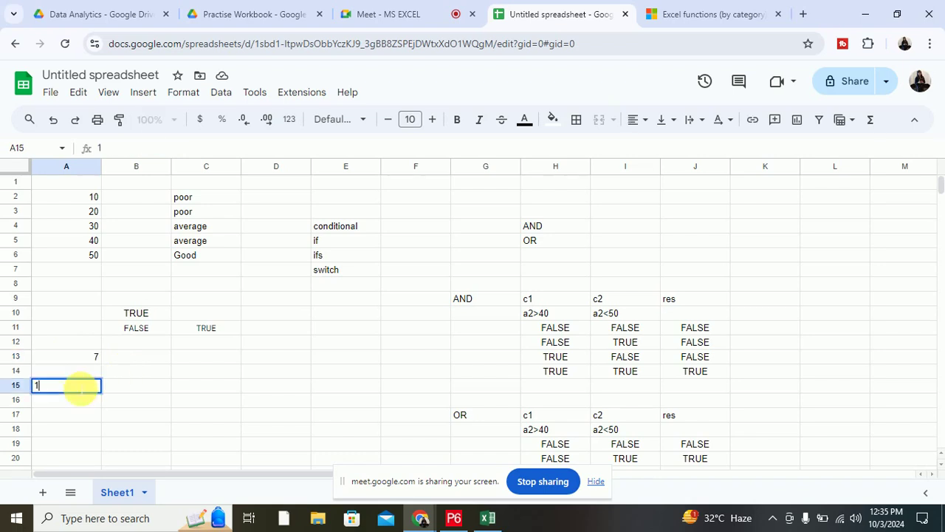
{"action": "key", "text": "Tab"}
{"action": "type", "text": "Su"}
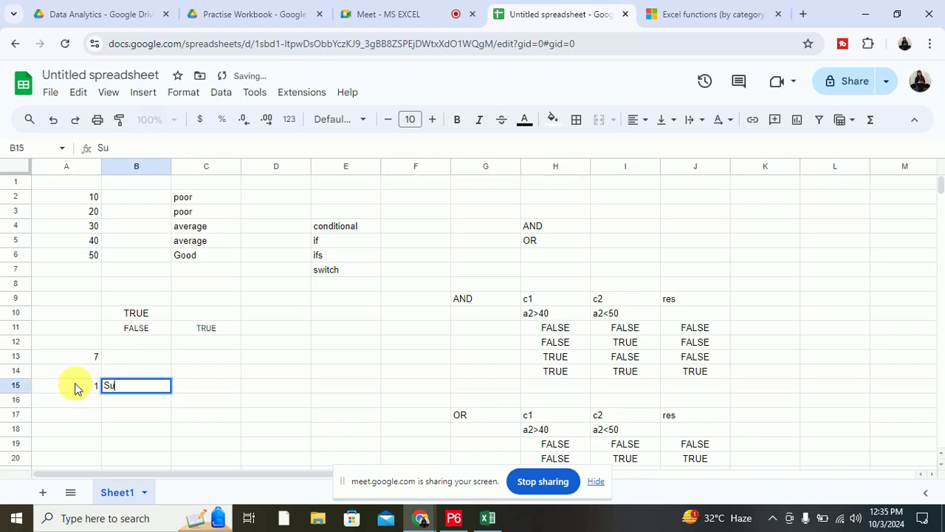
{"action": "type", "text": "n"}
{"action": "key", "text": "Tab"}
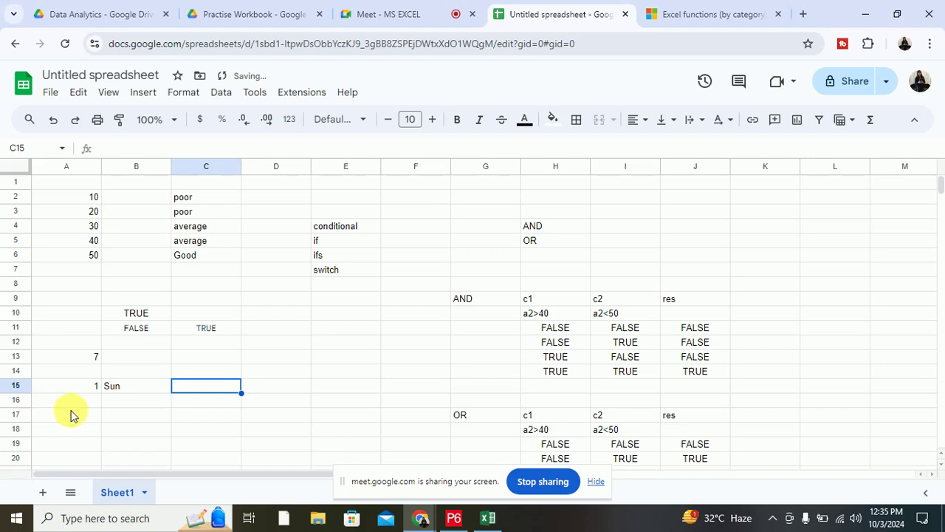
{"action": "left_click", "coordinate": [79, 400]}
{"action": "type", "text": "2"}
{"action": "left_click", "coordinate": [125, 401]}
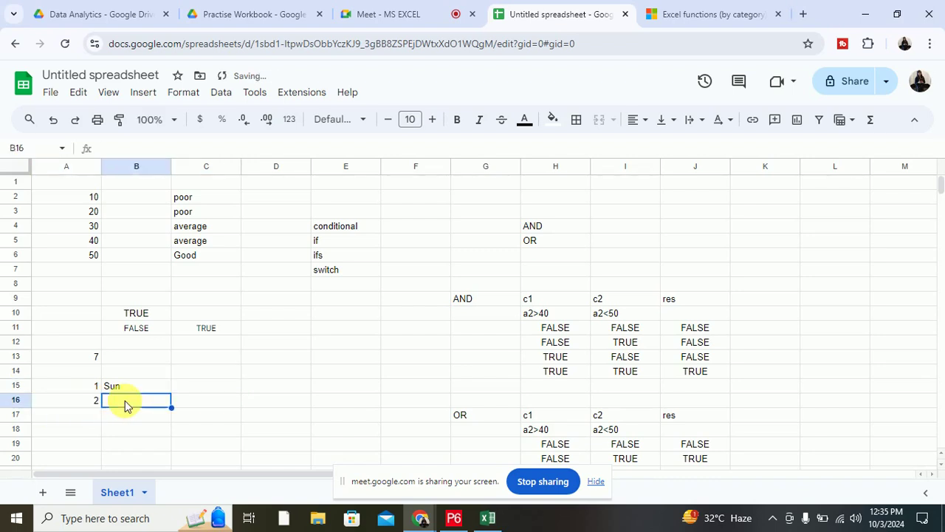
{"action": "type", "text": "mon"}
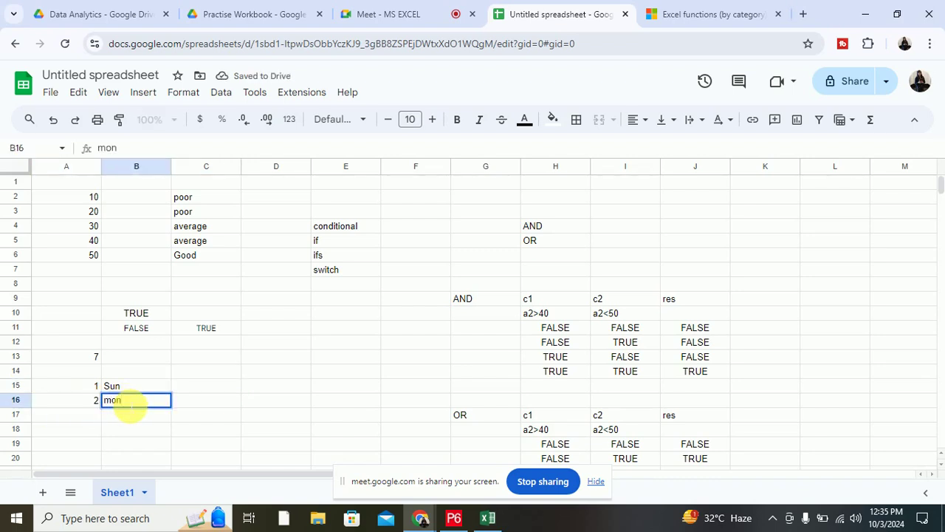
- Fill the numbers 3 through 7 down A17:A21
{"action": "left_click", "coordinate": [88, 416]}
{"action": "type", "text": "3"}
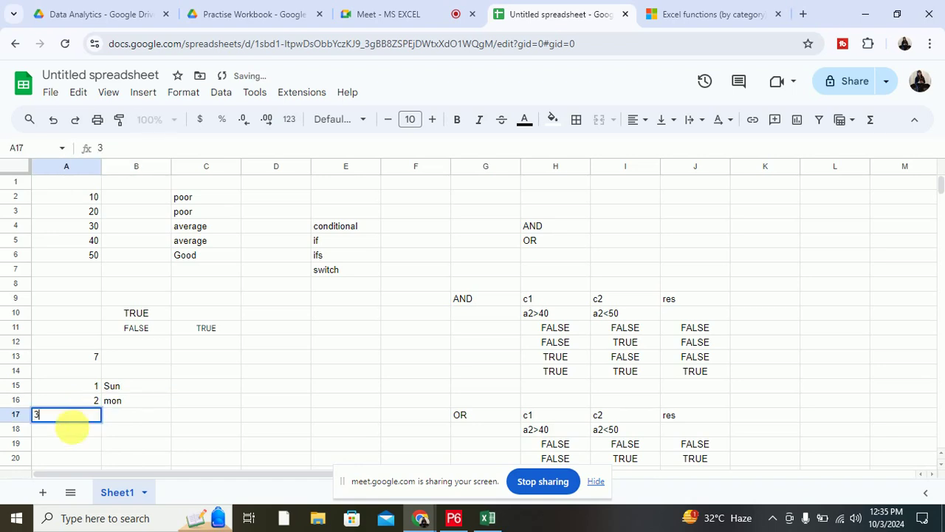
{"action": "left_click", "coordinate": [70, 432]}
{"action": "type", "text": "4"}
{"action": "left_click", "coordinate": [70, 445]}
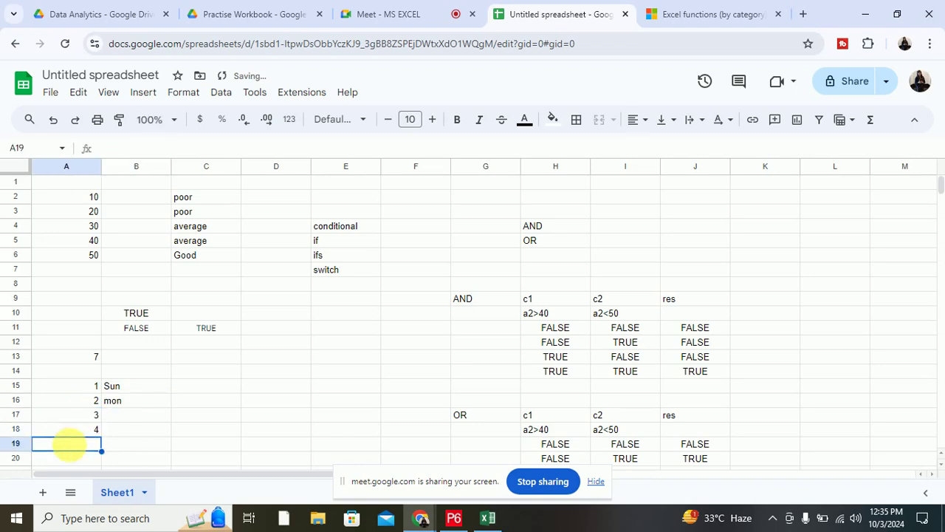
{"action": "type", "text": "5"}
{"action": "left_click", "coordinate": [78, 460]}
{"action": "type", "text": "6"}
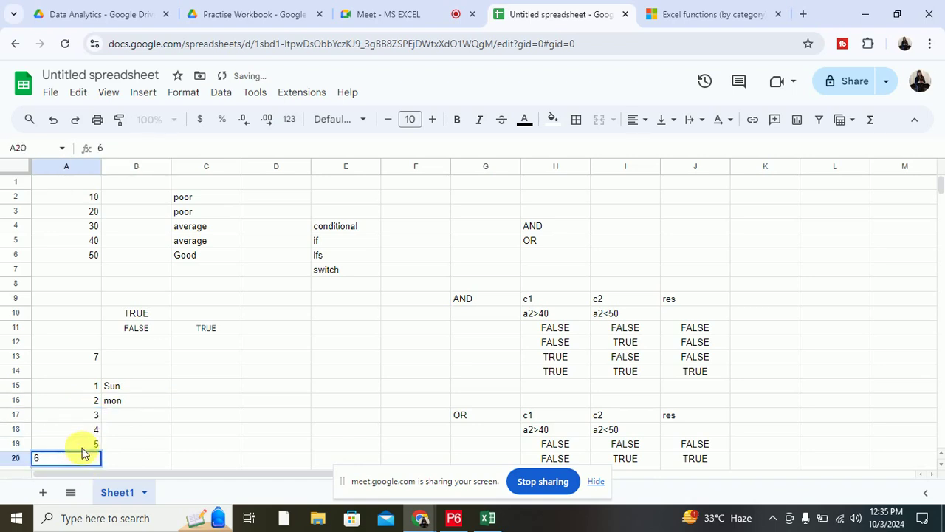
{"action": "scroll", "coordinate": [80, 429], "scroll_direction": "down", "scroll_amount": 1}
{"action": "left_click", "coordinate": [81, 403]}
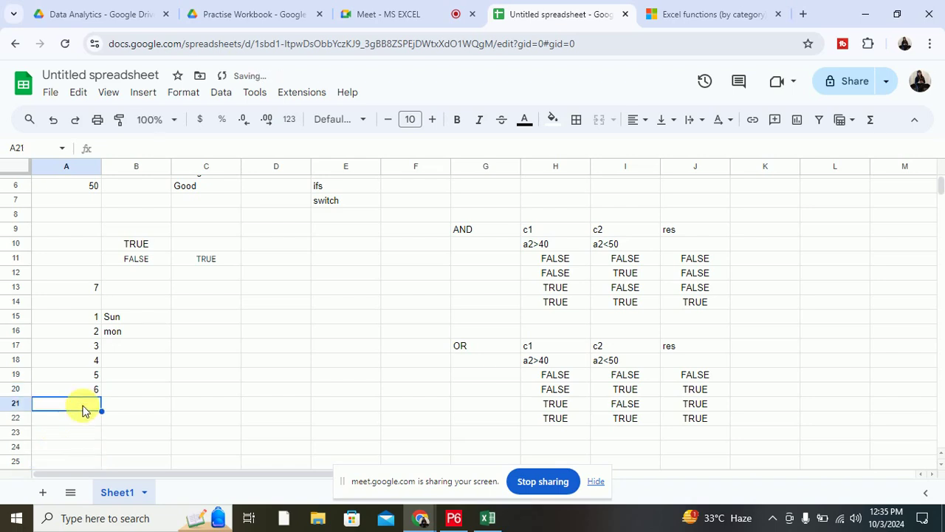
{"action": "type", "text": "7"}
- Type tue, wed, thurs, fri and sat down B17:B21, then select the A15:B21 table
{"action": "left_click", "coordinate": [149, 351]}
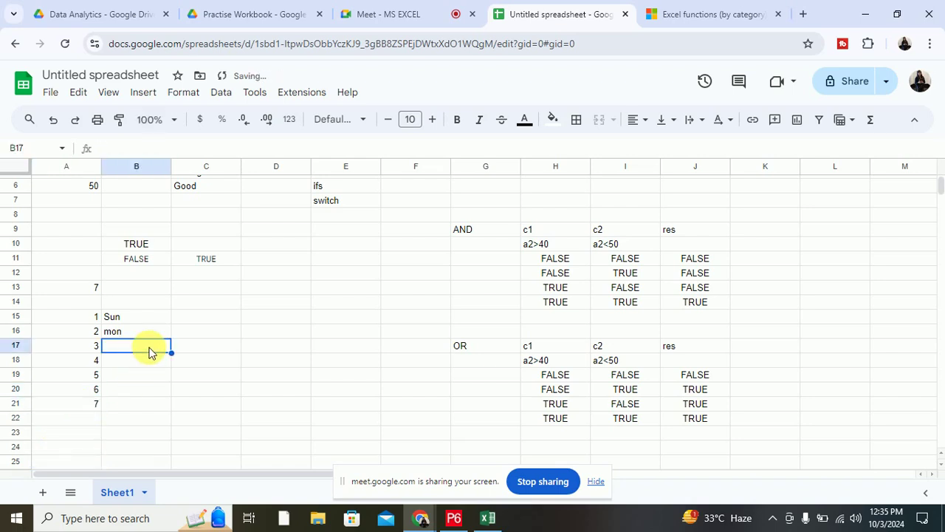
{"action": "type", "text": "tue"}
{"action": "key", "text": "Return"}
{"action": "type", "text": "w"}
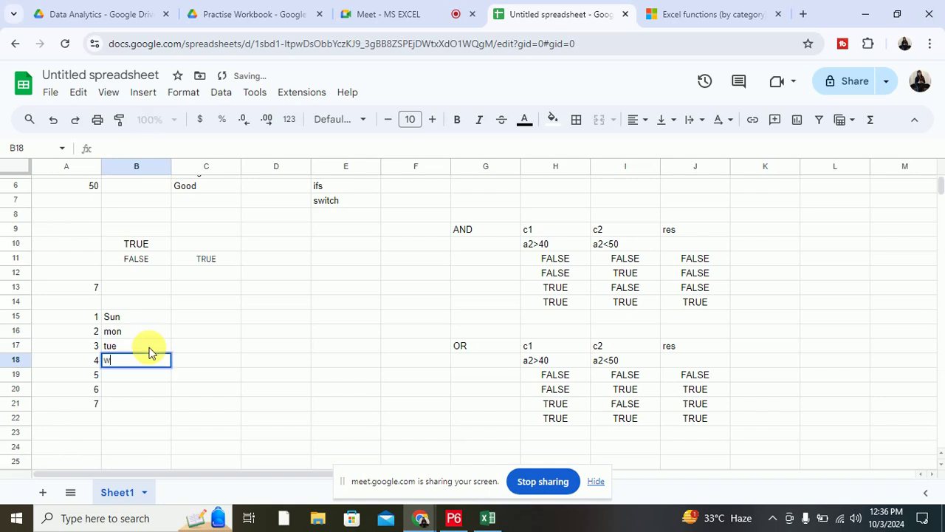
{"action": "type", "text": "ed"}
{"action": "key", "text": "Return"}
{"action": "type", "text": "th"}
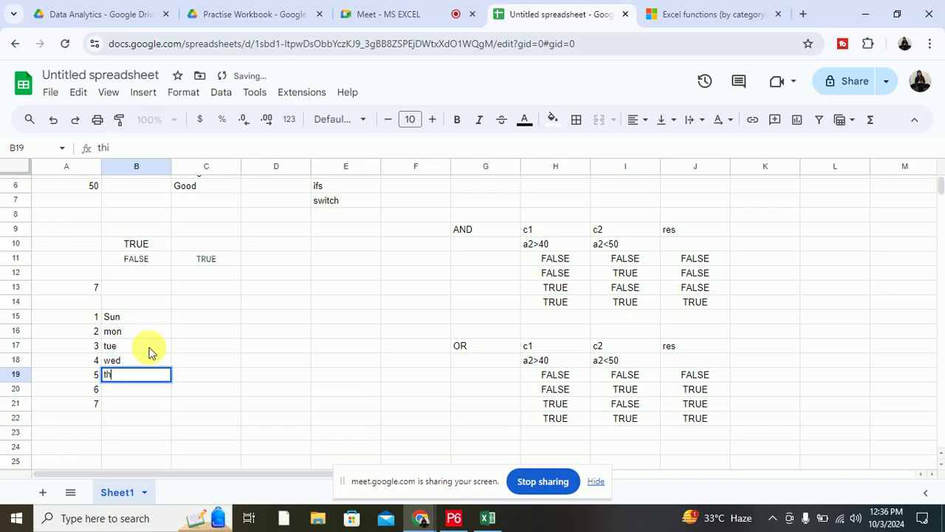
{"action": "type", "text": "urs"}
{"action": "key", "text": "Return"}
{"action": "type", "text": "f"}
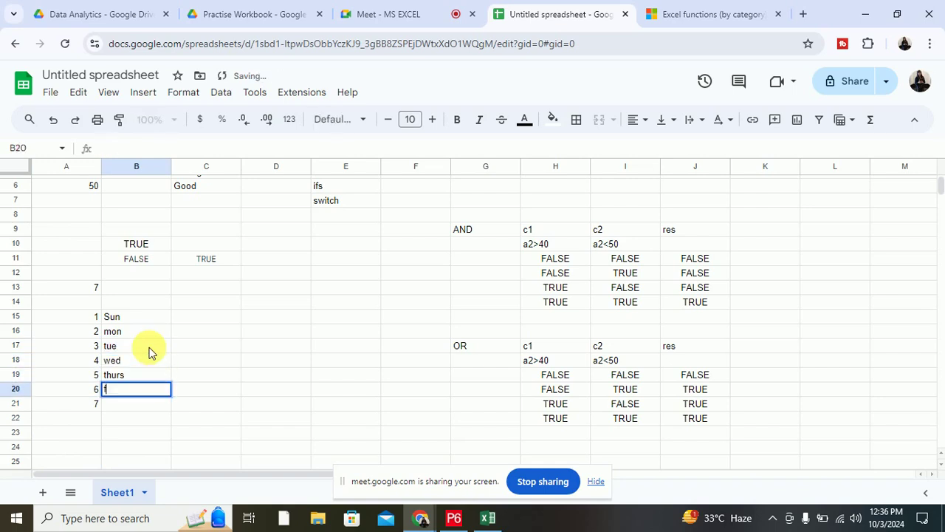
{"action": "type", "text": "ri"}
{"action": "key", "text": "Return"}
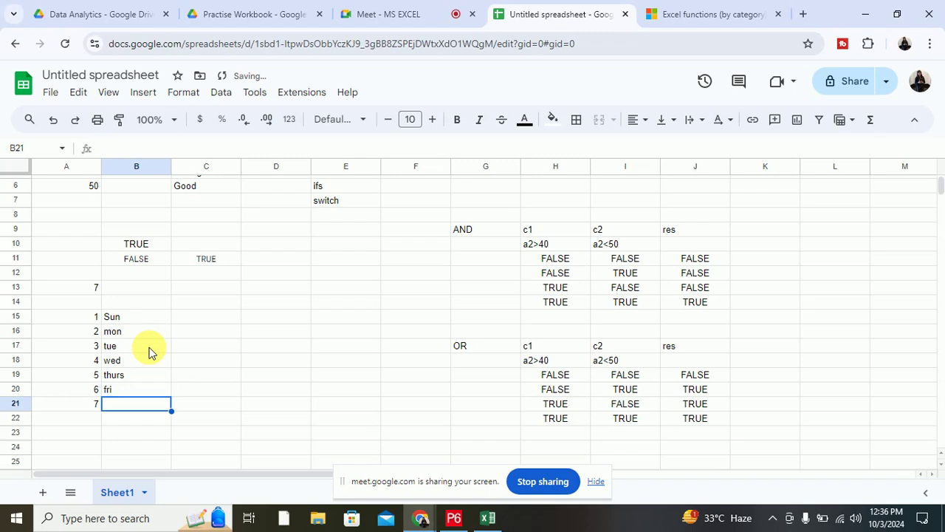
{"action": "type", "text": "sat"}
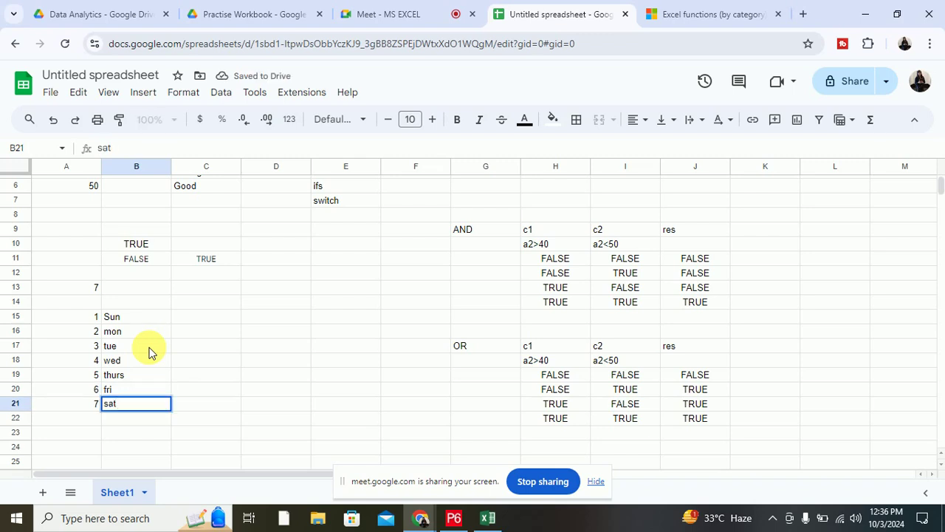
{"action": "left_click", "coordinate": [186, 344]}
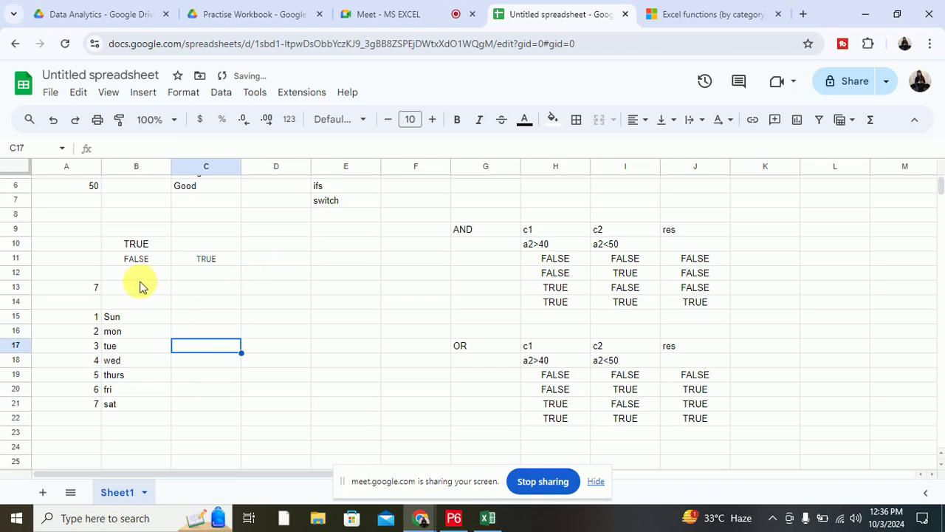
{"action": "left_click_drag", "start_coordinate": [76, 316], "coordinate": [118, 412]}
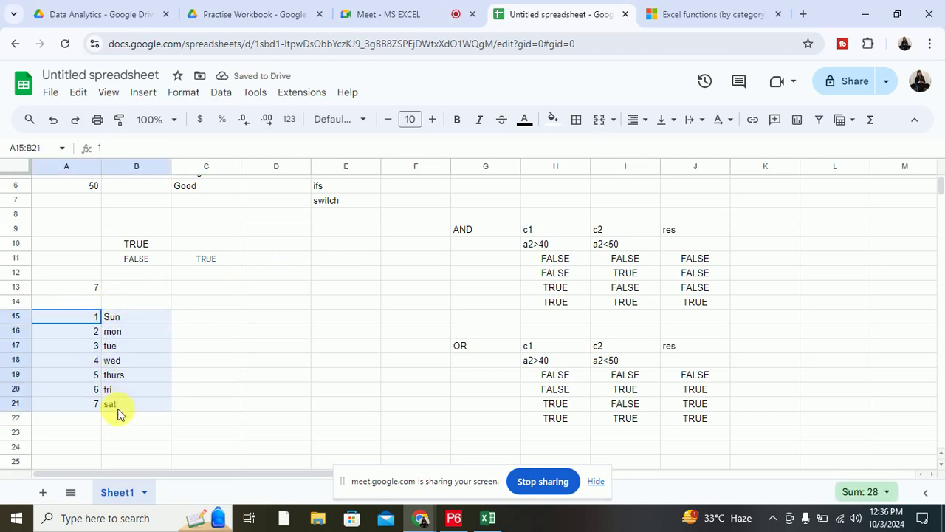
{"action": "left_click", "coordinate": [324, 317]}
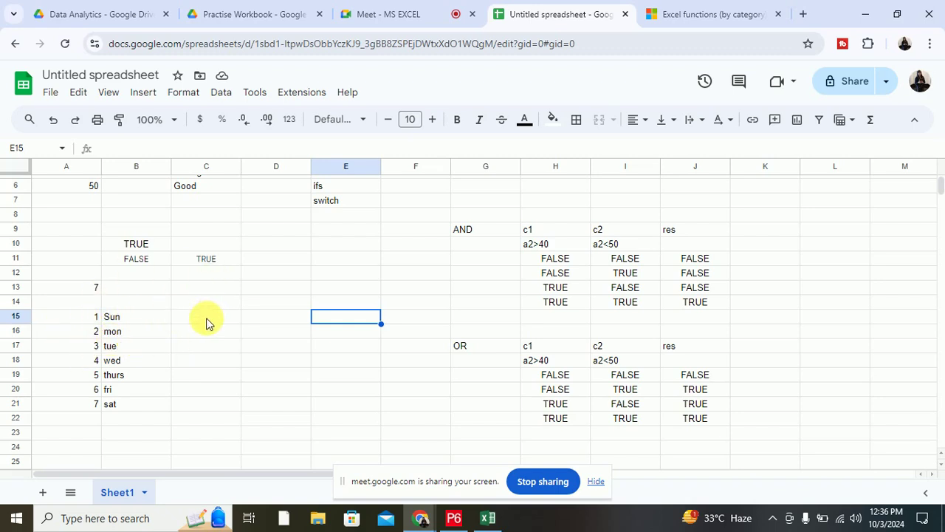
- In C15, enter =switch(A13,1,"Sunday",…,7,"Saturday") mapping weekday numbers to day names
{"action": "left_click", "coordinate": [206, 318]}
{"action": "type", "text": "=swit"}
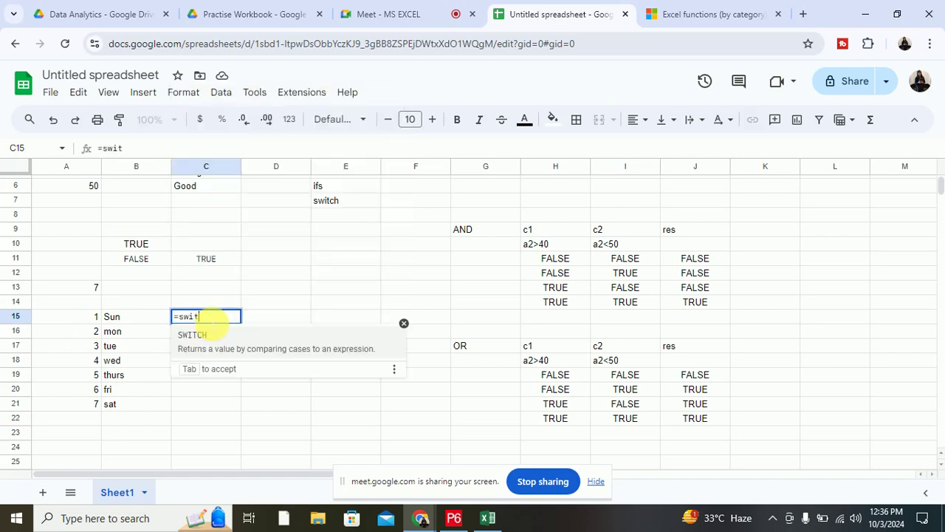
{"action": "type", "text": "ch("}
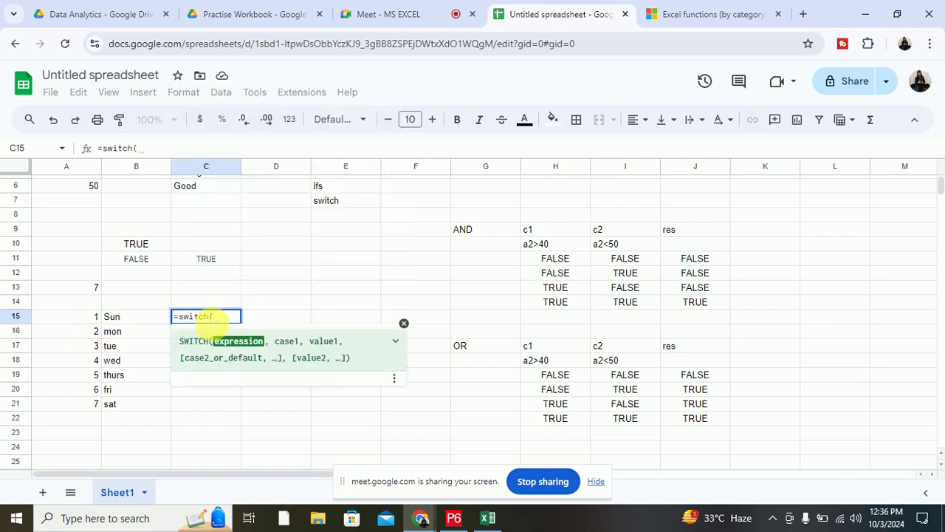
{"action": "left_click", "coordinate": [60, 290]}
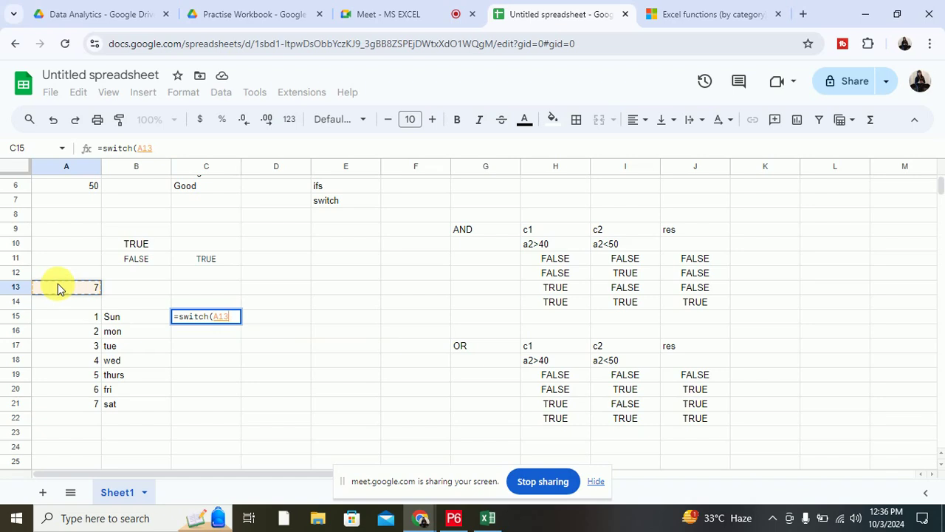
{"action": "type", "text": ",1"}
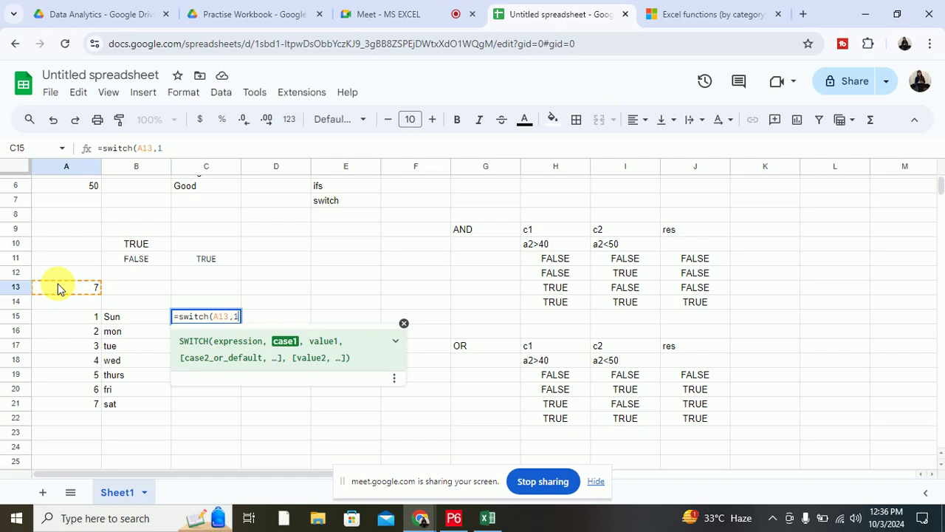
{"action": "type", "text": ",\""}
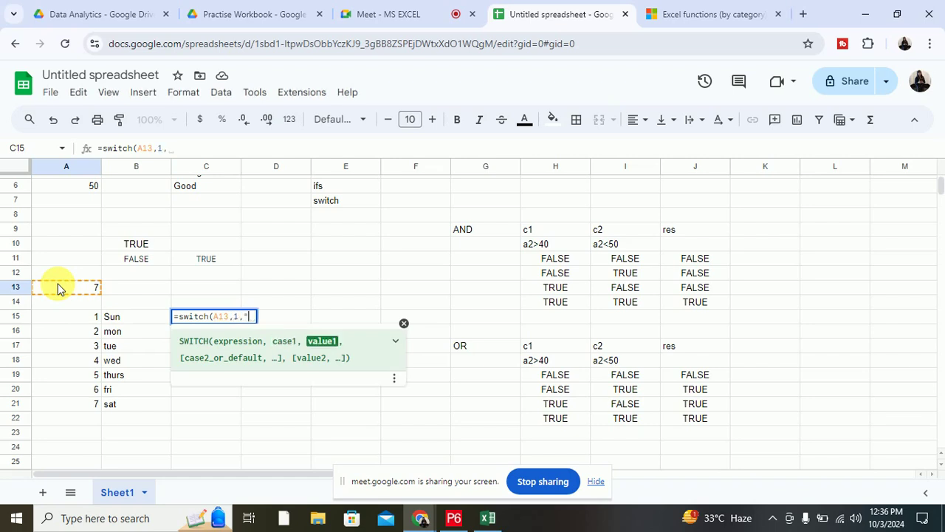
{"action": "type", "text": "Sunday\""}
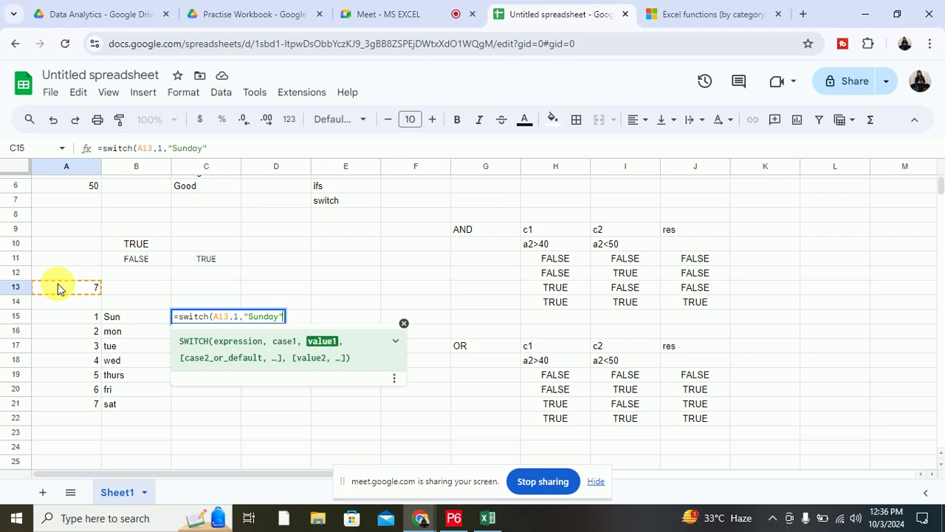
{"action": "type", "text": ",2"}
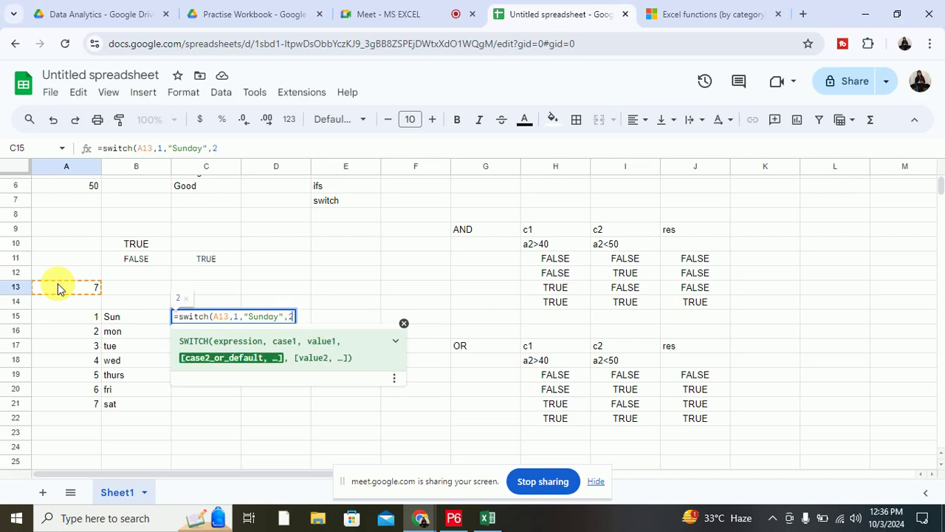
{"action": "type", "text": ",\""}
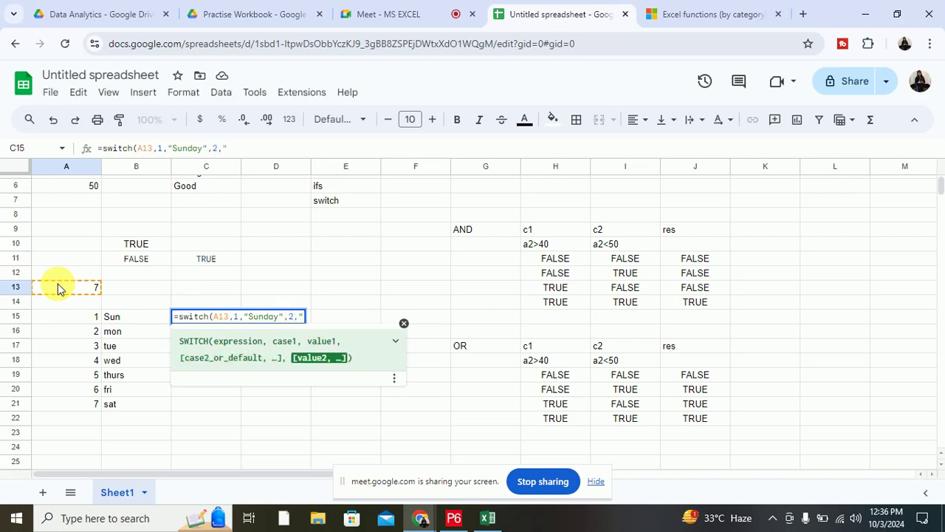
{"action": "type", "text": "Monday\""}
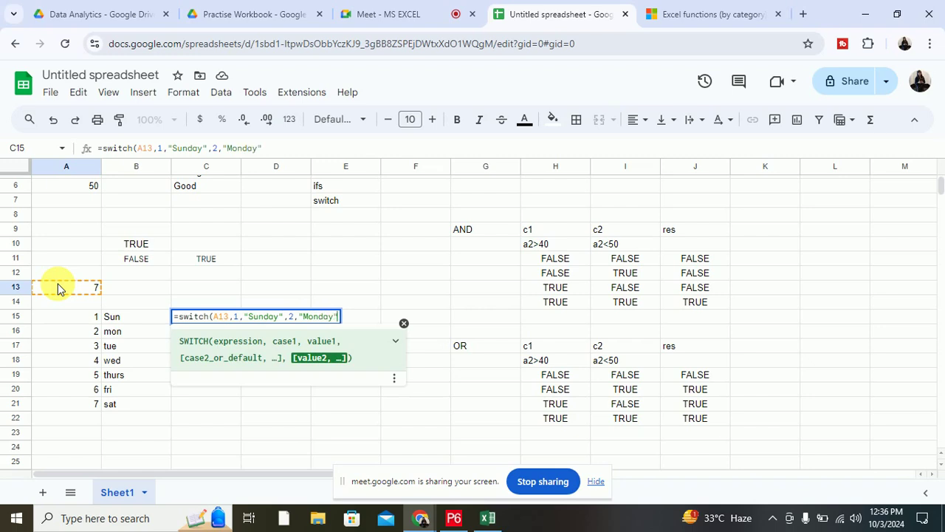
{"action": "type", "text": ",3,\""}
{"action": "type", "text": "Tuesd"}
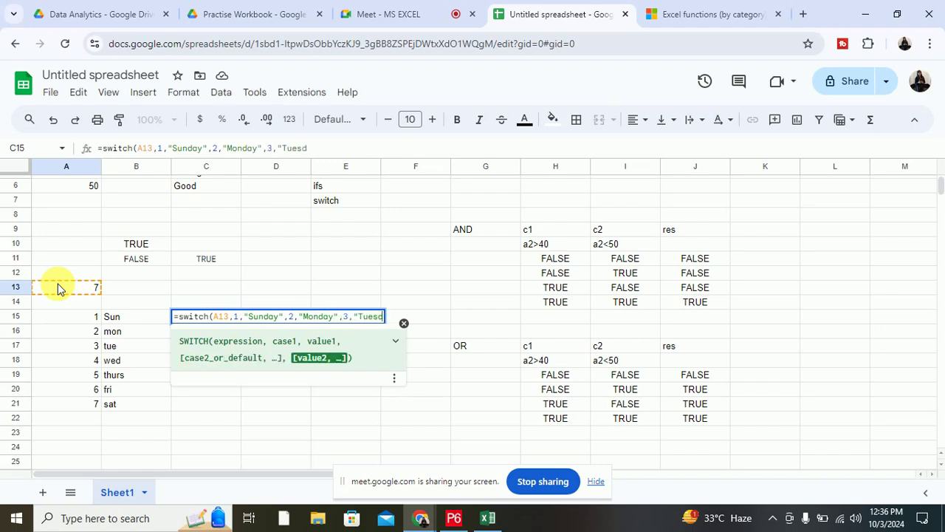
{"action": "type", "text": "ay\","}
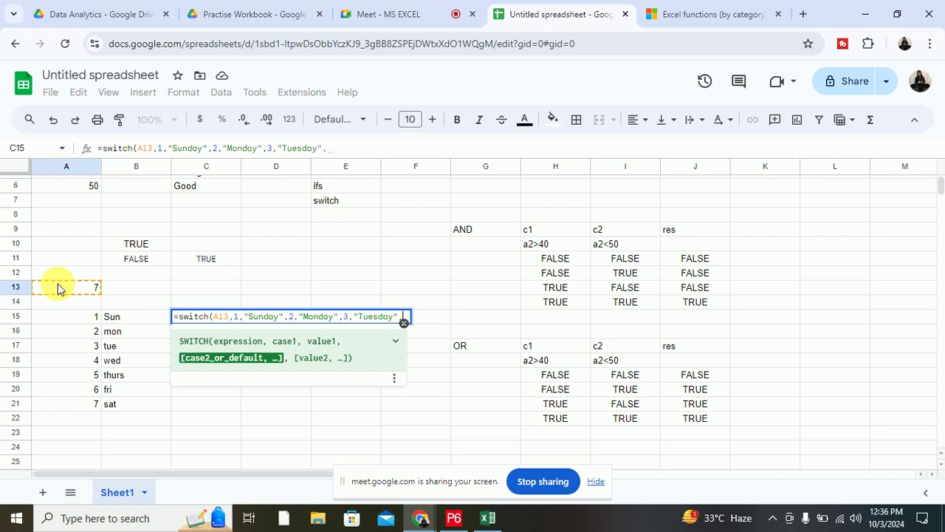
{"action": "type", "text": "4,\""}
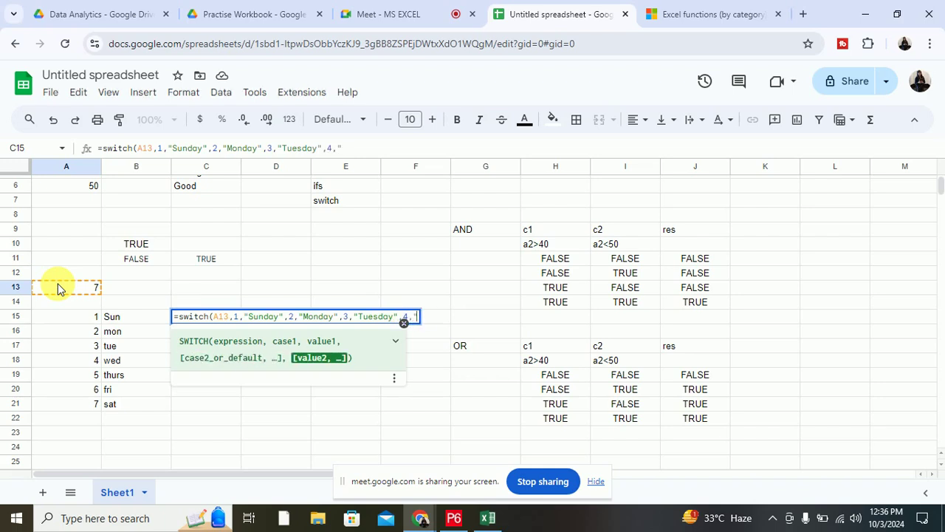
{"action": "type", "text": "Th"}
{"action": "key", "text": "BackSpace"}
{"action": "key", "text": "BackSpace"}
{"action": "type", "text": "W"}
{"action": "type", "text": "ednes"}
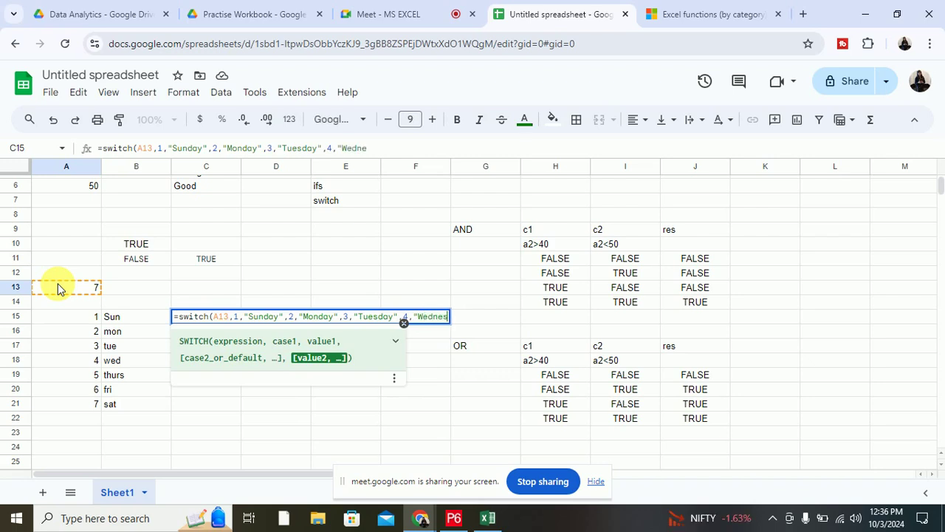
{"action": "type", "text": "day\","}
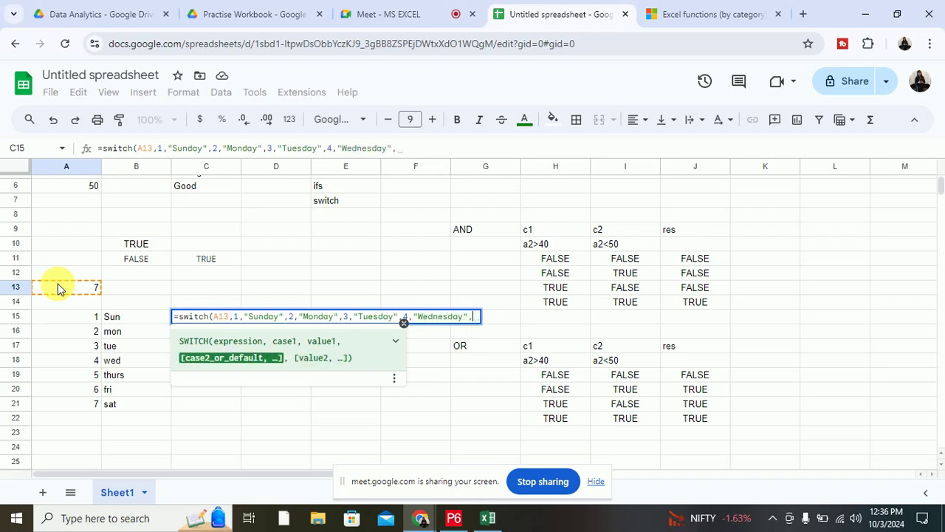
{"action": "type", "text": "5,"}
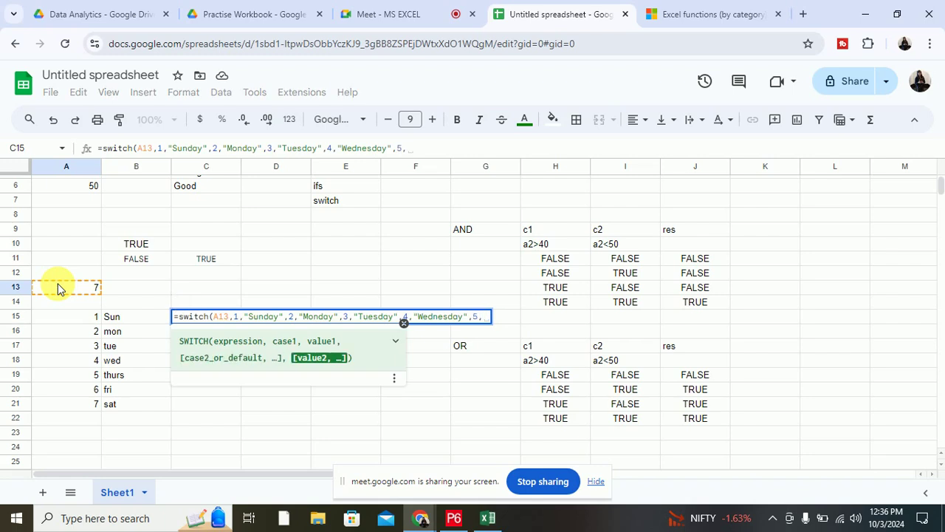
{"action": "type", "text": "\"Thurs"}
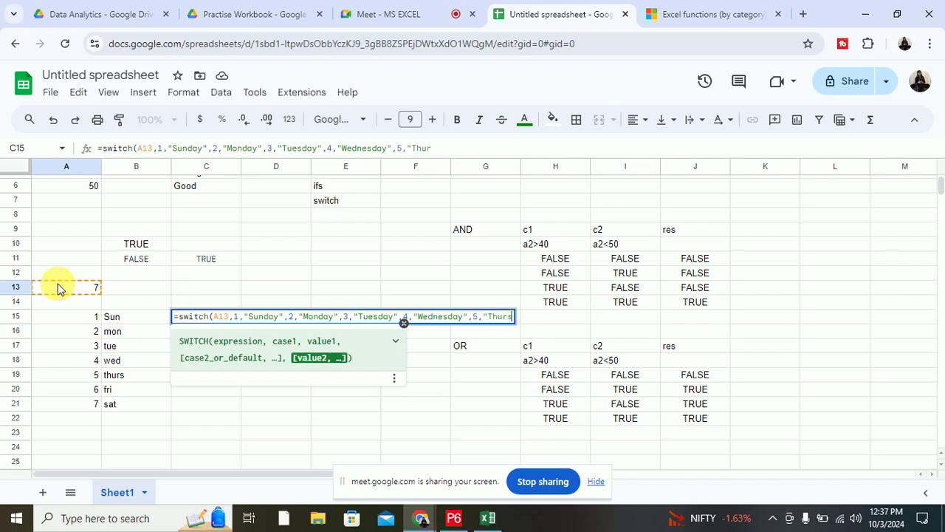
{"action": "type", "text": "day\","}
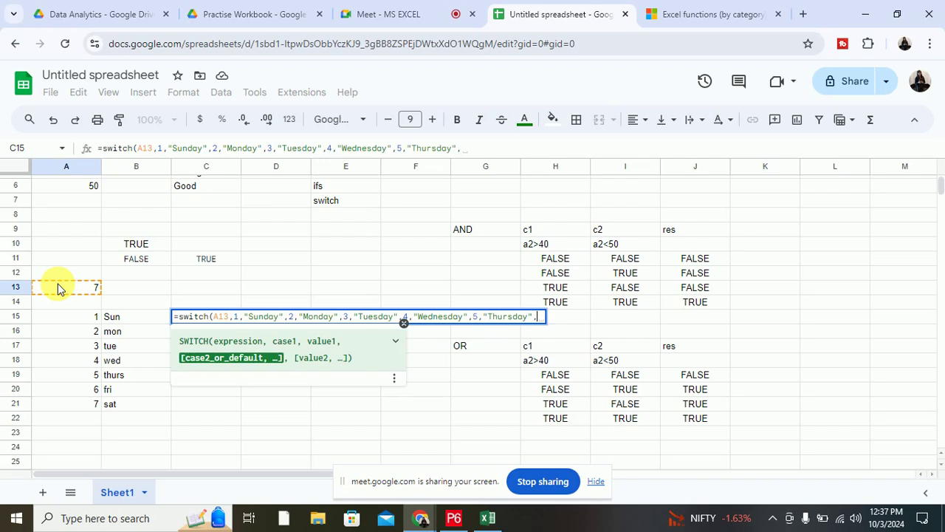
{"action": "type", "text": "6,\""}
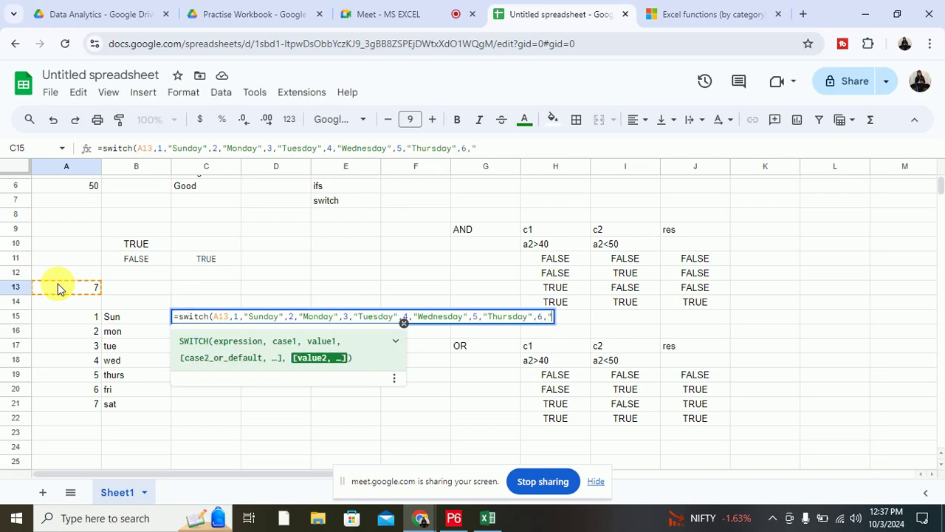
{"action": "type", "text": "Friday\""}
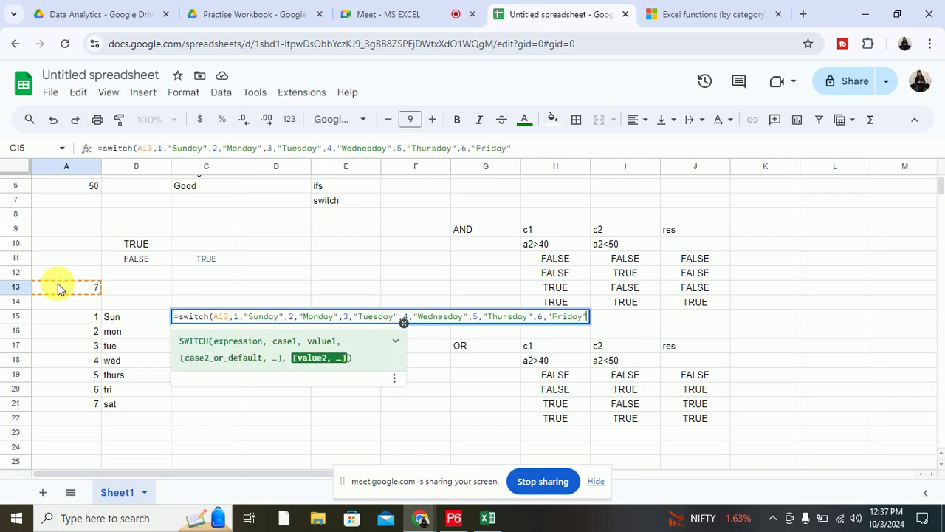
{"action": "type", "text": ",7,"}
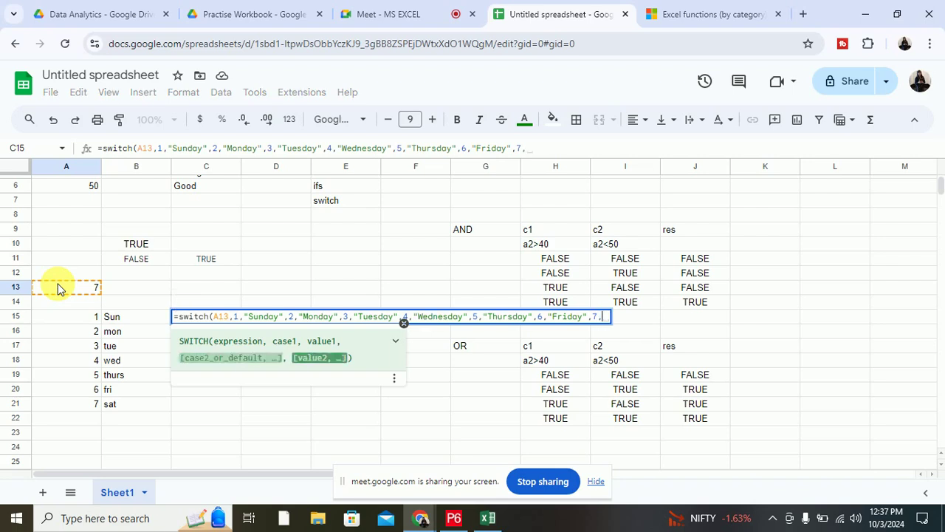
{"action": "type", "text": "\""}
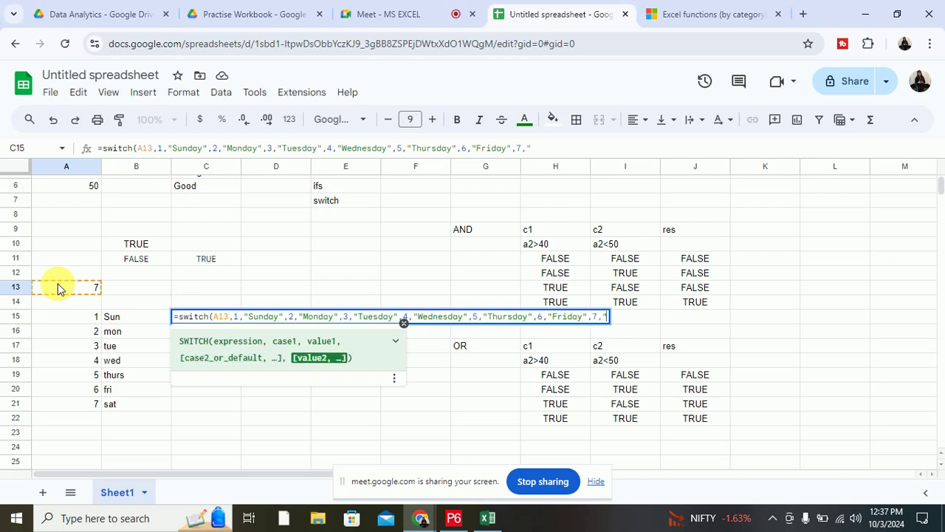
{"action": "type", "text": "Satur"}
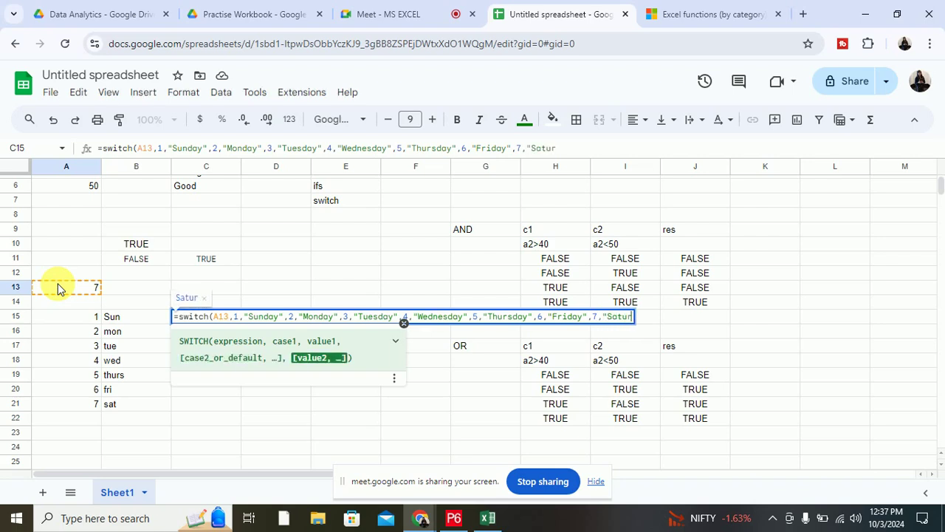
{"action": "type", "text": "day\")"}
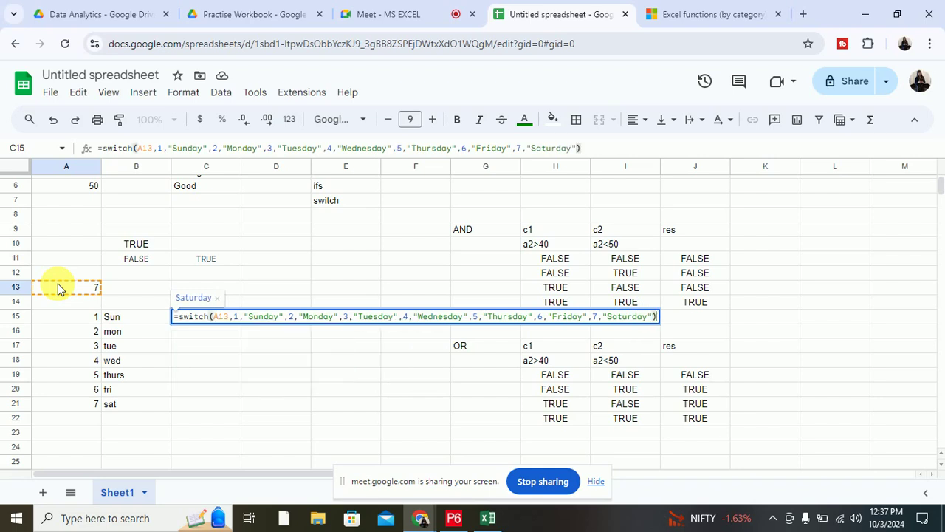
{"action": "key", "text": "Return"}
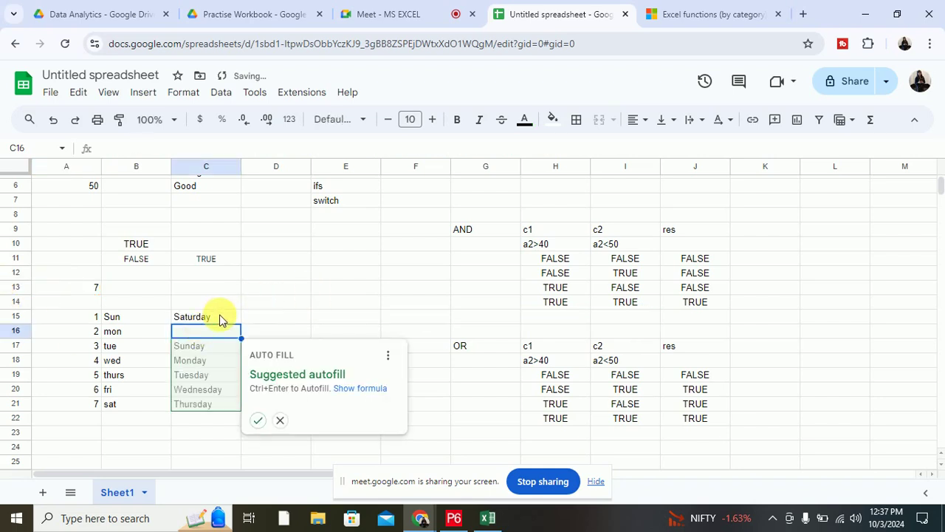
{"action": "left_click", "coordinate": [220, 316]}
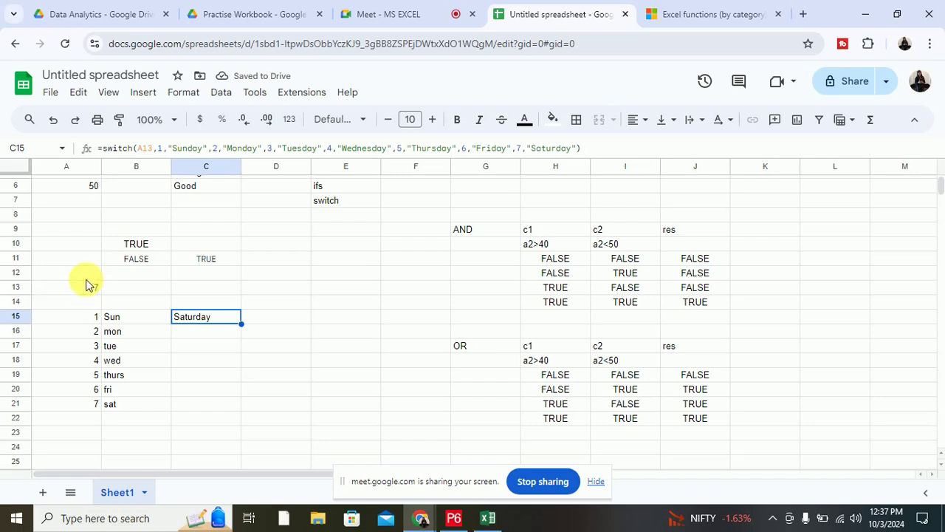
{"action": "left_click", "coordinate": [81, 288]}
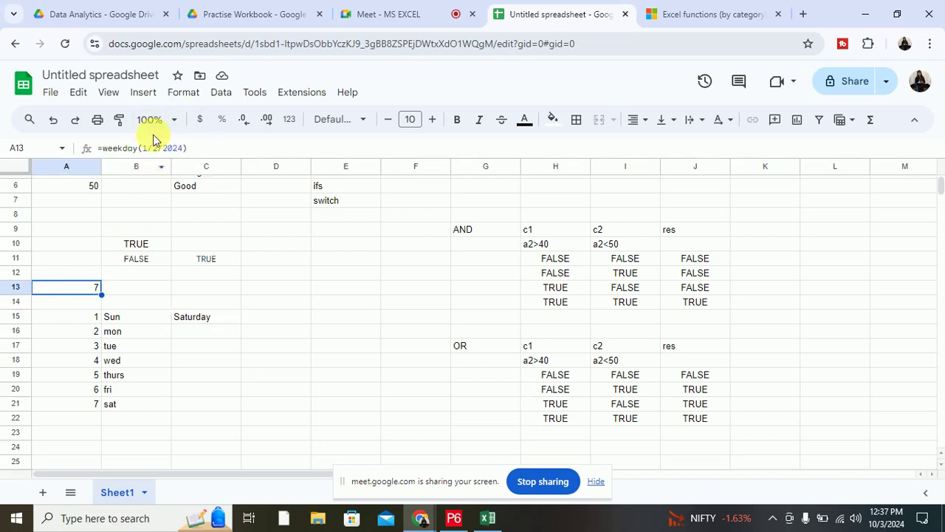
{"action": "left_click", "coordinate": [195, 322]}
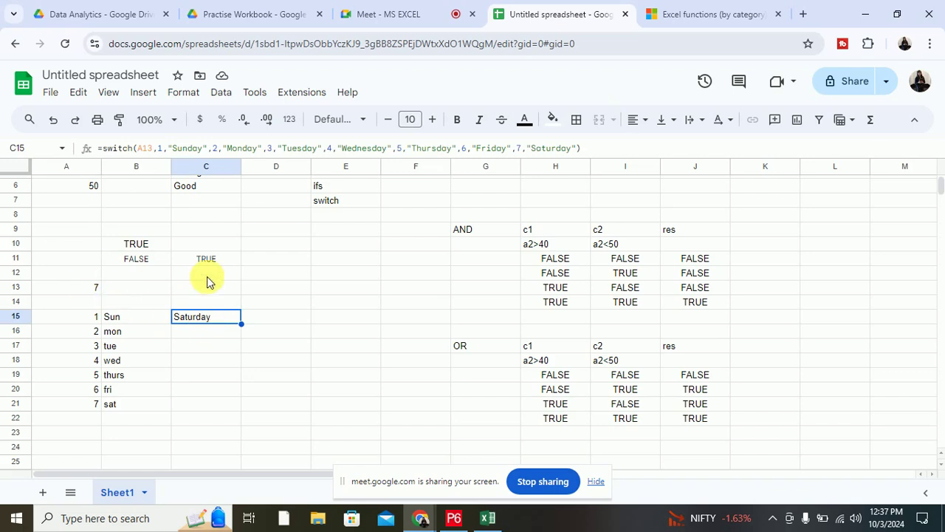
{"action": "left_click_drag", "start_coordinate": [84, 317], "coordinate": [152, 407]}
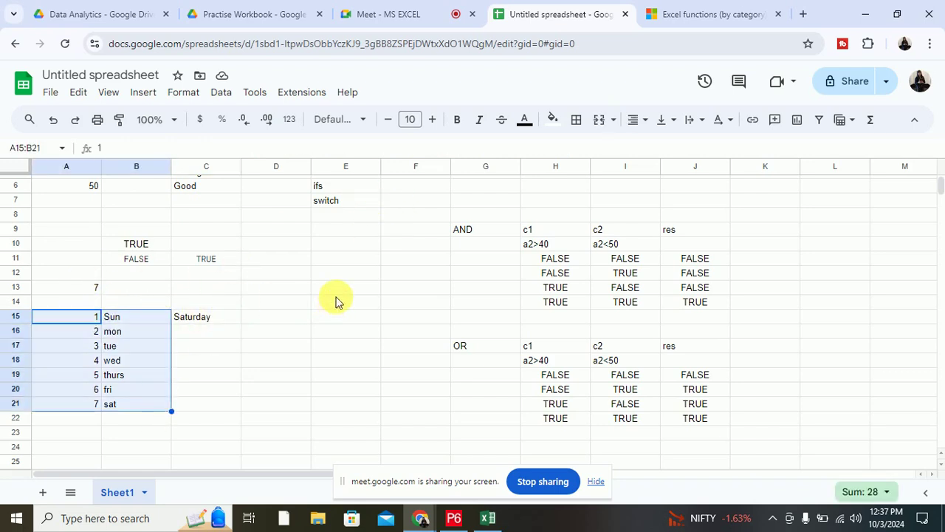
{"action": "scroll", "coordinate": [333, 302], "scroll_direction": "up", "scroll_amount": 2}
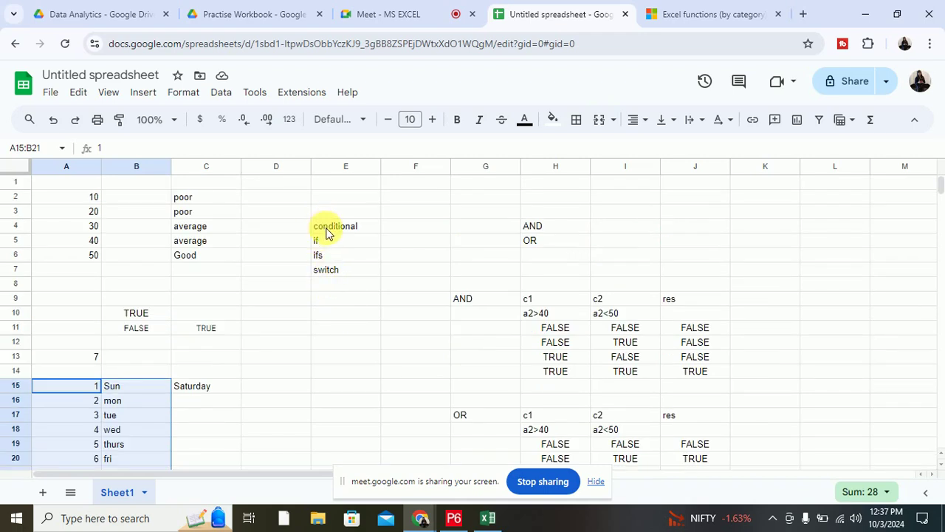
{"action": "left_click_drag", "start_coordinate": [320, 240], "coordinate": [320, 269]}
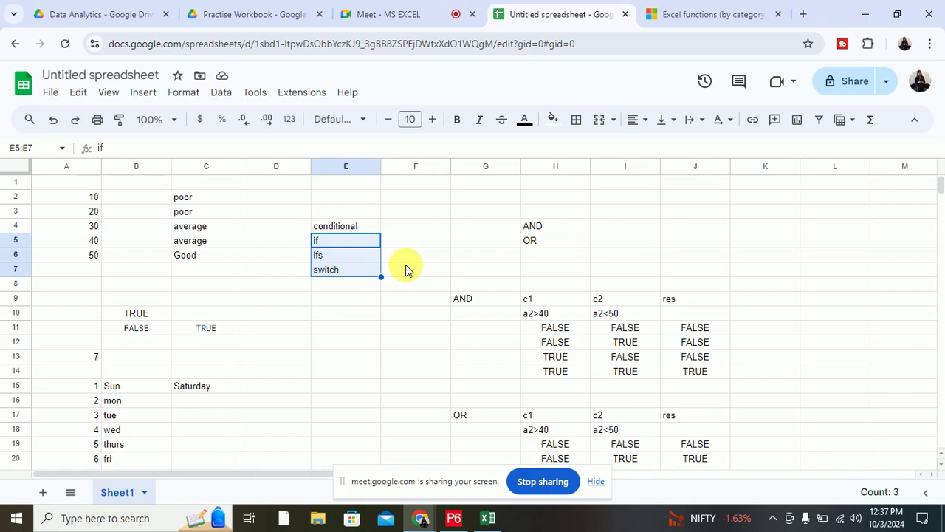
- Type the heading logical in F4 with AND, OR and NOT in F5:F7
{"action": "left_click", "coordinate": [411, 224]}
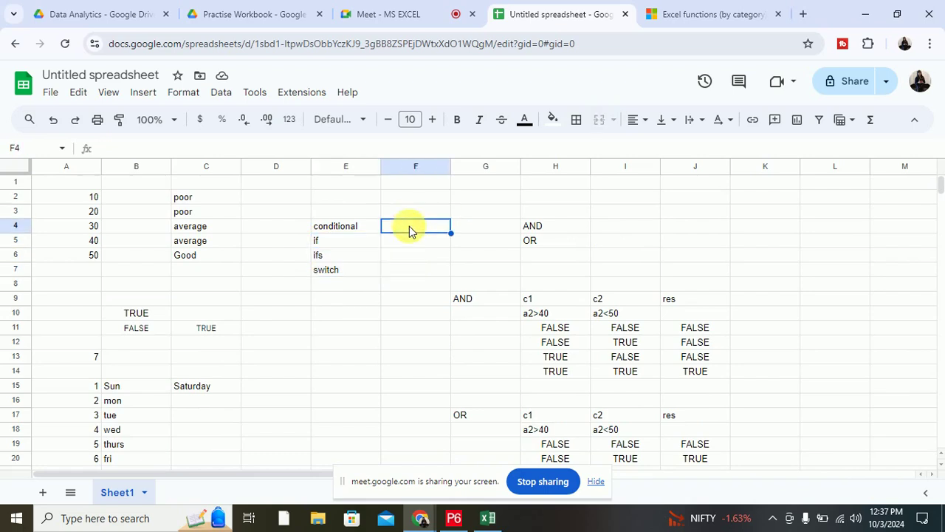
{"action": "type", "text": "logical"}
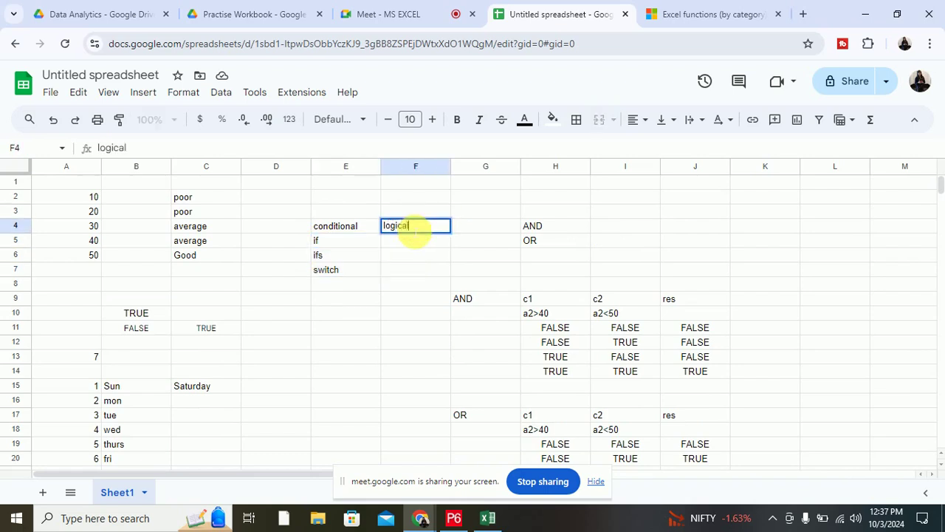
{"action": "left_click", "coordinate": [416, 242]}
{"action": "type", "text": "A"}
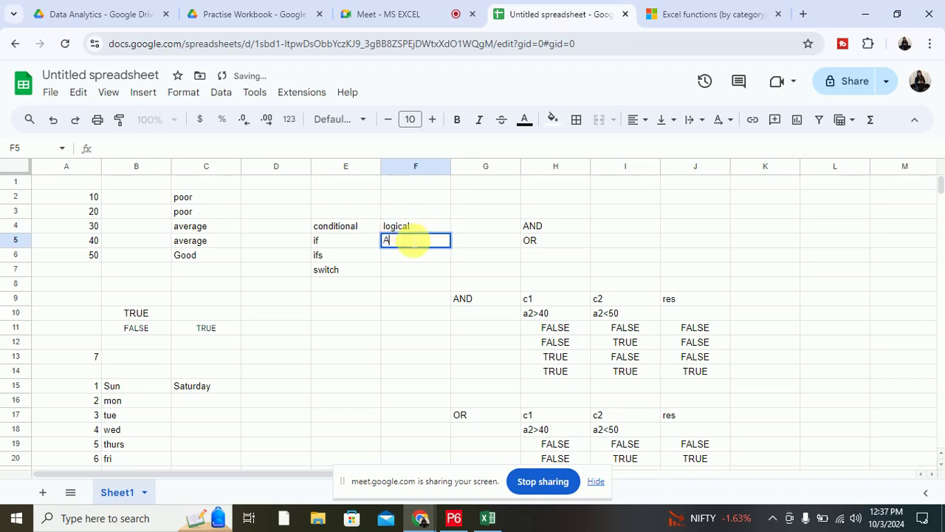
{"action": "type", "text": "ND"}
{"action": "key", "text": "Return"}
{"action": "type", "text": "OR"}
{"action": "key", "text": "Return"}
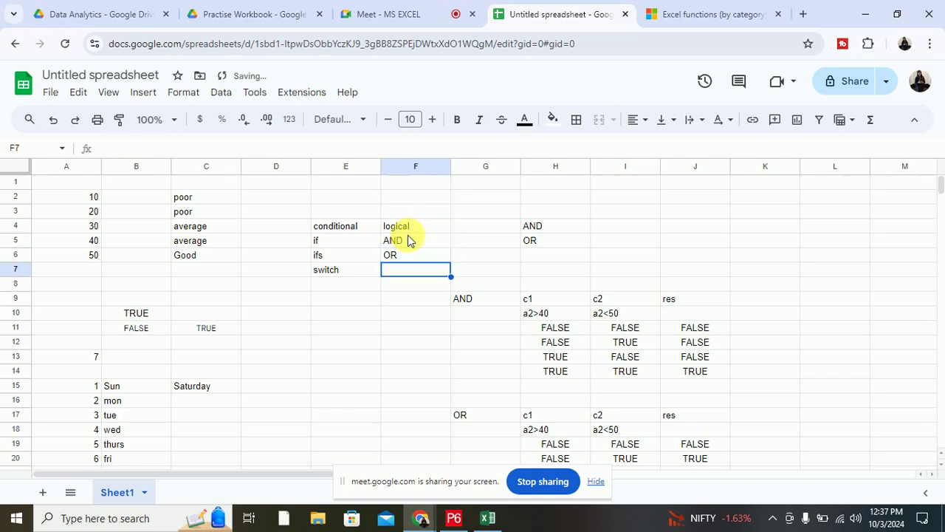
{"action": "type", "text": "NOT"}
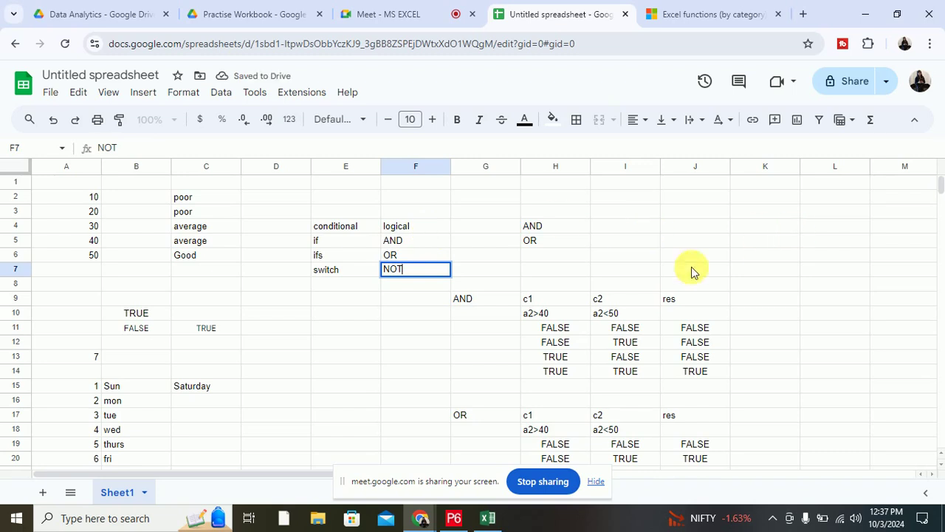
- Add not in H6, then switch to the Excel functions by category page
{"action": "left_click", "coordinate": [563, 255]}
{"action": "type", "text": "not"}
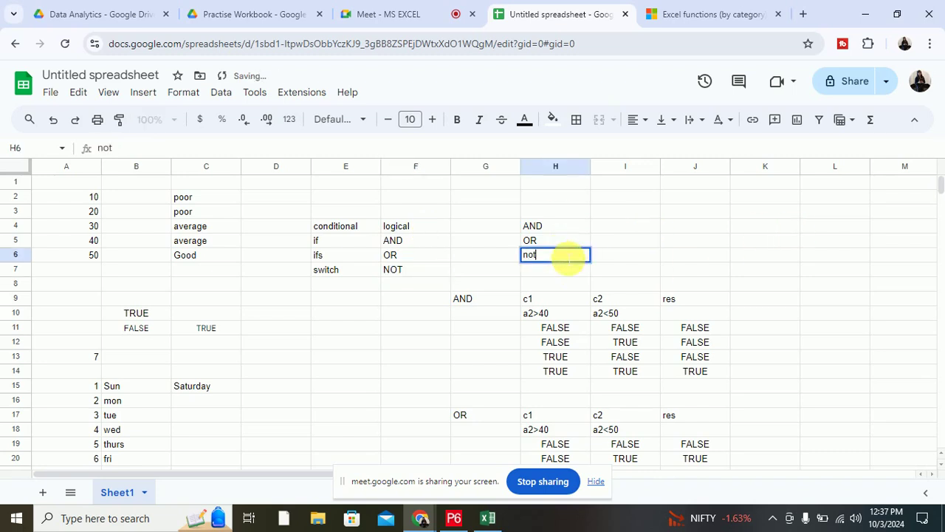
{"action": "left_click", "coordinate": [612, 257]}
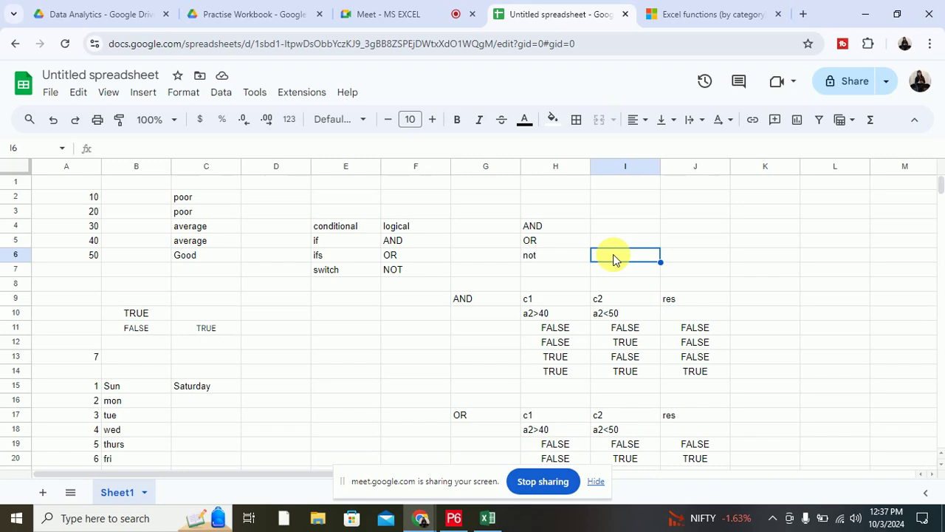
{"action": "left_click", "coordinate": [698, 18]}
- Expand the Logical functions category and scroll through its AND, IF, NOT, OR, SWITCH entries
{"action": "scroll", "coordinate": [316, 301], "scroll_direction": "down", "scroll_amount": 3}
{"action": "scroll", "coordinate": [315, 303], "scroll_direction": "down", "scroll_amount": 1}
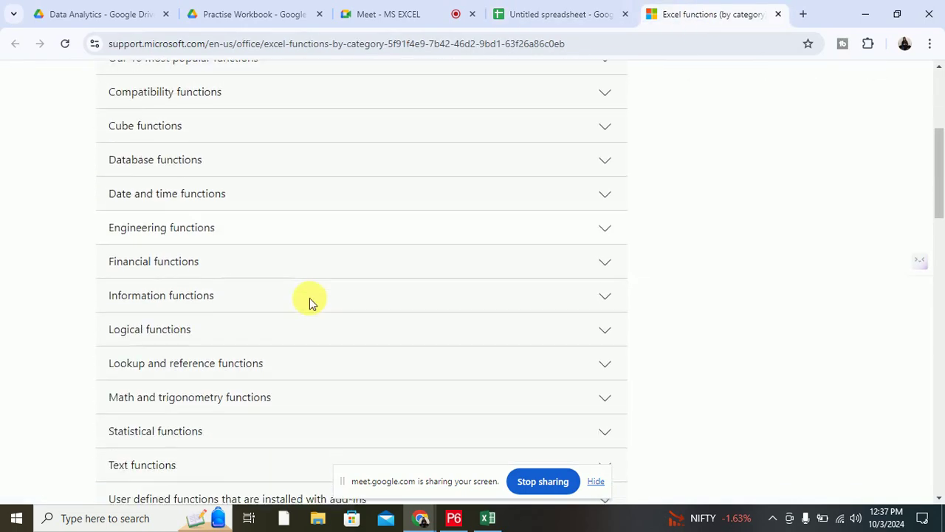
{"action": "scroll", "coordinate": [310, 302], "scroll_direction": "down", "scroll_amount": 1}
{"action": "left_click", "coordinate": [605, 264]}
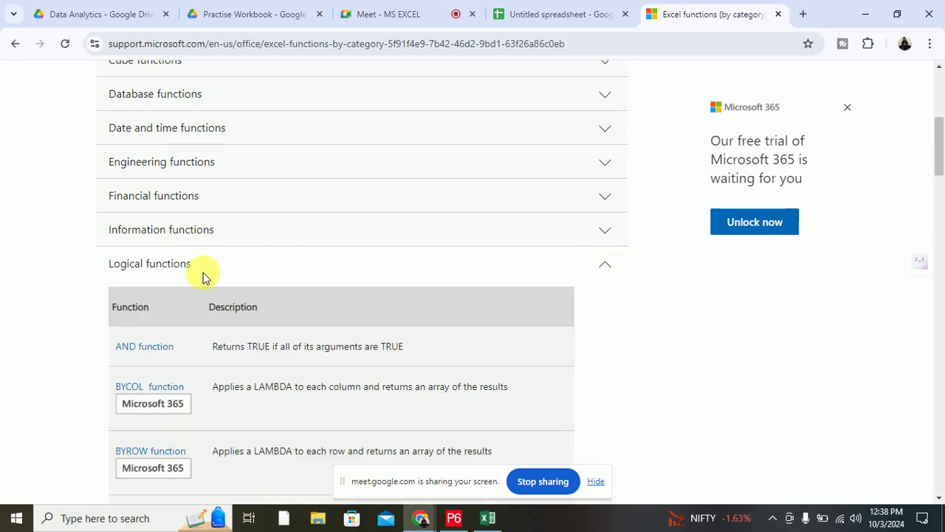
{"action": "scroll", "coordinate": [185, 272], "scroll_direction": "down", "scroll_amount": 1}
{"action": "scroll", "coordinate": [184, 270], "scroll_direction": "down", "scroll_amount": 1}
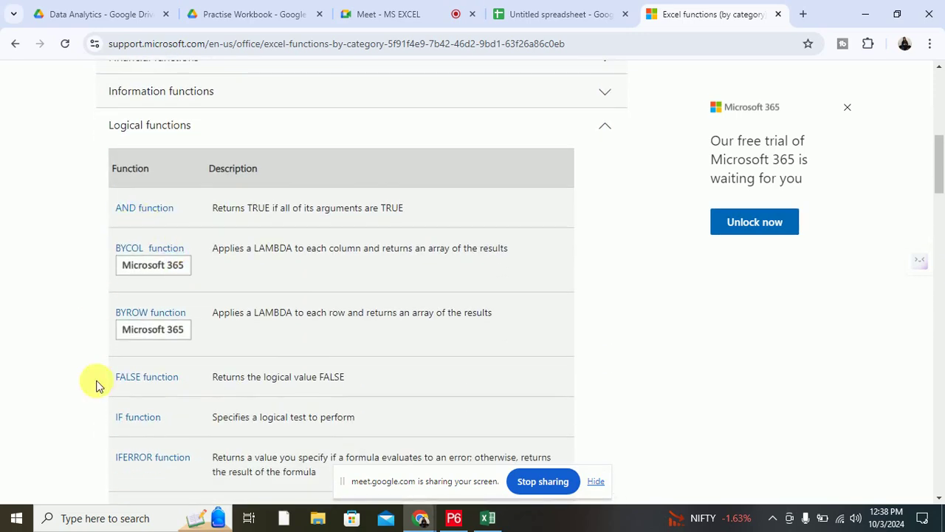
{"action": "scroll", "coordinate": [182, 347], "scroll_direction": "down", "scroll_amount": 3}
{"action": "scroll", "coordinate": [182, 347], "scroll_direction": "down", "scroll_amount": 3}
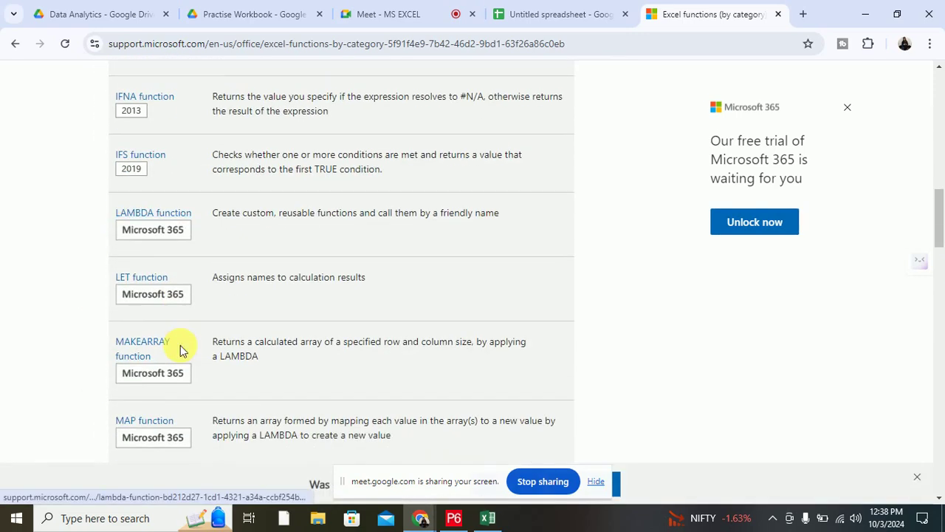
{"action": "scroll", "coordinate": [458, 310], "scroll_direction": "down", "scroll_amount": 2}
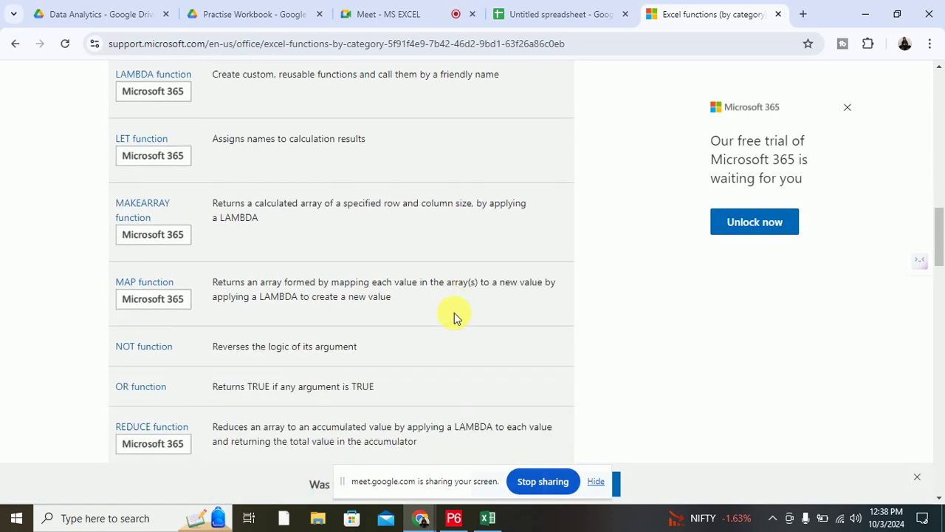
{"action": "scroll", "coordinate": [455, 318], "scroll_direction": "down", "scroll_amount": 2}
{"action": "scroll", "coordinate": [455, 318], "scroll_direction": "down", "scroll_amount": 3}
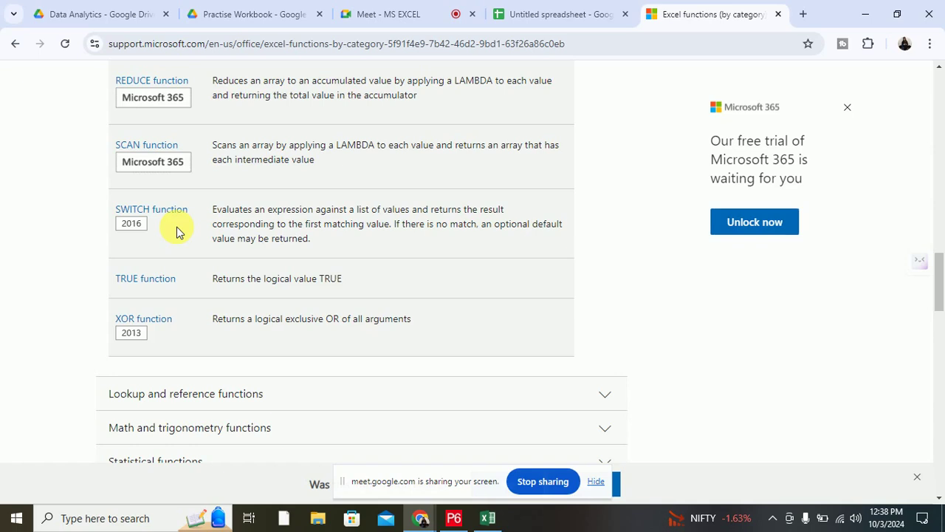
{"action": "scroll", "coordinate": [176, 231], "scroll_direction": "up", "scroll_amount": 2}
{"action": "scroll", "coordinate": [177, 231], "scroll_direction": "up", "scroll_amount": 2}
{"action": "scroll", "coordinate": [176, 231], "scroll_direction": "up", "scroll_amount": 5}
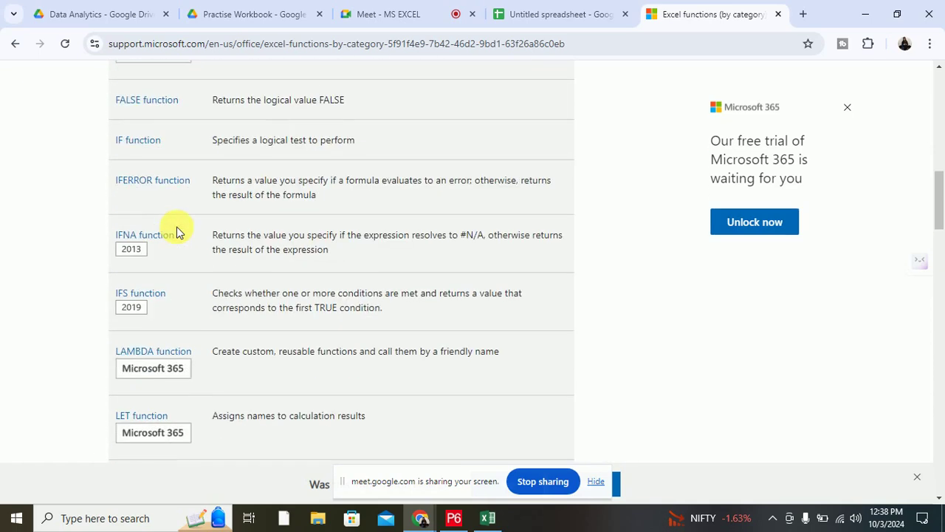
{"action": "scroll", "coordinate": [176, 231], "scroll_direction": "up", "scroll_amount": 3}
{"action": "scroll", "coordinate": [178, 229], "scroll_direction": "up", "scroll_amount": 3}
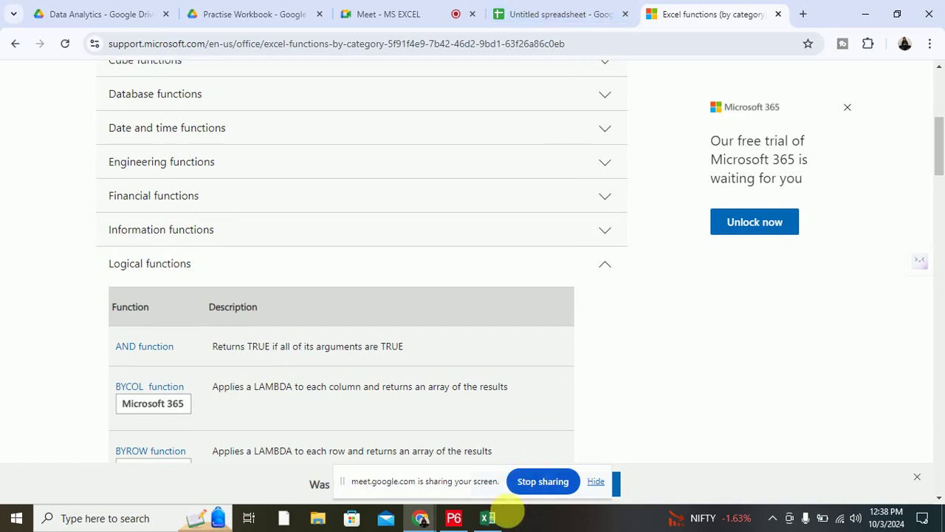
{"action": "left_click", "coordinate": [489, 517]}
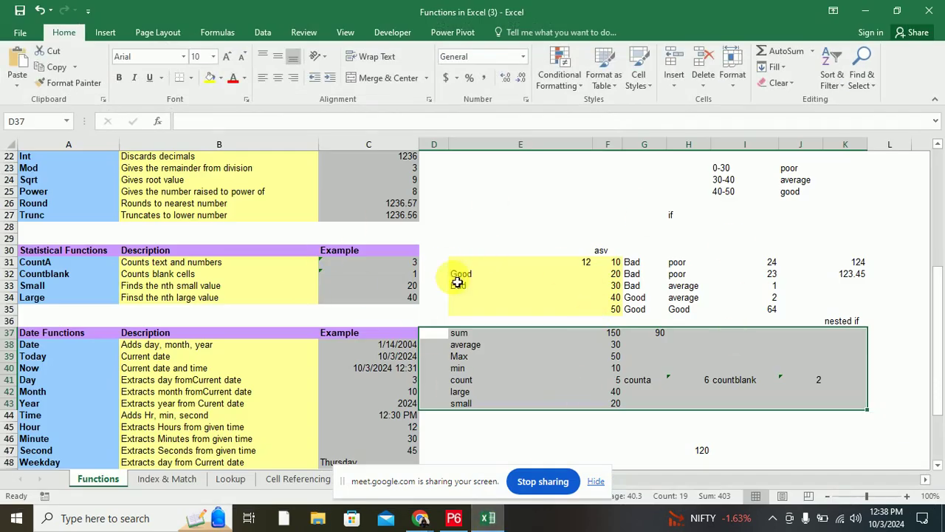
{"action": "left_click", "coordinate": [628, 219]}
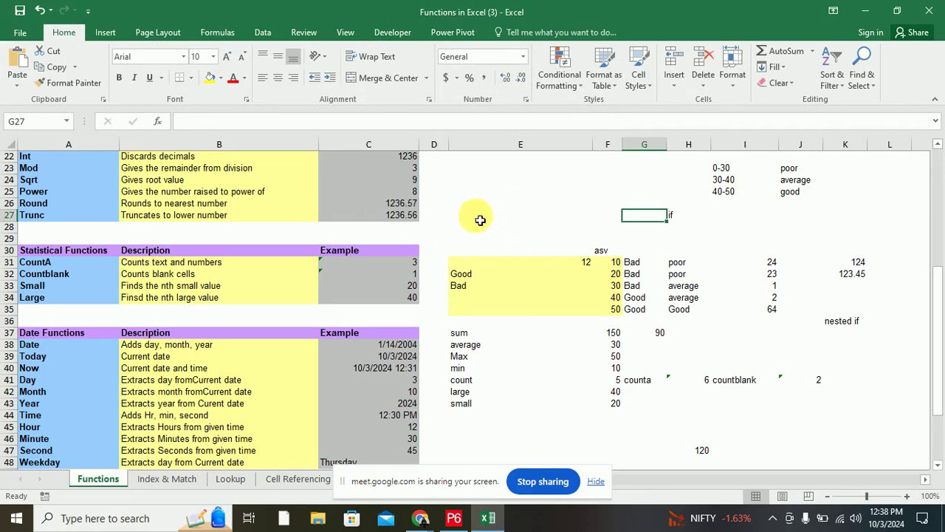
{"action": "left_click_drag", "start_coordinate": [464, 218], "coordinate": [886, 404]}
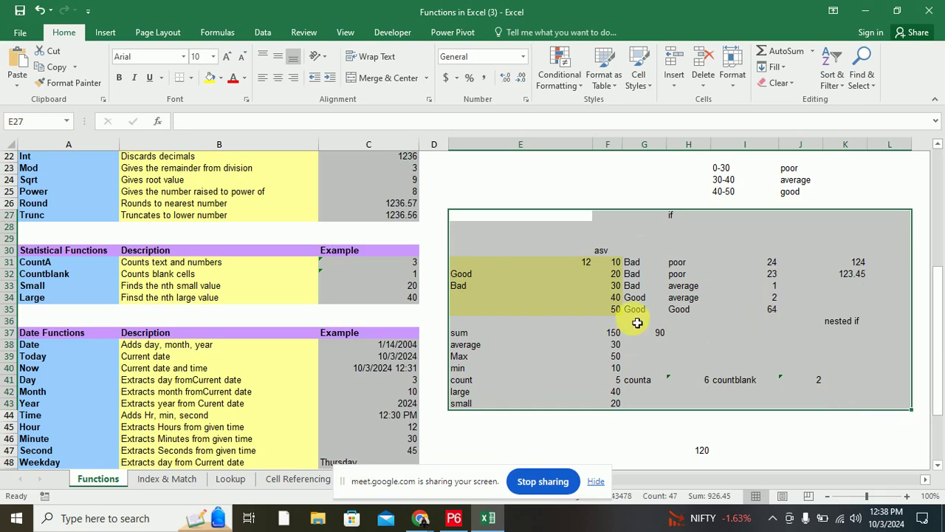
{"action": "left_click", "coordinate": [570, 438]}
{"action": "scroll", "coordinate": [418, 284], "scroll_direction": "down", "scroll_amount": 2}
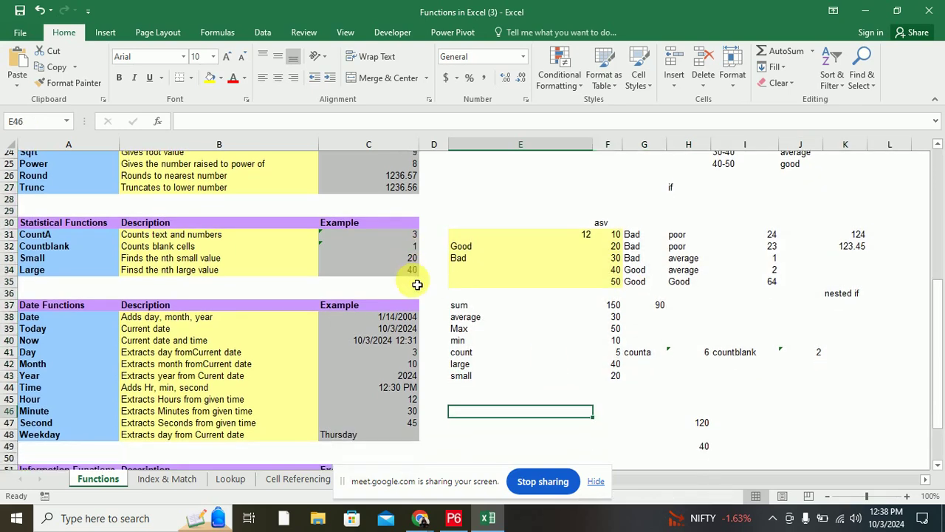
{"action": "scroll", "coordinate": [417, 285], "scroll_direction": "down", "scroll_amount": 1}
{"action": "scroll", "coordinate": [46, 194], "scroll_direction": "up", "scroll_amount": 1}
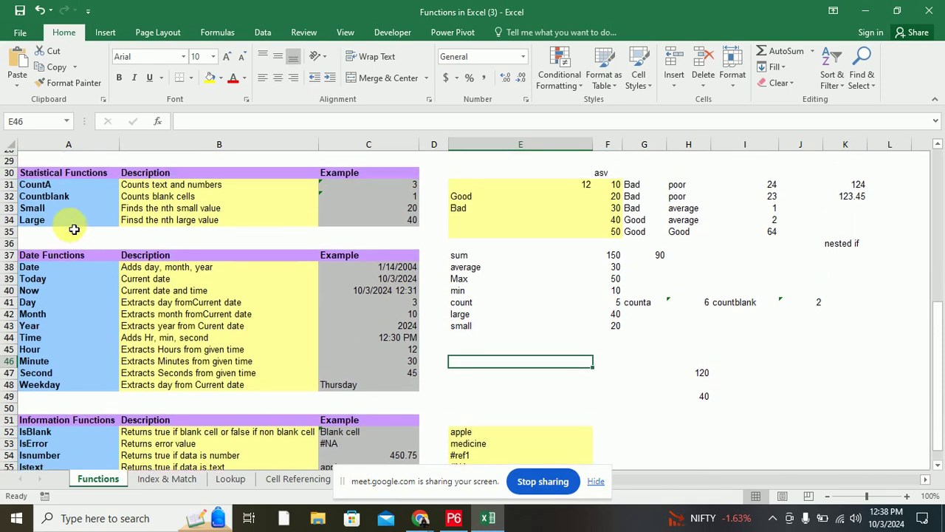
{"action": "left_click_drag", "start_coordinate": [30, 250], "coordinate": [411, 404]}
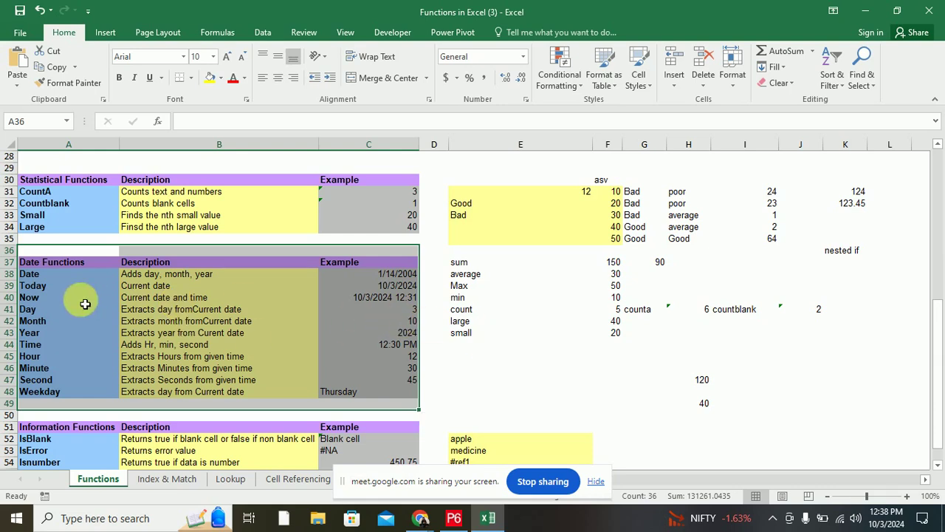
{"action": "left_click", "coordinate": [30, 275]}
{"action": "left_click_drag", "start_coordinate": [30, 250], "coordinate": [414, 410]}
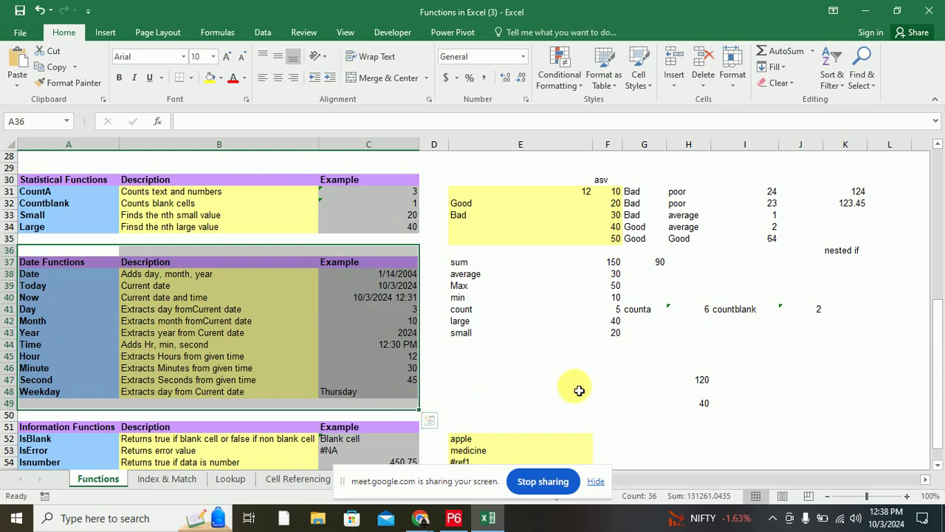
{"action": "left_click", "coordinate": [580, 381]}
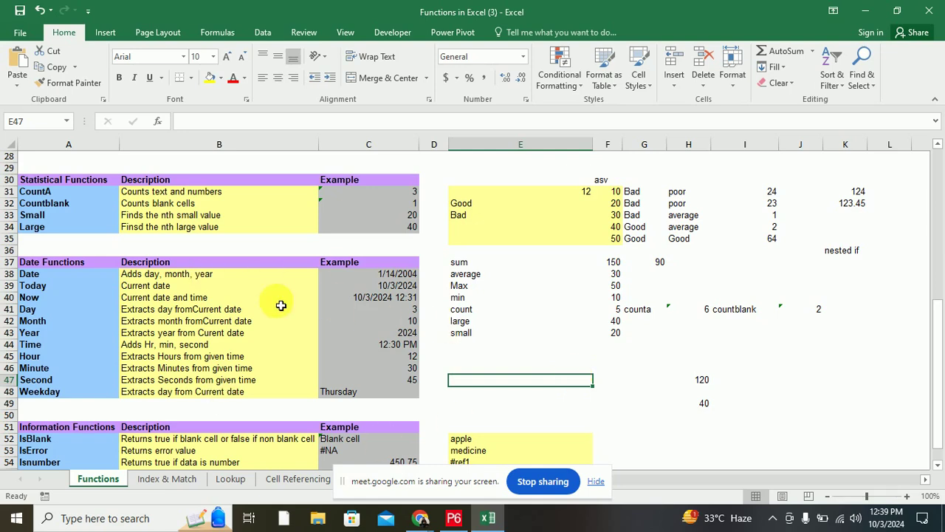
{"action": "scroll", "coordinate": [281, 305], "scroll_direction": "up", "scroll_amount": 2}
{"action": "left_click_drag", "start_coordinate": [671, 214], "coordinate": [683, 226]}
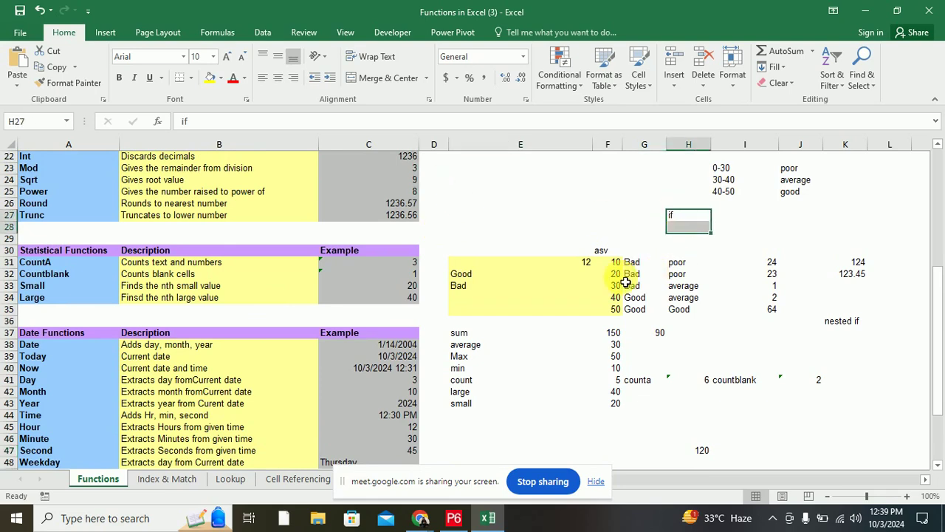
{"action": "scroll", "coordinate": [626, 282], "scroll_direction": "down", "scroll_amount": 1}
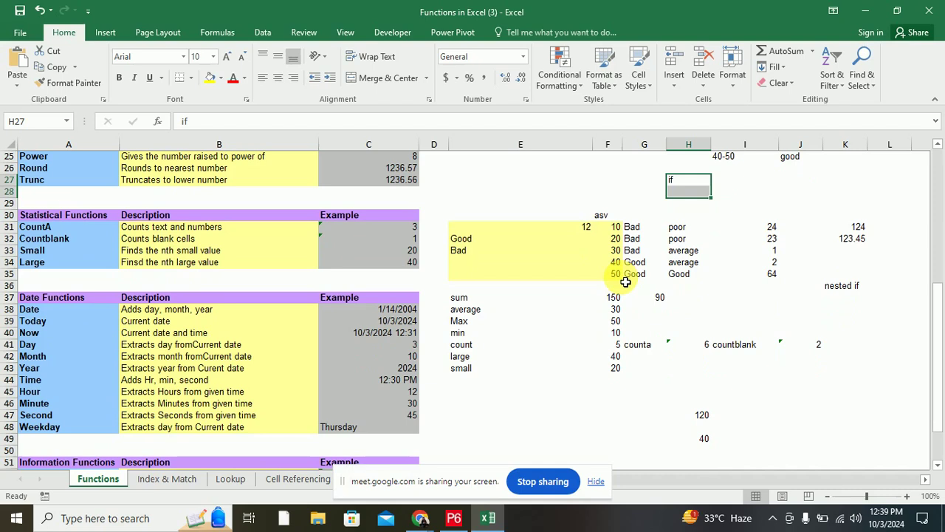
{"action": "scroll", "coordinate": [550, 323], "scroll_direction": "down", "scroll_amount": 1}
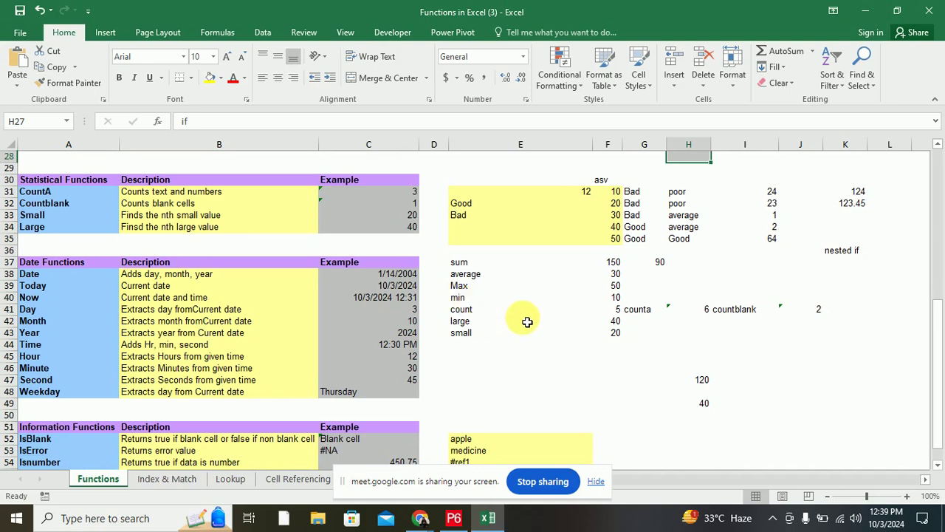
{"action": "left_click", "coordinate": [40, 265]}
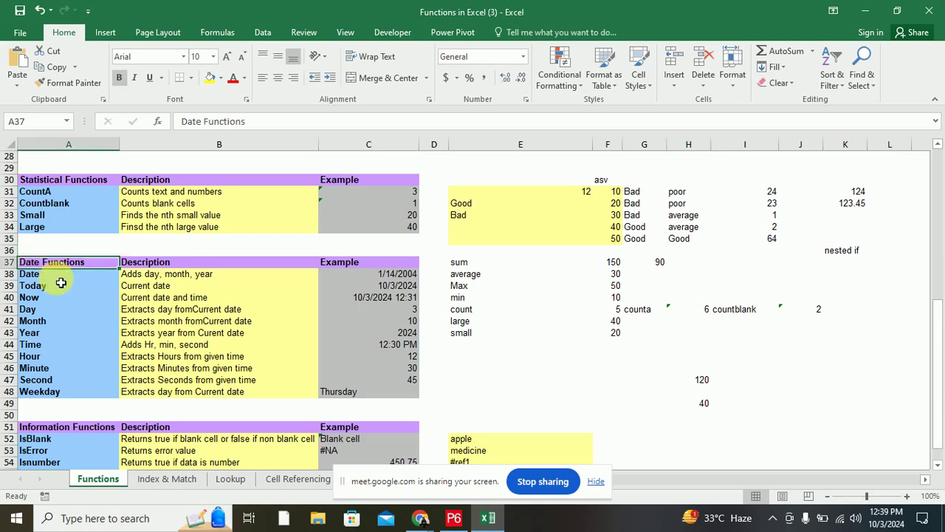
{"action": "key", "text": "Down"}
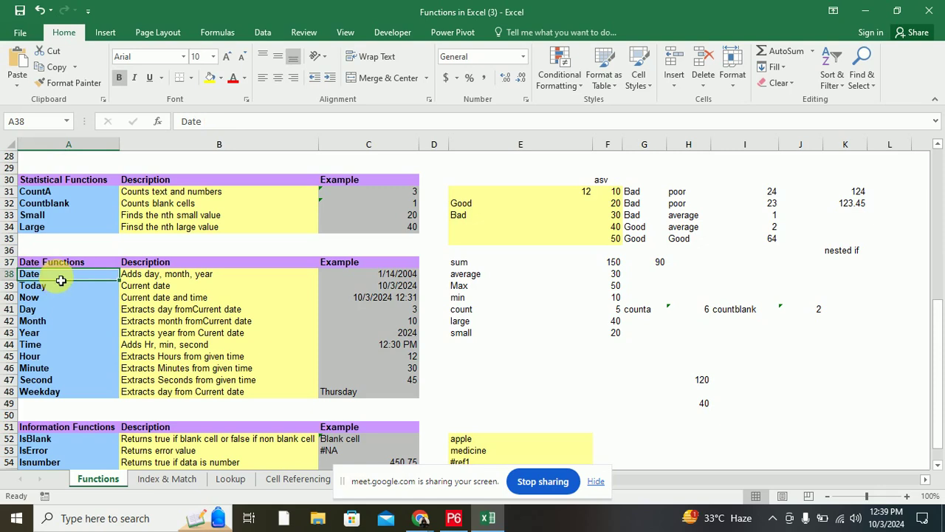
{"action": "key", "text": "ctrl+c"}
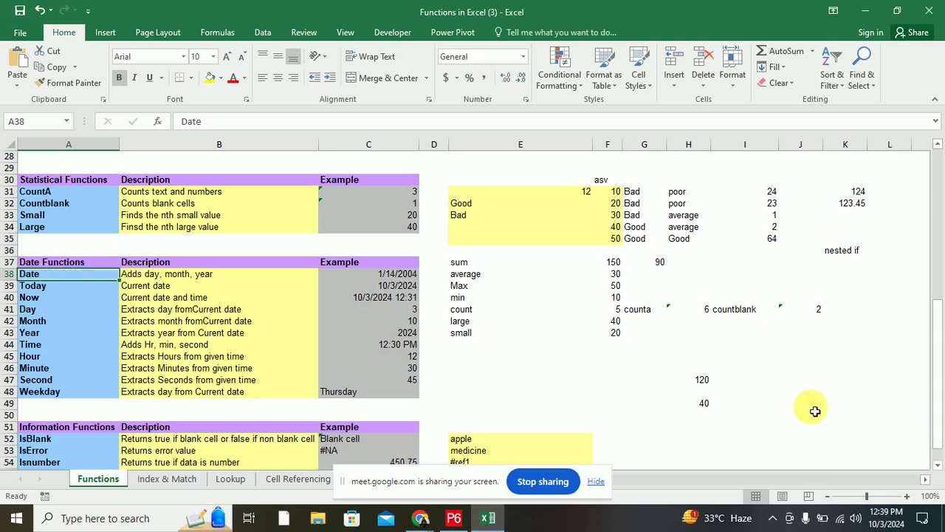
- Enter =date(2024,10,03) in J48 so it displays 10/3/2024
{"action": "left_click", "coordinate": [798, 393]}
{"action": "type", "text": "=date"}
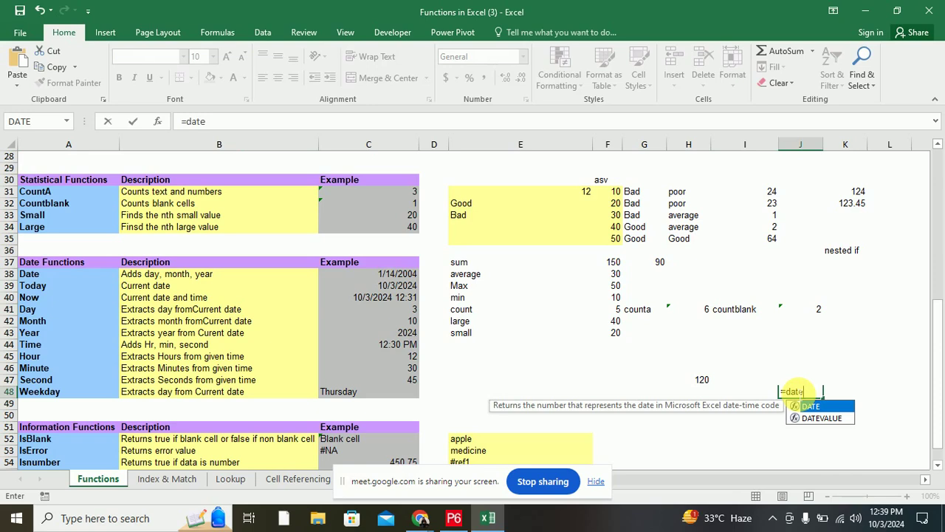
{"action": "type", "text": "("}
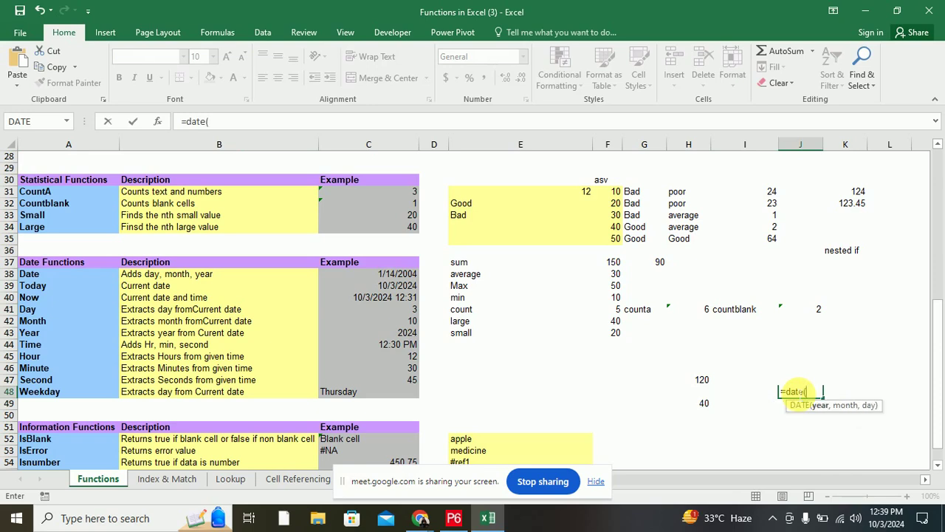
{"action": "type", "text": "2024"}
{"action": "type", "text": ","}
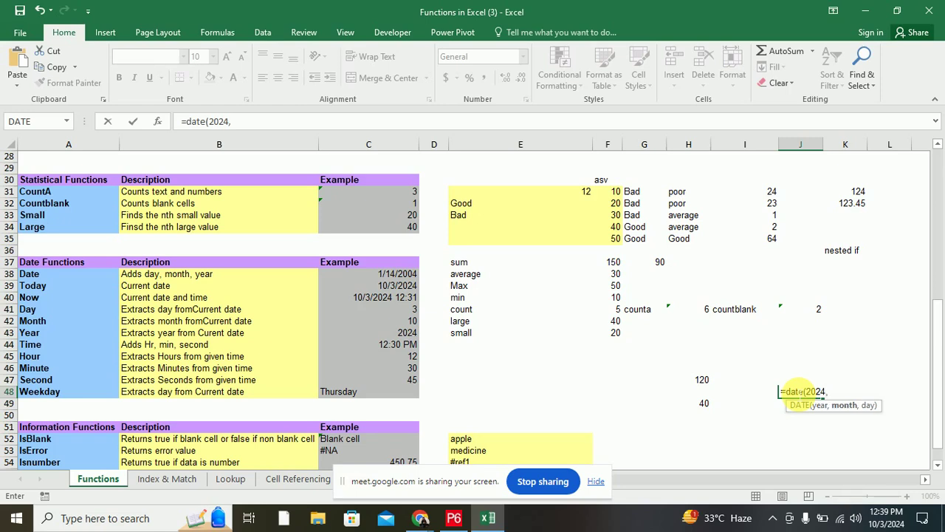
{"action": "type", "text": "10,0"}
{"action": "type", "text": "3)"}
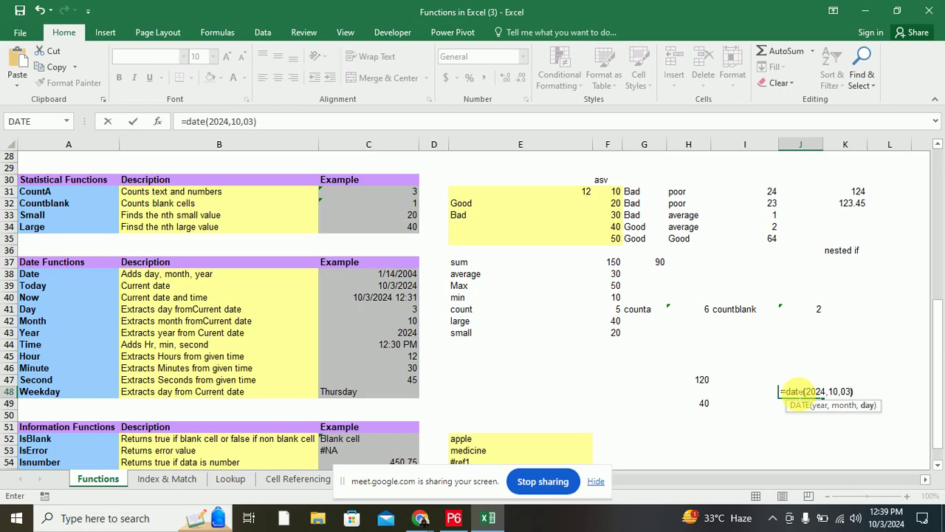
{"action": "key", "text": "ctrl+Return"}
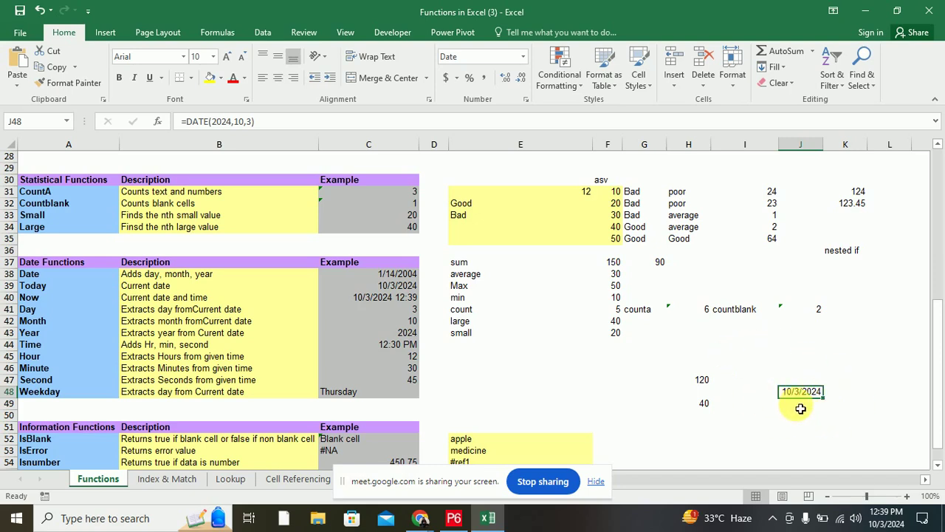
- Enter =today() in J49 showing 10/3/2024, and cancel a stray entry in J50
{"action": "left_click", "coordinate": [801, 408]}
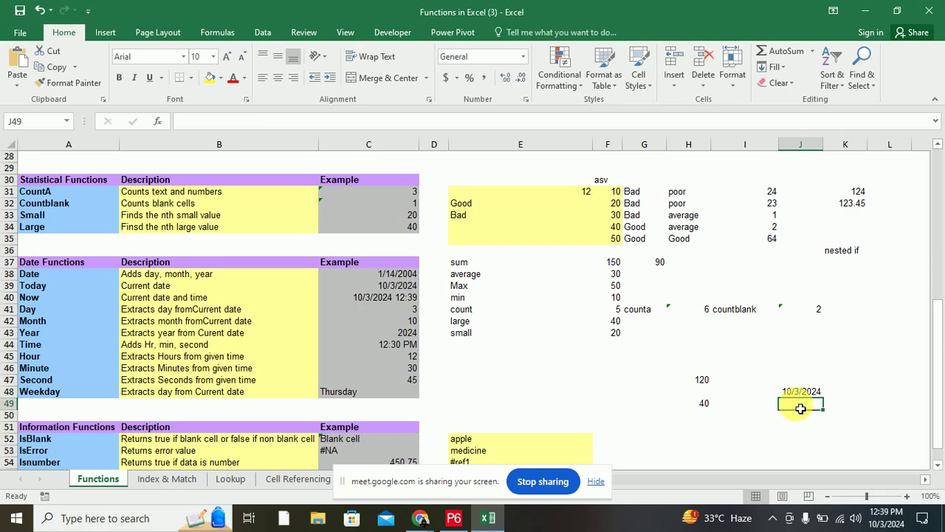
{"action": "type", "text": "=toda"}
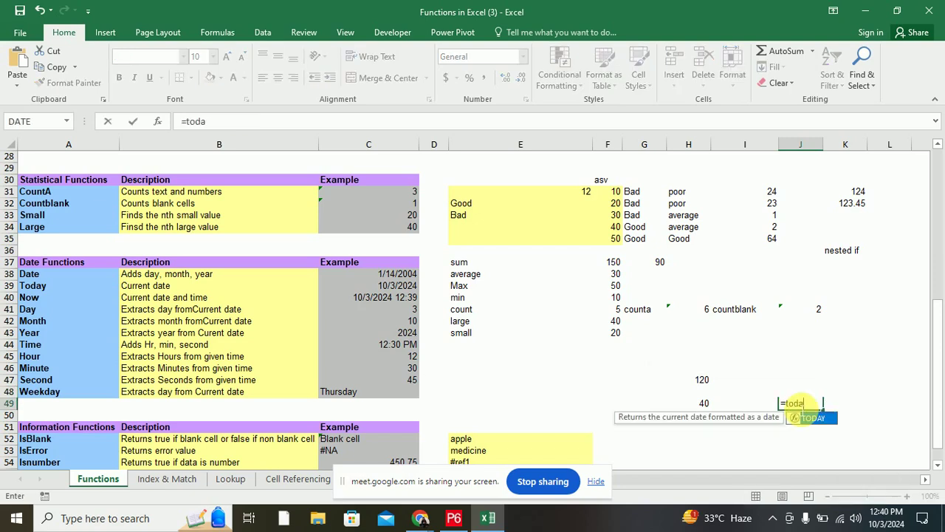
{"action": "type", "text": "y()"}
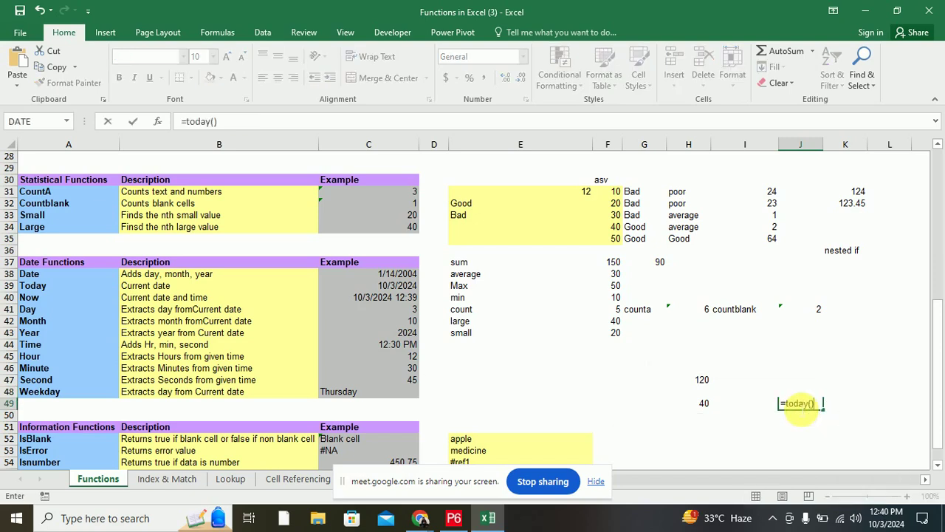
{"action": "key", "text": "Return"}
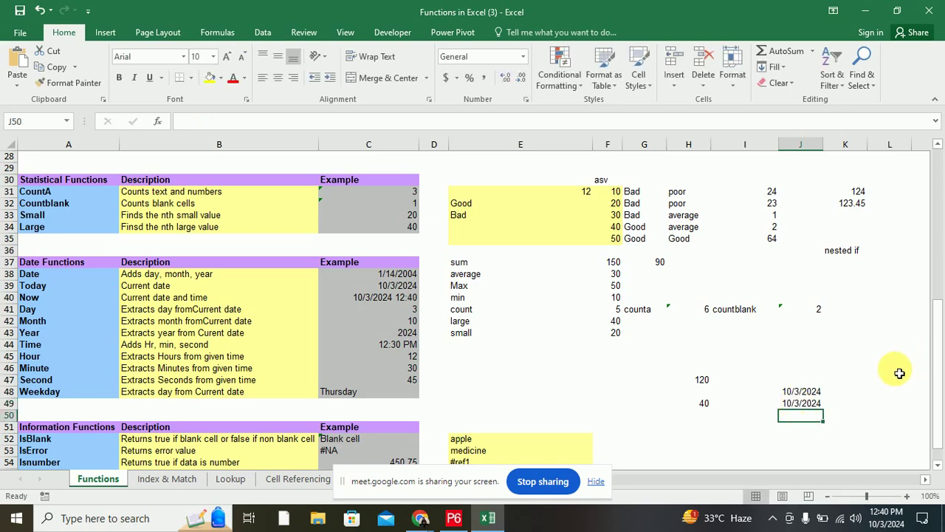
{"action": "key", "text": "BackSpace"}
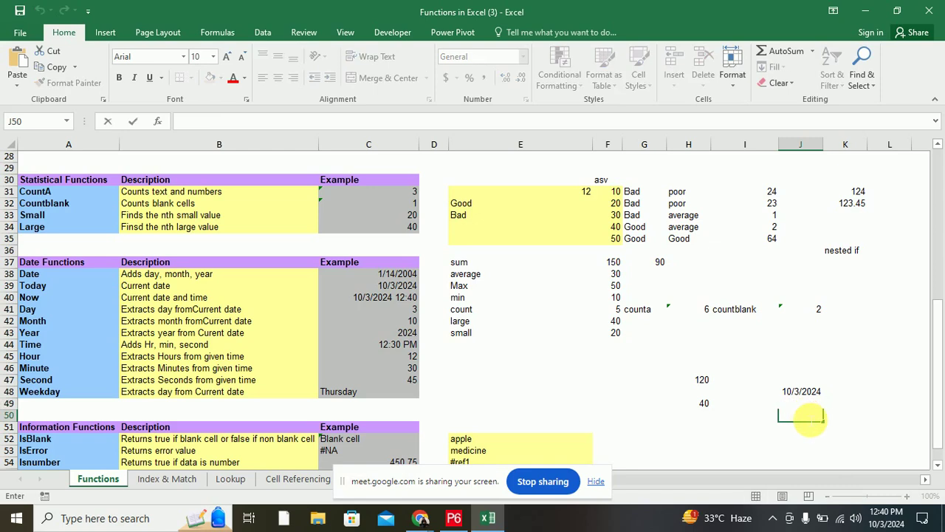
{"action": "type", "text": "="}
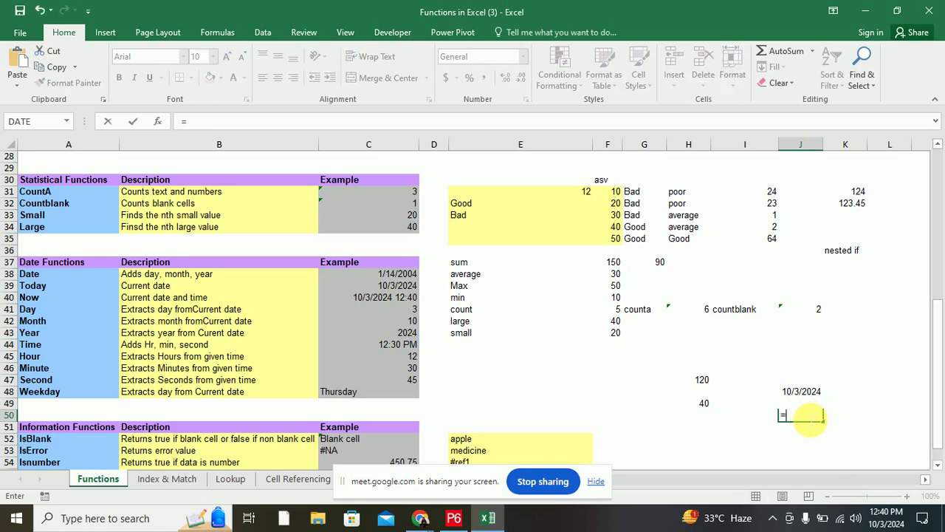
{"action": "key", "text": "Escape"}
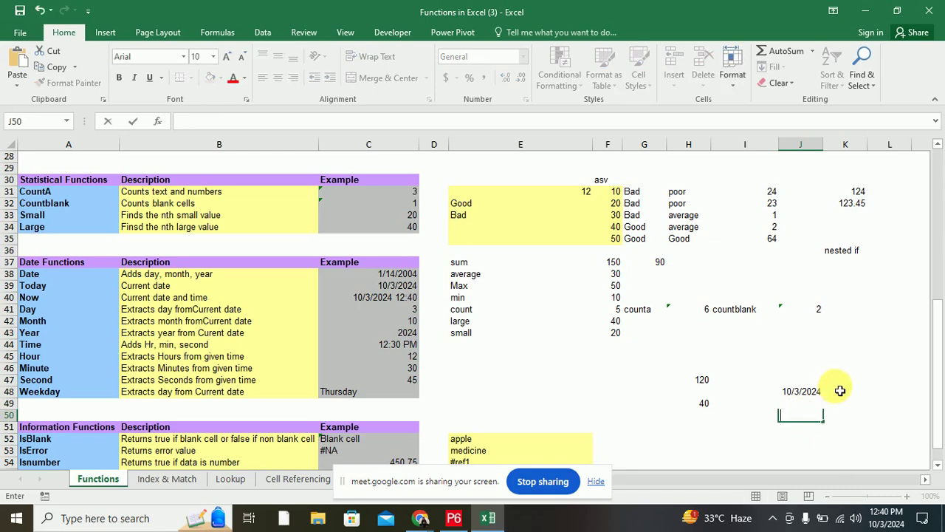
{"action": "left_click", "coordinate": [844, 381]}
- Enter =date(2022,05,15) in K48 so it shows 5/15/2022
{"action": "left_click", "coordinate": [846, 396]}
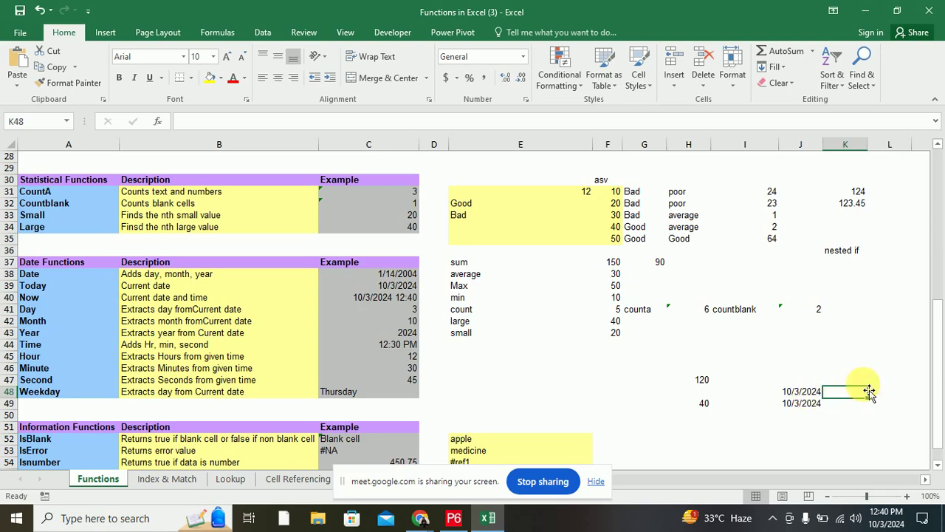
{"action": "double_click", "coordinate": [848, 394]}
{"action": "type", "text": "="}
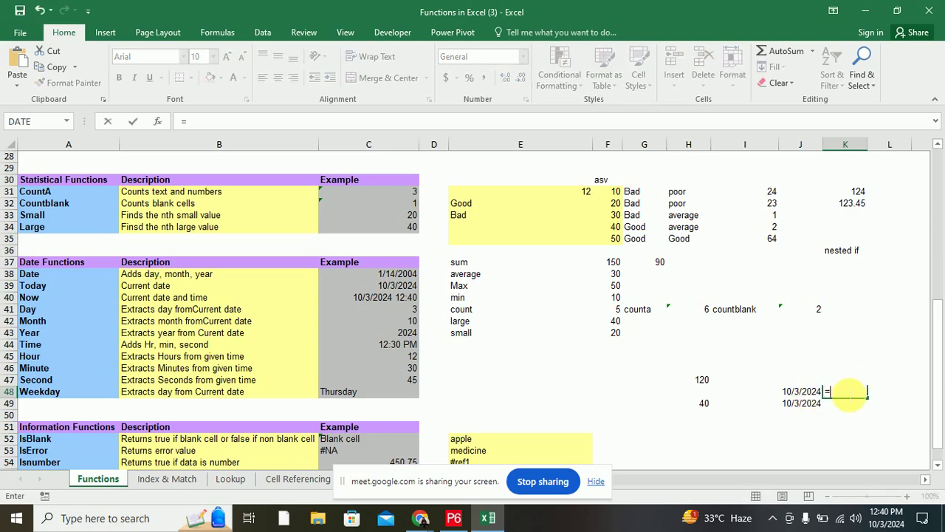
{"action": "type", "text": "date("}
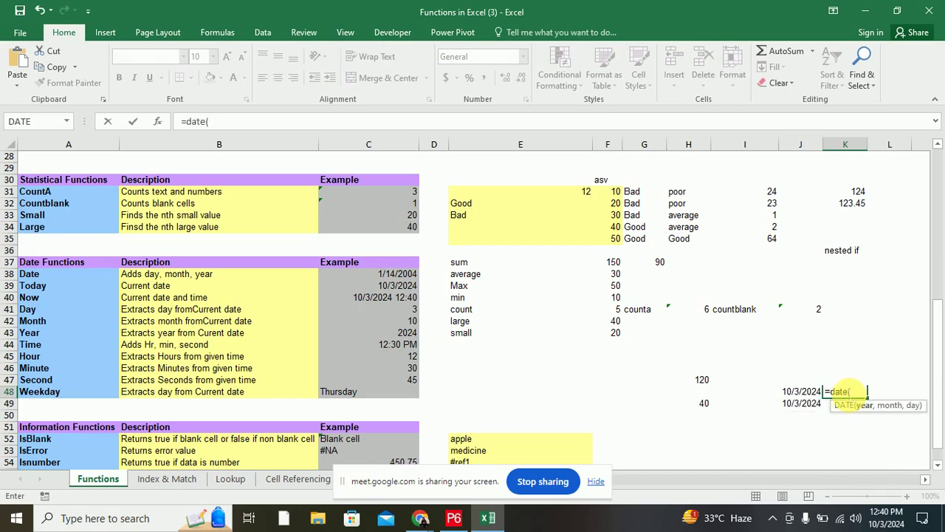
{"action": "type", "text": "202"}
{"action": "type", "text": "2,"}
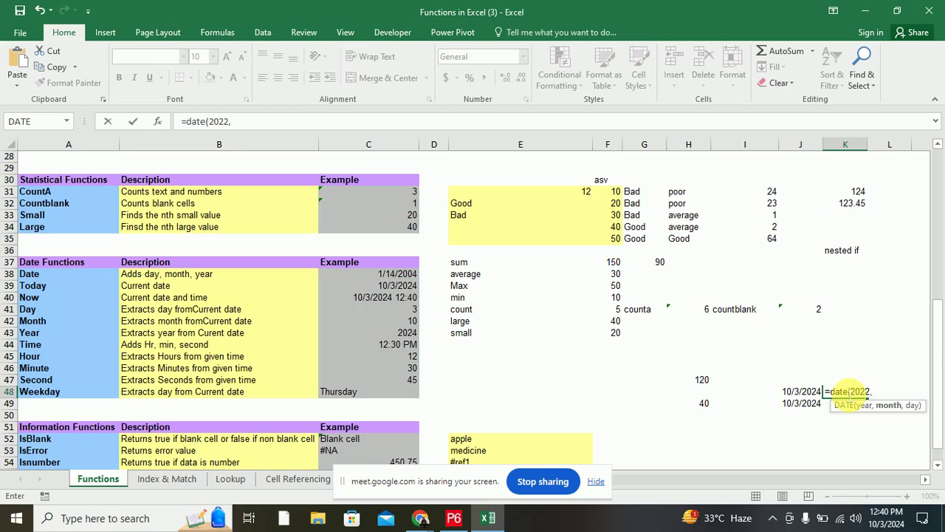
{"action": "type", "text": "05,"}
{"action": "type", "text": "15"}
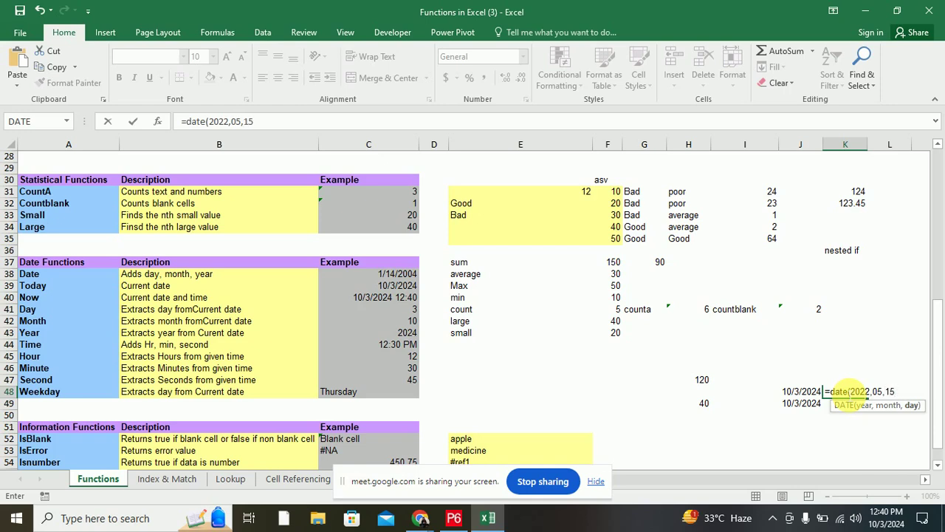
{"action": "type", "text": ")"}
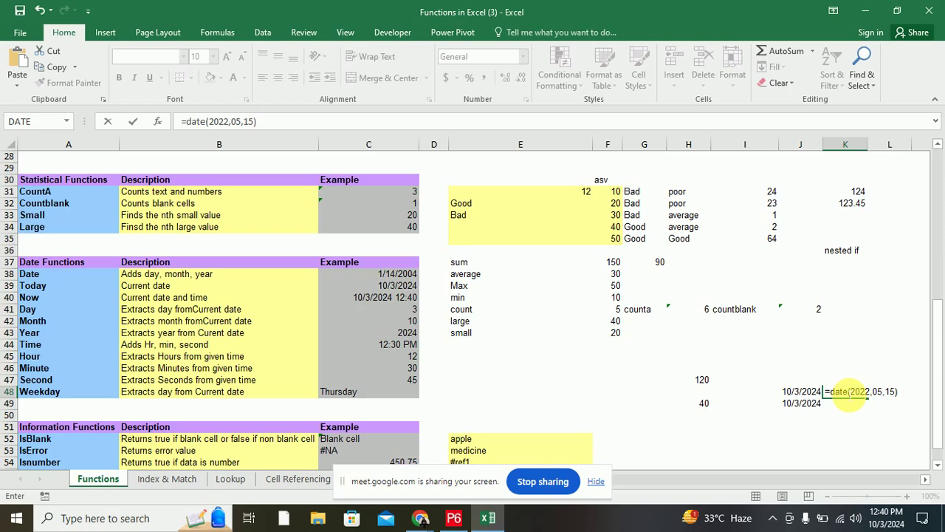
{"action": "key", "text": "Return"}
{"action": "left_click", "coordinate": [849, 392]}
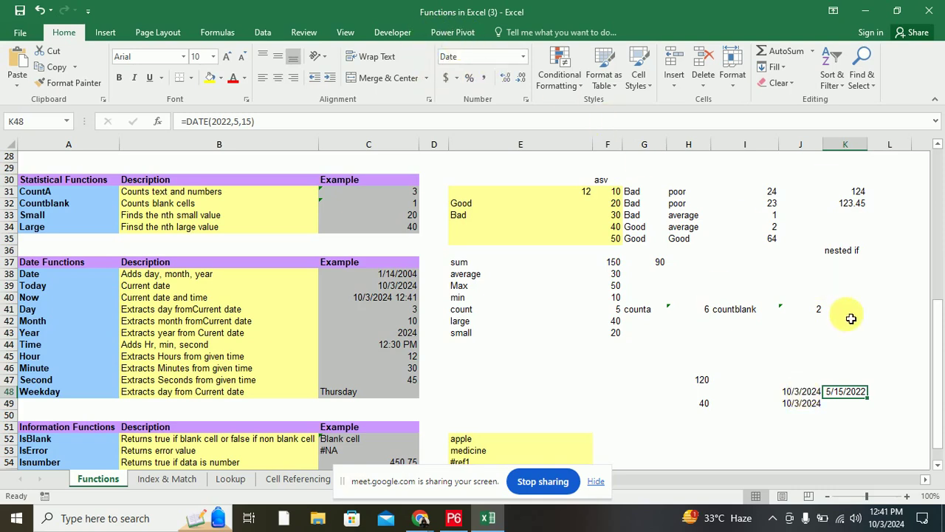
- Label K46 with mm/dd/yyyy and review it along with K48's DATE formula
{"action": "left_click", "coordinate": [848, 368]}
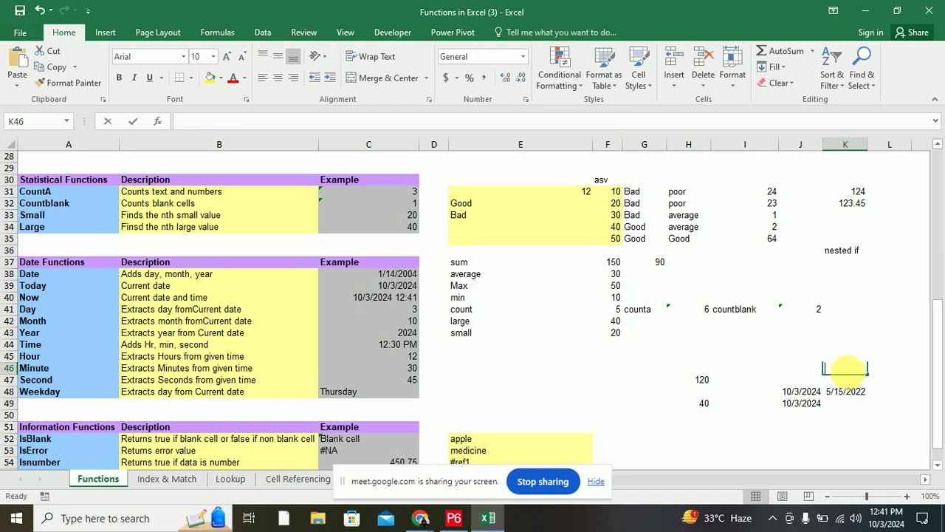
{"action": "type", "text": "mm/dd/"}
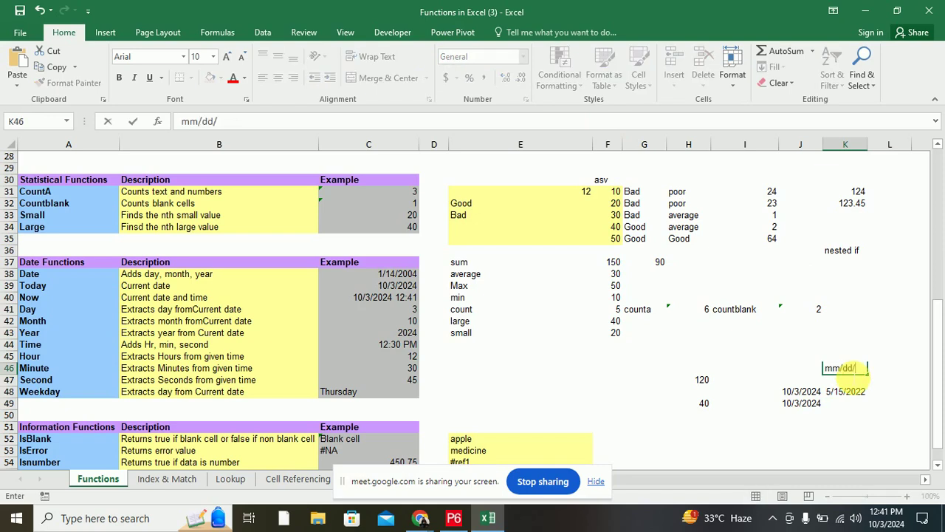
{"action": "type", "text": "yyyy"}
{"action": "key", "text": "Return"}
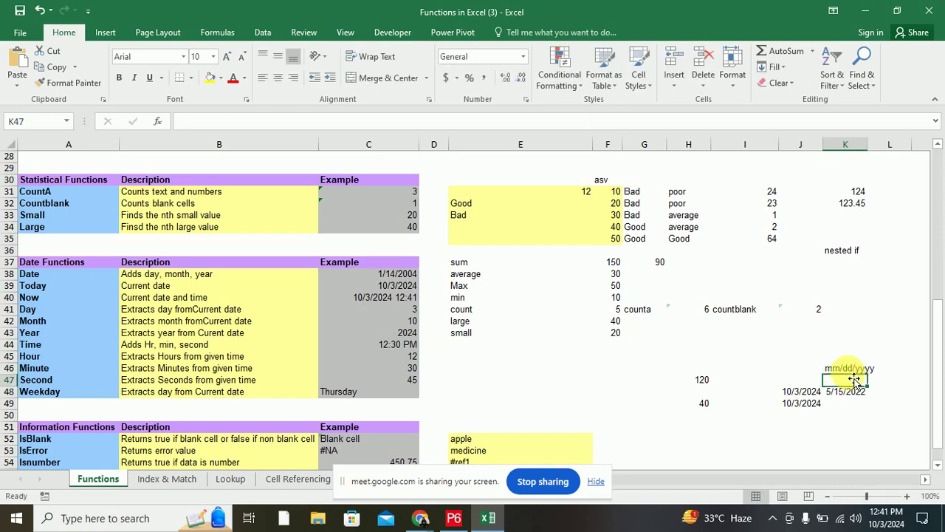
{"action": "left_click", "coordinate": [842, 371]}
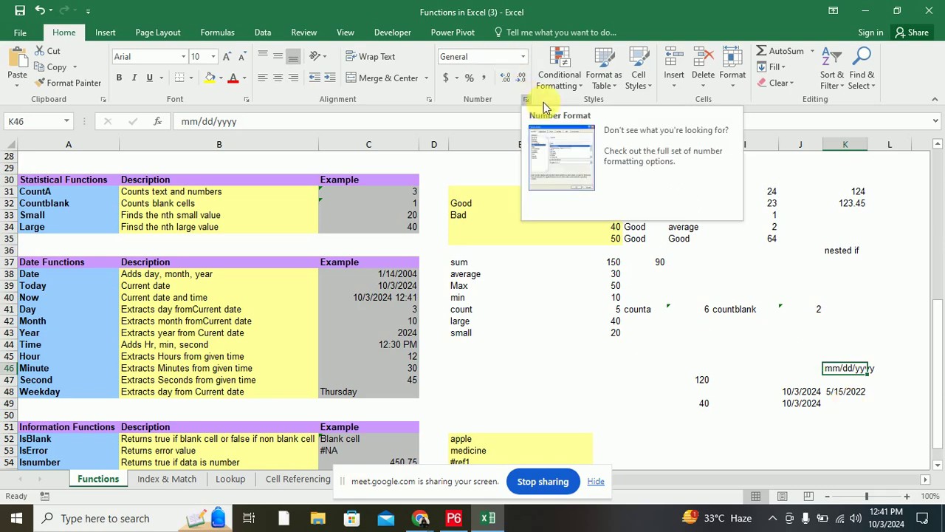
{"action": "left_click", "coordinate": [859, 397]}
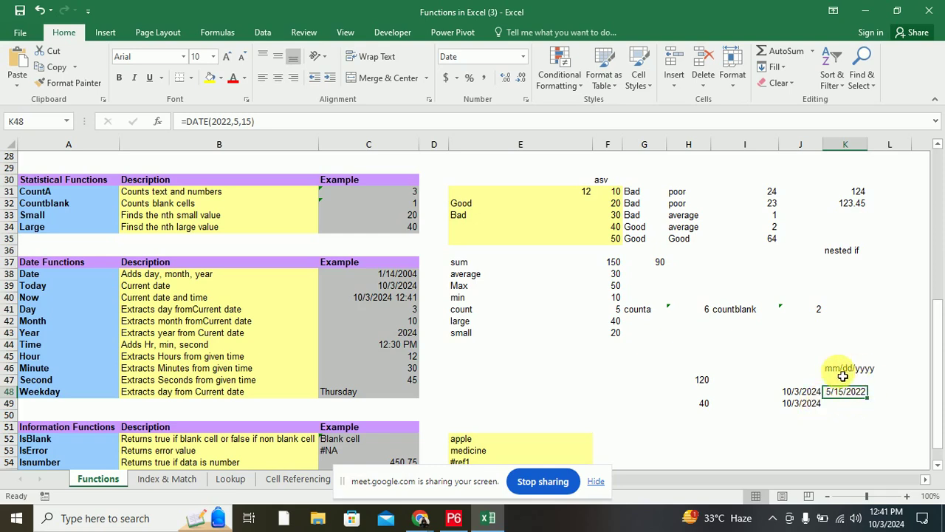
{"action": "left_click", "coordinate": [811, 408]}
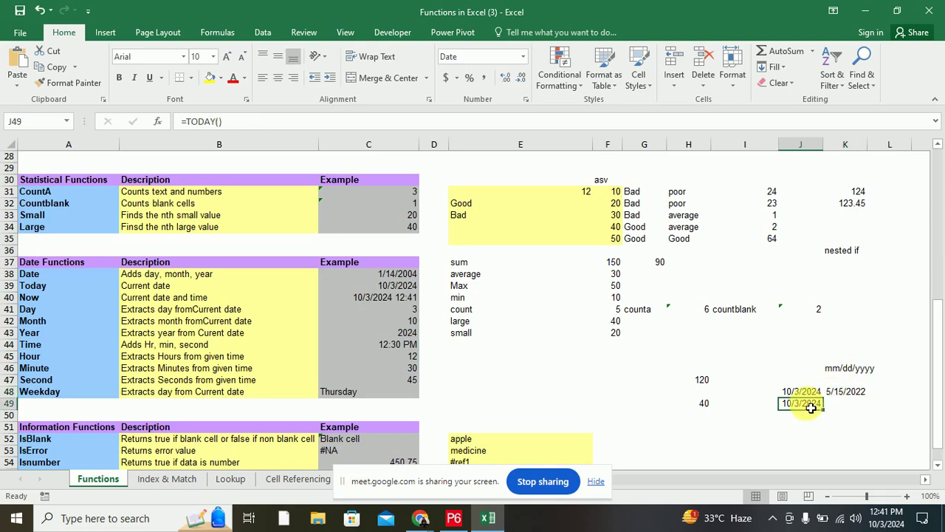
{"action": "double_click", "coordinate": [196, 121]}
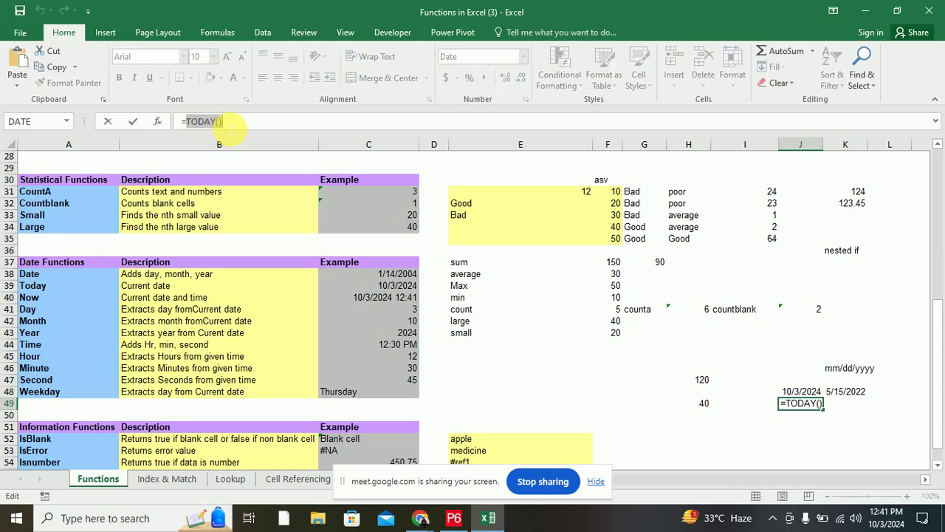
{"action": "left_click", "coordinate": [239, 122]}
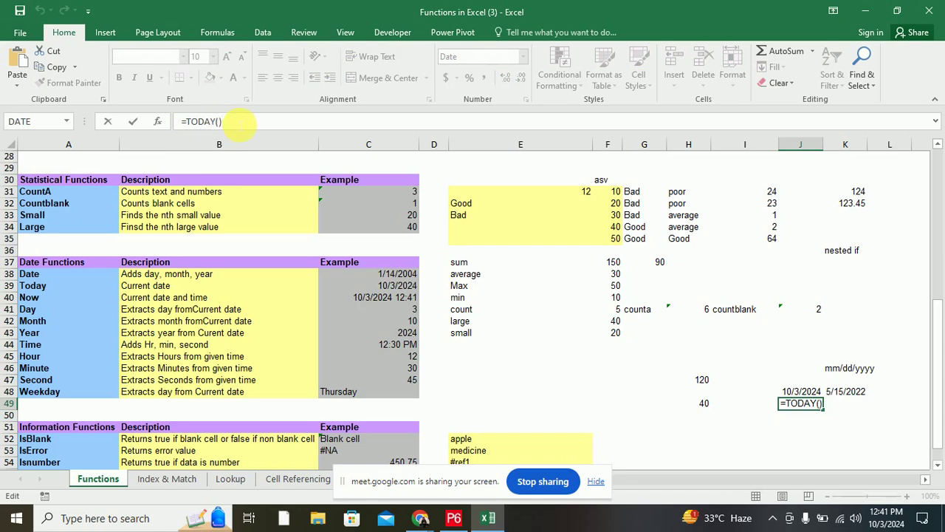
{"action": "key", "text": "Return"}
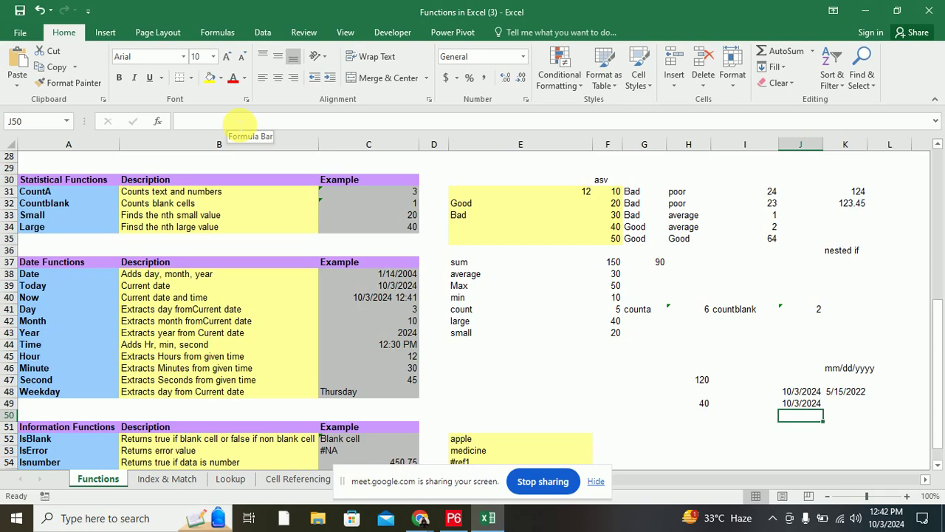
- Enter =now() in J50, showing 10/3/2024 12:42, then review the date examples
{"action": "type", "text": "=no"}
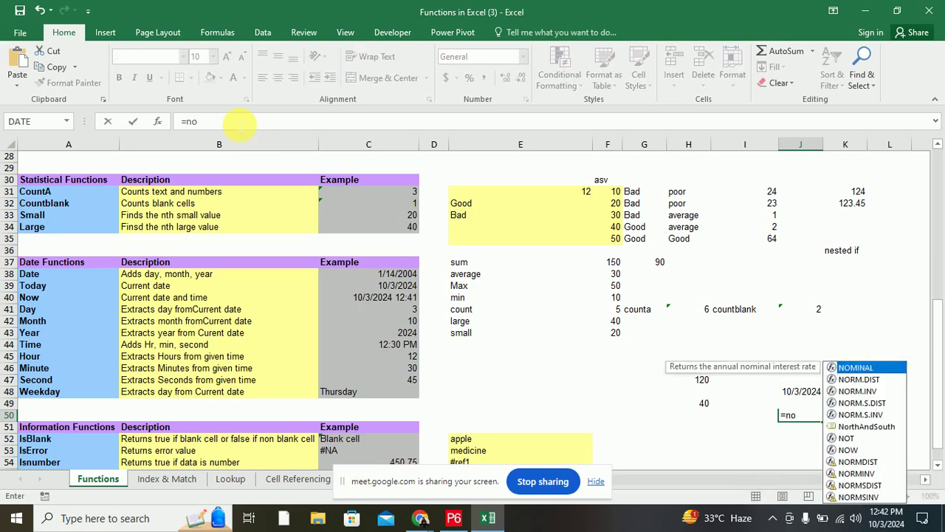
{"action": "type", "text": "w"}
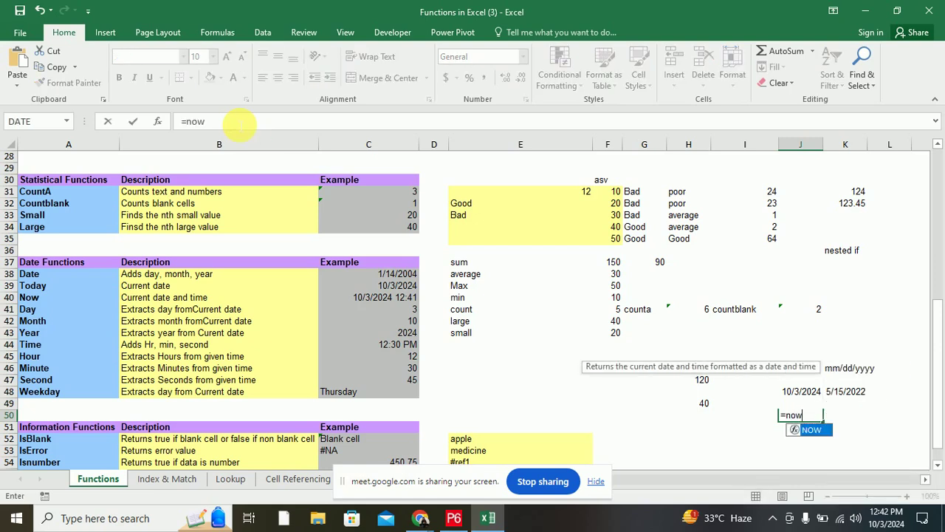
{"action": "type", "text": "()"}
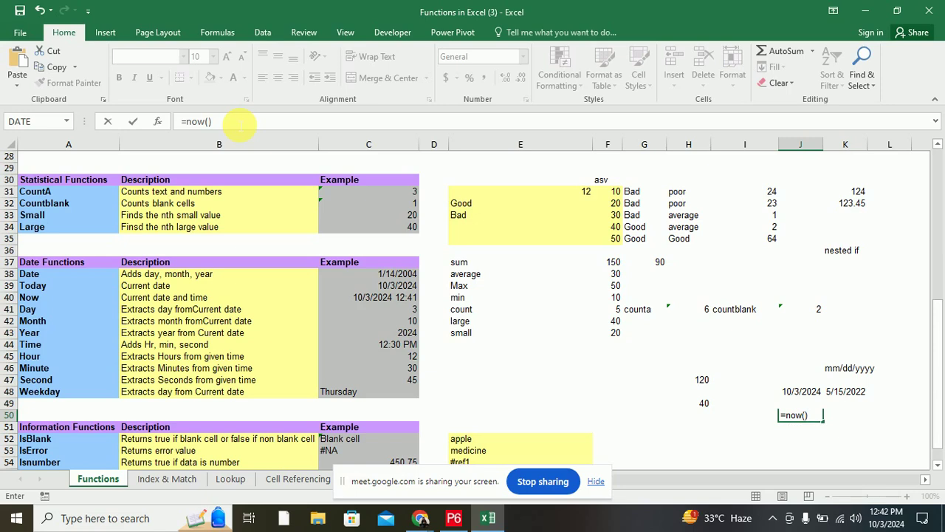
{"action": "key", "text": "Return"}
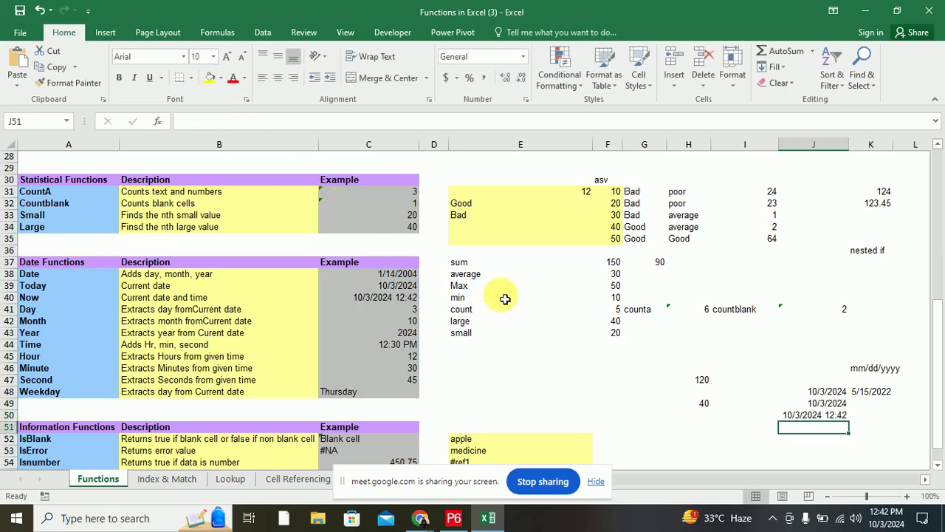
{"action": "left_click", "coordinate": [833, 417]}
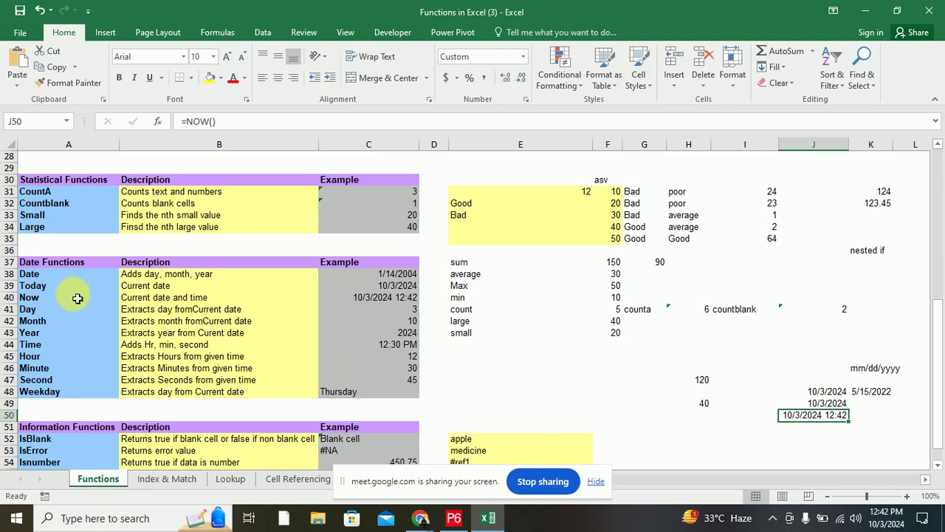
{"action": "left_click", "coordinate": [57, 310]}
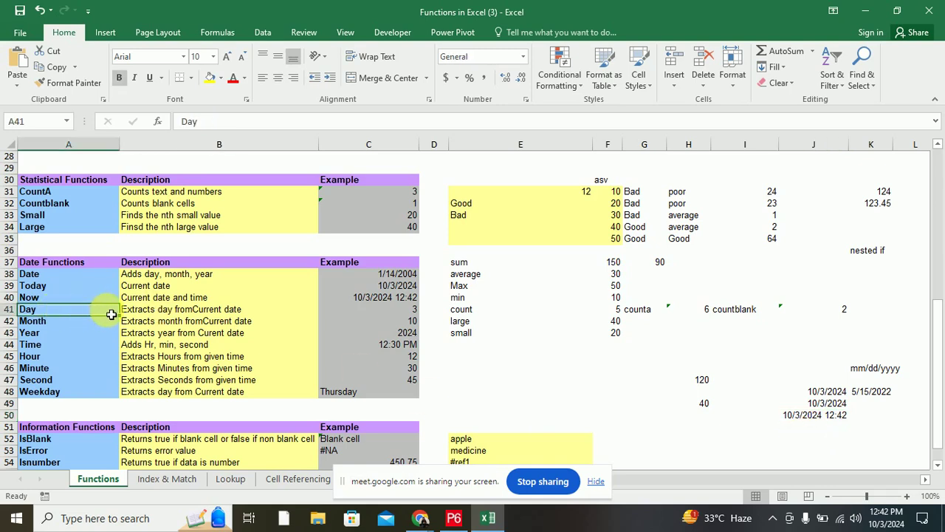
{"action": "left_click", "coordinate": [873, 395]}
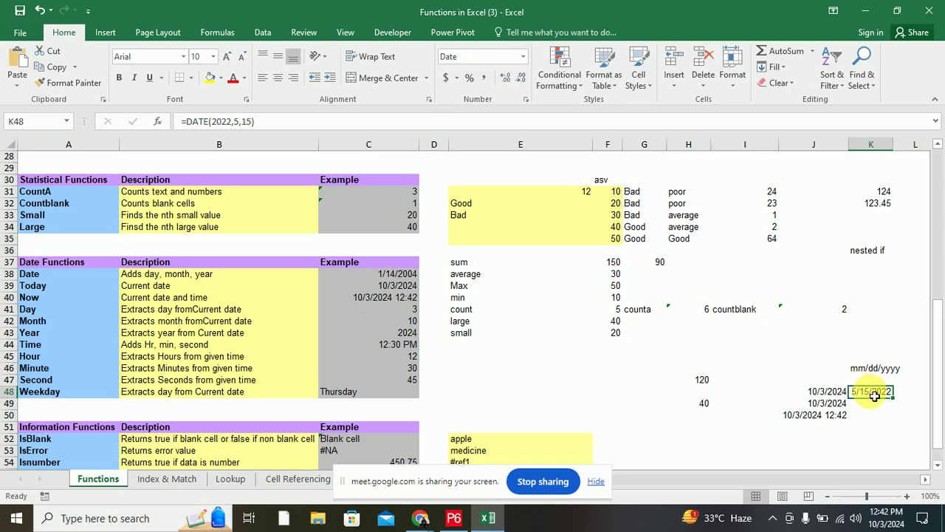
{"action": "left_click", "coordinate": [874, 415]}
- Enter =DAY(K48) in K51, returning the day 15
{"action": "left_click", "coordinate": [874, 428]}
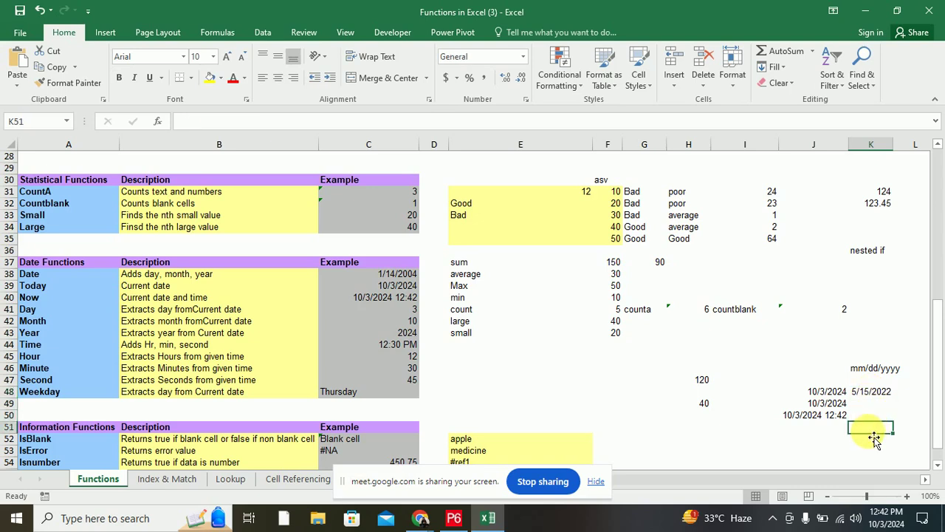
{"action": "type", "text": "="}
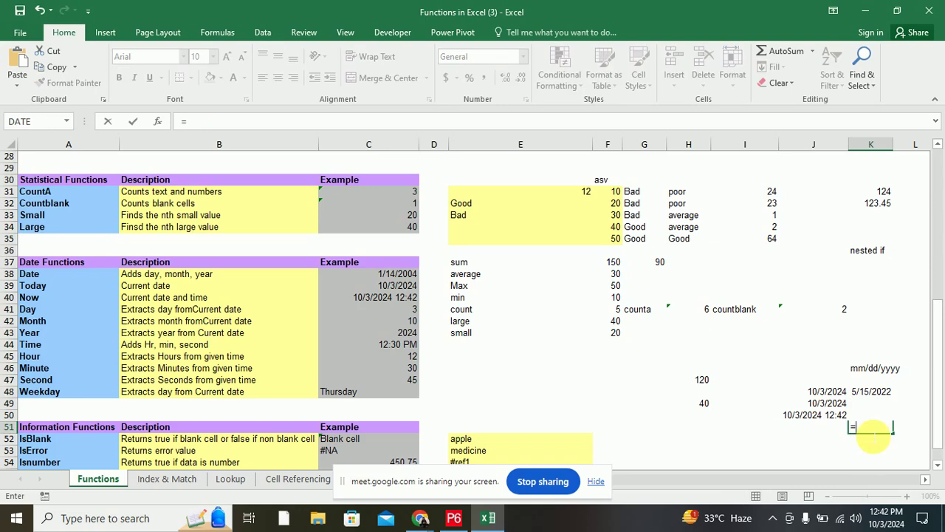
{"action": "type", "text": "day"}
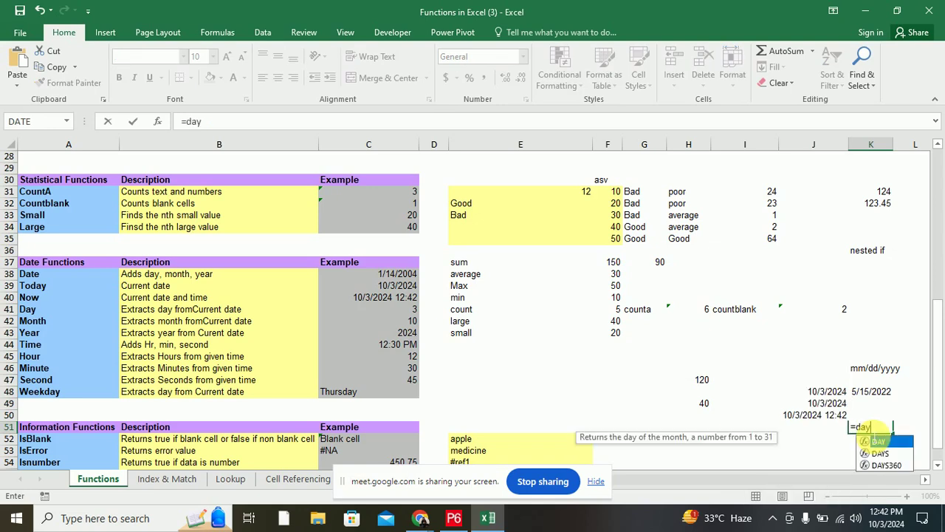
{"action": "type", "text": "("}
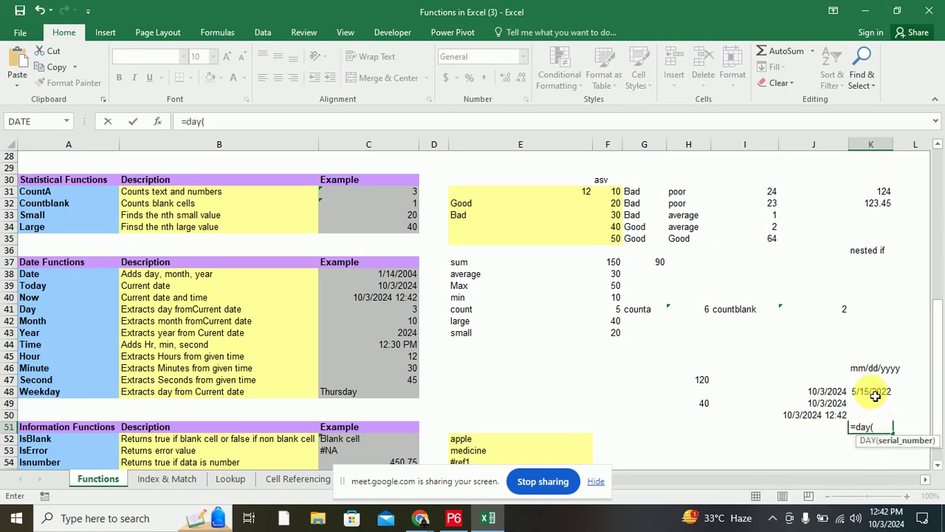
{"action": "left_click", "coordinate": [875, 396]}
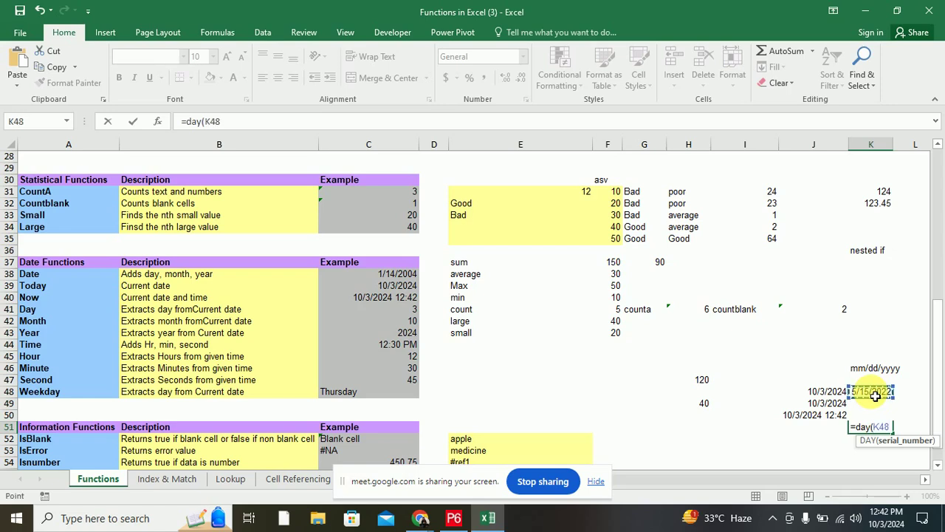
{"action": "type", "text": ")"}
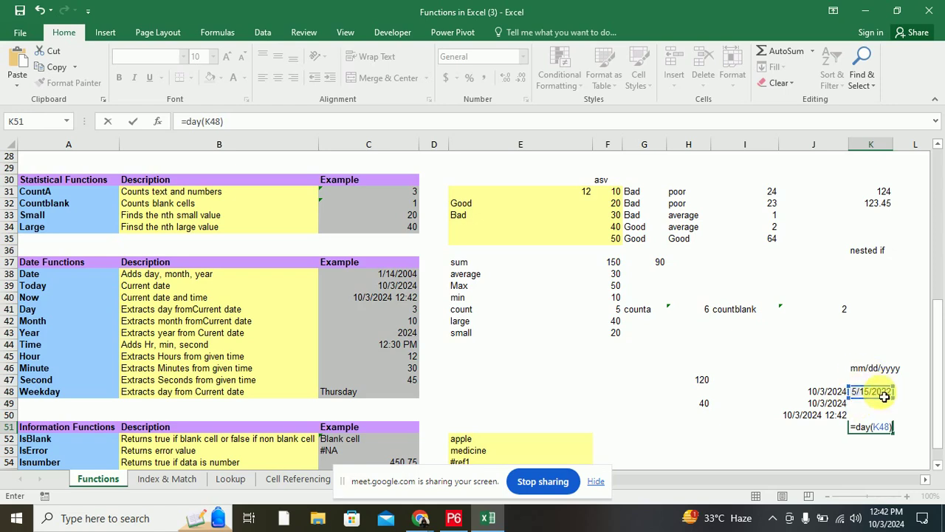
{"action": "key", "text": "Return"}
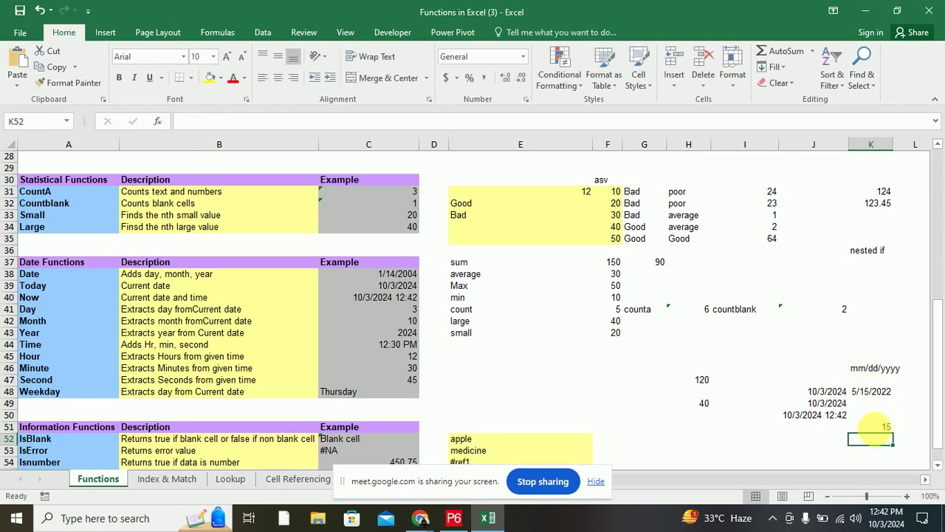
{"action": "left_click", "coordinate": [876, 430]}
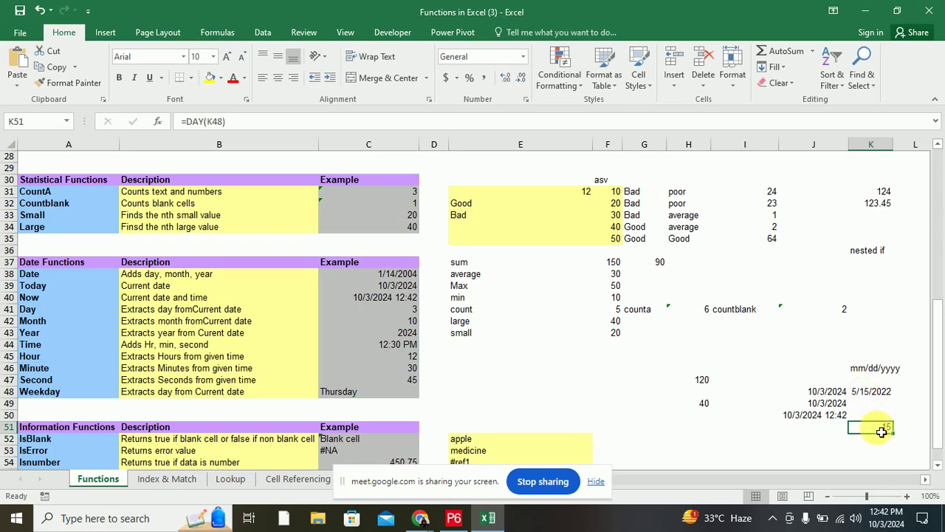
- Enter =DAY(J48) in J51, returning the day 3
{"action": "left_click", "coordinate": [833, 429]}
{"action": "type", "text": "="}
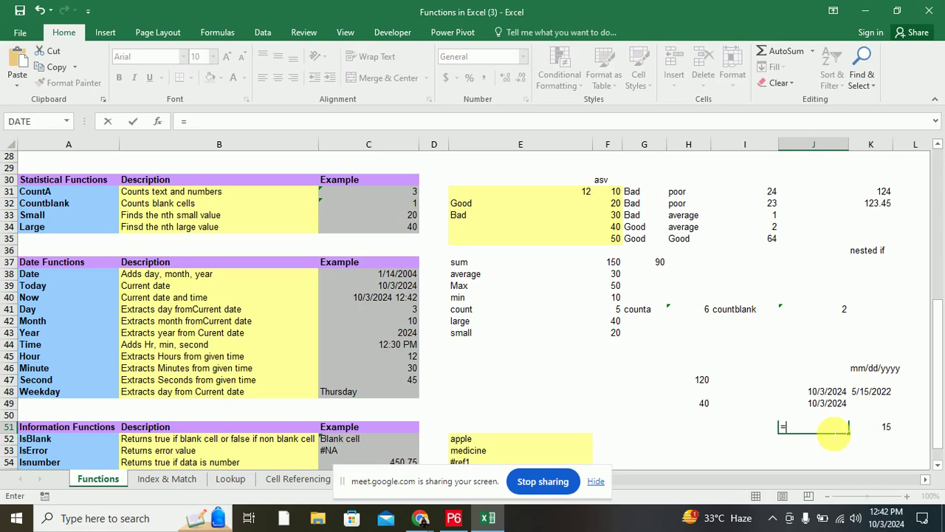
{"action": "type", "text": "day("}
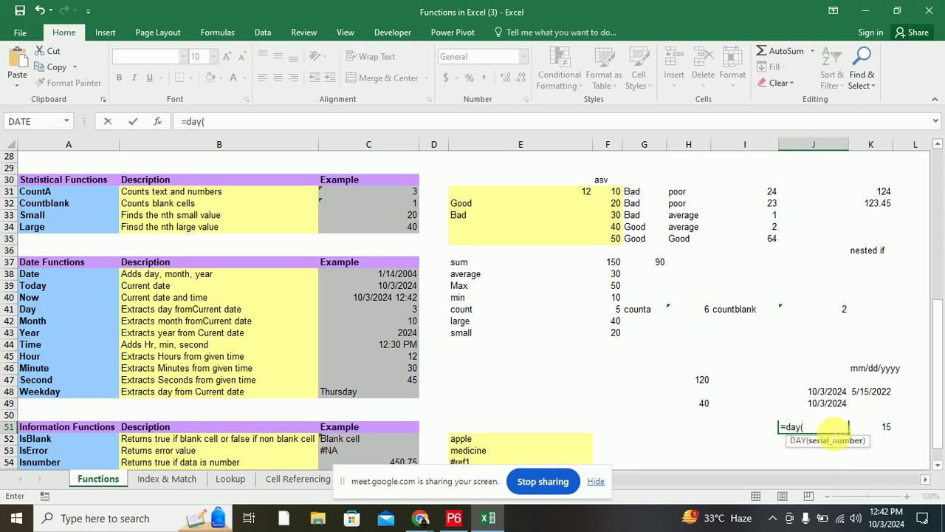
{"action": "left_click", "coordinate": [802, 394]}
{"action": "type", "text": ")"}
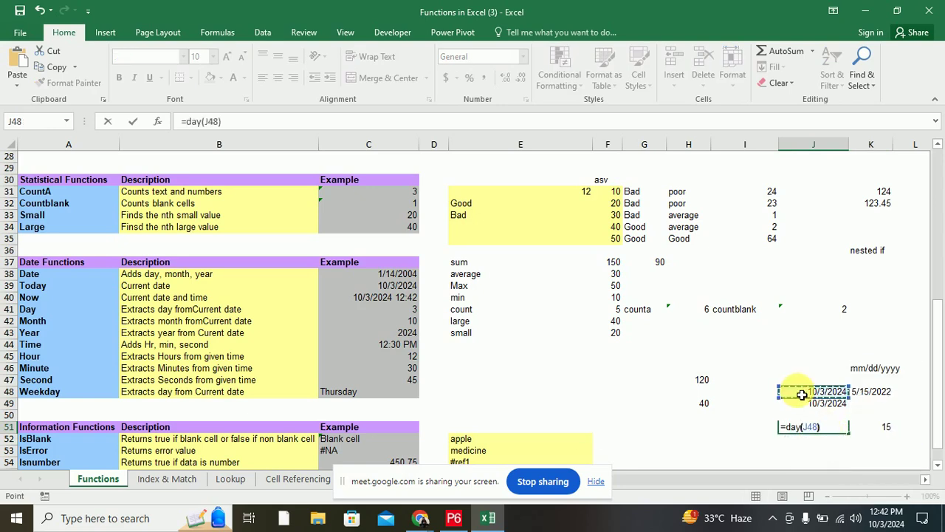
{"action": "key", "text": "Return"}
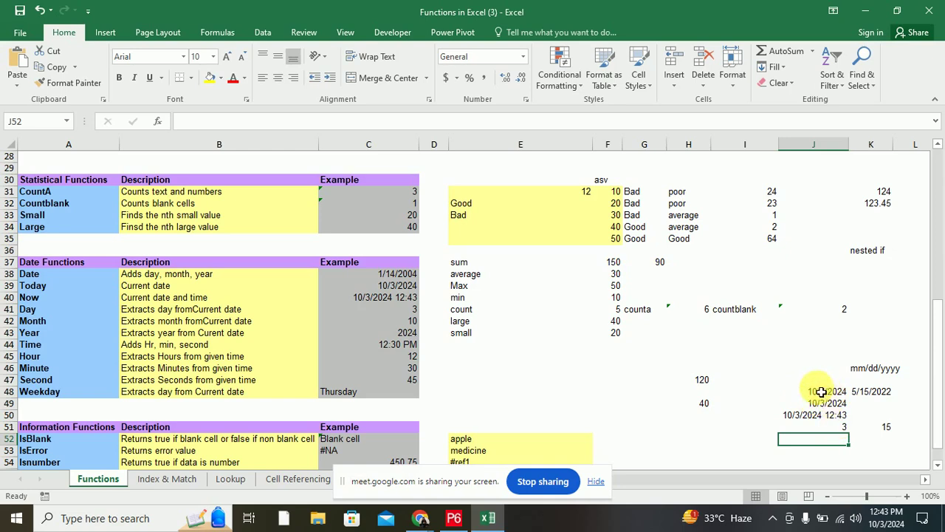
{"action": "left_click", "coordinate": [840, 428]}
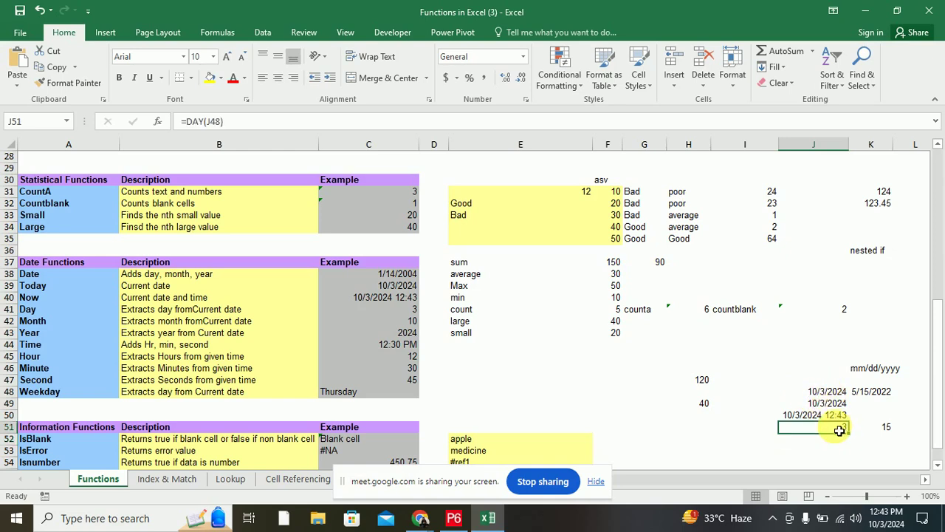
{"action": "left_click", "coordinate": [837, 443]}
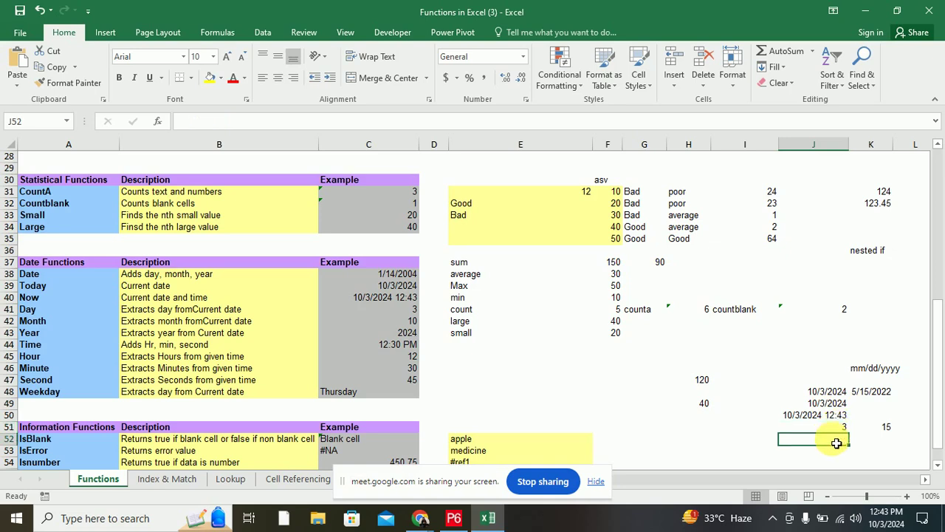
- Enter =MONTH(J48) in J52, returning 10
{"action": "type", "text": "=month"}
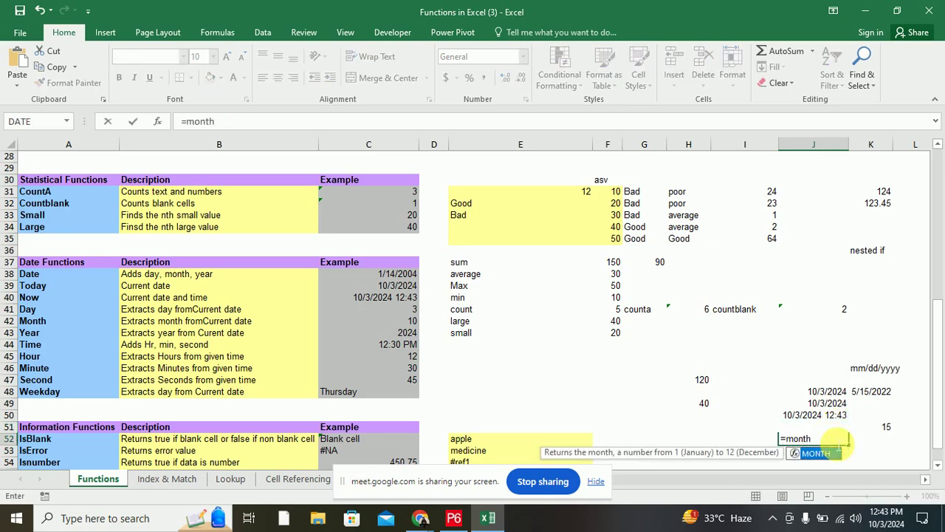
{"action": "type", "text": "("}
{"action": "left_click", "coordinate": [829, 397]}
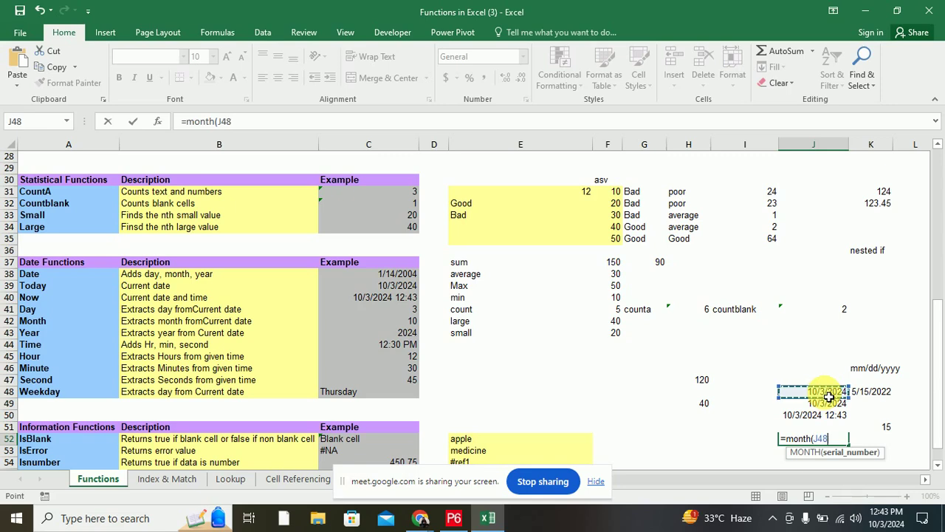
{"action": "key", "text": "Return"}
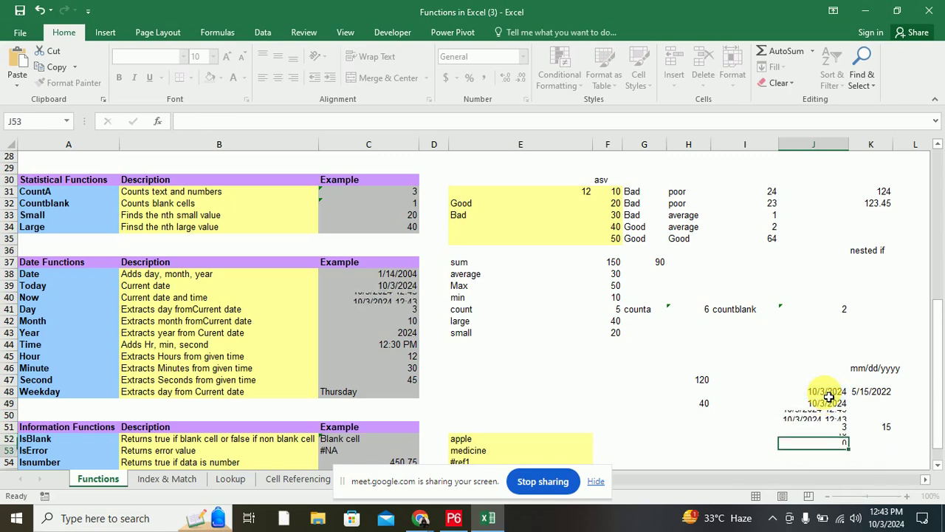
{"action": "left_click", "coordinate": [819, 441]}
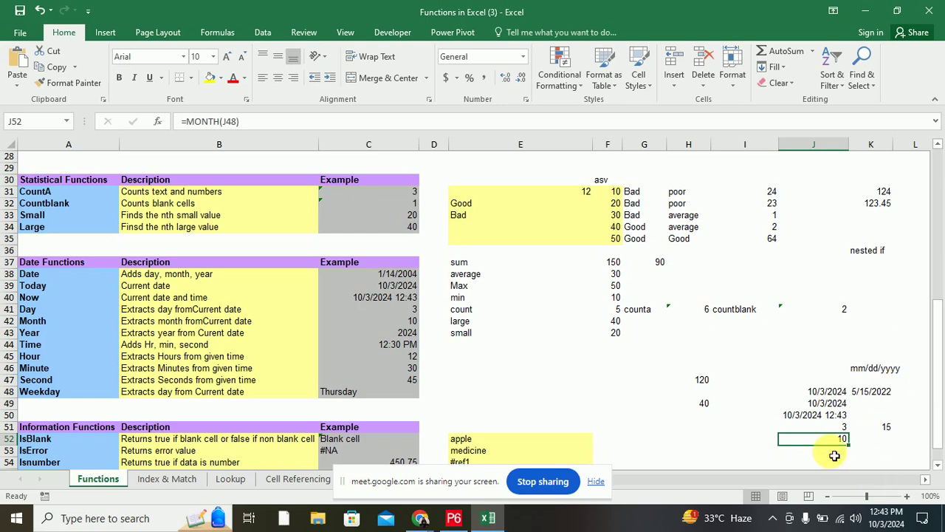
- Enter =YEAR(J48) in J53, returning 2024
{"action": "left_click", "coordinate": [834, 455]}
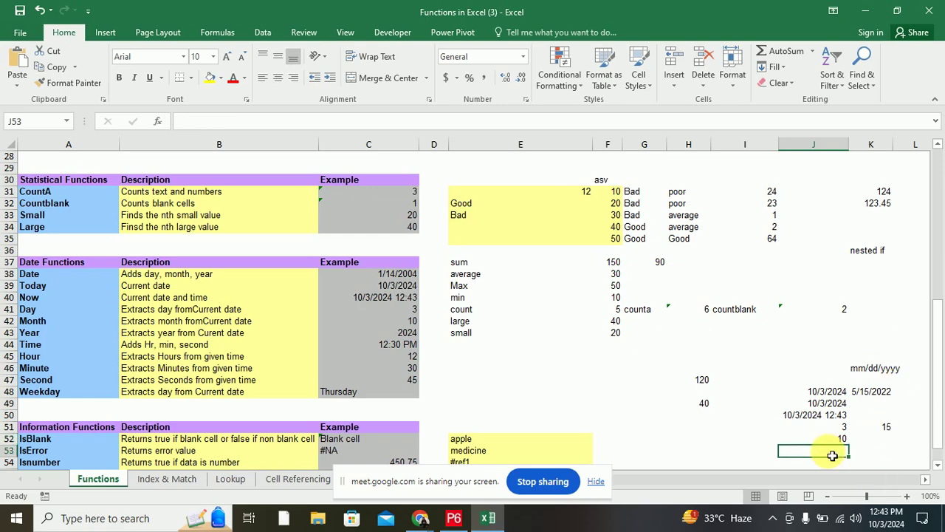
{"action": "type", "text": "=yea"}
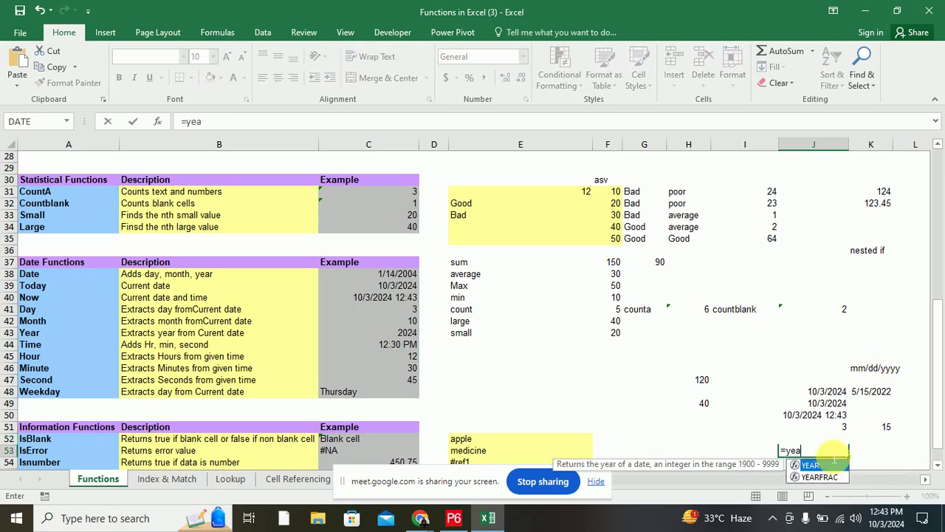
{"action": "type", "text": "r("}
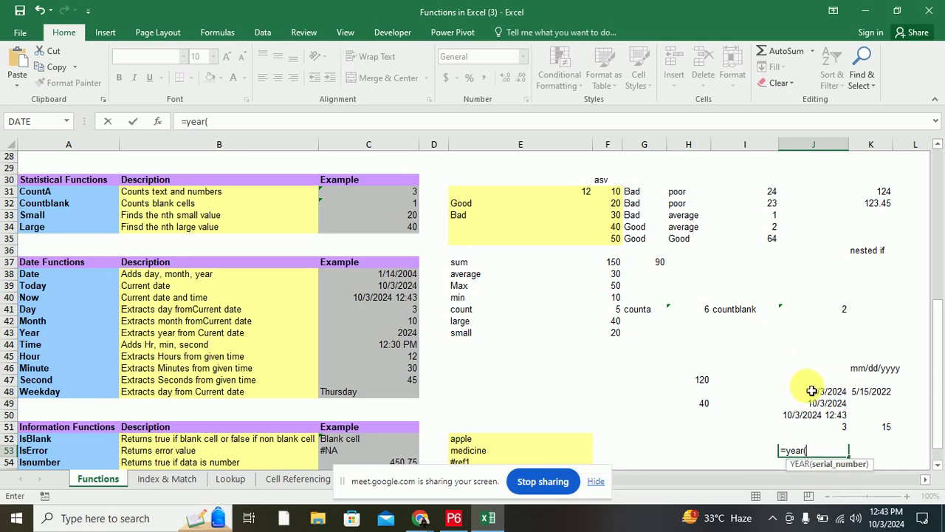
{"action": "left_click", "coordinate": [810, 392]}
{"action": "type", "text": ")"}
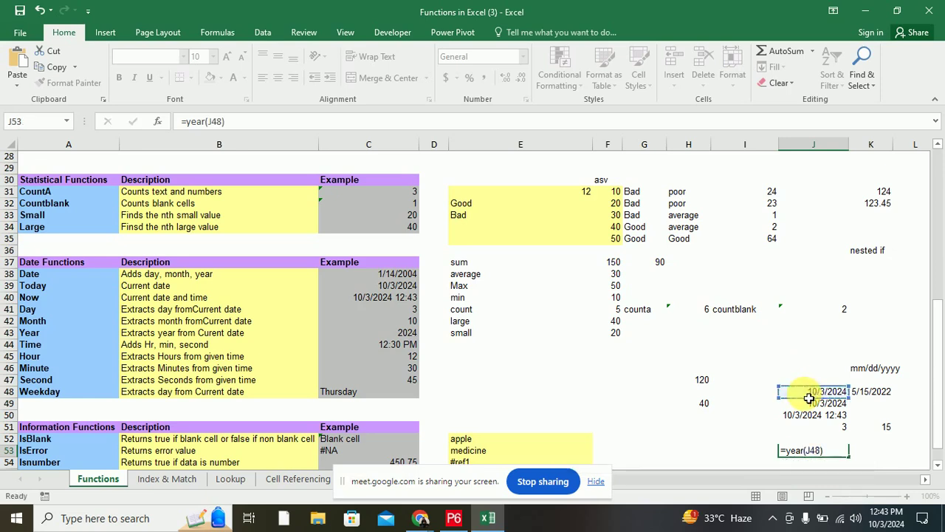
{"action": "key", "text": "Return"}
{"action": "scroll", "coordinate": [809, 398], "scroll_direction": "down", "scroll_amount": 1}
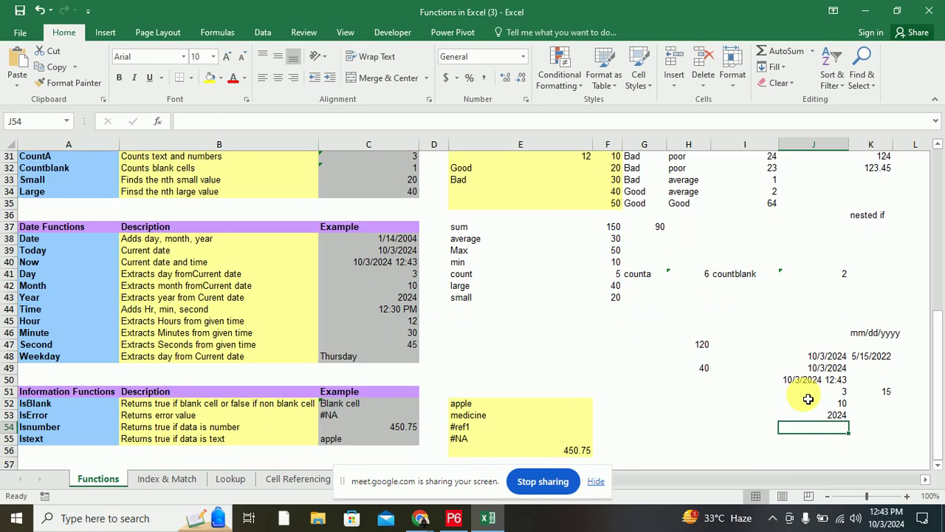
{"action": "type", "text": "="}
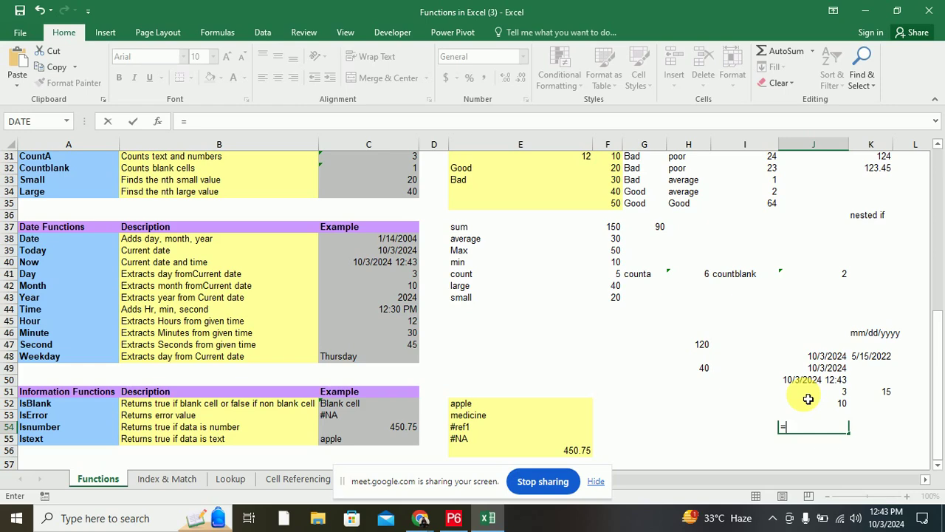
- Enter =TIME(12,44,30) in J54 so it displays 12:44 PM
{"action": "type", "text": "time"}
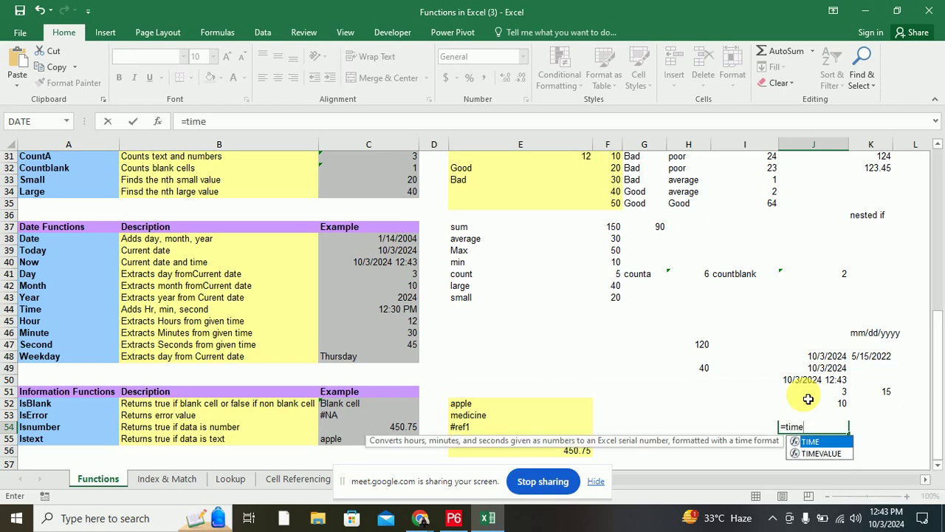
{"action": "type", "text": "("}
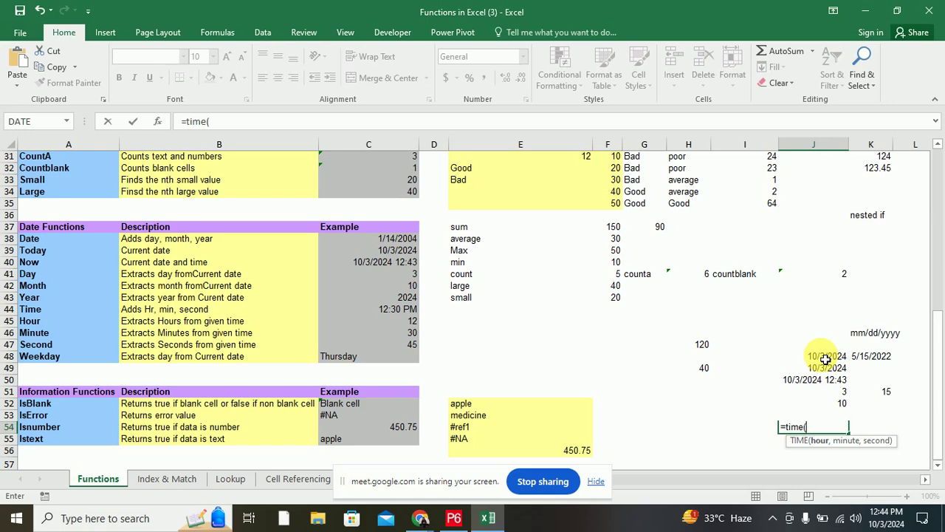
{"action": "type", "text": "1"}
{"action": "type", "text": "2,"}
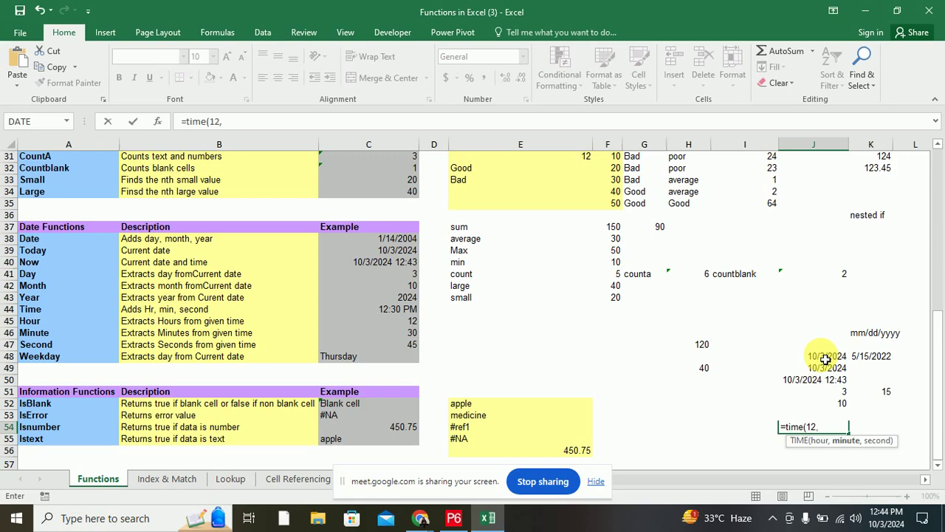
{"action": "type", "text": "44,30"}
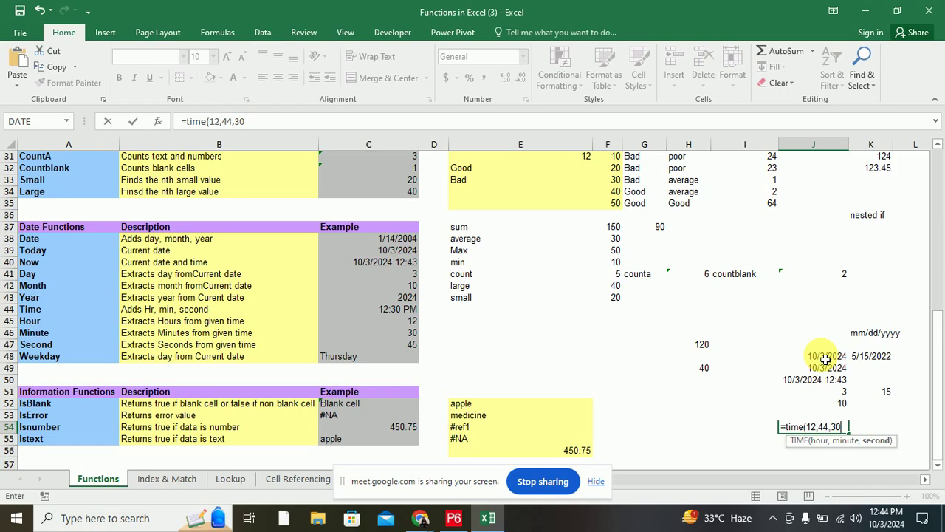
{"action": "type", "text": ")"}
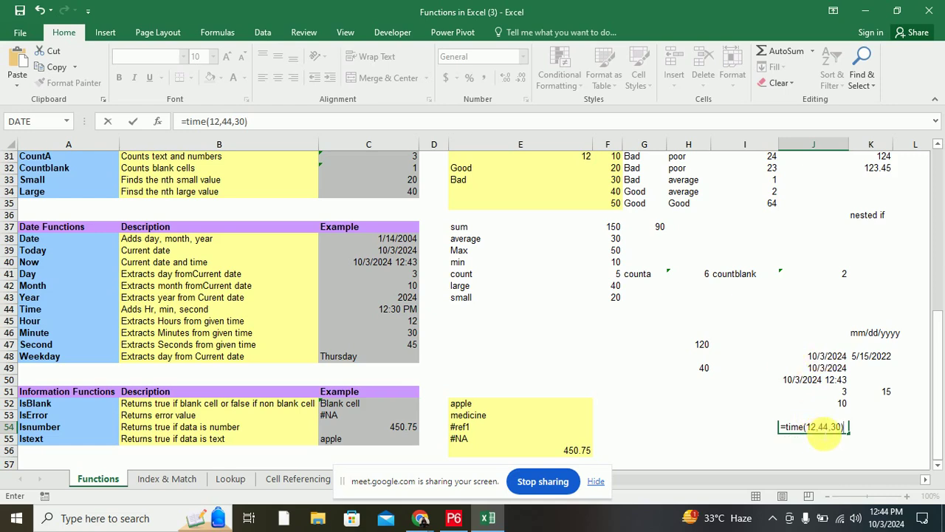
{"action": "key", "text": "Return"}
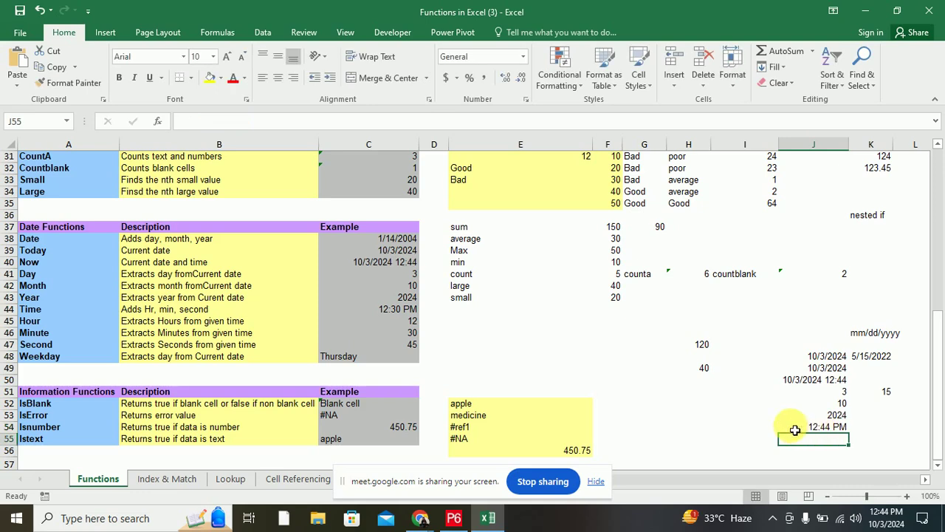
{"action": "left_click", "coordinate": [795, 429]}
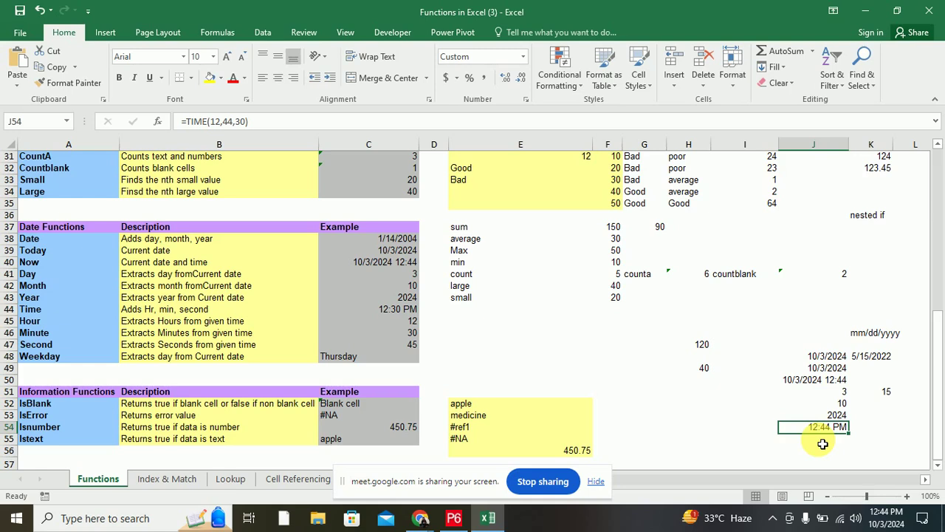
{"action": "left_click", "coordinate": [813, 441]}
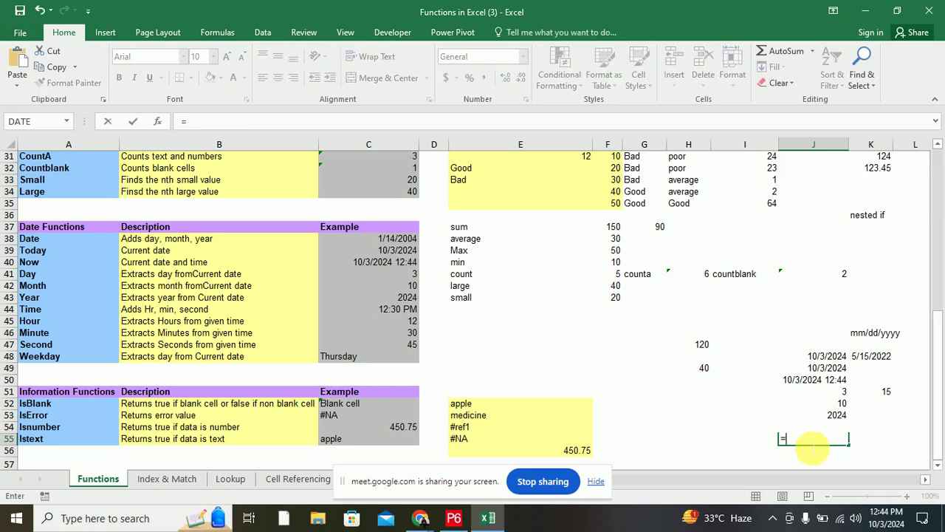
- Enter =HOUR(J54) in J55, removing a stray I54 reference, so it returns 12
{"action": "type", "text": "=hour("}
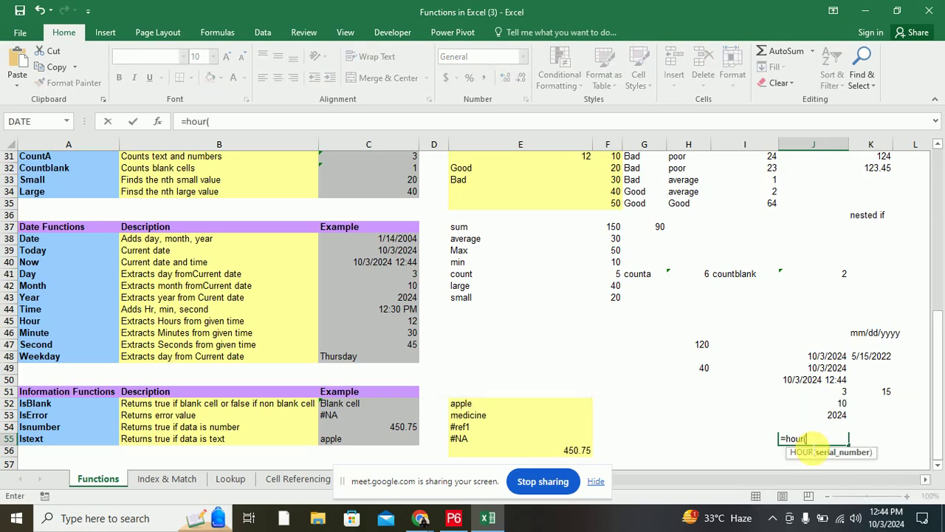
{"action": "left_click", "coordinate": [784, 438]}
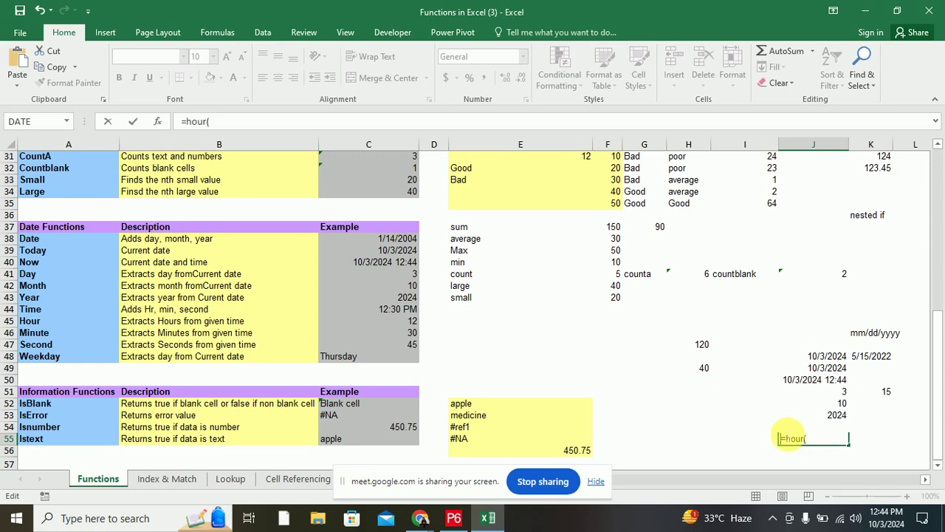
{"action": "left_click", "coordinate": [772, 428]}
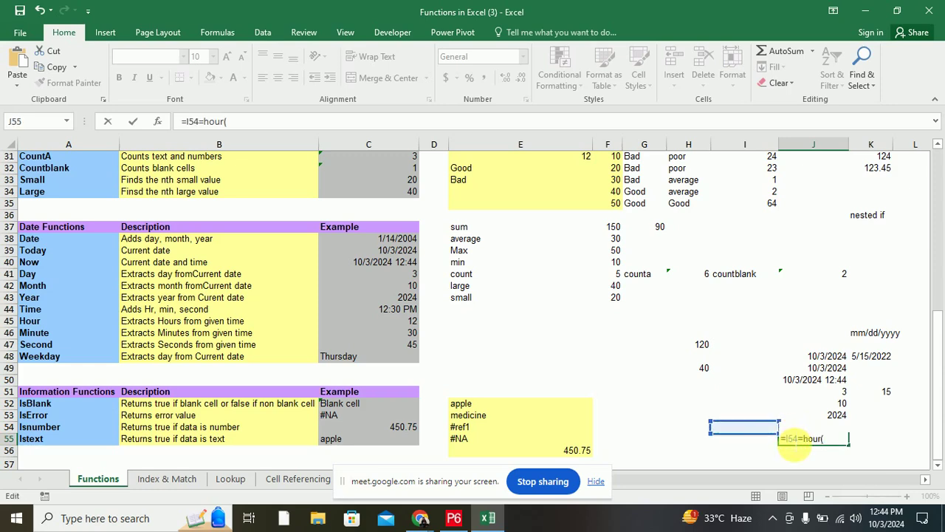
{"action": "key", "text": "BackSpace"}
{"action": "key", "text": "BackSpace"}
{"action": "key", "text": "BackSpace"}
{"action": "key", "text": "BackSpace"}
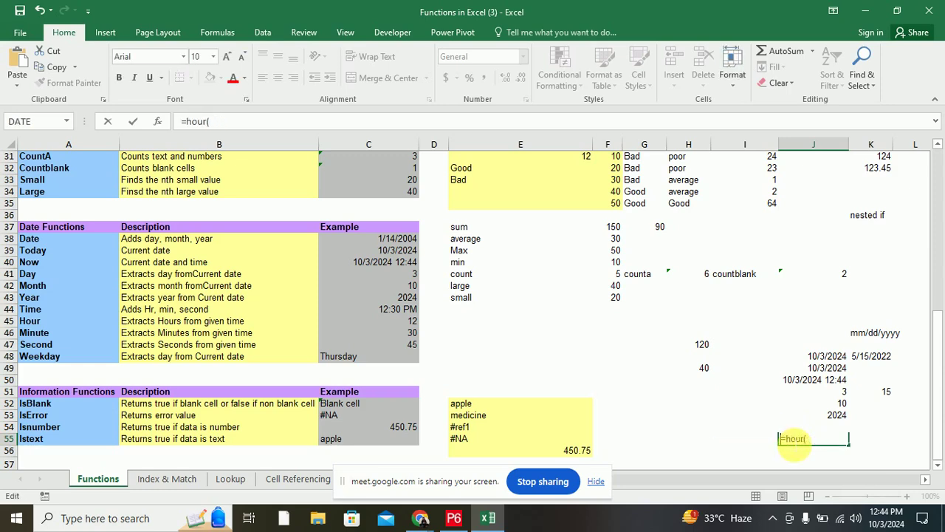
{"action": "left_click", "coordinate": [818, 441]}
{"action": "type", "text": "J"}
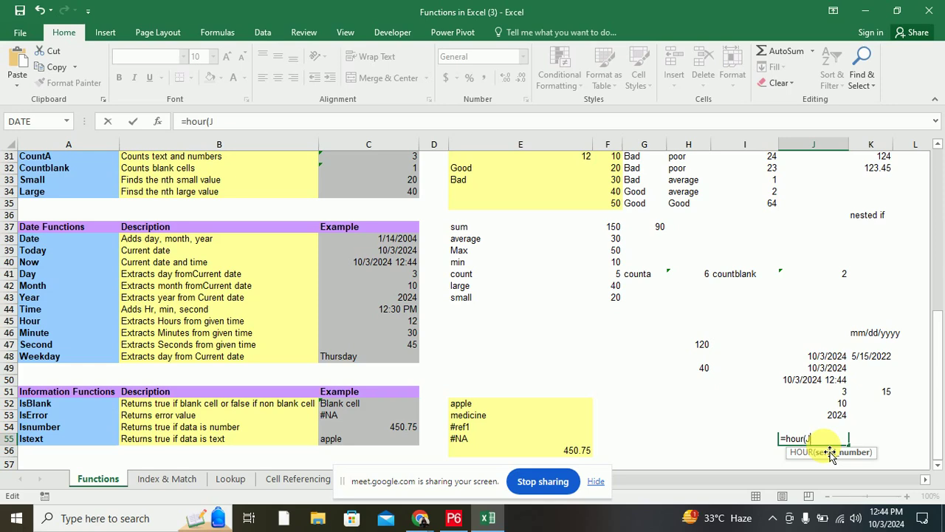
{"action": "type", "text": "54"}
{"action": "key", "text": "Return"}
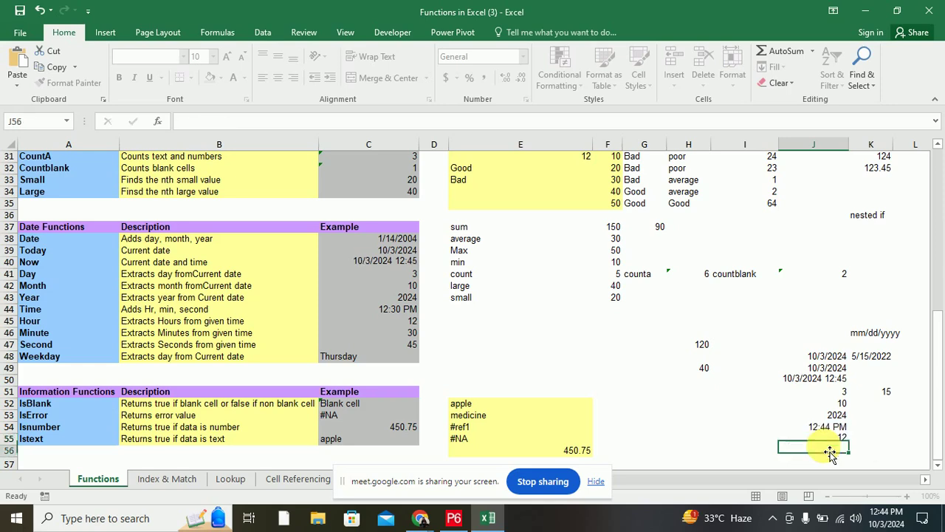
{"action": "left_click", "coordinate": [821, 431]}
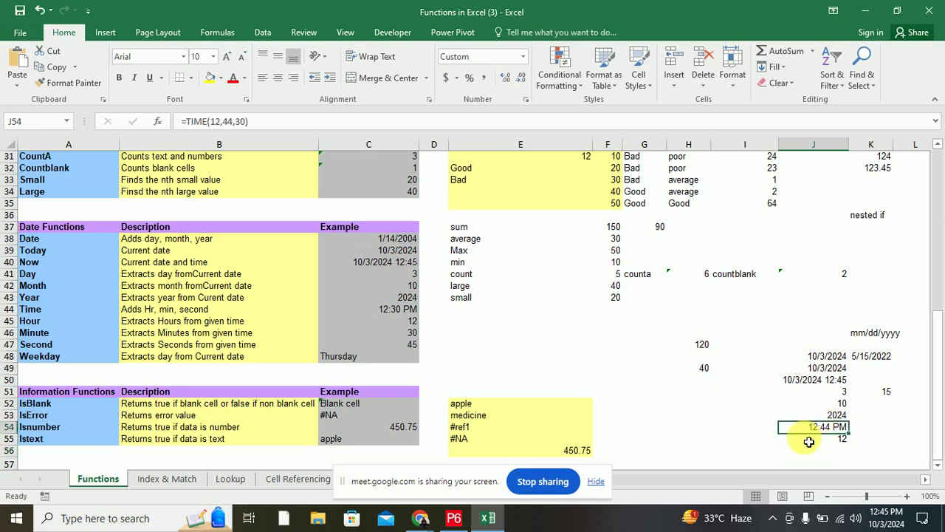
{"action": "left_click", "coordinate": [810, 443]}
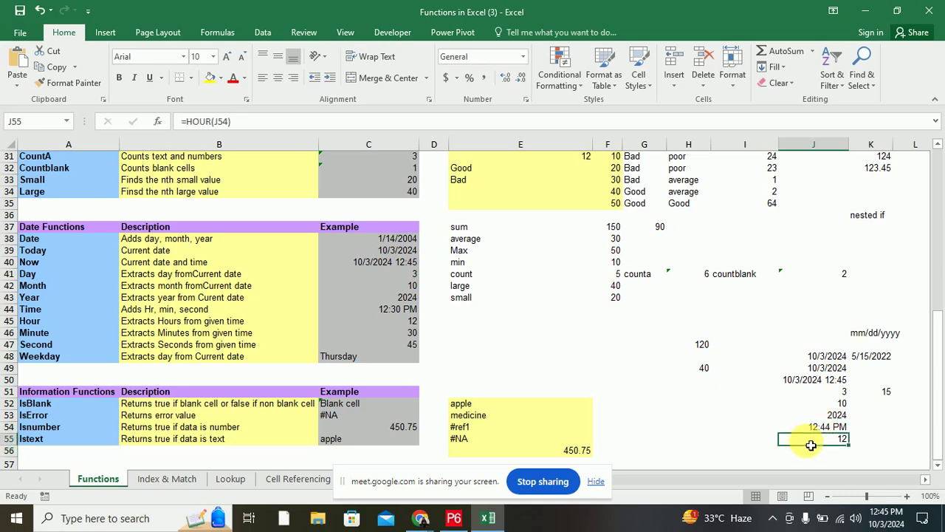
- Enter =MINUTE(J54) in J56, returning 44
{"action": "left_click", "coordinate": [821, 453]}
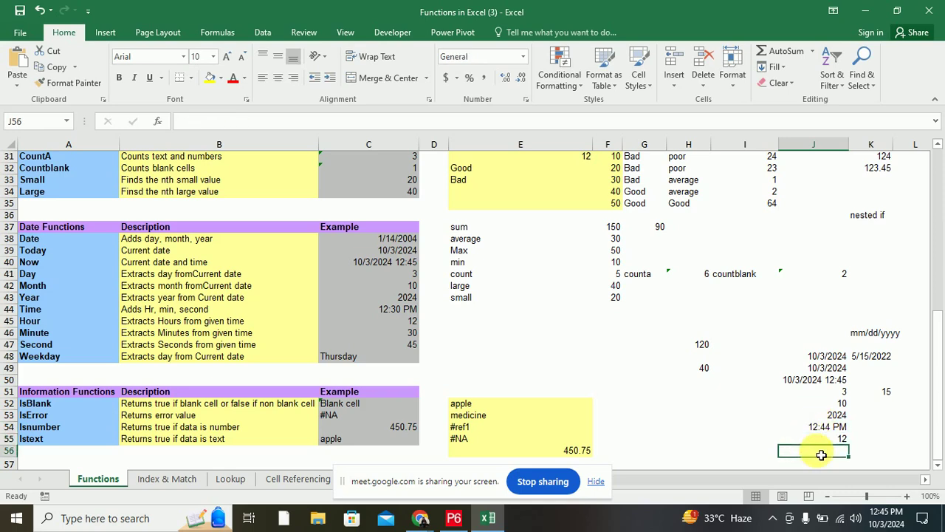
{"action": "type", "text": "=min"}
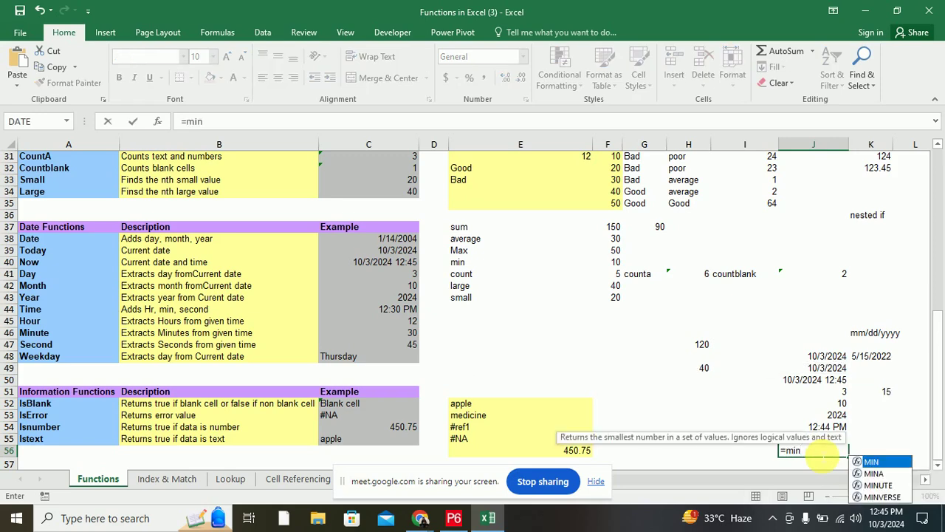
{"action": "type", "text": "ute"}
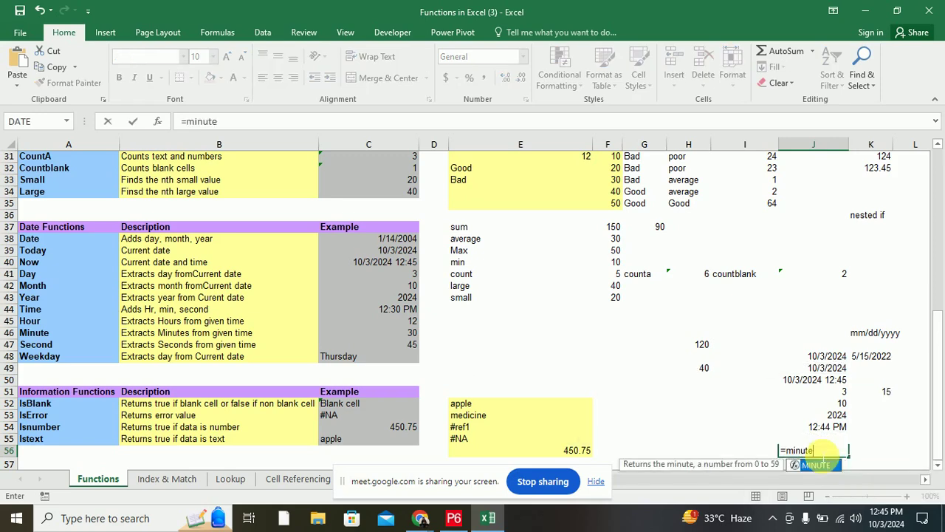
{"action": "type", "text": "("}
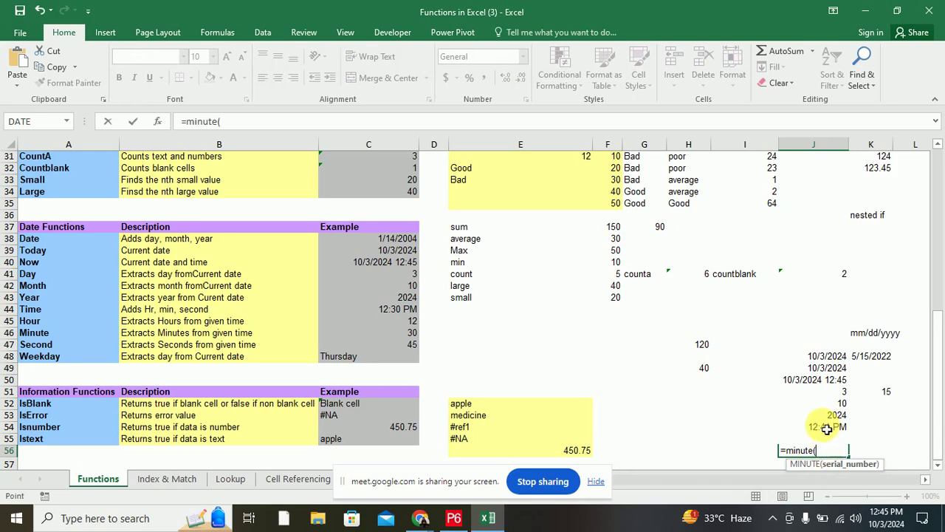
{"action": "left_click", "coordinate": [827, 428]}
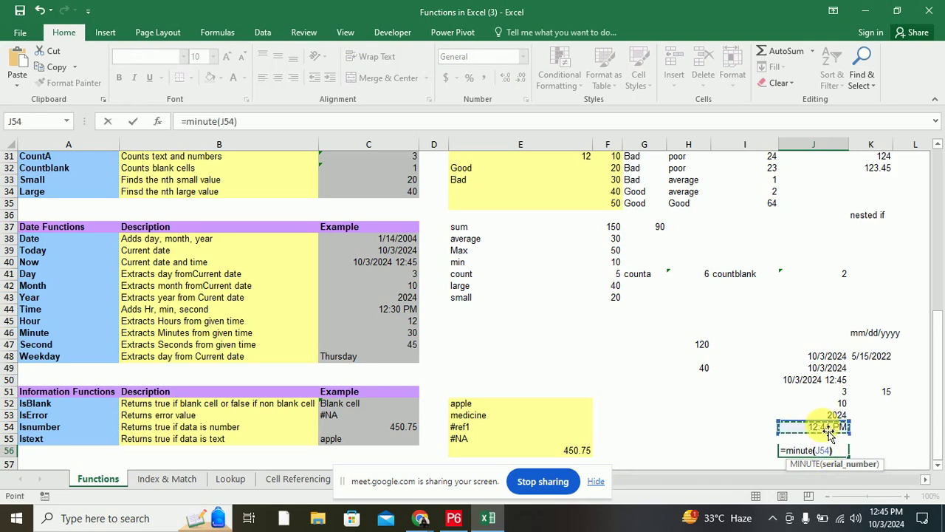
{"action": "key", "text": "Return"}
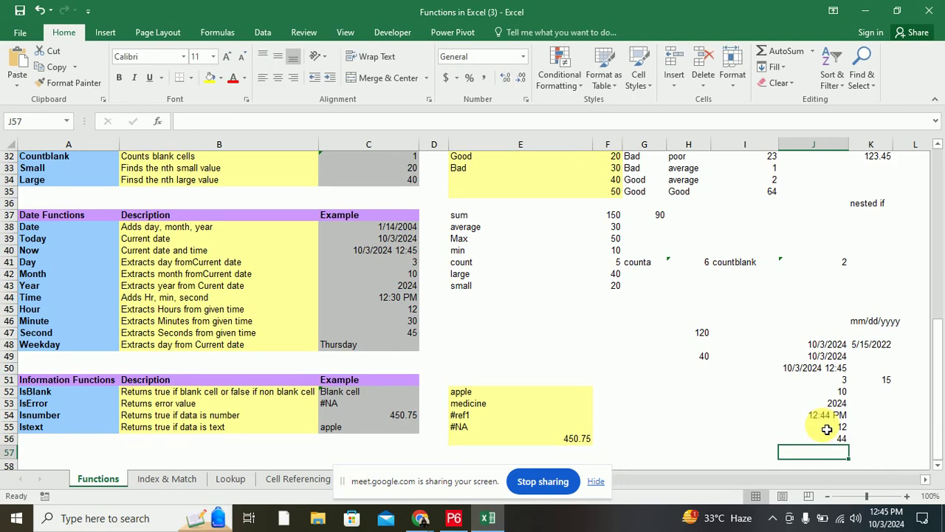
- Enter =SECOND(J54) in J57, returning 30, and select J54:J57 to compare
{"action": "type", "text": "=se"}
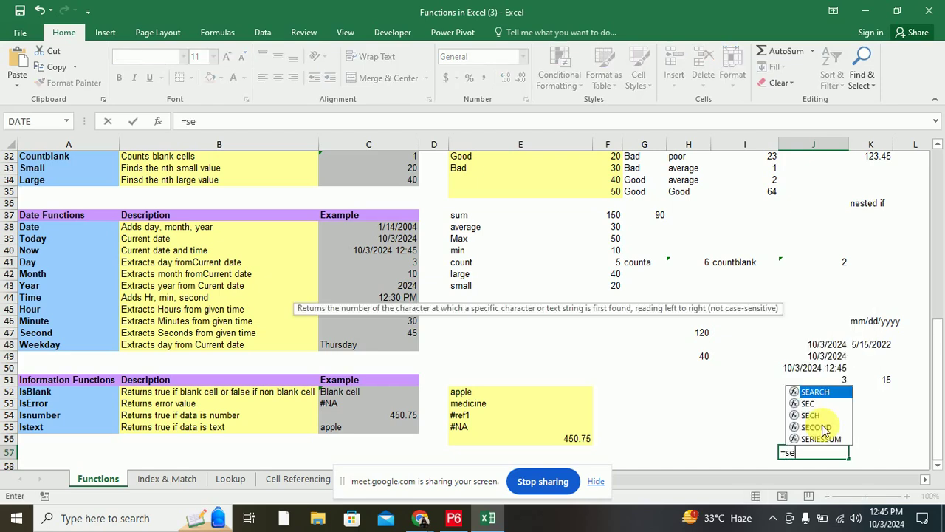
{"action": "type", "text": "cond("}
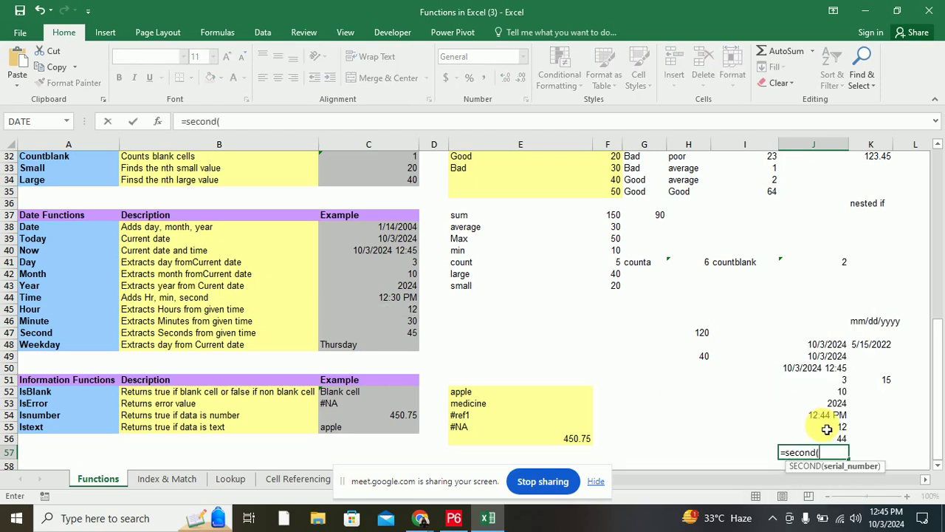
{"action": "left_click", "coordinate": [823, 418]}
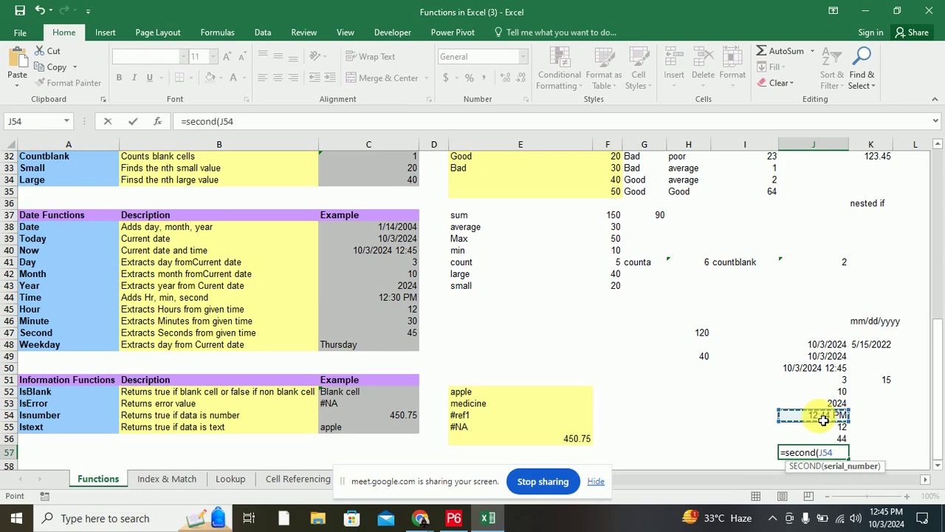
{"action": "key", "text": "Return"}
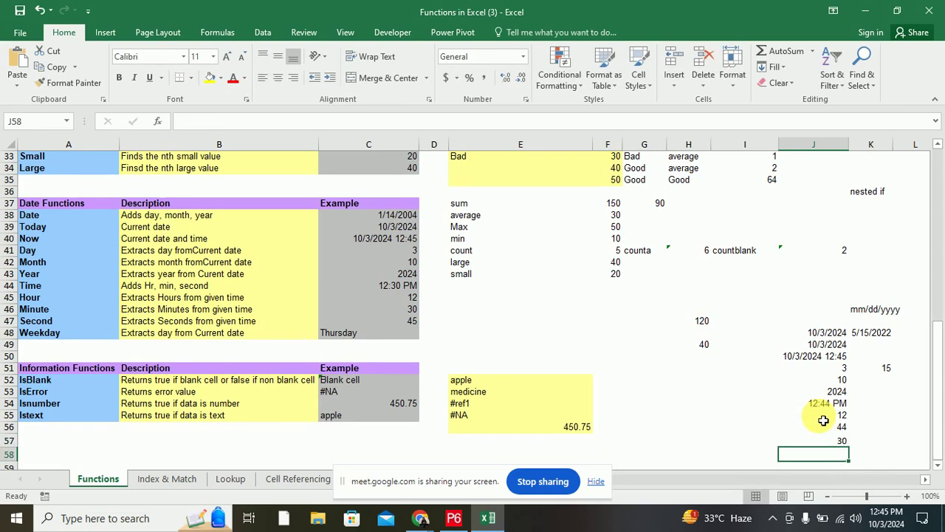
{"action": "left_click", "coordinate": [812, 403]}
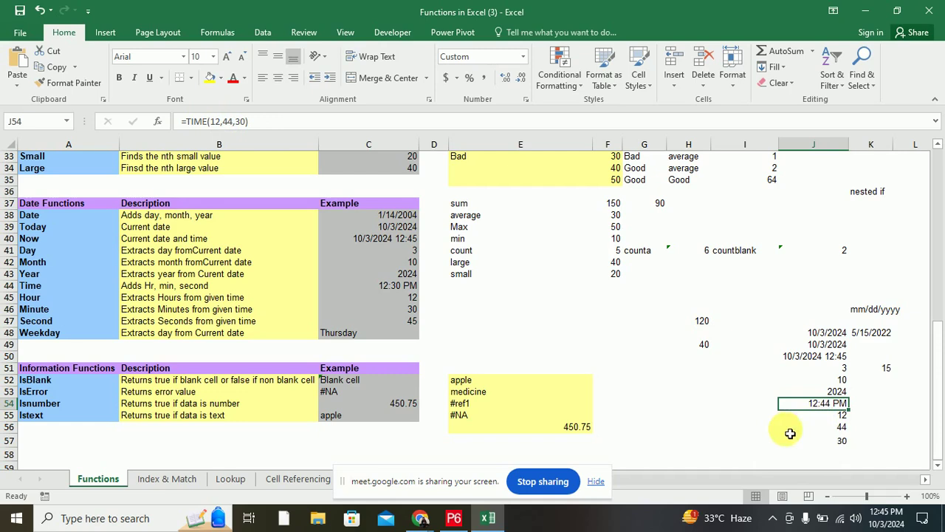
{"action": "left_click", "coordinate": [817, 443]}
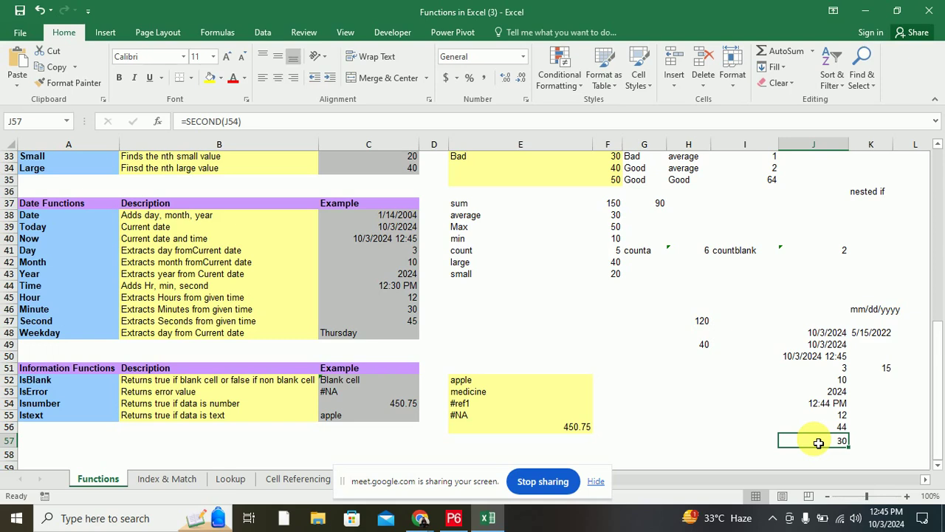
{"action": "left_click", "coordinate": [811, 405]}
{"action": "left_click_drag", "start_coordinate": [805, 420], "coordinate": [815, 441]}
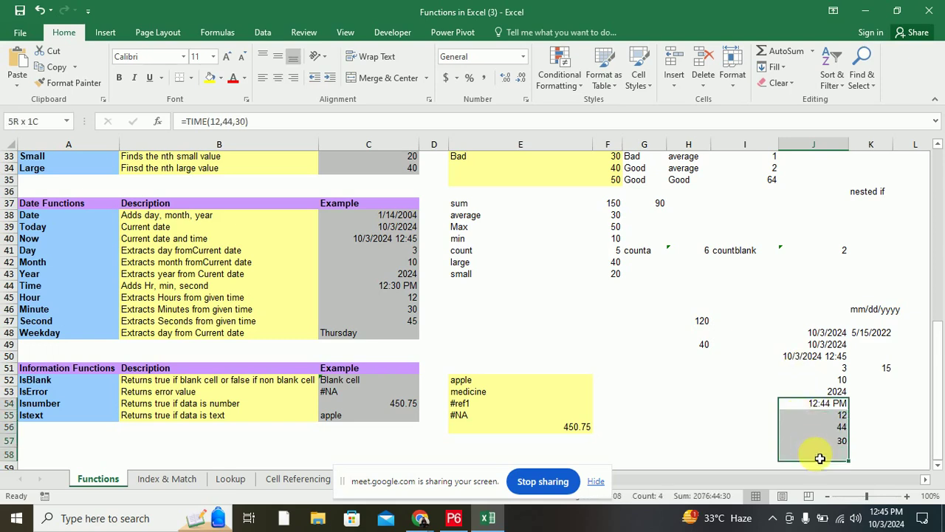
- Enter =WEEKDAY(J48) in H53, returning 5, and check the system calendar for the weekday
{"action": "left_click", "coordinate": [709, 396]}
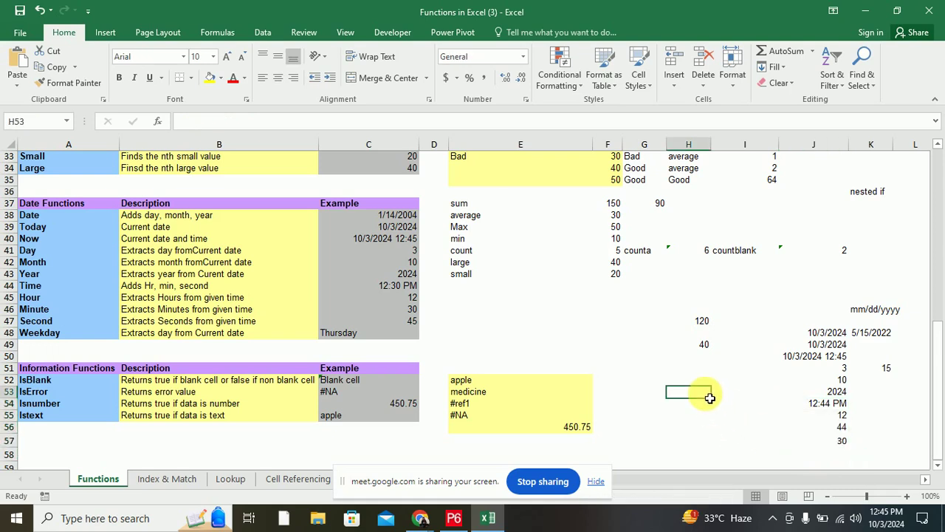
{"action": "type", "text": "="}
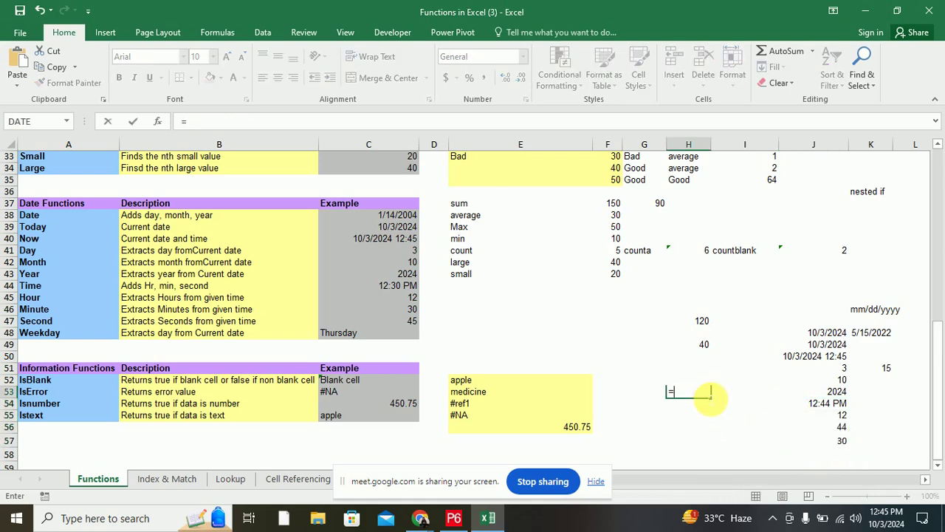
{"action": "type", "text": "wee"}
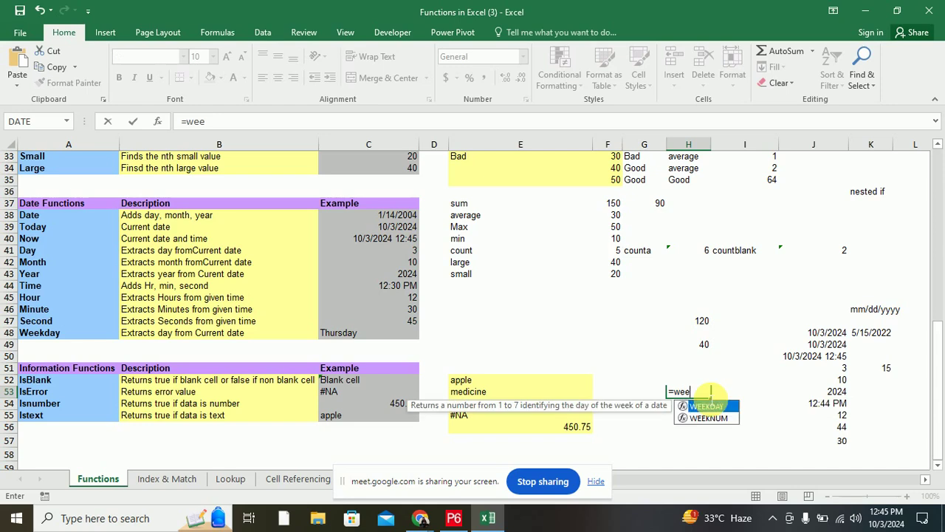
{"action": "type", "text": "kday("}
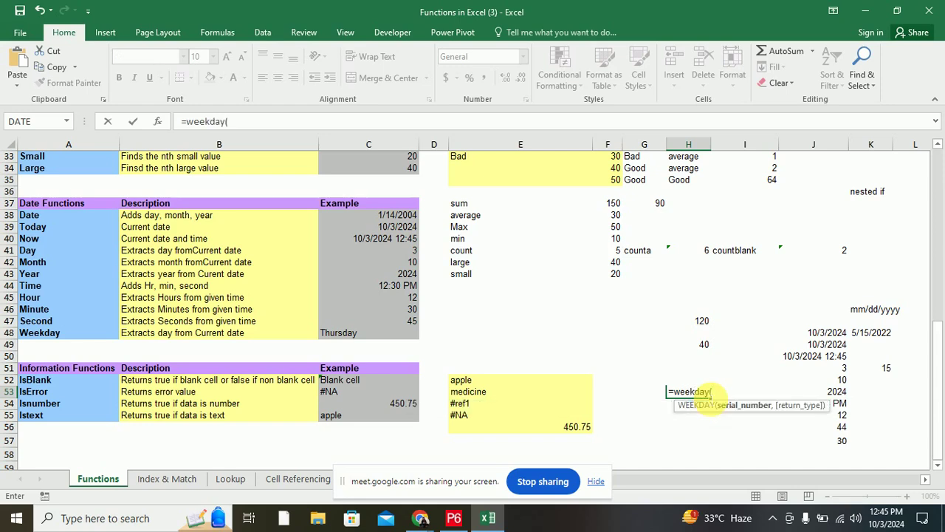
{"action": "left_click", "coordinate": [825, 339]}
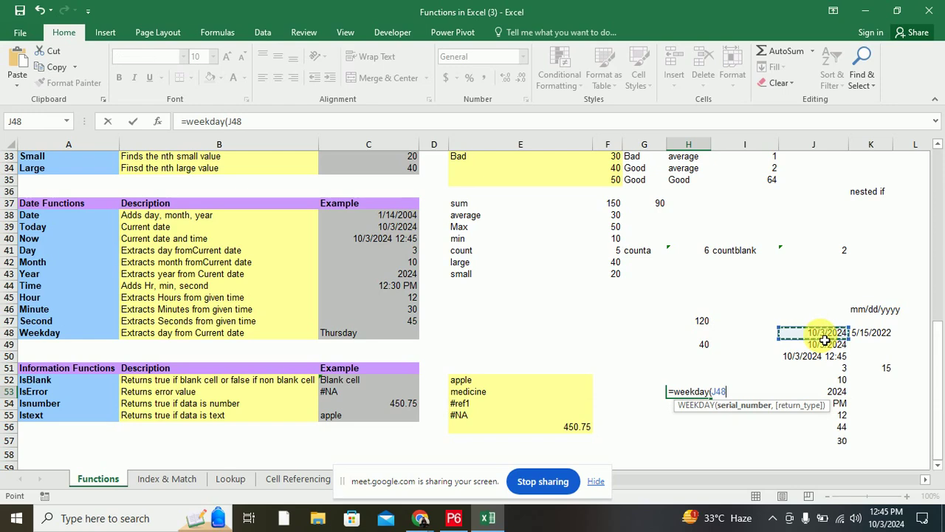
{"action": "key", "text": "Return"}
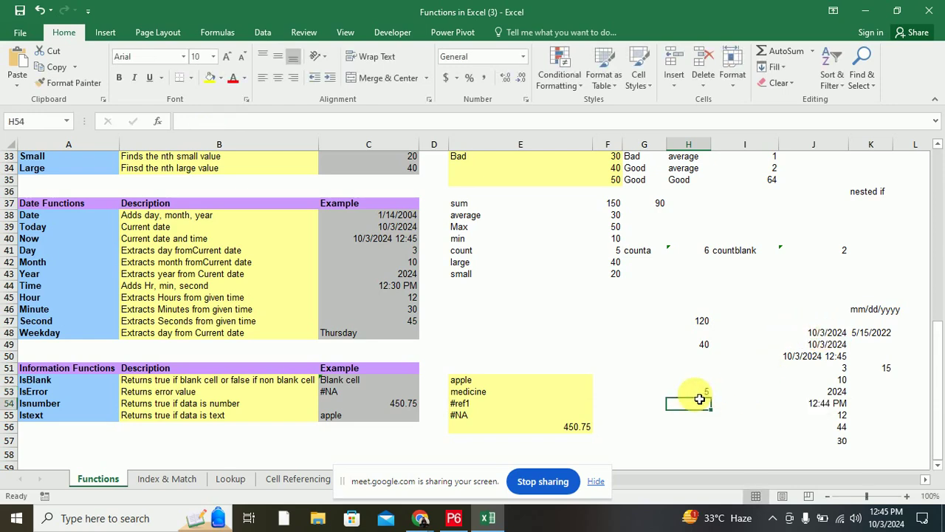
{"action": "left_click", "coordinate": [699, 398]}
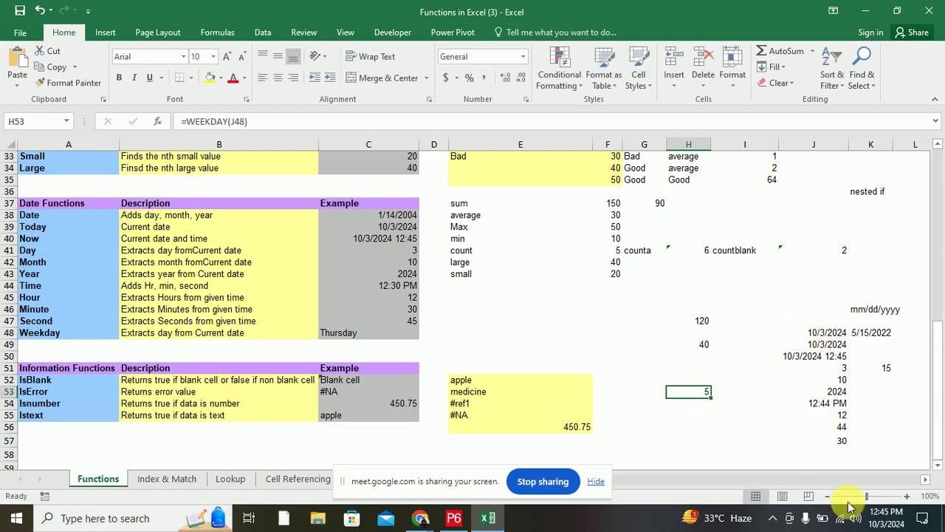
{"action": "left_click", "coordinate": [889, 517]}
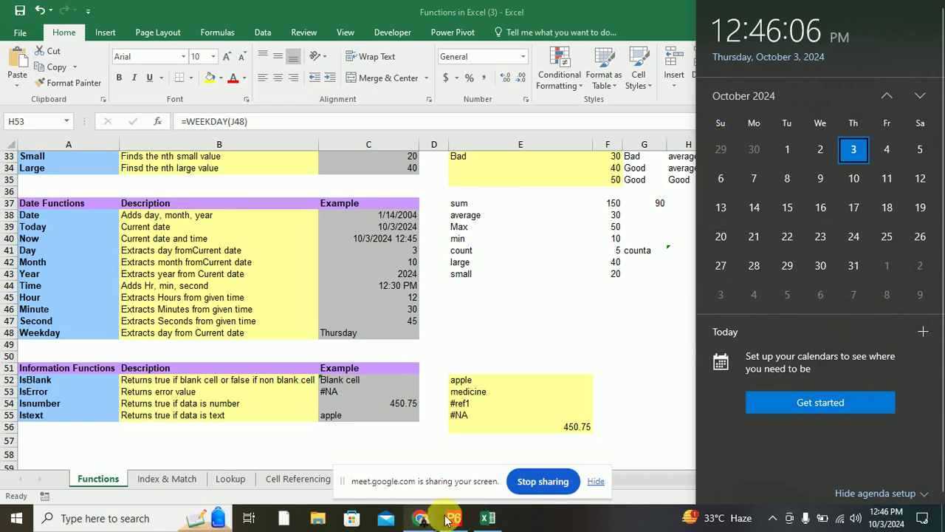
- On the functions-by-category page, collapse Logical and expand the Date and time functions list
{"action": "left_click", "coordinate": [489, 519]}
{"action": "mouse_move", "coordinate": [422, 517]}
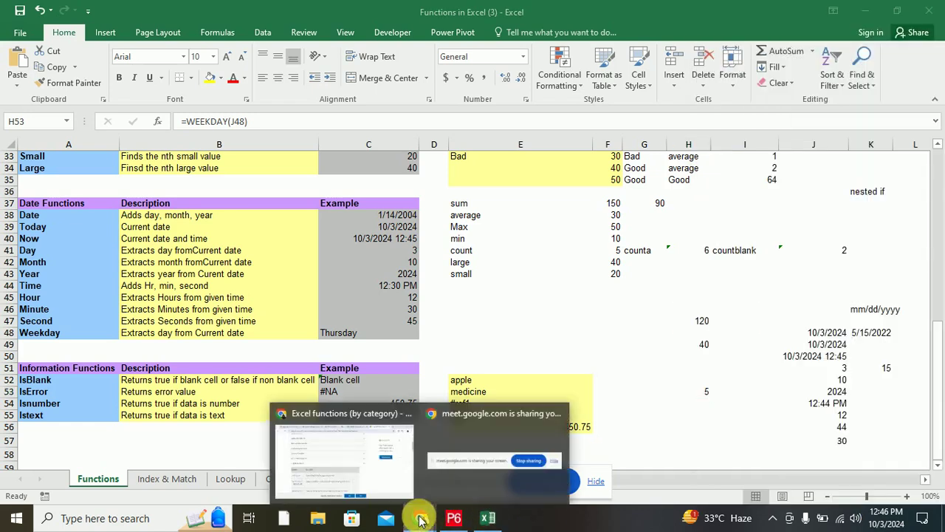
{"action": "left_click", "coordinate": [343, 465]}
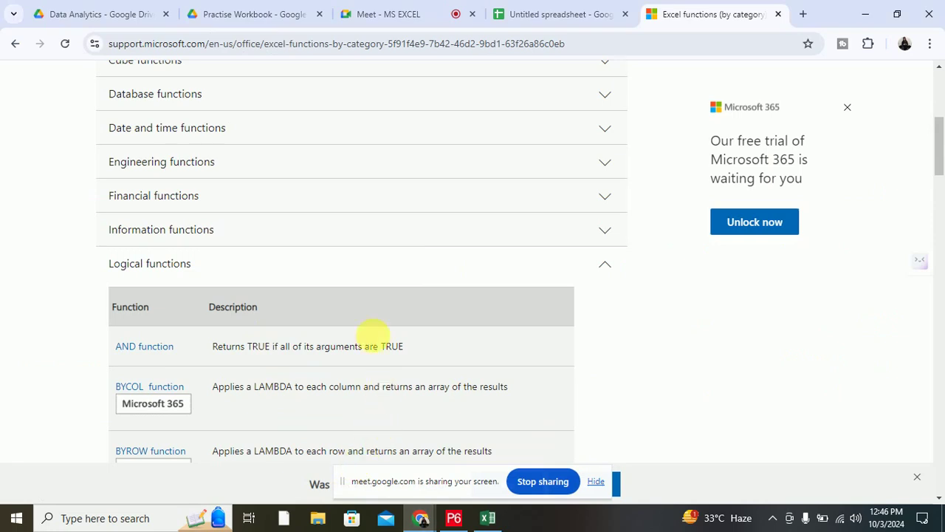
{"action": "left_click", "coordinate": [599, 267]}
{"action": "left_click", "coordinate": [606, 129]}
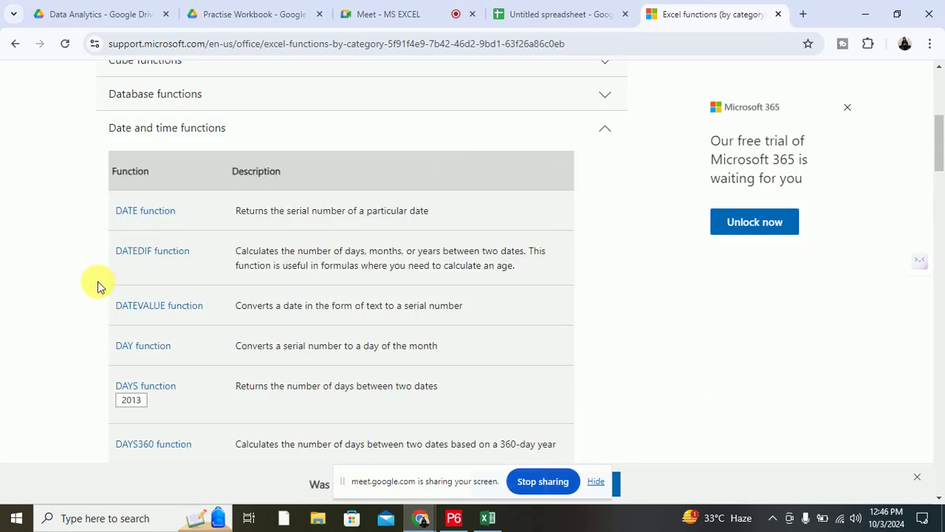
{"action": "scroll", "coordinate": [197, 349], "scroll_direction": "down", "scroll_amount": 2}
{"action": "scroll", "coordinate": [197, 348], "scroll_direction": "down", "scroll_amount": 2}
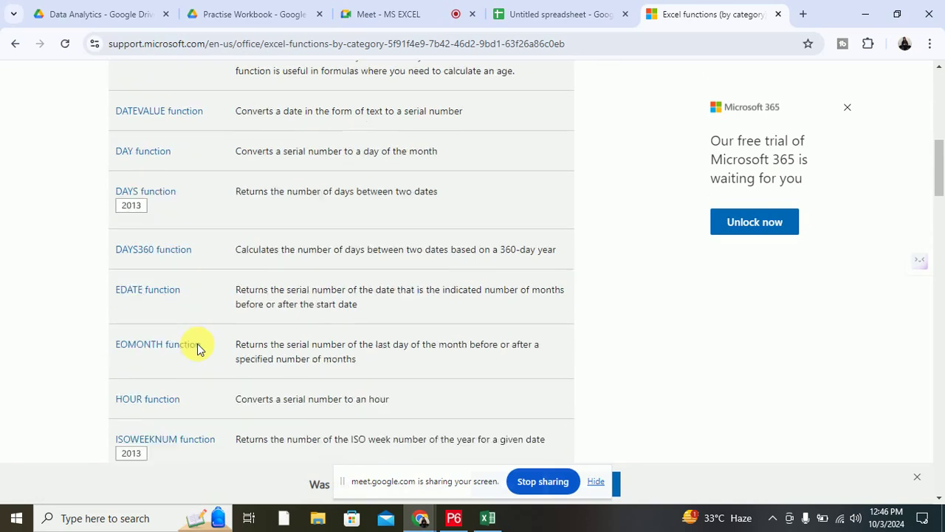
{"action": "scroll", "coordinate": [197, 348], "scroll_direction": "down", "scroll_amount": 2}
{"action": "scroll", "coordinate": [198, 349], "scroll_direction": "down", "scroll_amount": 2}
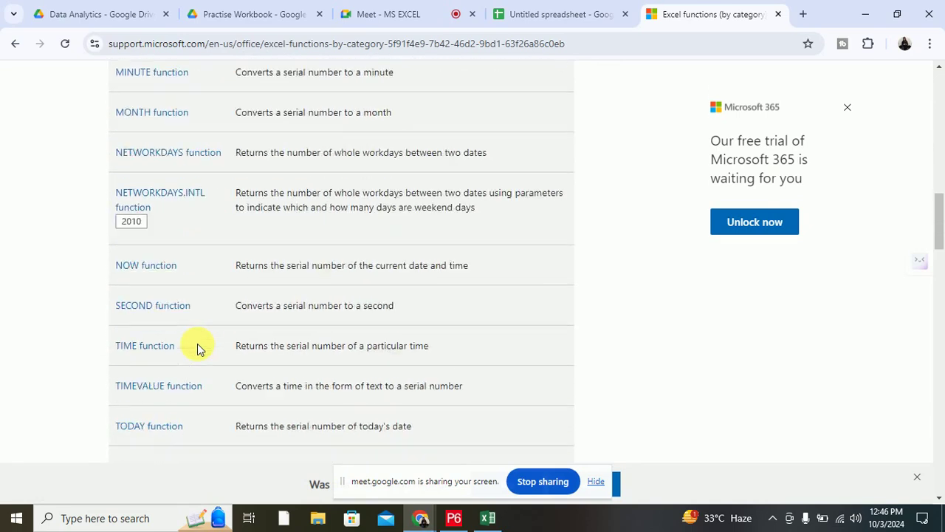
{"action": "scroll", "coordinate": [197, 349], "scroll_direction": "down", "scroll_amount": 2}
{"action": "scroll", "coordinate": [197, 348], "scroll_direction": "down", "scroll_amount": 1}
- Open and close the WORKDAY article, then open the WEEKDAY article in a new tab
{"action": "middle_click", "coordinate": [155, 351]}
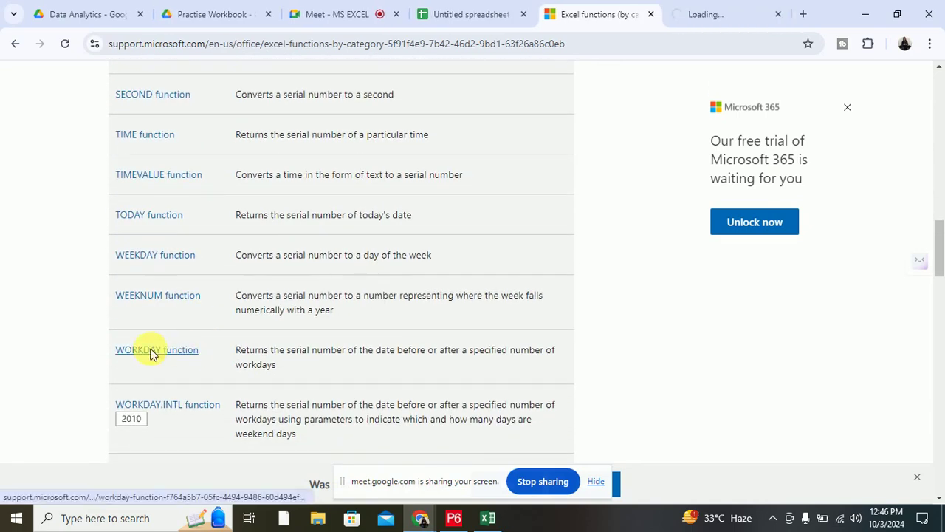
{"action": "left_click", "coordinate": [728, 15]}
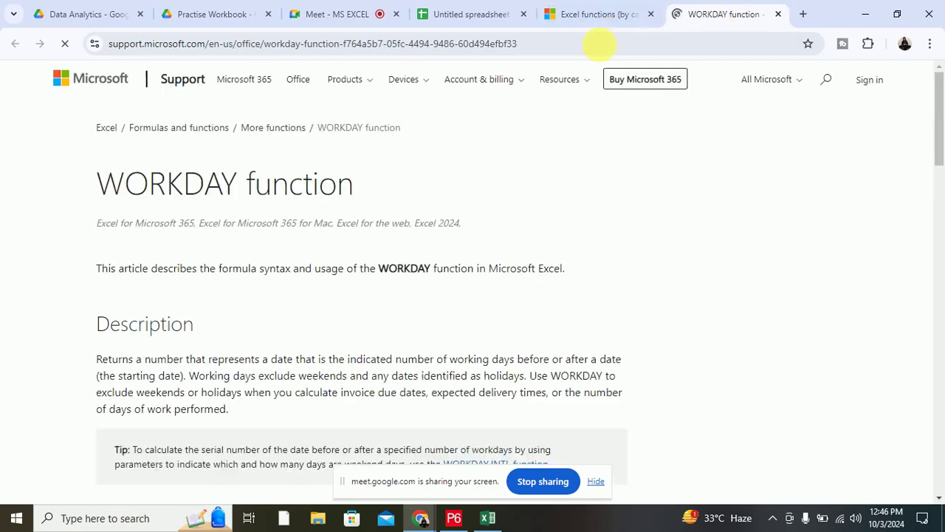
{"action": "left_click", "coordinate": [594, 14]}
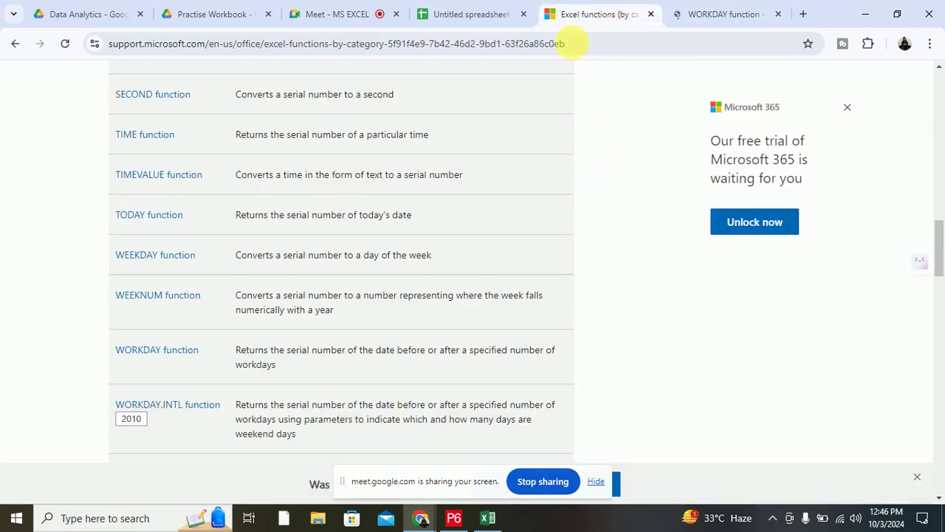
{"action": "middle_click", "coordinate": [154, 255]}
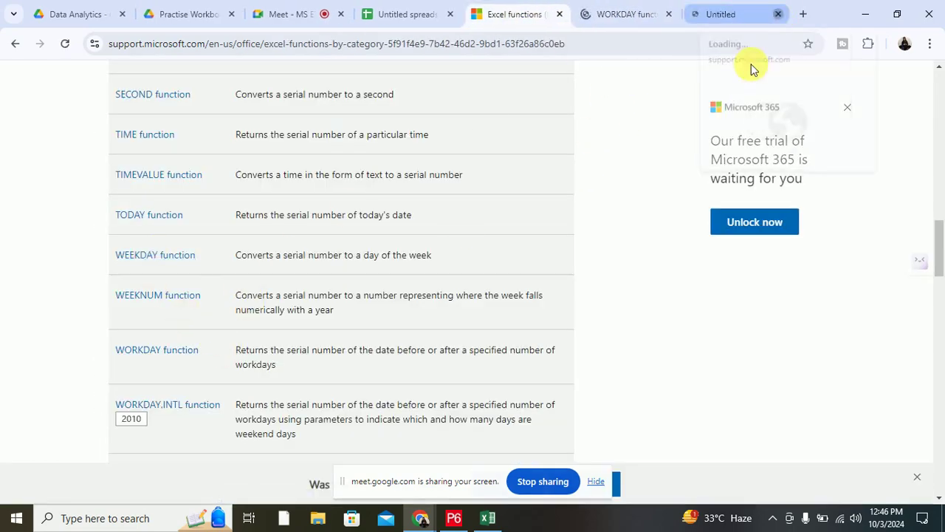
{"action": "left_click", "coordinate": [709, 14]}
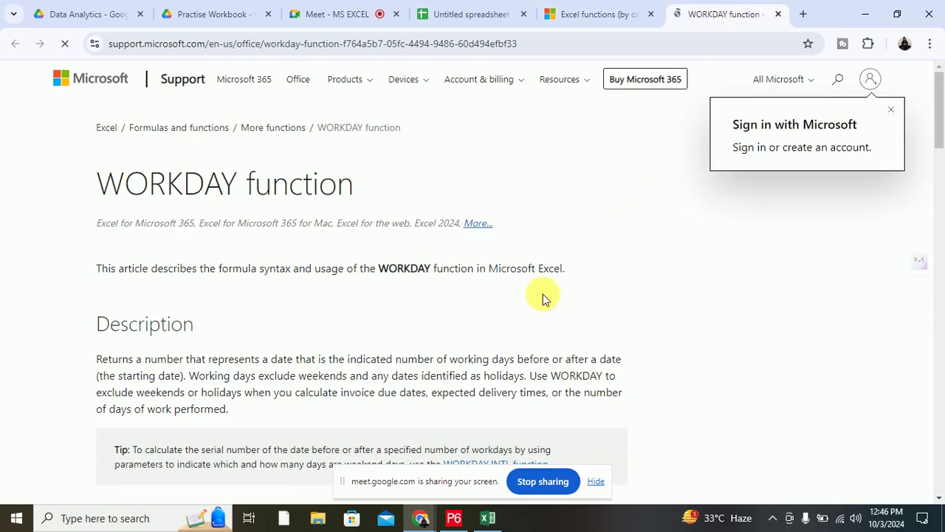
{"action": "scroll", "coordinate": [543, 299], "scroll_direction": "down", "scroll_amount": 6}
{"action": "scroll", "coordinate": [304, 244], "scroll_direction": "down", "scroll_amount": 1}
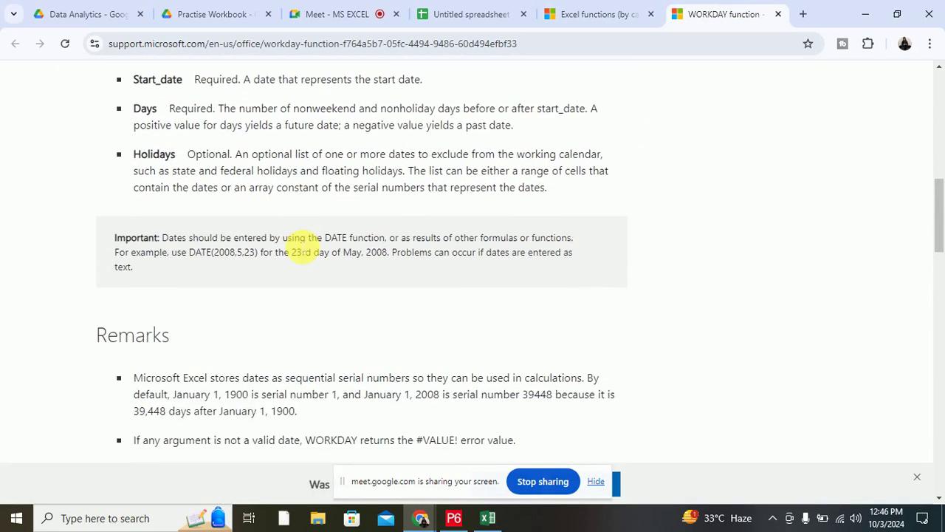
{"action": "scroll", "coordinate": [302, 251], "scroll_direction": "up", "scroll_amount": 1}
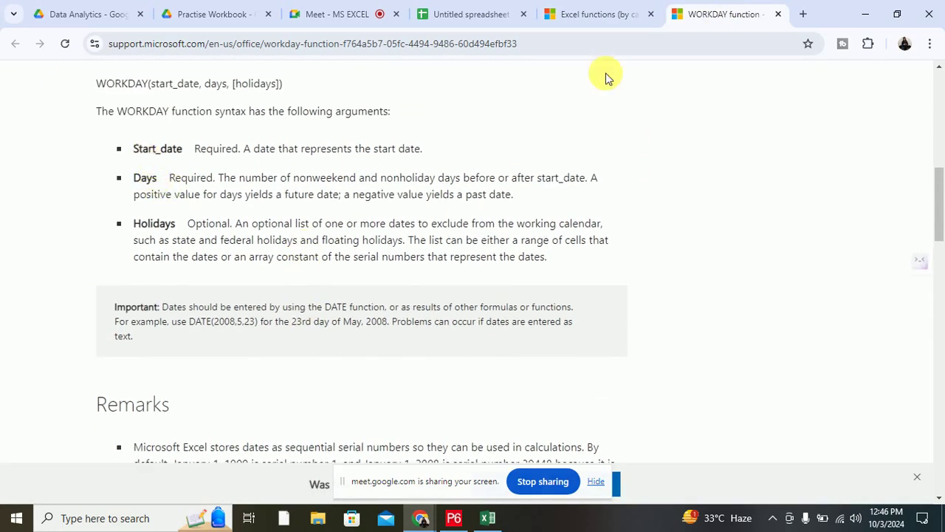
{"action": "left_click", "coordinate": [777, 16]}
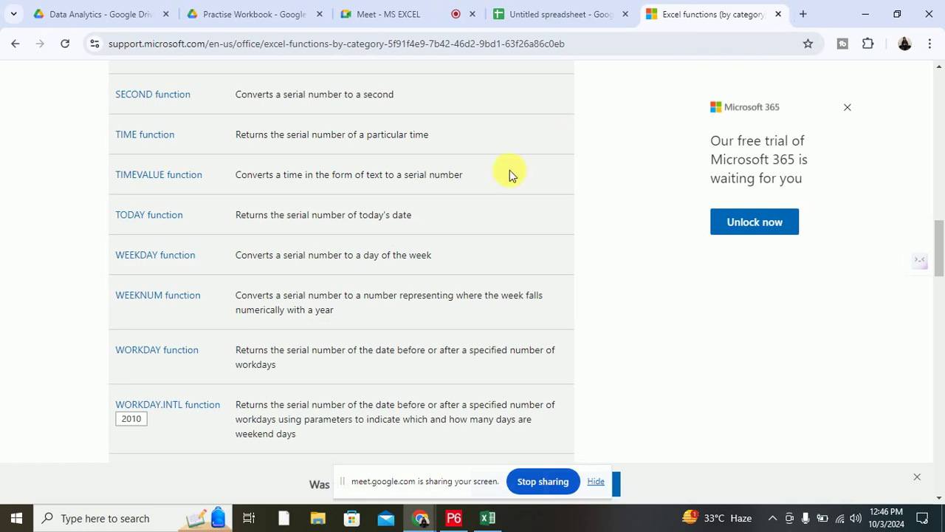
{"action": "middle_click", "coordinate": [141, 255]}
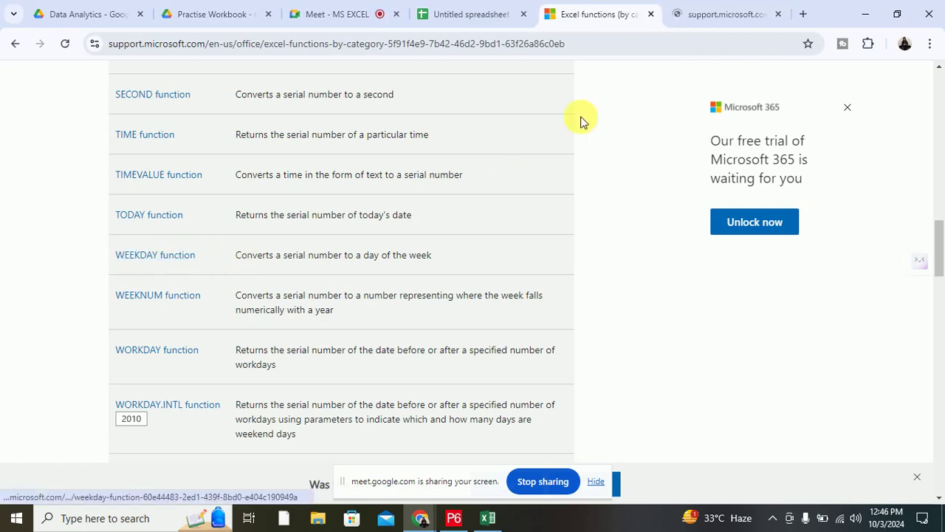
- In the WEEKDAY article, highlight return_type 1: Sunday as day 1 through Saturday as 7
{"action": "left_click", "coordinate": [734, 13]}
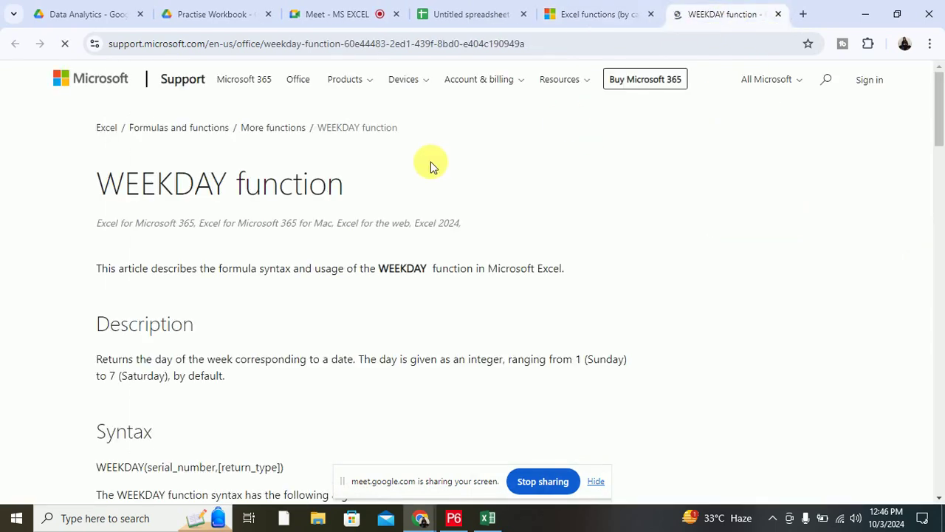
{"action": "scroll", "coordinate": [427, 246], "scroll_direction": "down", "scroll_amount": 3}
{"action": "scroll", "coordinate": [428, 247], "scroll_direction": "down", "scroll_amount": 2}
{"action": "scroll", "coordinate": [427, 250], "scroll_direction": "down", "scroll_amount": 1}
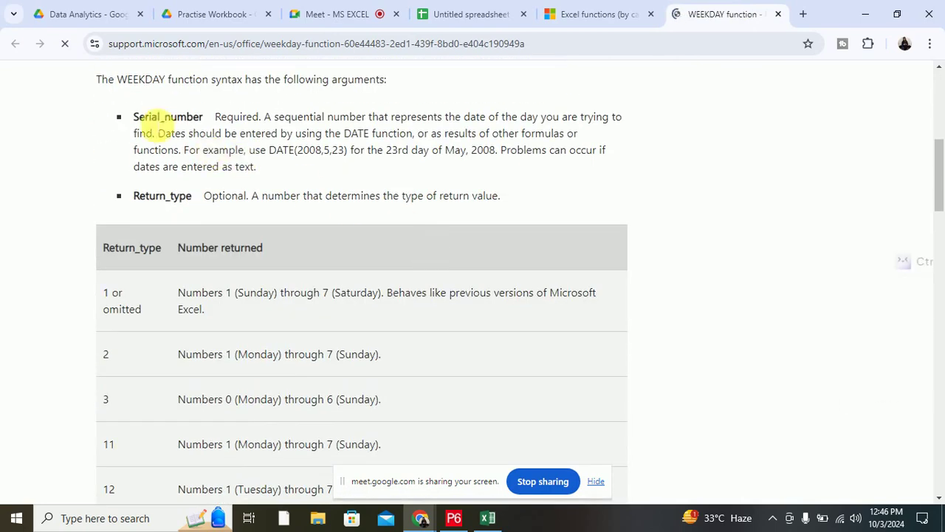
{"action": "left_click_drag", "start_coordinate": [127, 118], "coordinate": [205, 120]}
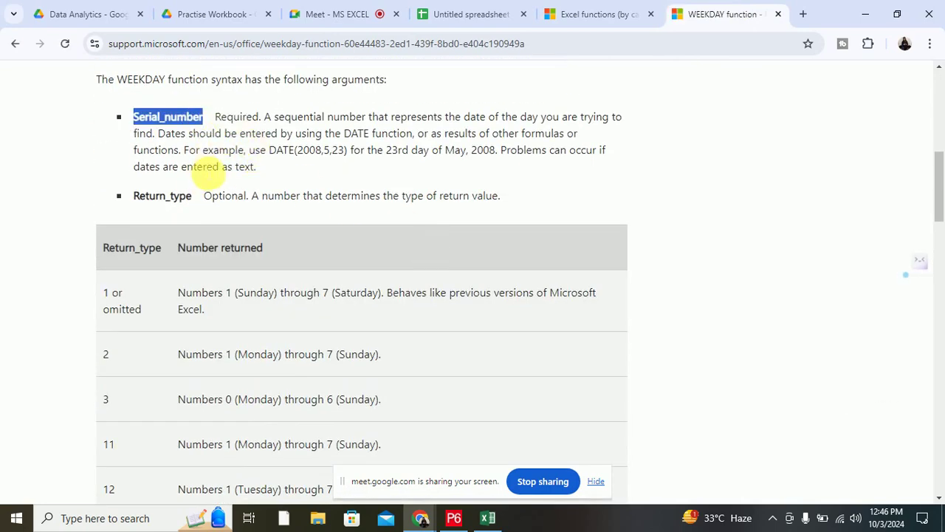
{"action": "scroll", "coordinate": [218, 188], "scroll_direction": "down", "scroll_amount": 1}
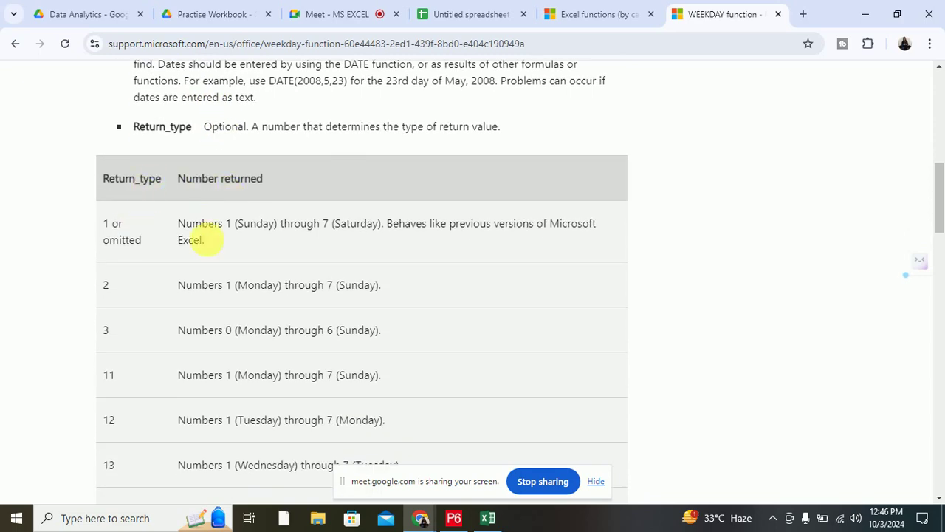
{"action": "left_click_drag", "start_coordinate": [102, 223], "coordinate": [108, 224]}
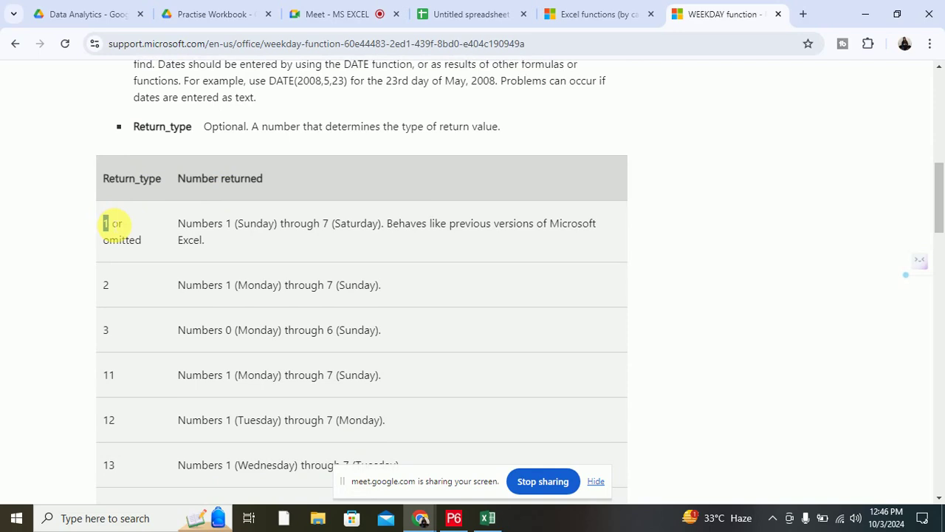
{"action": "left_click_drag", "start_coordinate": [238, 223], "coordinate": [270, 224]}
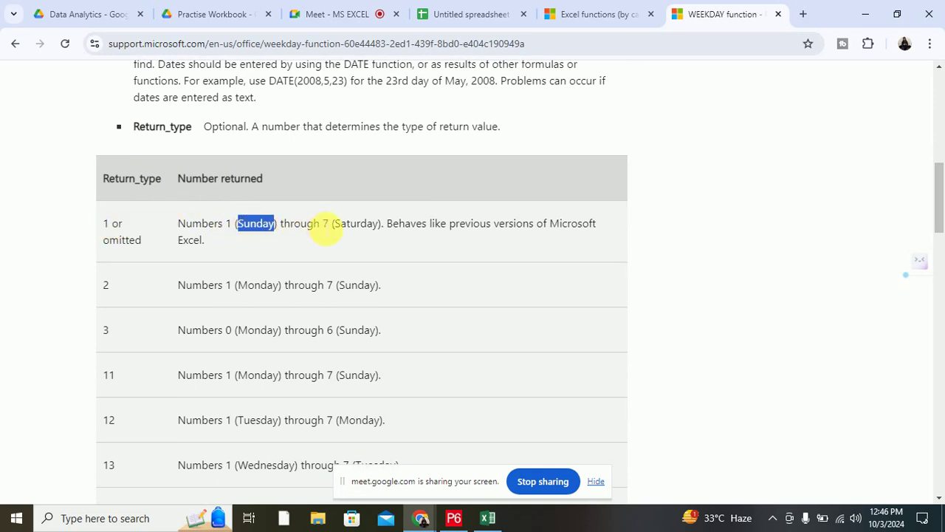
{"action": "left_click_drag", "start_coordinate": [330, 224], "coordinate": [379, 235]}
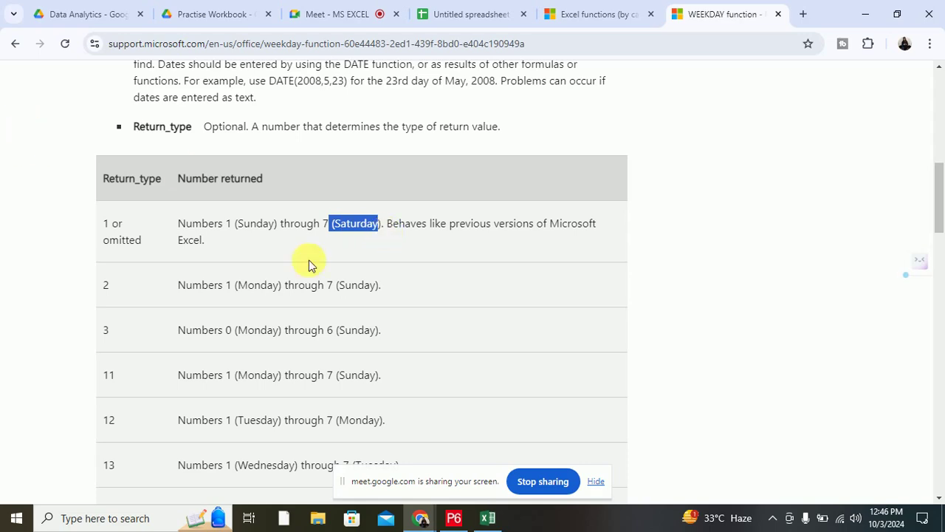
- Highlight return_type 2, which counts Monday through Sunday, then go back to Excel
{"action": "scroll", "coordinate": [380, 259], "scroll_direction": "down", "scroll_amount": 1}
{"action": "left_click", "coordinate": [678, 239]}
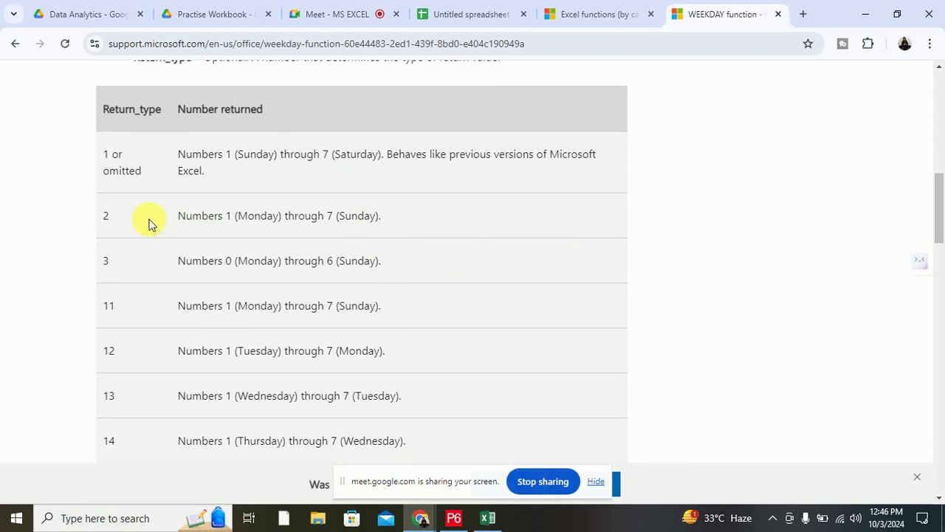
{"action": "double_click", "coordinate": [106, 216]}
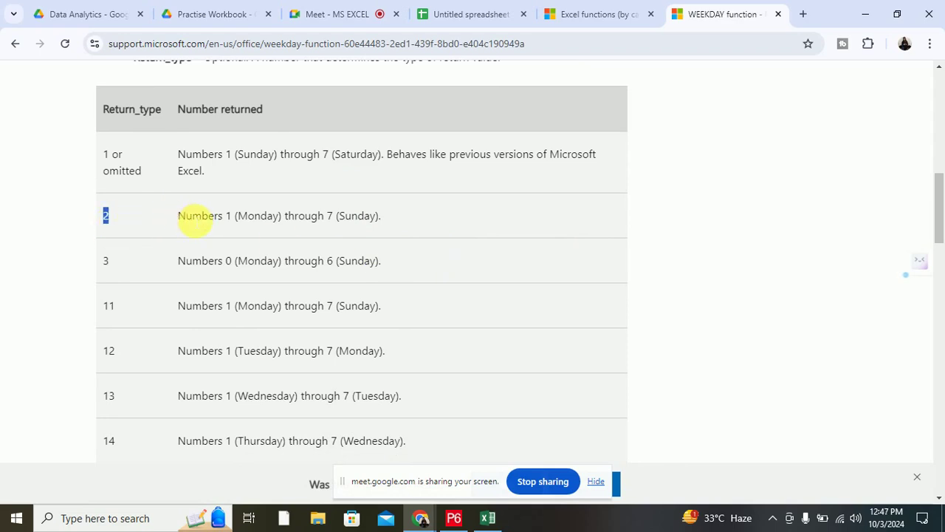
{"action": "left_click_drag", "start_coordinate": [178, 216], "coordinate": [383, 216]}
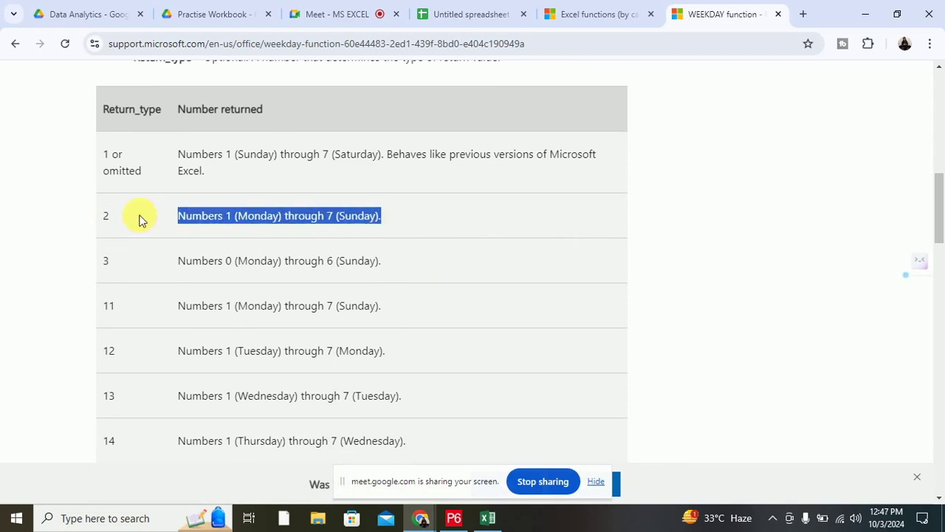
{"action": "double_click", "coordinate": [105, 216]}
{"action": "left_click", "coordinate": [485, 521]}
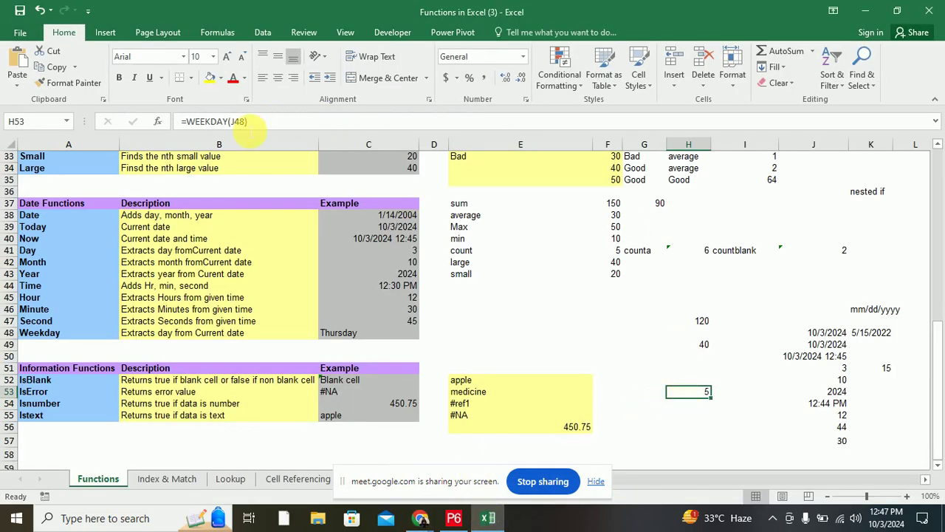
- Change H53 to =WEEKDAY(J48,2) so it returns 4, and recheck the calendar
{"action": "left_click", "coordinate": [249, 124]}
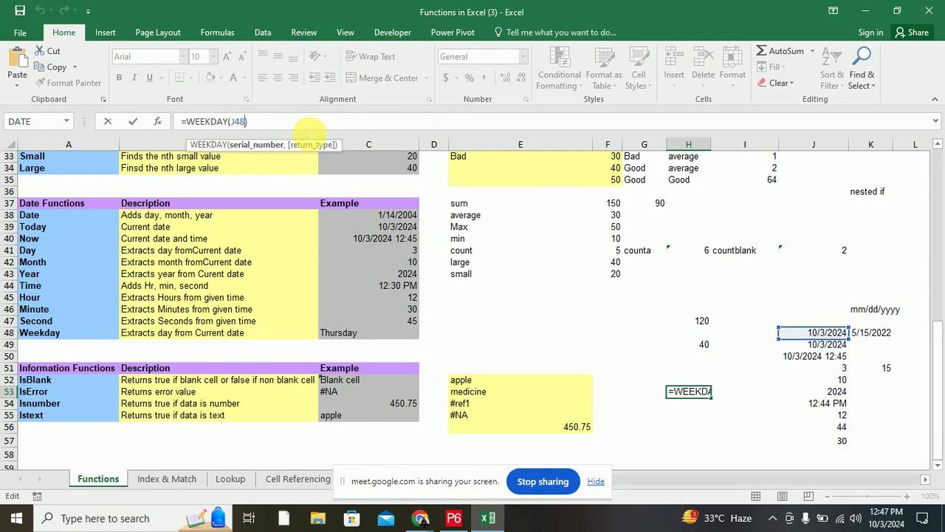
{"action": "type", "text": ",2"}
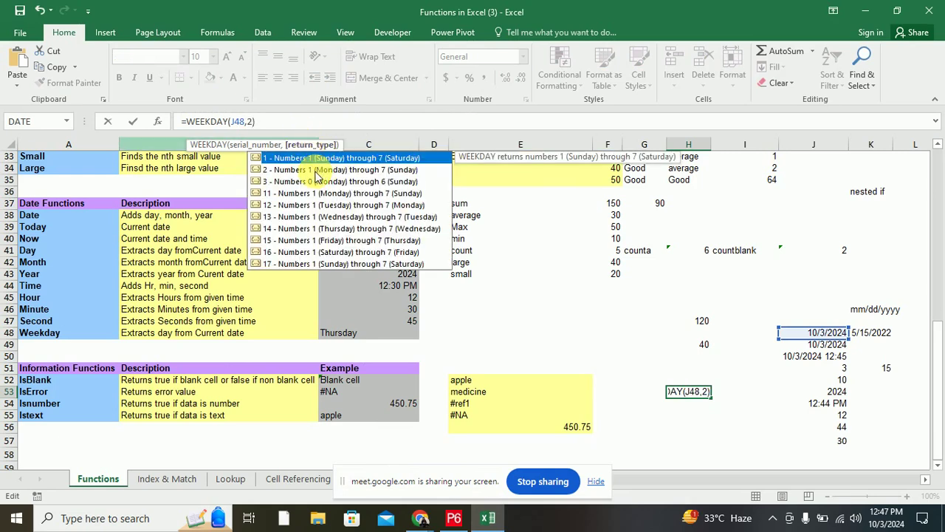
{"action": "key", "text": "Return"}
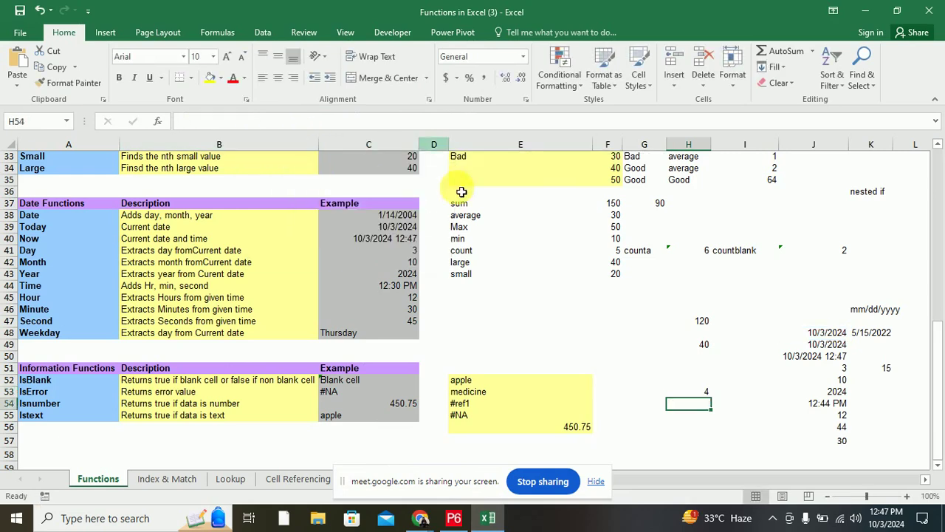
{"action": "left_click", "coordinate": [695, 396]}
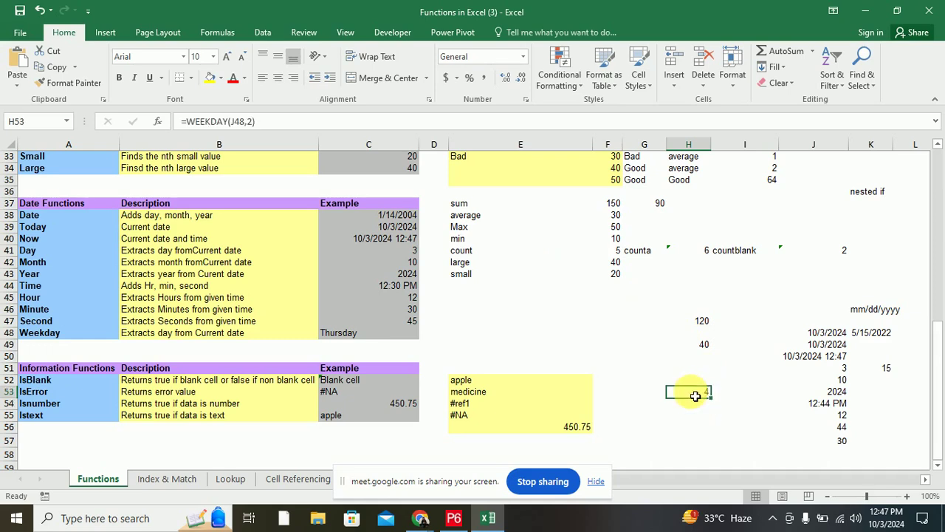
{"action": "left_click", "coordinate": [886, 521]}
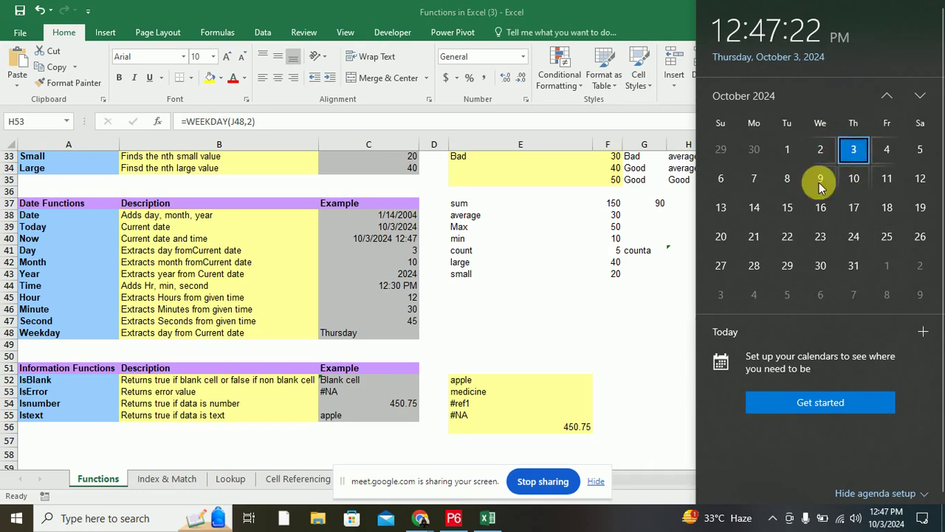
{"action": "left_click", "coordinate": [630, 355]}
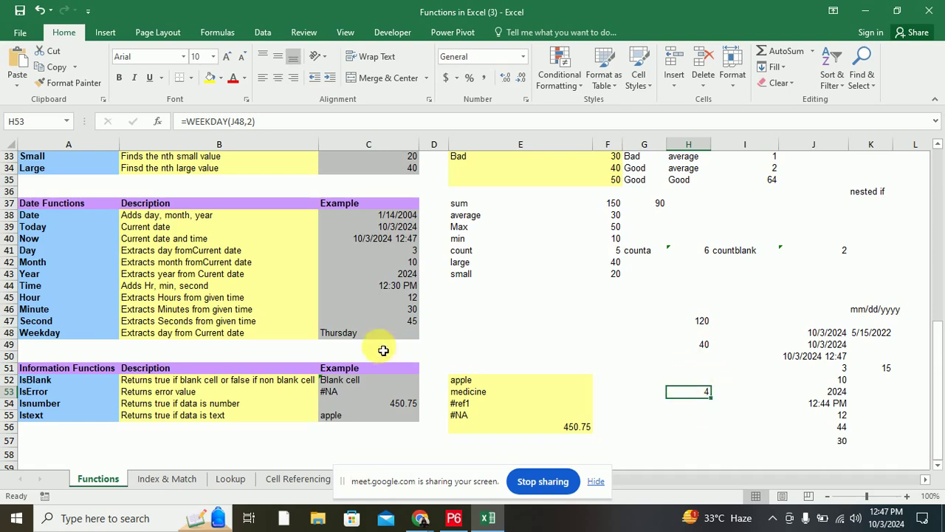
{"action": "left_click", "coordinate": [420, 517]}
{"action": "left_click", "coordinate": [361, 462]}
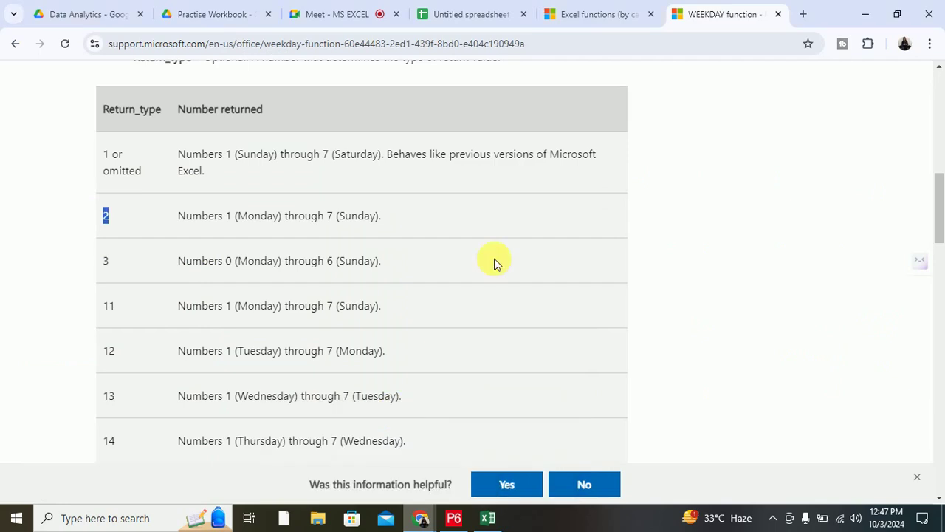
{"action": "left_click", "coordinate": [466, 12]}
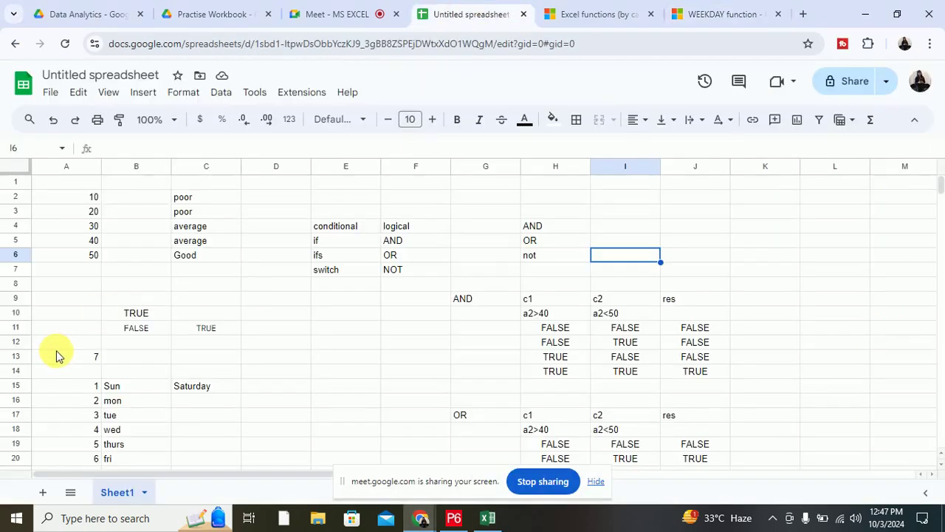
{"action": "left_click", "coordinate": [207, 382]}
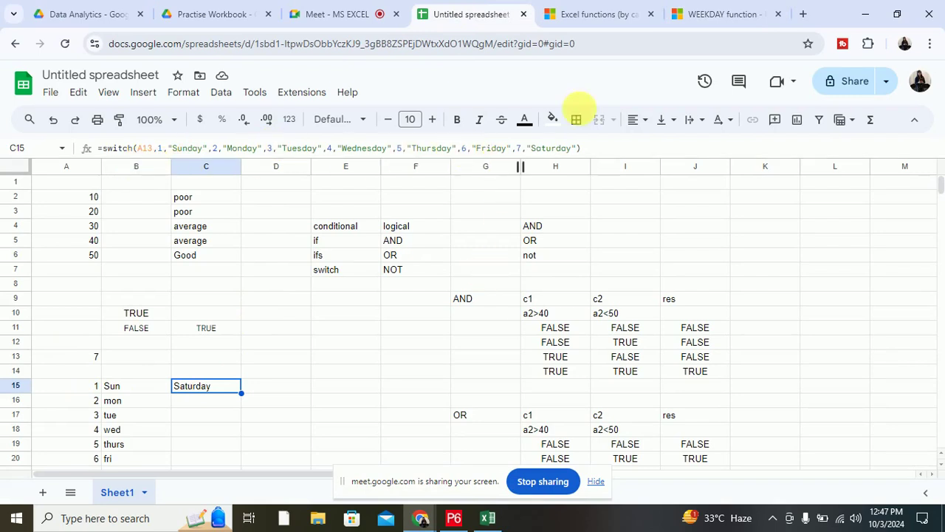
{"action": "left_click", "coordinate": [724, 14]}
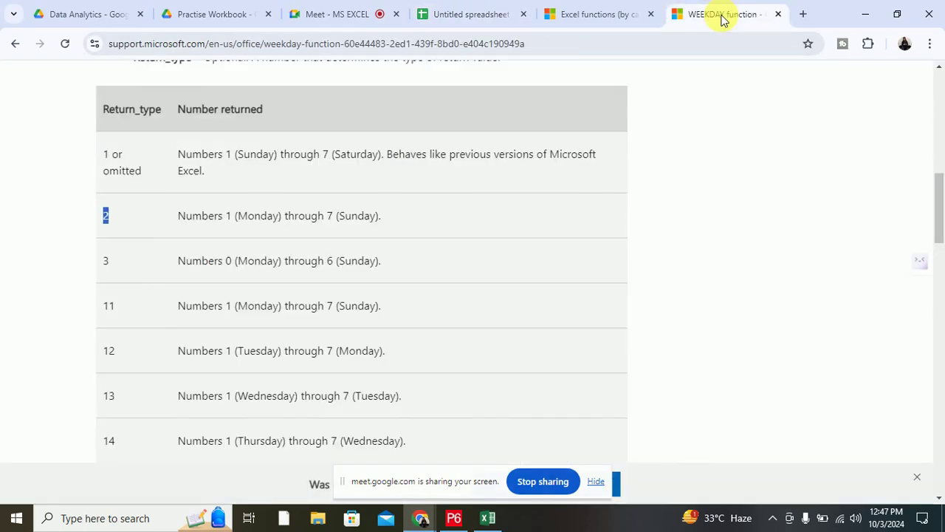
{"action": "left_click", "coordinate": [488, 518]}
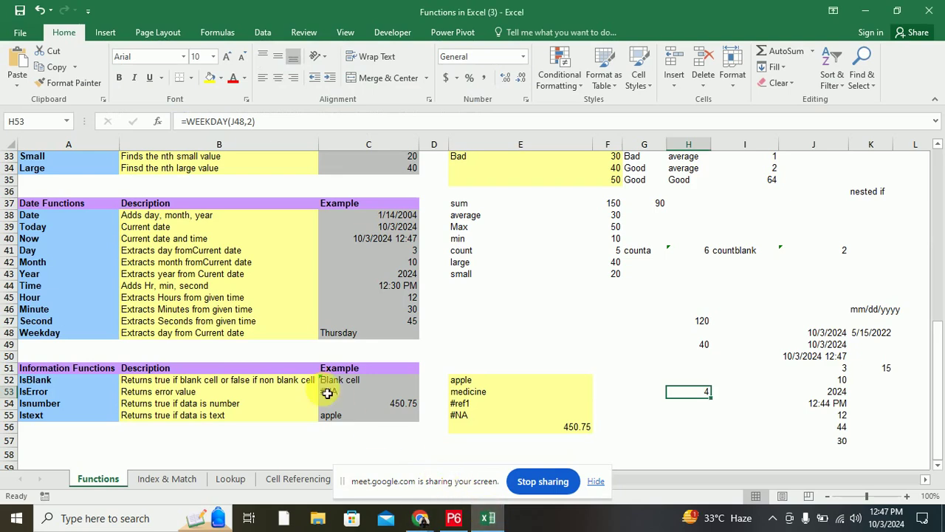
- Inspect the =TEXT(WEEKDAY(TODAY()),"dddd") formula returning Thursday in C48
{"action": "left_click", "coordinate": [491, 334]}
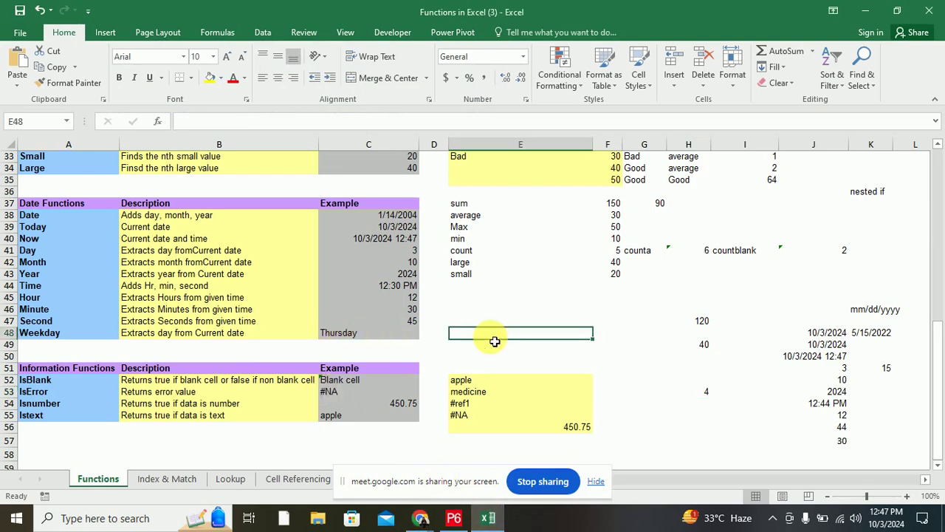
{"action": "left_click", "coordinate": [378, 336]}
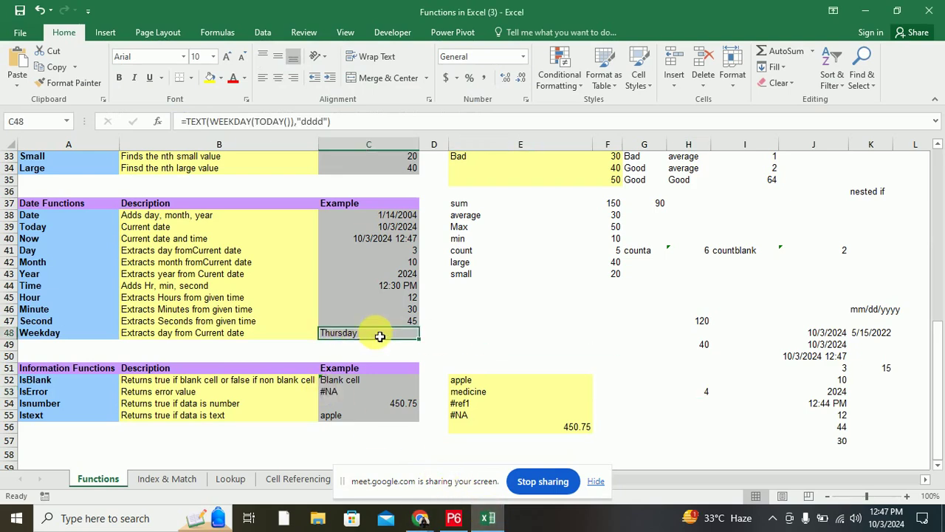
{"action": "scroll", "coordinate": [217, 302], "scroll_direction": "up", "scroll_amount": 1}
{"action": "scroll", "coordinate": [217, 302], "scroll_direction": "up", "scroll_amount": 4}
{"action": "scroll", "coordinate": [84, 226], "scroll_direction": "up", "scroll_amount": 1}
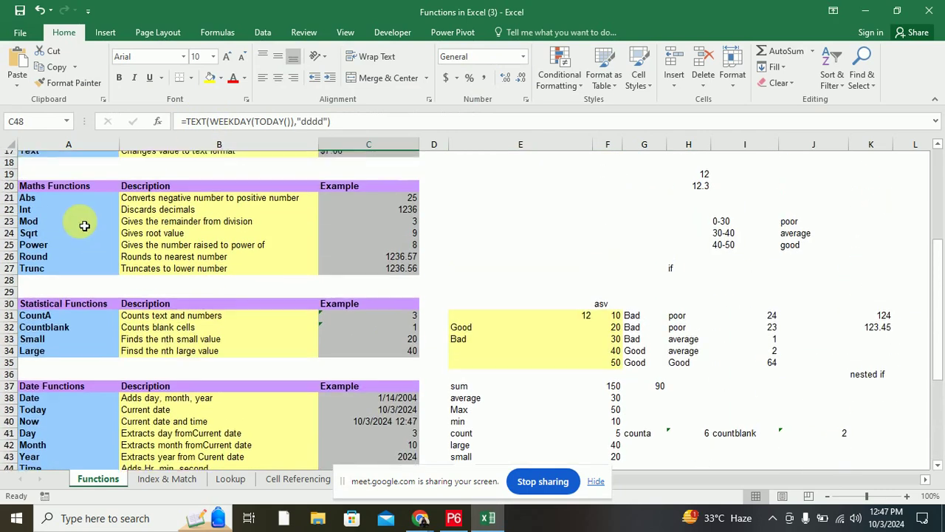
{"action": "scroll", "coordinate": [84, 226], "scroll_direction": "up", "scroll_amount": 3}
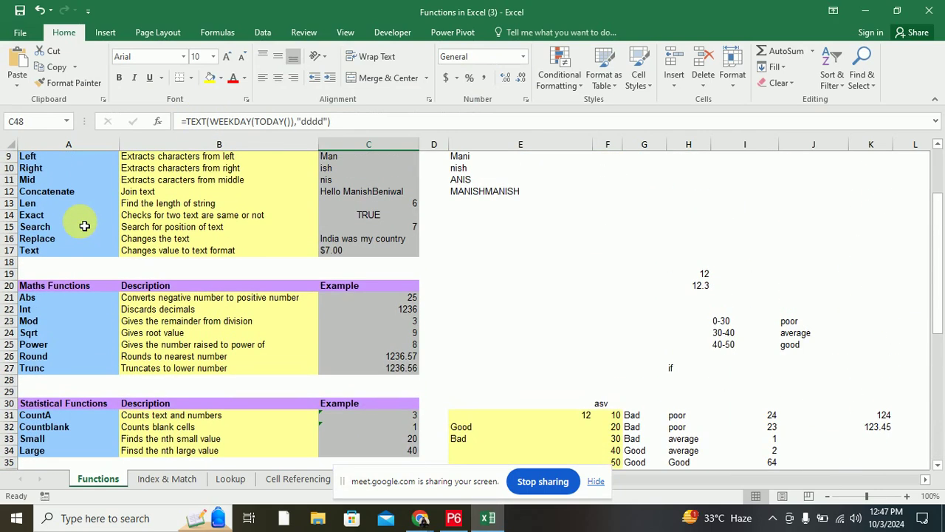
- Review the Text function's description and example in row 17, then return to C48
{"action": "left_click", "coordinate": [40, 254]}
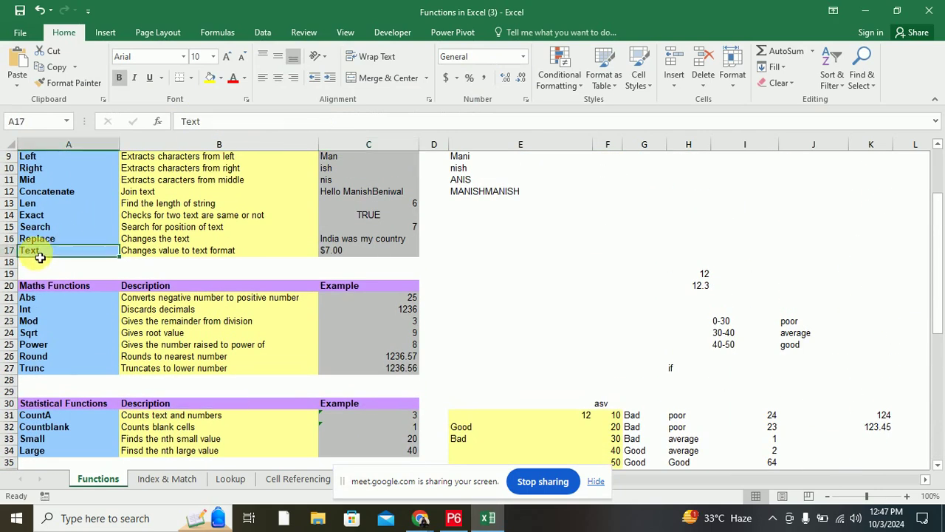
{"action": "left_click", "coordinate": [215, 254]}
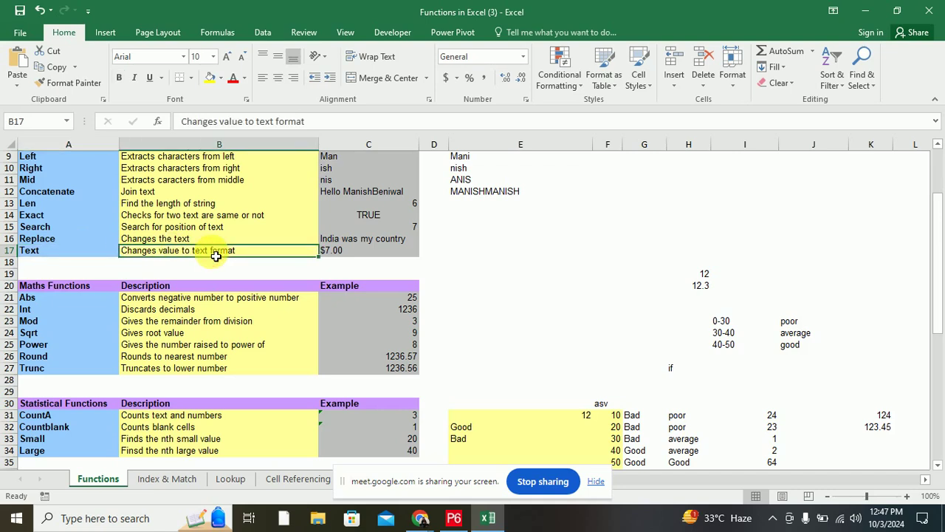
{"action": "left_click", "coordinate": [331, 249]}
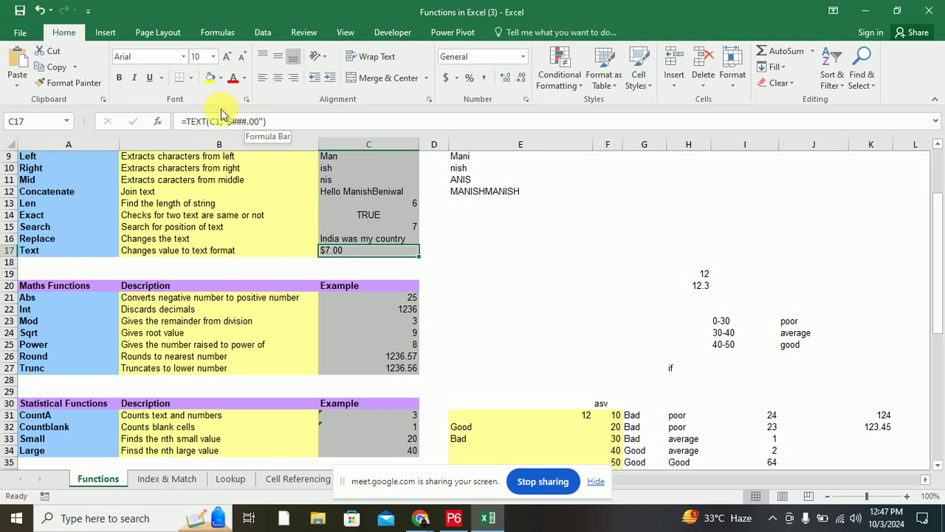
{"action": "scroll", "coordinate": [379, 301], "scroll_direction": "down", "scroll_amount": 5}
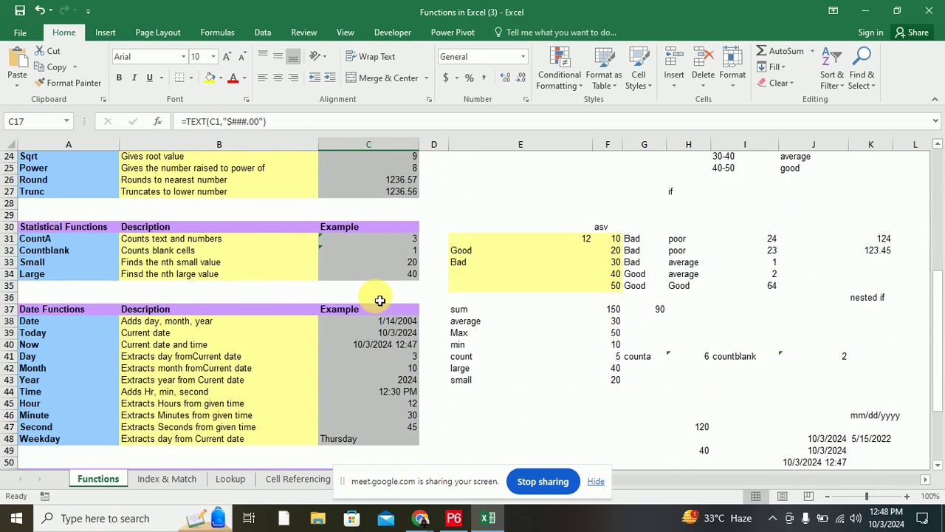
{"action": "scroll", "coordinate": [379, 301], "scroll_direction": "down", "scroll_amount": 1}
{"action": "left_click", "coordinate": [401, 405]}
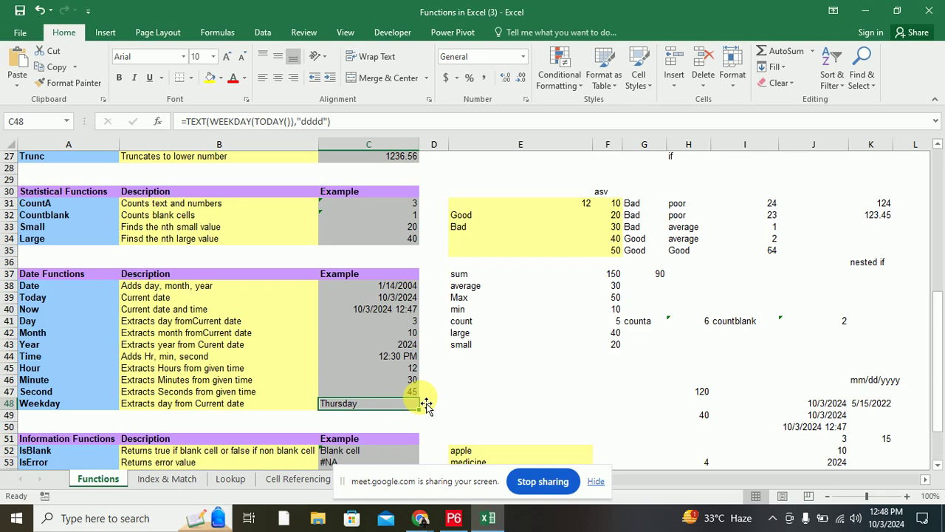
{"action": "scroll", "coordinate": [427, 405], "scroll_direction": "down", "scroll_amount": 2}
{"action": "scroll", "coordinate": [427, 404], "scroll_direction": "down", "scroll_amount": 1}
- Enter a TEXT(WEEKDAY(J48)) day-name formula in H55, with the dddd format unquoted
{"action": "left_click", "coordinate": [707, 384]}
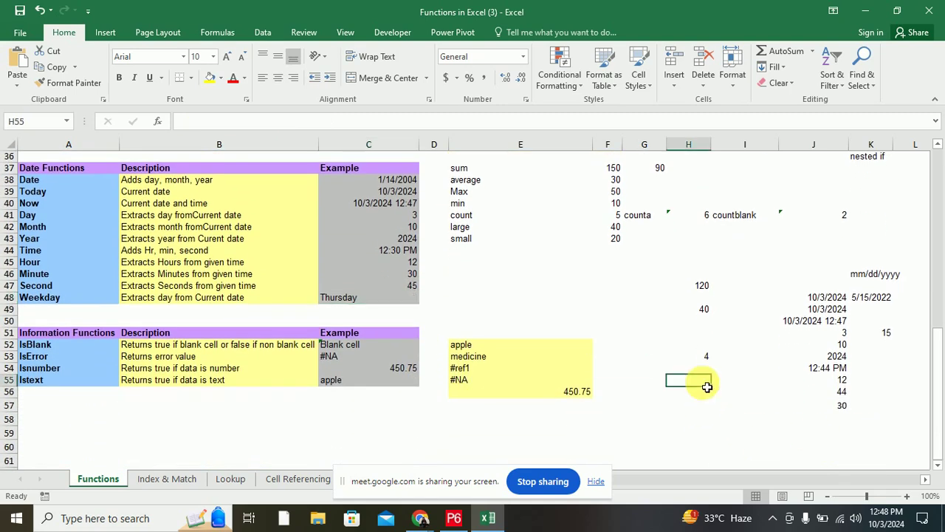
{"action": "type", "text": "=text"}
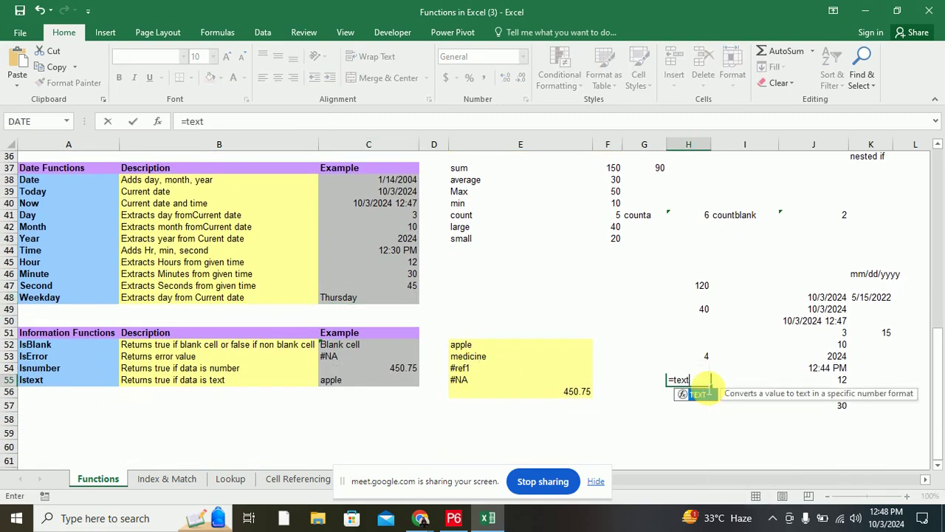
{"action": "type", "text": "(weekday"}
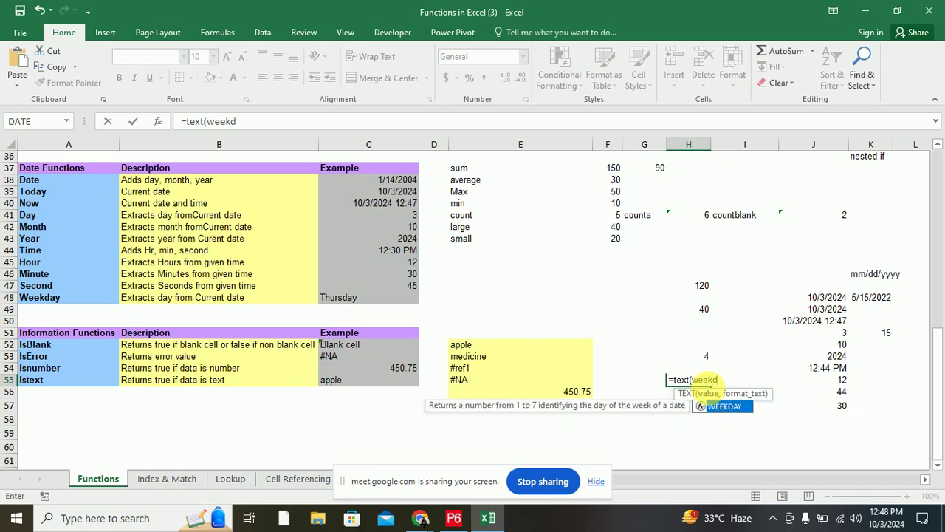
{"action": "type", "text": "("}
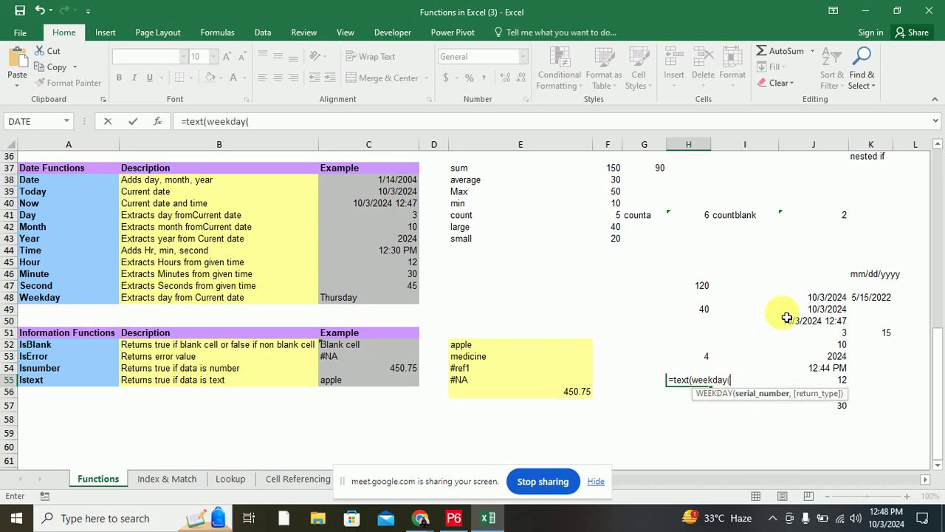
{"action": "left_click", "coordinate": [800, 300]}
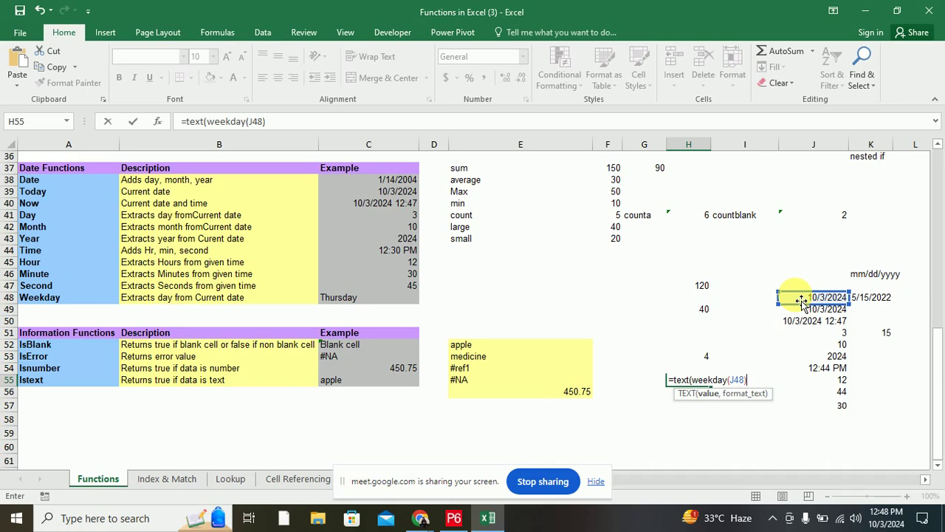
{"action": "type", "text": ","}
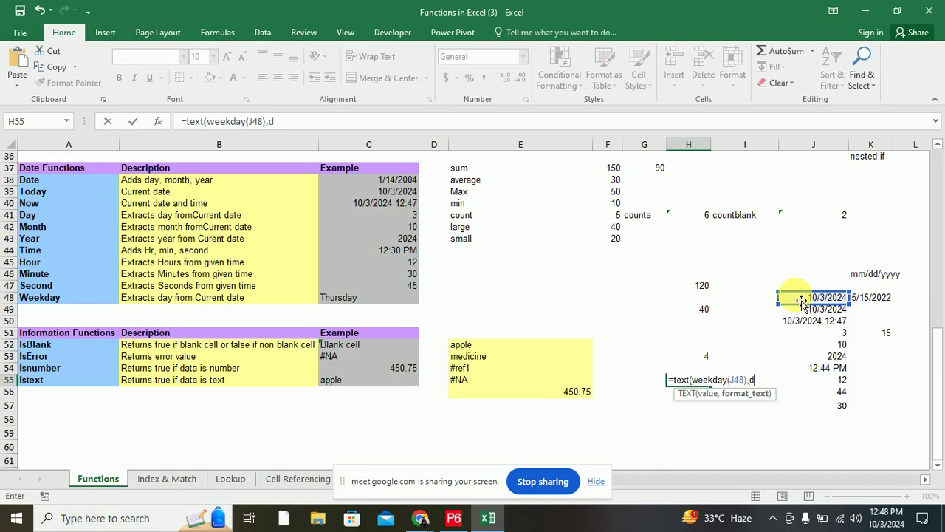
{"action": "type", "text": "dddd"}
{"action": "key", "text": "Return"}
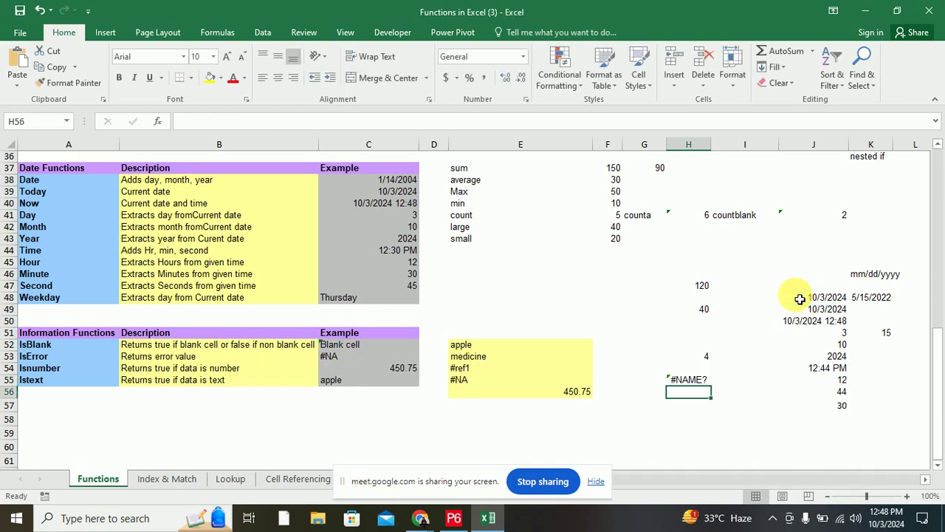
- Fix H55's #NAME? error by quoting the format: =TEXT(WEEKDAY(J48),"dddd") shows Thursday
{"action": "left_click", "coordinate": [369, 299]}
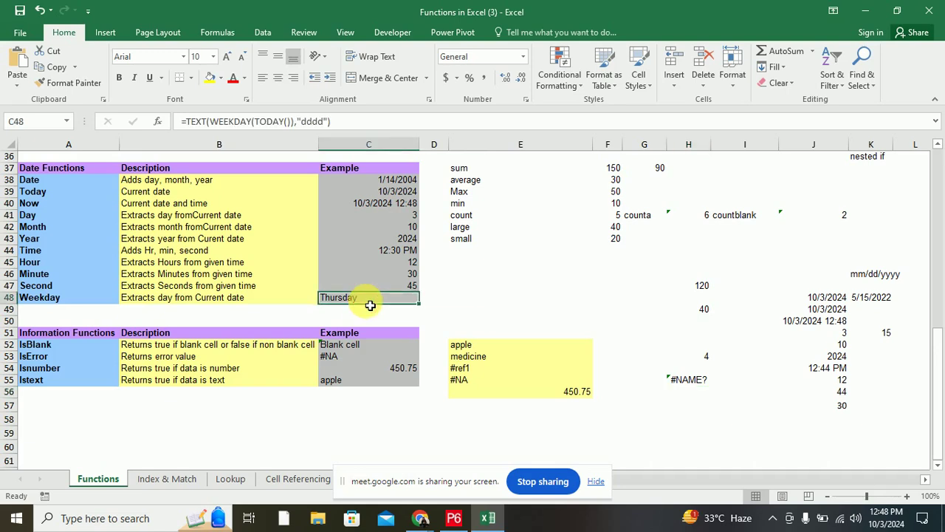
{"action": "left_click", "coordinate": [687, 381]}
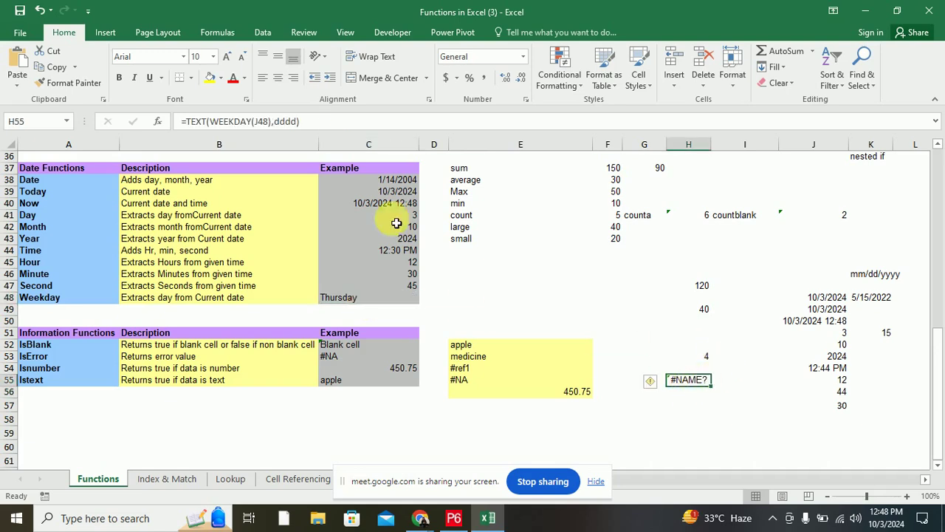
{"action": "left_click", "coordinate": [284, 127]}
{"action": "left_click", "coordinate": [275, 122]}
{"action": "type", "text": "\""}
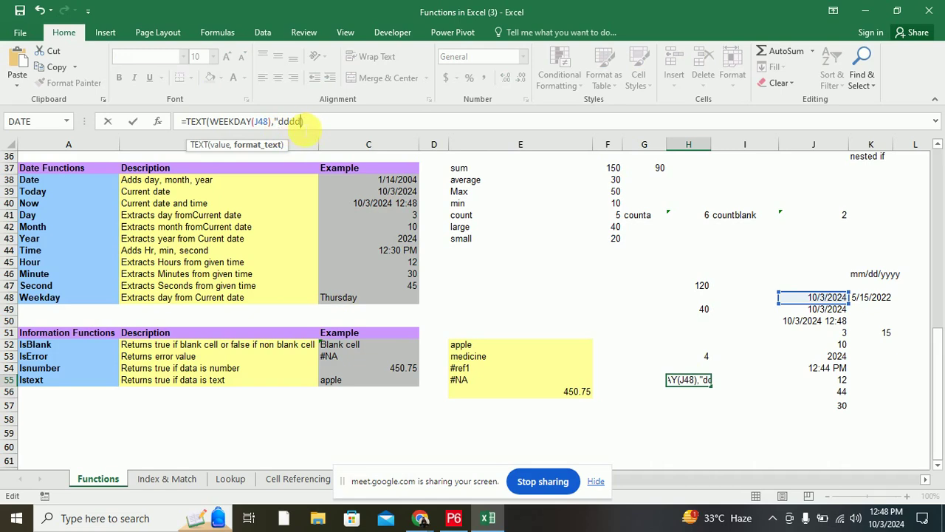
{"action": "left_click", "coordinate": [303, 122]}
{"action": "type", "text": "\""}
{"action": "key", "text": "Return"}
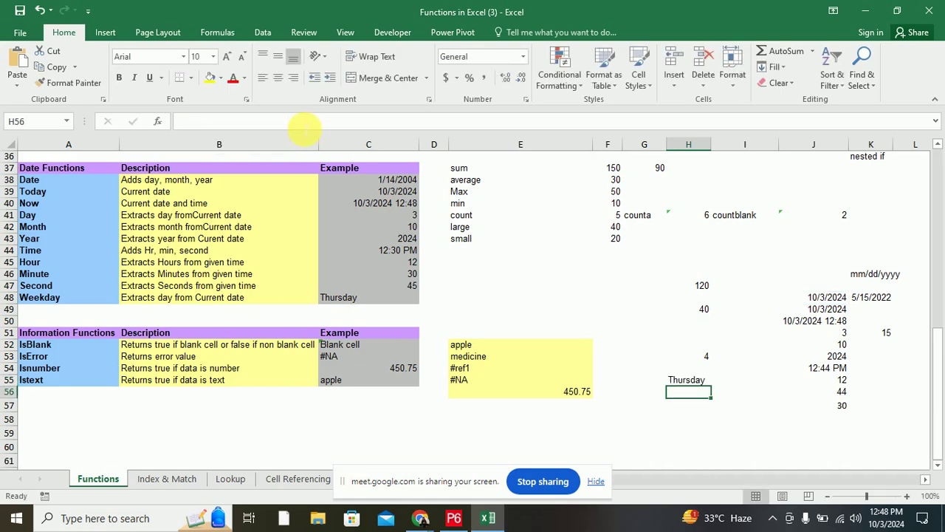
- Compare H55 with H53, undo an accidental edit, and browse Formulas > Date & Time functions
{"action": "left_click", "coordinate": [686, 381]}
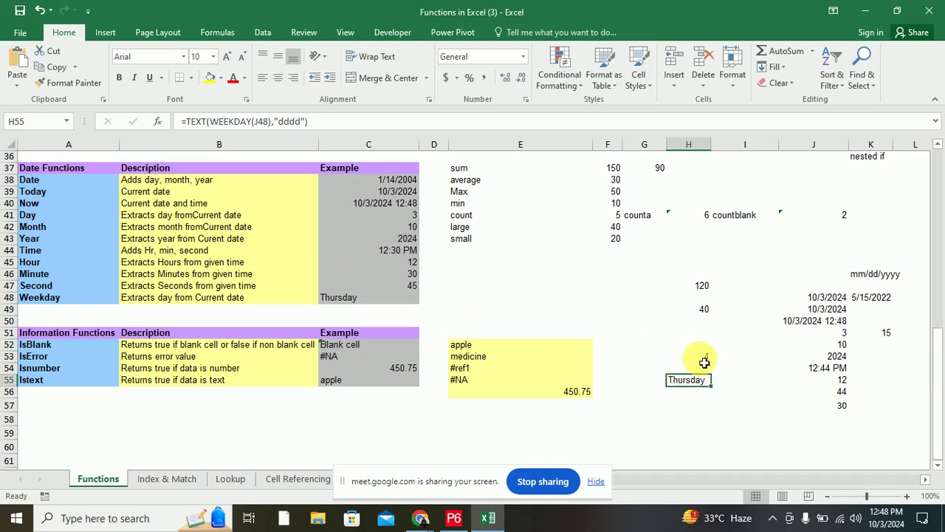
{"action": "left_click", "coordinate": [703, 360]}
{"action": "left_click", "coordinate": [694, 380]}
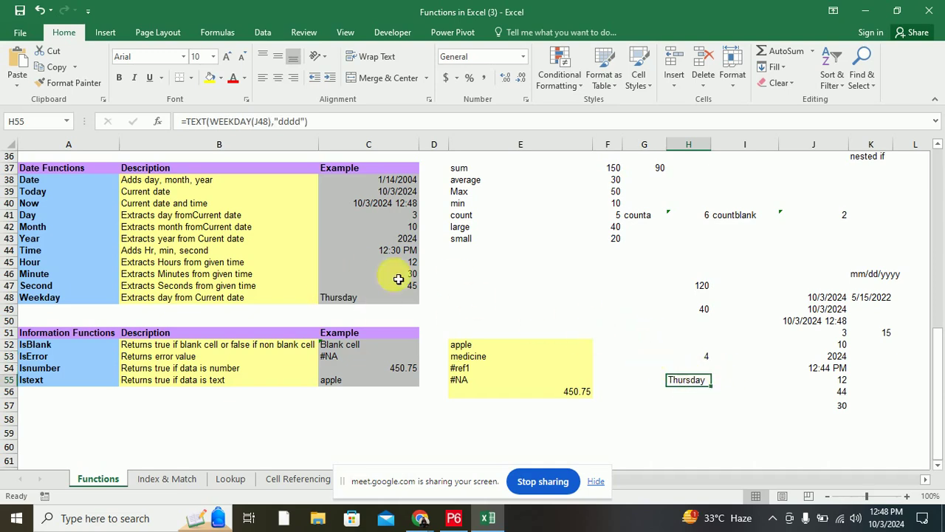
{"action": "left_click", "coordinate": [289, 123]}
{"action": "triple_click", "coordinate": [193, 123]}
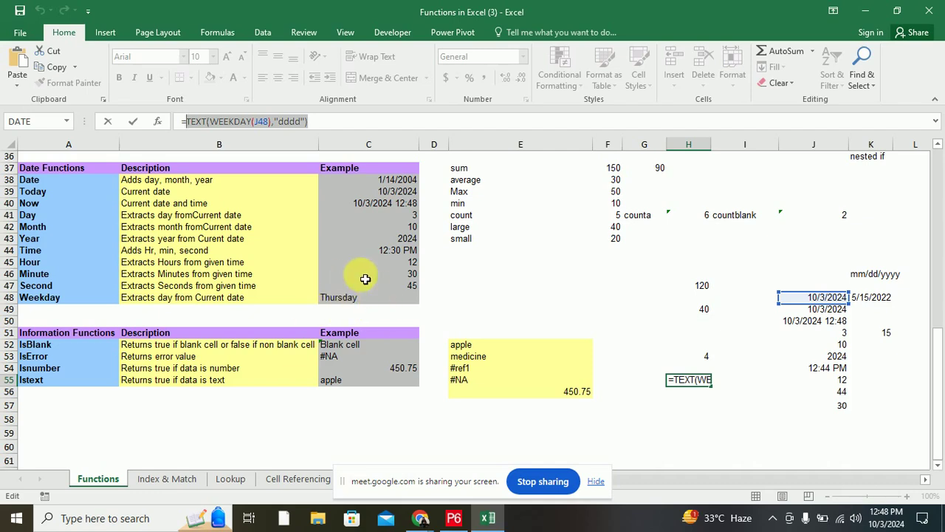
{"action": "left_click", "coordinate": [527, 288]}
{"action": "key", "text": "ctrl+z"}
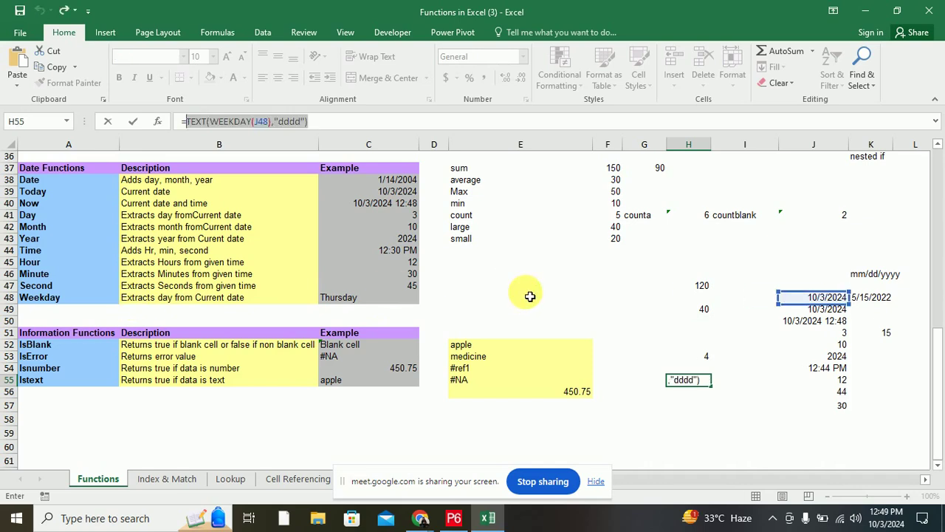
{"action": "key", "text": "Return"}
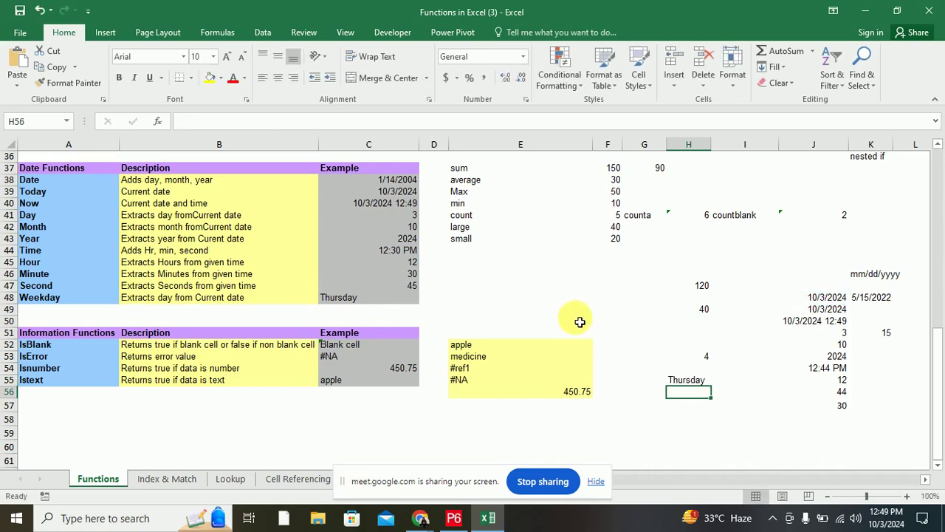
{"action": "left_click", "coordinate": [214, 32]}
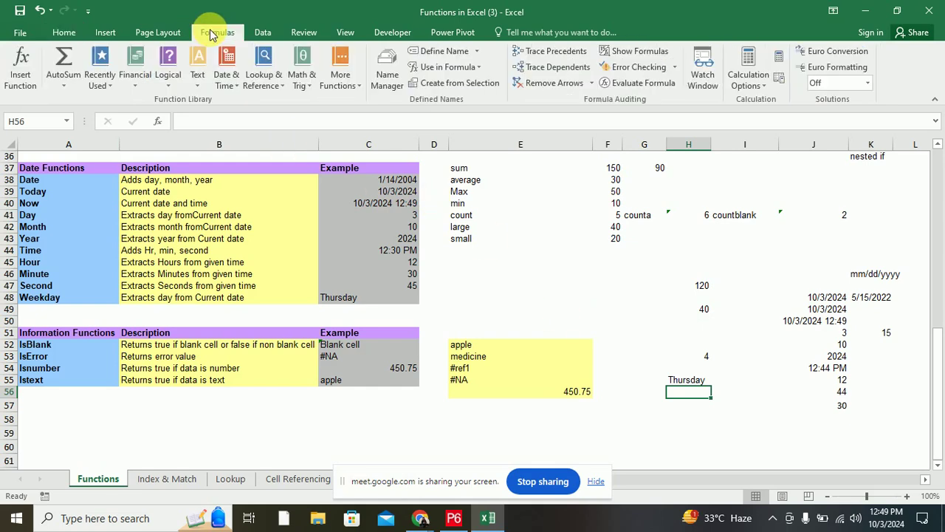
{"action": "left_click", "coordinate": [224, 85]}
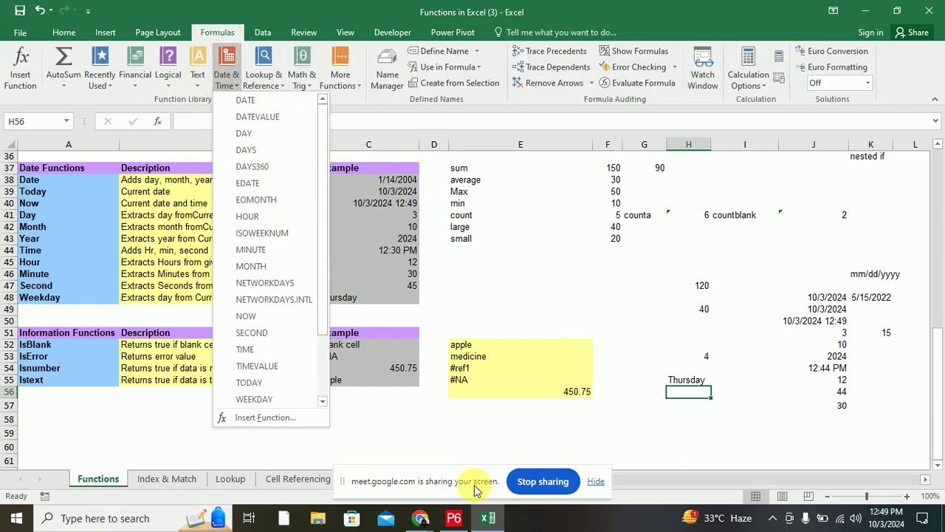
{"action": "left_click", "coordinate": [422, 520]}
- Swap the WEEKDAY help article for the WORKDAY one, showing WORKDAY(start_date, days, [holidays]) and its arguments
{"action": "left_click", "coordinate": [386, 468]}
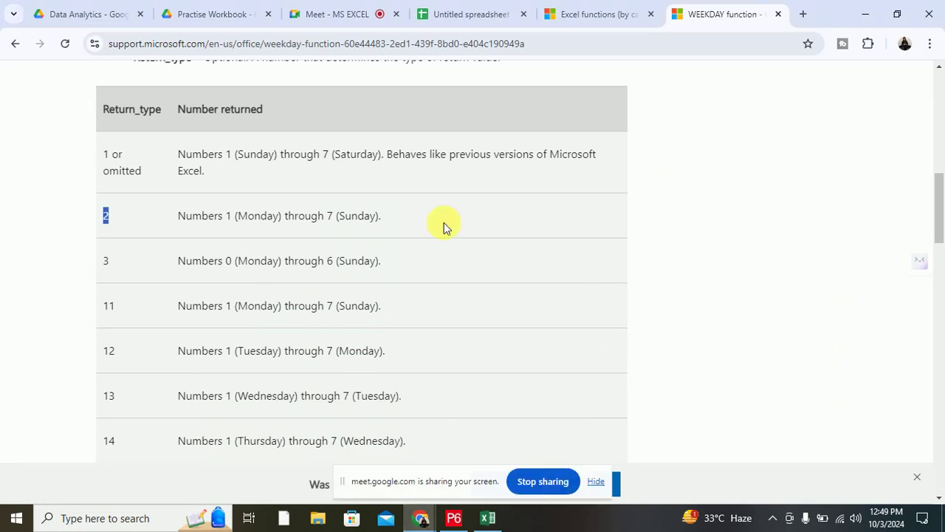
{"action": "left_click", "coordinate": [780, 15]}
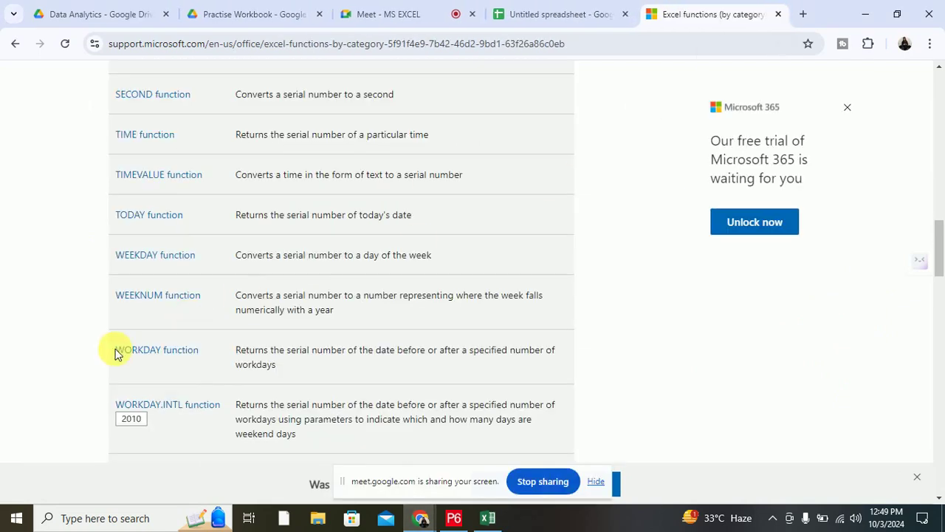
{"action": "middle_click", "coordinate": [150, 358]}
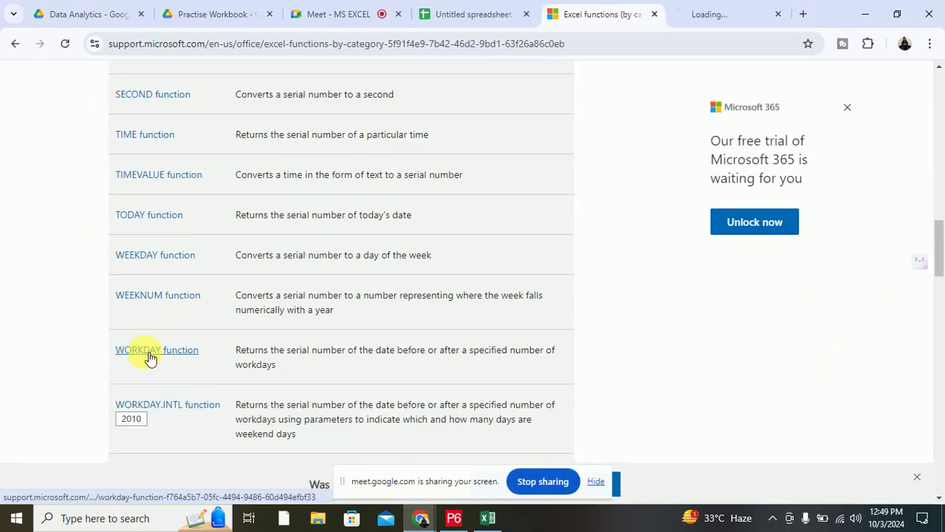
{"action": "left_click", "coordinate": [720, 14]}
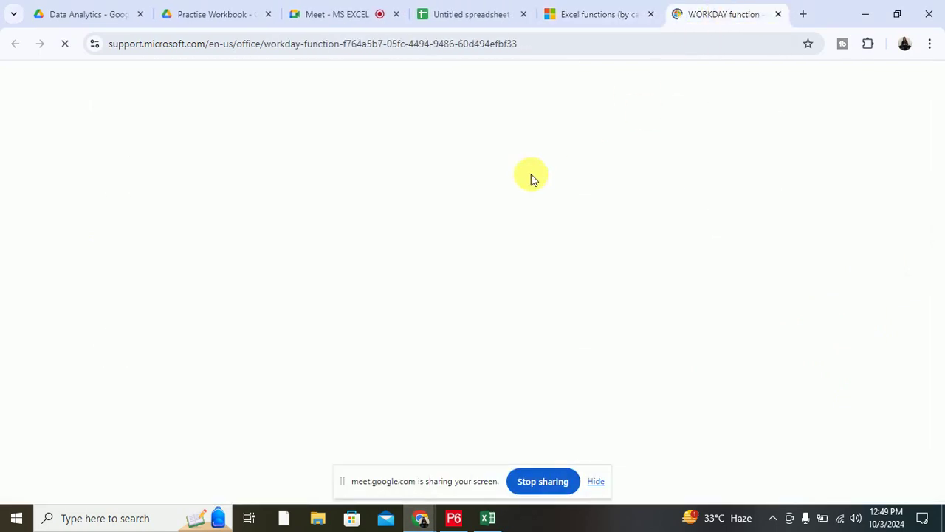
{"action": "scroll", "coordinate": [521, 257], "scroll_direction": "down", "scroll_amount": 1}
{"action": "scroll", "coordinate": [521, 258], "scroll_direction": "down", "scroll_amount": 1}
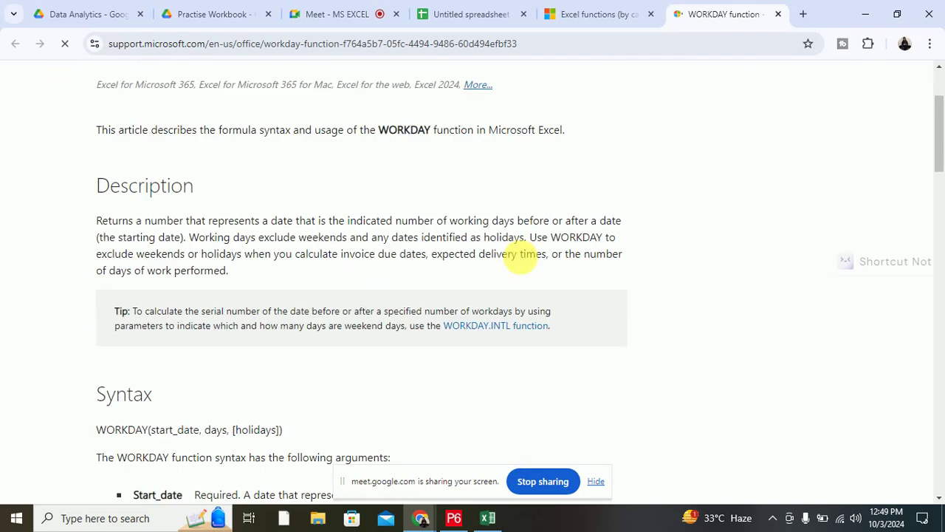
{"action": "scroll", "coordinate": [521, 258], "scroll_direction": "down", "scroll_amount": 2}
{"action": "scroll", "coordinate": [521, 258], "scroll_direction": "down", "scroll_amount": 1}
{"action": "scroll", "coordinate": [521, 258], "scroll_direction": "down", "scroll_amount": 1}
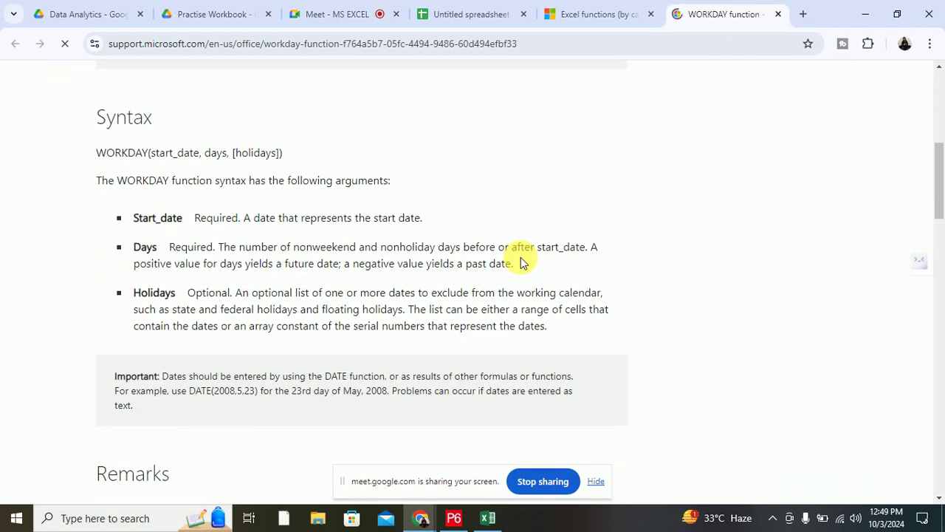
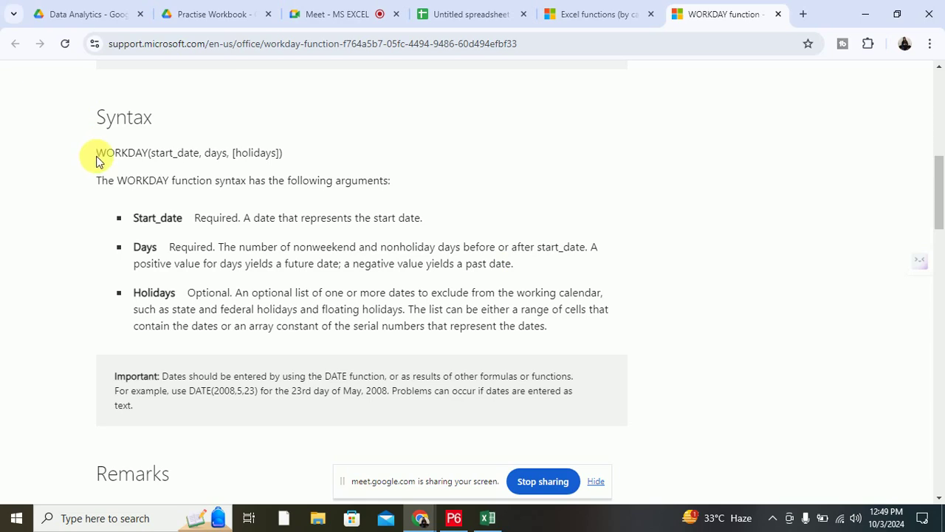
- Review the WORKDAY syntax and the A2 and A3 references in its example formulas
{"action": "left_click_drag", "start_coordinate": [96, 153], "coordinate": [281, 154]}
{"action": "left_click", "coordinate": [212, 156]}
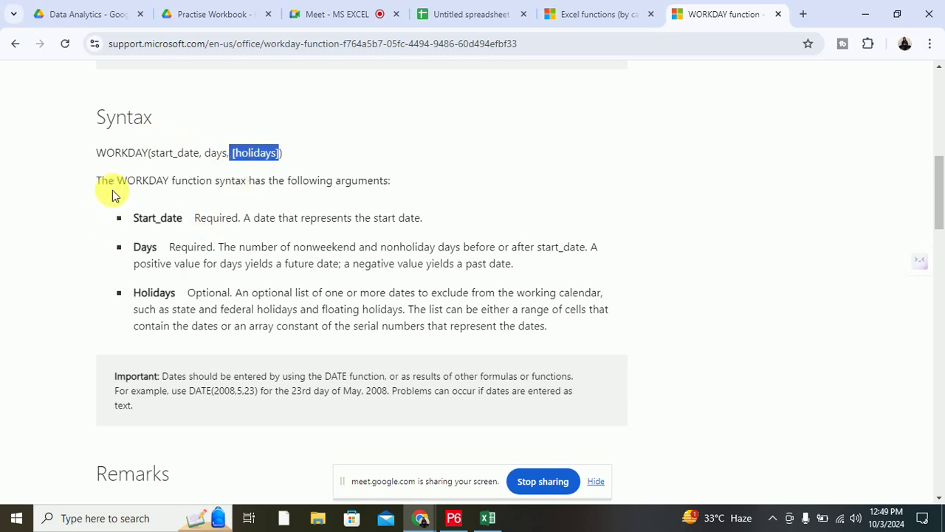
{"action": "scroll", "coordinate": [141, 221], "scroll_direction": "down", "scroll_amount": 5}
{"action": "scroll", "coordinate": [158, 231], "scroll_direction": "down", "scroll_amount": 2}
{"action": "scroll", "coordinate": [153, 232], "scroll_direction": "down", "scroll_amount": 1}
{"action": "scroll", "coordinate": [153, 235], "scroll_direction": "down", "scroll_amount": 2}
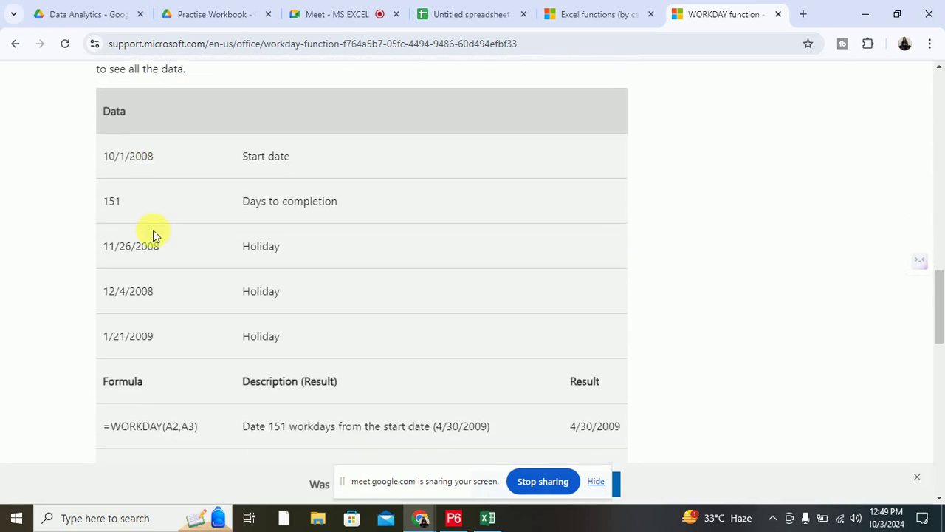
{"action": "scroll", "coordinate": [153, 235], "scroll_direction": "down", "scroll_amount": 1}
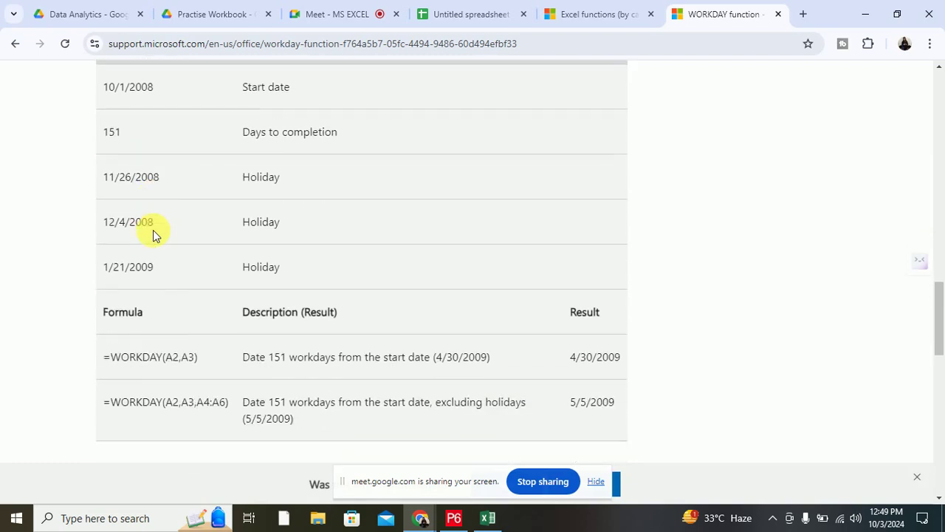
{"action": "scroll", "coordinate": [153, 235], "scroll_direction": "down", "scroll_amount": 1}
{"action": "mouse_move", "coordinate": [112, 290]}
{"action": "left_mouse_down"}
{"action": "mouse_move", "coordinate": [205, 294]}
{"action": "mouse_move", "coordinate": [181, 289]}
{"action": "left_mouse_up"}
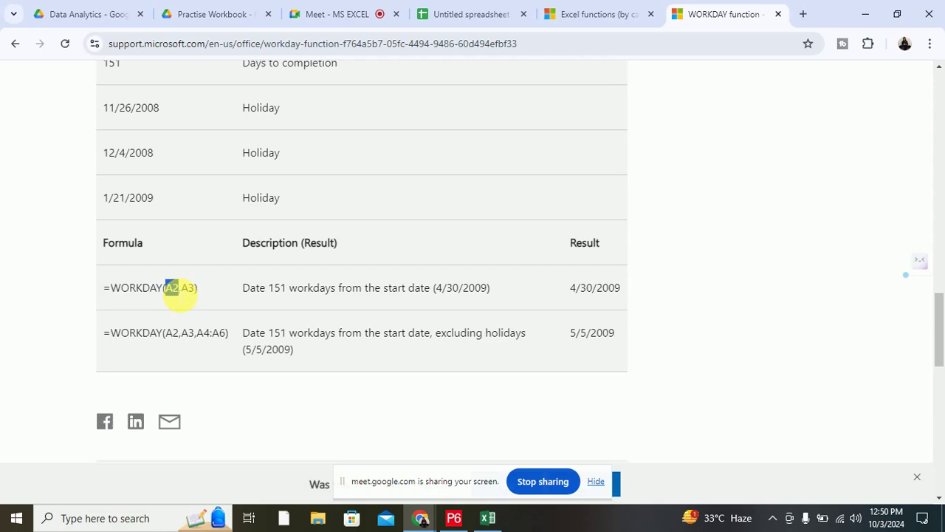
{"action": "scroll", "coordinate": [179, 291], "scroll_direction": "up", "scroll_amount": 1}
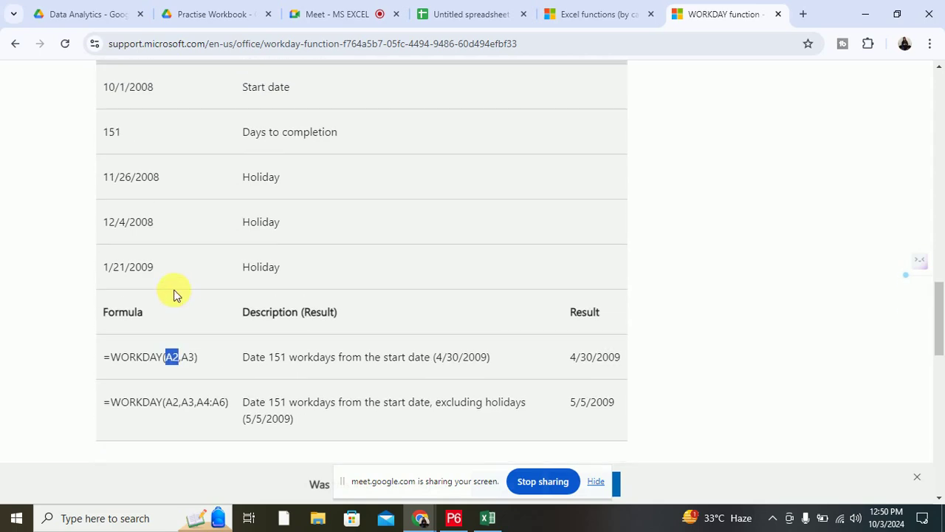
{"action": "double_click", "coordinate": [189, 357]}
- Highlight the WORKDAY remarks on #VALUE! and #NUM! errors and truncated non-integer days
{"action": "scroll", "coordinate": [125, 347], "scroll_direction": "up", "scroll_amount": 3}
{"action": "scroll", "coordinate": [126, 341], "scroll_direction": "up", "scroll_amount": 2}
{"action": "scroll", "coordinate": [126, 332], "scroll_direction": "up", "scroll_amount": 3}
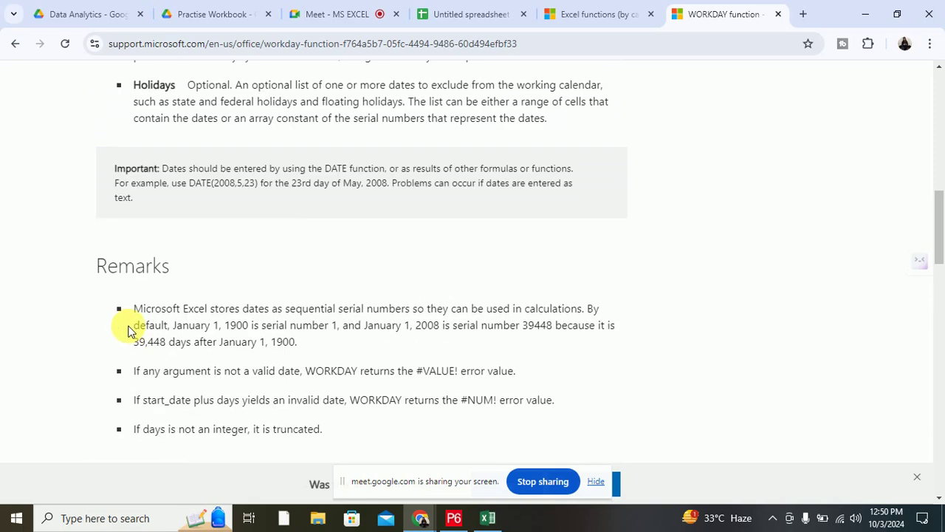
{"action": "scroll", "coordinate": [127, 330], "scroll_direction": "down", "scroll_amount": 1}
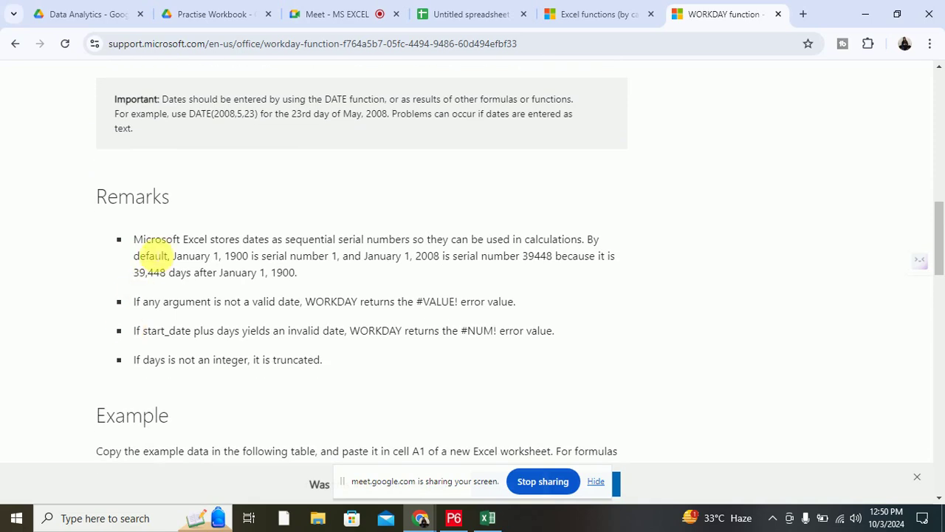
{"action": "left_click_drag", "start_coordinate": [142, 301], "coordinate": [449, 305]}
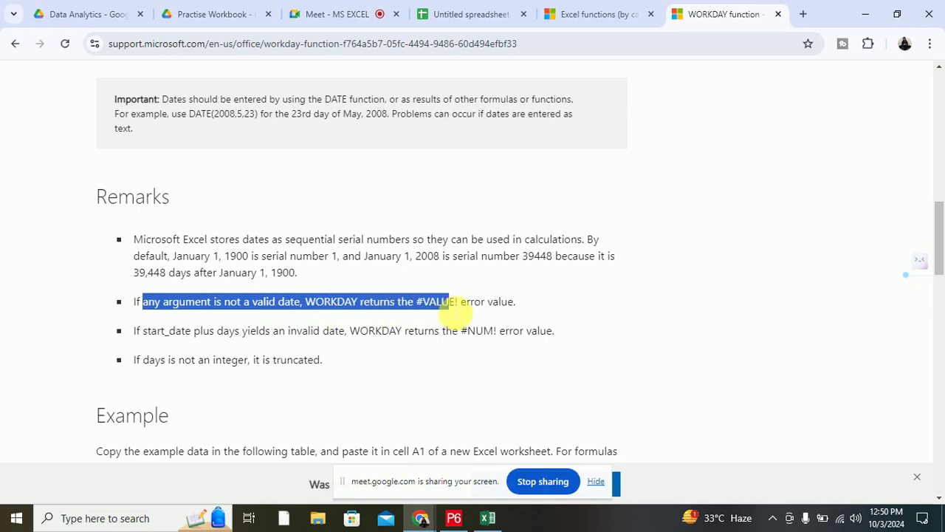
{"action": "mouse_move", "coordinate": [143, 331]}
{"action": "left_mouse_down"}
{"action": "mouse_move", "coordinate": [482, 347]}
{"action": "mouse_move", "coordinate": [495, 332]}
{"action": "left_mouse_up"}
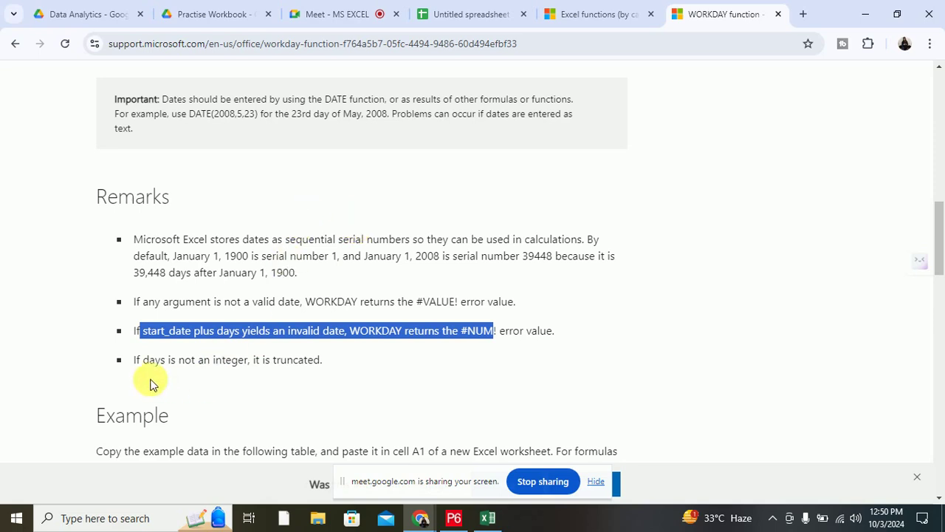
{"action": "left_click_drag", "start_coordinate": [140, 360], "coordinate": [329, 364]}
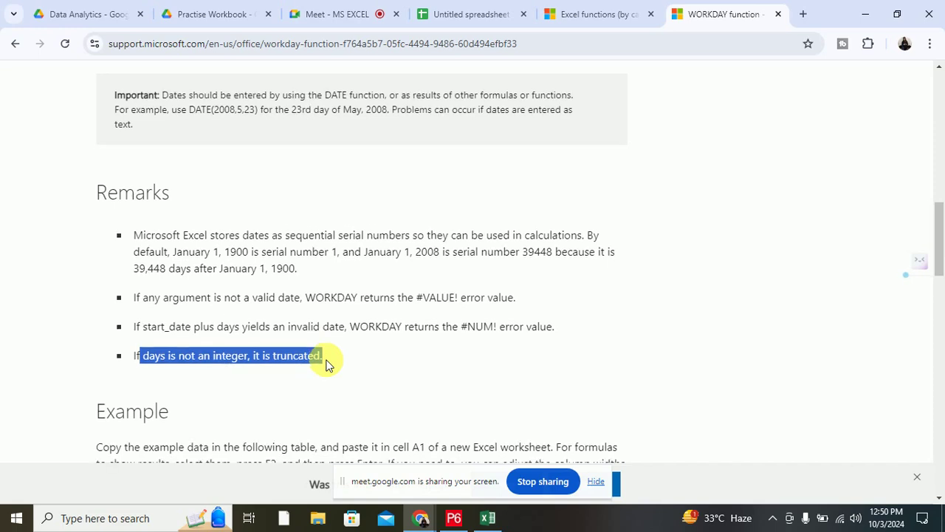
{"action": "scroll", "coordinate": [332, 221], "scroll_direction": "down", "scroll_amount": 2}
{"action": "scroll", "coordinate": [502, 275], "scroll_direction": "down", "scroll_amount": 1}
{"action": "scroll", "coordinate": [502, 275], "scroll_direction": "down", "scroll_amount": 4}
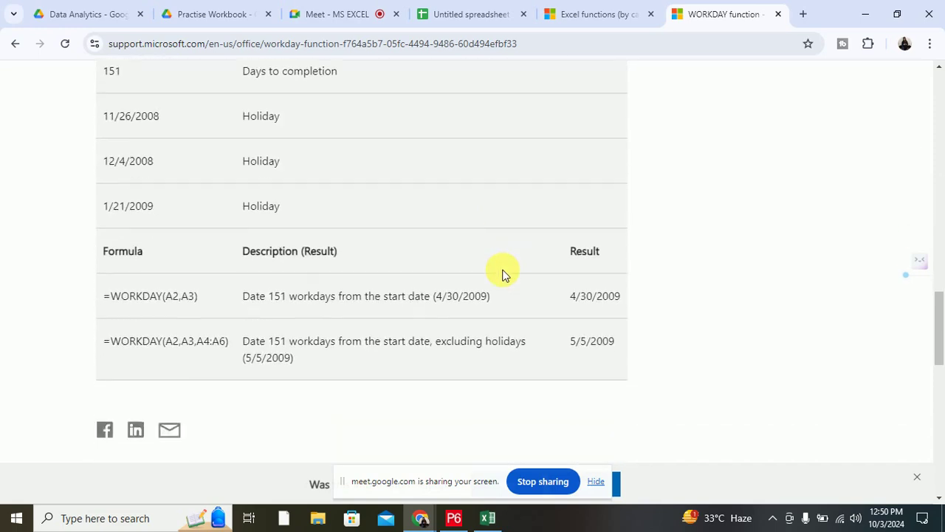
{"action": "scroll", "coordinate": [502, 275], "scroll_direction": "down", "scroll_amount": 2}
{"action": "scroll", "coordinate": [502, 275], "scroll_direction": "up", "scroll_amount": 5}
{"action": "scroll", "coordinate": [502, 275], "scroll_direction": "up", "scroll_amount": 5}
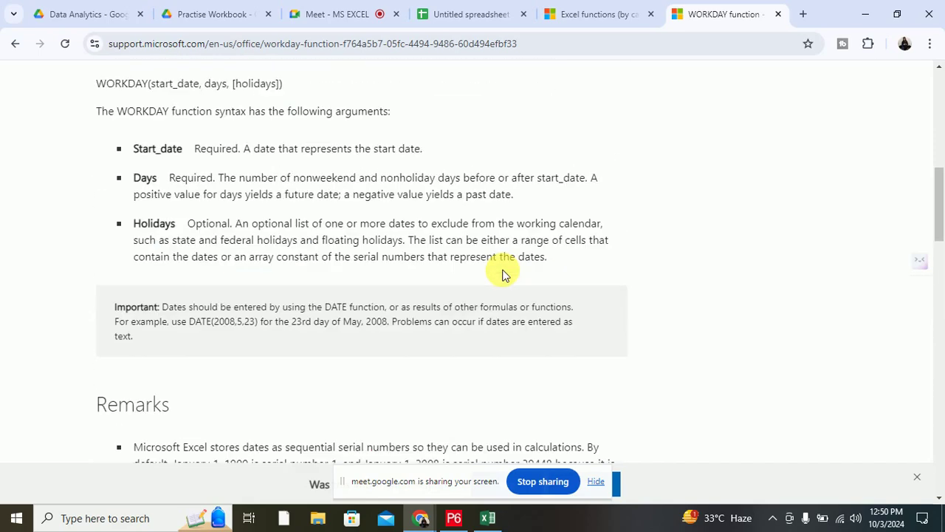
{"action": "scroll", "coordinate": [502, 275], "scroll_direction": "up", "scroll_amount": 5}
{"action": "scroll", "coordinate": [502, 275], "scroll_direction": "up", "scroll_amount": 2}
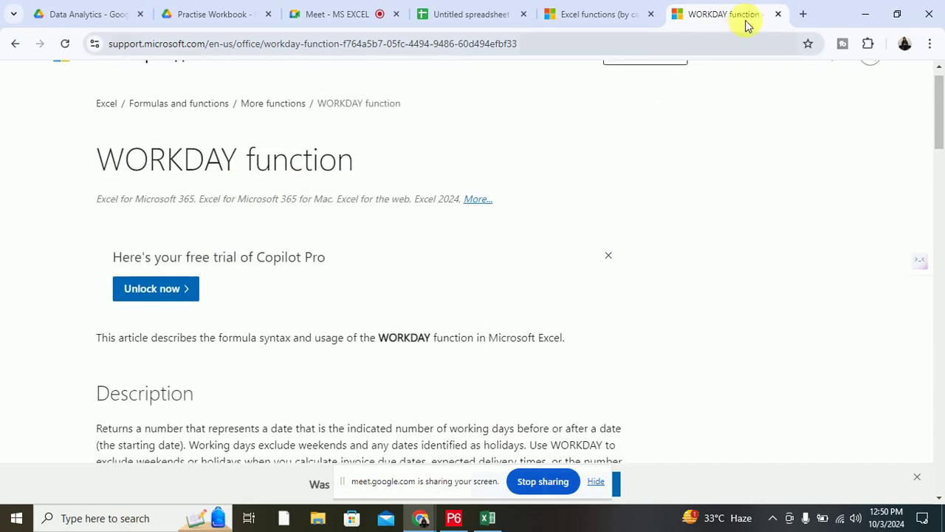
- Close the WORKDAY article and open NETWORKDAYS from the functions-by-category list
{"action": "left_click", "coordinate": [779, 14]}
{"action": "scroll", "coordinate": [432, 280], "scroll_direction": "down", "scroll_amount": 2}
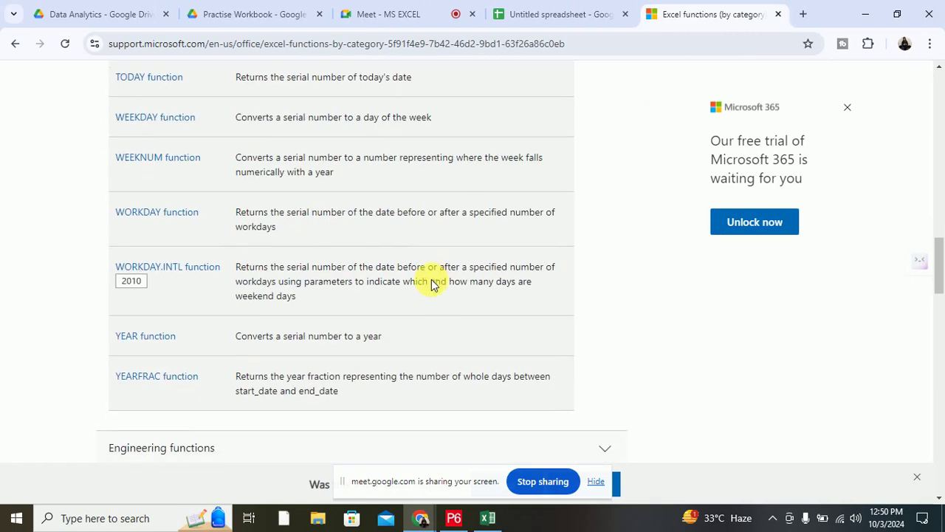
{"action": "scroll", "coordinate": [436, 284], "scroll_direction": "up", "scroll_amount": 4}
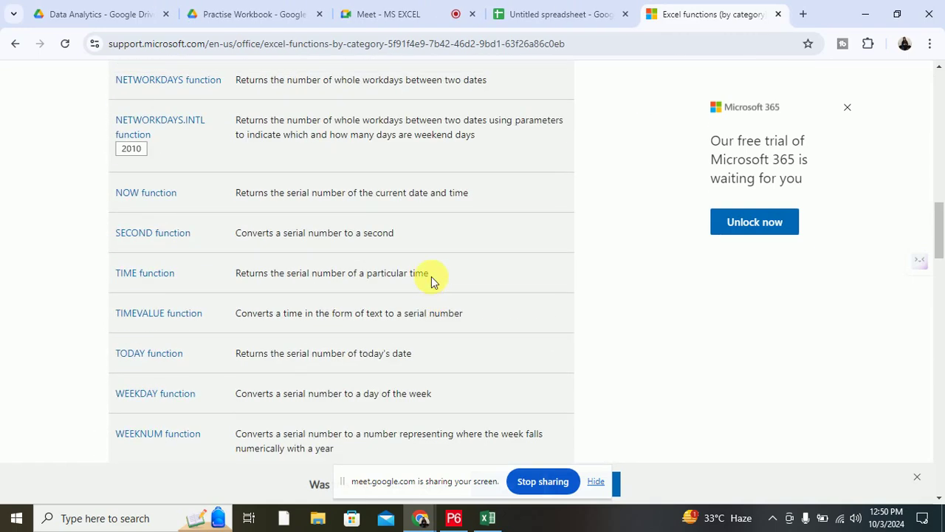
{"action": "scroll", "coordinate": [431, 276], "scroll_direction": "up", "scroll_amount": 1}
{"action": "scroll", "coordinate": [432, 277], "scroll_direction": "up", "scroll_amount": 1}
{"action": "scroll", "coordinate": [431, 276], "scroll_direction": "up", "scroll_amount": 2}
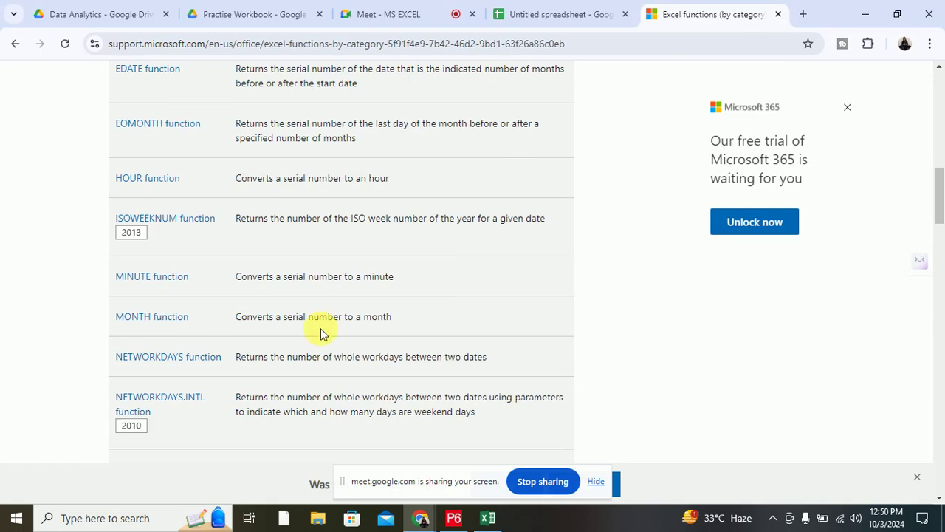
{"action": "middle_click", "coordinate": [139, 362]}
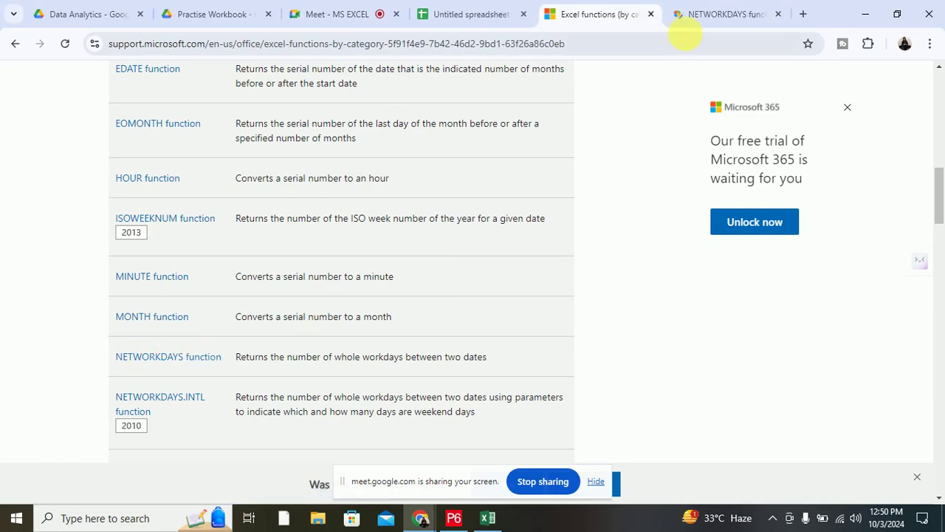
{"action": "left_click", "coordinate": [703, 15]}
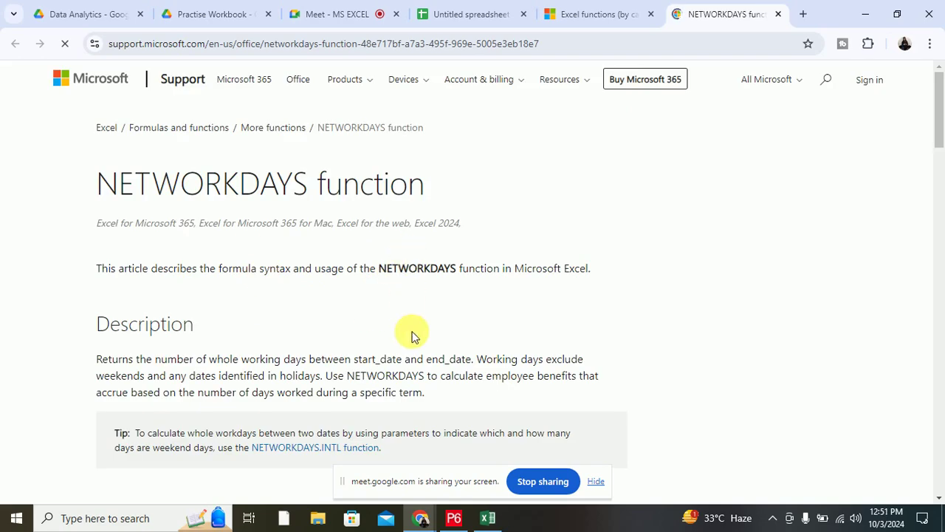
- Skim the NETWORKDAYS article, then return to the Excel workbook
{"action": "scroll", "coordinate": [411, 333], "scroll_direction": "down", "scroll_amount": 3}
{"action": "scroll", "coordinate": [411, 333], "scroll_direction": "down", "scroll_amount": 1}
{"action": "scroll", "coordinate": [412, 336], "scroll_direction": "down", "scroll_amount": 3}
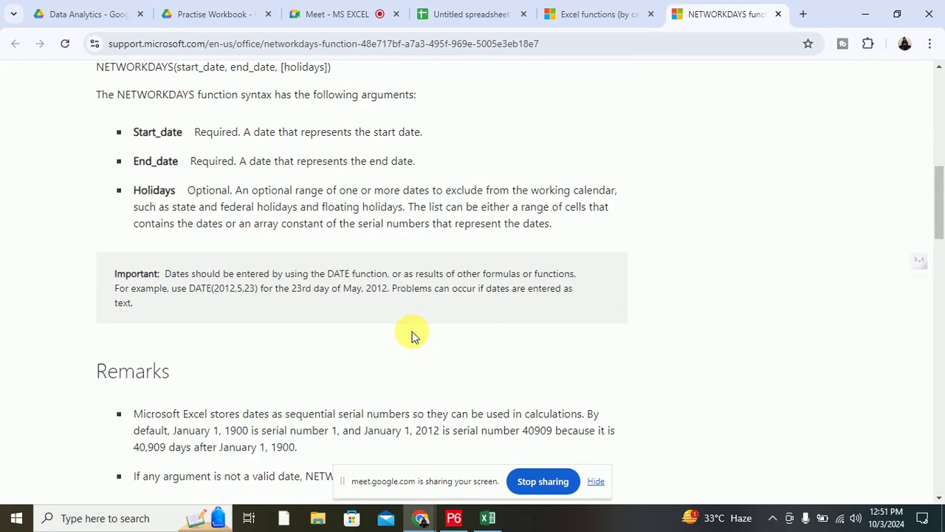
{"action": "scroll", "coordinate": [411, 335], "scroll_direction": "up", "scroll_amount": 1}
{"action": "scroll", "coordinate": [411, 335], "scroll_direction": "up", "scroll_amount": 1}
{"action": "scroll", "coordinate": [417, 339], "scroll_direction": "up", "scroll_amount": 1}
{"action": "scroll", "coordinate": [416, 338], "scroll_direction": "up", "scroll_amount": 1}
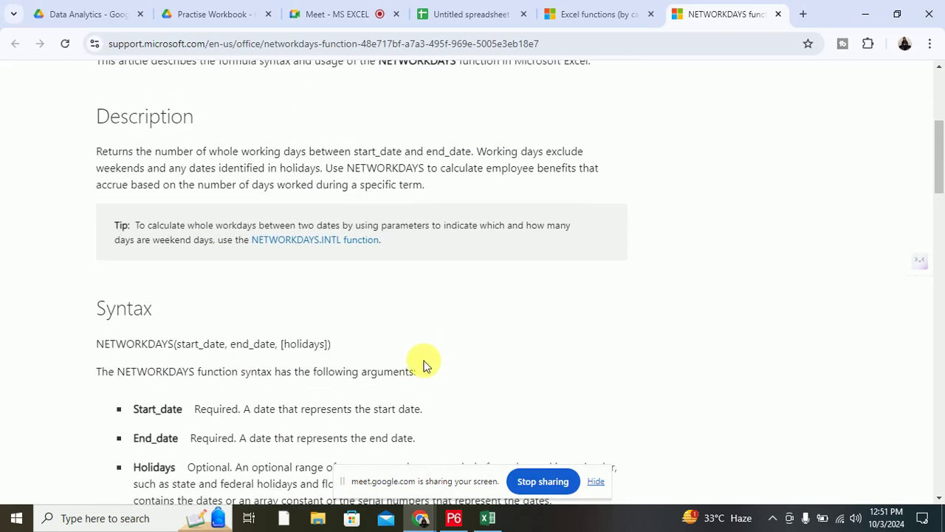
{"action": "left_click", "coordinate": [488, 519]}
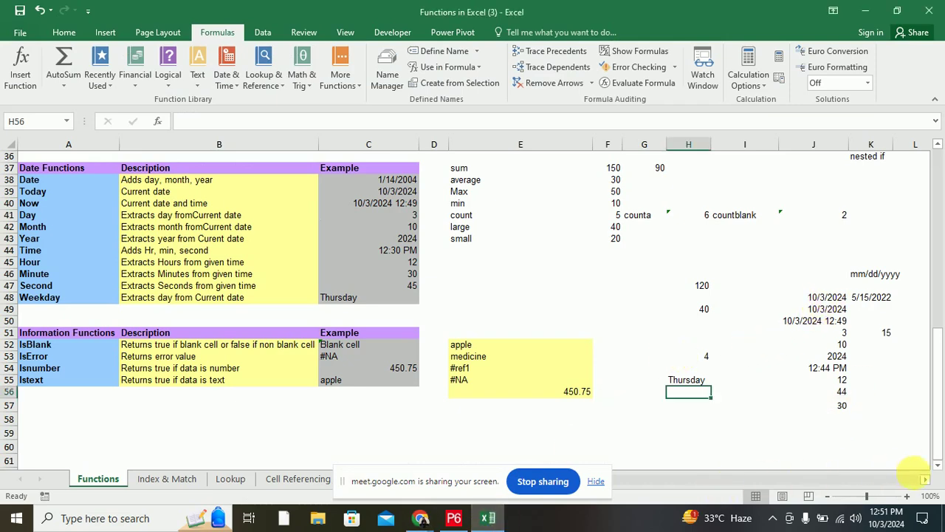
- Edit K48's DATE formula to year 2024 and month 10, giving 10/13/2024
{"action": "left_click", "coordinate": [925, 479]}
{"action": "left_click", "coordinate": [925, 479]}
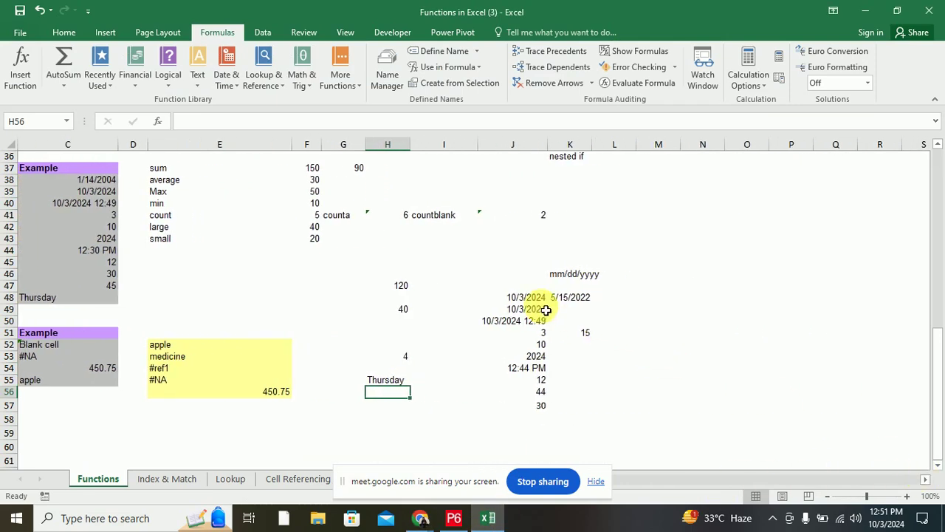
{"action": "left_click", "coordinate": [568, 297]}
{"action": "left_click", "coordinate": [231, 122]}
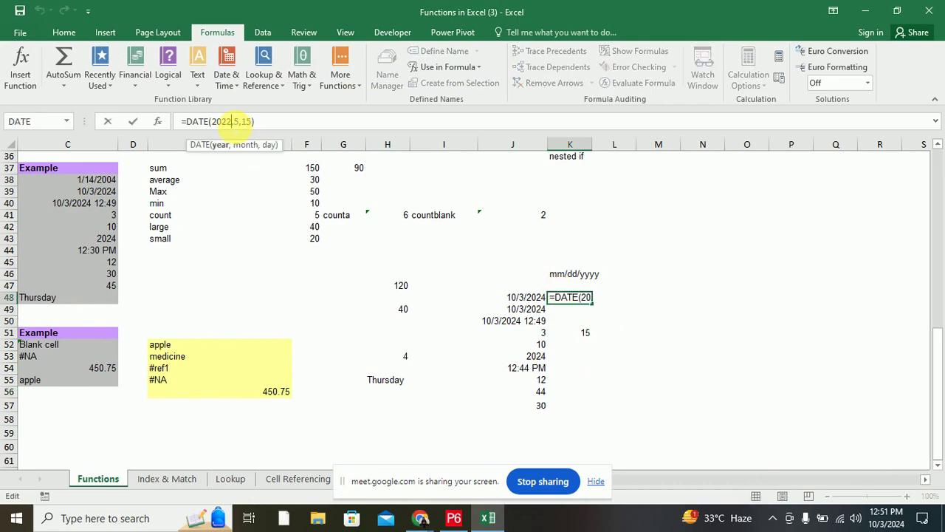
{"action": "key", "text": "BackSpace"}
{"action": "type", "text": "4"}
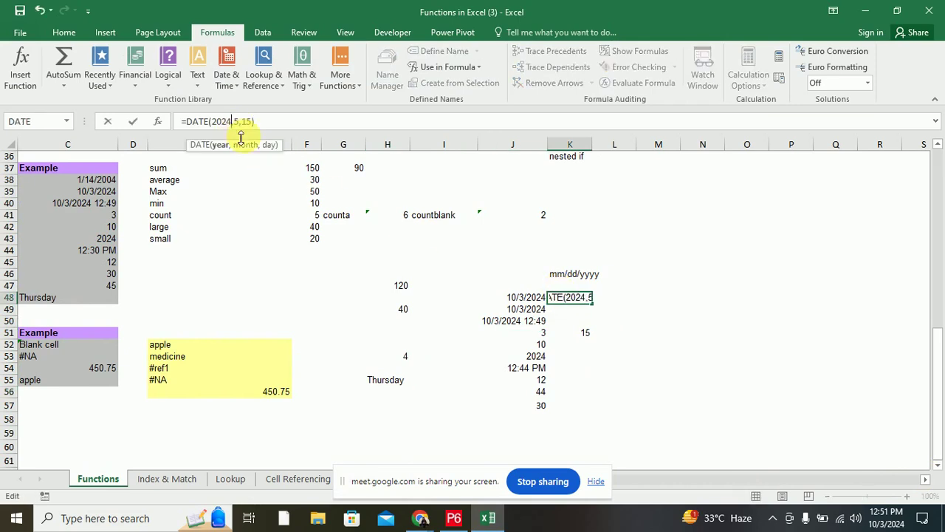
{"action": "left_click", "coordinate": [237, 121]}
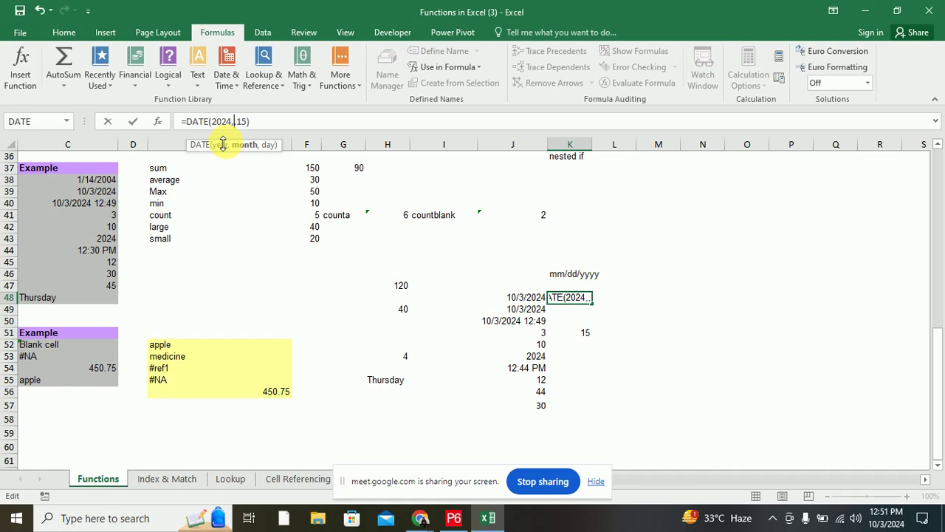
{"action": "type", "text": "10"}
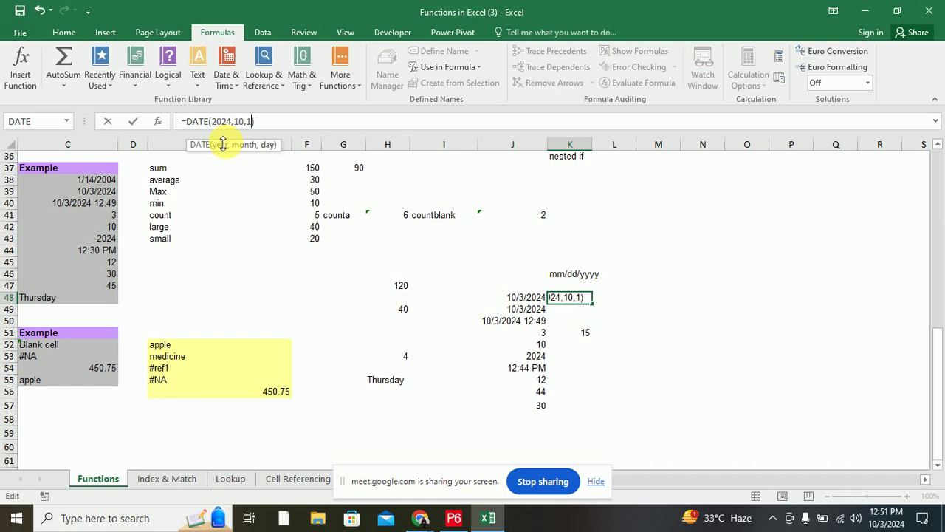
{"action": "key", "text": "Return"}
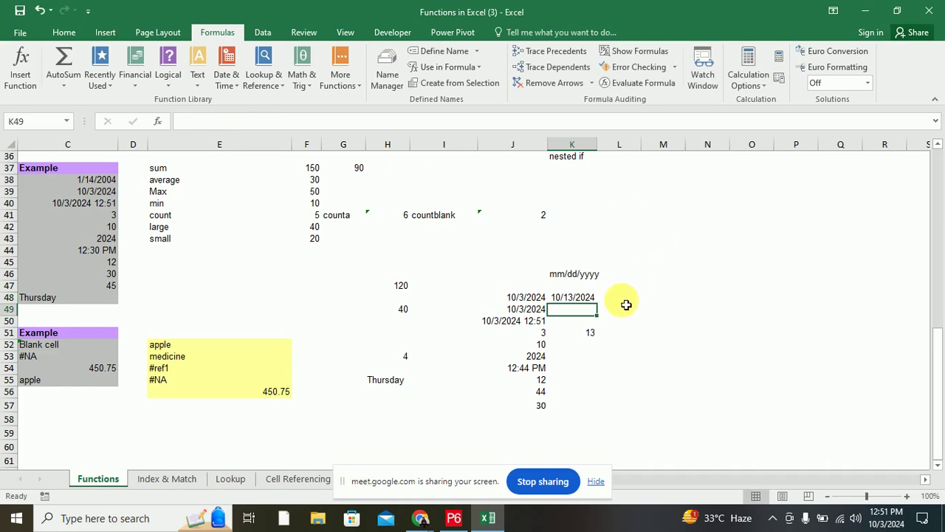
- Enter =NETWORKDAYS(J48,K48) in L48, returning 7 working days
{"action": "left_click", "coordinate": [617, 298]}
{"action": "type", "text": "=ne"}
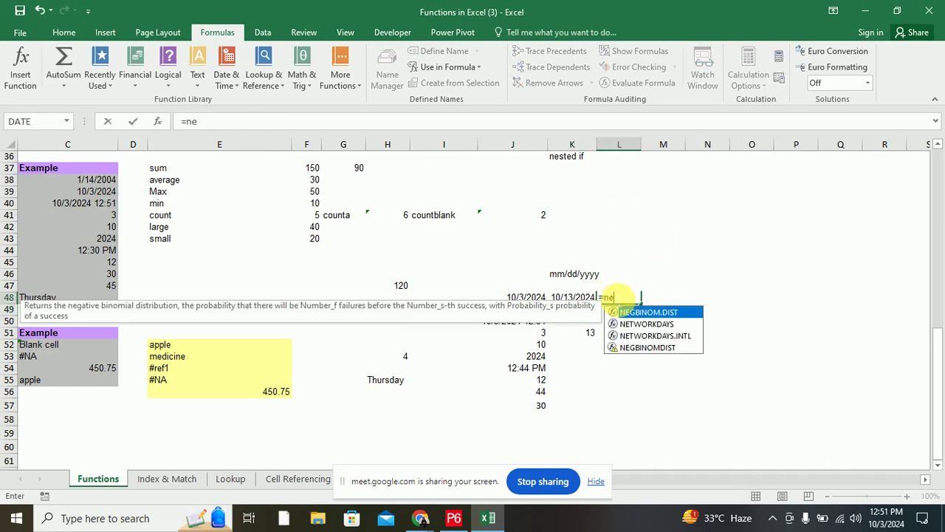
{"action": "type", "text": "tw"}
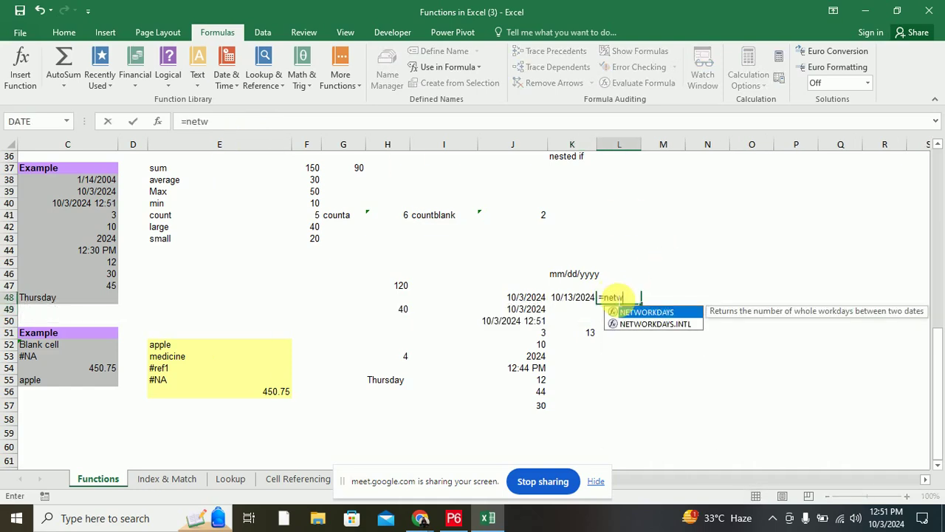
{"action": "type", "text": "ork("}
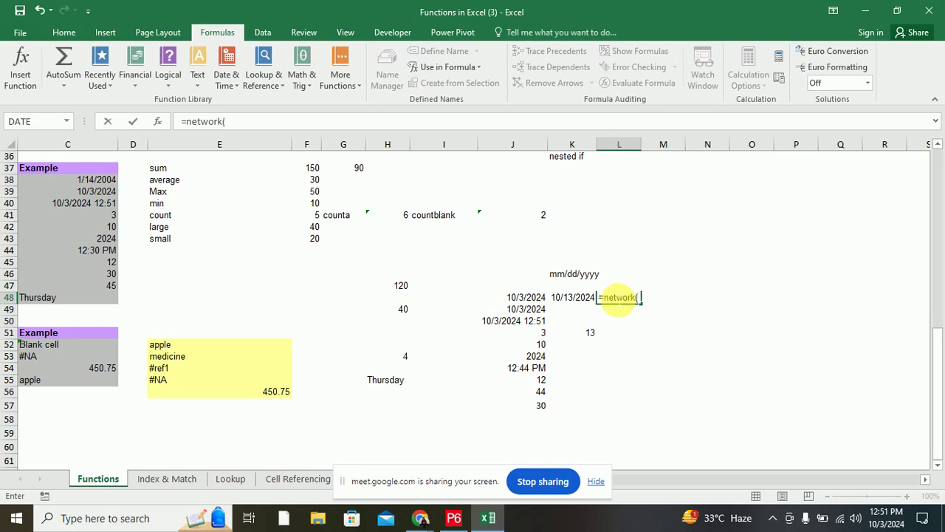
{"action": "key", "text": "BackSpace"}
{"action": "type", "text": "days"}
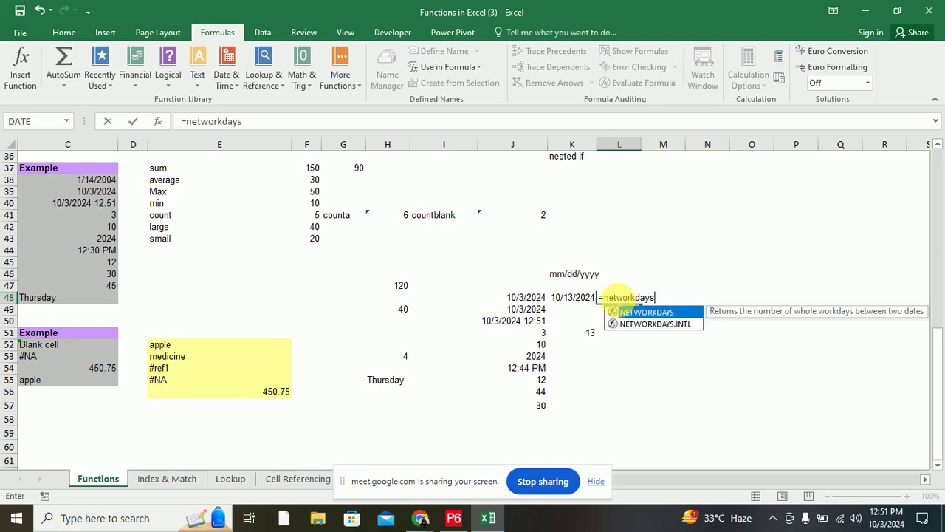
{"action": "type", "text": "("}
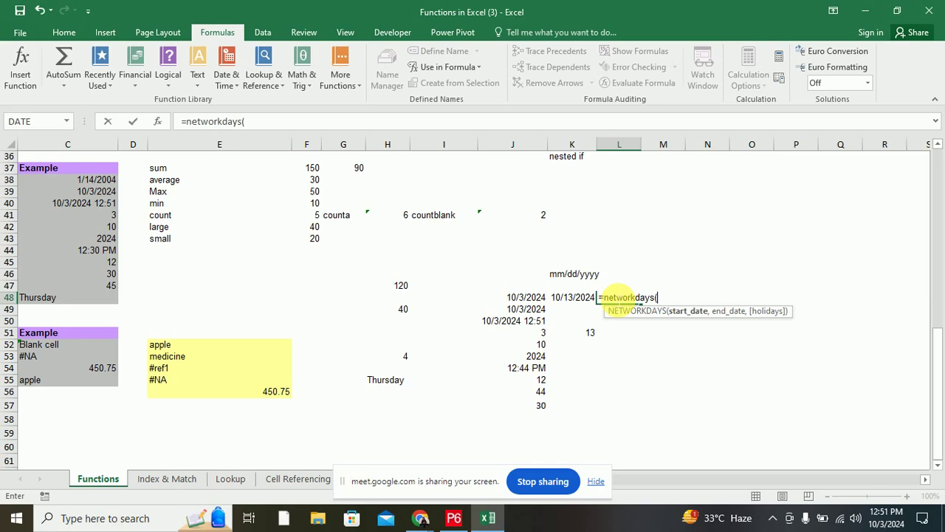
{"action": "left_click", "coordinate": [523, 299]}
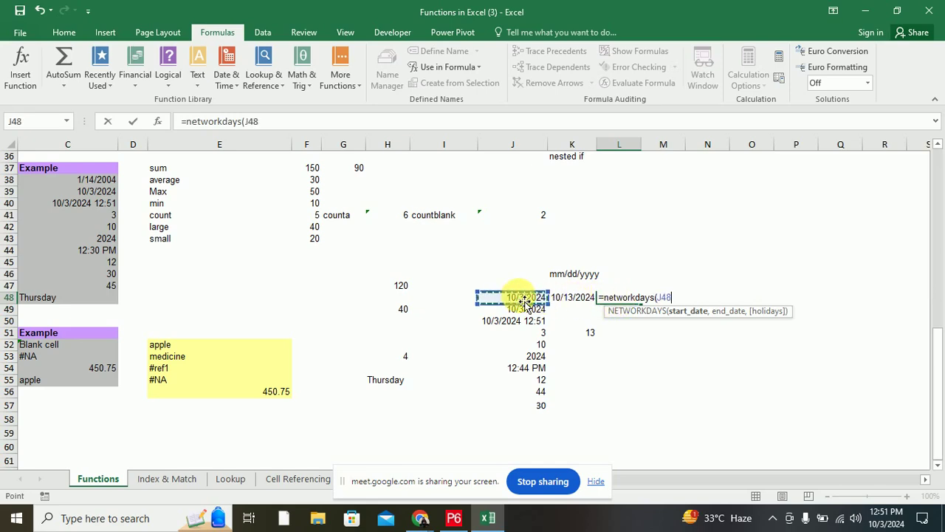
{"action": "type", "text": ","}
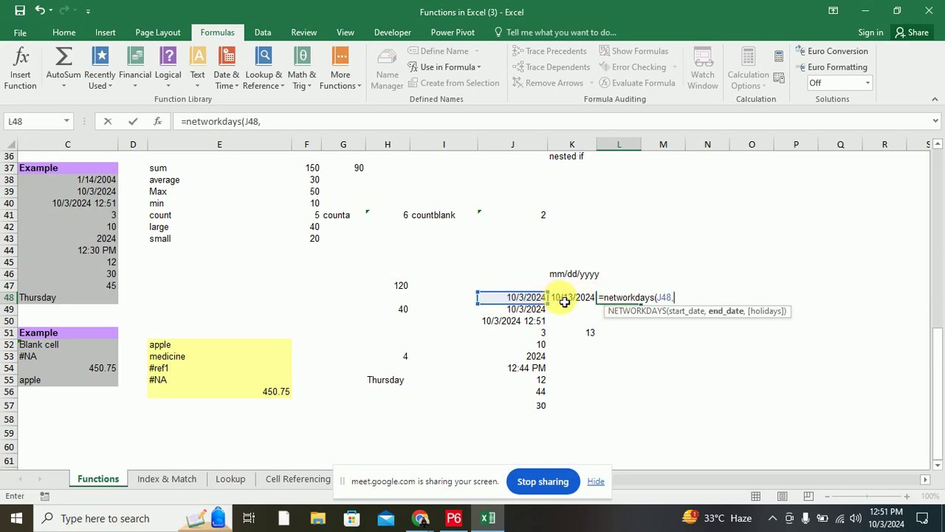
{"action": "left_click", "coordinate": [565, 302]}
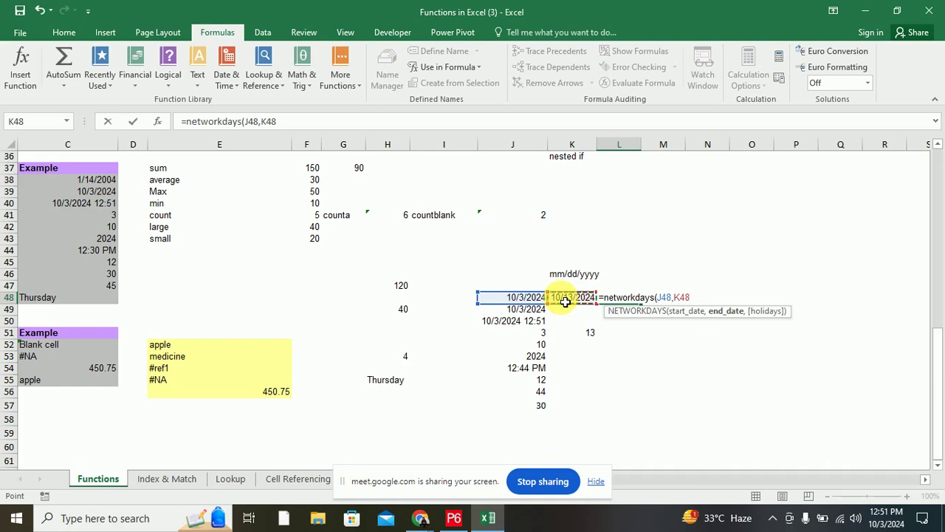
{"action": "key", "text": "Return"}
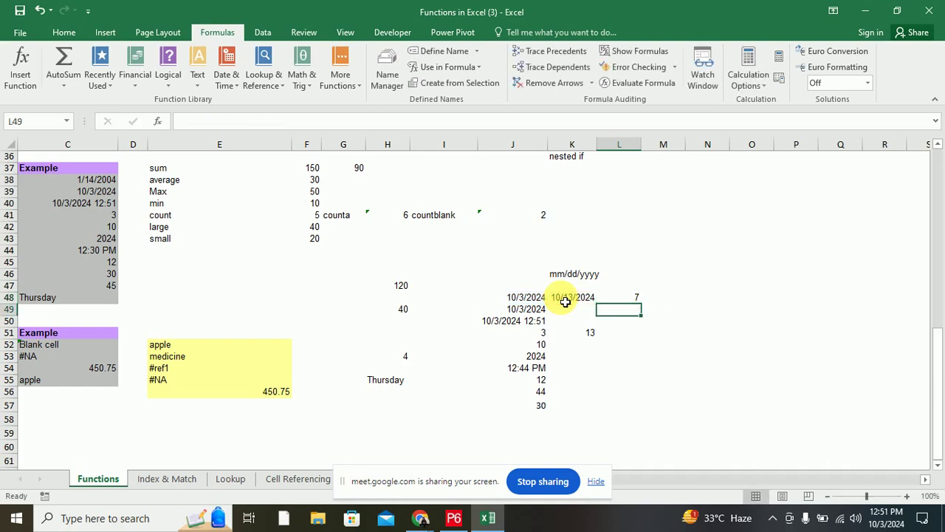
{"action": "left_click", "coordinate": [632, 298]}
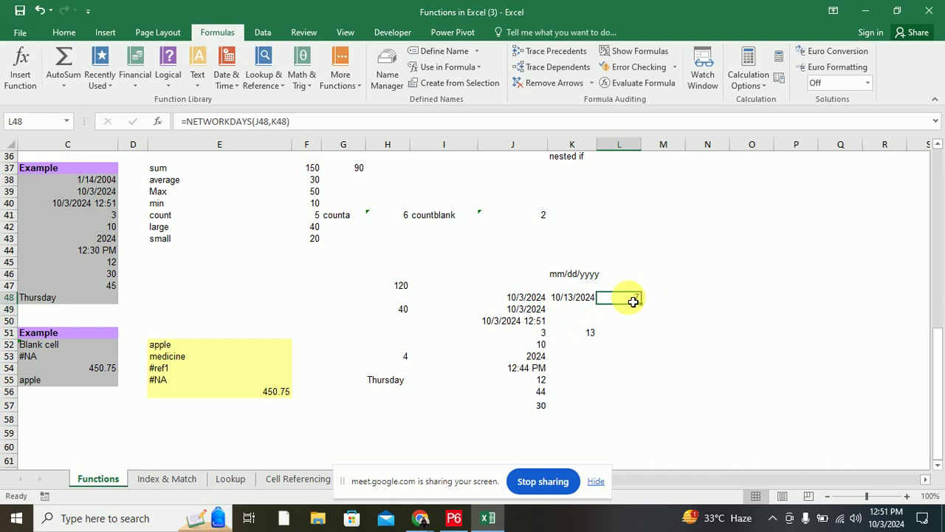
{"action": "left_click", "coordinate": [886, 518]}
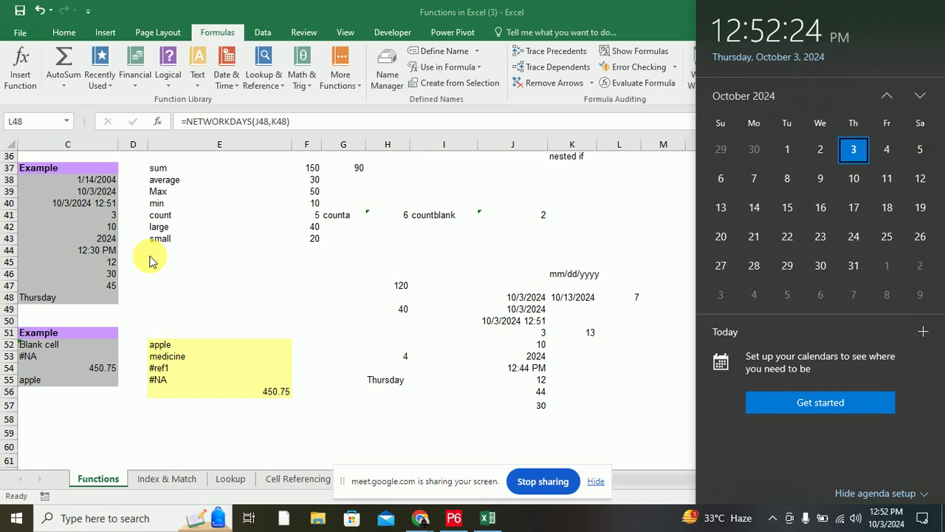
{"action": "left_click", "coordinate": [530, 296]}
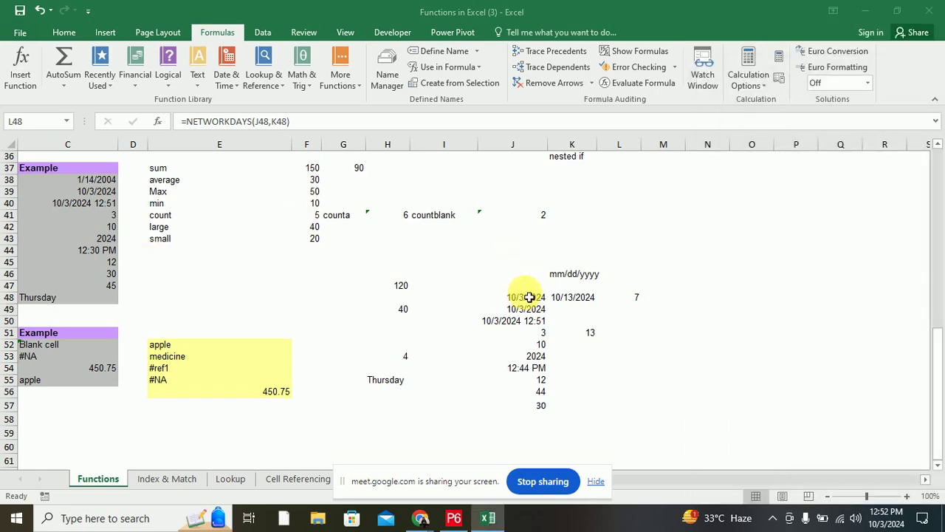
{"action": "left_click", "coordinate": [526, 297]}
{"action": "left_click", "coordinate": [579, 301]}
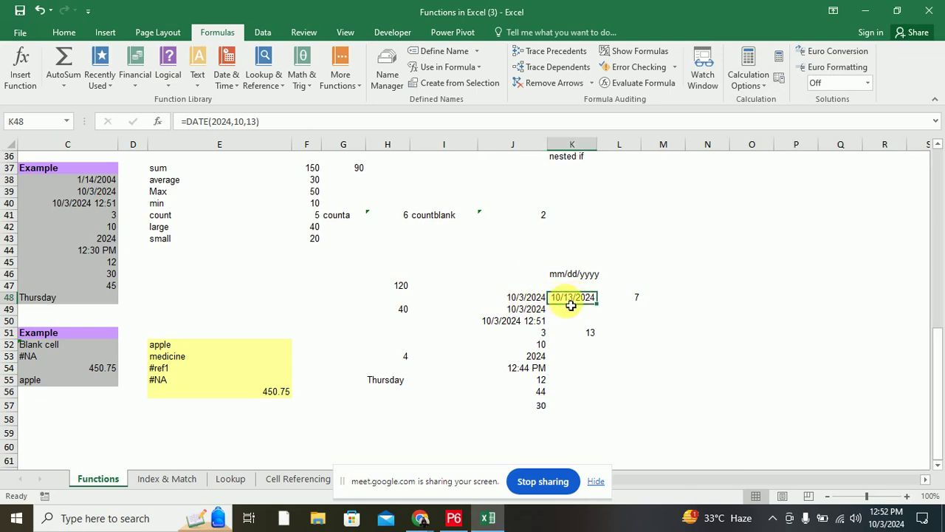
{"action": "left_click", "coordinate": [625, 301]}
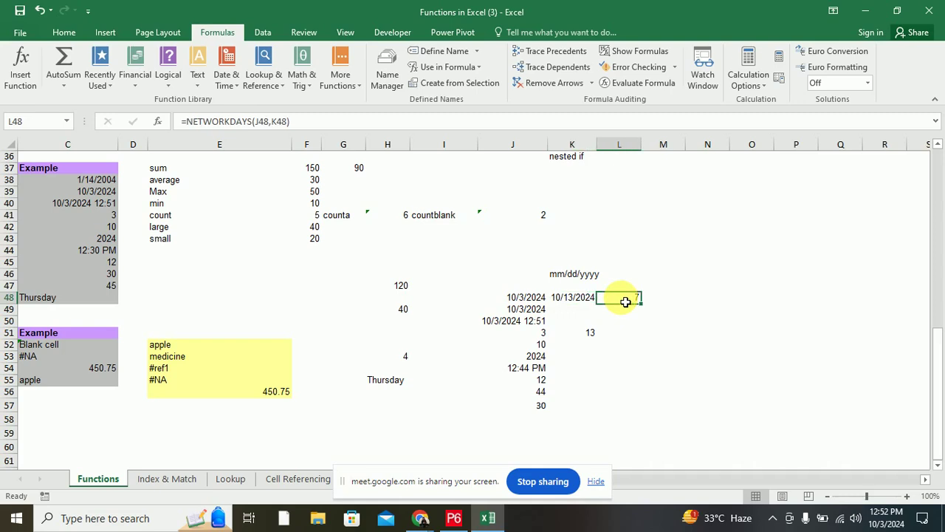
{"action": "left_click", "coordinate": [684, 235]}
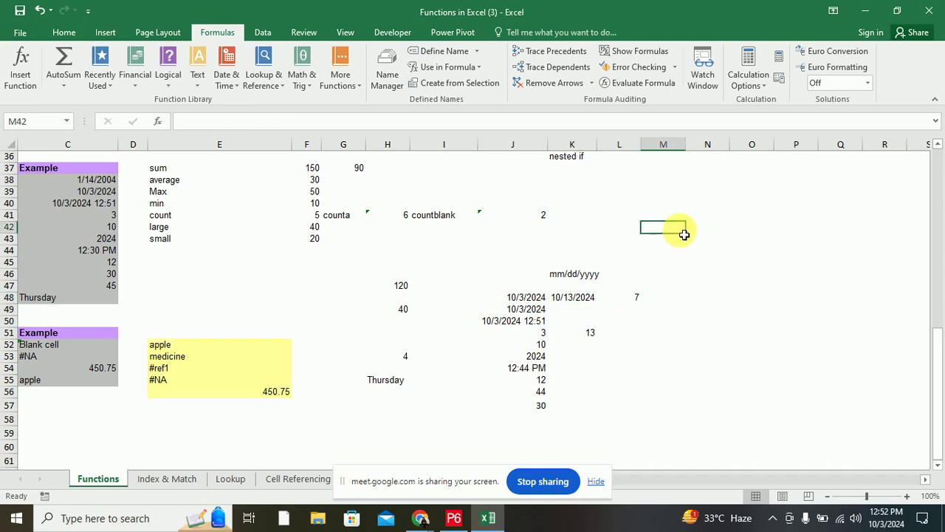
{"action": "left_click", "coordinate": [713, 226]}
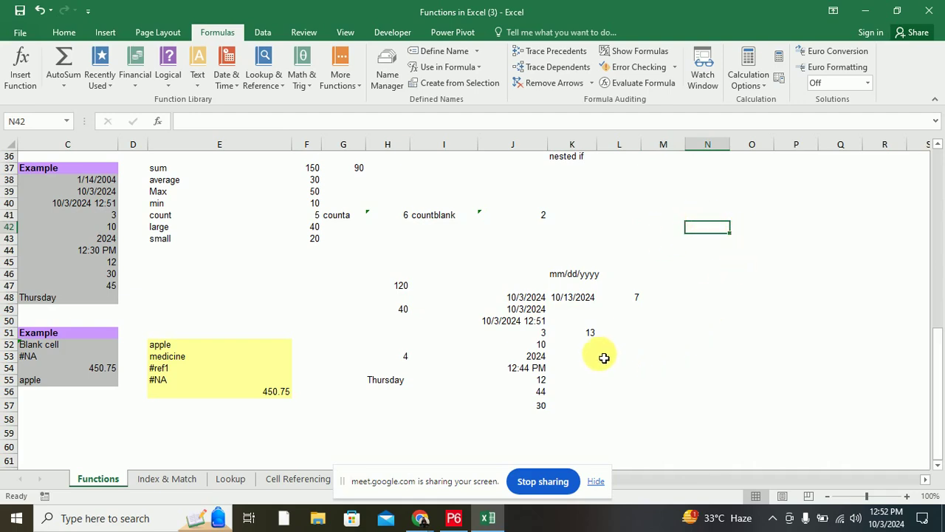
- Return to the NETWORKDAYS article and mark the optional Holidays argument description
{"action": "left_click", "coordinate": [420, 517]}
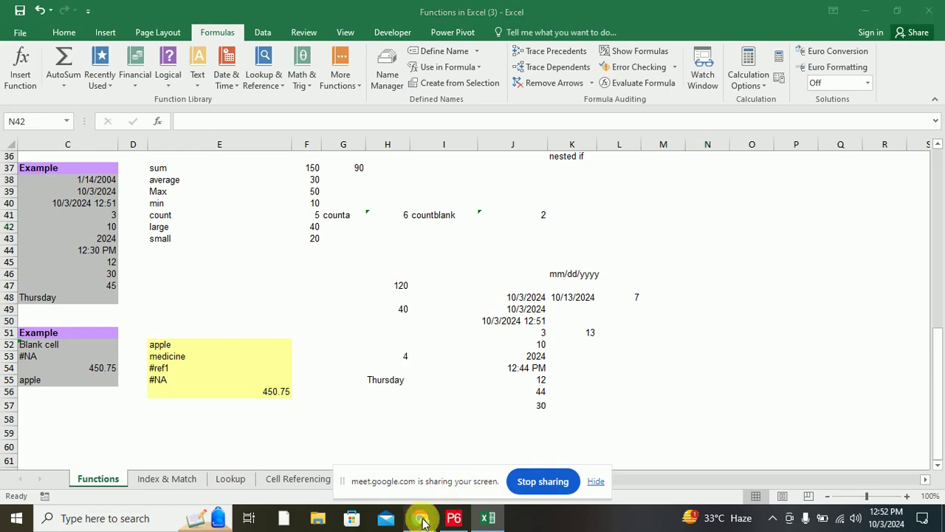
{"action": "left_click", "coordinate": [382, 486]}
{"action": "scroll", "coordinate": [445, 336], "scroll_direction": "down", "scroll_amount": 3}
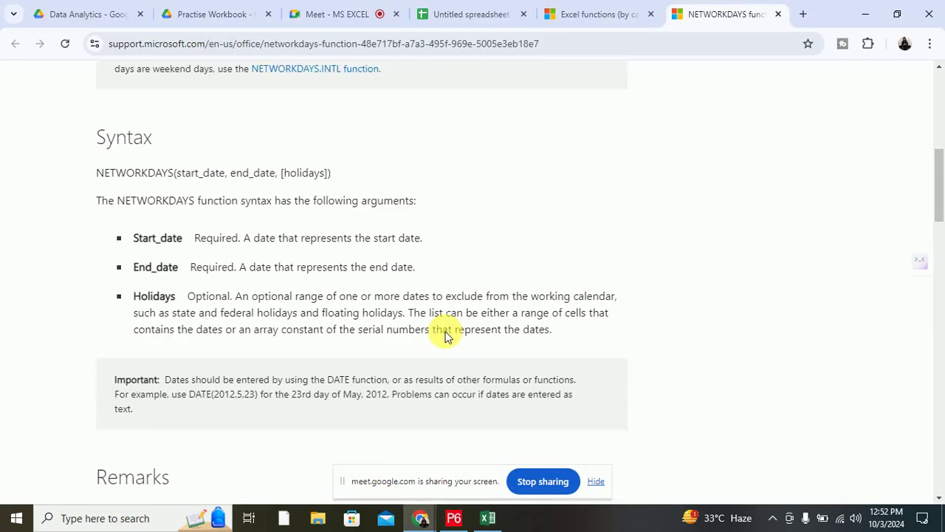
{"action": "left_click_drag", "start_coordinate": [133, 190], "coordinate": [250, 193]}
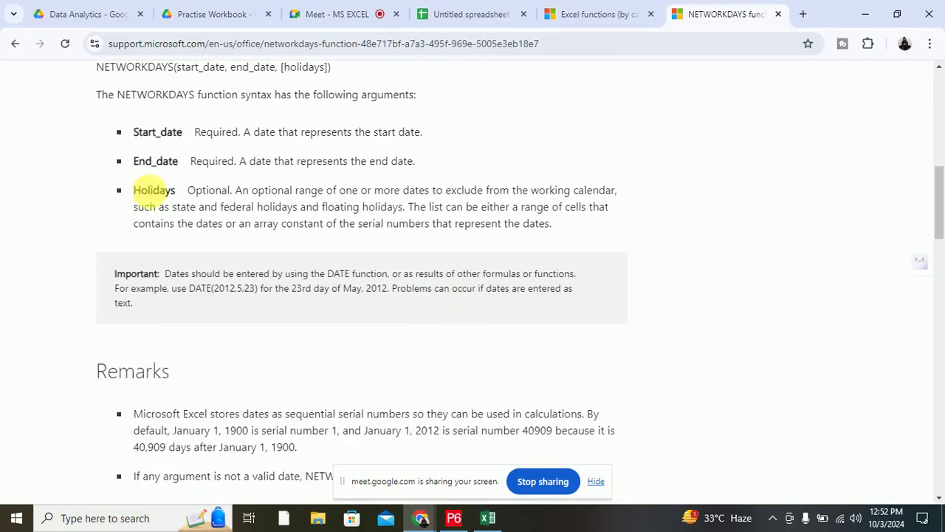
- Read the NETWORKDAYS examples, marking the A4:A6 holiday range, then go back to the category list
{"action": "scroll", "coordinate": [337, 247], "scroll_direction": "down", "scroll_amount": 3}
{"action": "scroll", "coordinate": [340, 244], "scroll_direction": "down", "scroll_amount": 2}
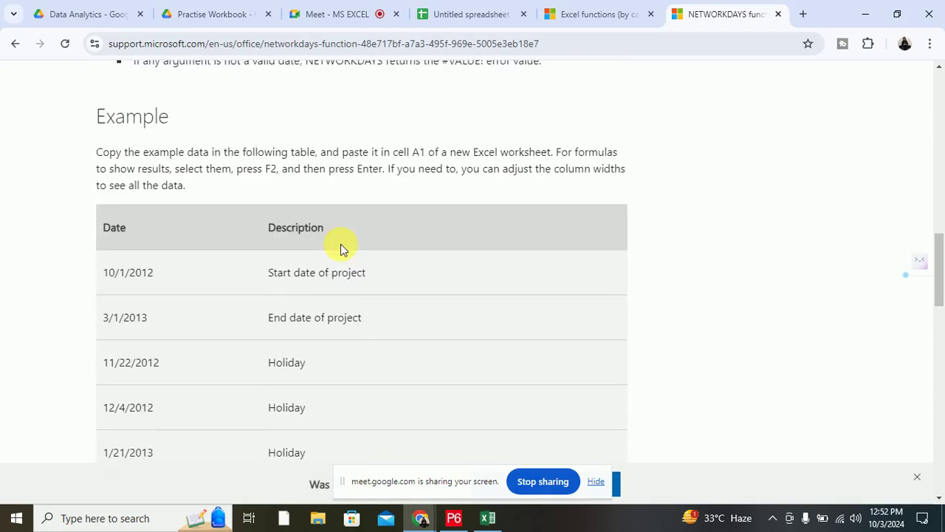
{"action": "scroll", "coordinate": [341, 244], "scroll_direction": "down", "scroll_amount": 2}
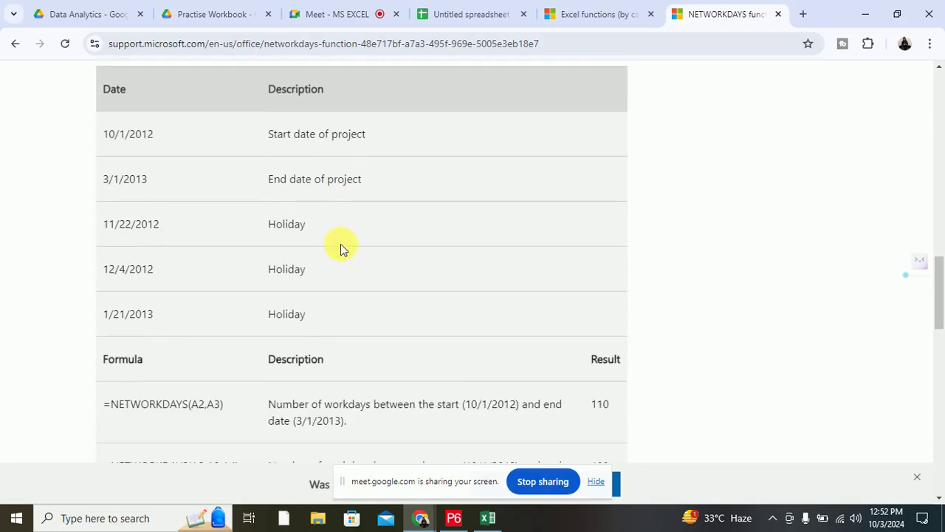
{"action": "scroll", "coordinate": [340, 244], "scroll_direction": "down", "scroll_amount": 3}
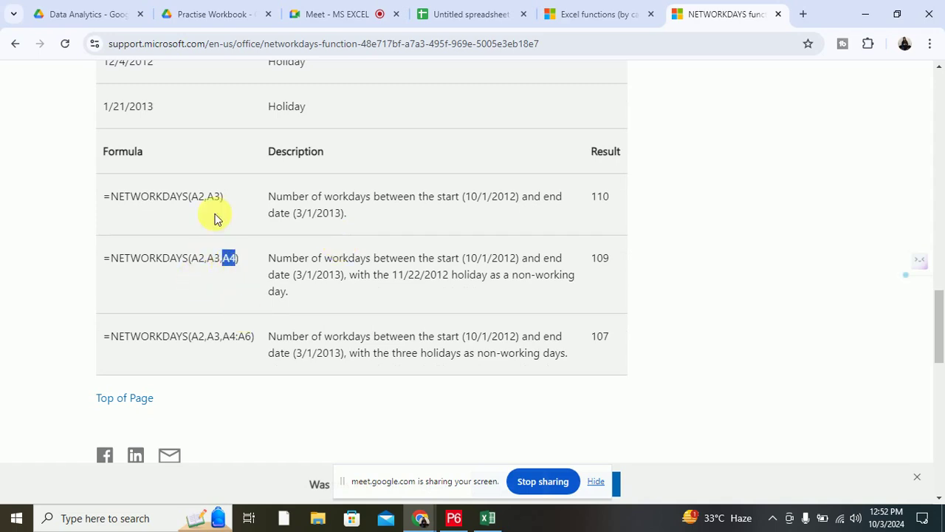
{"action": "scroll", "coordinate": [250, 273], "scroll_direction": "up", "scroll_amount": 4}
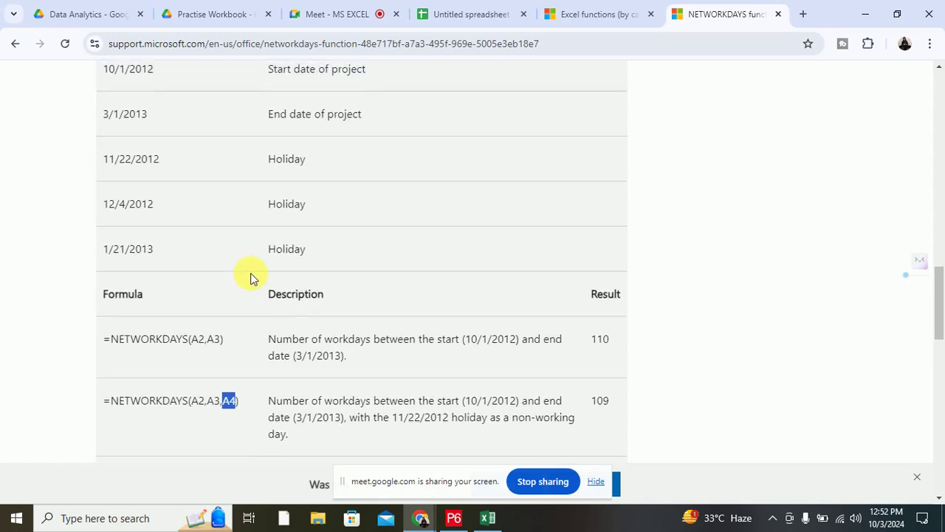
{"action": "scroll", "coordinate": [184, 251], "scroll_direction": "down", "scroll_amount": 1}
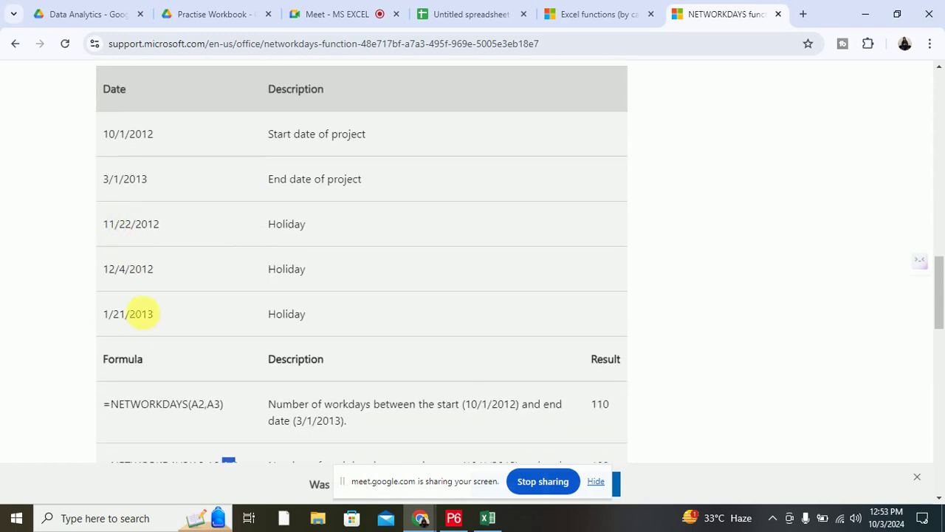
{"action": "scroll", "coordinate": [234, 264], "scroll_direction": "down", "scroll_amount": 2}
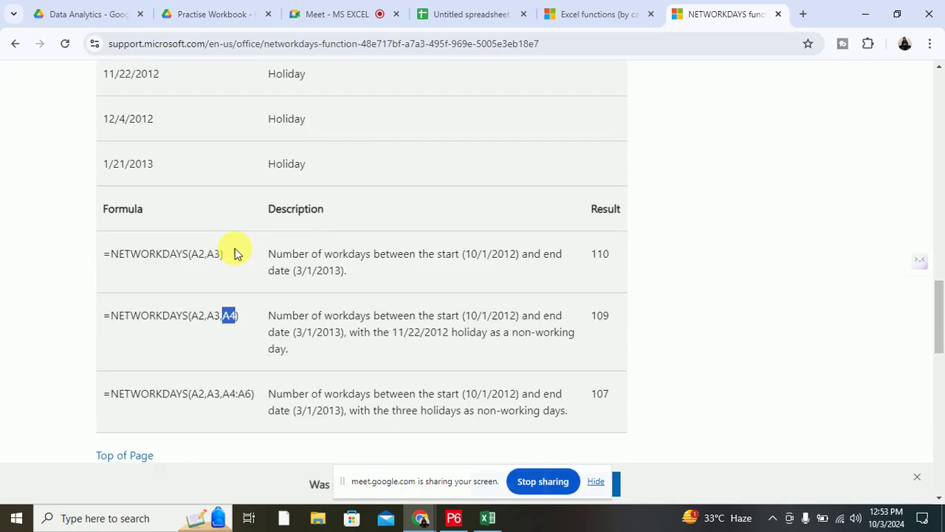
{"action": "scroll", "coordinate": [236, 254], "scroll_direction": "down", "scroll_amount": 2}
{"action": "double_click", "coordinate": [228, 269]}
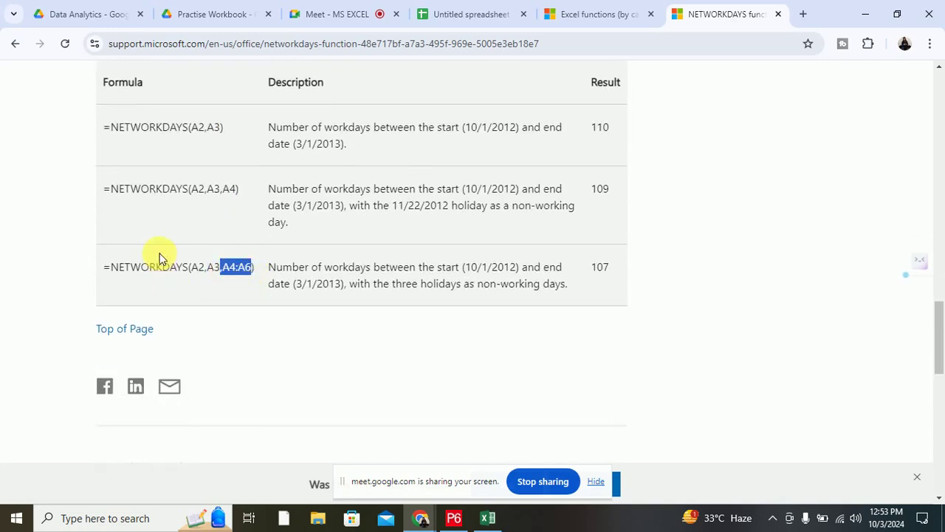
{"action": "left_click", "coordinate": [576, 21]}
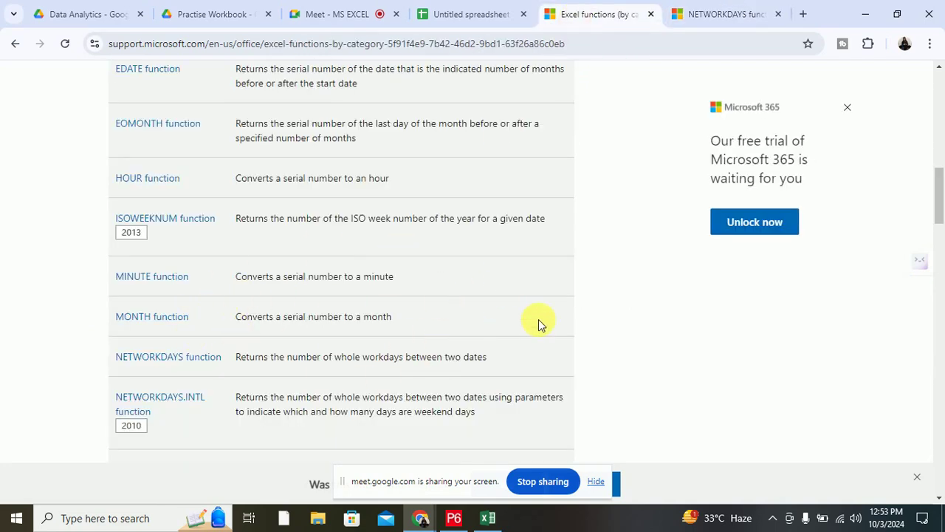
- Open the EOMONTH article and highlight the phrase 'last day of the month'
{"action": "scroll", "coordinate": [538, 319], "scroll_direction": "up", "scroll_amount": 2}
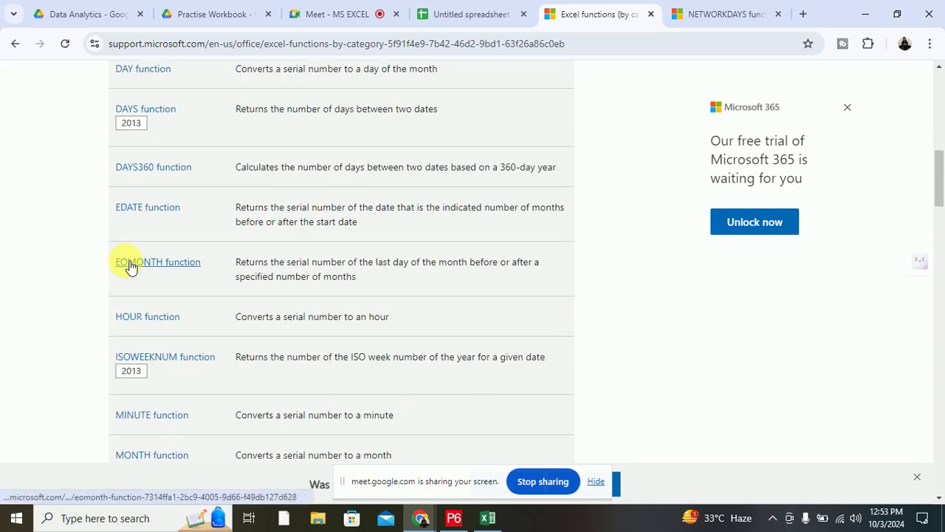
{"action": "middle_click", "coordinate": [131, 264]}
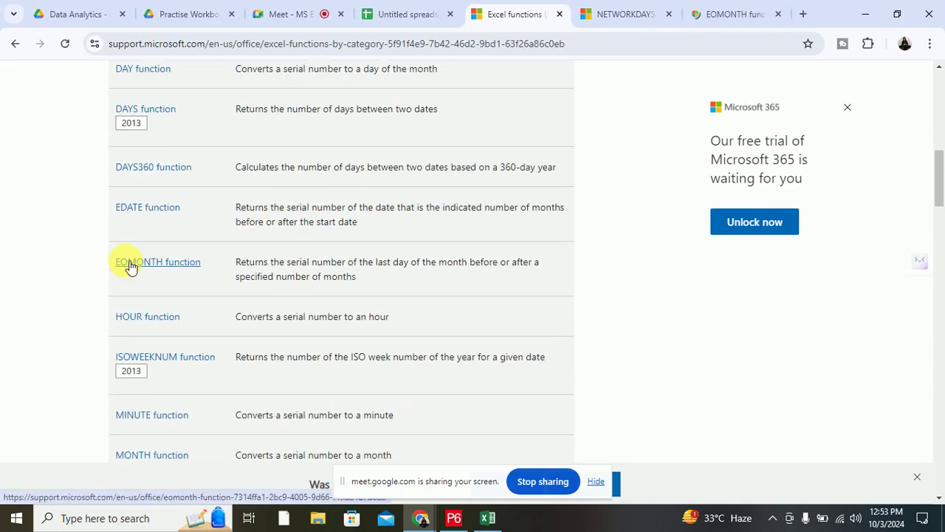
{"action": "left_click", "coordinate": [728, 13]}
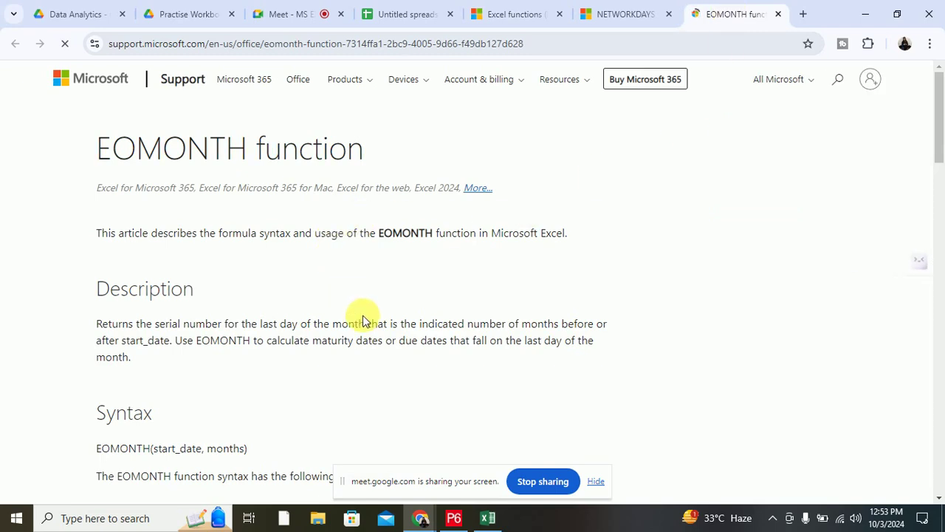
{"action": "scroll", "coordinate": [360, 316], "scroll_direction": "down", "scroll_amount": 1}
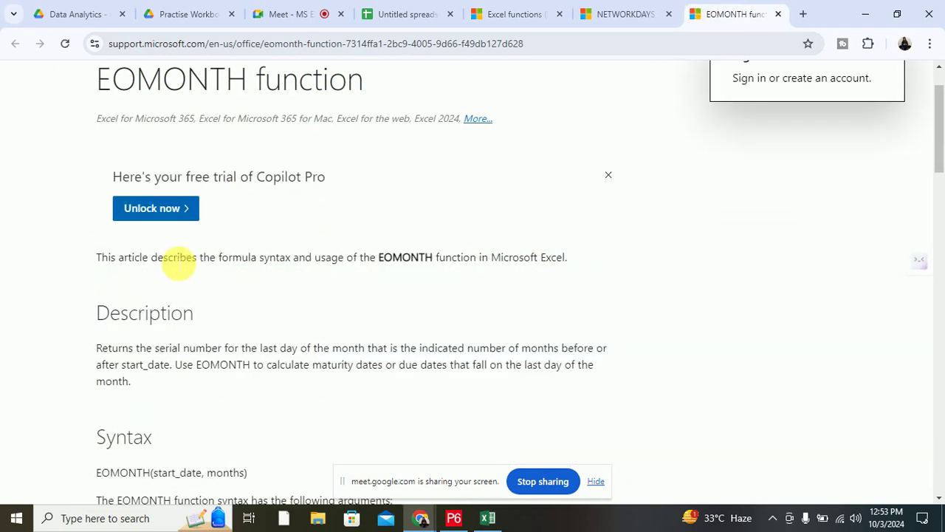
{"action": "left_click_drag", "start_coordinate": [261, 350], "coordinate": [369, 360]}
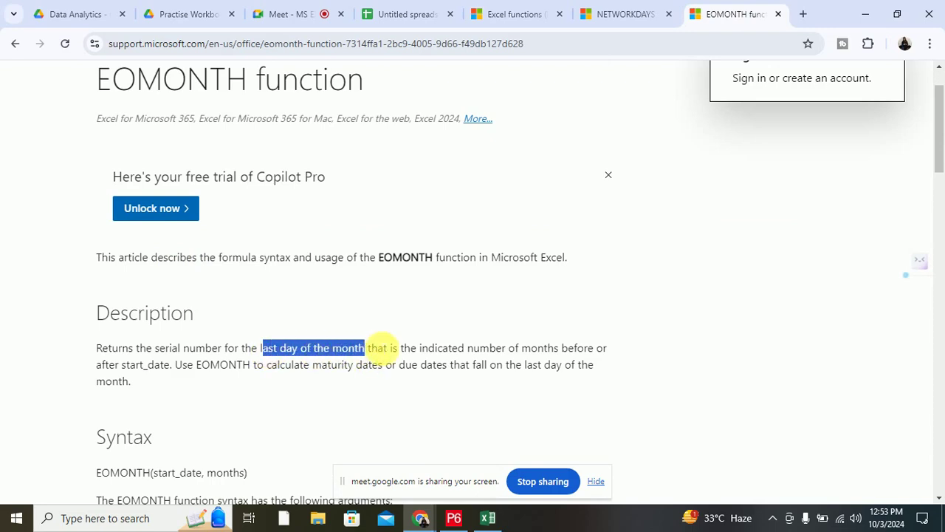
- Select the EOMONTH syntax line and Months argument, read the examples, then return to Excel
{"action": "scroll", "coordinate": [236, 312], "scroll_direction": "down", "scroll_amount": 2}
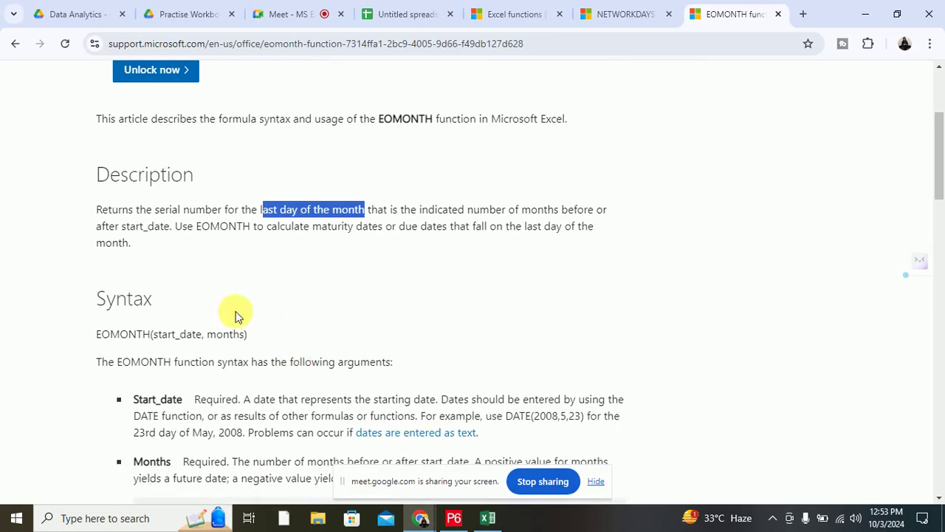
{"action": "scroll", "coordinate": [306, 263], "scroll_direction": "down", "scroll_amount": 2}
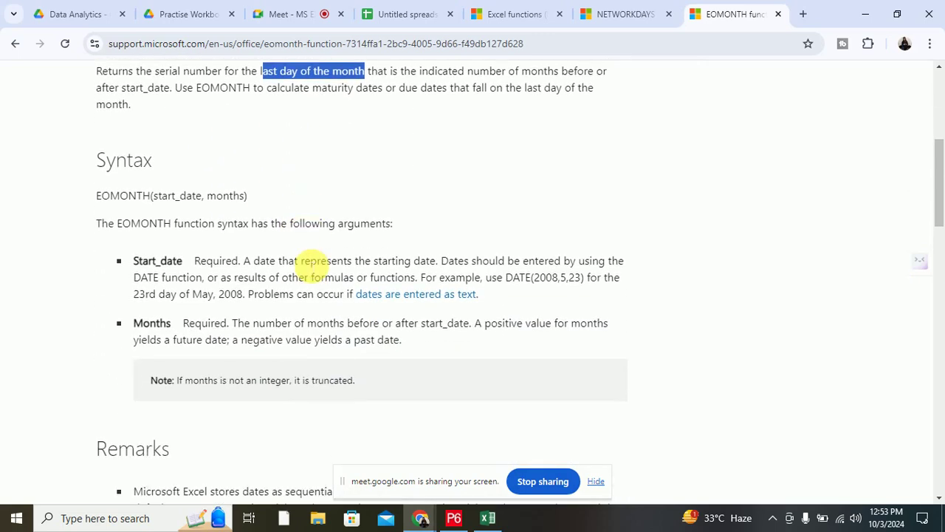
{"action": "scroll", "coordinate": [310, 260], "scroll_direction": "down", "scroll_amount": 1}
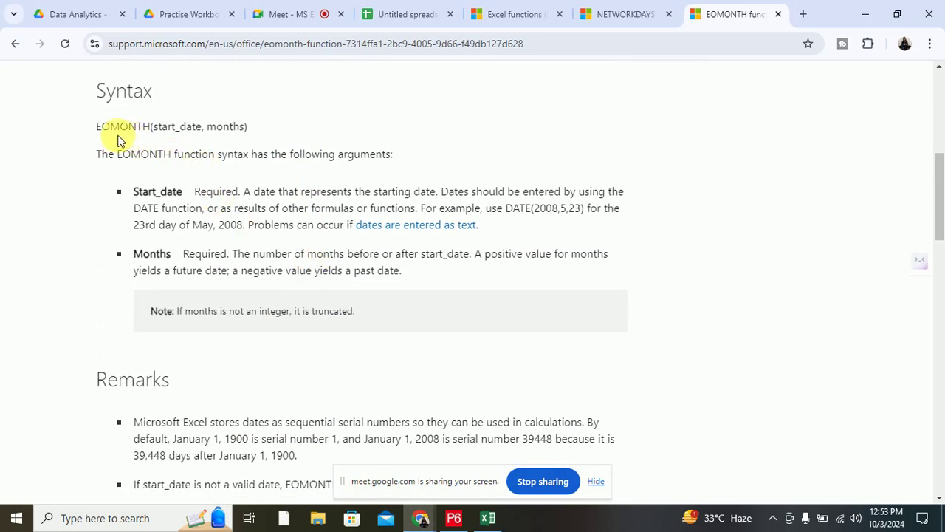
{"action": "left_click_drag", "start_coordinate": [96, 129], "coordinate": [247, 131]}
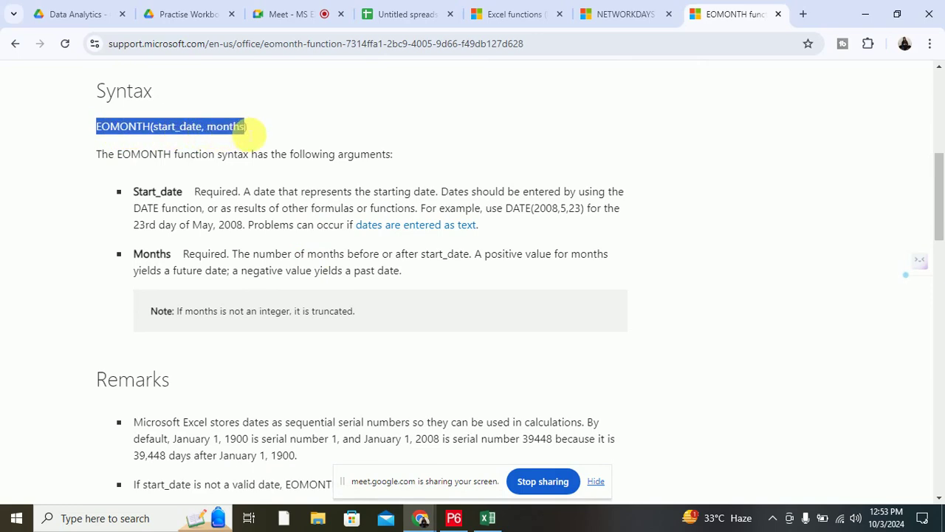
{"action": "scroll", "coordinate": [416, 270], "scroll_direction": "down", "scroll_amount": 1}
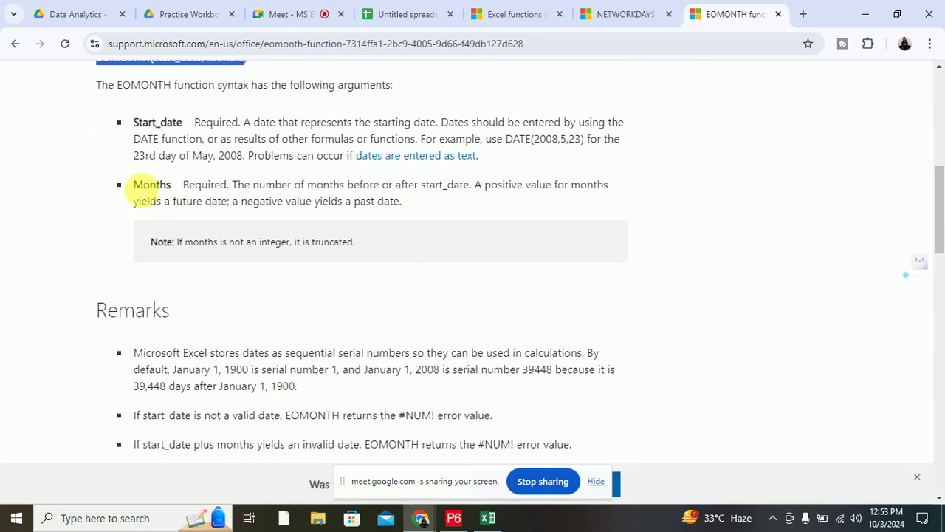
{"action": "left_click_drag", "start_coordinate": [134, 186], "coordinate": [173, 186]}
{"action": "scroll", "coordinate": [246, 218], "scroll_direction": "down", "scroll_amount": 1}
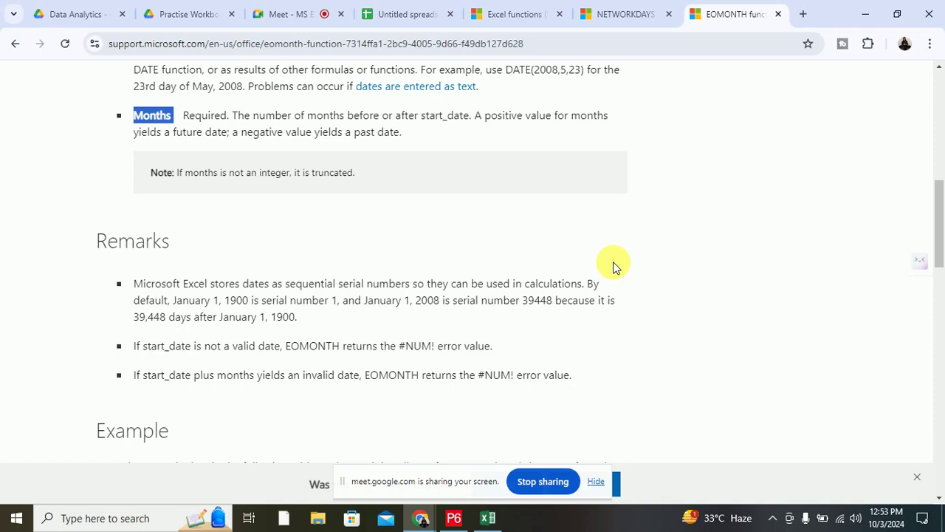
{"action": "scroll", "coordinate": [607, 265], "scroll_direction": "down", "scroll_amount": 2}
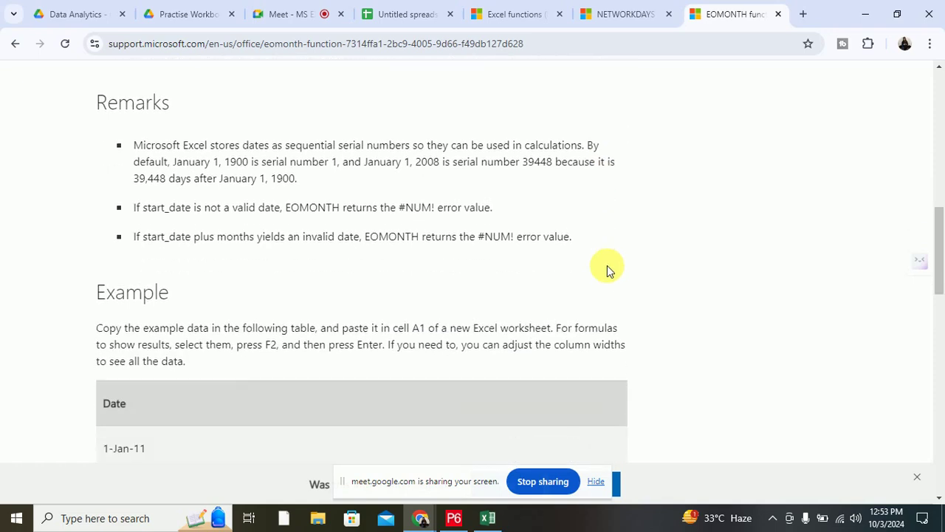
{"action": "scroll", "coordinate": [145, 174], "scroll_direction": "down", "scroll_amount": 3}
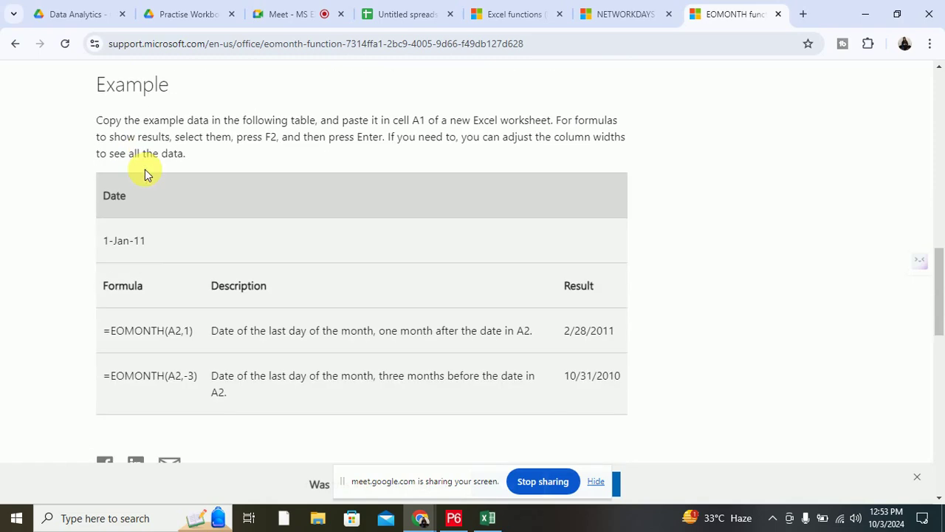
{"action": "left_click", "coordinate": [486, 516]}
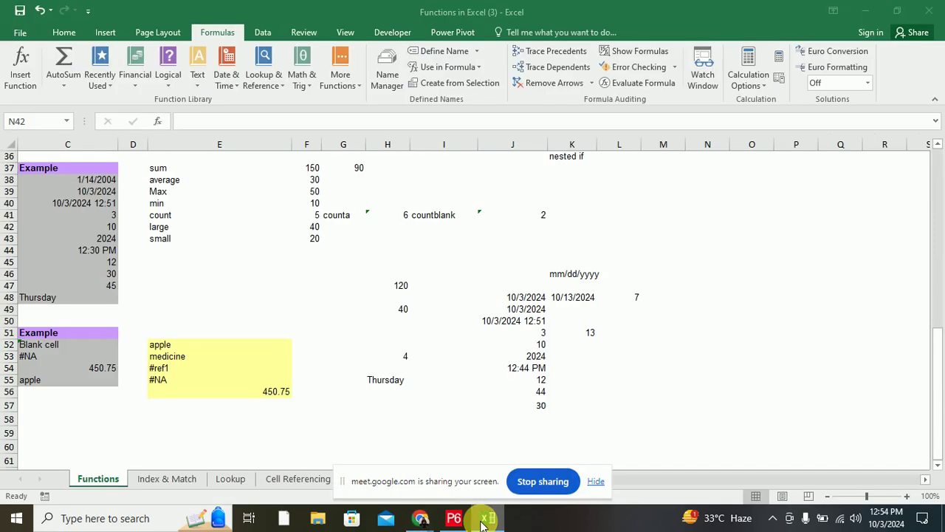
- Enter =EOMONTH(J48,1) in M48, which returns the serial number 45626
{"action": "left_click", "coordinate": [676, 300]}
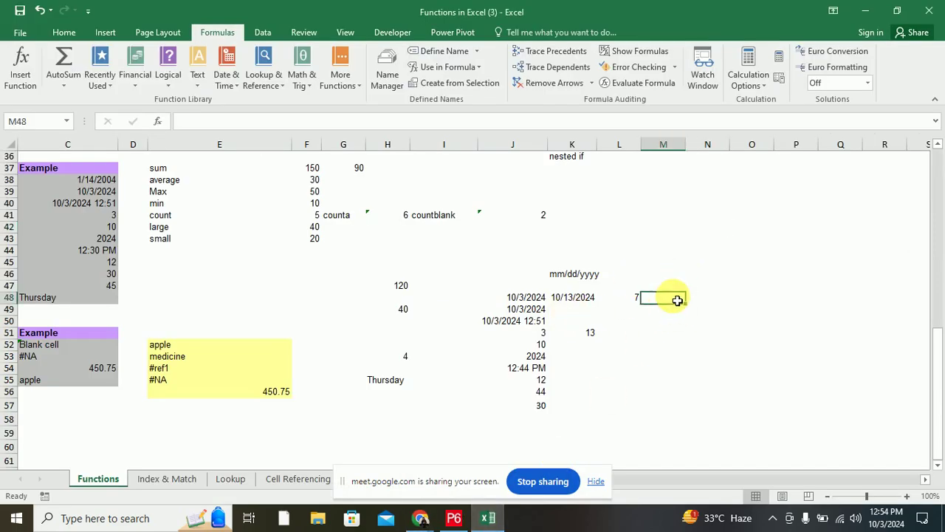
{"action": "type", "text": "=eom"}
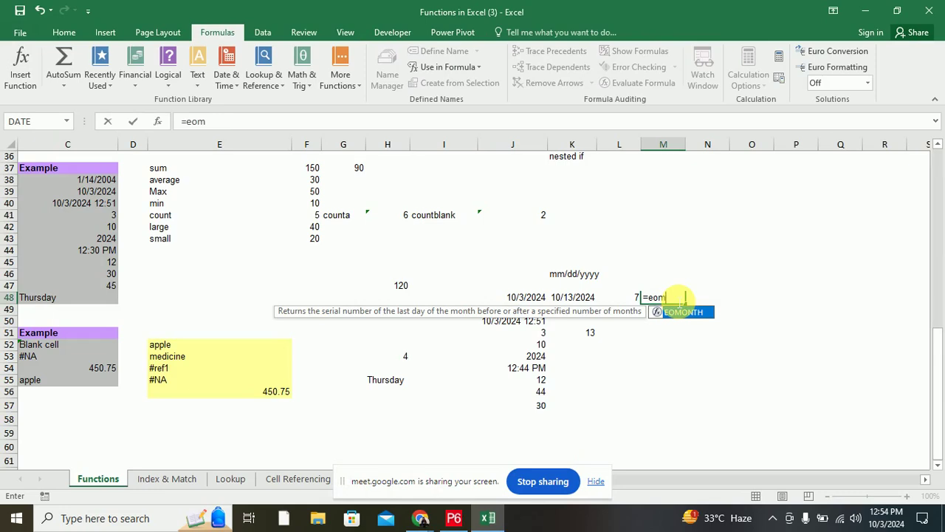
{"action": "type", "text": "("}
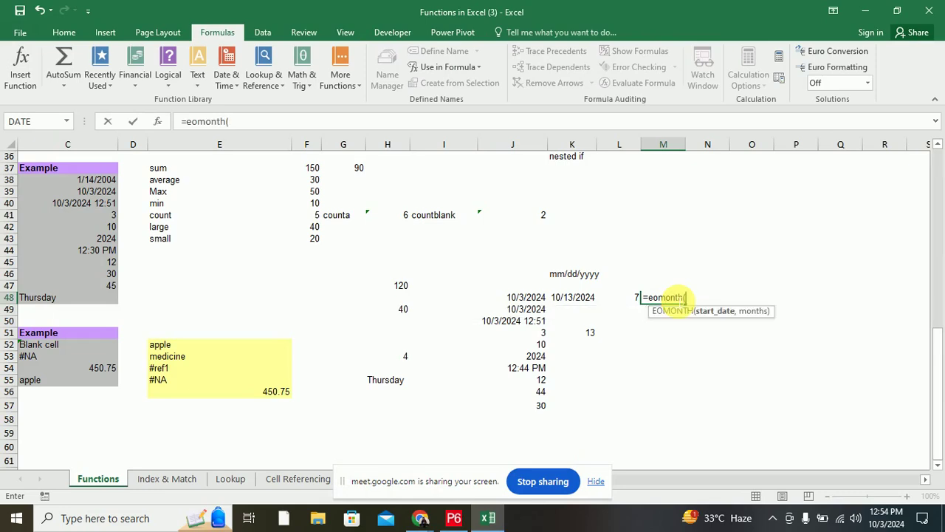
{"action": "left_click", "coordinate": [521, 301]}
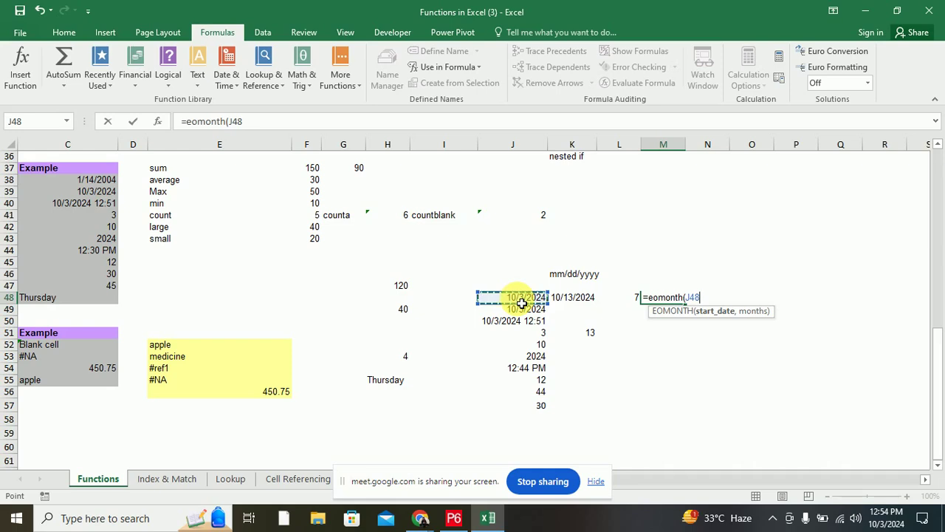
{"action": "type", "text": ",1"}
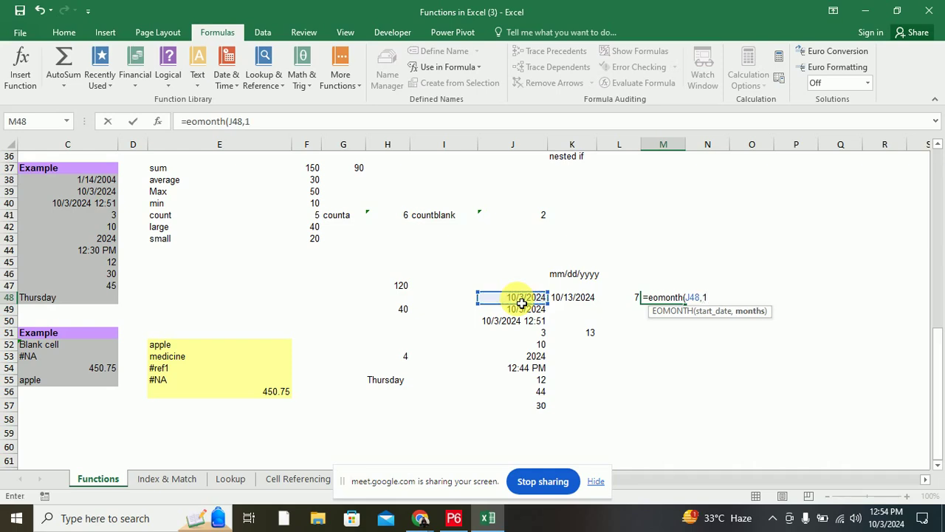
{"action": "key", "text": "Return"}
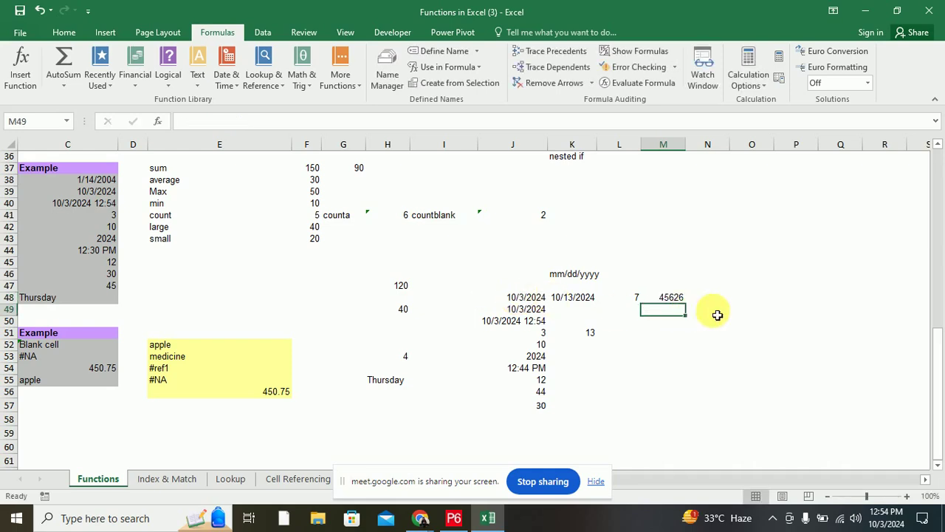
{"action": "left_click", "coordinate": [666, 300]}
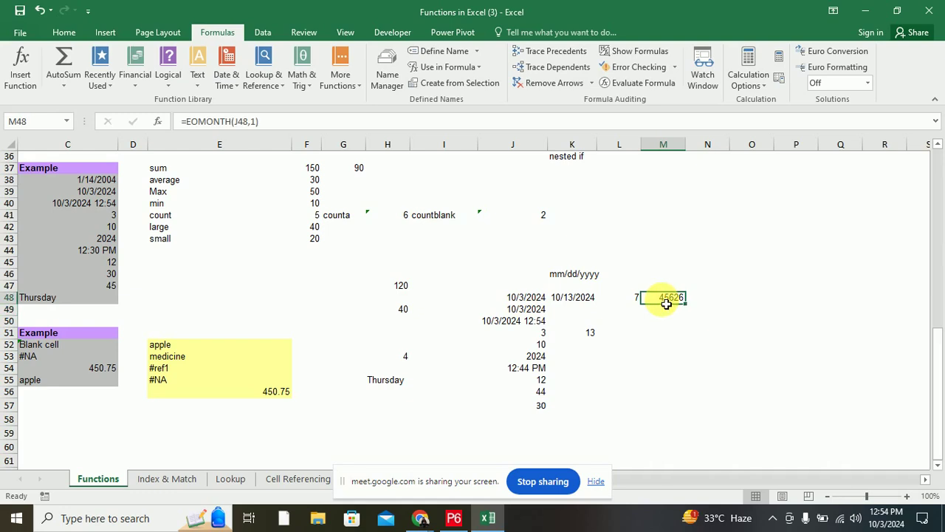
- Format M48 as Short Date so it shows 11/30/2024
{"action": "left_click", "coordinate": [63, 31]}
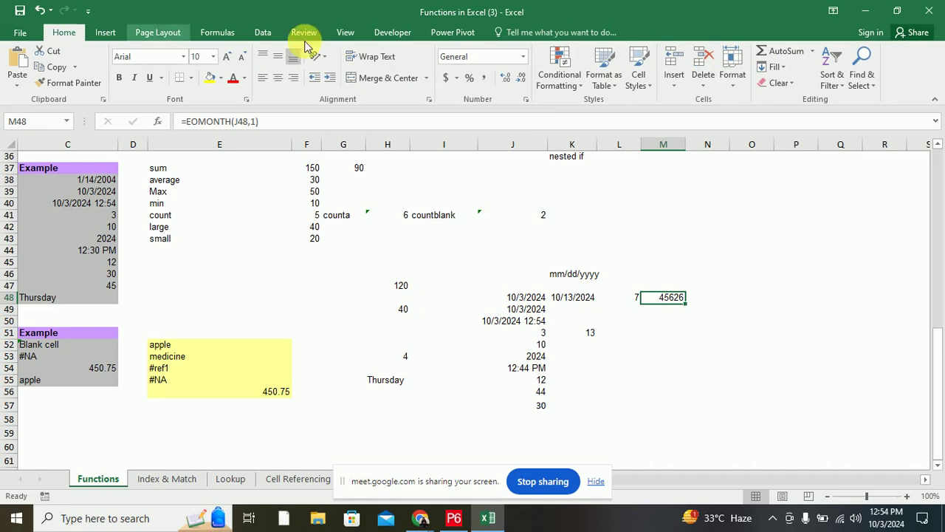
{"action": "left_click", "coordinate": [523, 59]}
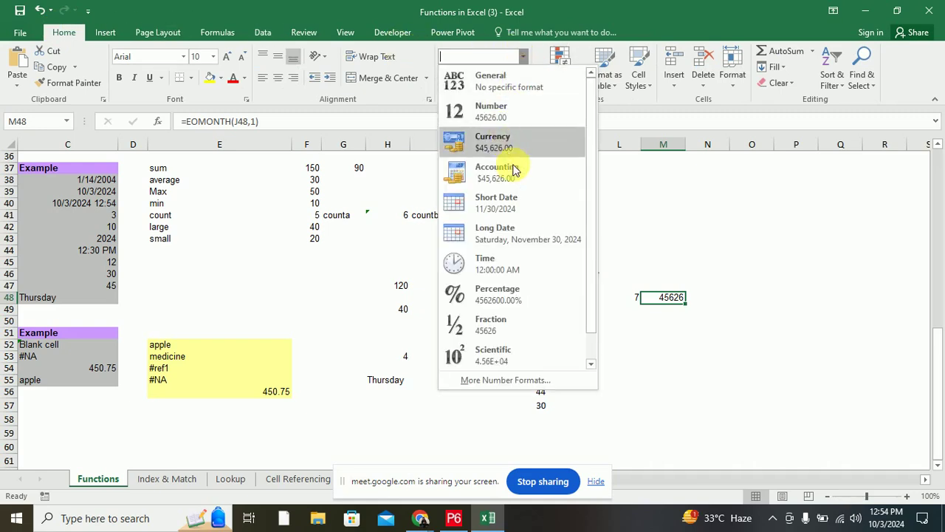
{"action": "left_click", "coordinate": [517, 202]}
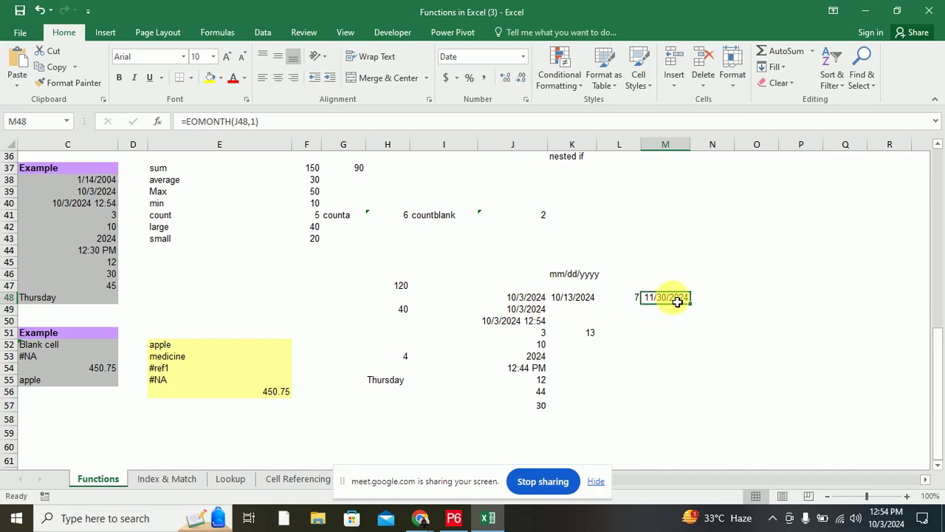
- Compare with the EOMONTH help example and confirm 11/30/2024 on the November 2024 calendar
{"action": "key", "text": "alt+Tab"}
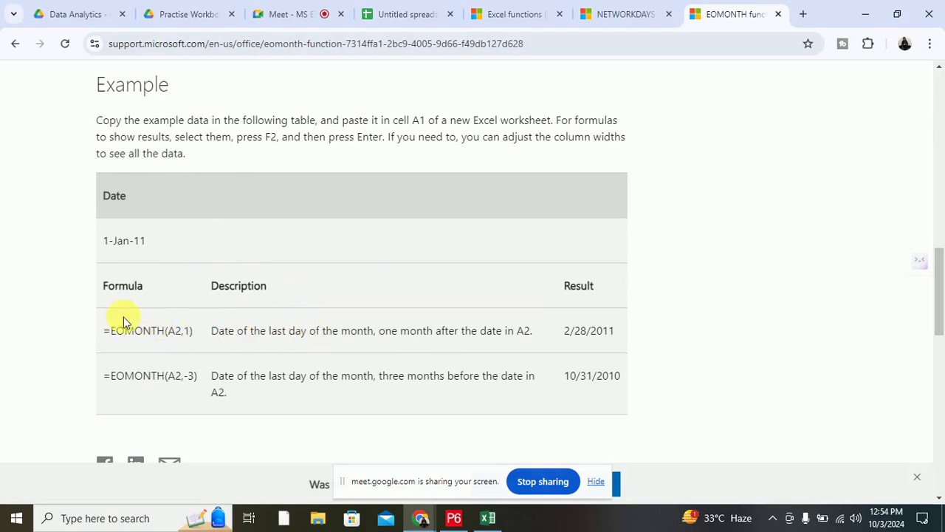
{"action": "left_click_drag", "start_coordinate": [111, 330], "coordinate": [156, 331]}
{"action": "key", "text": "alt+Tab"}
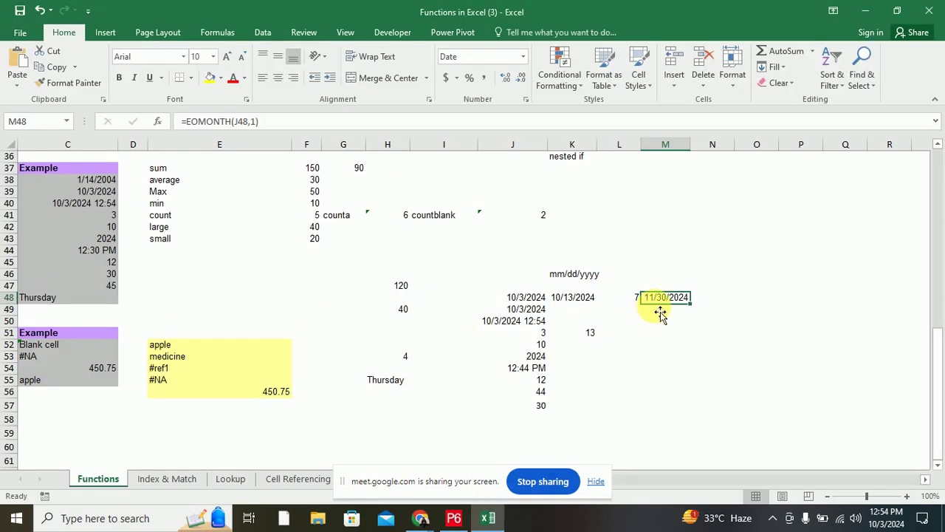
{"action": "left_click", "coordinate": [886, 517]}
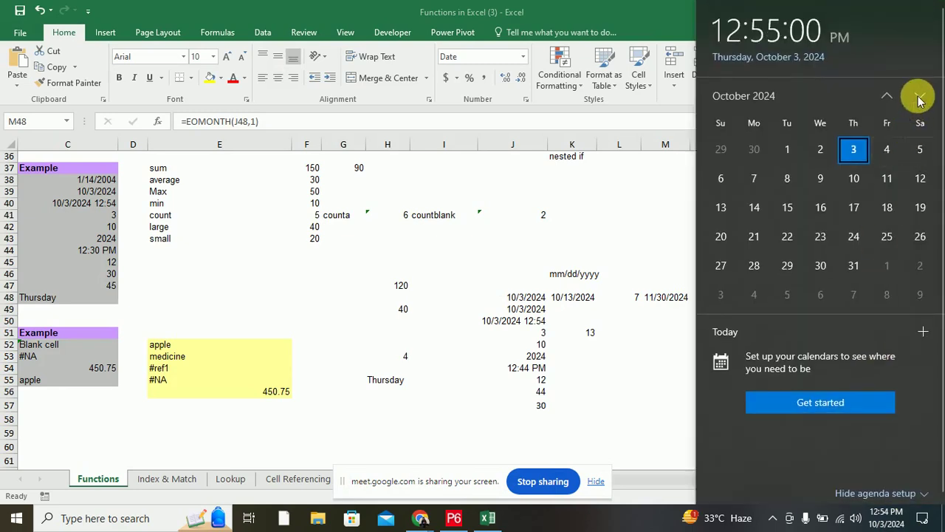
{"action": "left_click", "coordinate": [917, 96]}
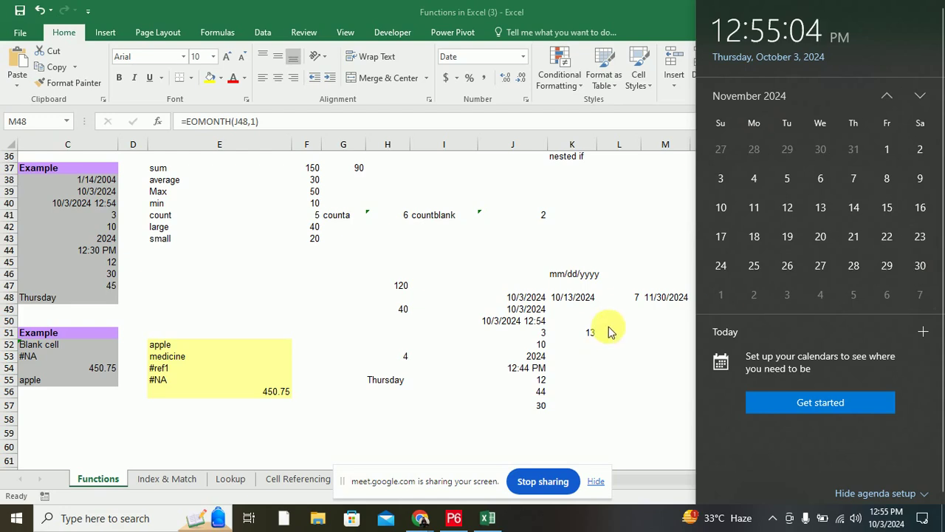
{"action": "left_click", "coordinate": [650, 319]}
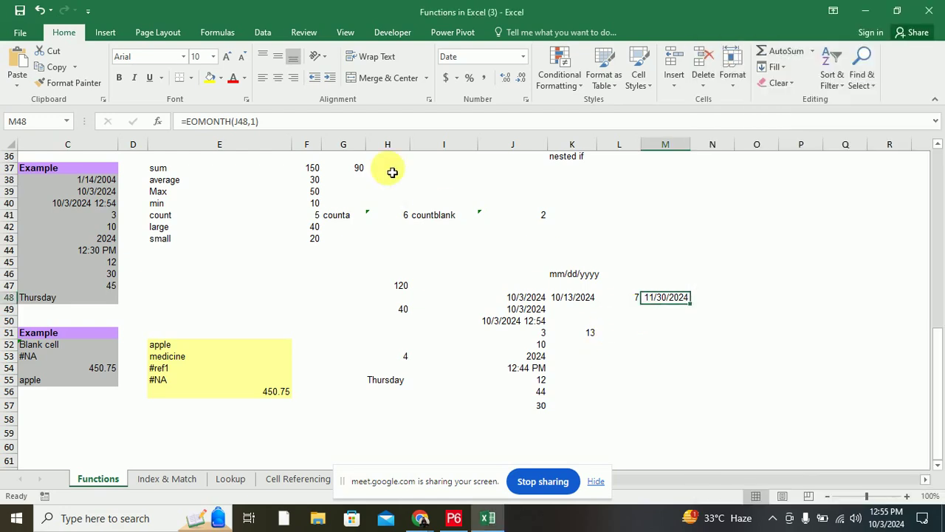
- Copy M48's formula into N48 and change it to =EOMONTH(K48,-1), showing 9/30/2024
{"action": "key", "text": "ctrl+c"}
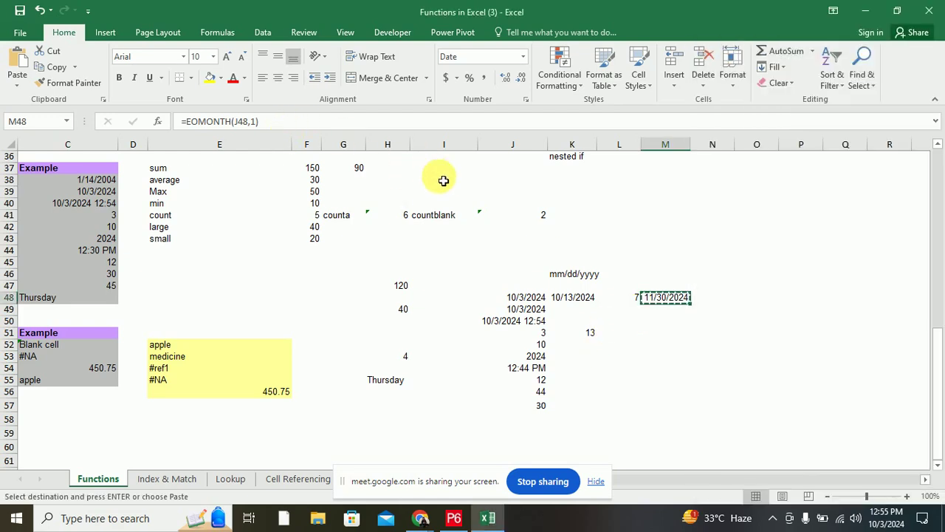
{"action": "left_click", "coordinate": [723, 303]}
{"action": "key", "text": "ctrl+v"}
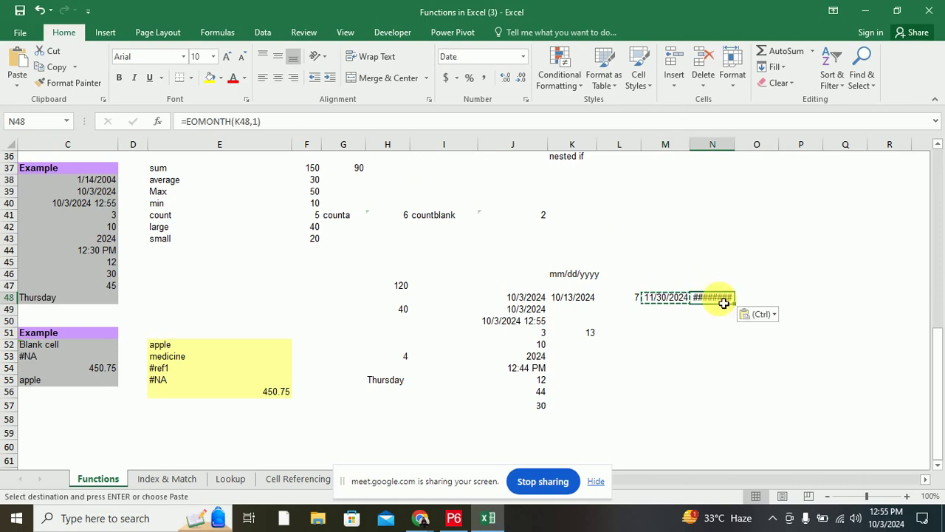
{"action": "left_click", "coordinate": [255, 122]}
{"action": "type", "text": "-"}
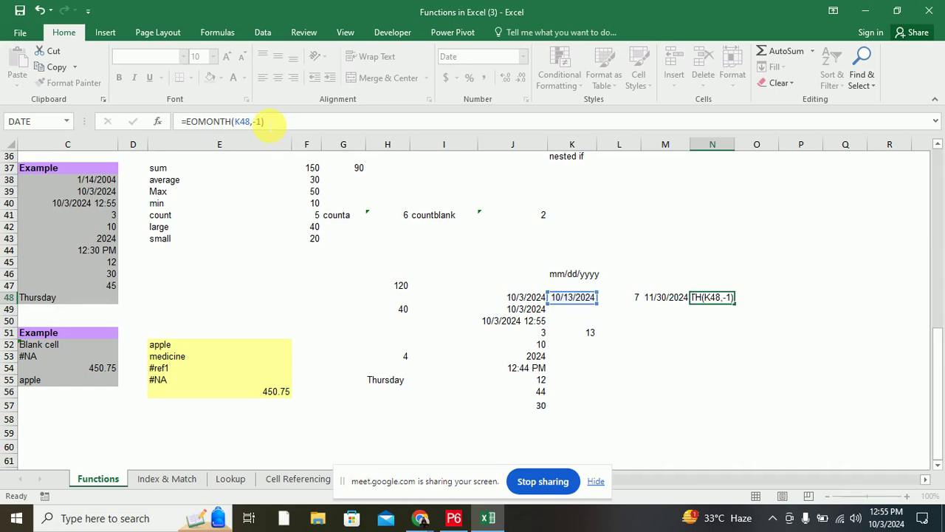
{"action": "key", "text": "Return"}
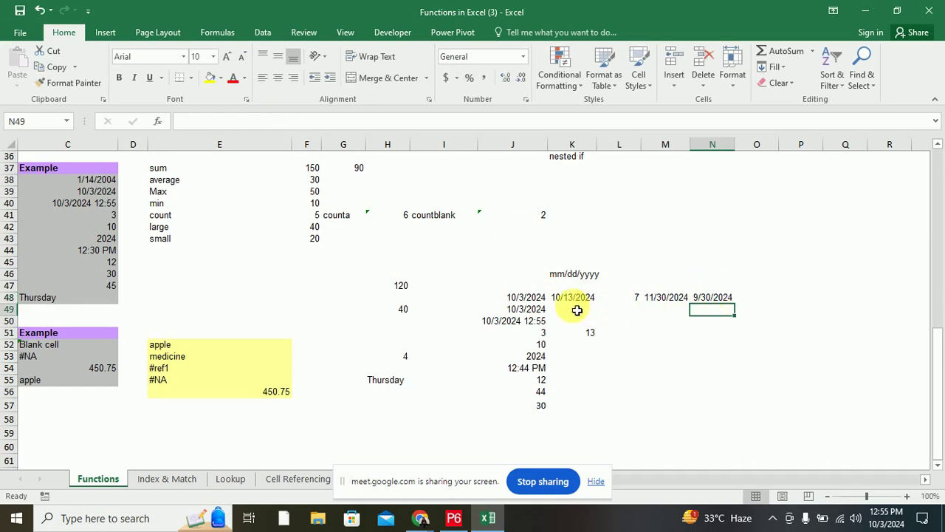
- Try pasting N48's formula into O48, then undo the resulting #NUM! error
{"action": "left_click", "coordinate": [755, 299]}
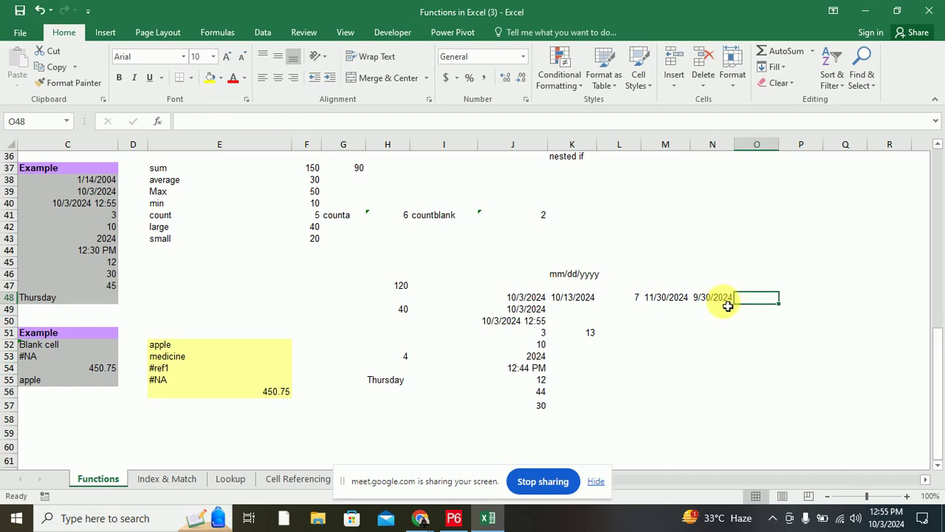
{"action": "left_click", "coordinate": [724, 303]}
{"action": "key", "text": "ctrl+c"}
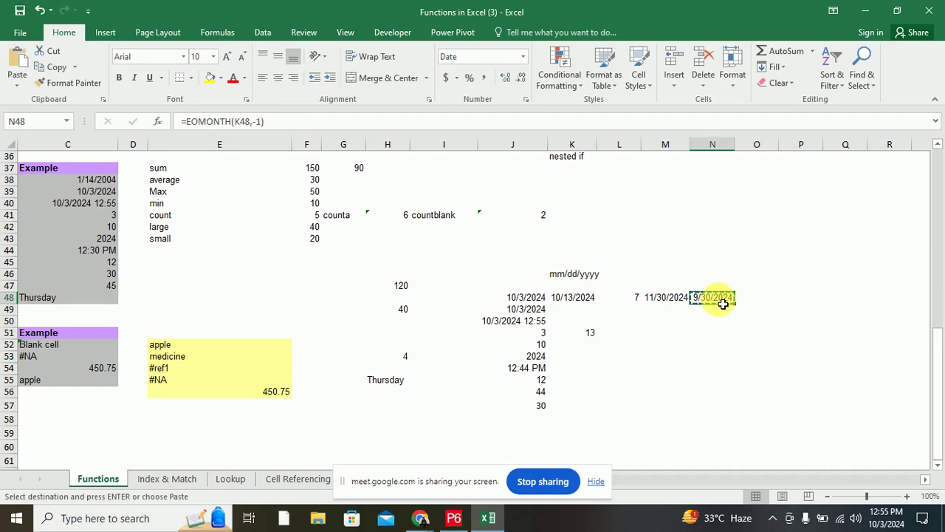
{"action": "left_click", "coordinate": [764, 299]}
{"action": "key", "text": "ctrl+v"}
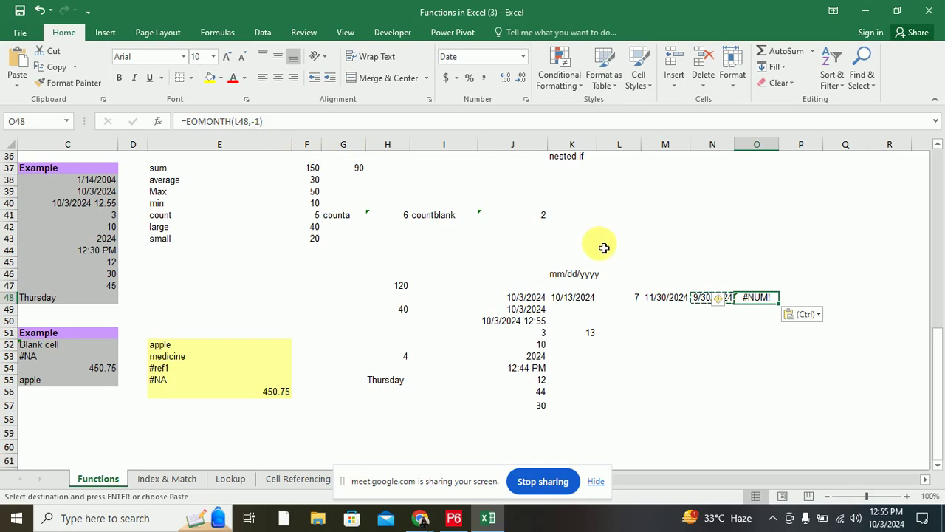
{"action": "key", "text": "ctrl+z"}
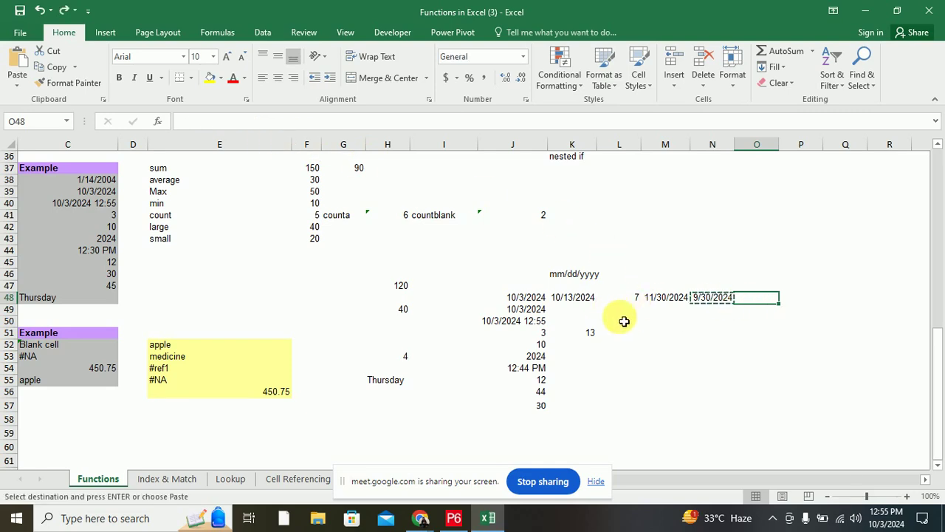
- Enter =EOMONTH(K48,0) in M49 and format it as Short Date, showing 10/31/2024
{"action": "left_click", "coordinate": [661, 313]}
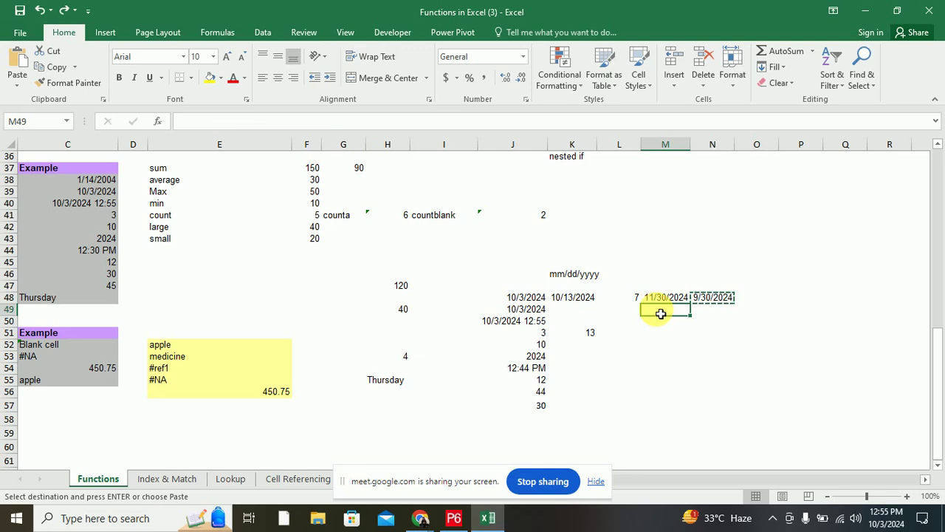
{"action": "type", "text": "=eomonth"}
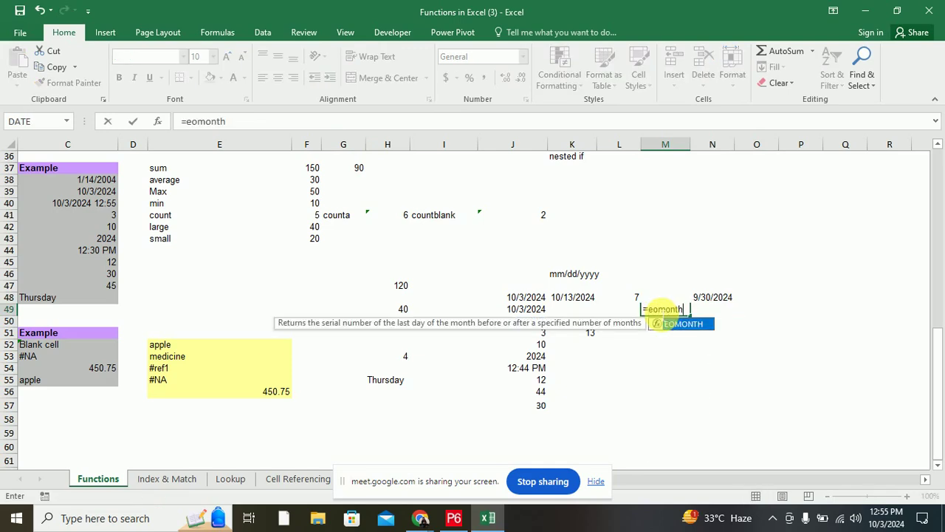
{"action": "type", "text": "("}
{"action": "left_click", "coordinate": [591, 299]}
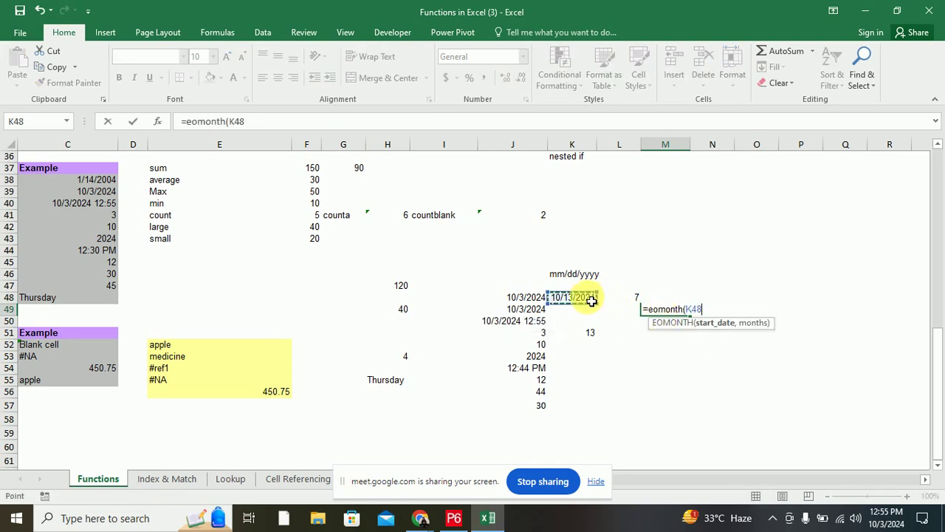
{"action": "type", "text": ",-1"}
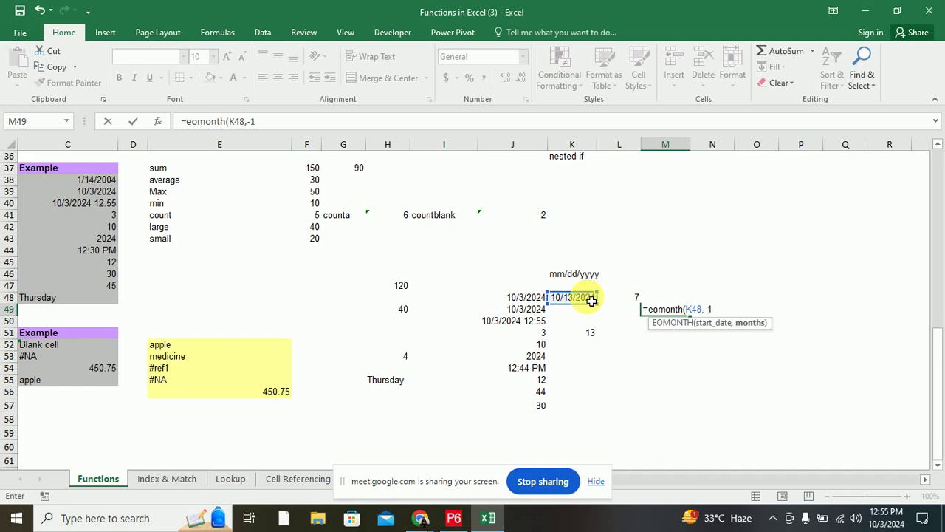
{"action": "key", "text": "BackSpace"}
{"action": "key", "text": "BackSpace"}
{"action": "type", "text": "0)"}
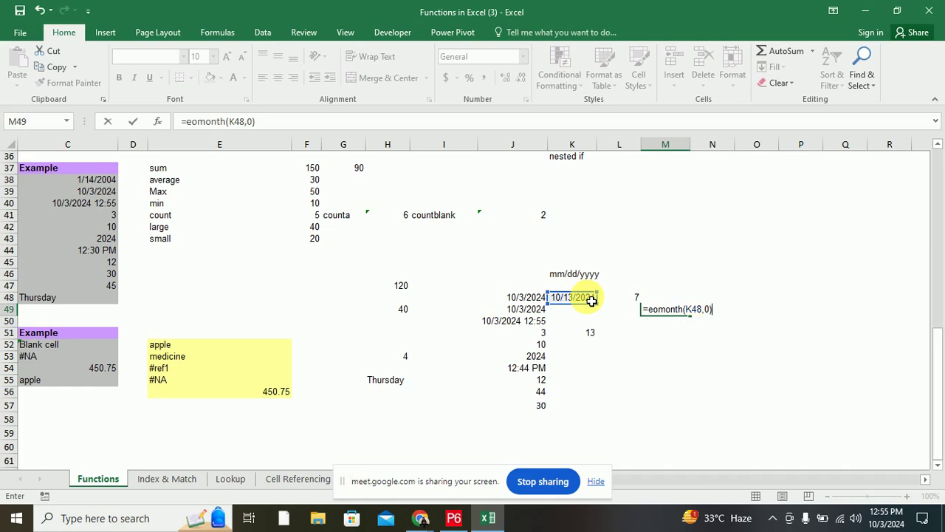
{"action": "key", "text": "Return"}
{"action": "left_click", "coordinate": [671, 311]}
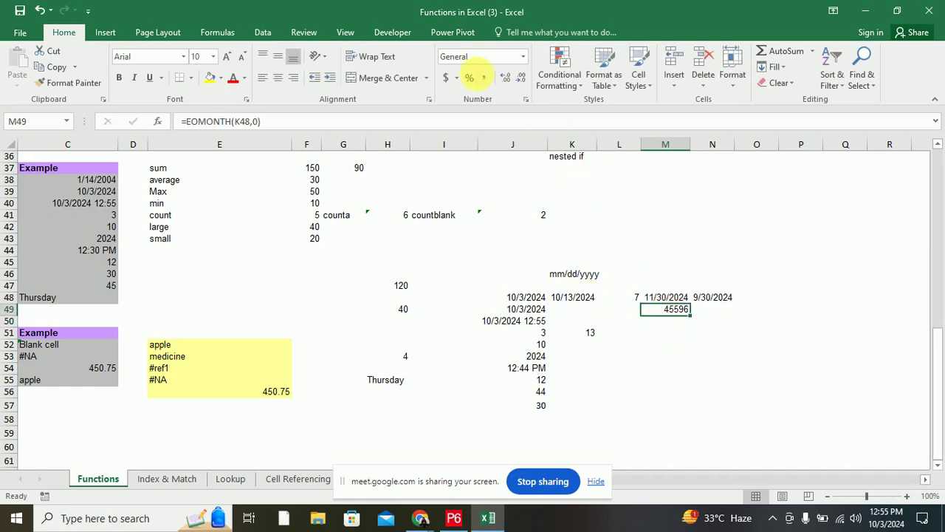
{"action": "left_click", "coordinate": [523, 57]}
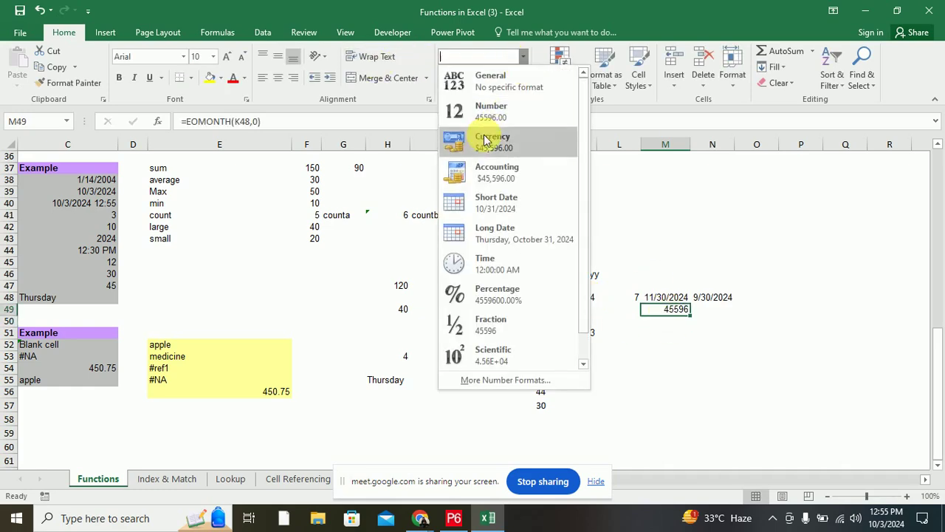
{"action": "left_click", "coordinate": [491, 202]}
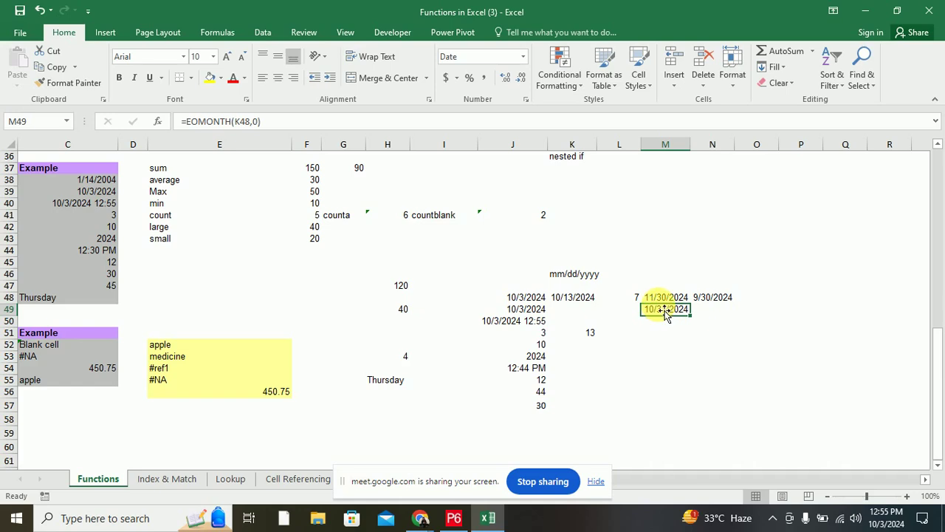
- Check the formulas in J48, M49, M48 and N48
{"action": "left_click", "coordinate": [518, 298]}
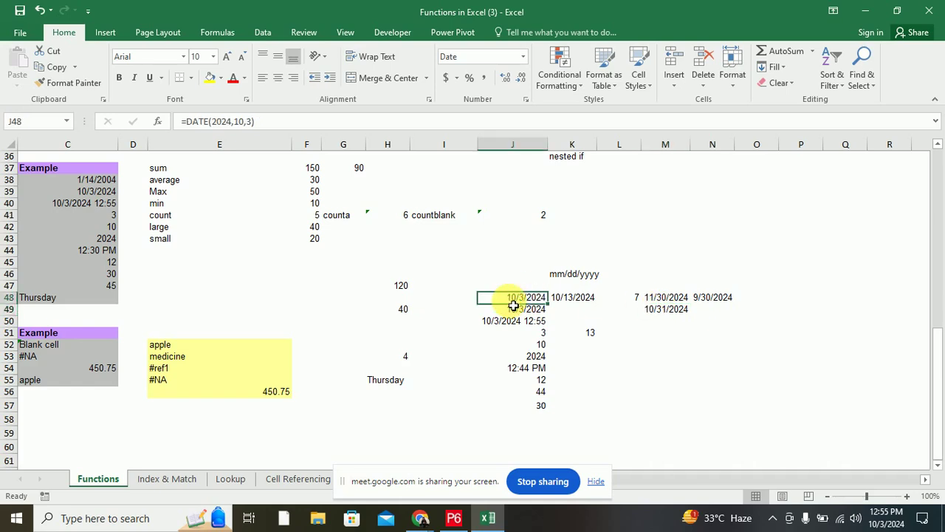
{"action": "left_click", "coordinate": [675, 311]}
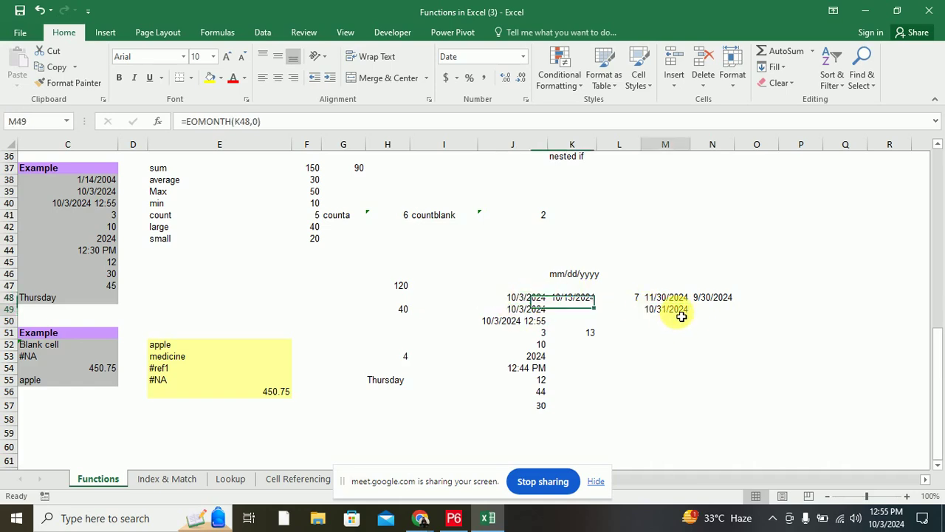
{"action": "left_click", "coordinate": [658, 298]}
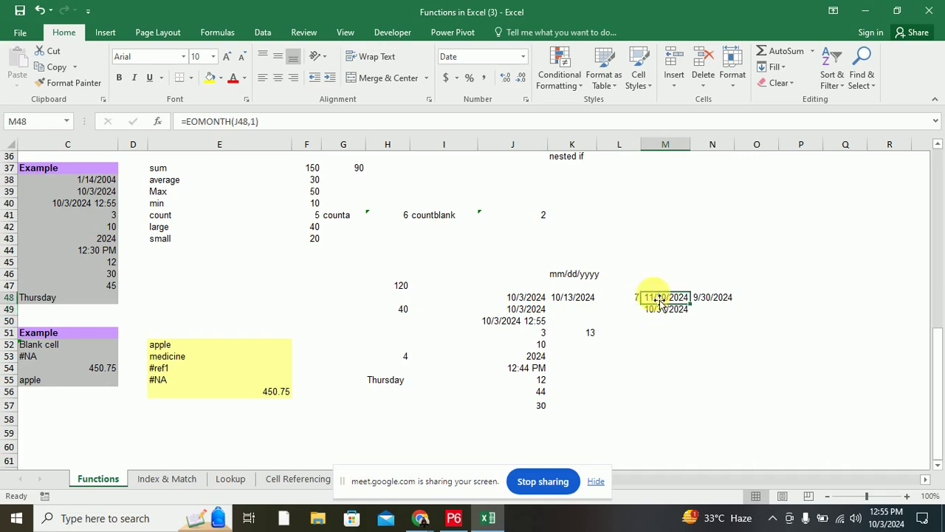
{"action": "left_click", "coordinate": [727, 301]}
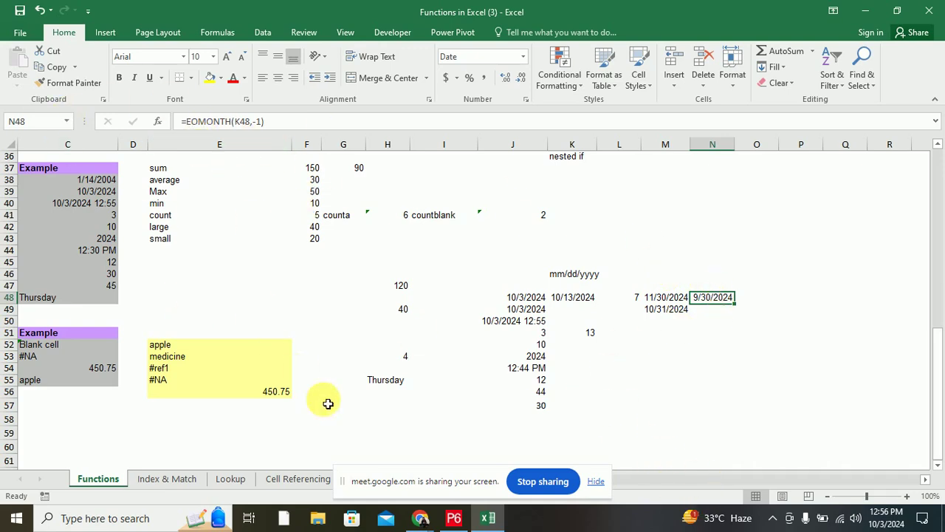
- Close the NETWORKDAYS reference page in Chrome
{"action": "left_click", "coordinate": [421, 518]}
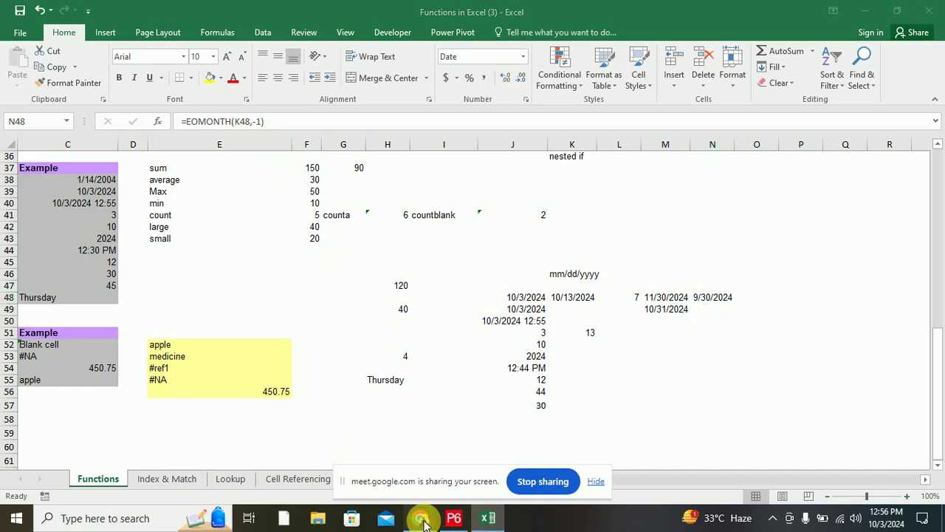
{"action": "left_click", "coordinate": [372, 467]}
{"action": "scroll", "coordinate": [481, 380], "scroll_direction": "up", "scroll_amount": 3}
{"action": "scroll", "coordinate": [480, 380], "scroll_direction": "up", "scroll_amount": 1}
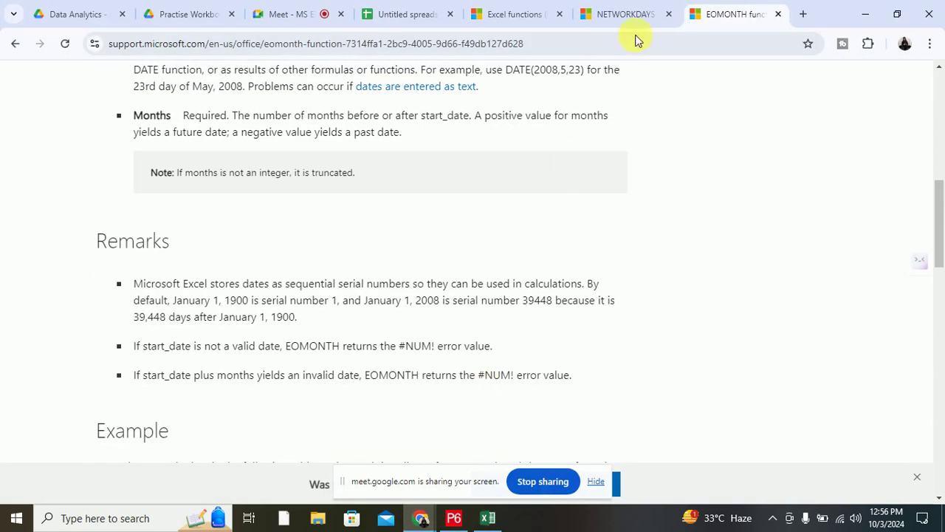
{"action": "left_click", "coordinate": [619, 14]}
{"action": "left_click", "coordinate": [668, 13]}
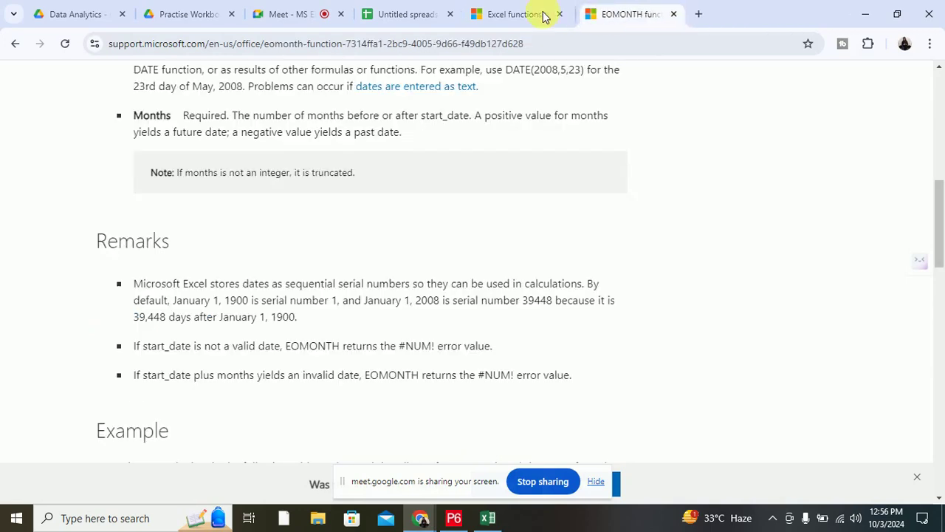
- Open the WEEKNUM article from the functions list, read its Syntax, then return to Excel
{"action": "left_click", "coordinate": [494, 15]}
{"action": "scroll", "coordinate": [429, 317], "scroll_direction": "up", "scroll_amount": 1}
{"action": "scroll", "coordinate": [430, 317], "scroll_direction": "up", "scroll_amount": 2}
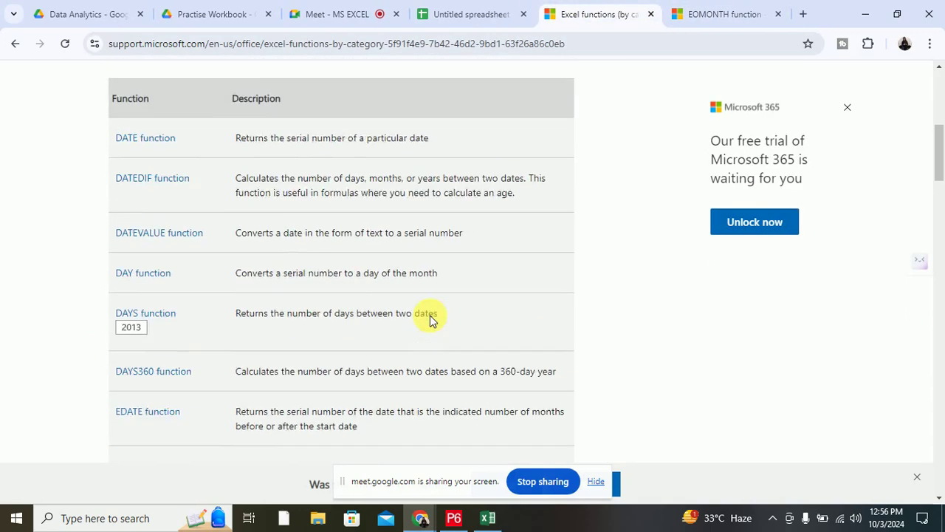
{"action": "scroll", "coordinate": [431, 320], "scroll_direction": "up", "scroll_amount": 2}
{"action": "scroll", "coordinate": [431, 321], "scroll_direction": "down", "scroll_amount": 1}
{"action": "scroll", "coordinate": [430, 320], "scroll_direction": "down", "scroll_amount": 3}
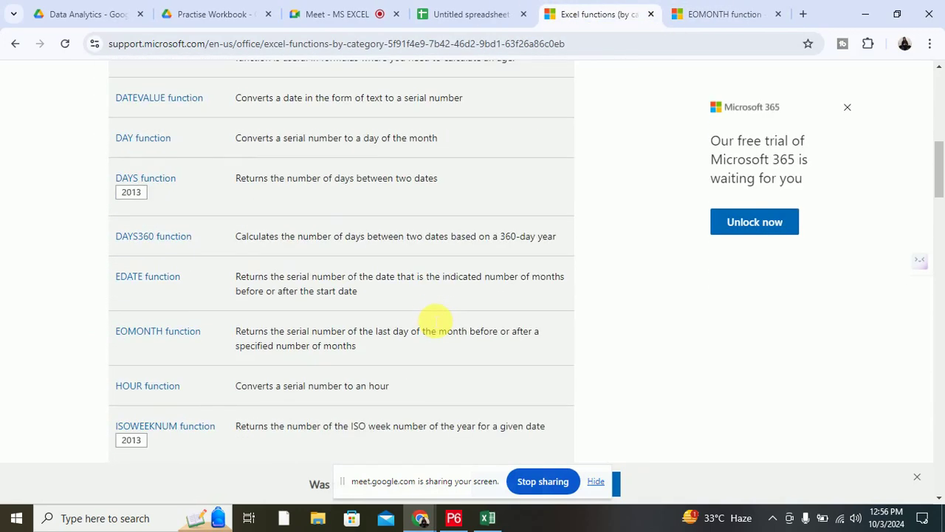
{"action": "scroll", "coordinate": [431, 321], "scroll_direction": "down", "scroll_amount": 2}
{"action": "scroll", "coordinate": [430, 320], "scroll_direction": "down", "scroll_amount": 1}
{"action": "scroll", "coordinate": [431, 321], "scroll_direction": "down", "scroll_amount": 3}
{"action": "scroll", "coordinate": [431, 321], "scroll_direction": "down", "scroll_amount": 1}
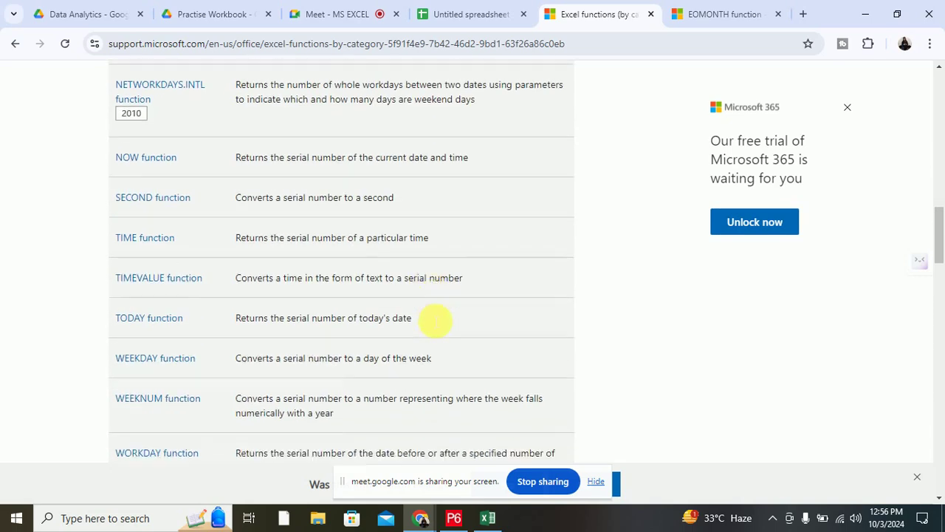
{"action": "scroll", "coordinate": [431, 321], "scroll_direction": "down", "scroll_amount": 1}
{"action": "scroll", "coordinate": [430, 320], "scroll_direction": "down", "scroll_amount": 2}
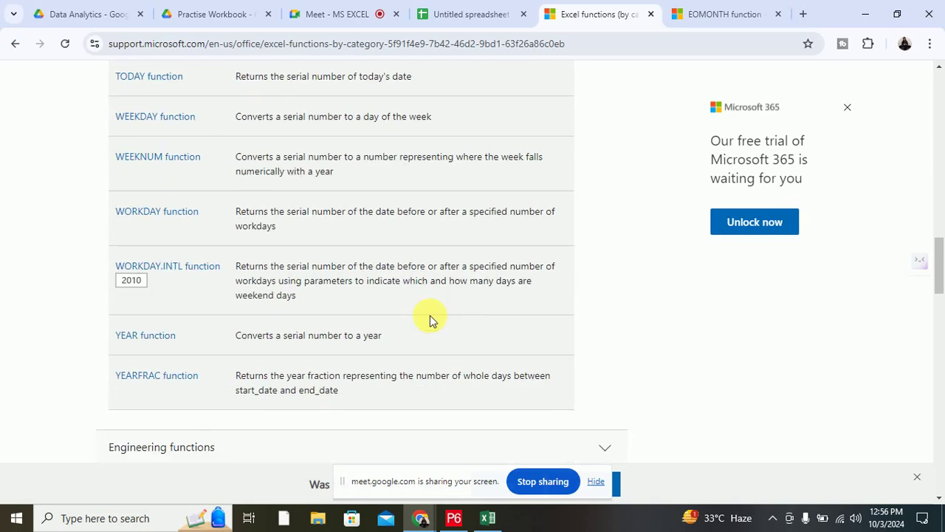
{"action": "left_click", "coordinate": [164, 156]}
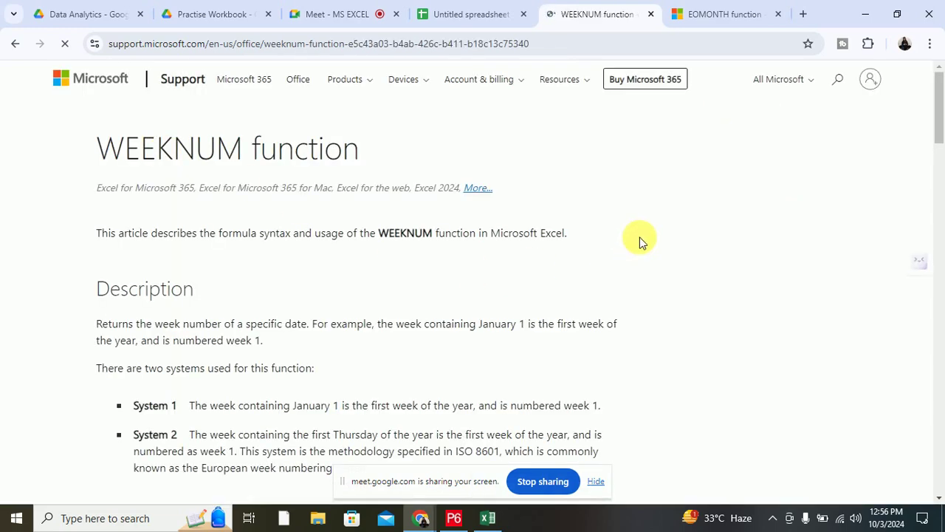
{"action": "scroll", "coordinate": [640, 236], "scroll_direction": "down", "scroll_amount": 5}
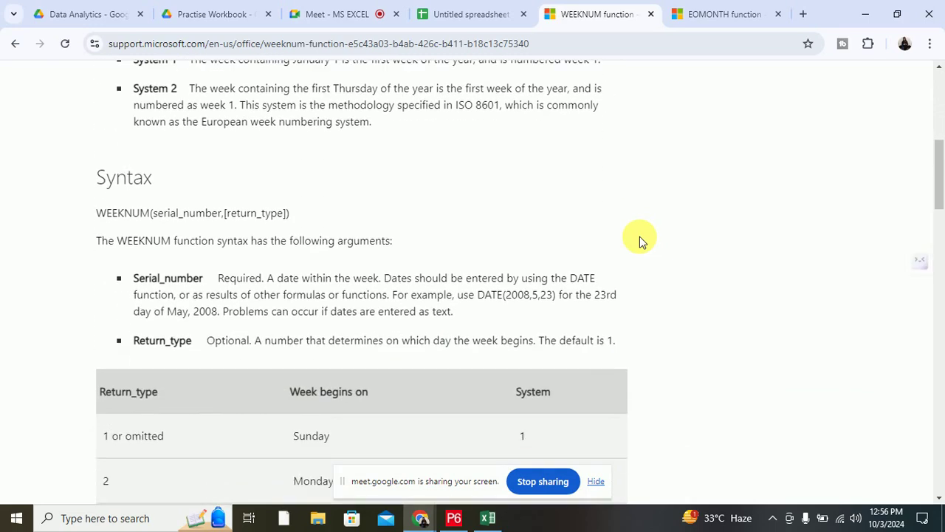
{"action": "scroll", "coordinate": [639, 236], "scroll_direction": "down", "scroll_amount": 2}
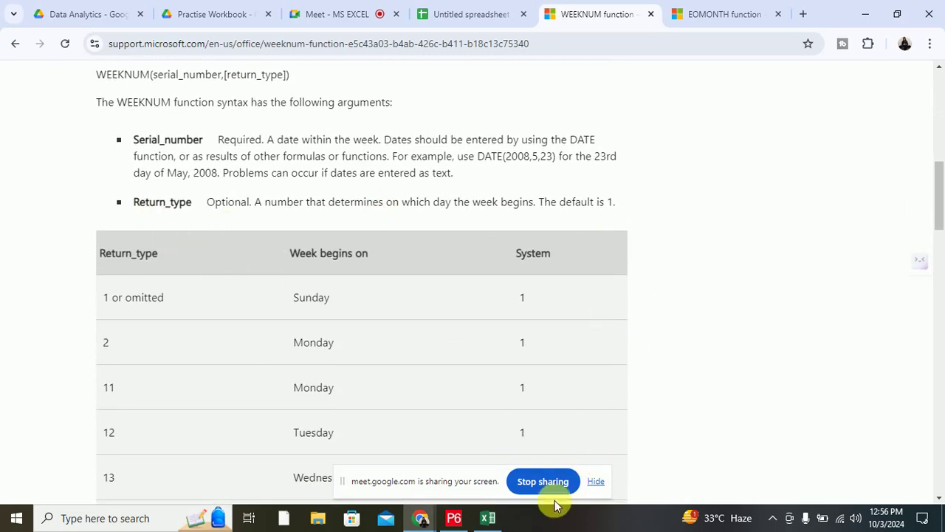
{"action": "left_click", "coordinate": [487, 517]}
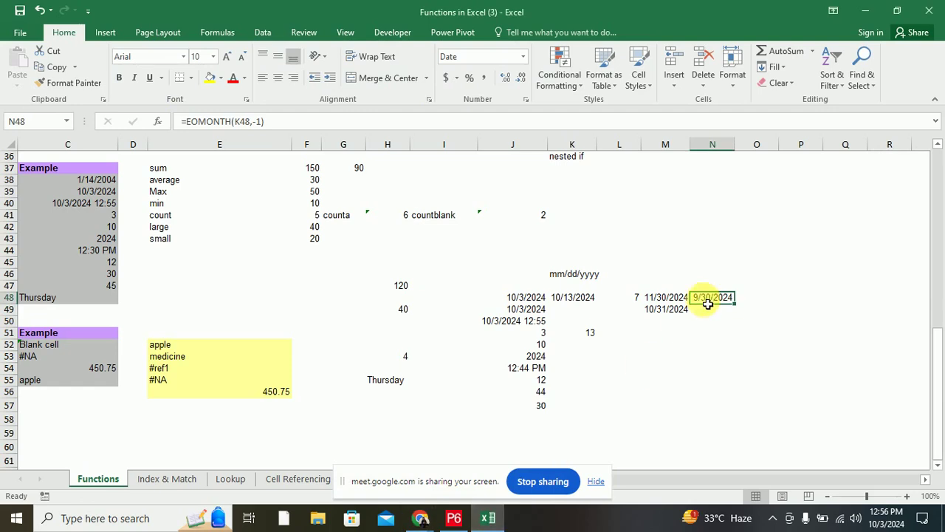
- Enter =WEEKNUM(J48) in M53 to get the week number of the J48 date
{"action": "left_click", "coordinate": [673, 358]}
{"action": "type", "text": "=wee"}
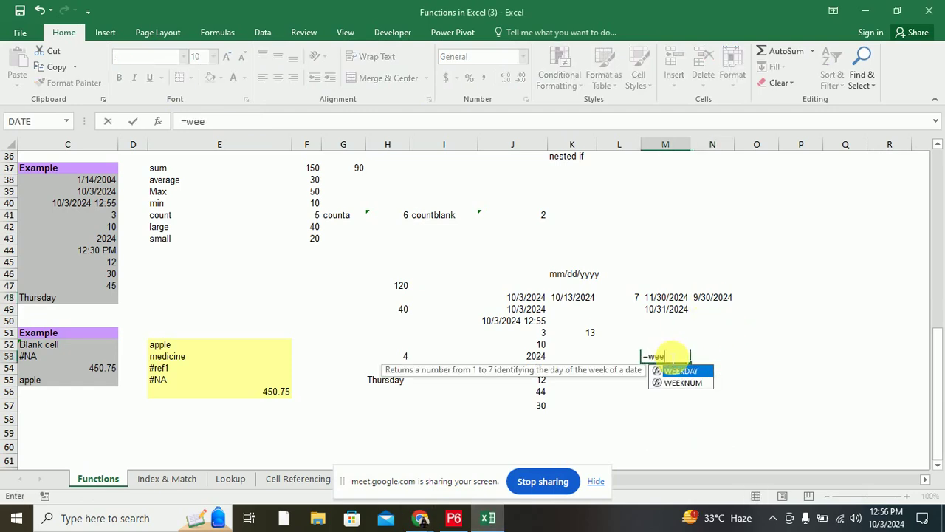
{"action": "type", "text": "knumn"}
{"action": "key", "text": "BackSpace"}
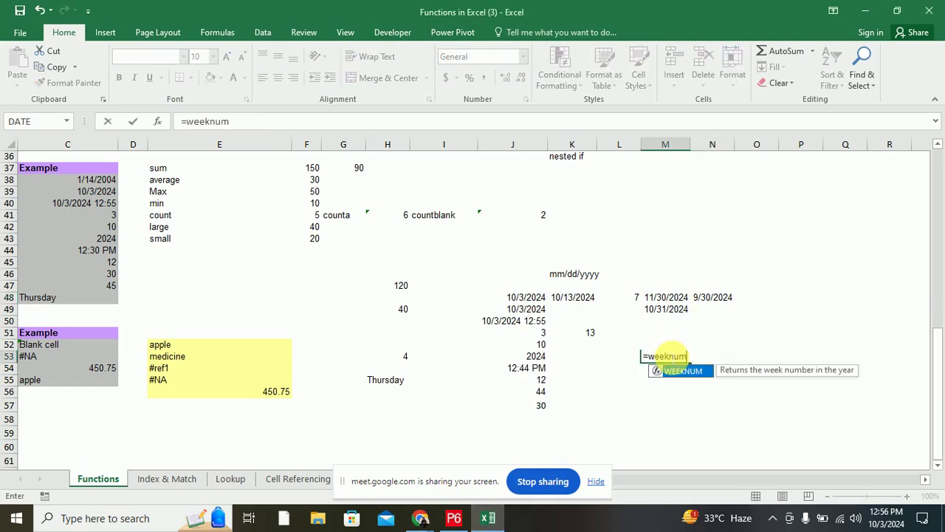
{"action": "type", "text": "("}
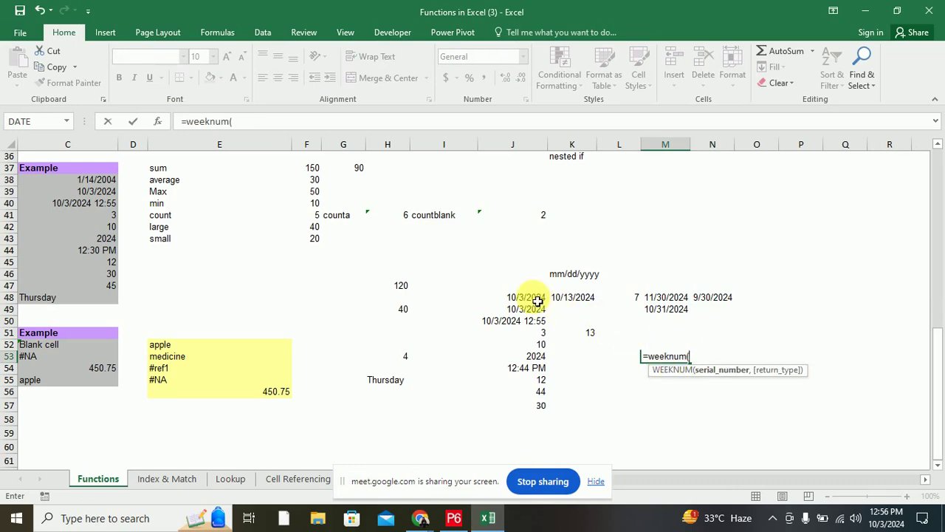
{"action": "left_click", "coordinate": [524, 297]}
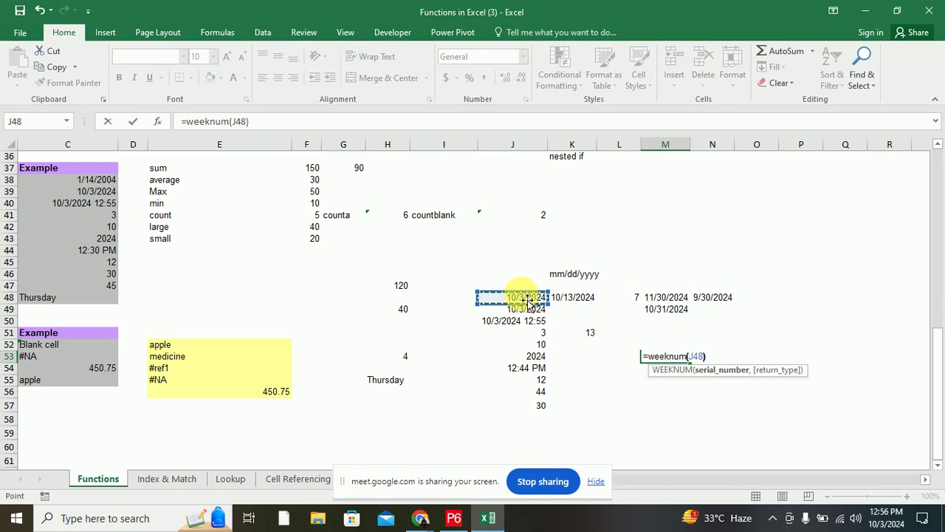
{"action": "key", "text": "Return"}
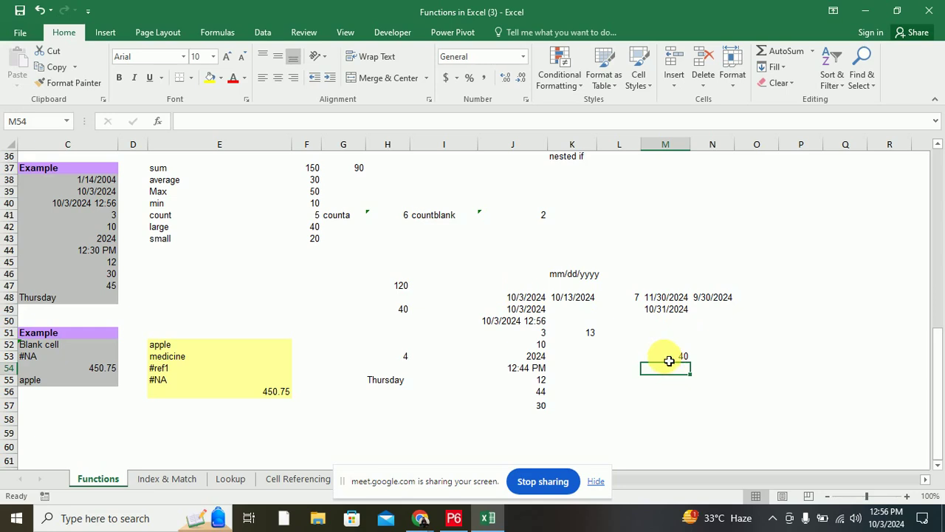
{"action": "left_click", "coordinate": [668, 360]}
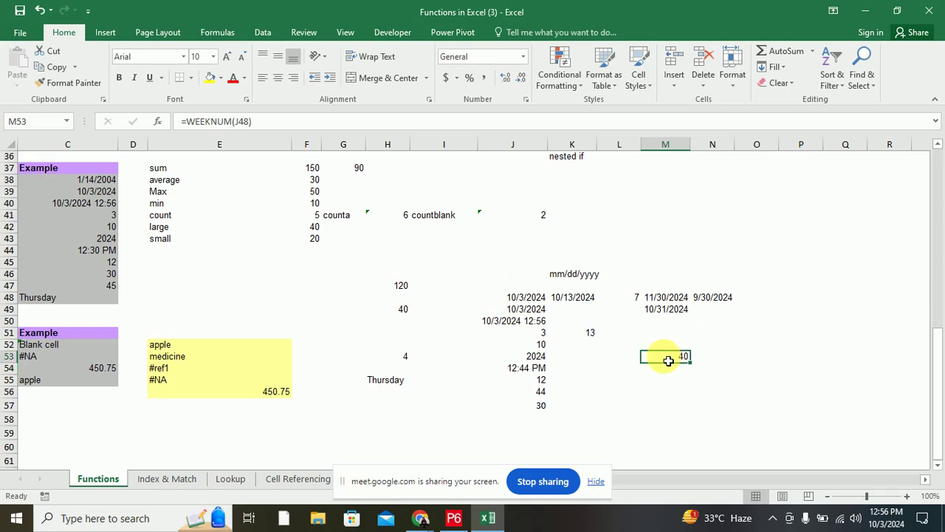
- Enter =WEEKNUM(N48) in M54 (week 40), then check the EOMONTH and DATE formulas in N48 and J48
{"action": "left_click", "coordinate": [666, 368]}
{"action": "type", "text": "="}
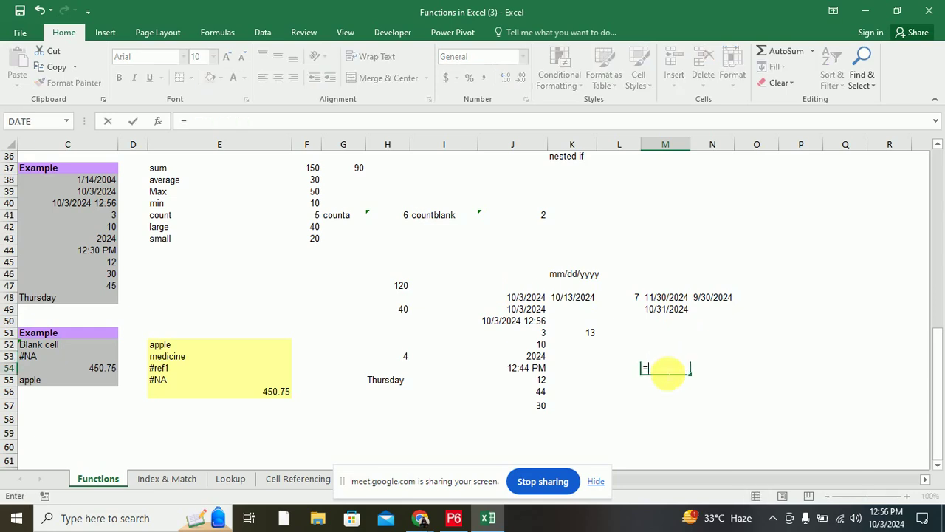
{"action": "type", "text": "weeknum"}
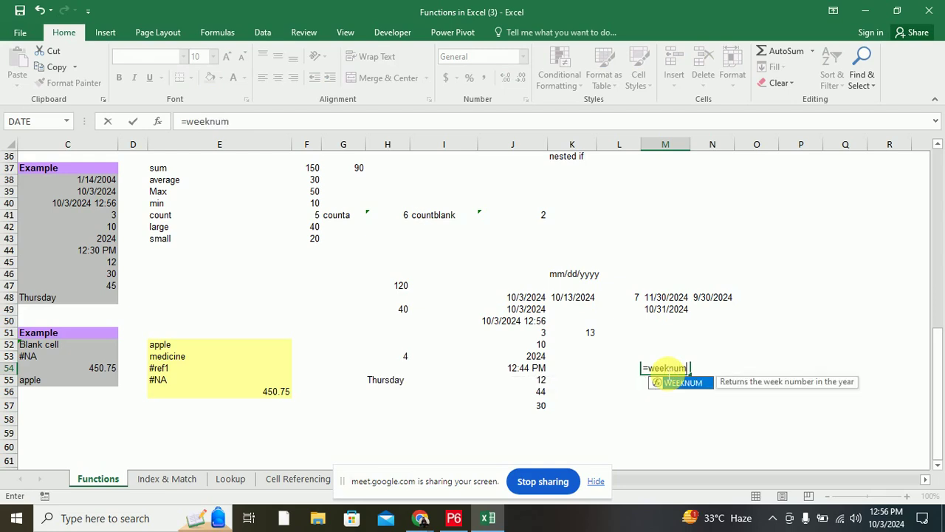
{"action": "type", "text": "("}
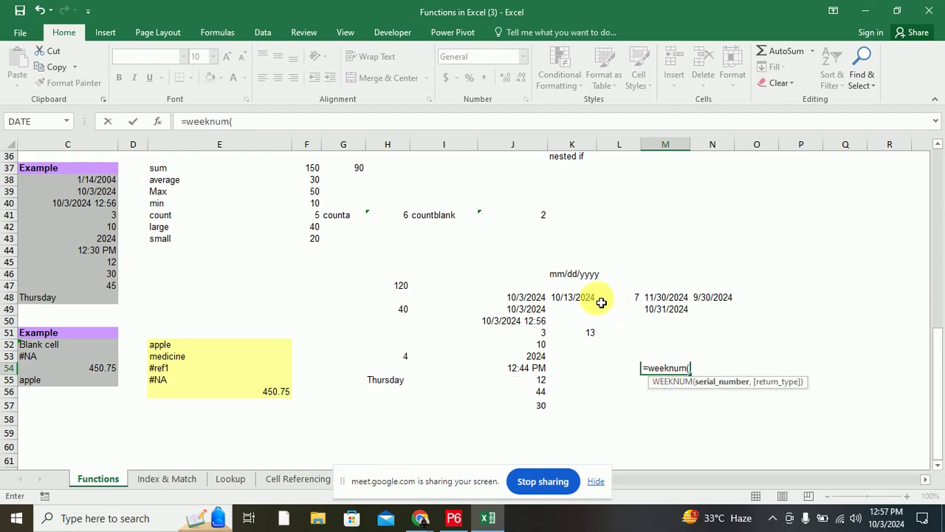
{"action": "left_click", "coordinate": [704, 300]}
{"action": "key", "text": "Return"}
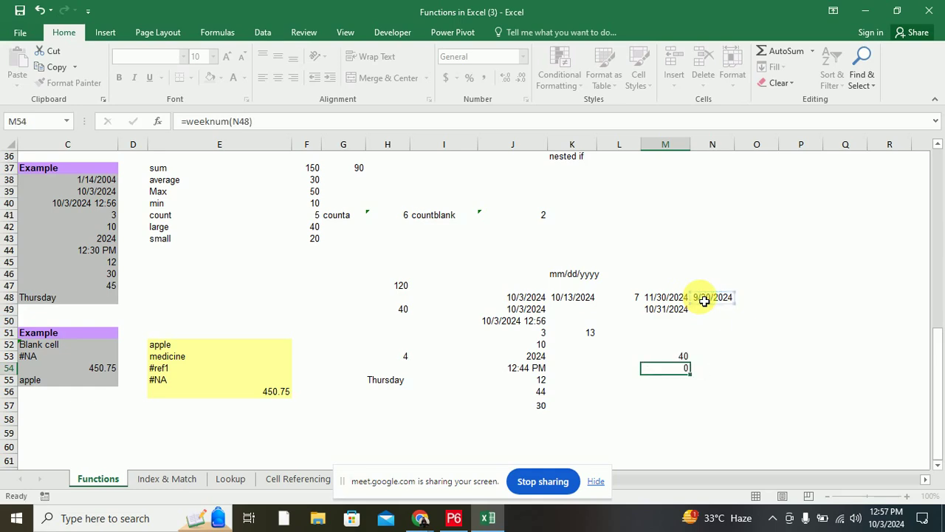
{"action": "left_click", "coordinate": [712, 301]}
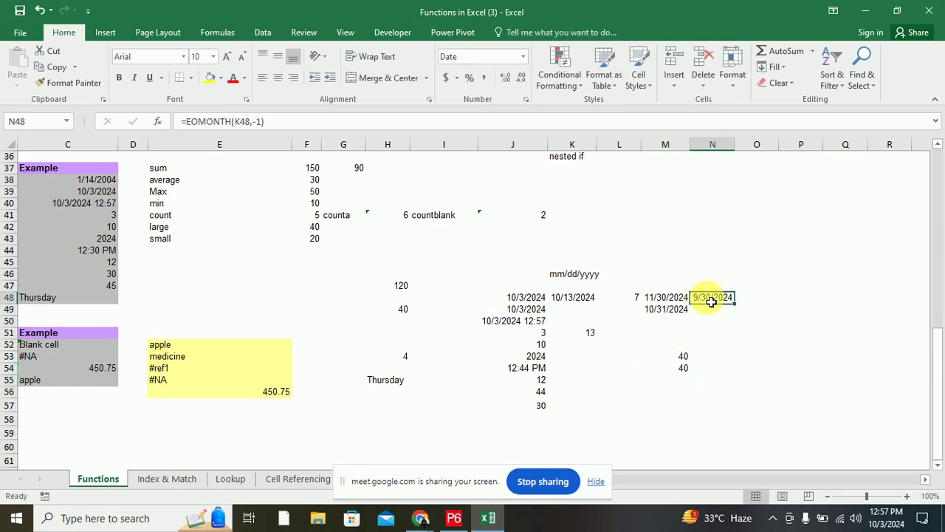
{"action": "left_click", "coordinate": [522, 300]}
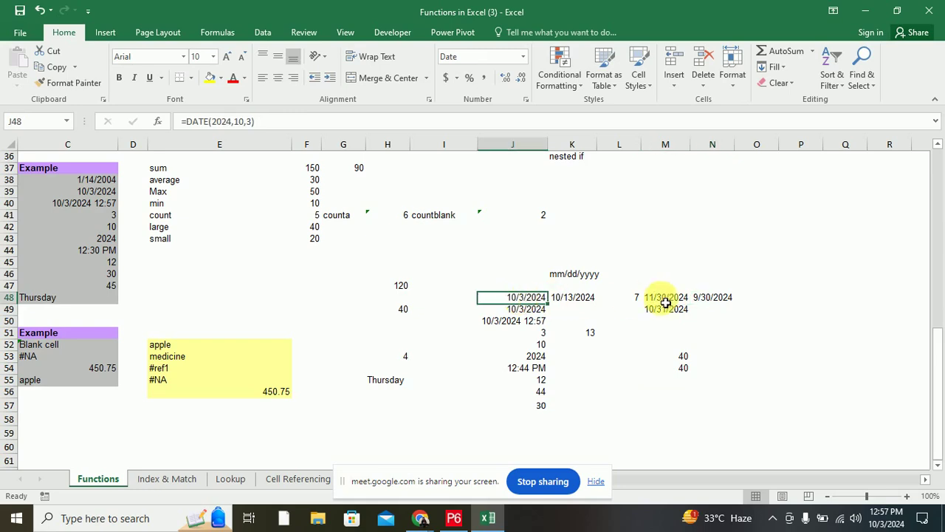
{"action": "left_click", "coordinate": [702, 298]}
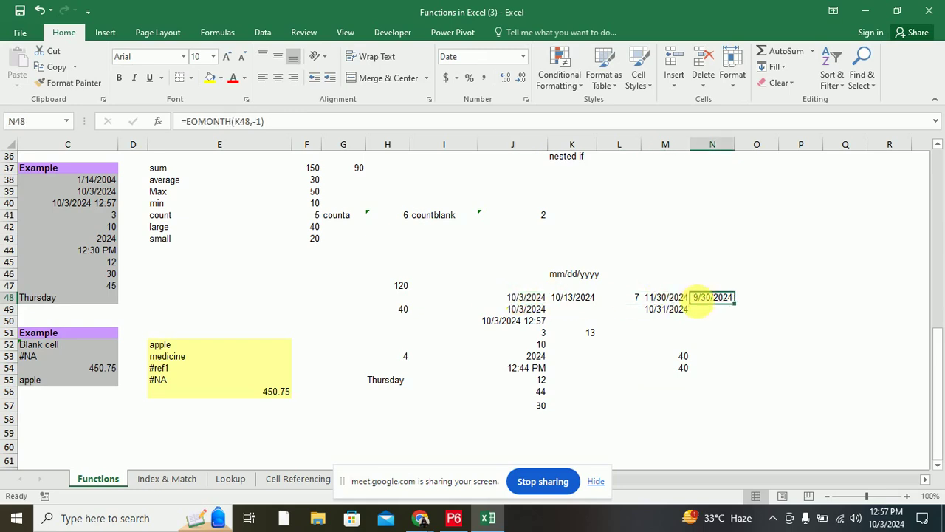
- Check today's date, then change M54 to =WEEKNUM(M48) so it returns 48 for 11/30/2024
{"action": "left_click", "coordinate": [895, 519]}
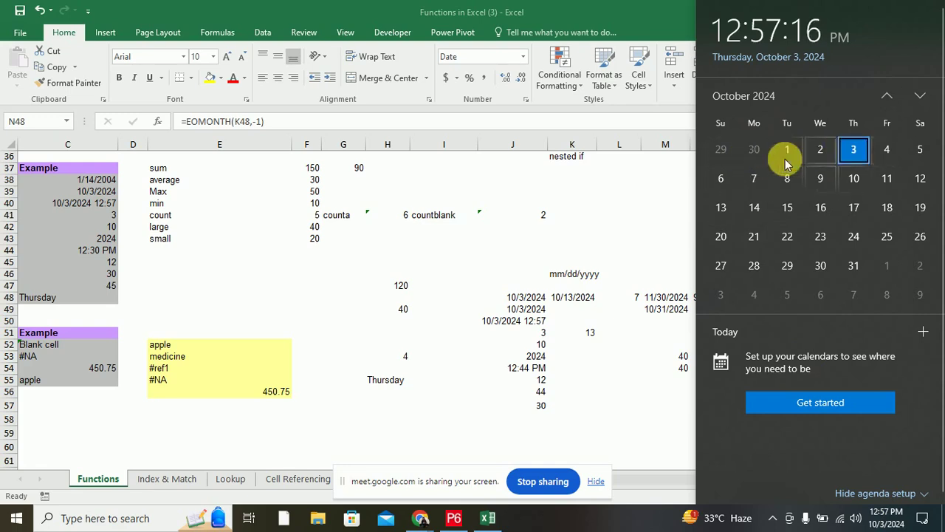
{"action": "left_click", "coordinate": [647, 370]}
{"action": "left_click", "coordinate": [648, 370]}
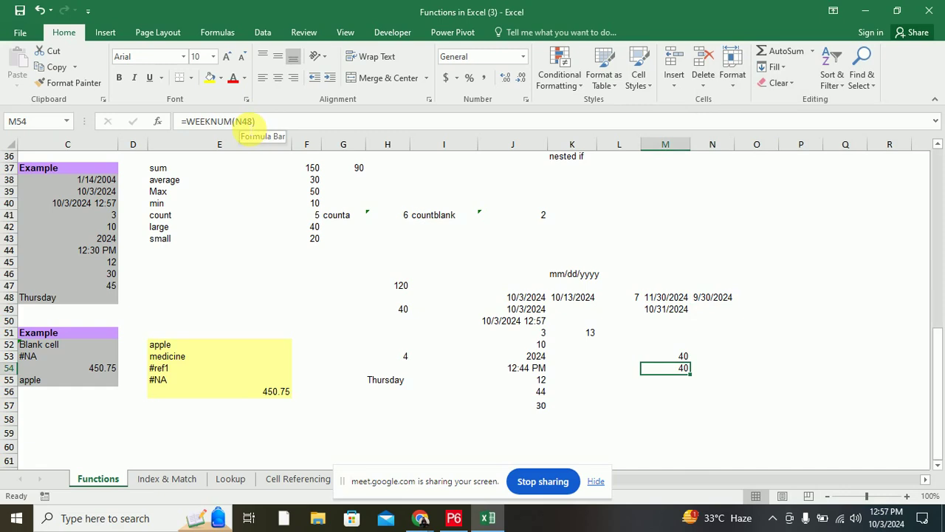
{"action": "left_click", "coordinate": [242, 122]}
{"action": "key", "text": "BackSpace"}
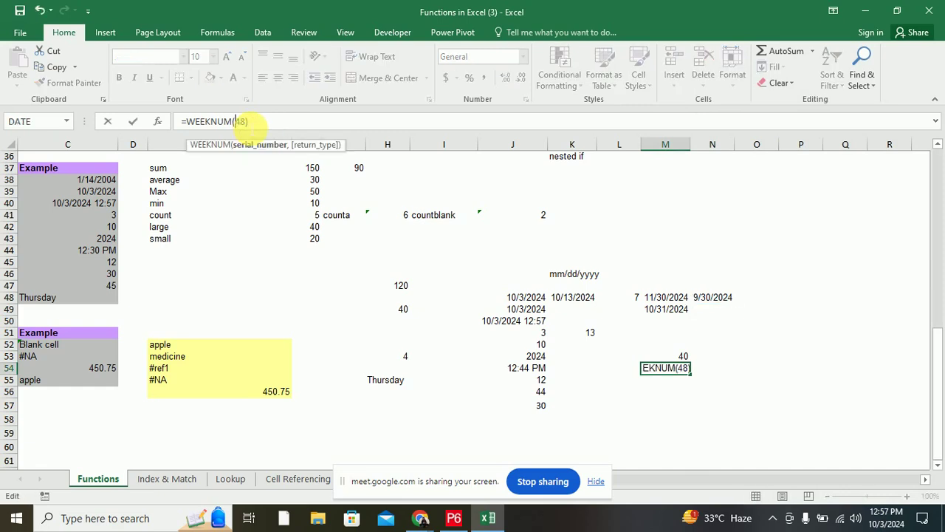
{"action": "type", "text": "M"}
{"action": "key", "text": "Return"}
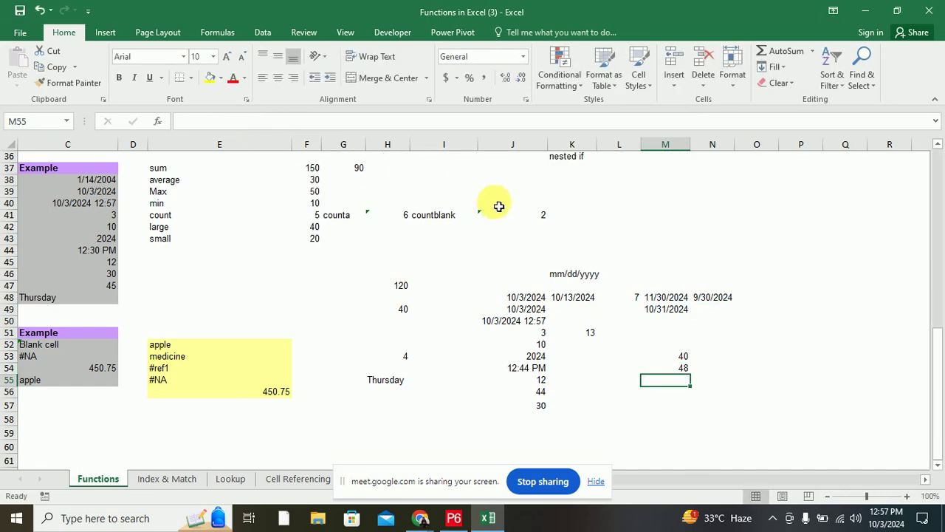
{"action": "left_click", "coordinate": [678, 303]}
{"action": "left_click", "coordinate": [674, 369]}
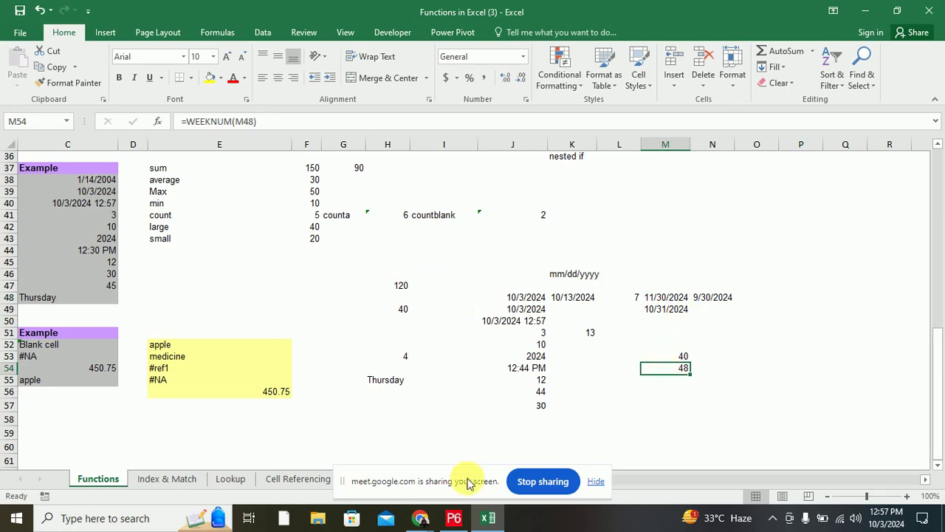
{"action": "left_click", "coordinate": [77, 433]}
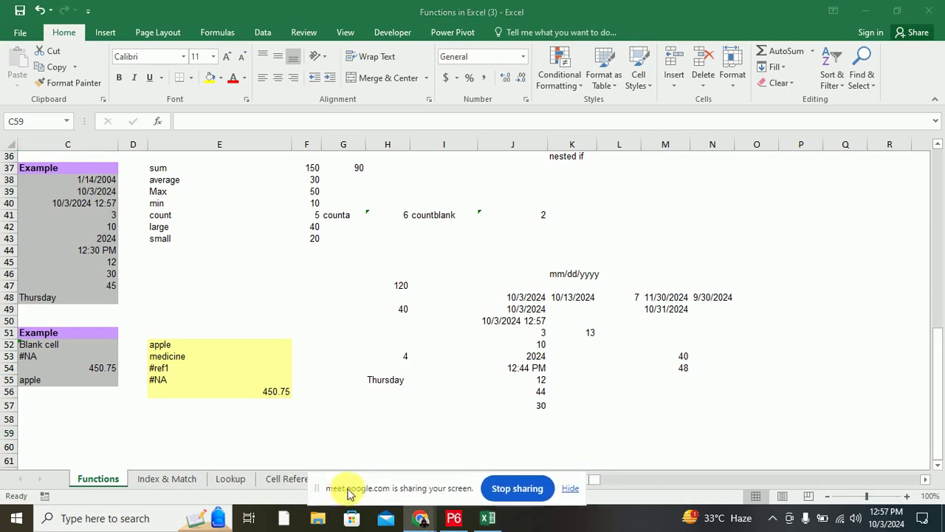
- Scroll back to columns A–B and browse the Formulas tab's Date & Time function list
{"action": "mouse_move", "coordinate": [354, 485]}
{"action": "left_mouse_down"}
{"action": "mouse_move", "coordinate": [176, 460]}
{"action": "mouse_move", "coordinate": [164, 472]}
{"action": "left_mouse_up"}
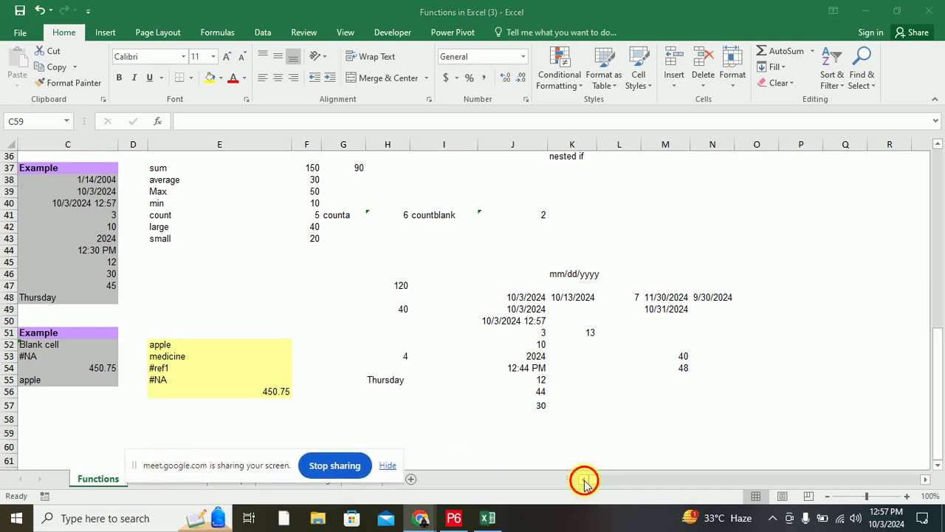
{"action": "left_click", "coordinate": [584, 480]}
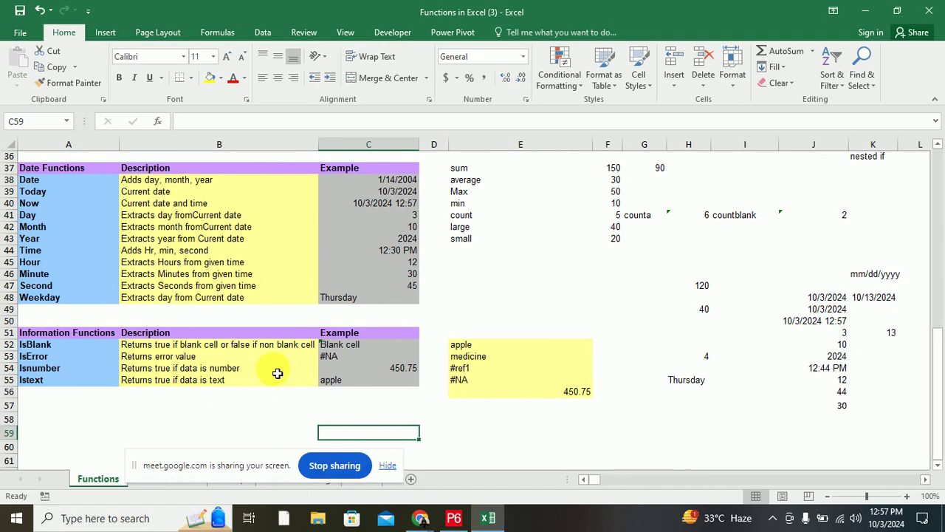
{"action": "left_click", "coordinate": [212, 34]}
{"action": "left_click", "coordinate": [226, 71]}
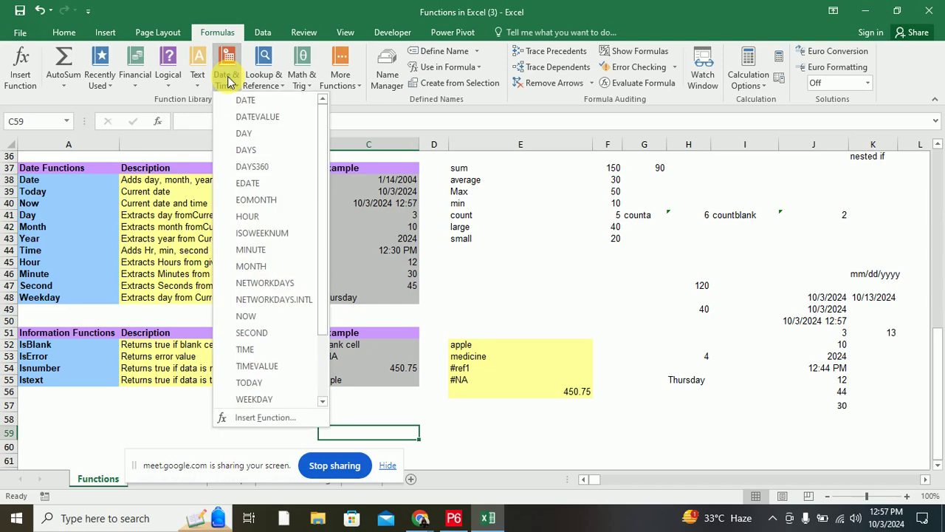
{"action": "scroll", "coordinate": [267, 362], "scroll_direction": "down", "scroll_amount": 1}
{"action": "scroll", "coordinate": [267, 362], "scroll_direction": "down", "scroll_amount": 2}
{"action": "scroll", "coordinate": [259, 366], "scroll_direction": "up", "scroll_amount": 3}
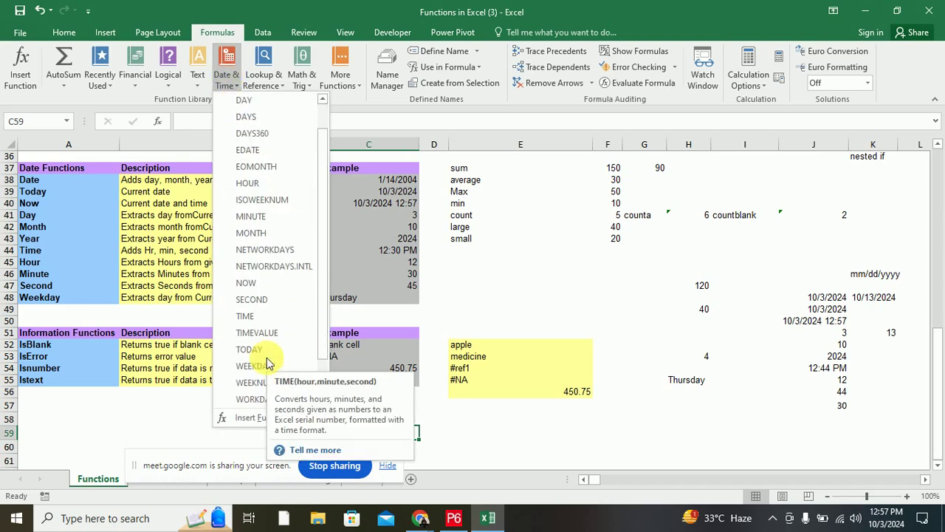
{"action": "scroll", "coordinate": [254, 369], "scroll_direction": "up", "scroll_amount": 1}
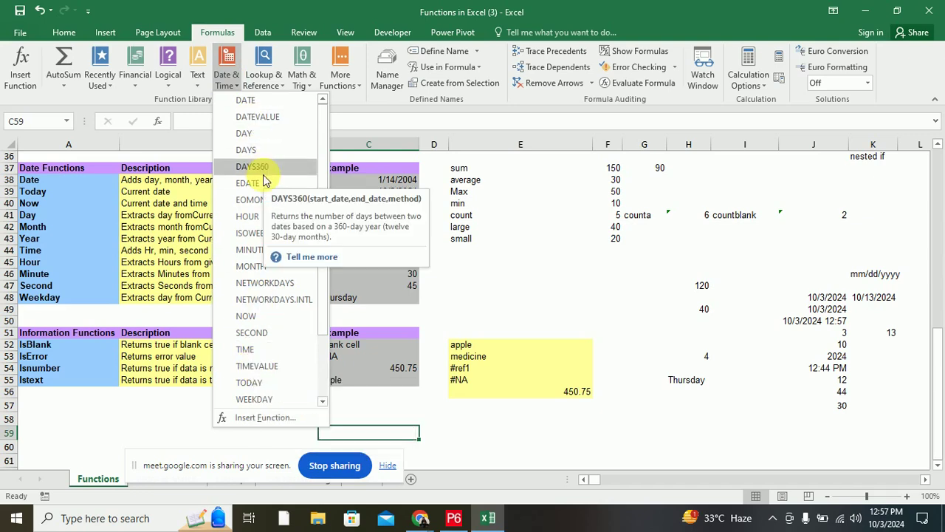
{"action": "left_click", "coordinate": [583, 308]}
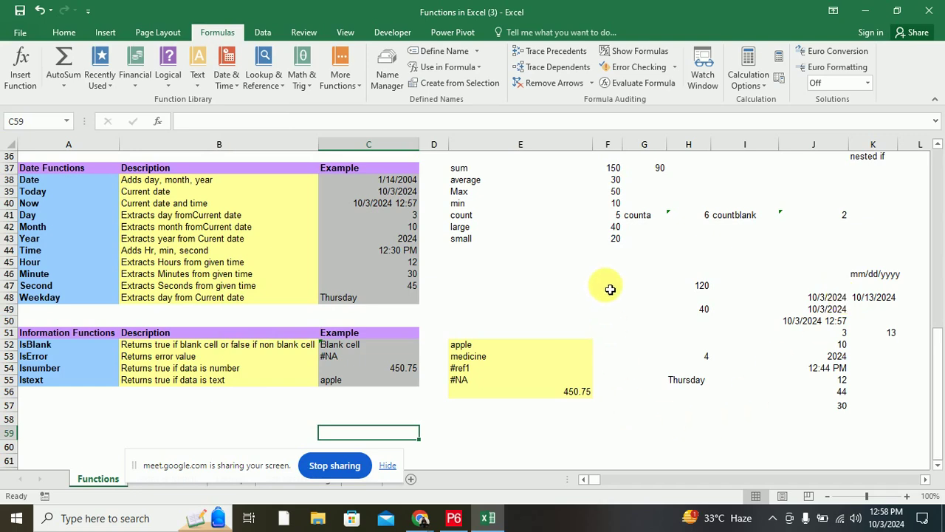
{"action": "scroll", "coordinate": [611, 277], "scroll_direction": "up", "scroll_amount": 4}
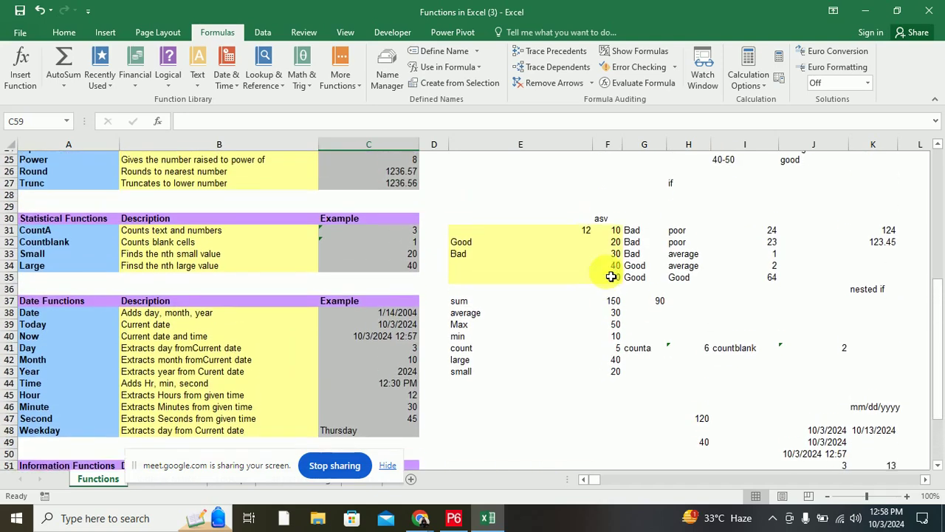
{"action": "scroll", "coordinate": [610, 277], "scroll_direction": "up", "scroll_amount": 1}
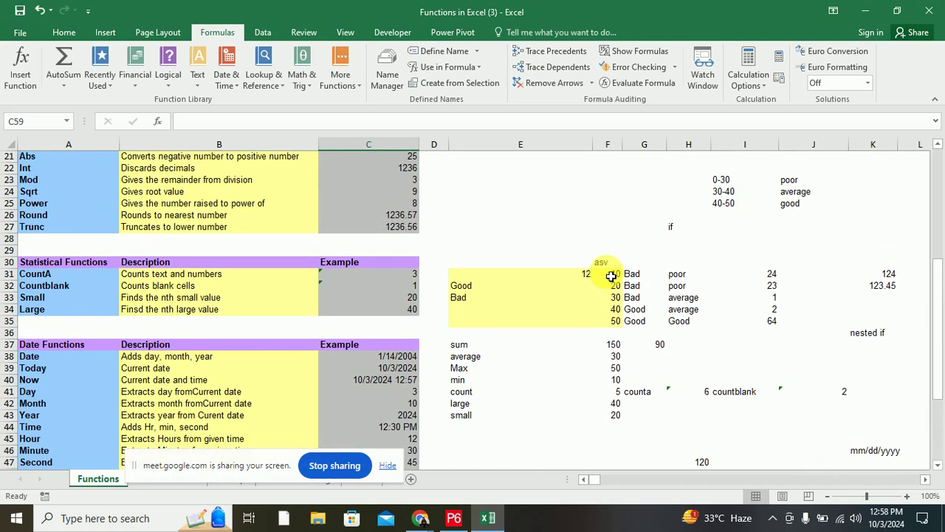
{"action": "scroll", "coordinate": [611, 276], "scroll_direction": "down", "scroll_amount": 2}
{"action": "scroll", "coordinate": [611, 277], "scroll_direction": "down", "scroll_amount": 1}
{"action": "scroll", "coordinate": [611, 276], "scroll_direction": "down", "scroll_amount": 1}
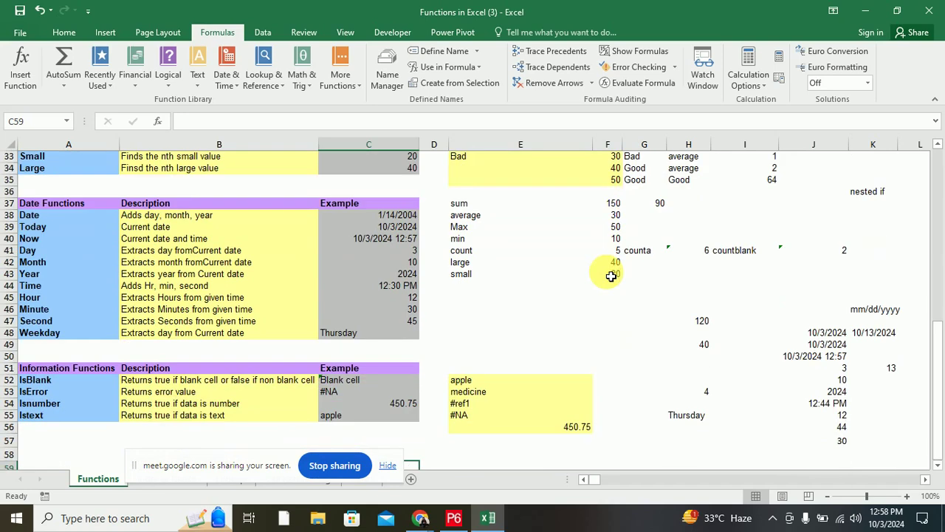
{"action": "scroll", "coordinate": [610, 276], "scroll_direction": "up", "scroll_amount": 4}
{"action": "scroll", "coordinate": [611, 277], "scroll_direction": "up", "scroll_amount": 1}
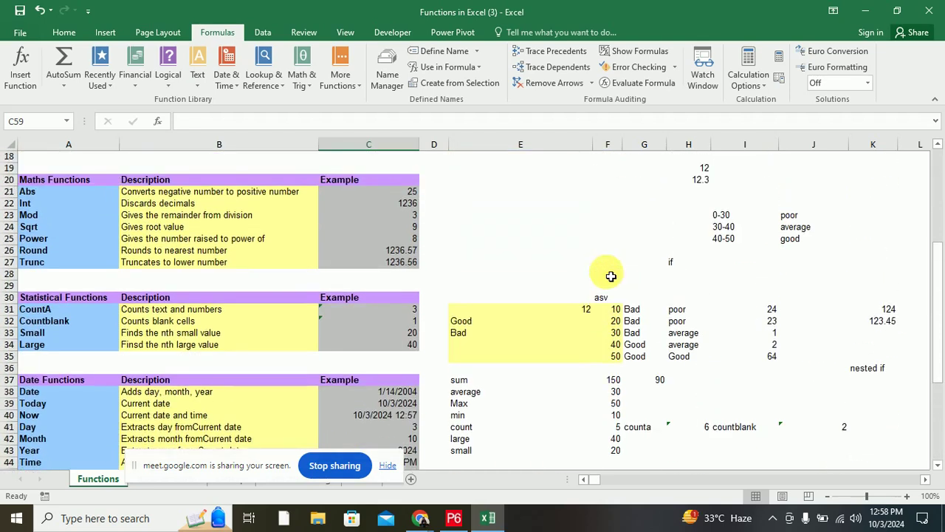
{"action": "left_click", "coordinate": [526, 217]}
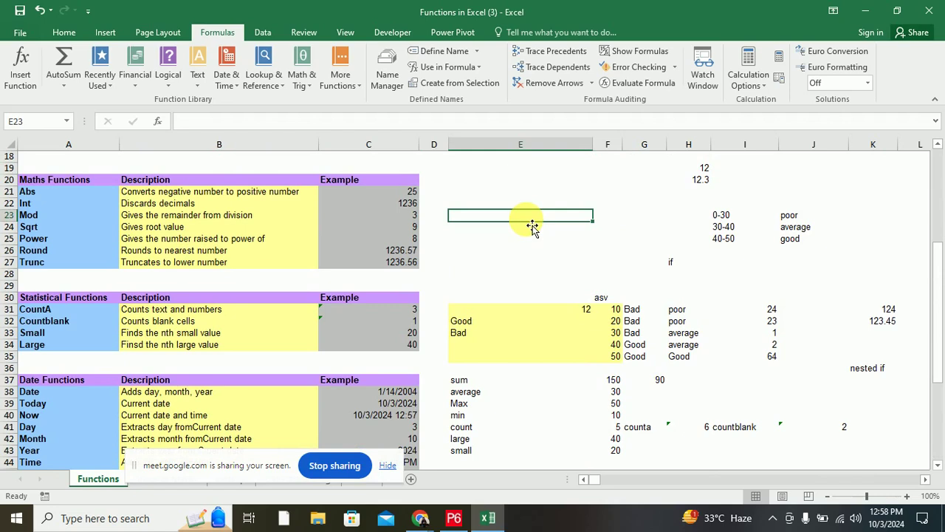
{"action": "scroll", "coordinate": [537, 255], "scroll_direction": "down", "scroll_amount": 2}
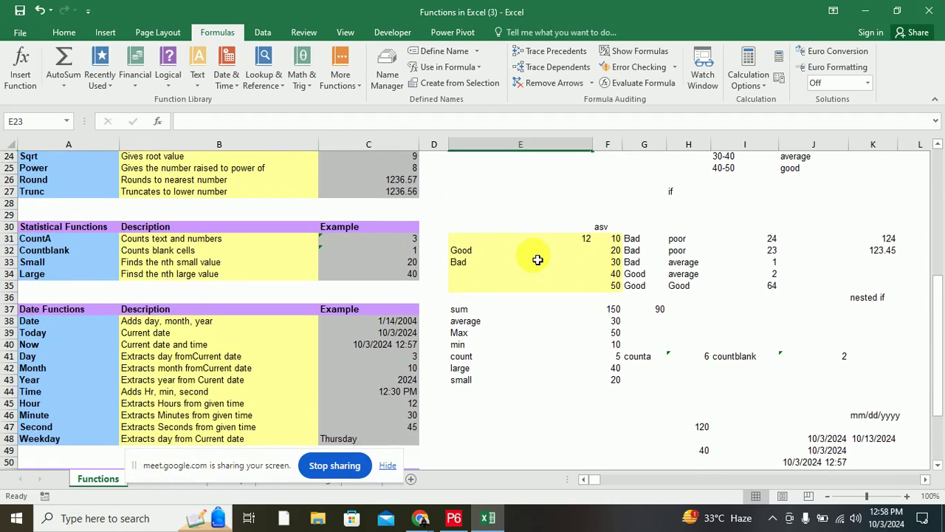
{"action": "left_click_drag", "start_coordinate": [483, 313], "coordinate": [615, 379]}
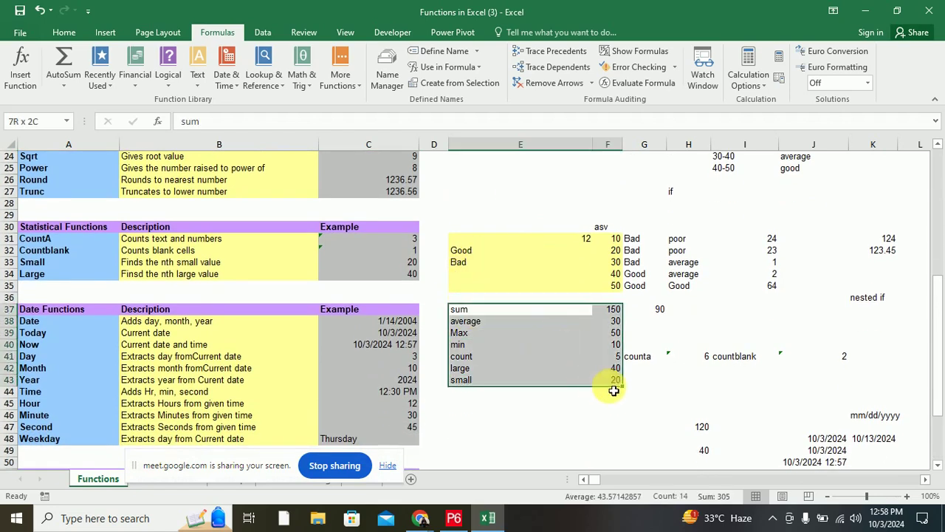
{"action": "scroll", "coordinate": [691, 354], "scroll_direction": "up", "scroll_amount": 1}
{"action": "scroll", "coordinate": [691, 325], "scroll_direction": "up", "scroll_amount": 1}
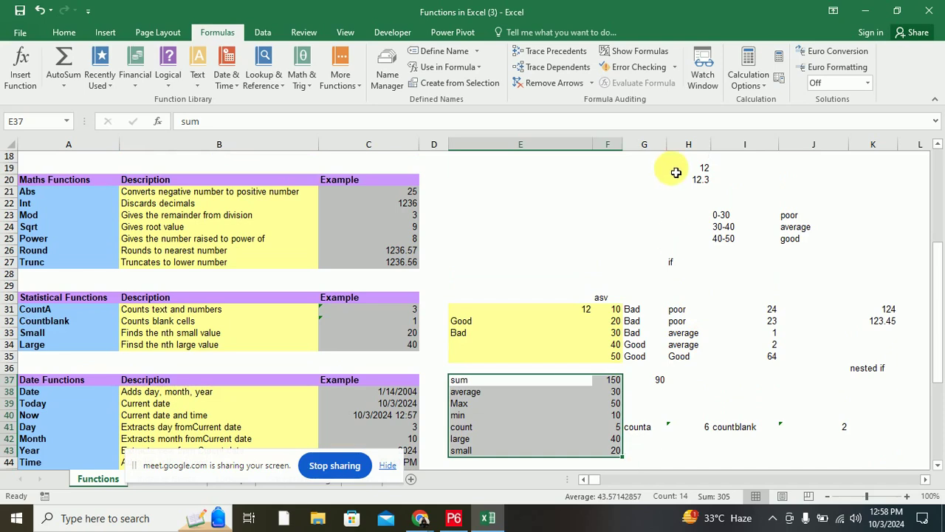
{"action": "mouse_move", "coordinate": [676, 168]}
{"action": "left_mouse_down"}
{"action": "mouse_move", "coordinate": [698, 228]}
{"action": "mouse_move", "coordinate": [723, 246]}
{"action": "left_mouse_up"}
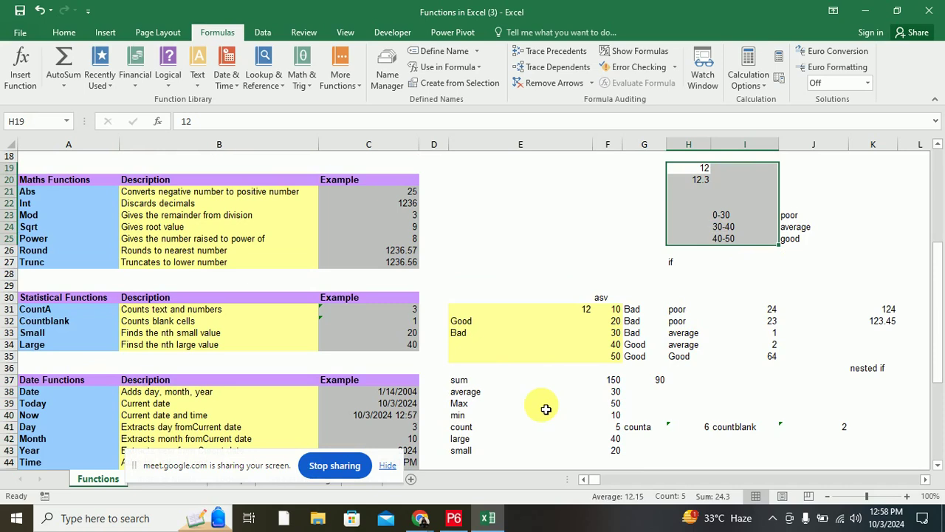
{"action": "left_click", "coordinate": [862, 311]}
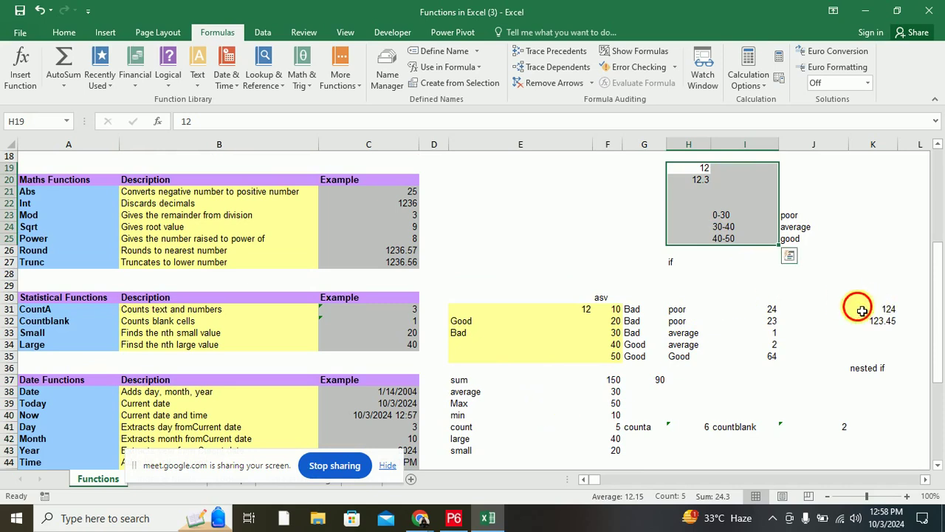
{"action": "left_click_drag", "start_coordinate": [862, 310], "coordinate": [872, 373]}
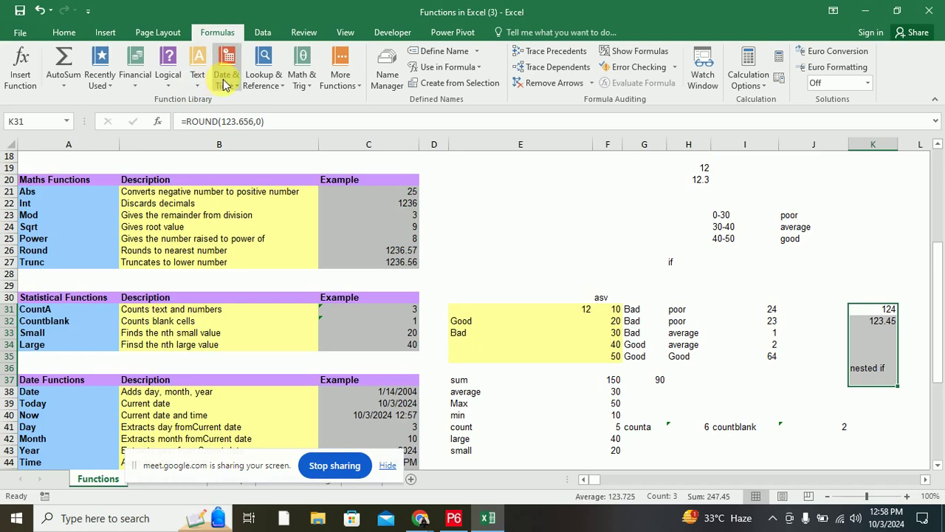
{"action": "left_click", "coordinate": [301, 81]}
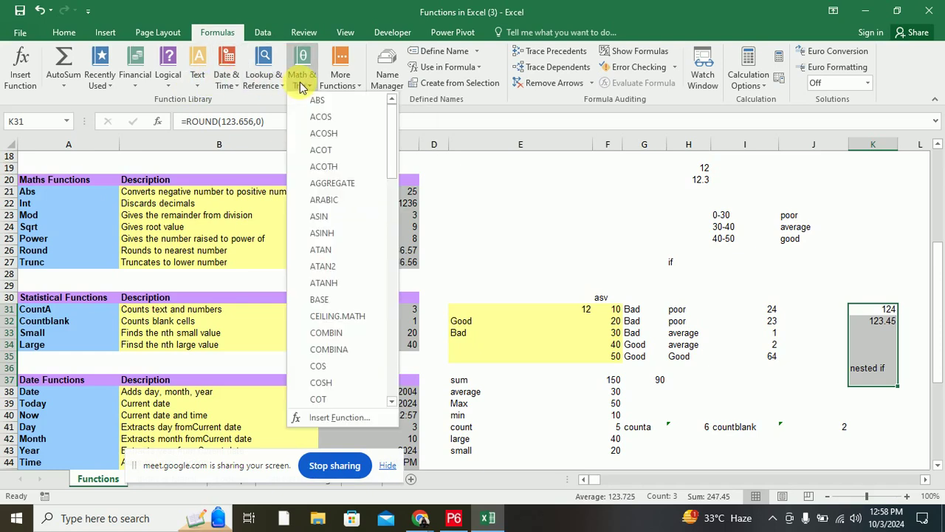
{"action": "scroll", "coordinate": [329, 295], "scroll_direction": "down", "scroll_amount": 4}
{"action": "scroll", "coordinate": [330, 315], "scroll_direction": "down", "scroll_amount": 1}
{"action": "scroll", "coordinate": [330, 315], "scroll_direction": "down", "scroll_amount": 3}
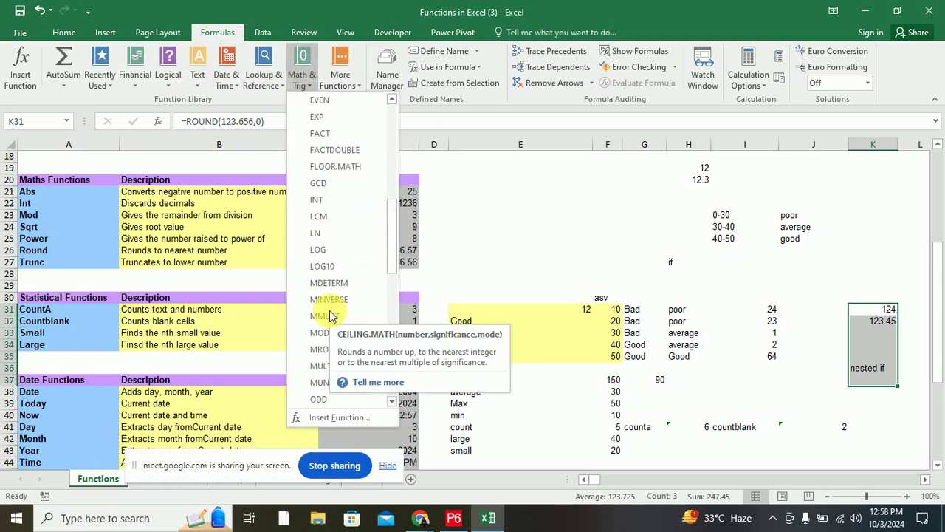
{"action": "scroll", "coordinate": [331, 315], "scroll_direction": "down", "scroll_amount": 3}
{"action": "scroll", "coordinate": [330, 316], "scroll_direction": "down", "scroll_amount": 4}
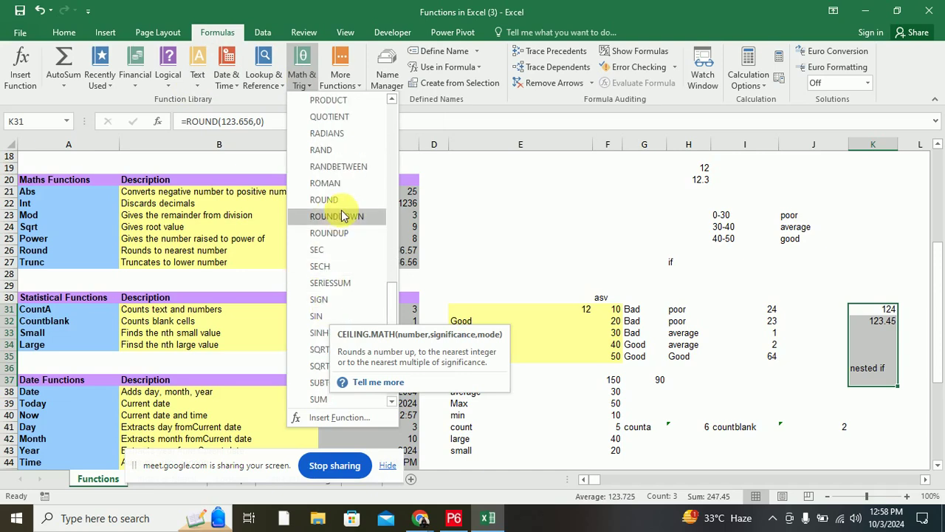
{"action": "scroll", "coordinate": [341, 215], "scroll_direction": "down", "scroll_amount": 3}
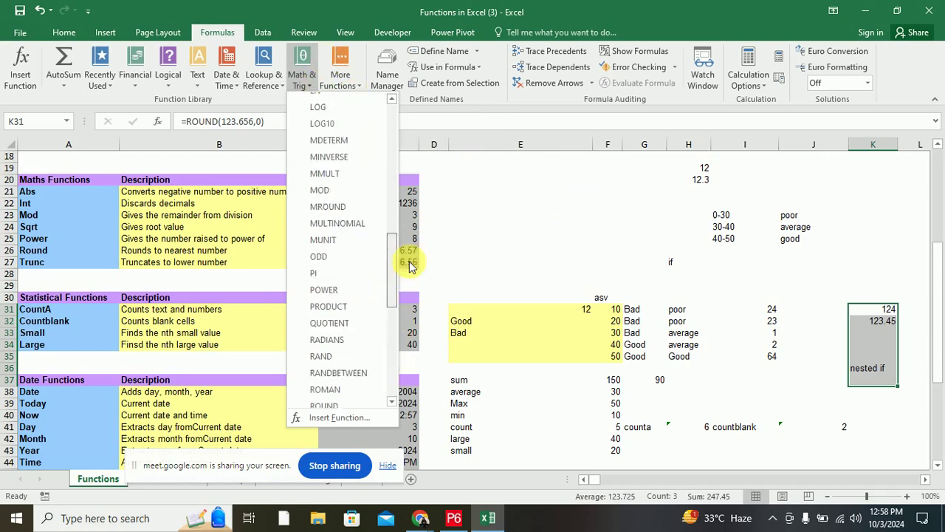
{"action": "mouse_move", "coordinate": [392, 371]}
{"action": "left_mouse_down"}
{"action": "mouse_move", "coordinate": [392, 221]}
{"action": "mouse_move", "coordinate": [392, 372]}
{"action": "left_mouse_up"}
{"action": "left_click", "coordinate": [509, 212]}
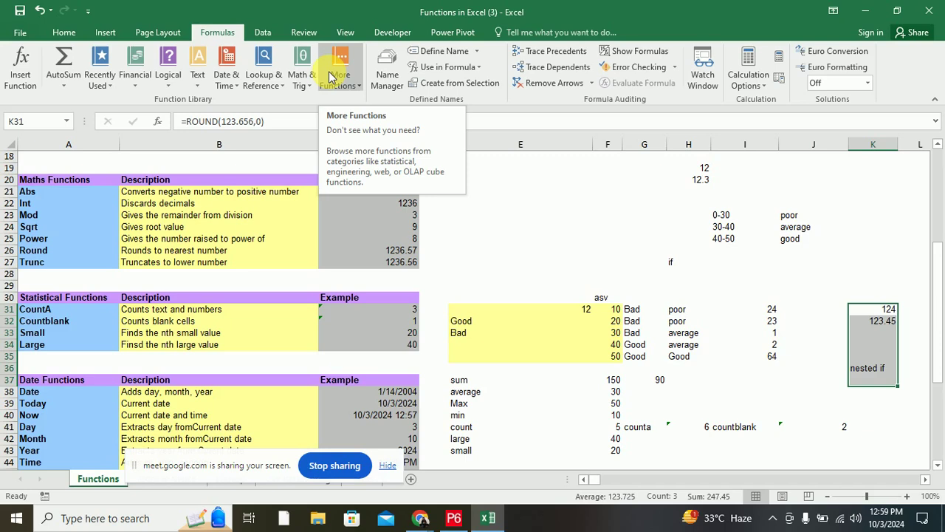
{"action": "left_click_drag", "start_coordinate": [435, 368], "coordinate": [627, 462]}
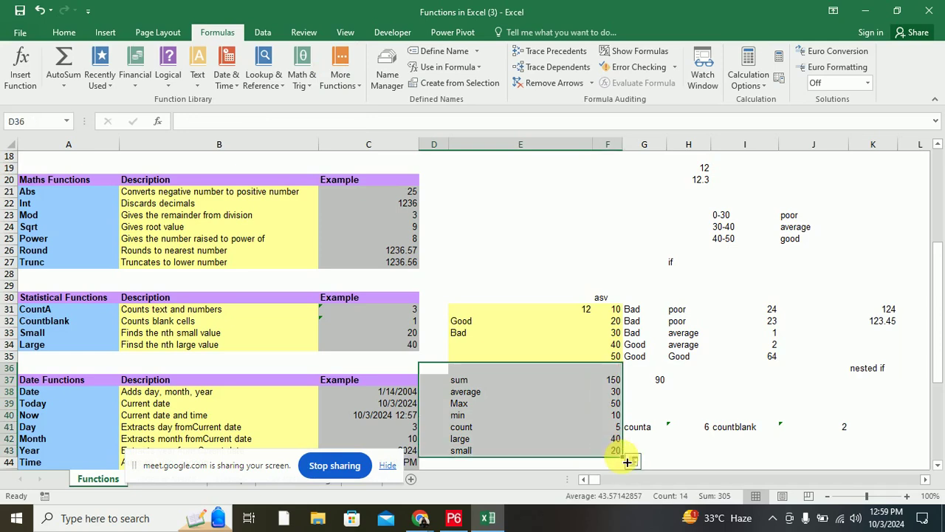
- Deselect the range by picking I43, glance at the Untitled spreadsheet in Chrome, then minimize Excel
{"action": "left_click", "coordinate": [735, 455]}
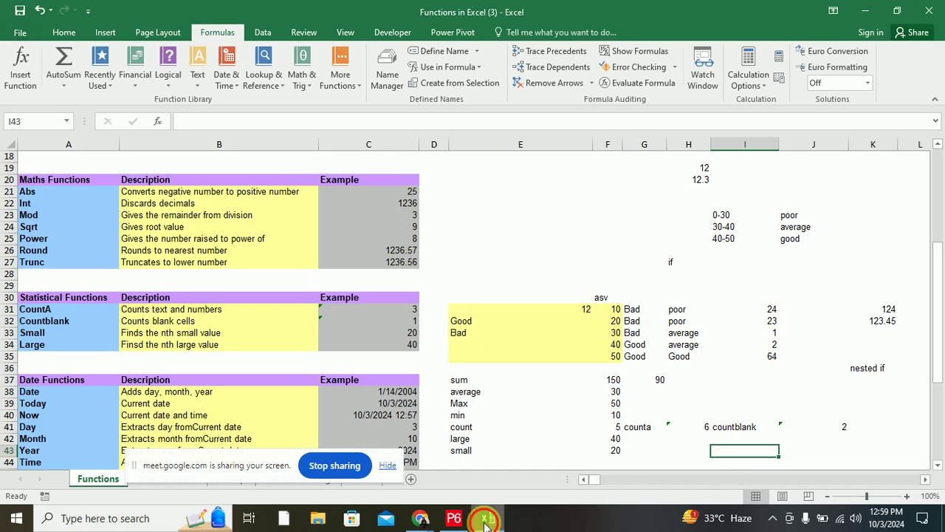
{"action": "left_click", "coordinate": [420, 518]}
{"action": "left_click", "coordinate": [468, 14]}
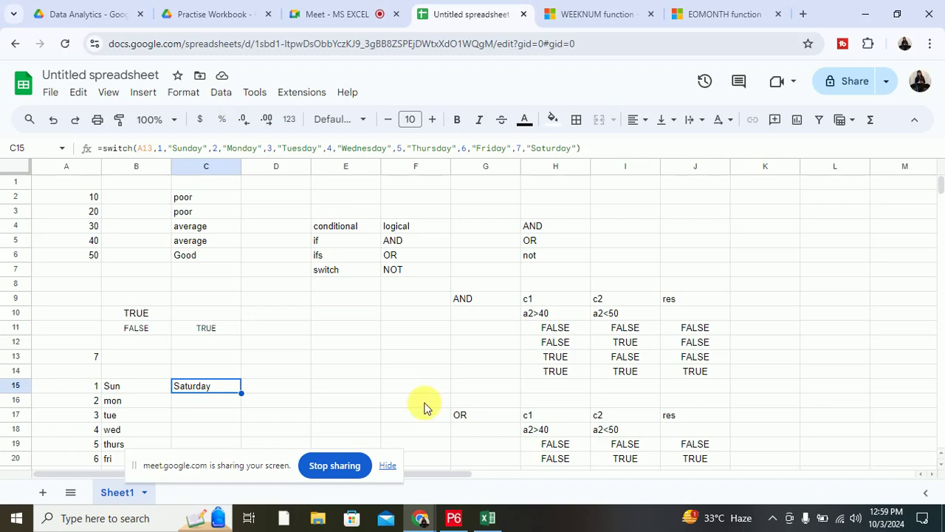
{"action": "left_click", "coordinate": [487, 518]}
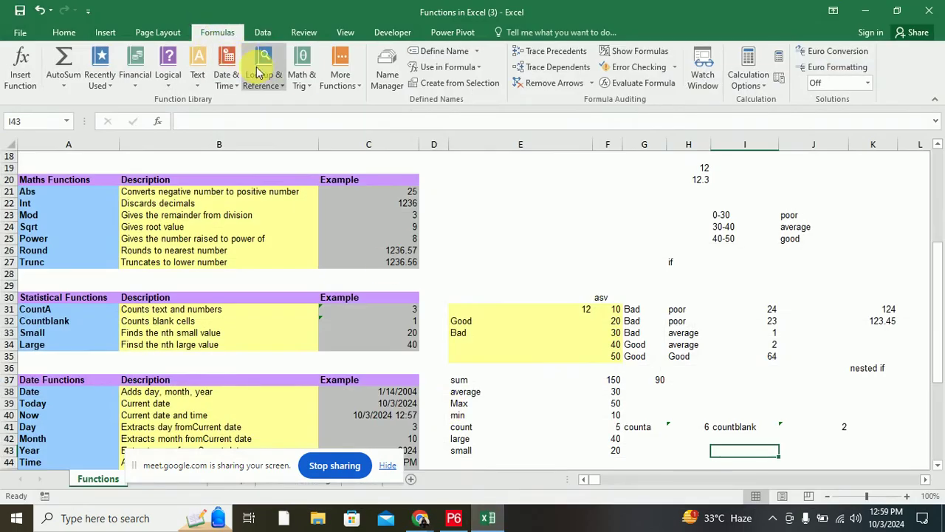
{"action": "left_click", "coordinate": [500, 523]}
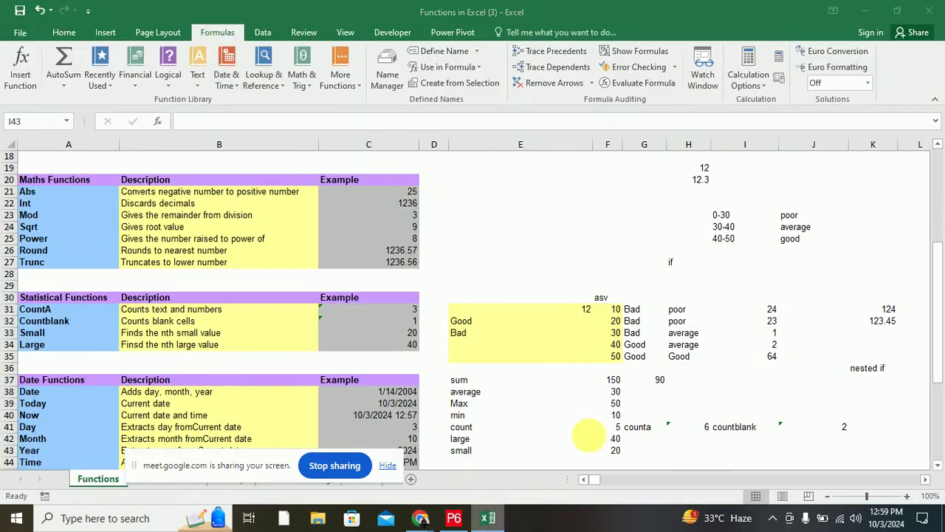
- Go from the WEEKNUM page back to the Excel functions by category page
{"action": "left_click", "coordinate": [591, 16]}
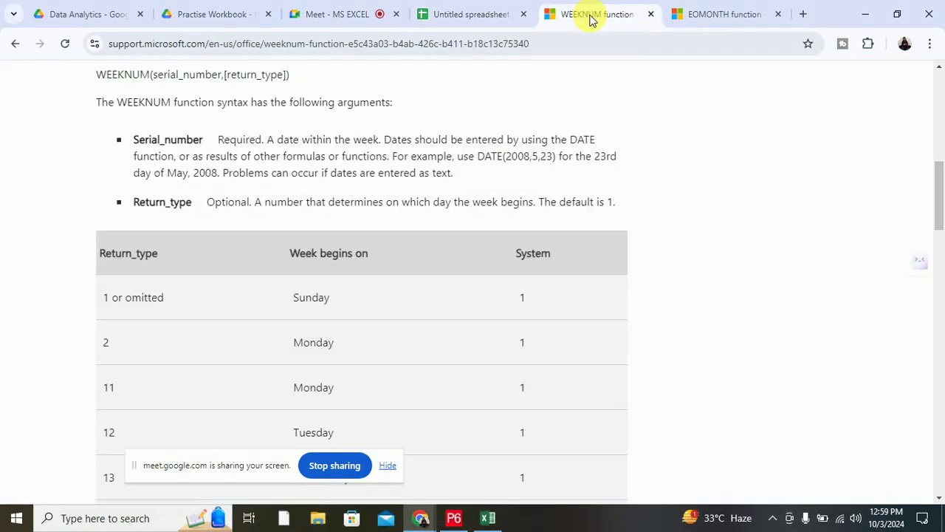
{"action": "left_click", "coordinate": [15, 44]}
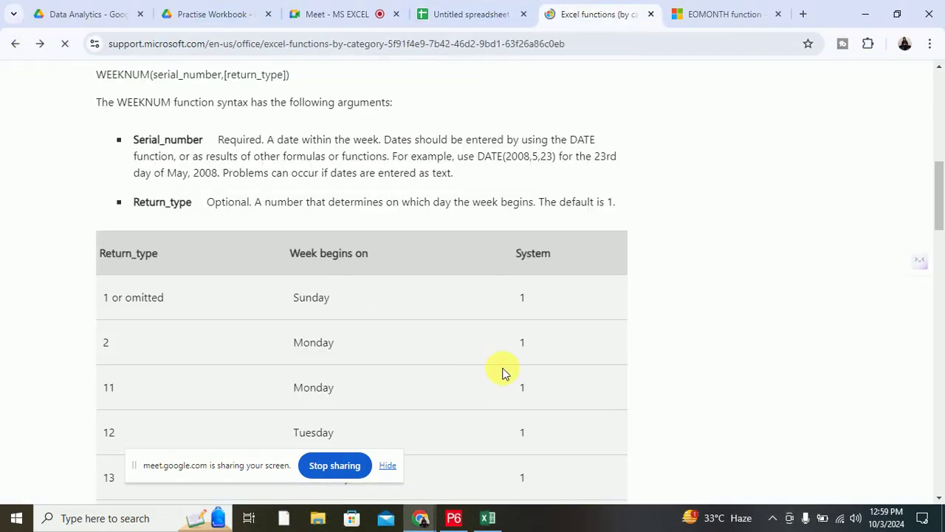
{"action": "scroll", "coordinate": [502, 371], "scroll_direction": "up", "scroll_amount": 2}
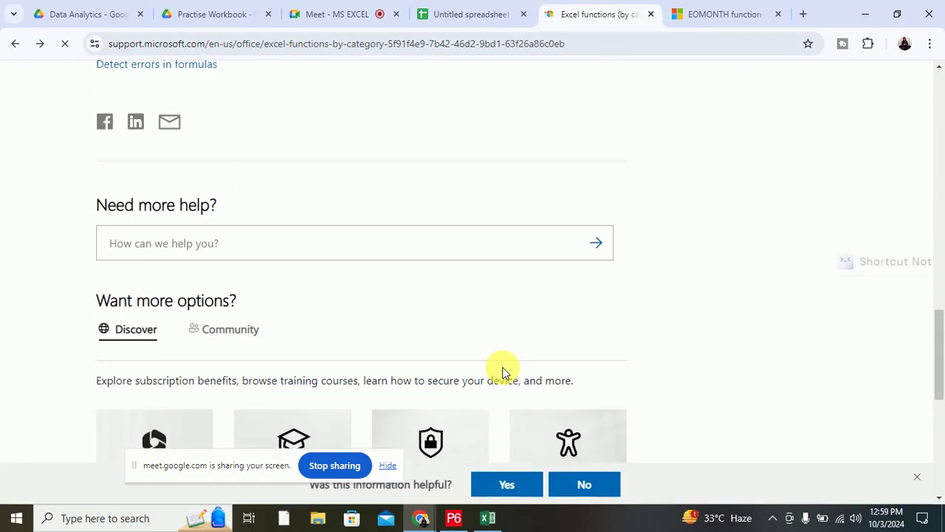
{"action": "scroll", "coordinate": [502, 372], "scroll_direction": "up", "scroll_amount": 2}
{"action": "scroll", "coordinate": [502, 372], "scroll_direction": "up", "scroll_amount": 1}
{"action": "scroll", "coordinate": [503, 371], "scroll_direction": "up", "scroll_amount": 3}
{"action": "scroll", "coordinate": [502, 371], "scroll_direction": "up", "scroll_amount": 3}
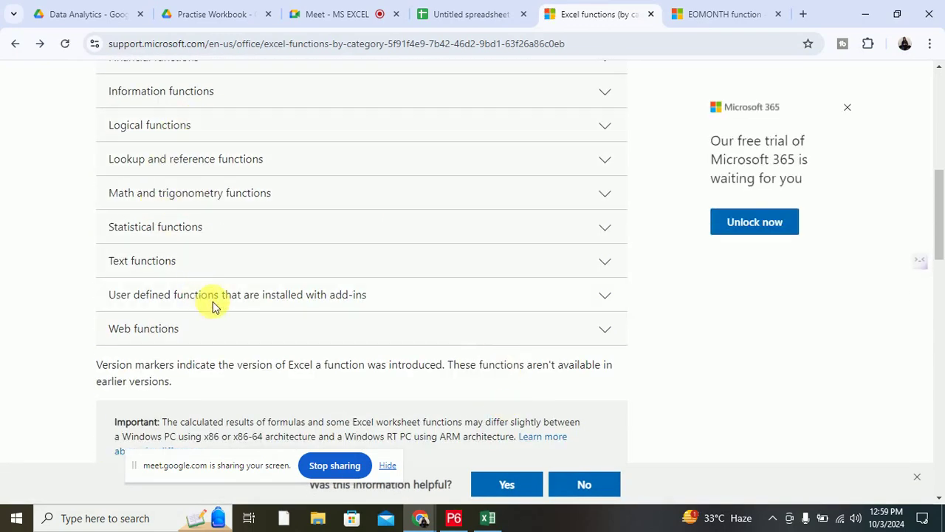
{"action": "scroll", "coordinate": [343, 308], "scroll_direction": "up", "scroll_amount": 2}
{"action": "scroll", "coordinate": [343, 309], "scroll_direction": "up", "scroll_amount": 1}
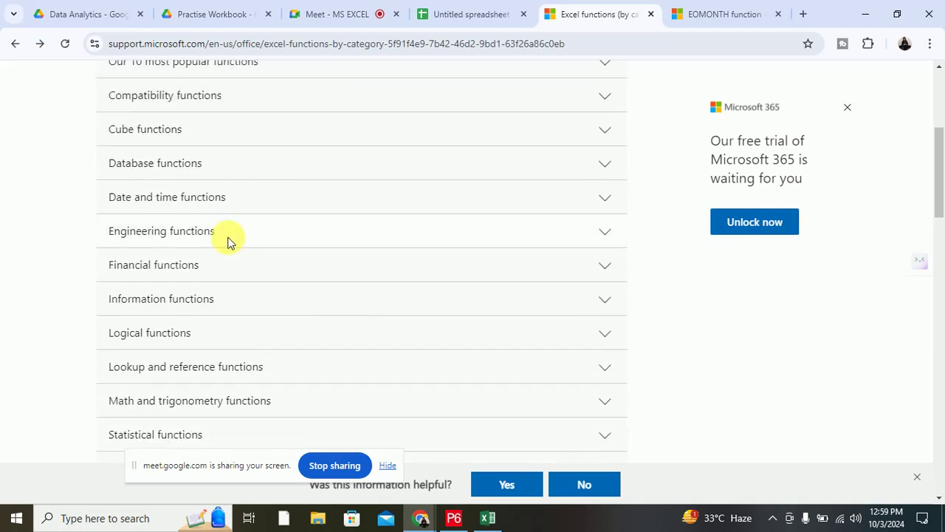
- Expand Engineering functions and scroll through its list, starting at BESSELI
{"action": "left_click", "coordinate": [602, 235]}
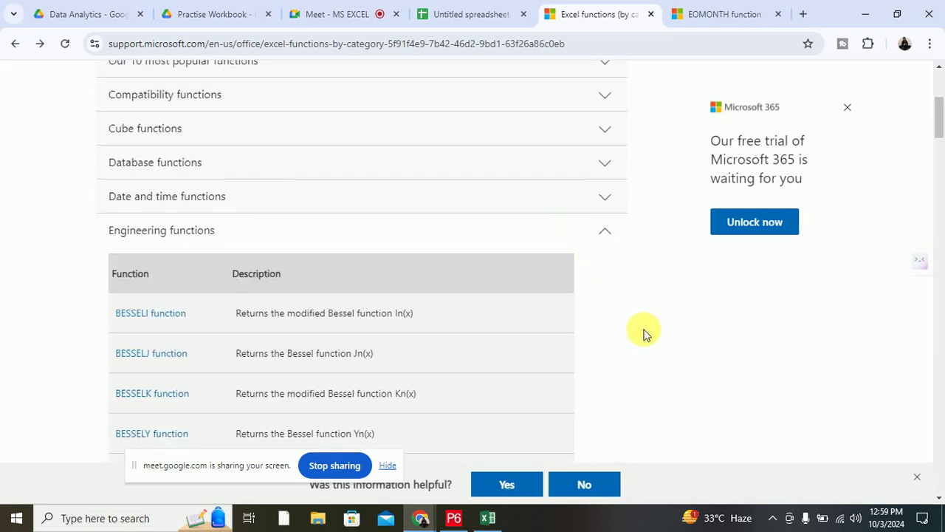
{"action": "scroll", "coordinate": [643, 332], "scroll_direction": "down", "scroll_amount": 2}
{"action": "scroll", "coordinate": [644, 334], "scroll_direction": "down", "scroll_amount": 2}
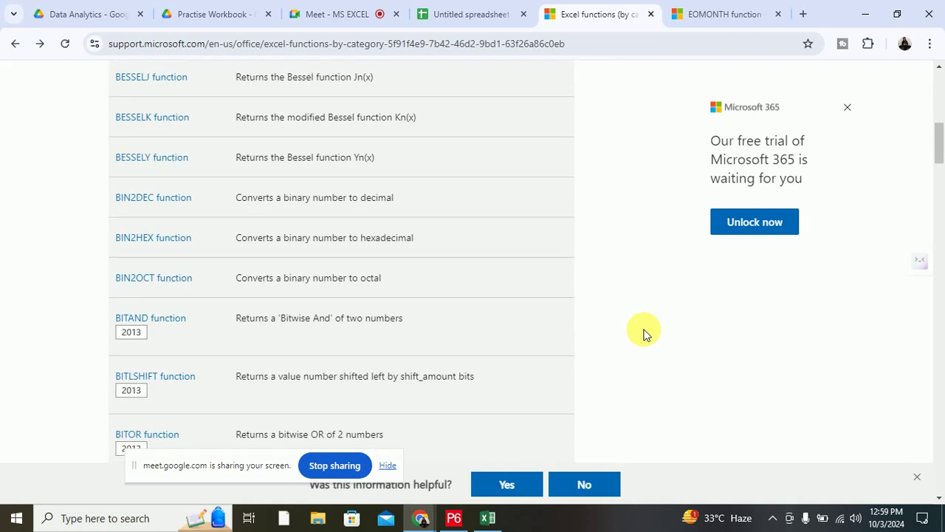
{"action": "scroll", "coordinate": [643, 334], "scroll_direction": "down", "scroll_amount": 2}
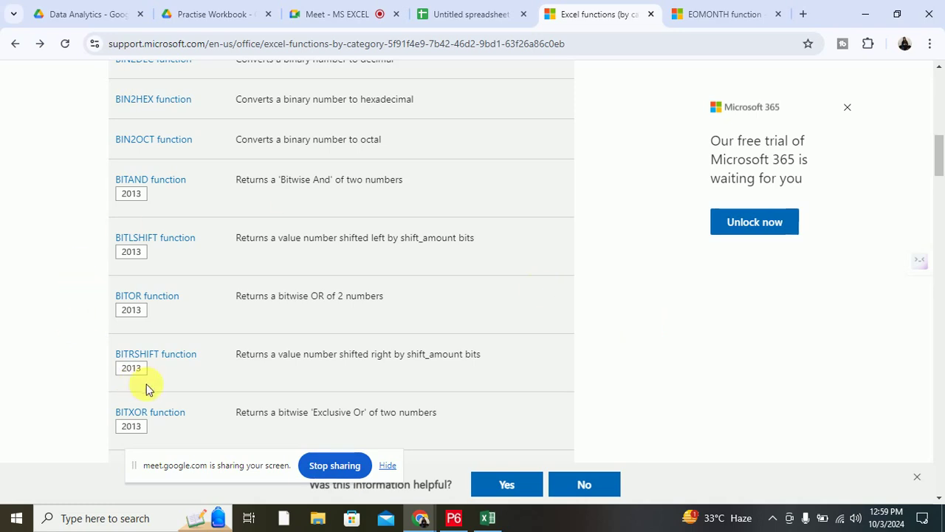
{"action": "scroll", "coordinate": [152, 385], "scroll_direction": "down", "scroll_amount": 6}
{"action": "scroll", "coordinate": [161, 384], "scroll_direction": "down", "scroll_amount": 2}
{"action": "scroll", "coordinate": [162, 384], "scroll_direction": "down", "scroll_amount": 3}
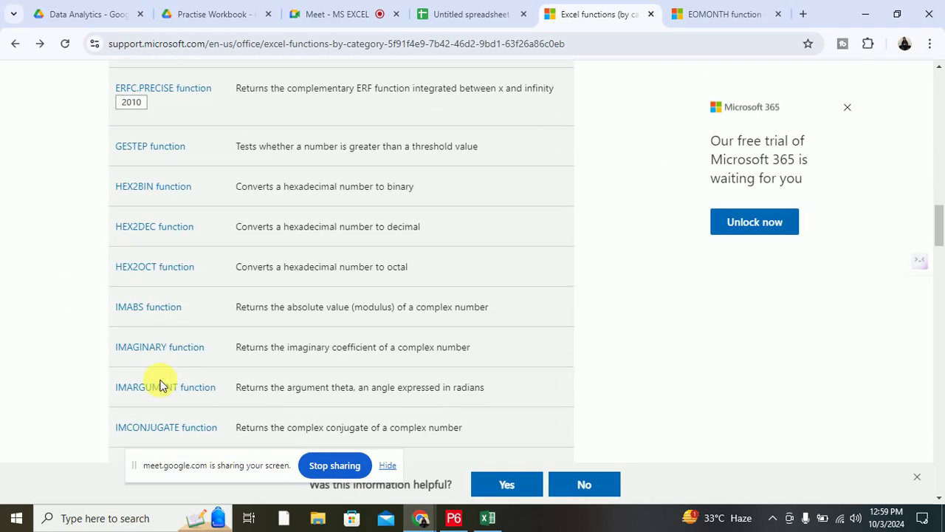
{"action": "scroll", "coordinate": [165, 385], "scroll_direction": "down", "scroll_amount": 2}
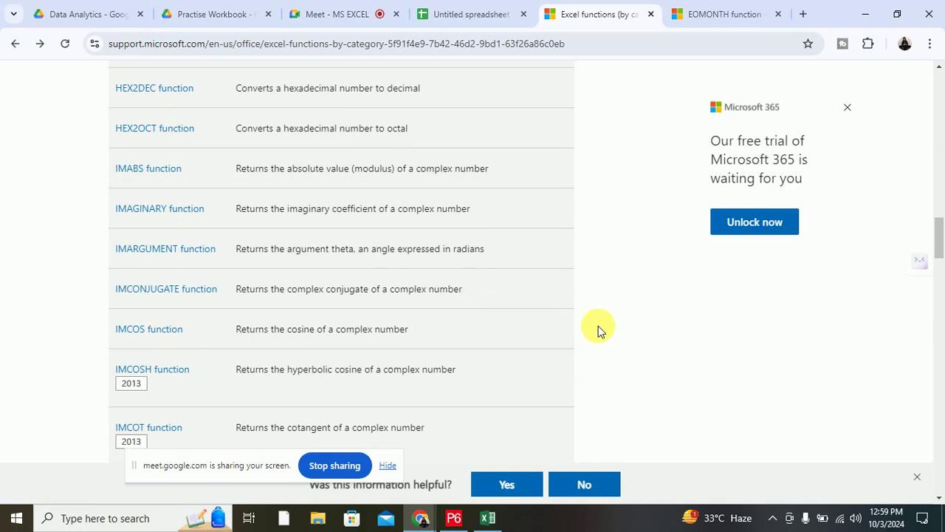
{"action": "scroll", "coordinate": [612, 340], "scroll_direction": "down", "scroll_amount": 3}
{"action": "scroll", "coordinate": [612, 340], "scroll_direction": "down", "scroll_amount": 2}
{"action": "scroll", "coordinate": [612, 340], "scroll_direction": "down", "scroll_amount": 3}
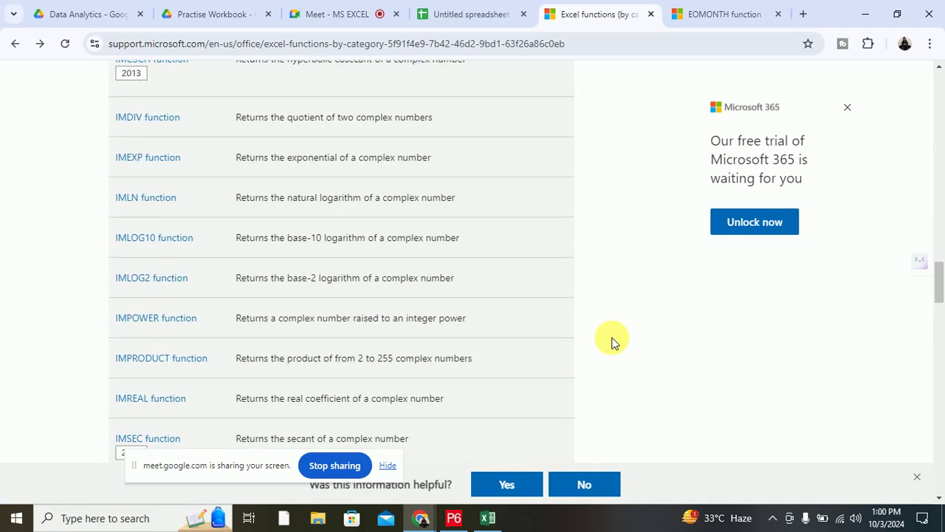
{"action": "scroll", "coordinate": [612, 339], "scroll_direction": "down", "scroll_amount": 4}
{"action": "scroll", "coordinate": [612, 341], "scroll_direction": "down", "scroll_amount": 3}
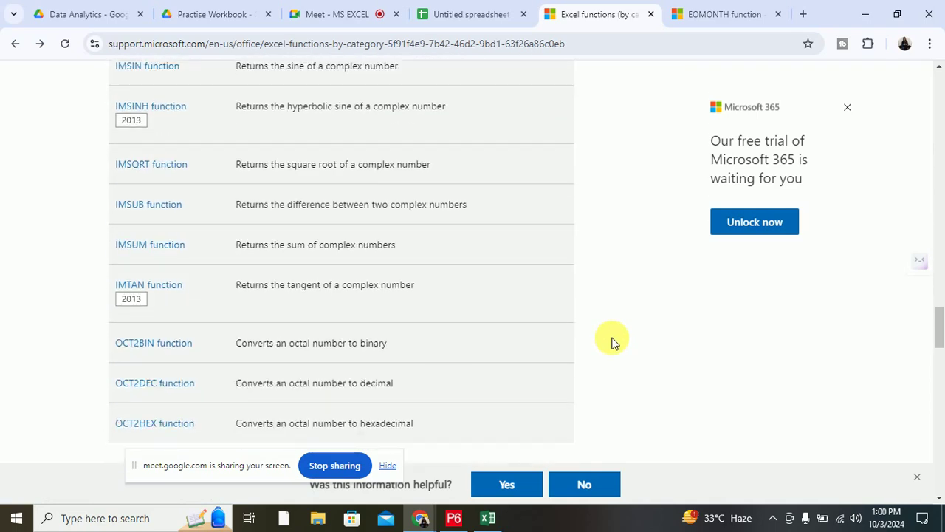
{"action": "scroll", "coordinate": [612, 341], "scroll_direction": "down", "scroll_amount": 3}
{"action": "scroll", "coordinate": [612, 341], "scroll_direction": "up", "scroll_amount": 5}
{"action": "scroll", "coordinate": [613, 341], "scroll_direction": "up", "scroll_amount": 5}
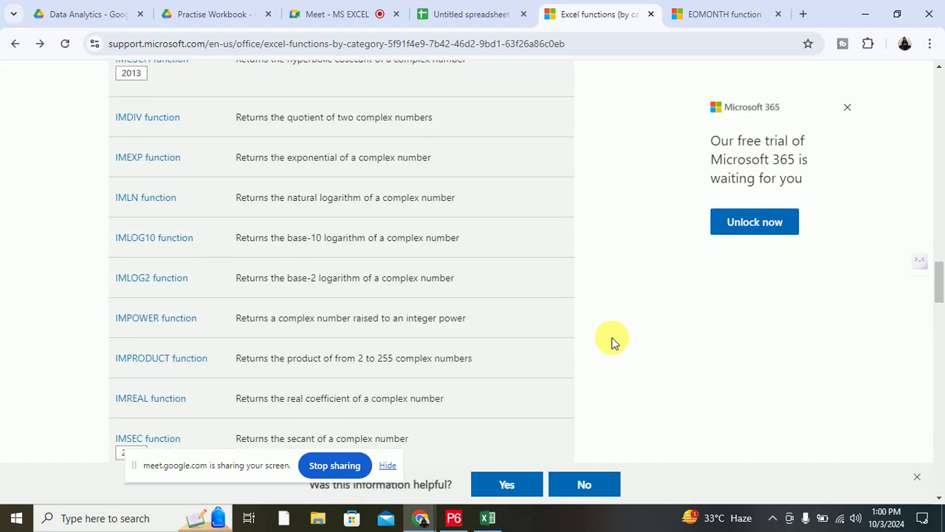
{"action": "scroll", "coordinate": [613, 341], "scroll_direction": "up", "scroll_amount": 5}
{"action": "scroll", "coordinate": [561, 344], "scroll_direction": "up", "scroll_amount": 5}
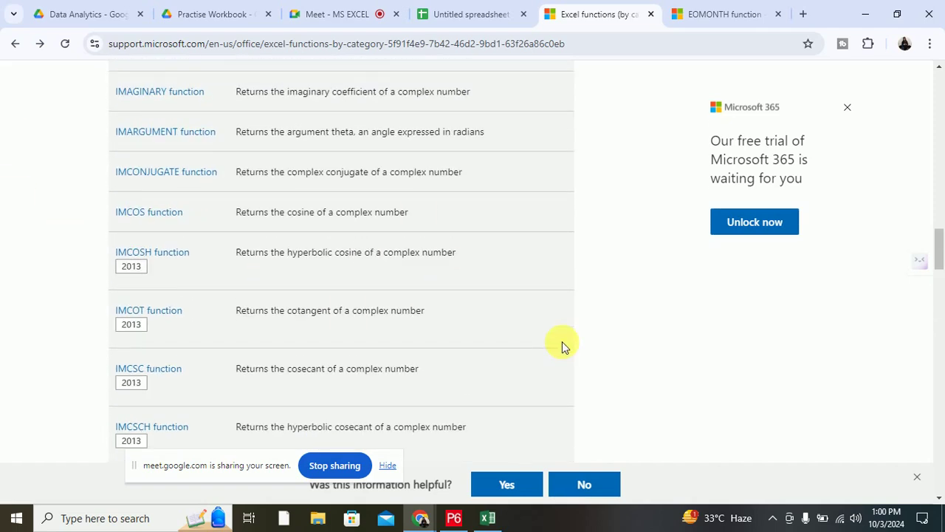
{"action": "scroll", "coordinate": [562, 345], "scroll_direction": "up", "scroll_amount": 5}
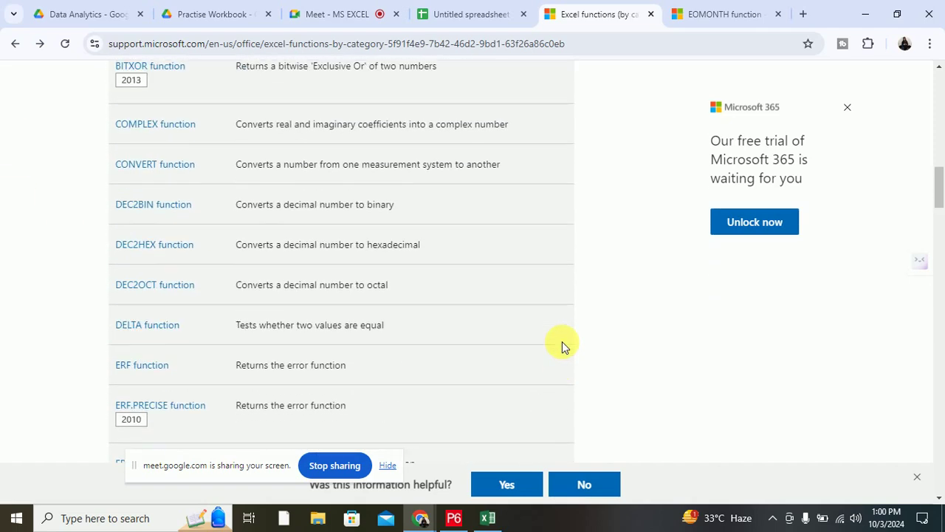
{"action": "scroll", "coordinate": [561, 344], "scroll_direction": "up", "scroll_amount": 2}
{"action": "scroll", "coordinate": [562, 344], "scroll_direction": "up", "scroll_amount": 2}
{"action": "scroll", "coordinate": [561, 344], "scroll_direction": "up", "scroll_amount": 1}
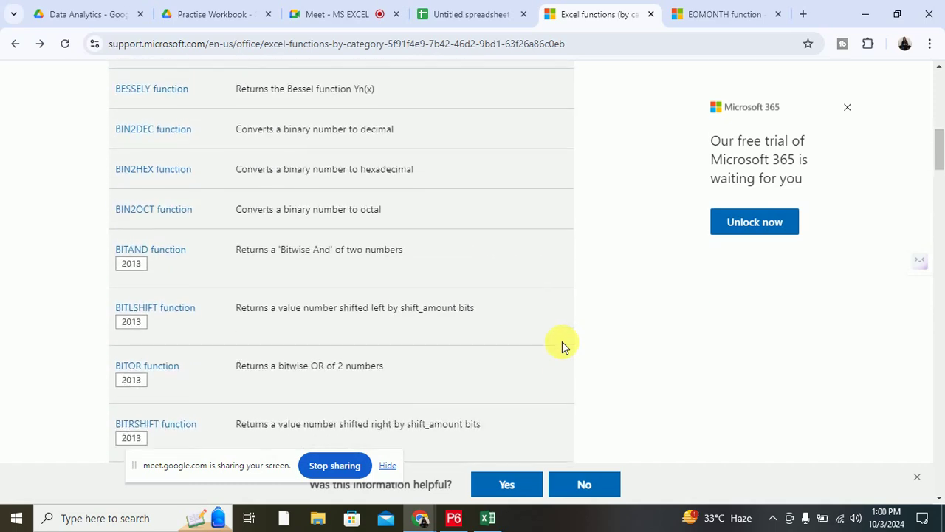
{"action": "scroll", "coordinate": [561, 344], "scroll_direction": "up", "scroll_amount": 2}
{"action": "scroll", "coordinate": [558, 332], "scroll_direction": "up", "scroll_amount": 2}
{"action": "scroll", "coordinate": [525, 249], "scroll_direction": "up", "scroll_amount": 1}
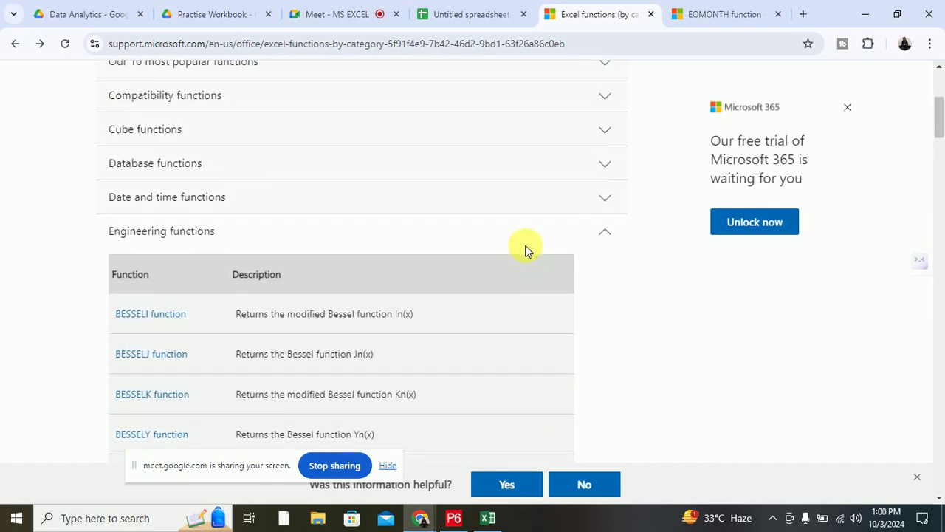
- Collapse Engineering functions, expand and review then collapse Financial functions, and switch back to Excel
{"action": "left_click", "coordinate": [607, 234]}
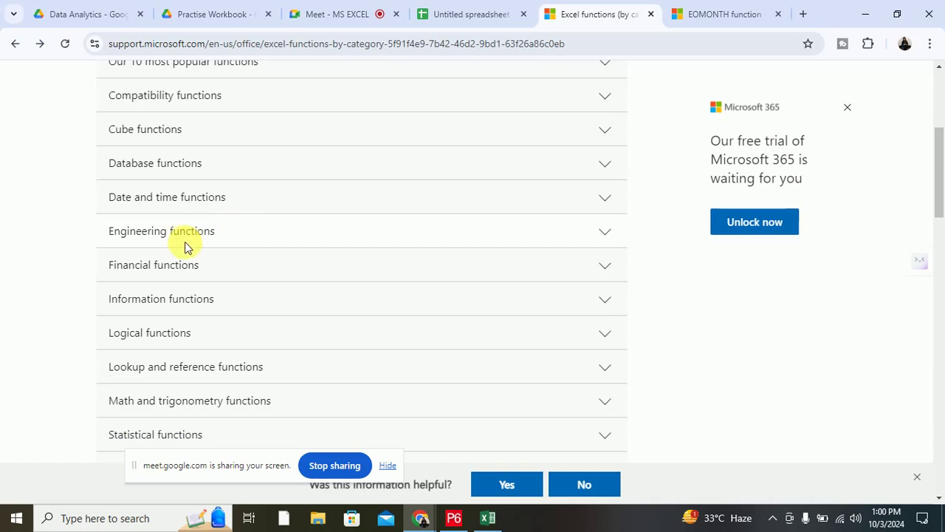
{"action": "left_click", "coordinate": [604, 267]}
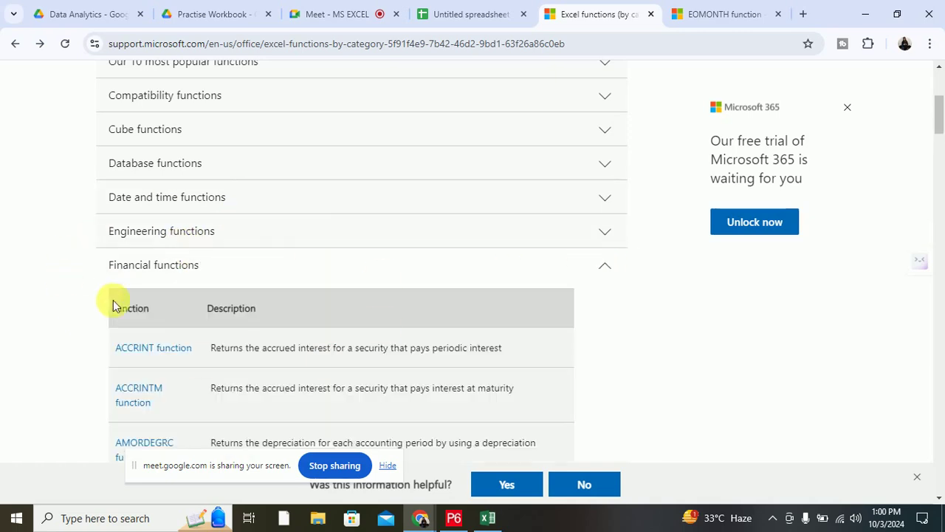
{"action": "scroll", "coordinate": [139, 204], "scroll_direction": "down", "scroll_amount": 3}
{"action": "scroll", "coordinate": [104, 406], "scroll_direction": "down", "scroll_amount": 3}
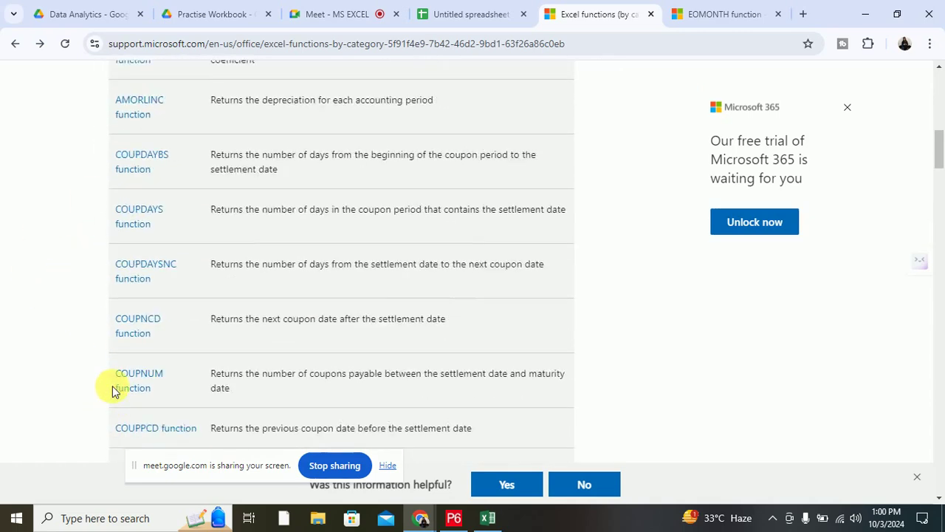
{"action": "scroll", "coordinate": [550, 407], "scroll_direction": "up", "scroll_amount": 2}
{"action": "scroll", "coordinate": [559, 398], "scroll_direction": "up", "scroll_amount": 4}
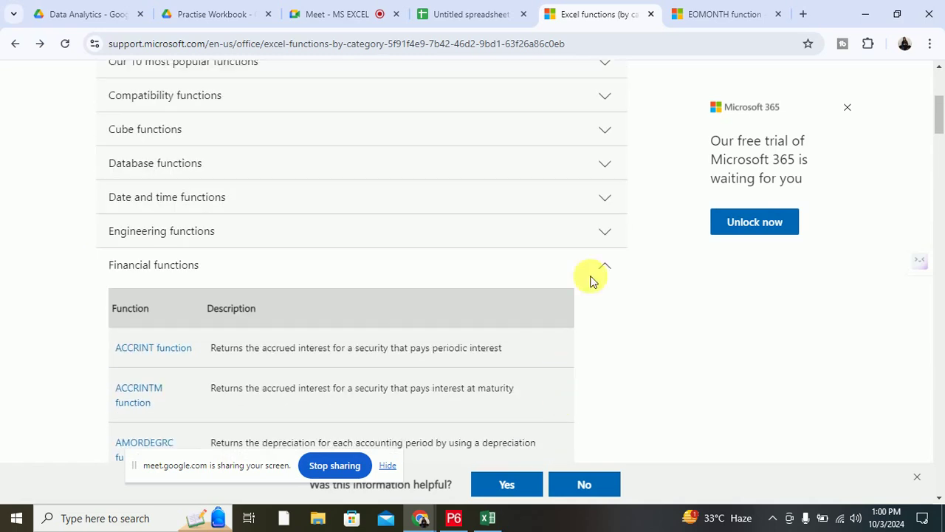
{"action": "left_click", "coordinate": [605, 267]}
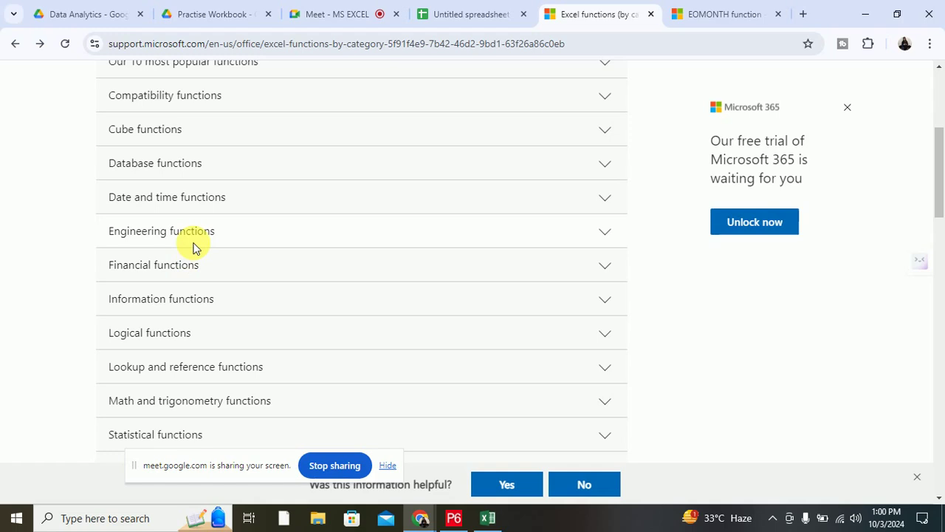
{"action": "left_click", "coordinate": [498, 521]}
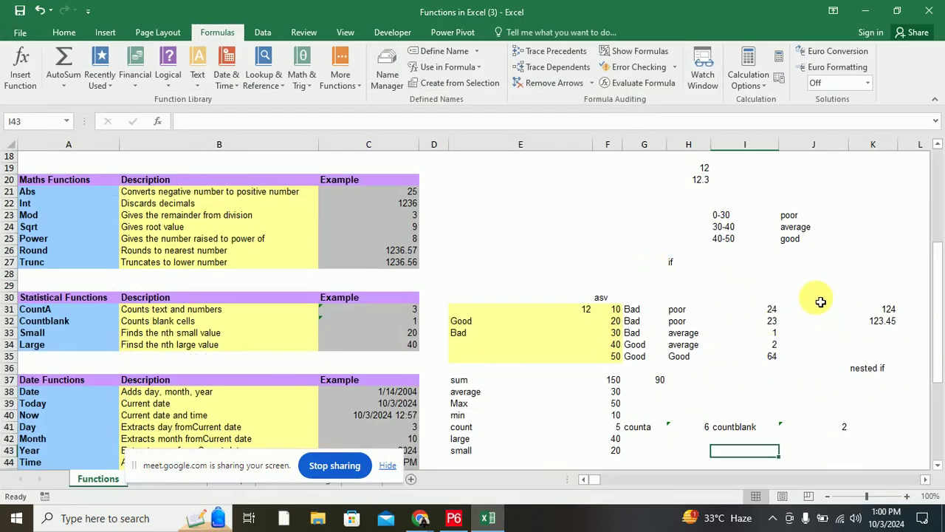
{"action": "scroll", "coordinate": [396, 206], "scroll_direction": "down", "scroll_amount": 3}
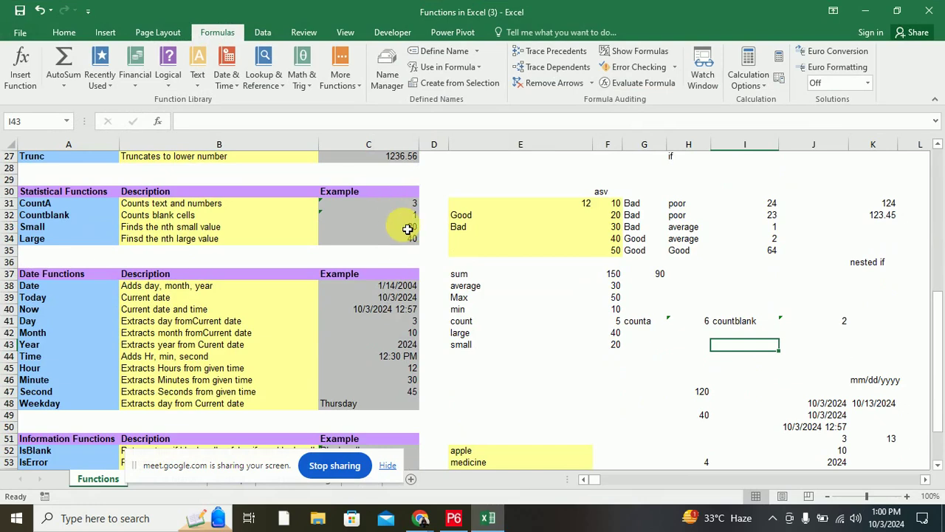
{"action": "scroll", "coordinate": [407, 229], "scroll_direction": "up", "scroll_amount": 1}
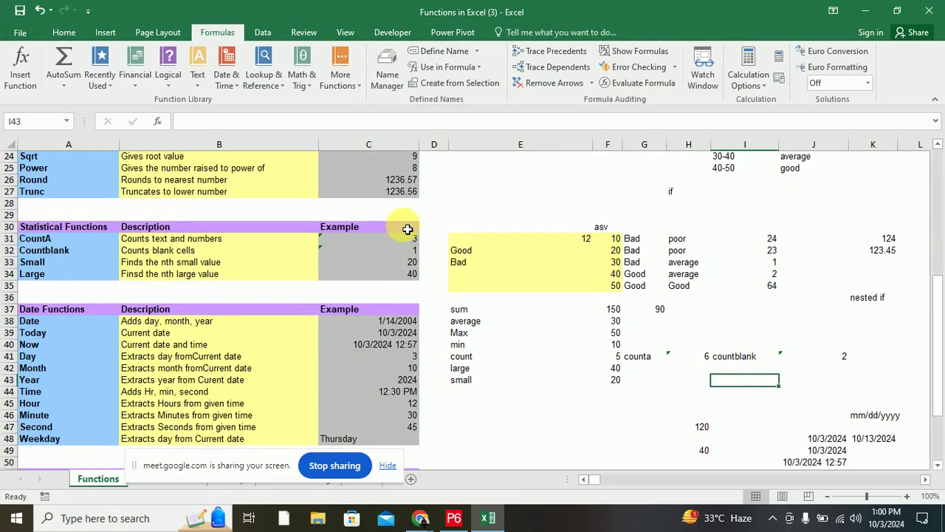